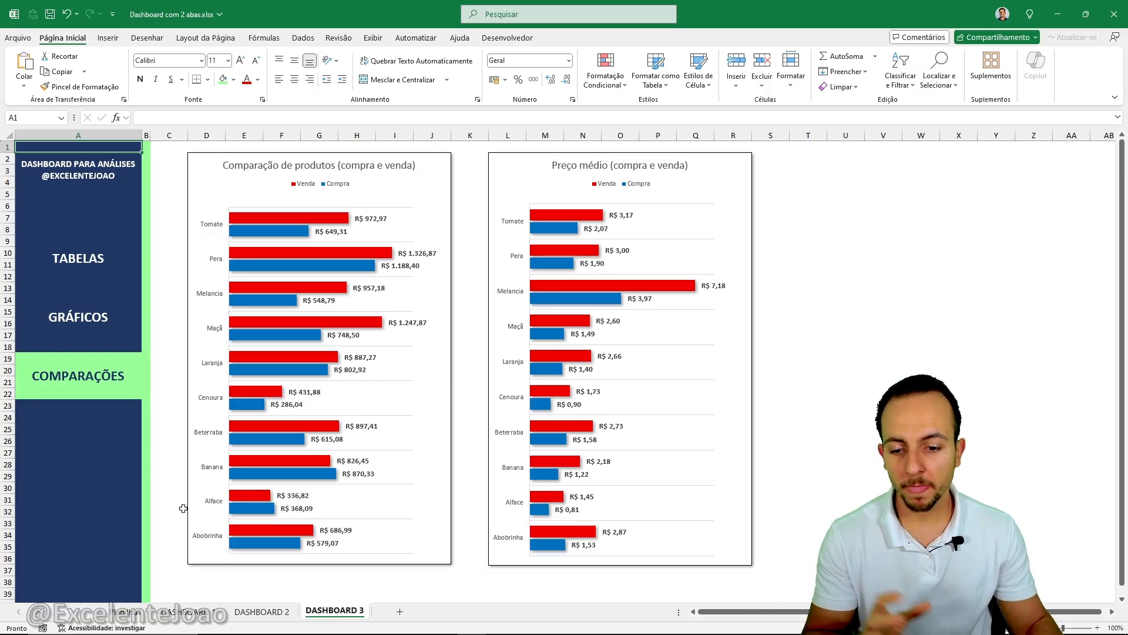
Step: Look through the source data table and the DASHBOARD 1, DASHBOARD 2 and DASHBOARD 3 sheets of the finished workbook
click(129, 610)
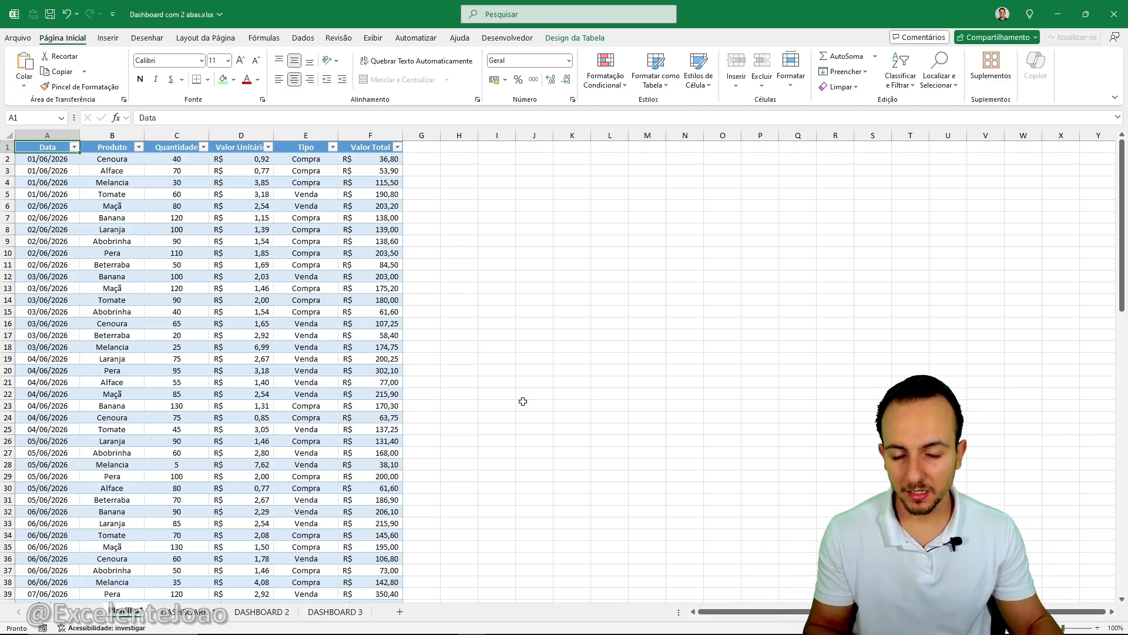
click(187, 612)
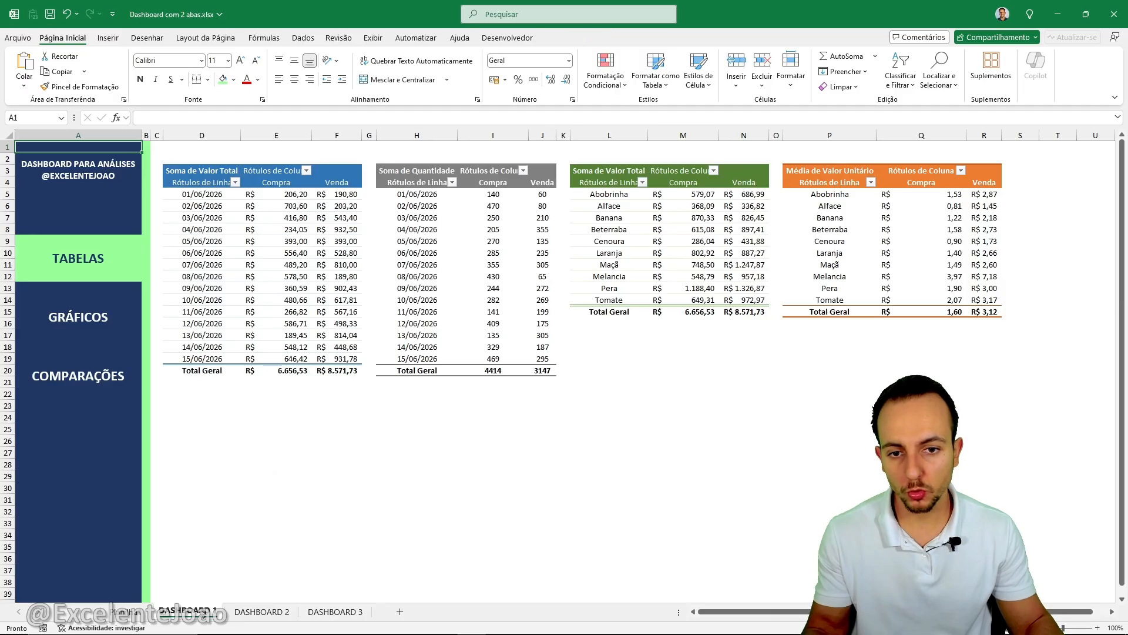
click(253, 610)
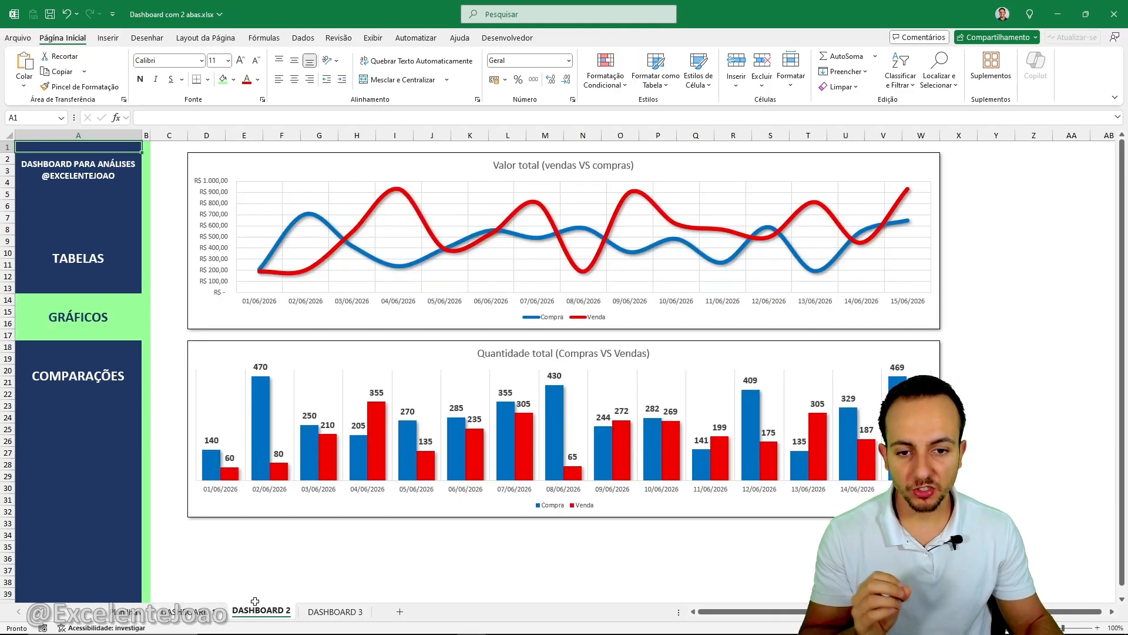
click(318, 612)
click(292, 613)
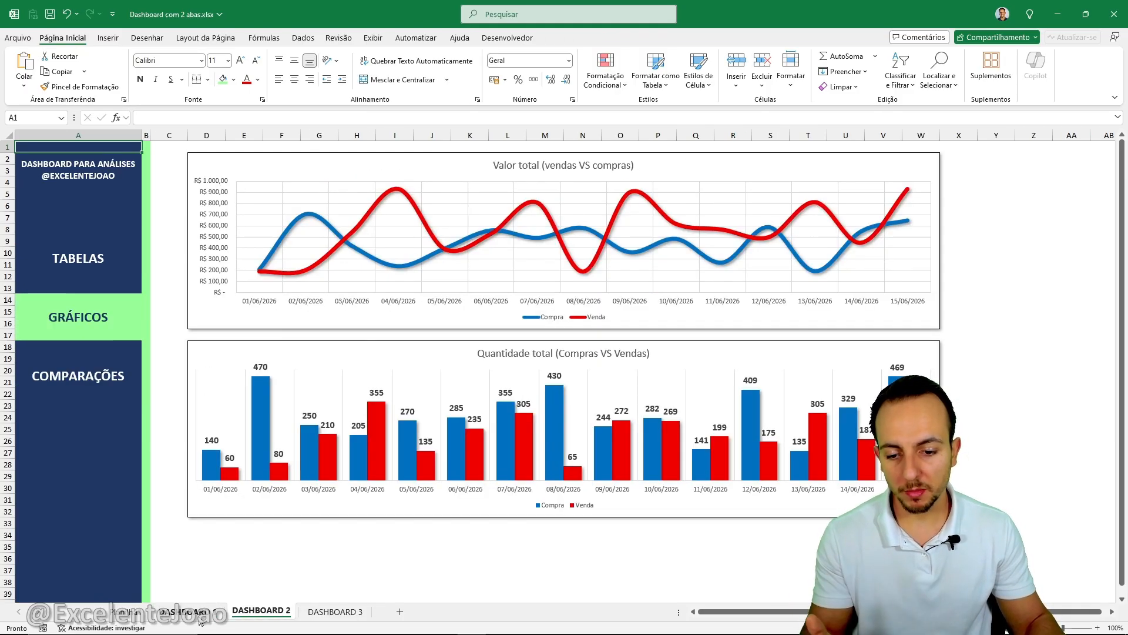
click(187, 611)
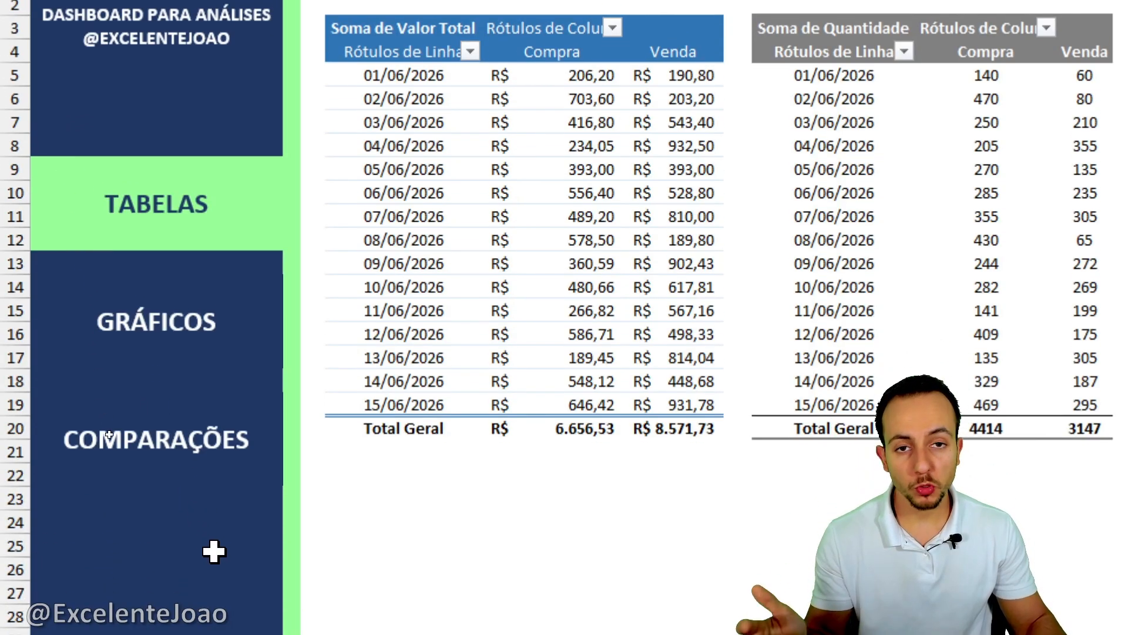
Step: Try out the TABELAS, GRÁFICOS and COMPARAÇÕES navigation buttons in the finished dashboard's side menu
click(231, 332)
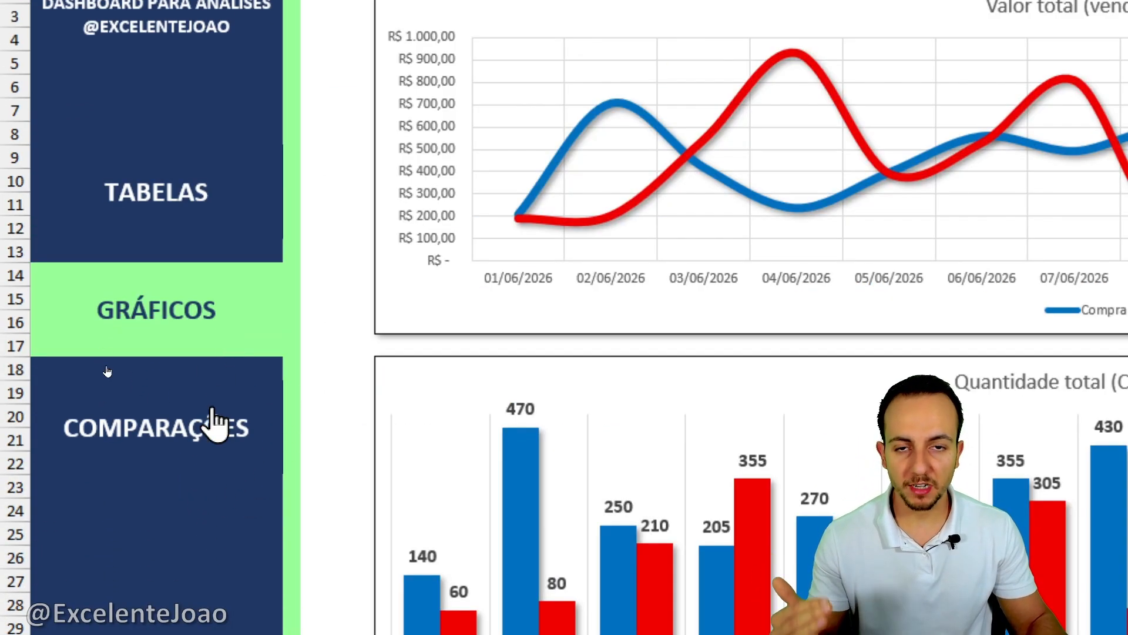
click(221, 427)
click(218, 351)
click(219, 235)
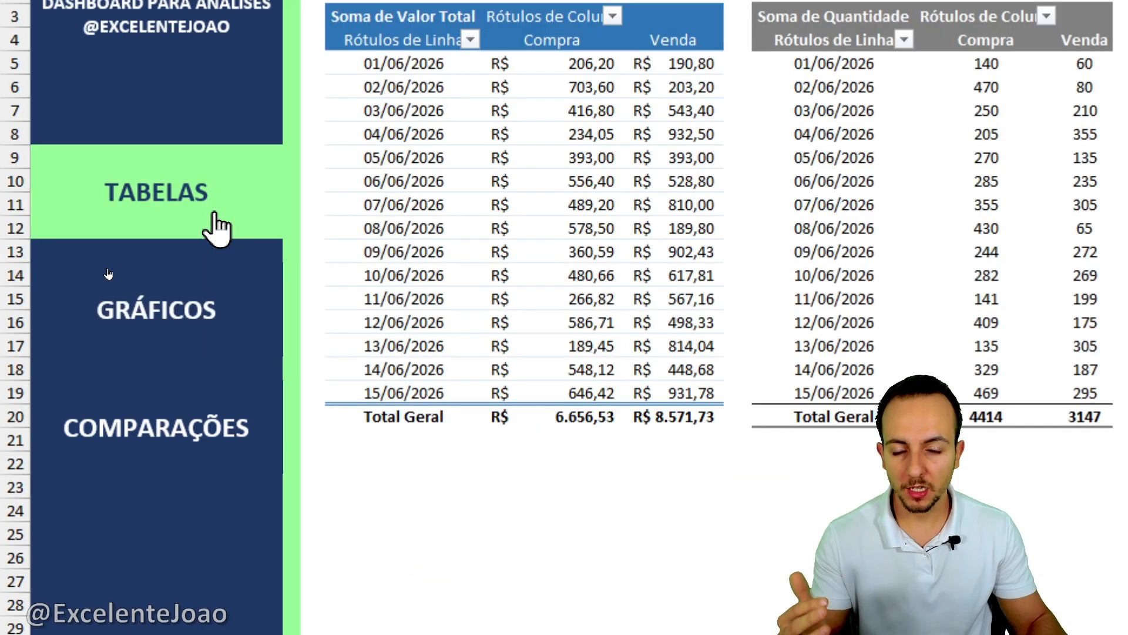
click(219, 341)
click(213, 412)
click(187, 271)
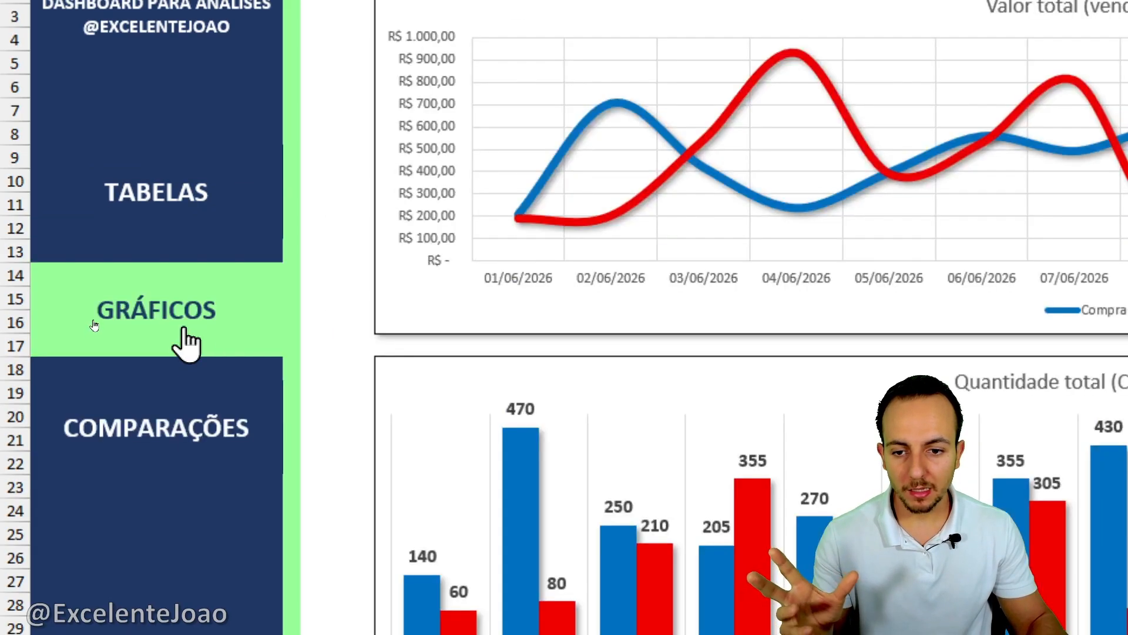
click(201, 222)
click(229, 302)
click(197, 414)
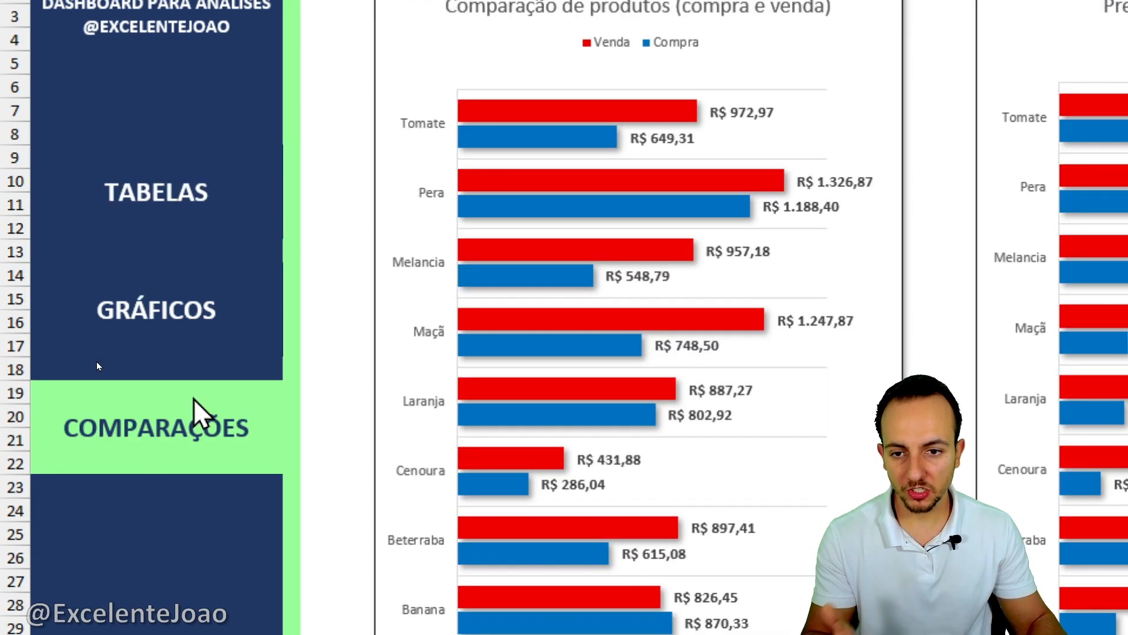
click(212, 347)
click(205, 213)
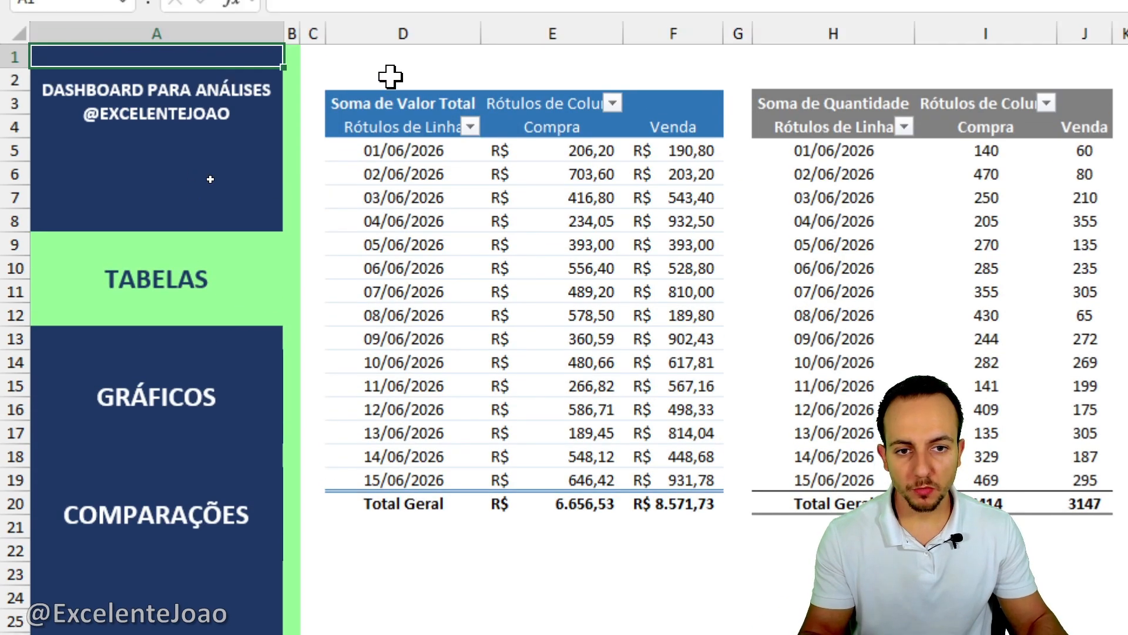
Step: Examine the four pivot tables on the TABELAS page, followed by the charts on the GRÁFICOS and COMPARAÇÕES pages
scroll(987, 381, right, 10)
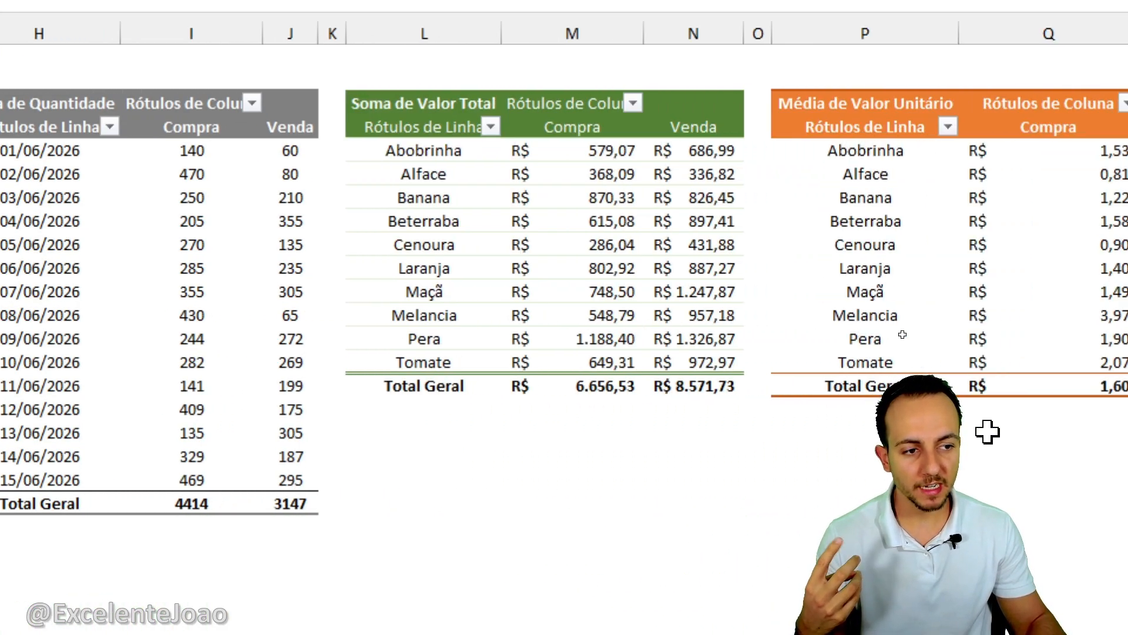
scroll(119, 285, left, 13)
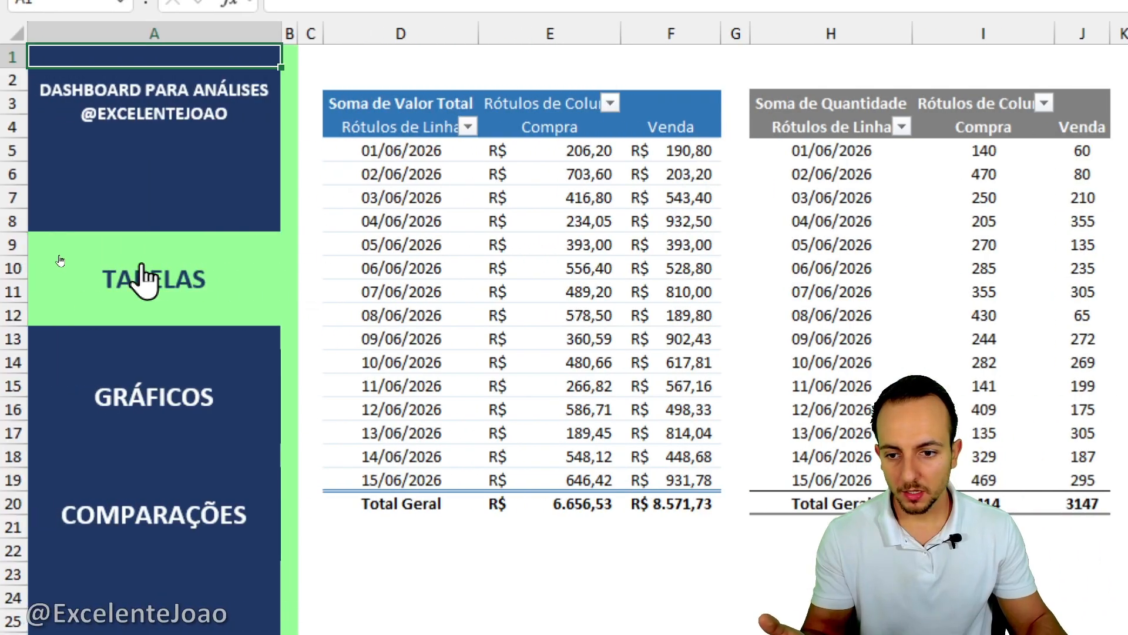
click(157, 403)
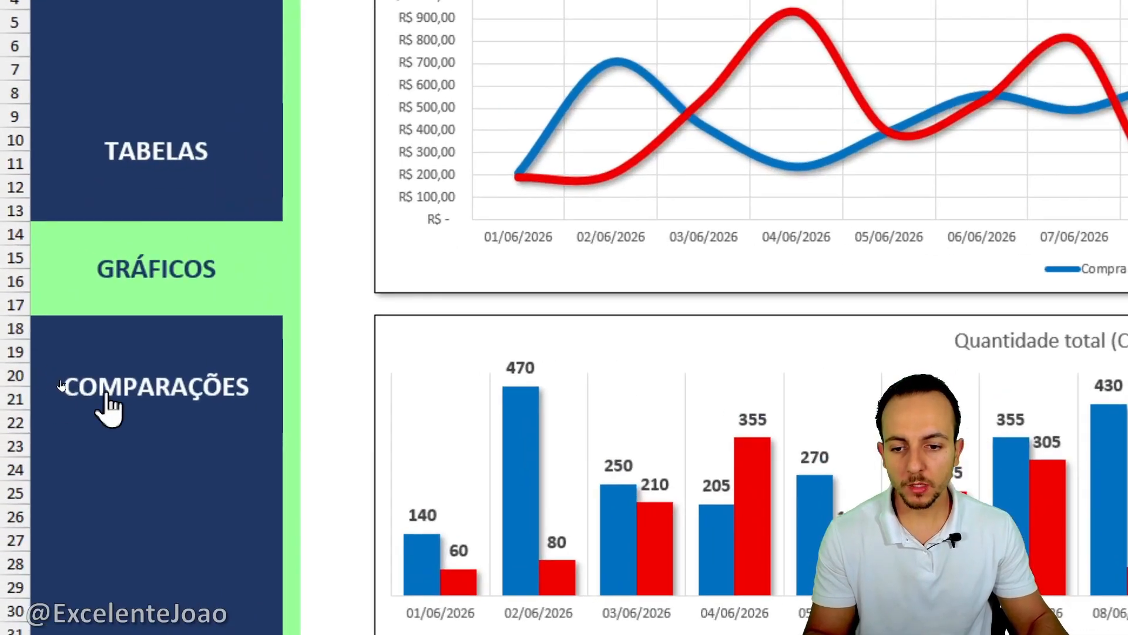
click(59, 375)
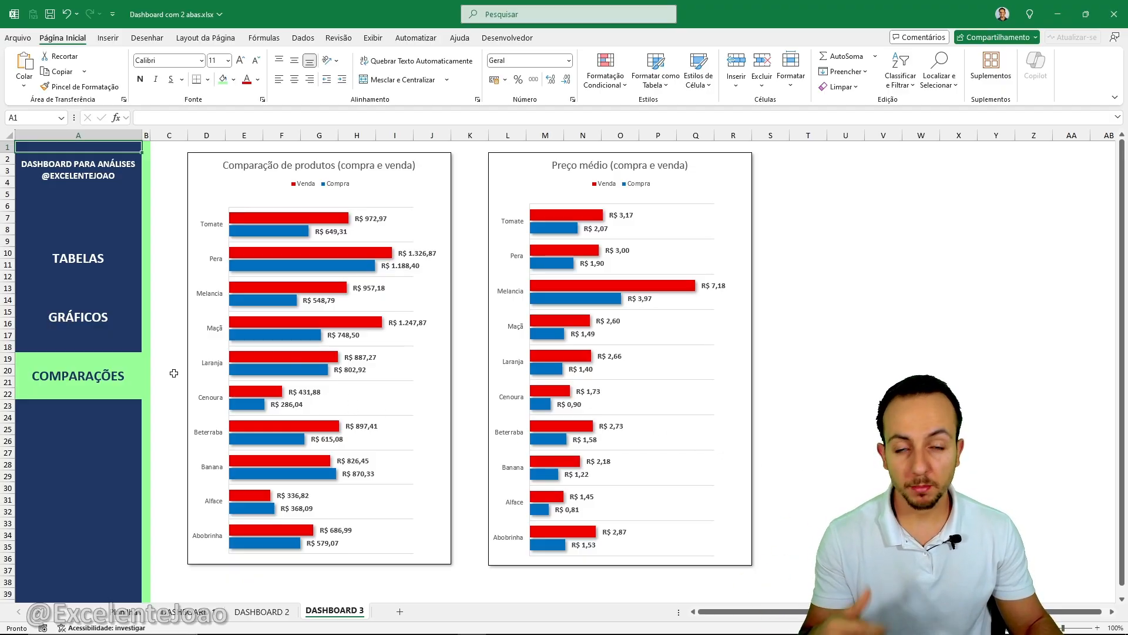
Step: Switch among the three dashboard pages again to compare their highlighted menu entries and contents
click(95, 272)
click(97, 318)
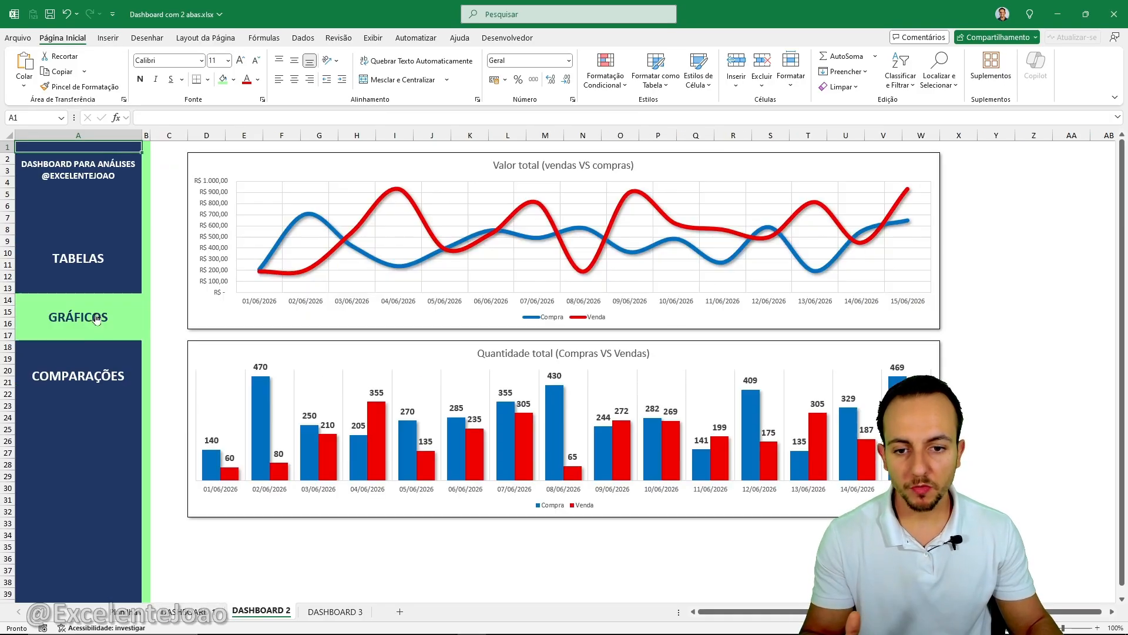
click(103, 367)
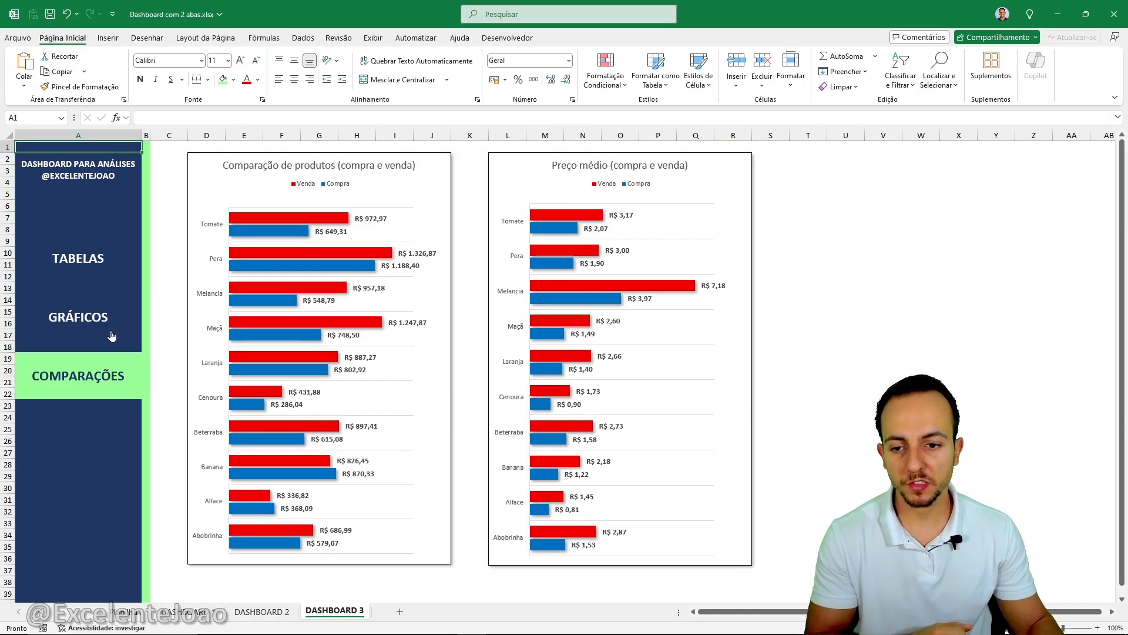
click(112, 335)
click(97, 258)
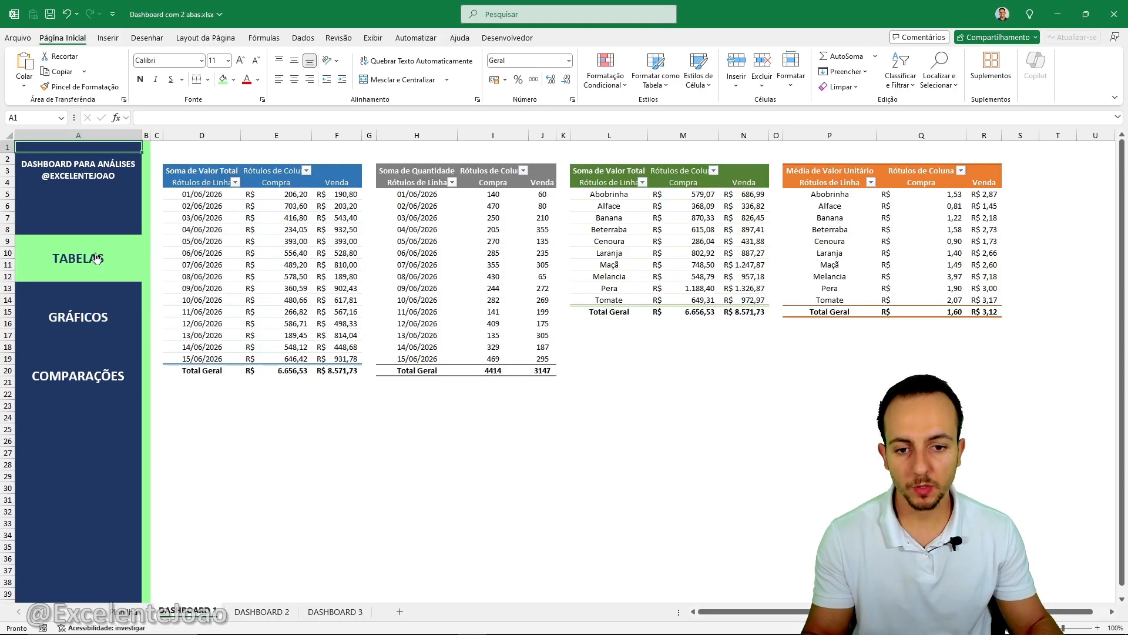
click(107, 324)
click(100, 362)
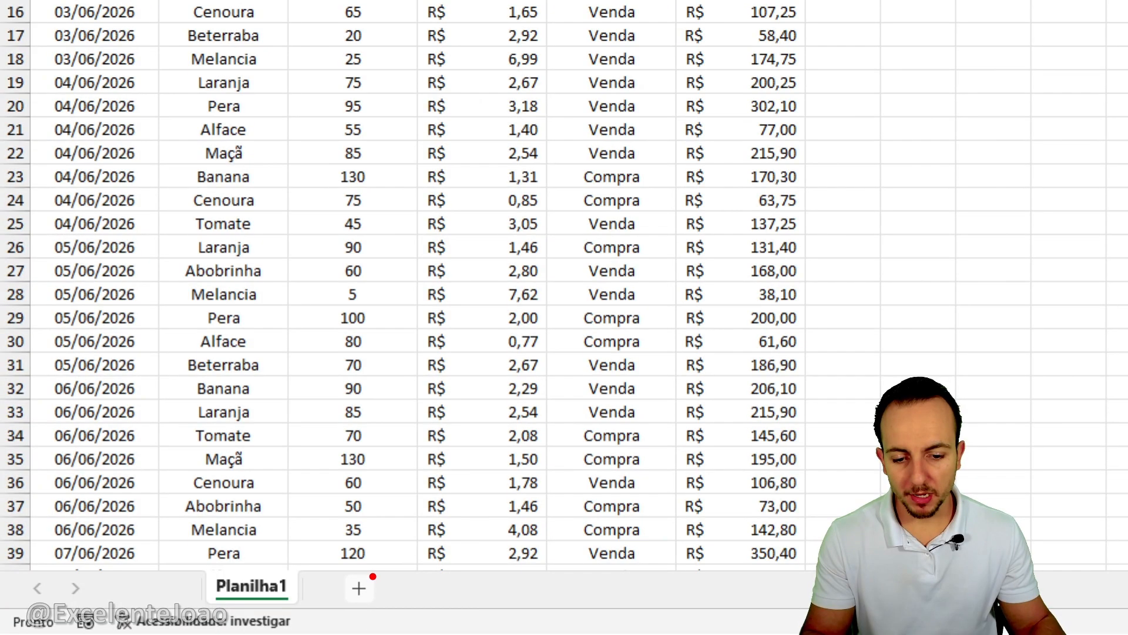
Step: Add a new worksheet after Planilha1 and name it DASHBOARD 1
mouse_move(374, 569)
mouse_down()
mouse_move(395, 615)
mouse_move(371, 567)
mouse_move(452, 505)
mouse_up()
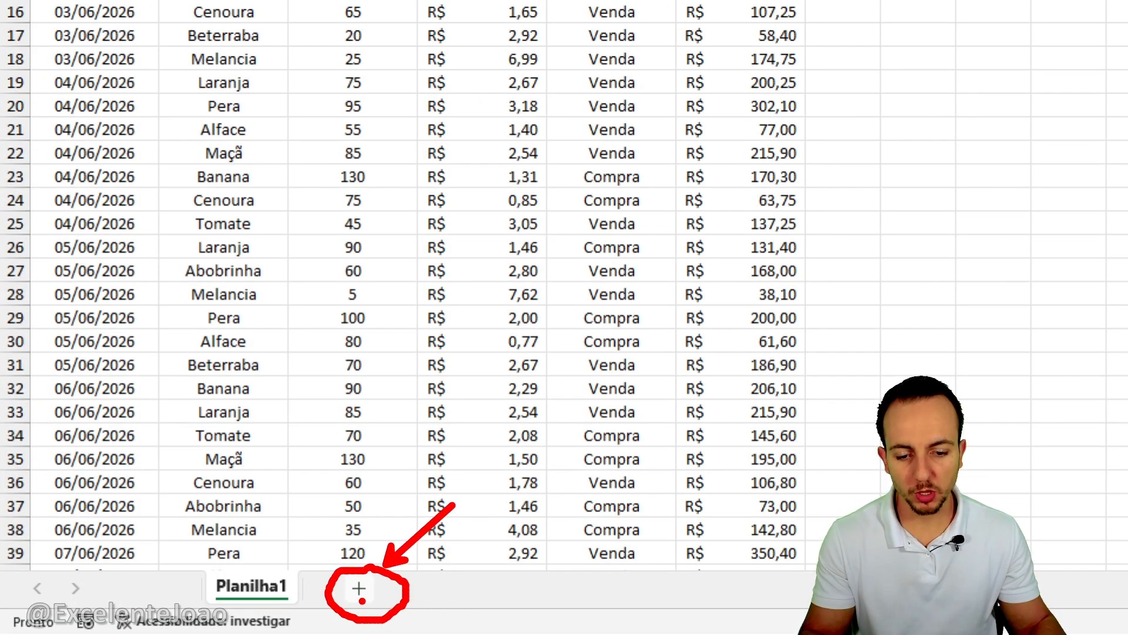
key(Escape)
click(359, 587)
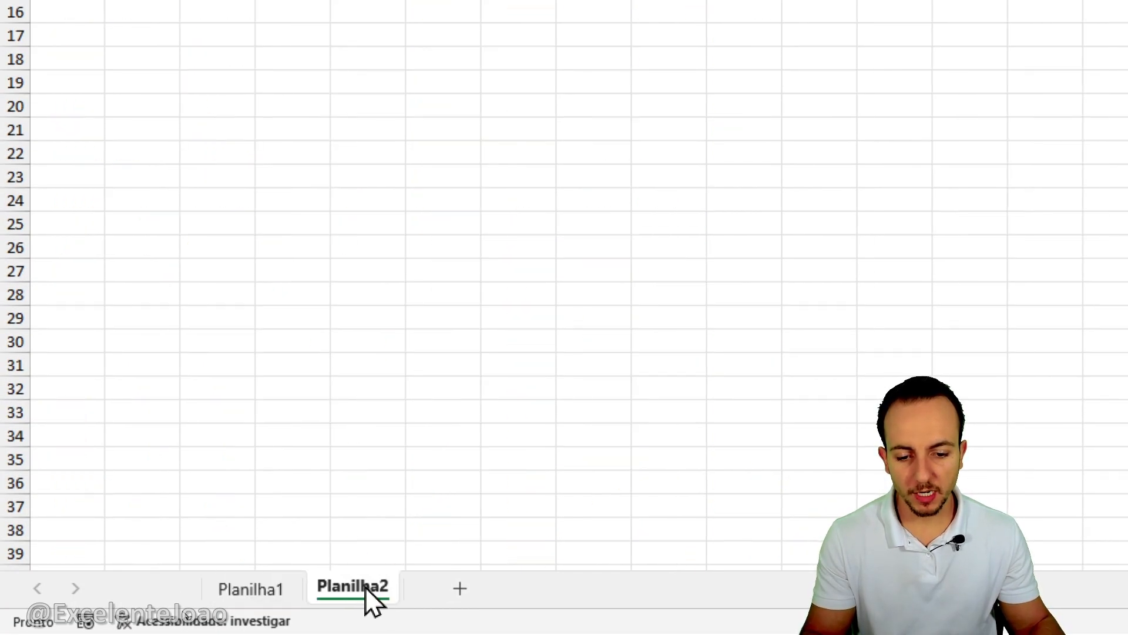
right_click(365, 587)
click(476, 283)
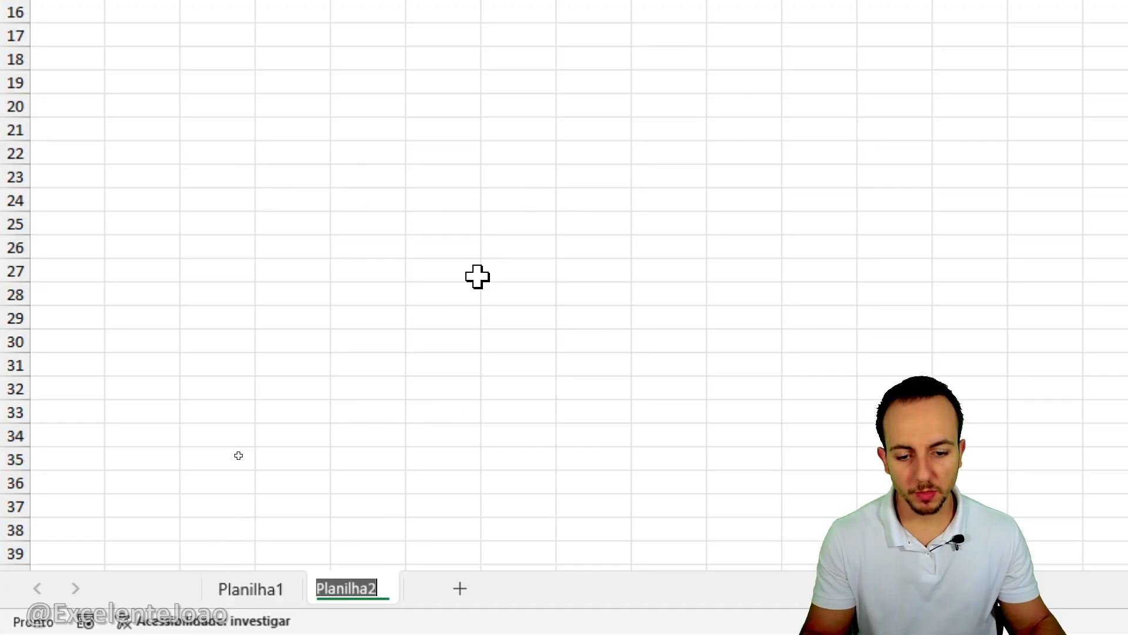
text(DASHB)
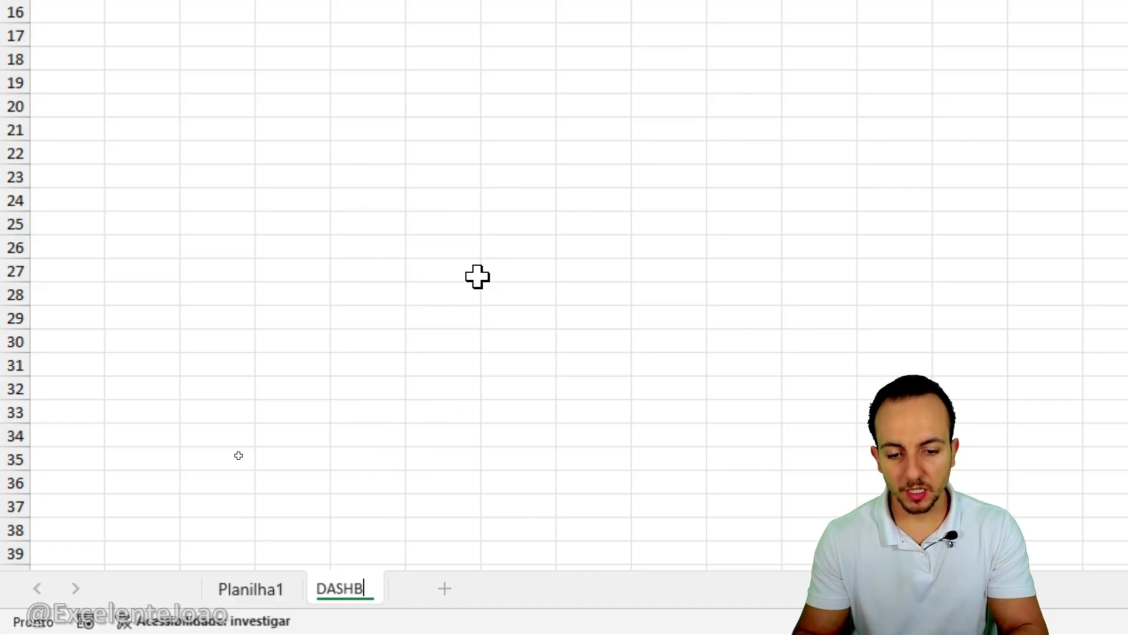
text(OARD 1)
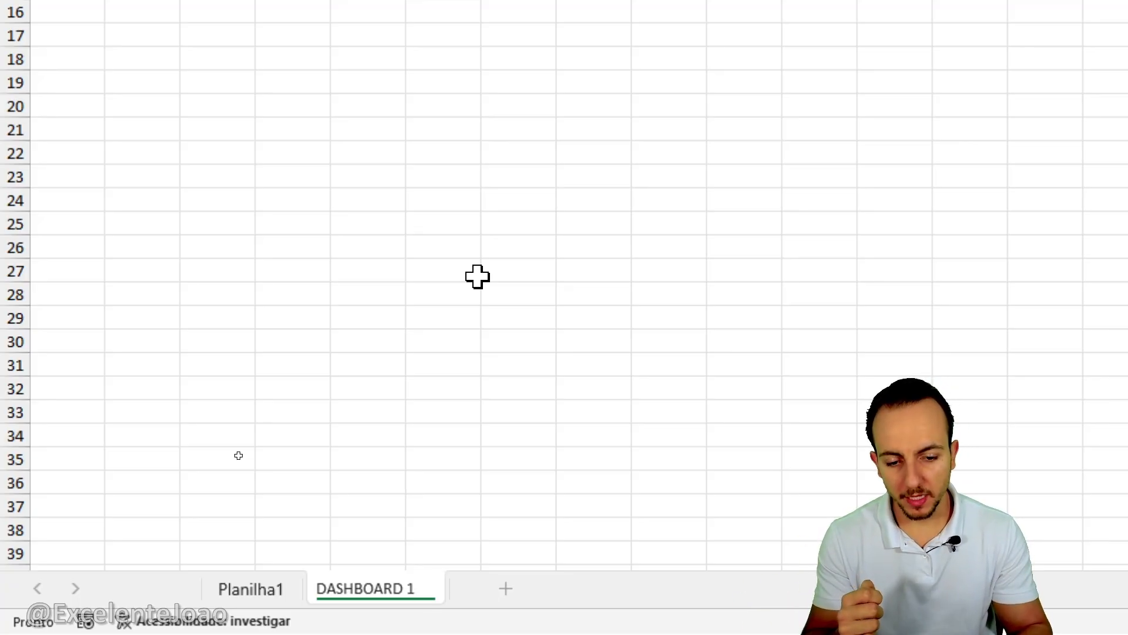
key(Return)
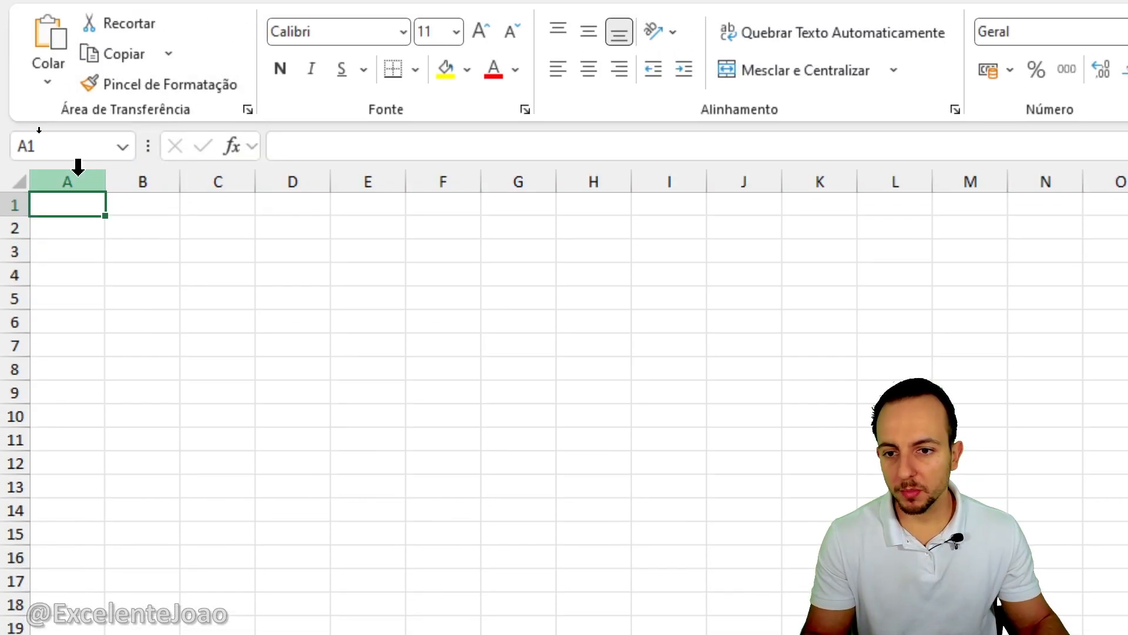
Step: Fill the whole of column A with the darkest theme blue as the side menu background
click(78, 168)
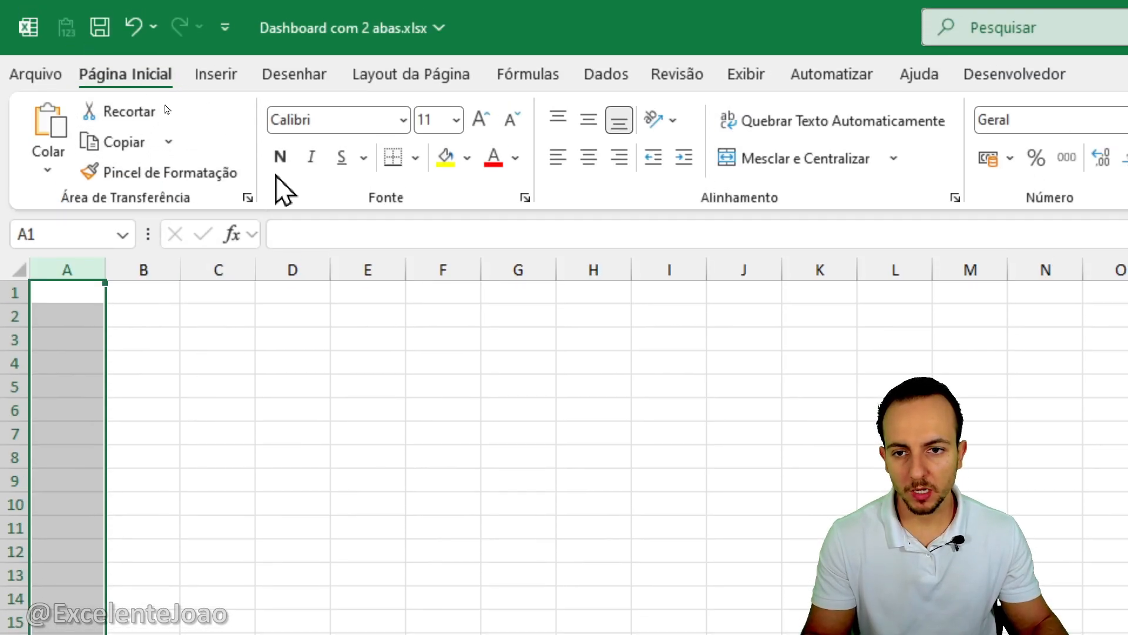
click(464, 166)
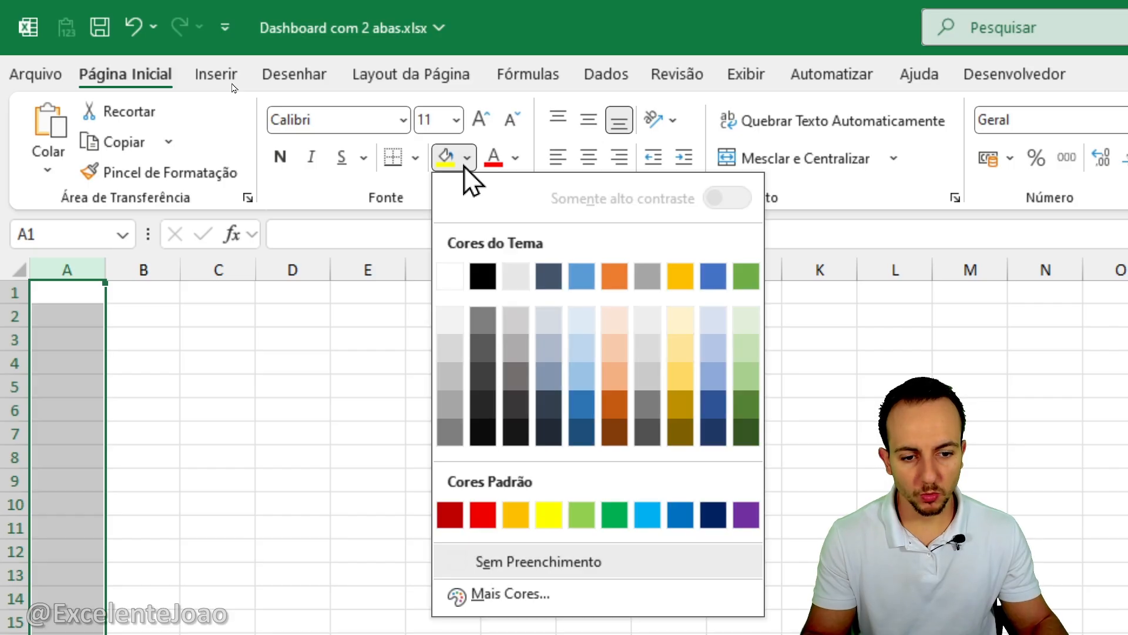
click(715, 431)
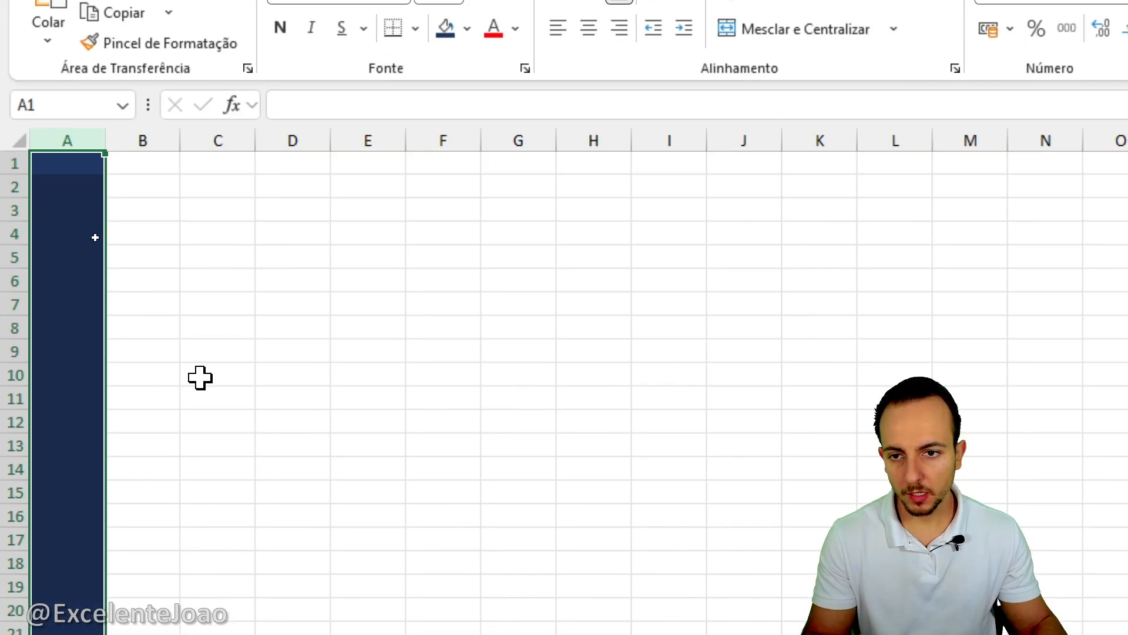
Step: Widen column A to a little over three times its default width
key(ctrl+2)
mouse_move(109, 241)
mouse_down()
mouse_move(86, 271)
mouse_move(110, 239)
mouse_up()
drag(85, 187, 148, 185)
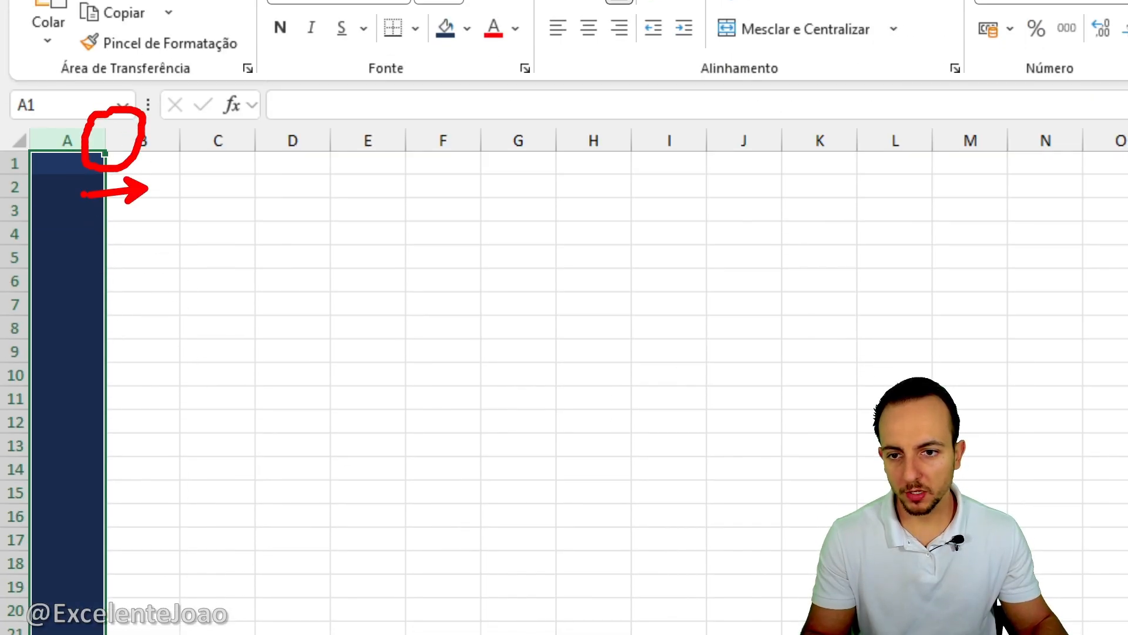
key(Escape)
drag(104, 142, 284, 143)
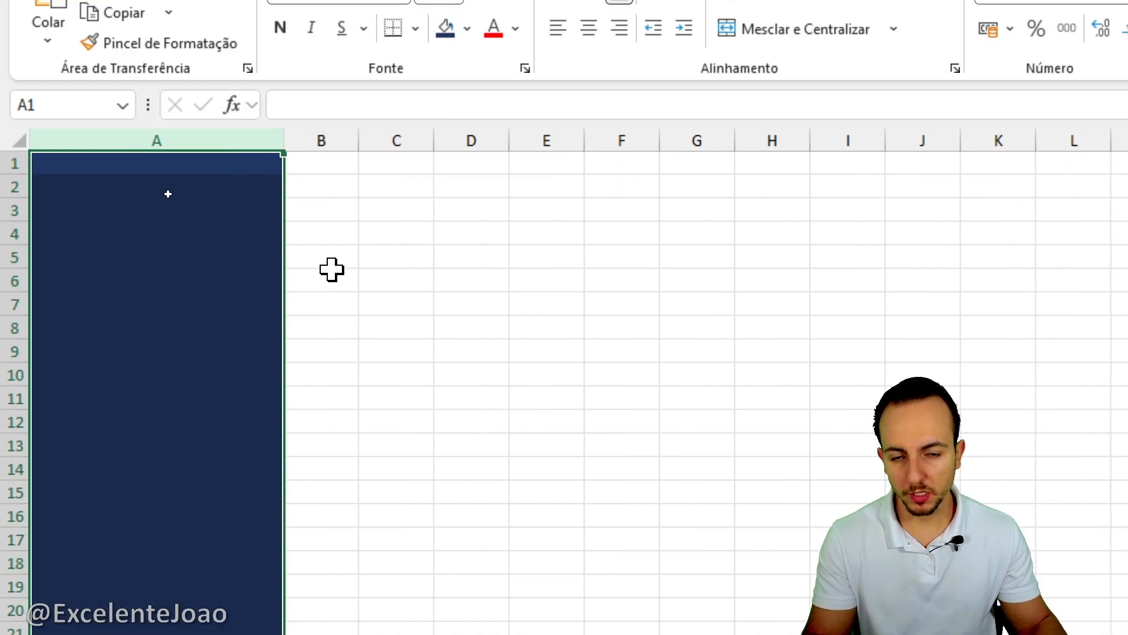
Step: Fill column B with the standard light green and narrow it to a thin strip beside the blue column
click(330, 132)
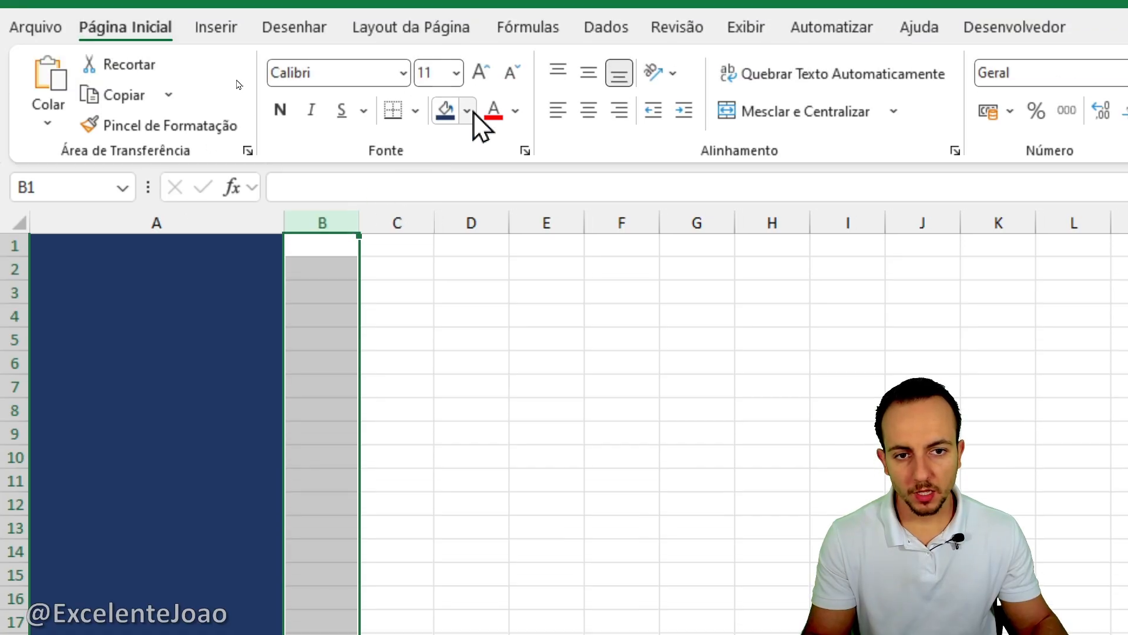
click(467, 28)
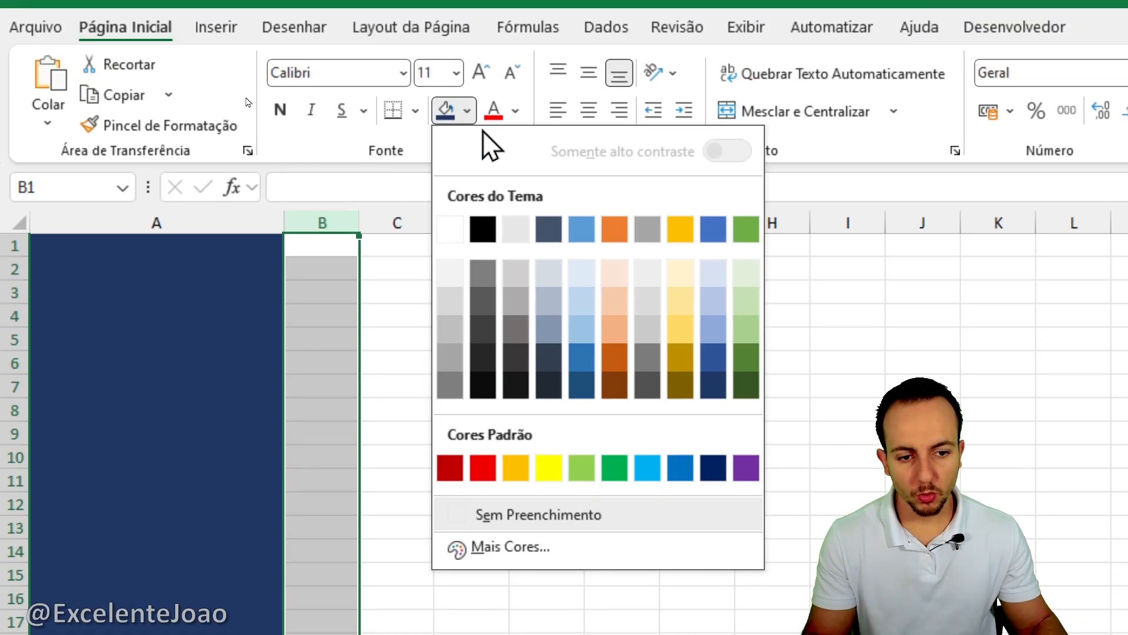
click(593, 473)
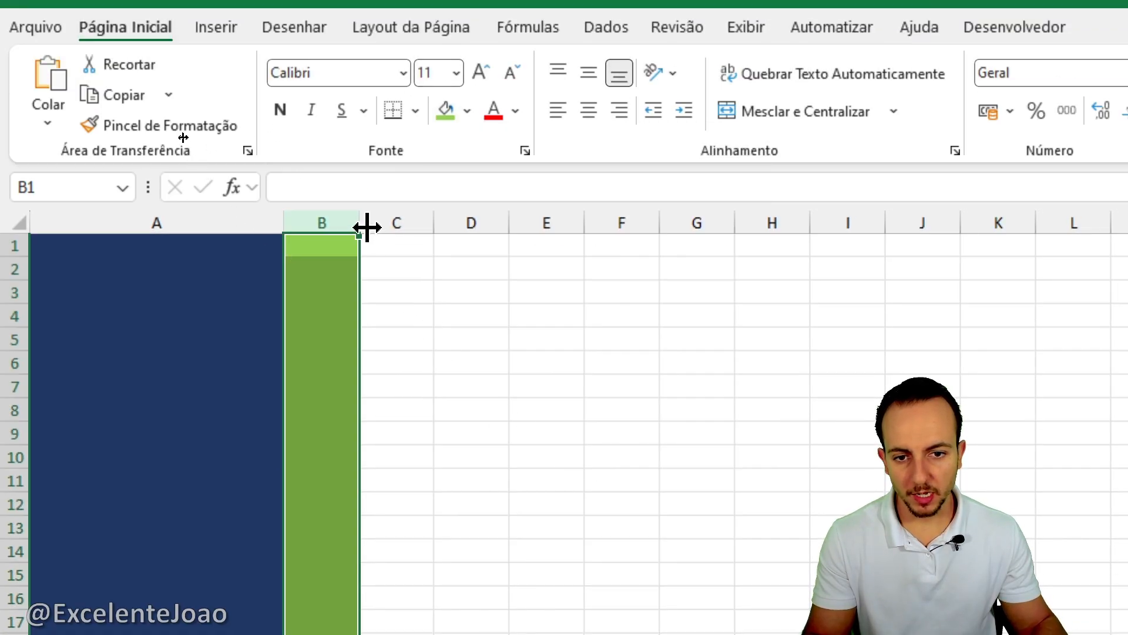
drag(360, 223, 302, 221)
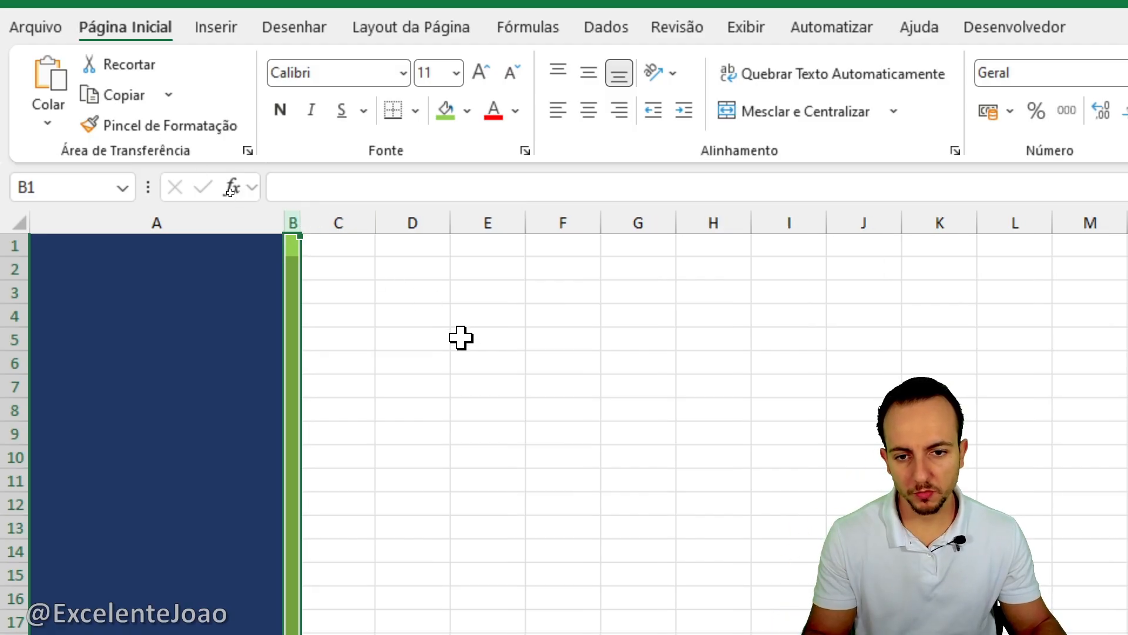
Step: Recolour the thin column B strip with a pale mint green from the standard palette of additional colours
click(467, 111)
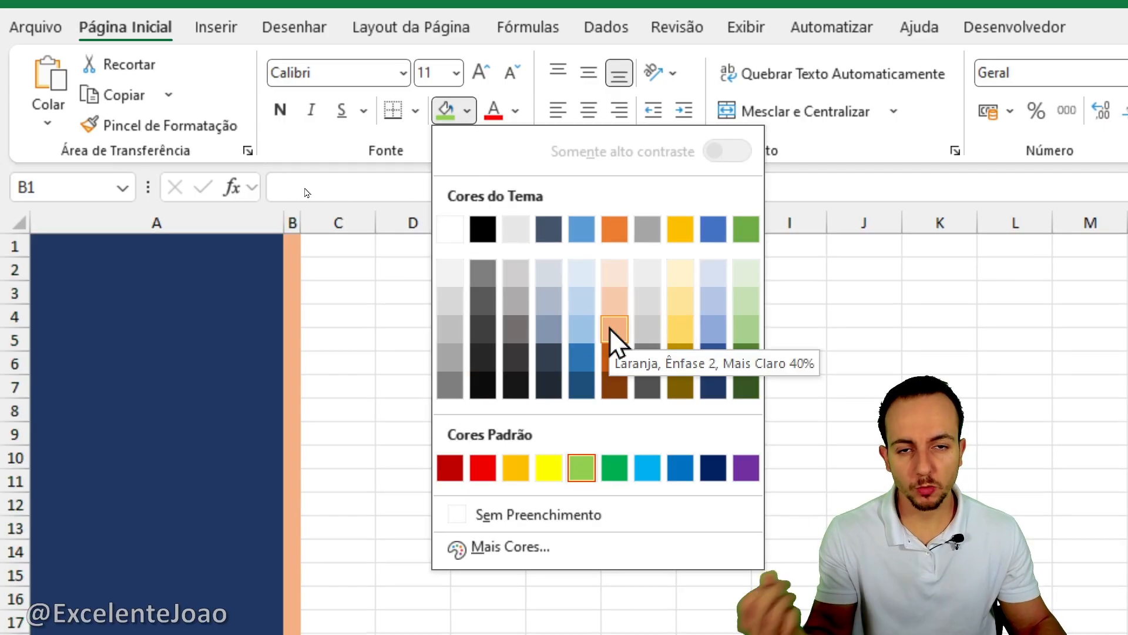
click(559, 547)
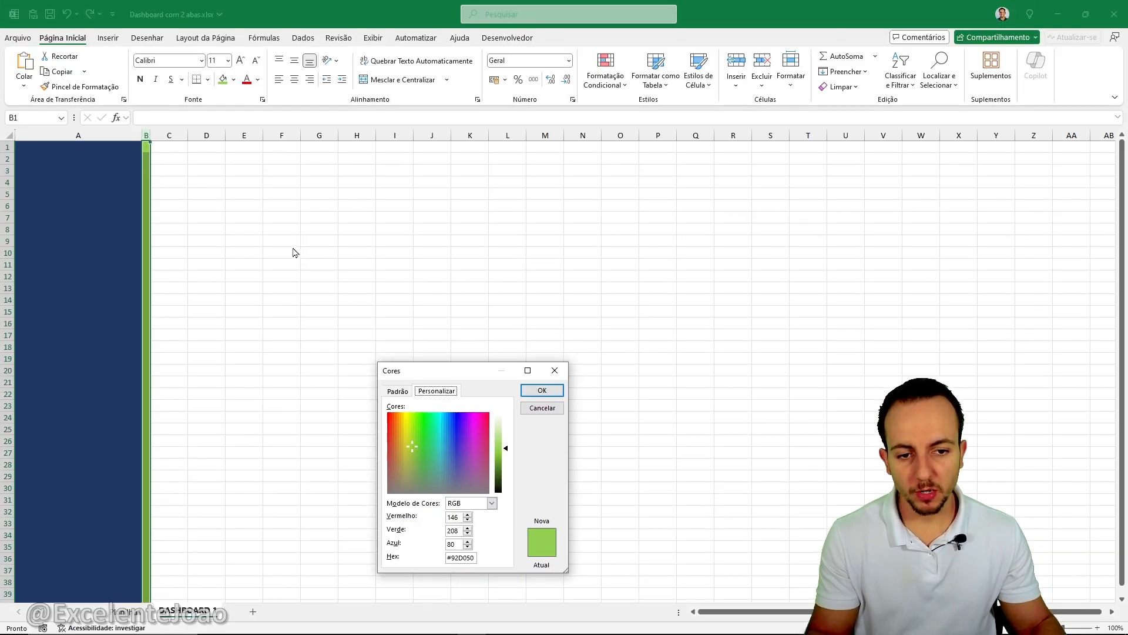
drag(403, 377, 164, 128)
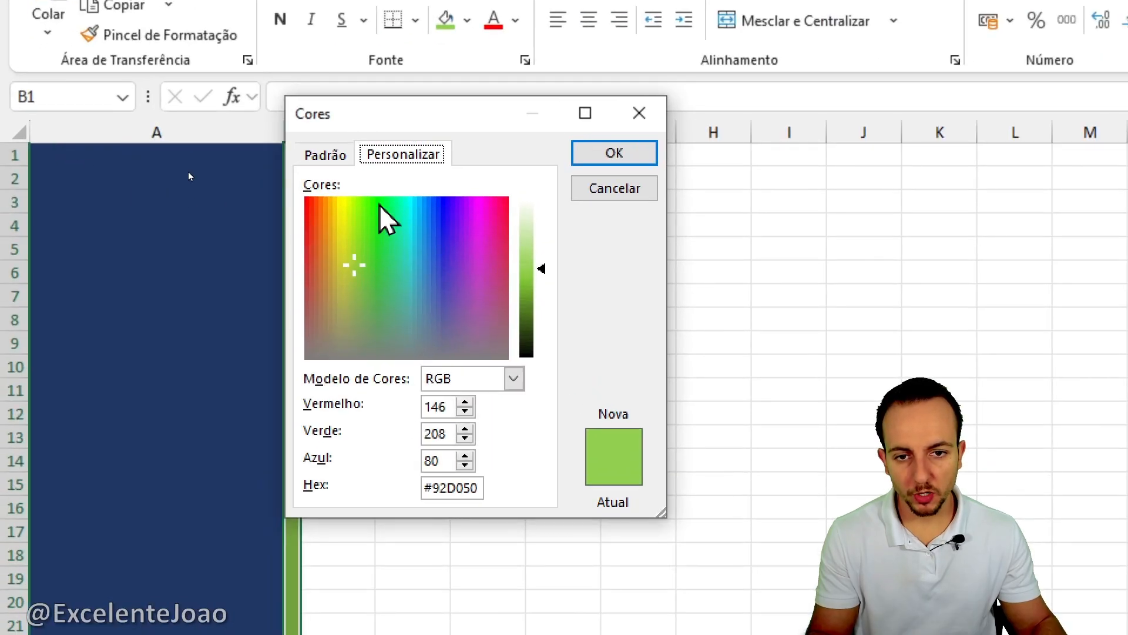
click(344, 161)
click(379, 292)
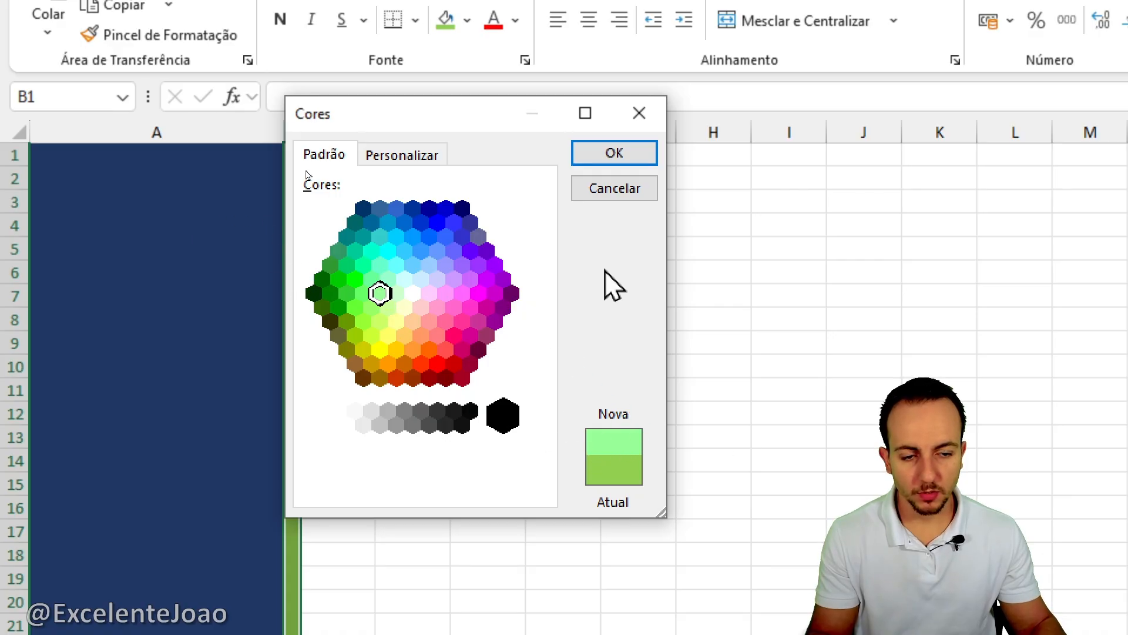
click(611, 157)
click(447, 250)
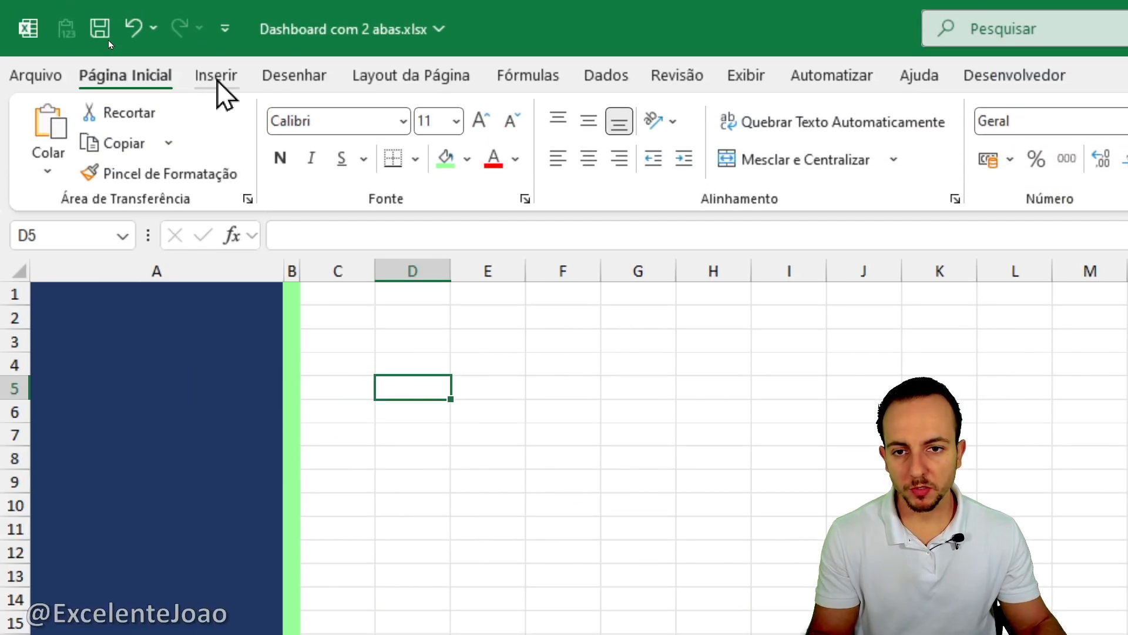
Step: Insert a rectangle at the top of the side menu, spanning the width of column A over rows 1 to 5
click(217, 80)
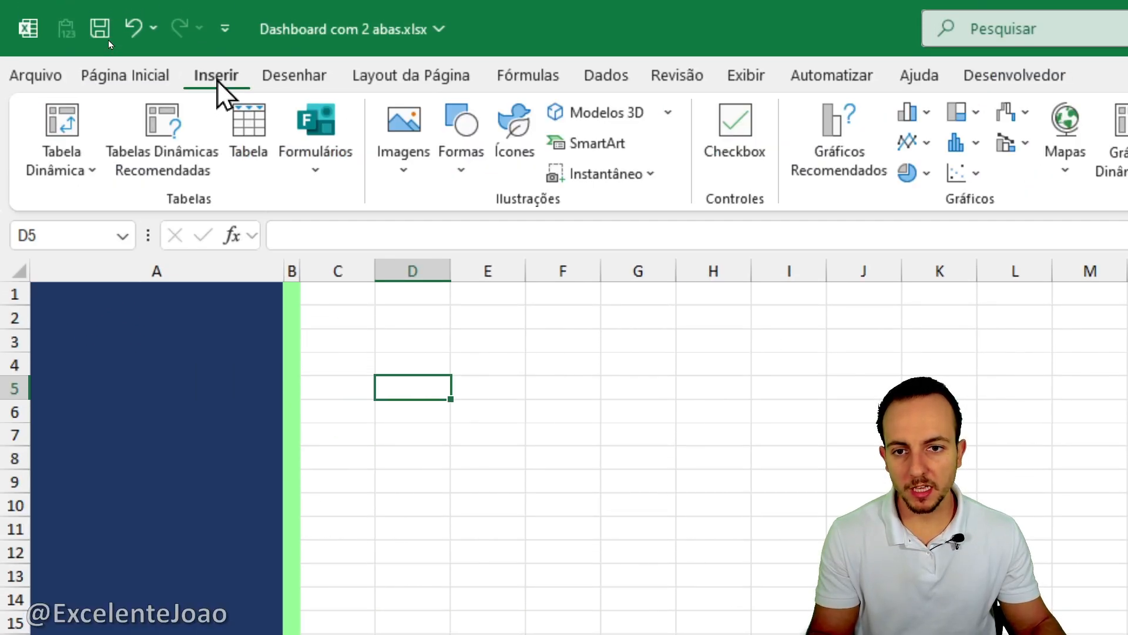
click(459, 174)
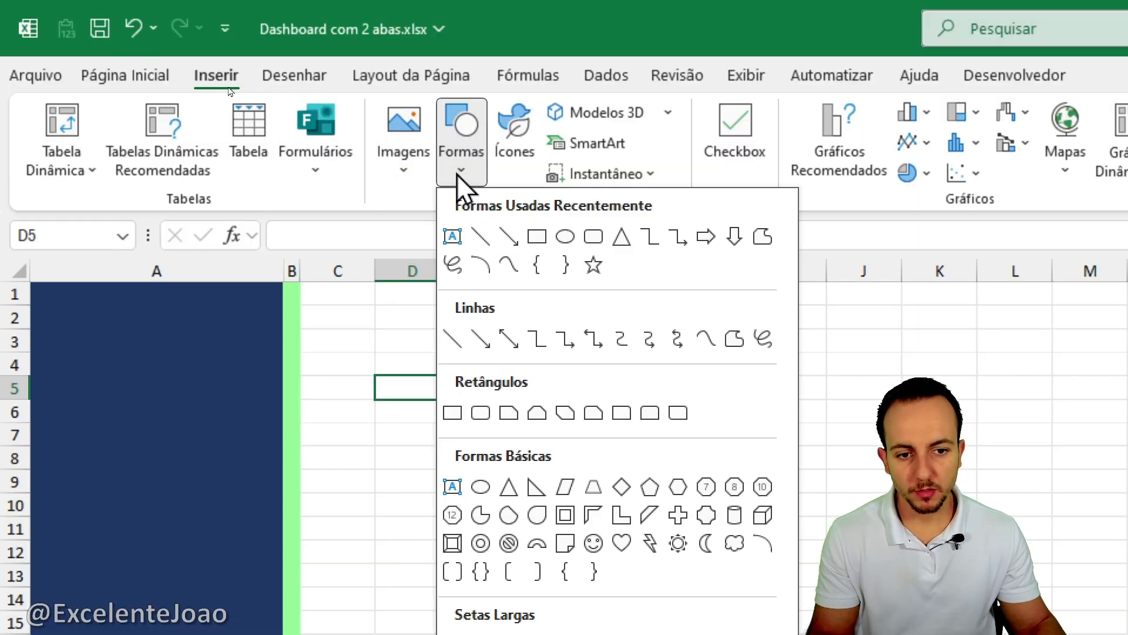
click(452, 413)
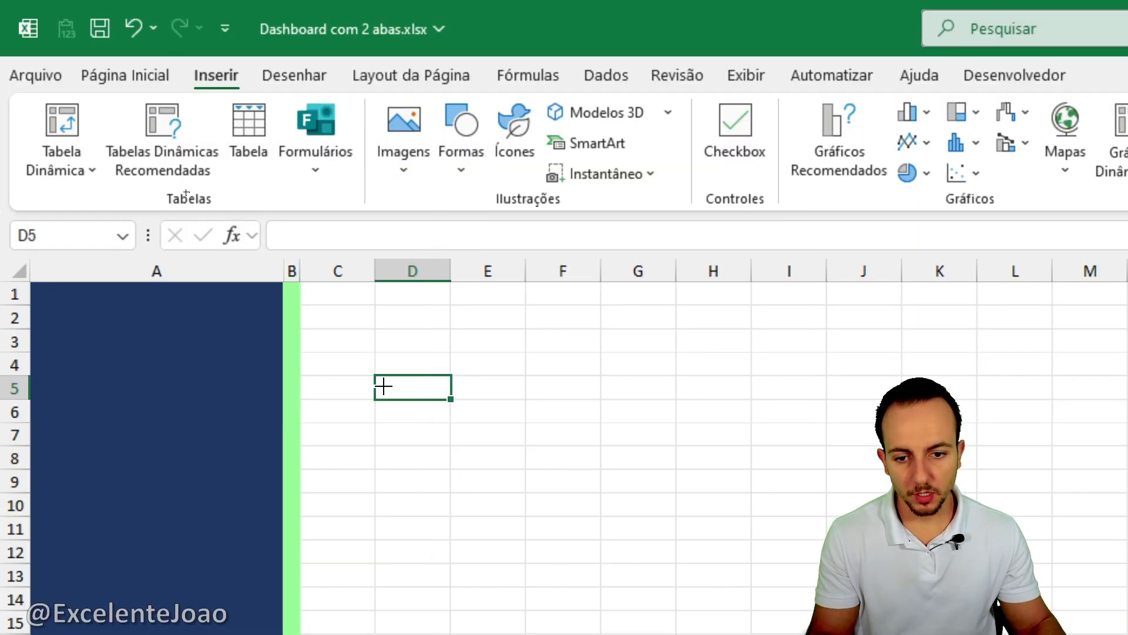
mouse_move(261, 365)
mouse_down()
mouse_move(289, 398)
mouse_move(484, 466)
mouse_move(617, 553)
mouse_up()
drag(406, 441, 104, 244)
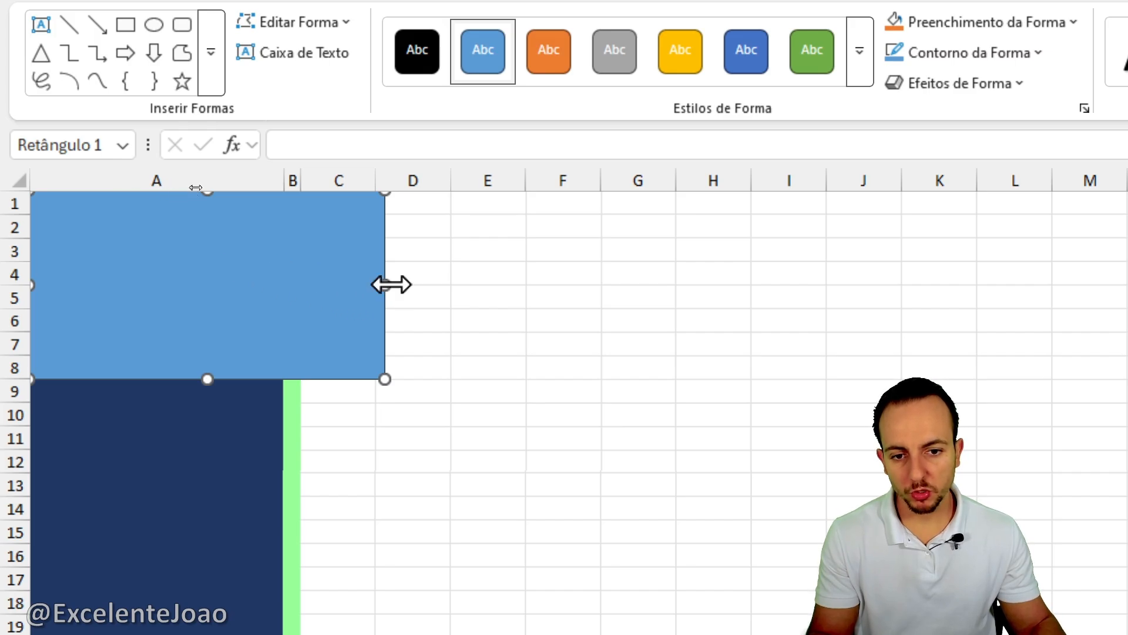
drag(385, 285, 284, 274)
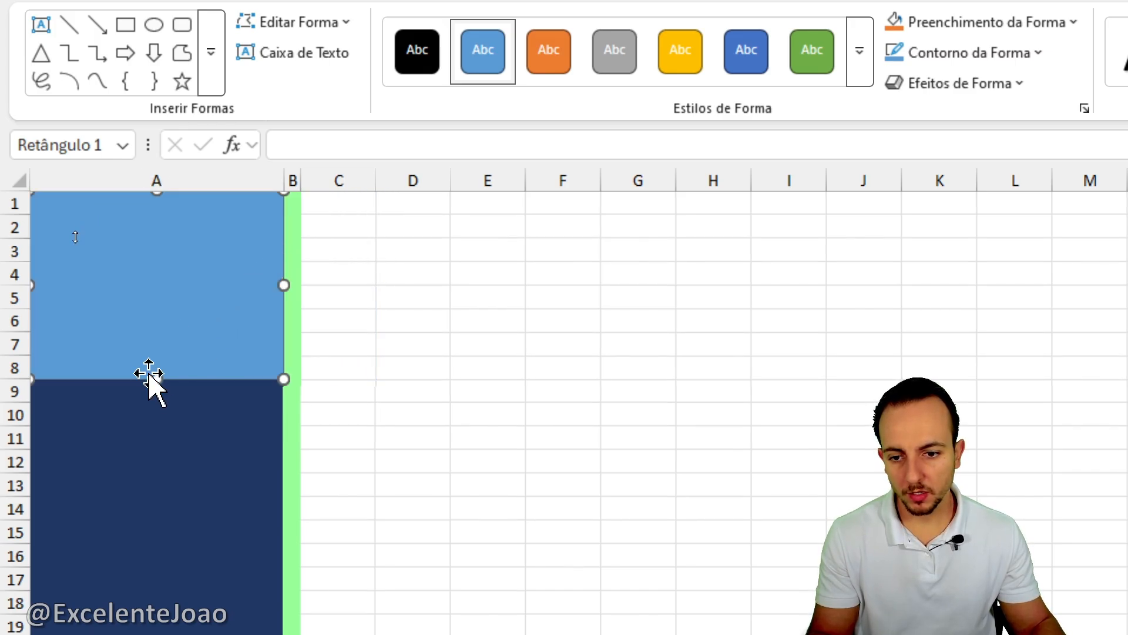
drag(151, 378, 176, 306)
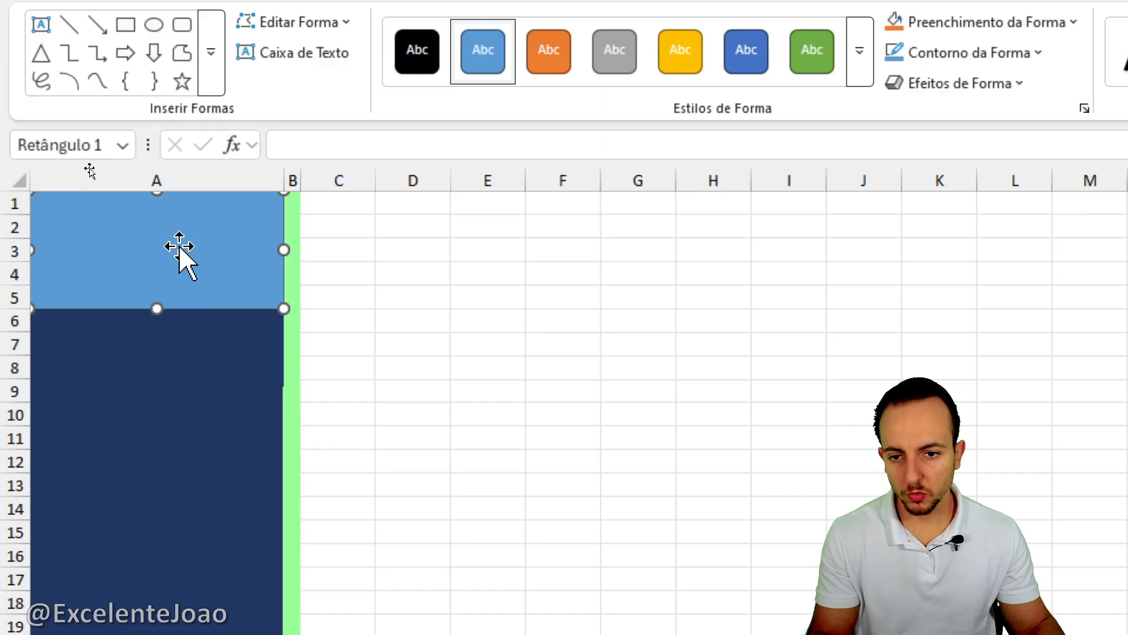
Step: Enter DASHBOARD PARA ANÁLISES in the top rectangle, with the channel handle on a second line
text(DASHB)
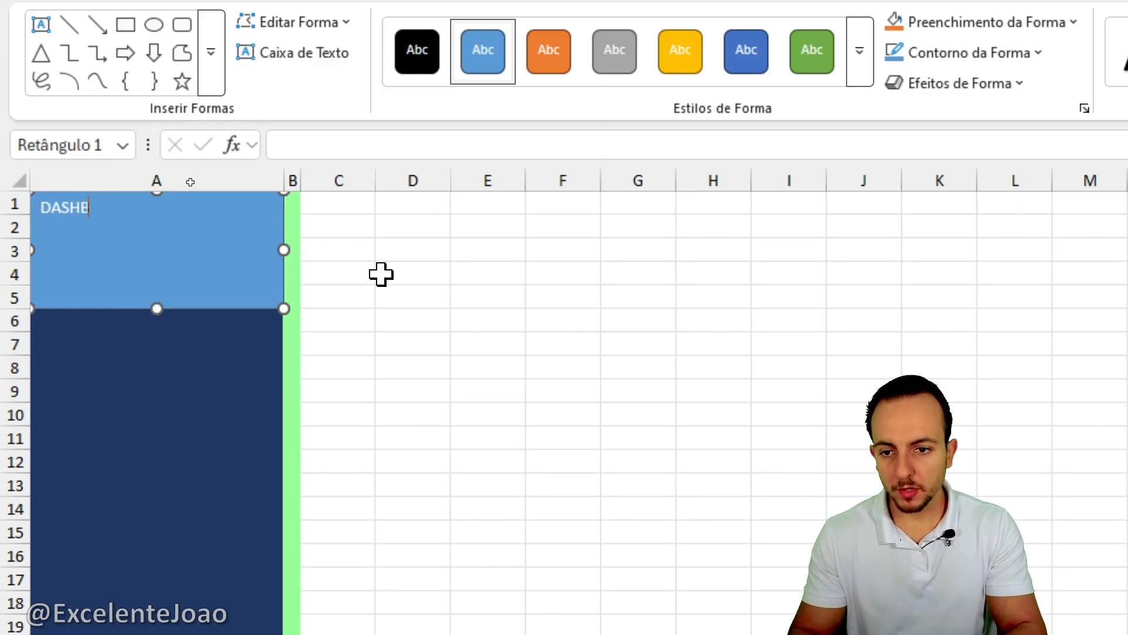
text(OARD PARA AN)
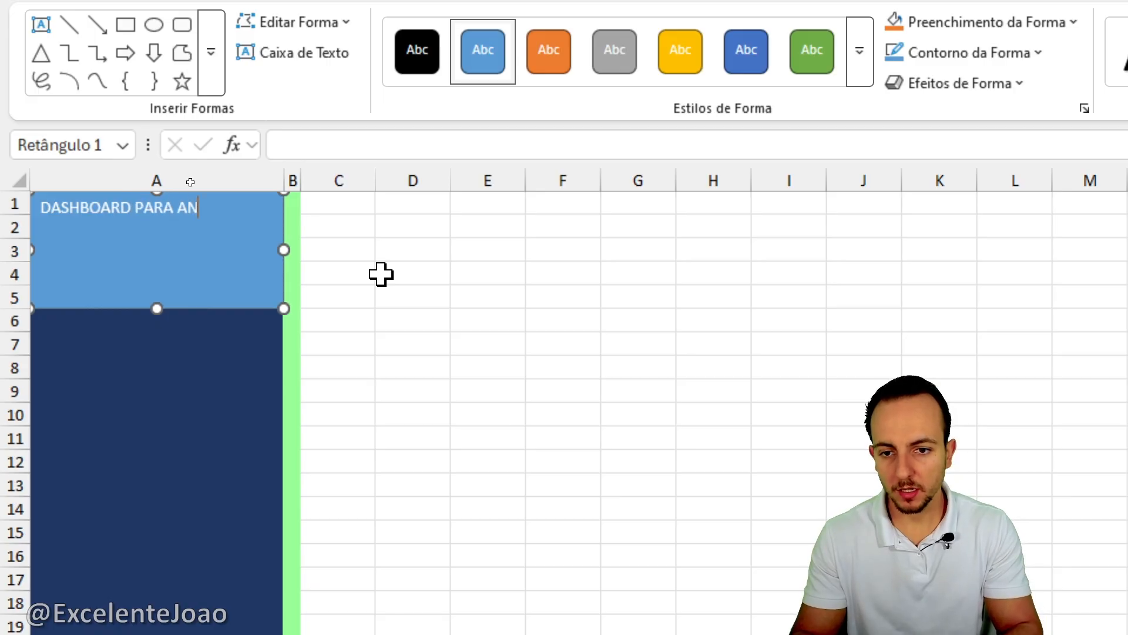
text(@EXCELENTEJOAO)
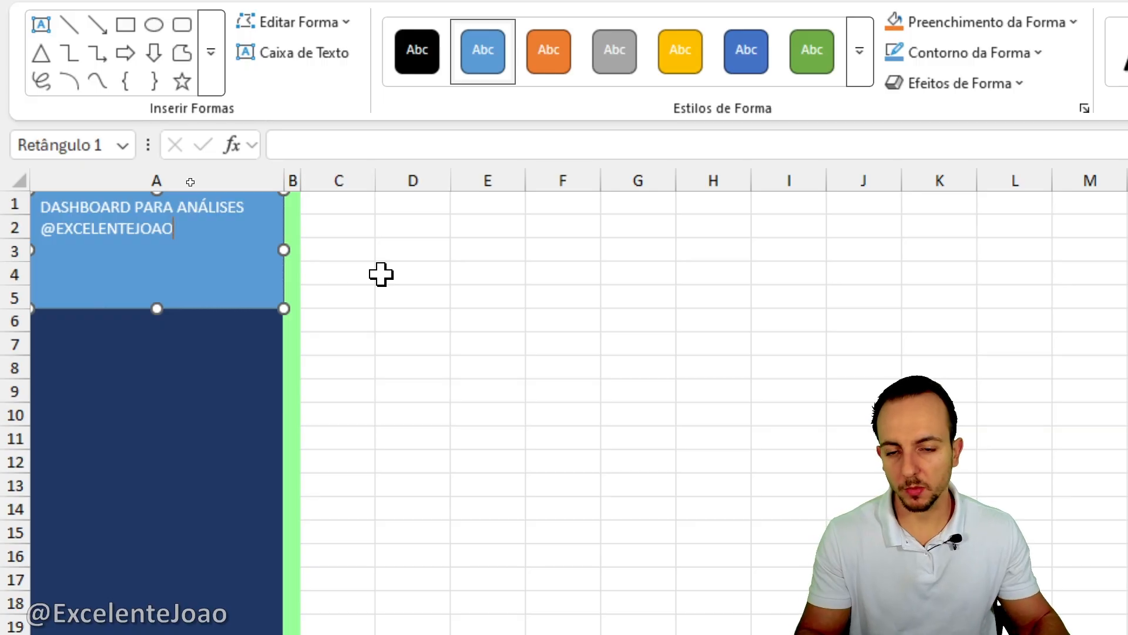
Step: Format both lines of the title text as bold, size 12, centred horizontally and vertically in the rectangle
double_click(118, 224)
drag(119, 222, 30, 196)
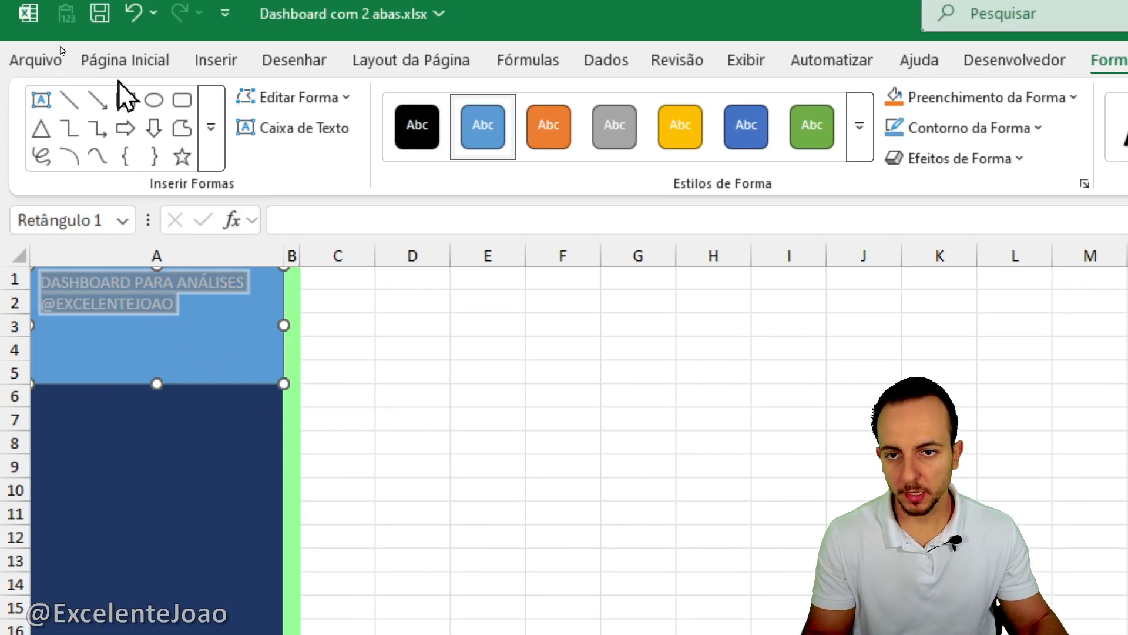
click(145, 0)
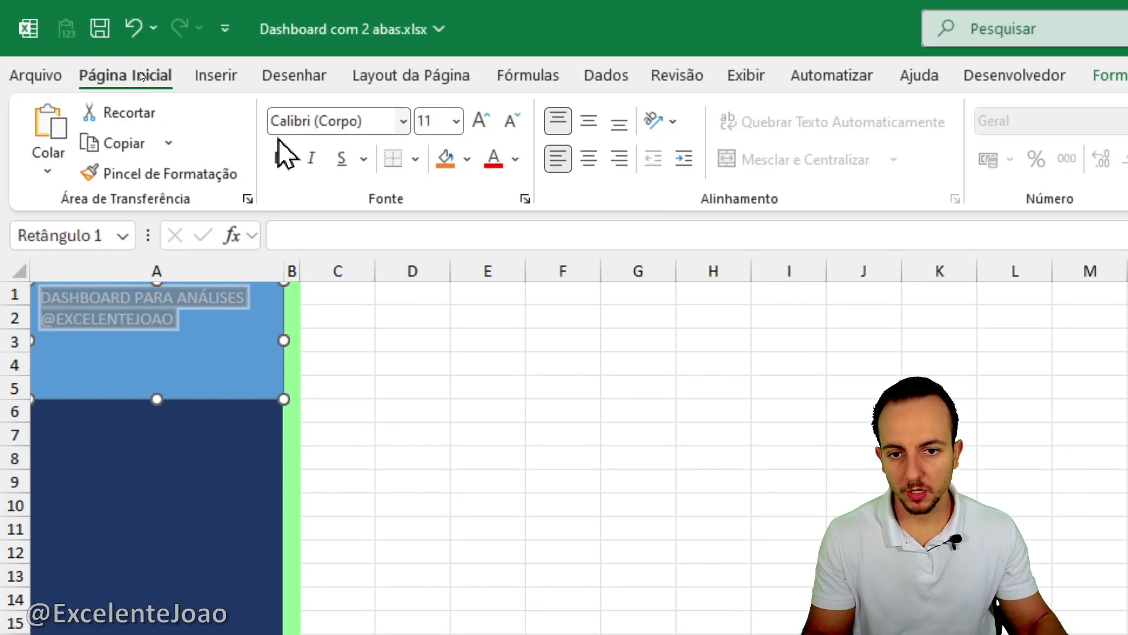
click(280, 158)
click(474, 127)
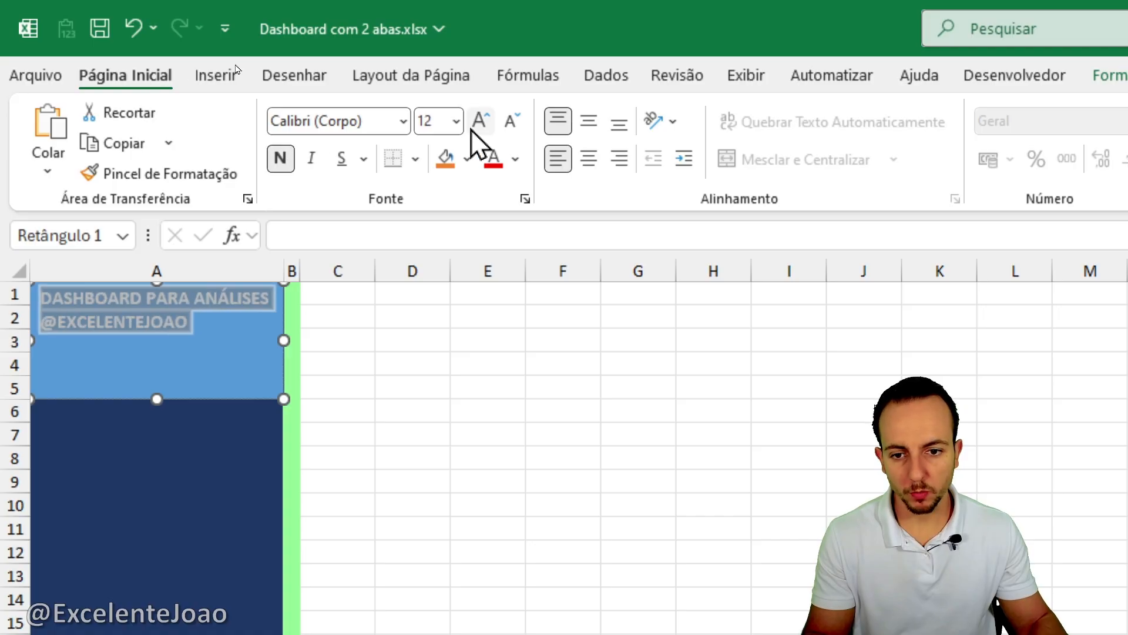
click(588, 121)
click(588, 158)
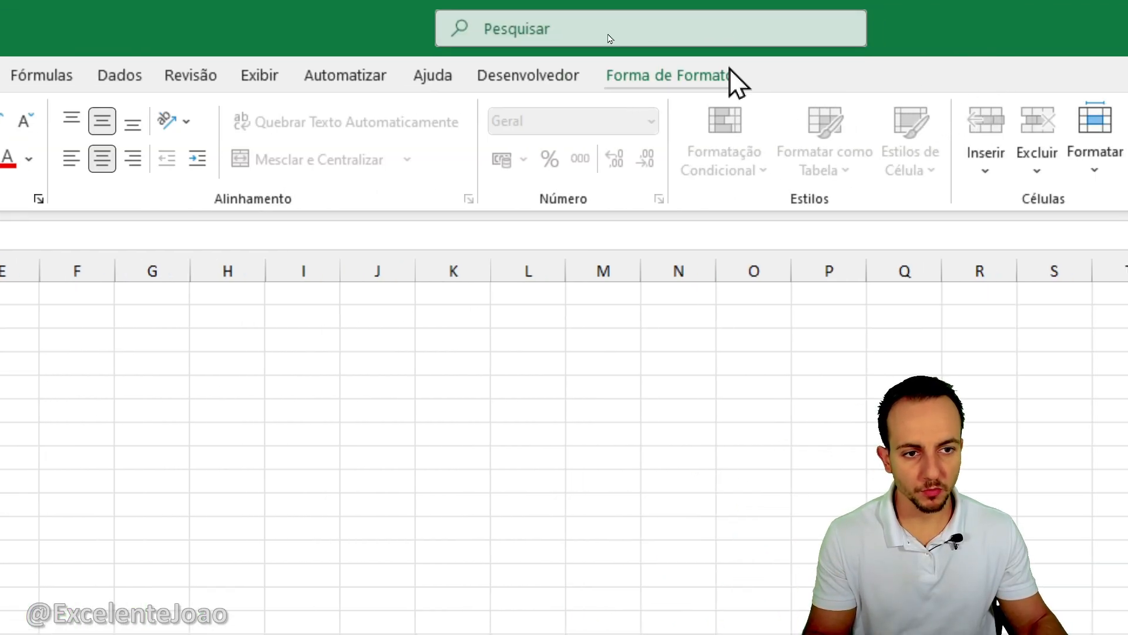
Step: Remove the outline and the fill from the title rectangle
click(729, 76)
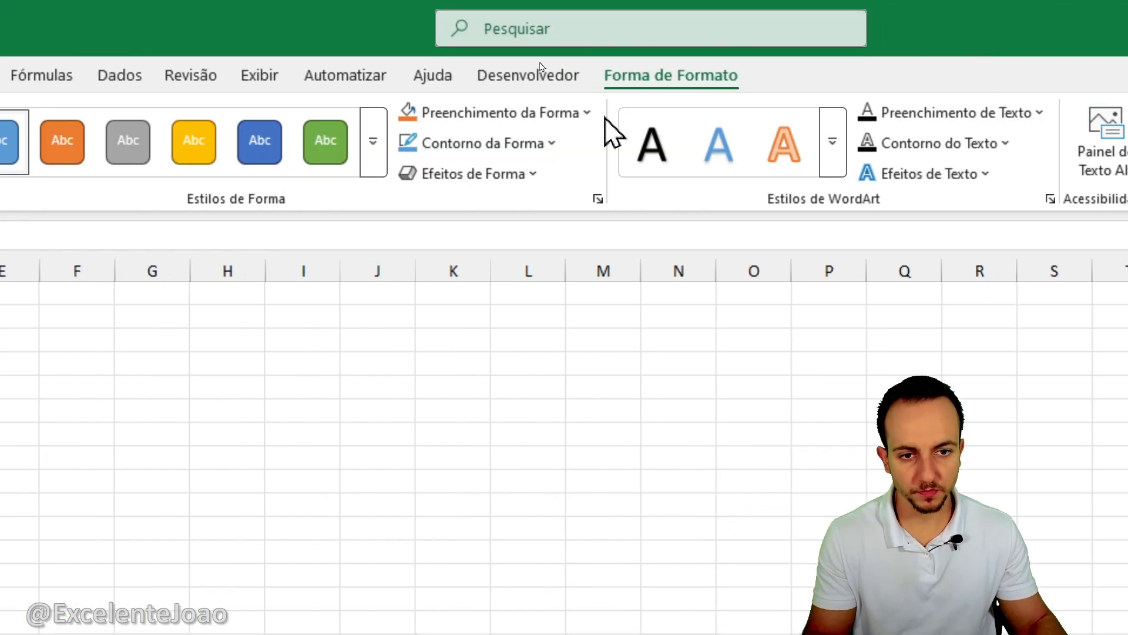
click(547, 144)
click(478, 581)
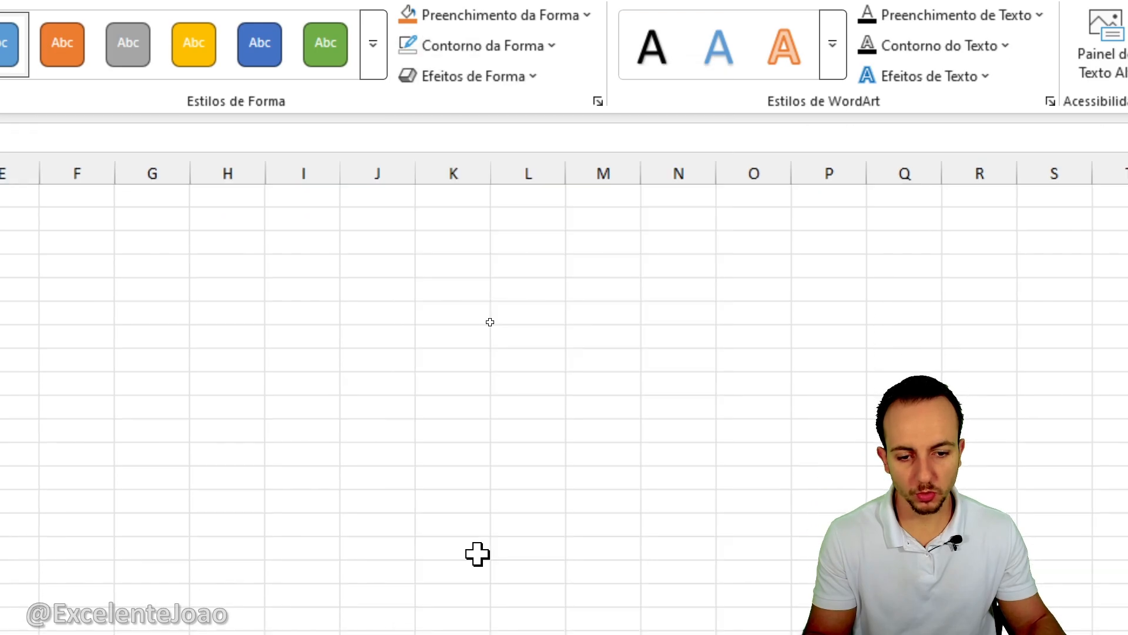
click(499, 43)
click(486, 530)
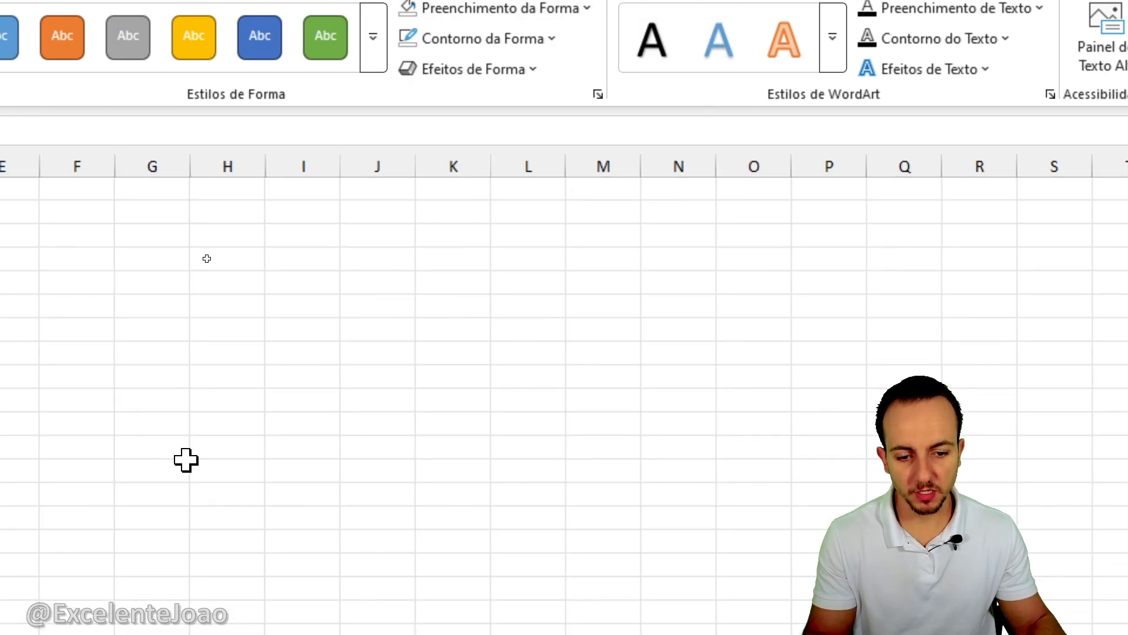
click(431, 380)
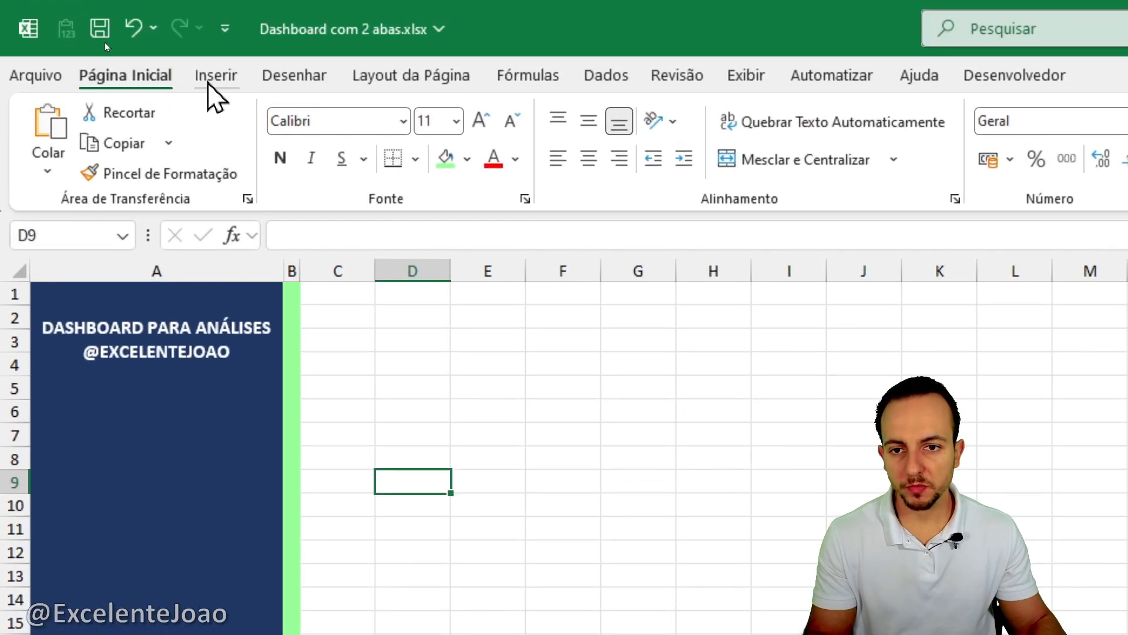
Step: Insert a menu button rectangle across column A over rows 9 to 12 and label it TABELAS
click(108, 38)
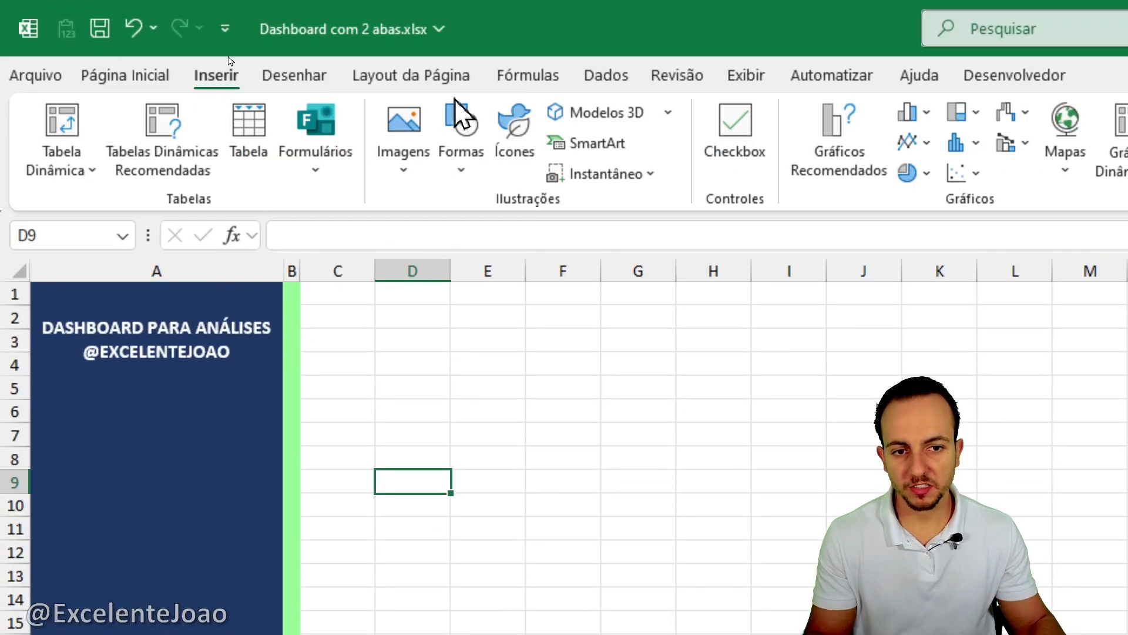
click(461, 132)
click(473, 408)
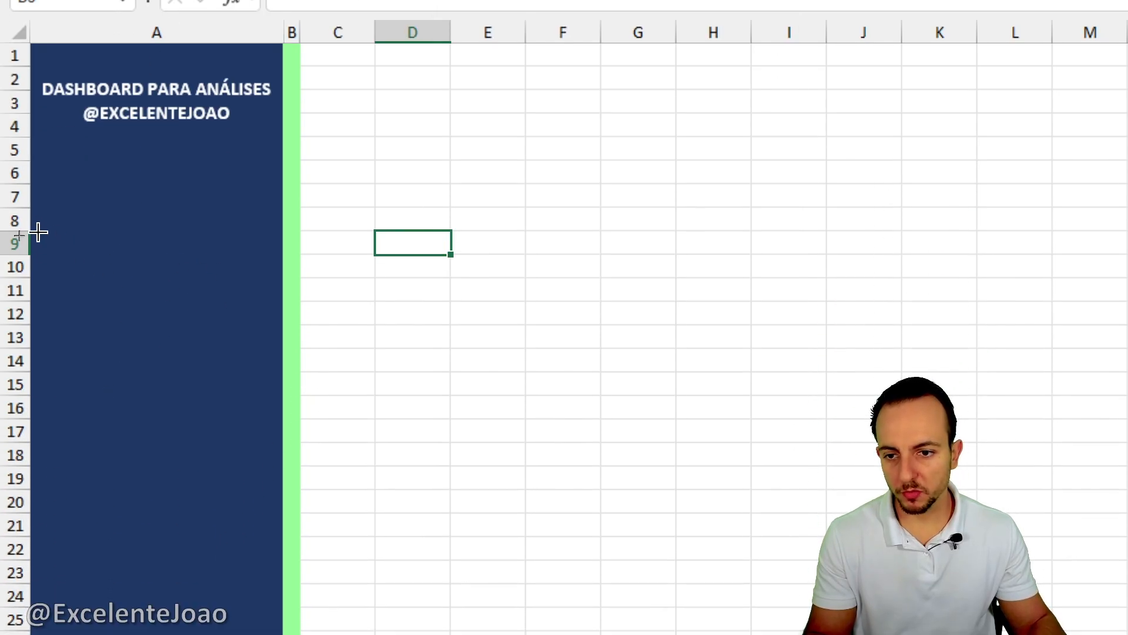
mouse_move(30, 230)
mouse_down()
mouse_move(292, 302)
mouse_move(284, 305)
mouse_up()
click(411, 336)
click(152, 296)
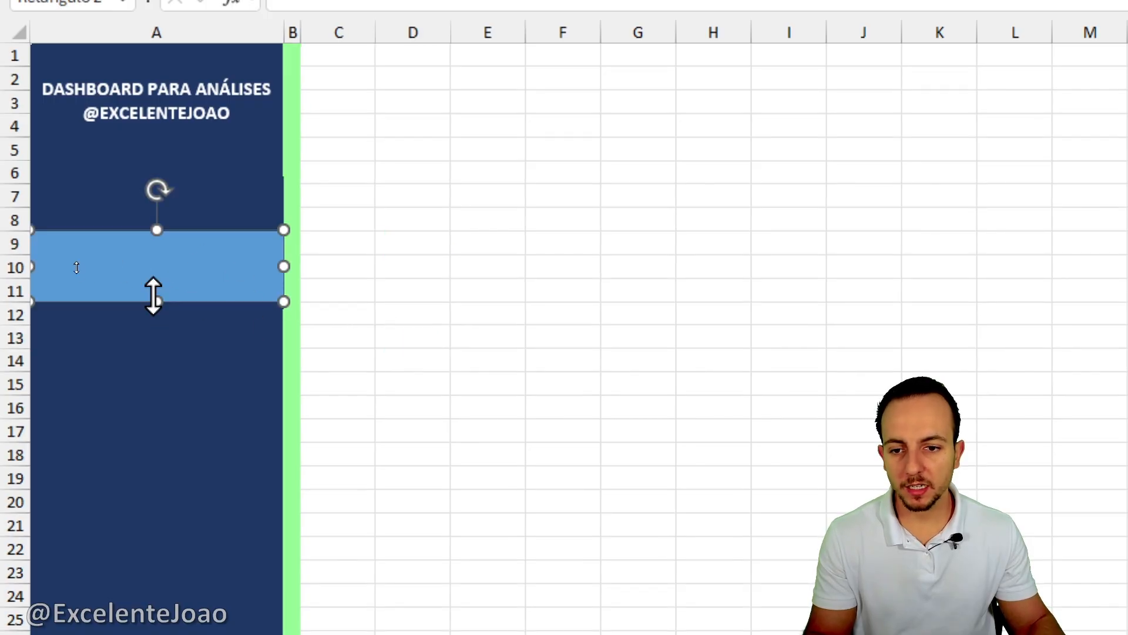
drag(156, 298, 158, 322)
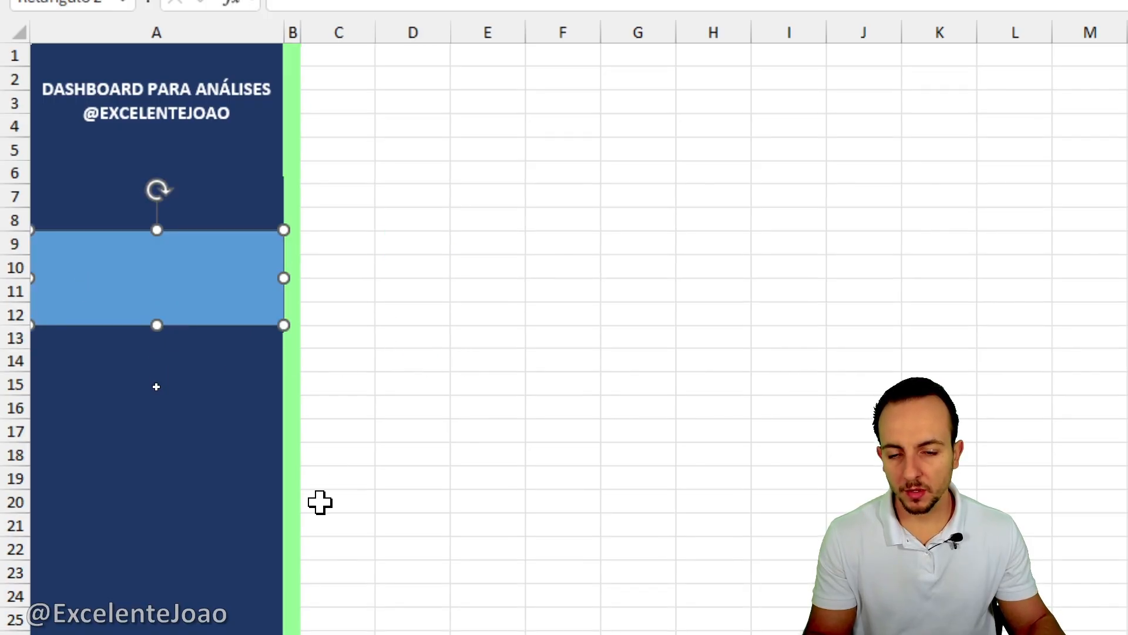
click(203, 226)
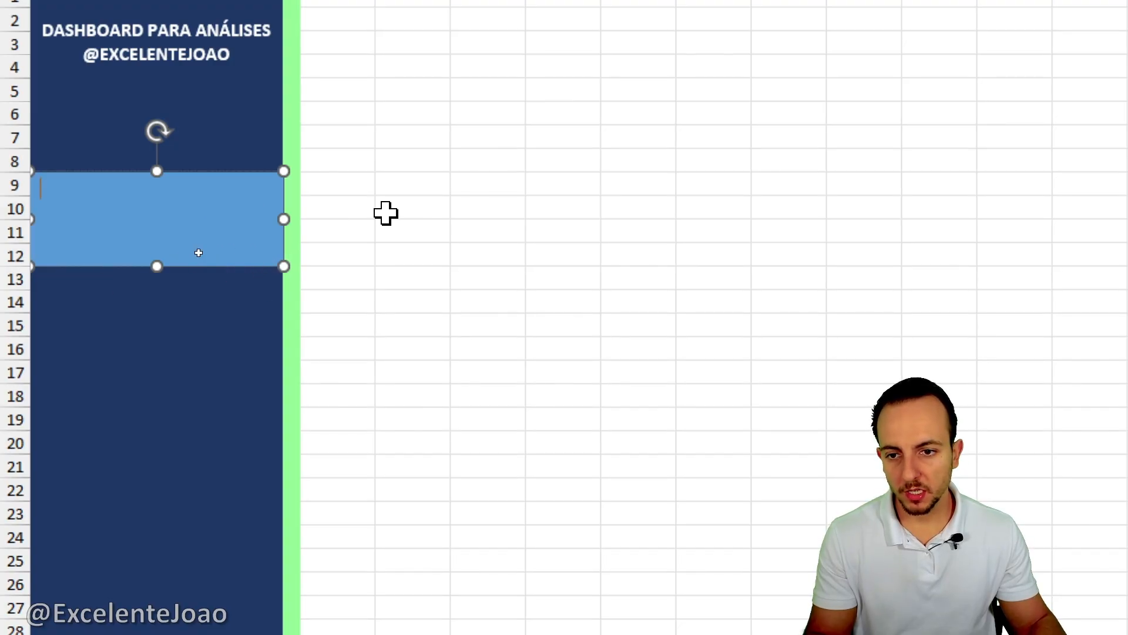
text(TABELAS)
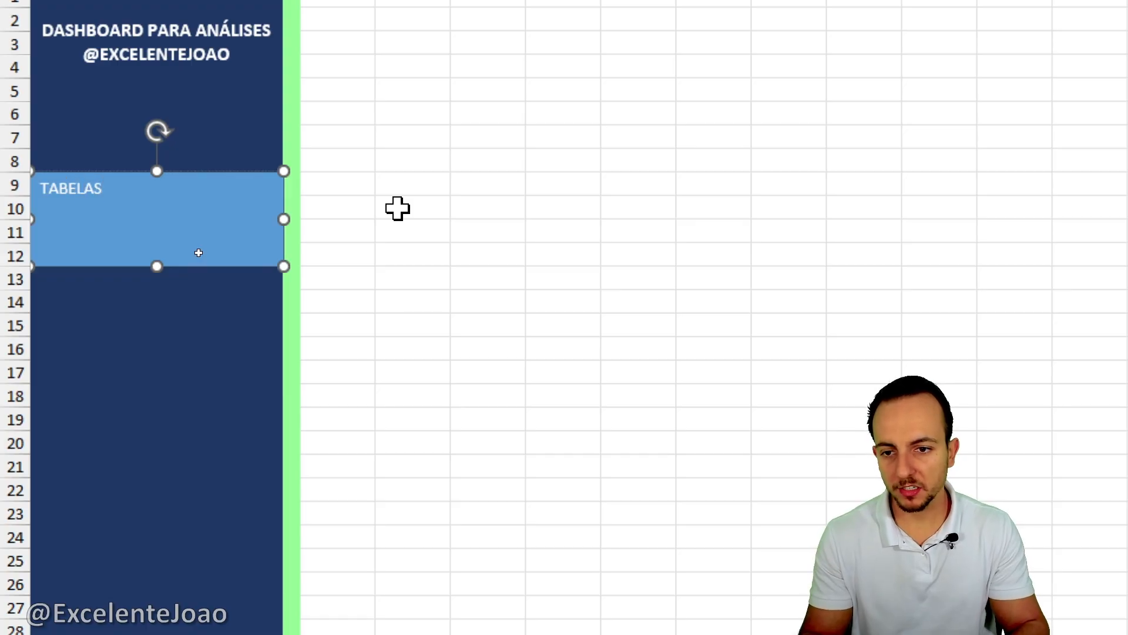
Step: Format the TABELAS label as bold, size 18, centred horizontally and vertically in its rectangle
double_click(85, 189)
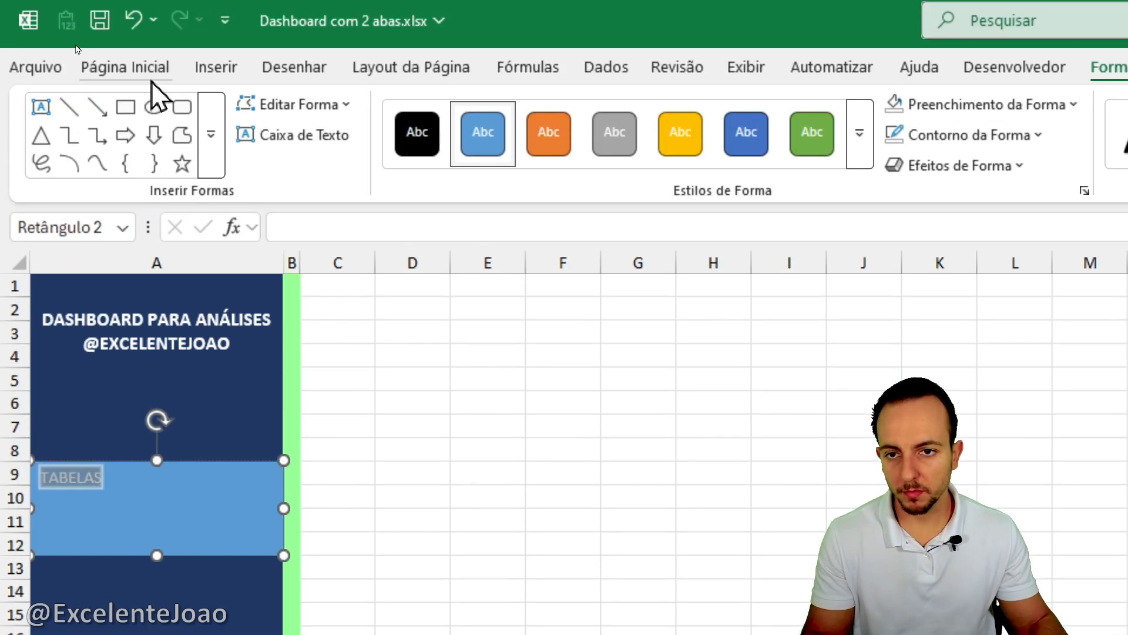
click(150, 73)
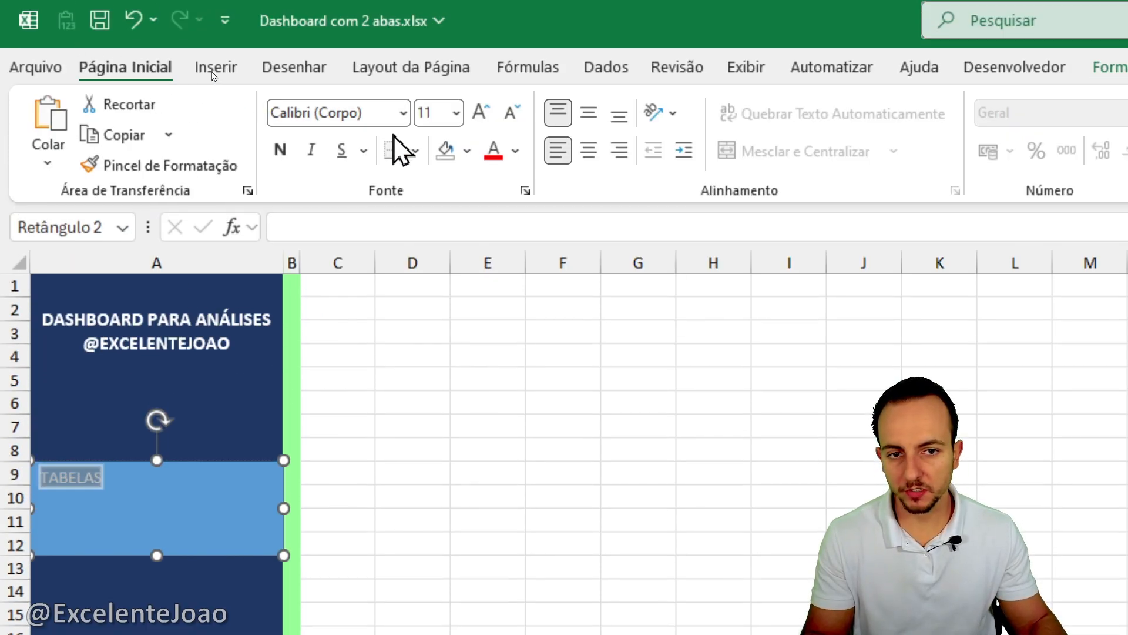
click(481, 113)
click(480, 112)
click(481, 112)
click(481, 113)
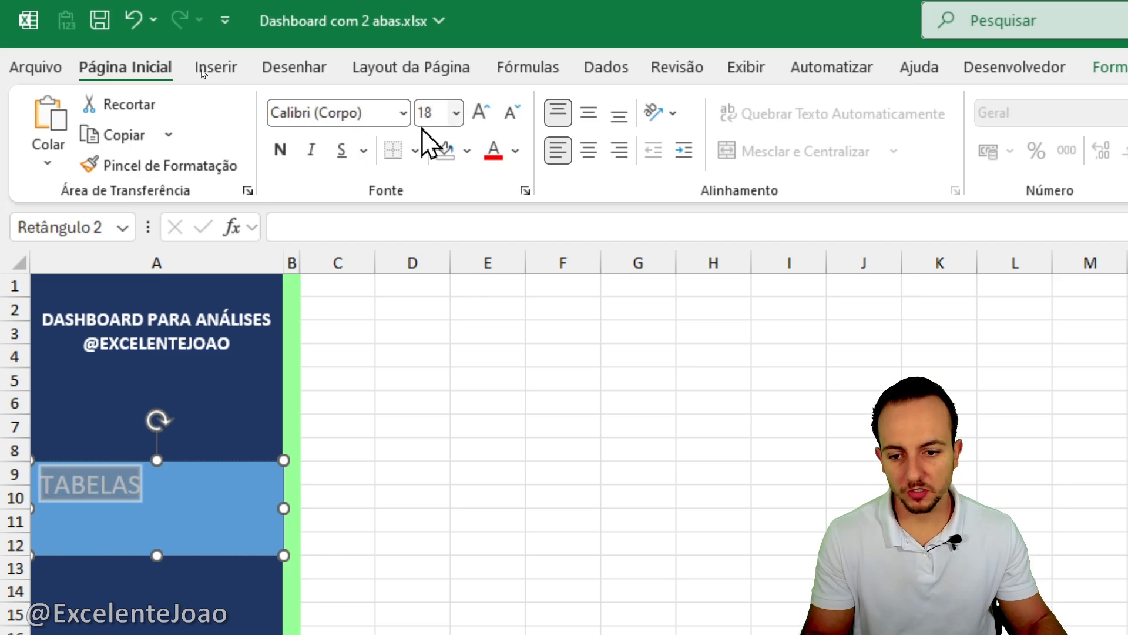
click(282, 150)
click(589, 113)
click(590, 151)
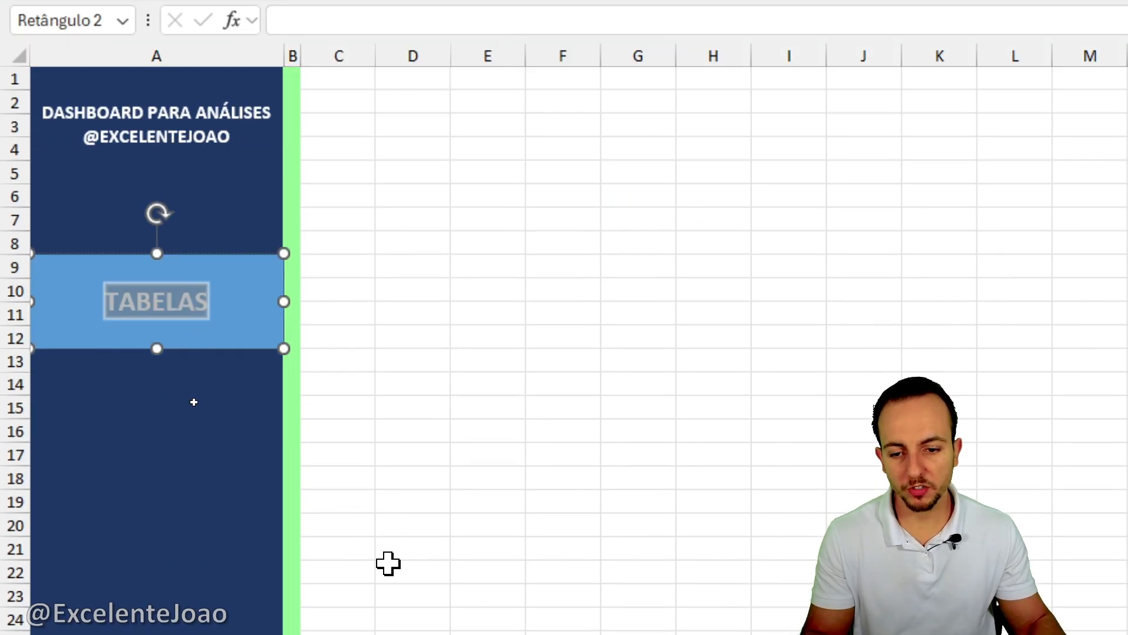
click(412, 435)
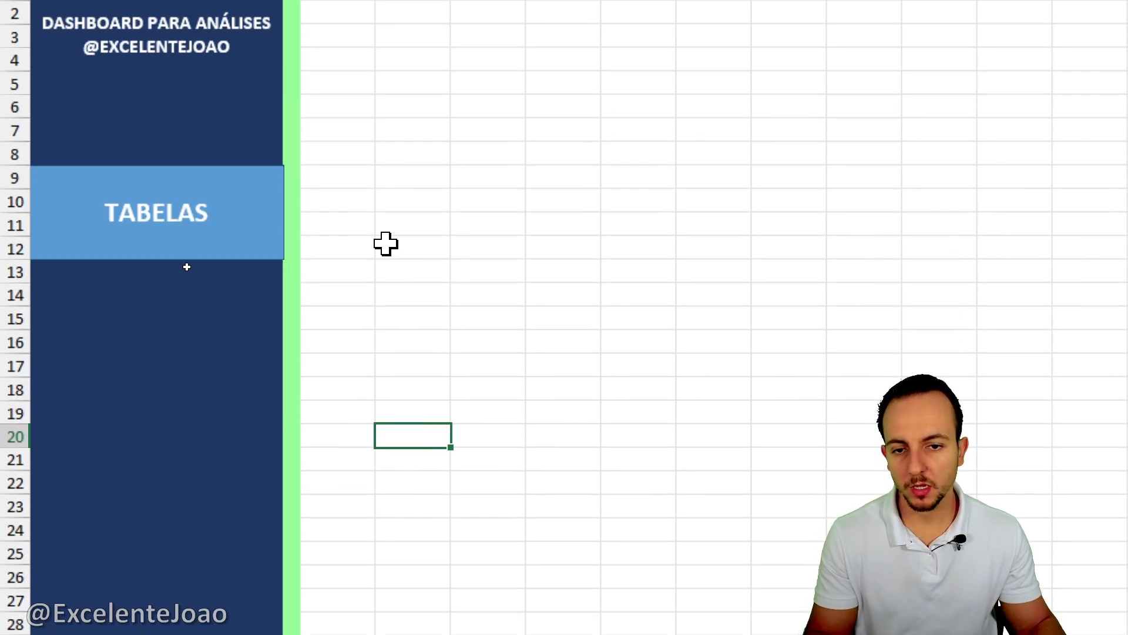
Step: Align the right edge of the TABELAS rectangle with the boundary between columns A and B
click(290, 209)
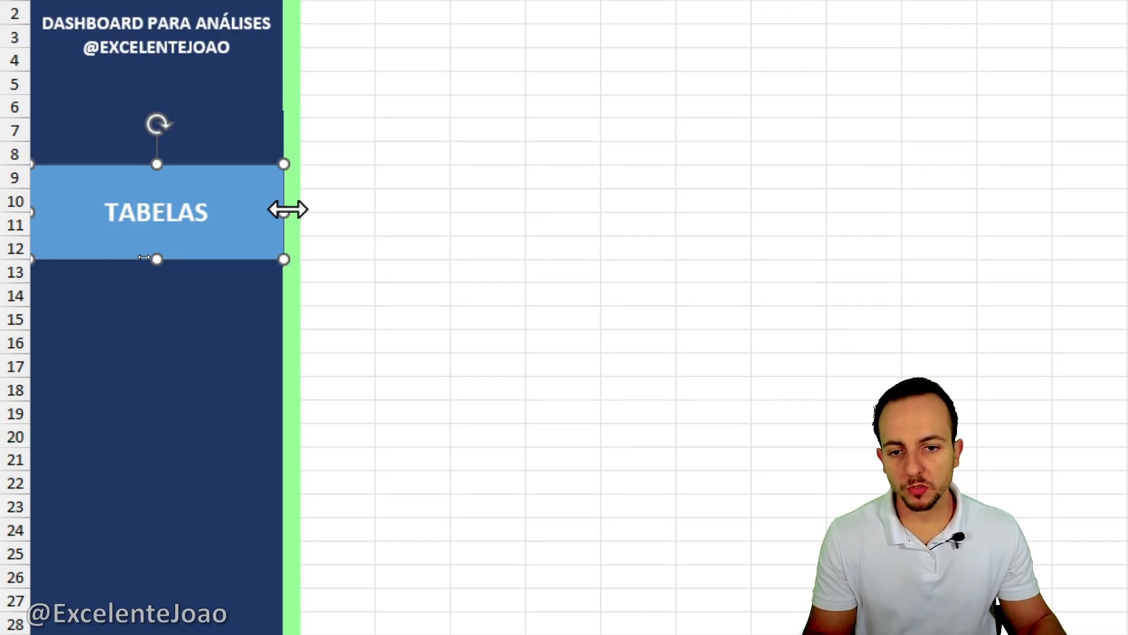
drag(288, 210, 279, 227)
click(371, 251)
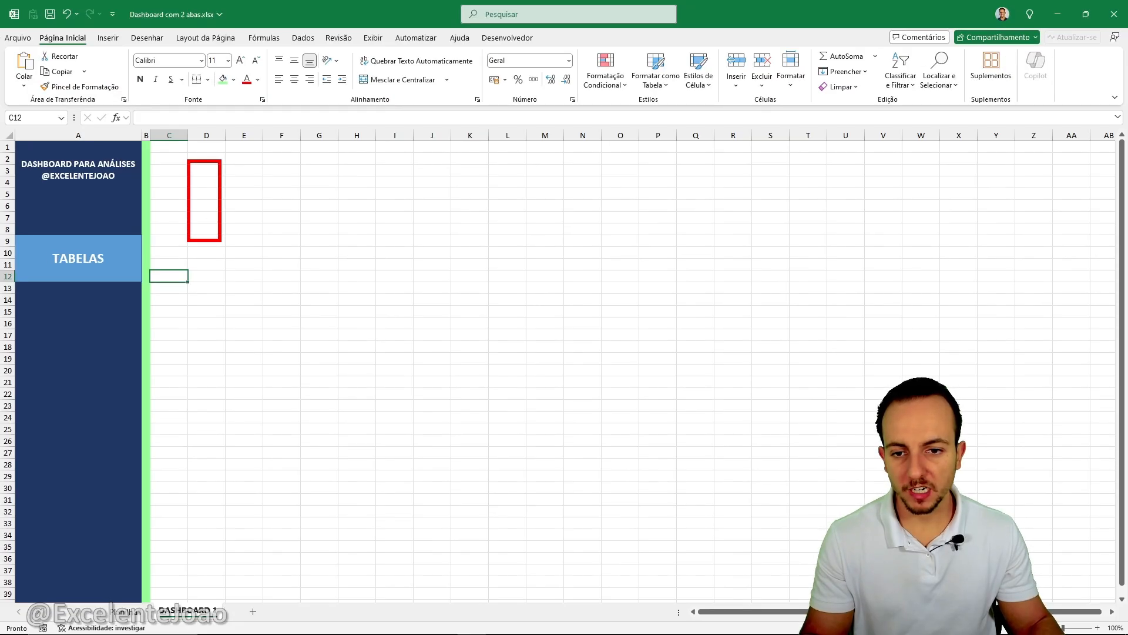
mouse_move(438, 446)
mouse_down()
mouse_move(545, 157)
mouse_move(807, 491)
mouse_up()
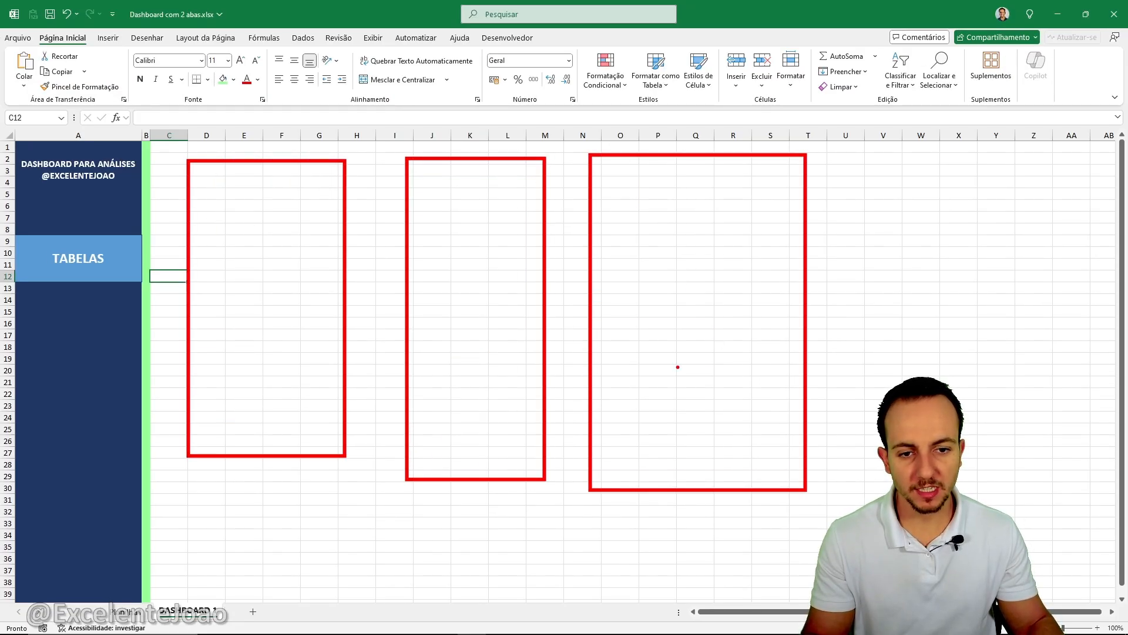
key(Escape)
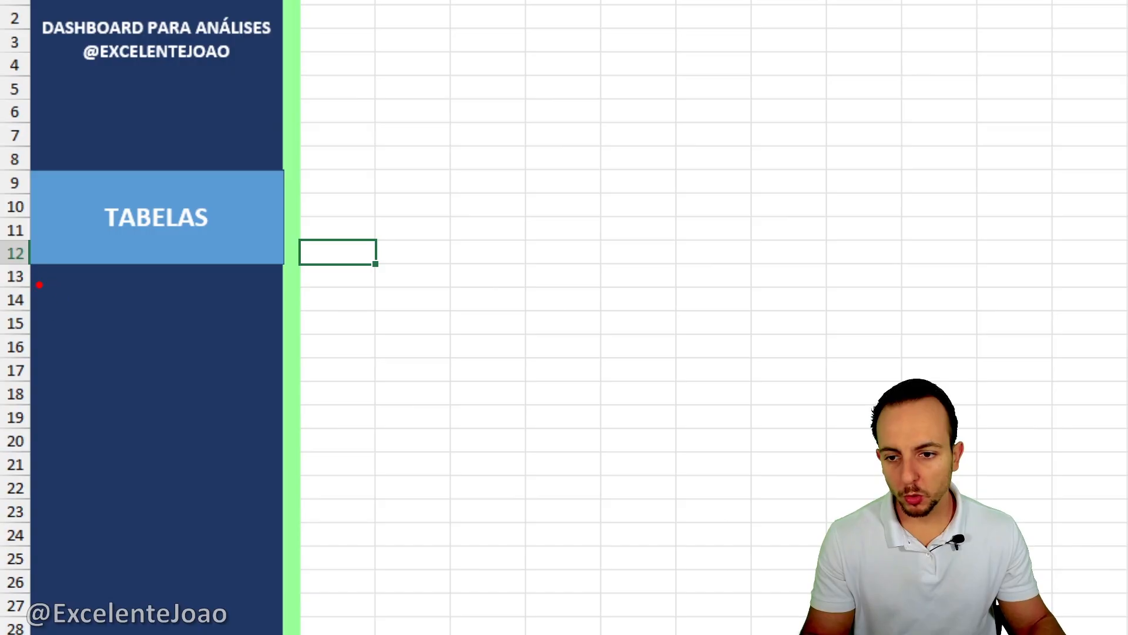
drag(40, 285, 277, 416)
drag(310, 374, 425, 417)
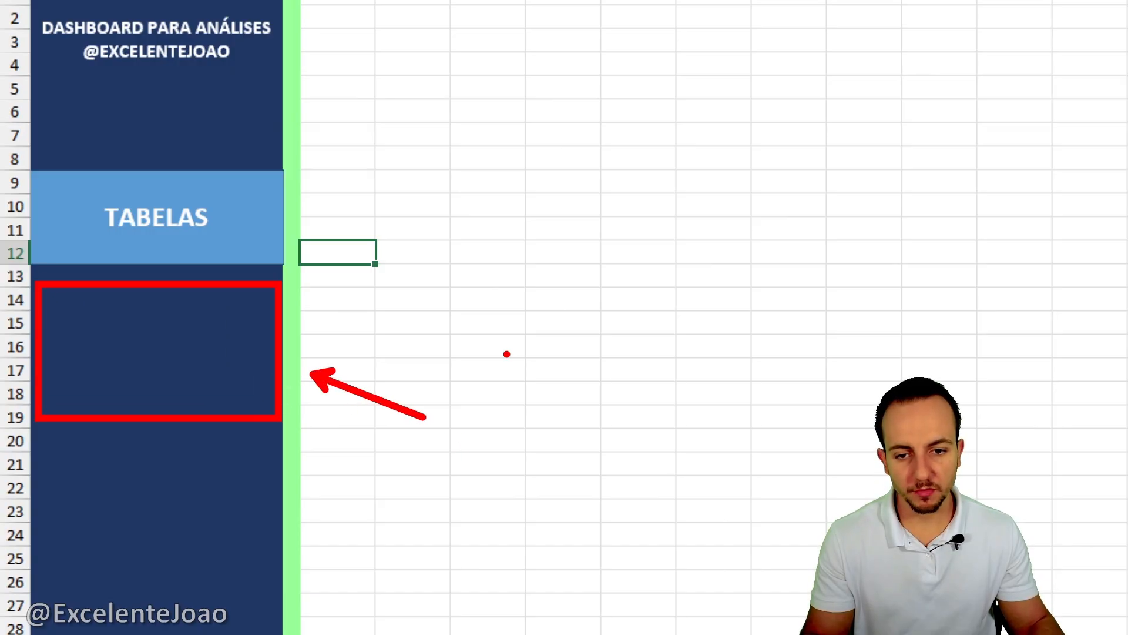
drag(41, 443, 225, 579)
drag(274, 535, 387, 557)
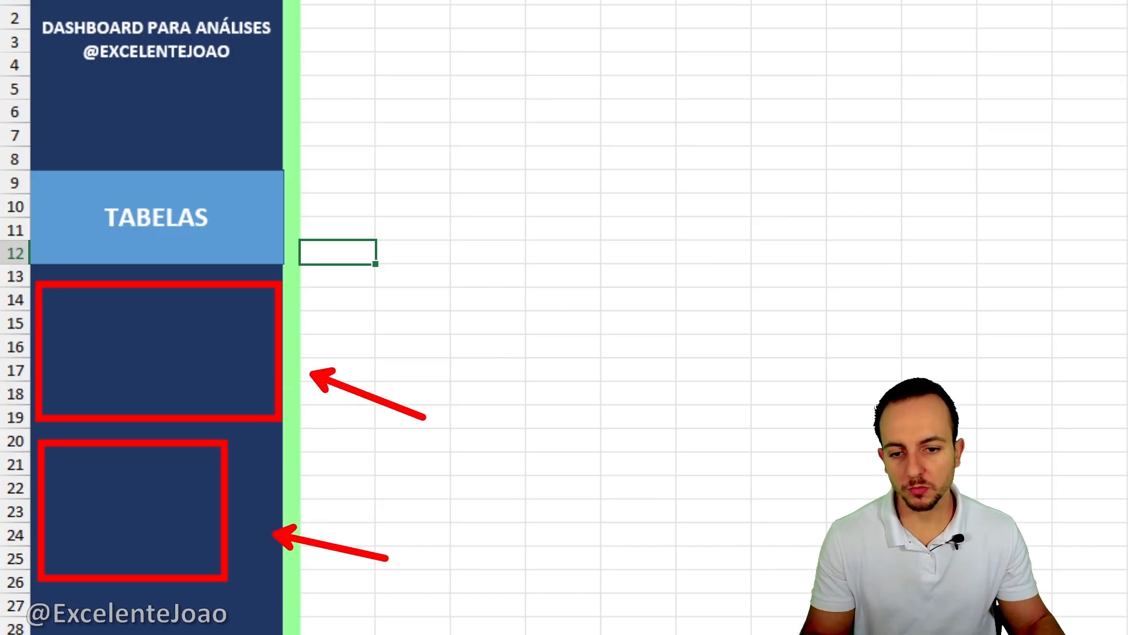
key(Escape)
click(257, 247)
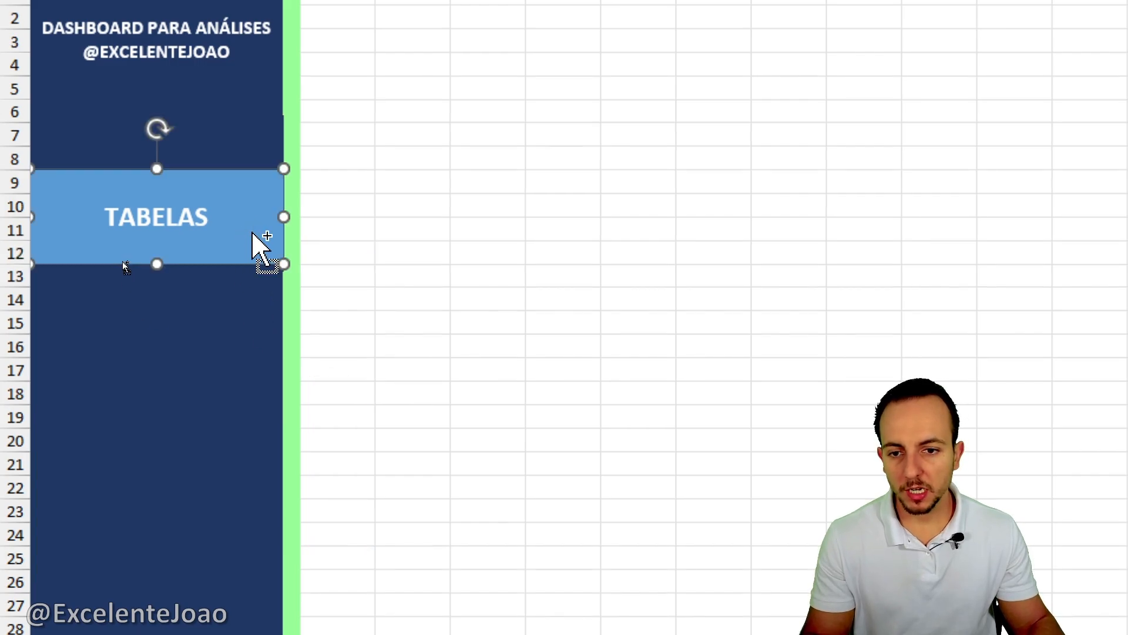
key(ctrl+2)
mouse_move(88, 265)
mouse_down()
mouse_move(207, 131)
mouse_move(100, 276)
mouse_up()
key(Escape)
key(ctrl+shift+f)
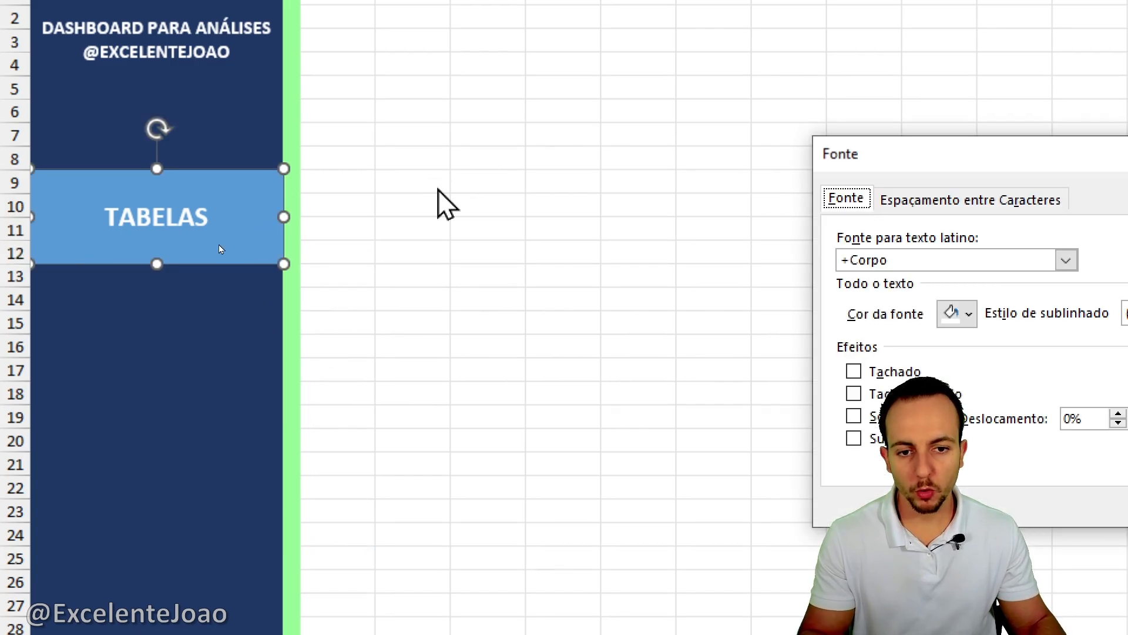
key(Escape)
text(CTRL C)
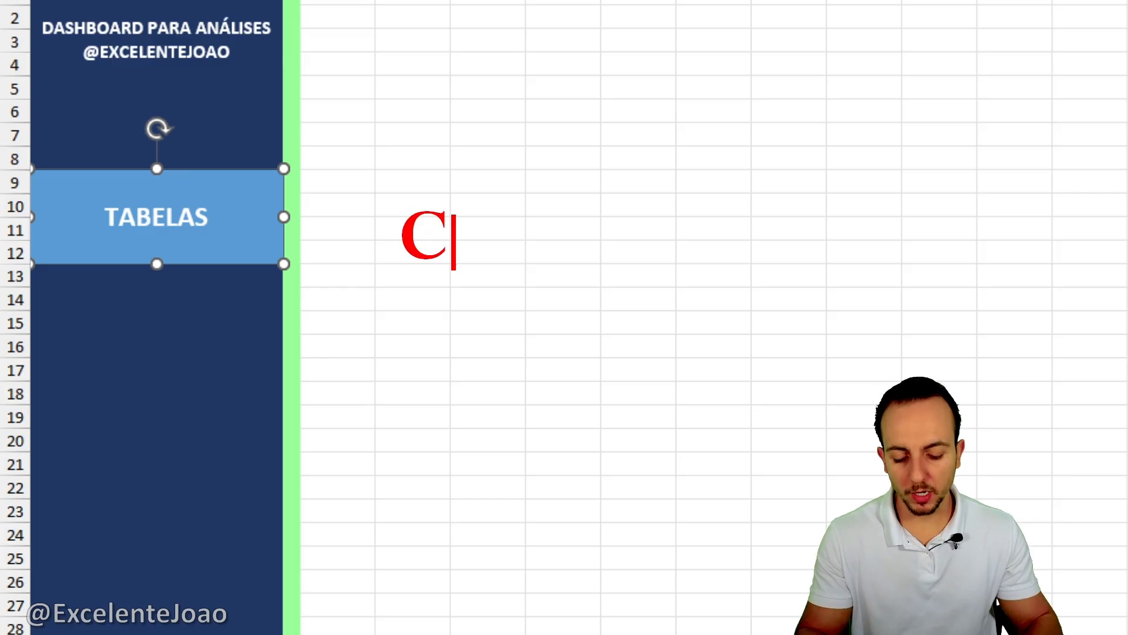
key(Return)
text(CTRL V)
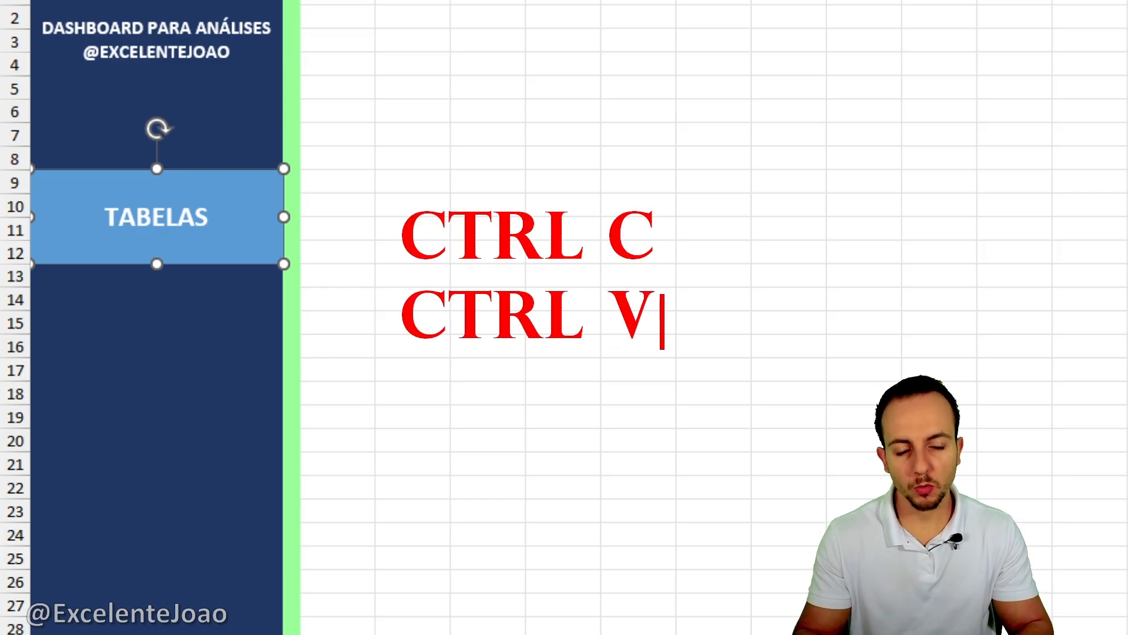
key(Escape)
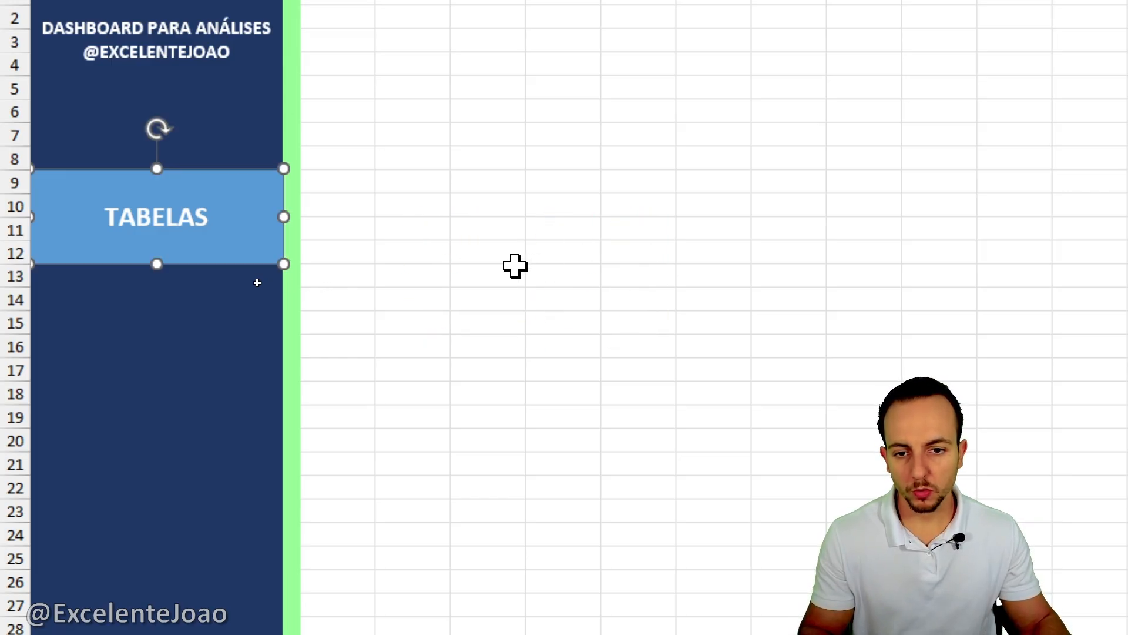
Step: Duplicate the TABELAS rectangle twice and stack the copies in column A over rows 14 to 17 and 19 to 22
key(ctrl+v)
drag(221, 283, 174, 352)
drag(249, 382, 227, 426)
click(439, 365)
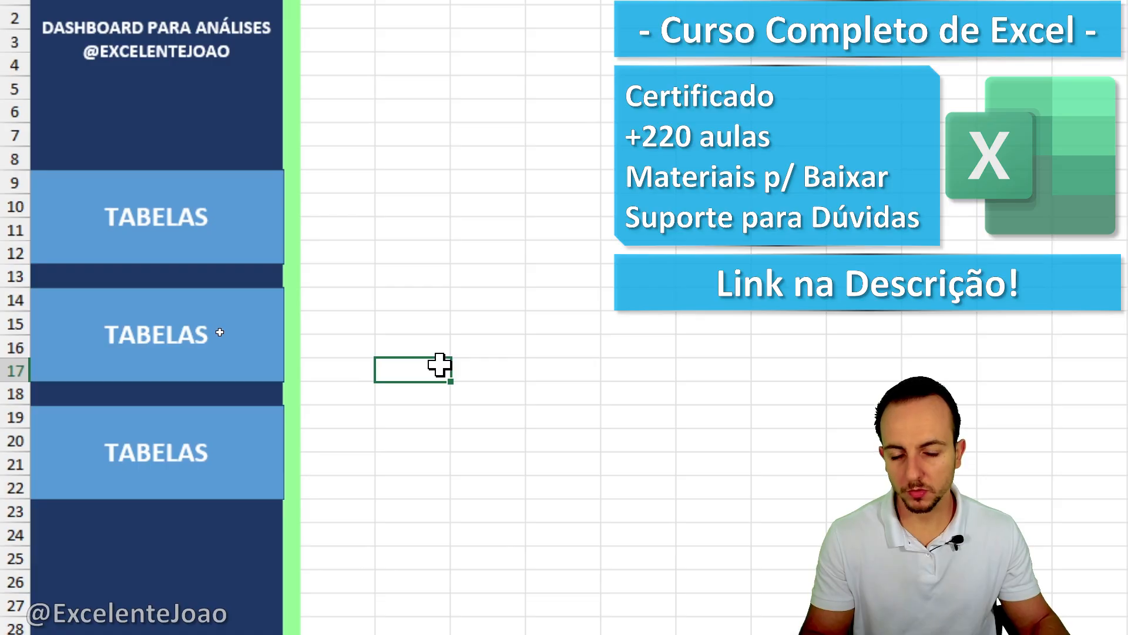
Step: Relabel the middle menu rectangle GRÁFICOS and the lowest one COMPARAÇÕES
scroll(382, 549, down, 2)
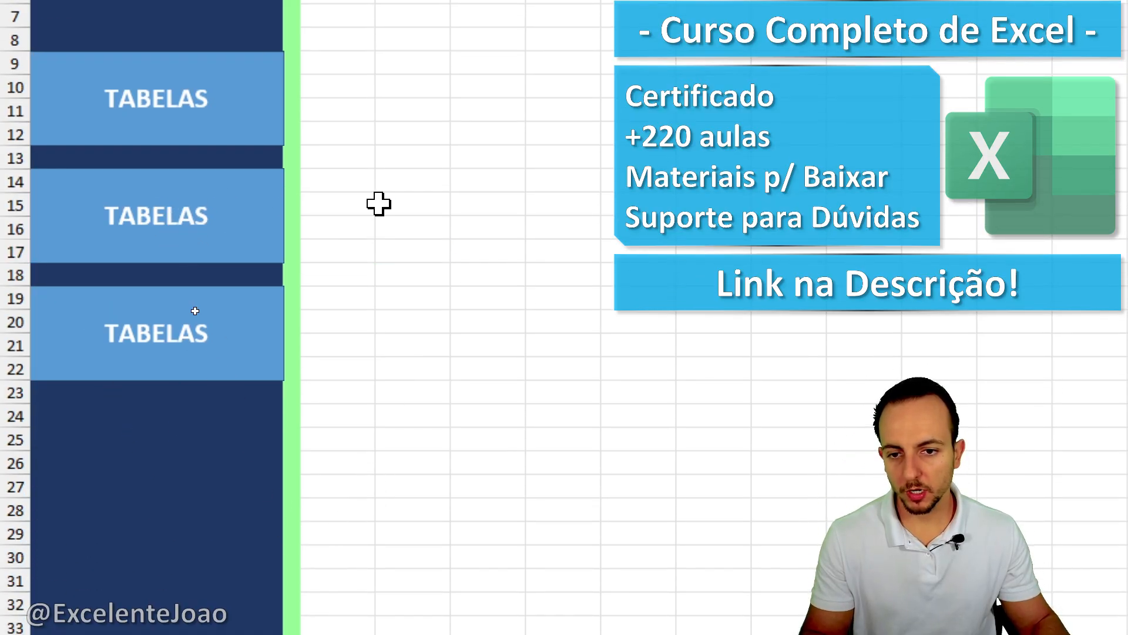
drag(378, 204, 523, 202)
text(GRÁFICOS)
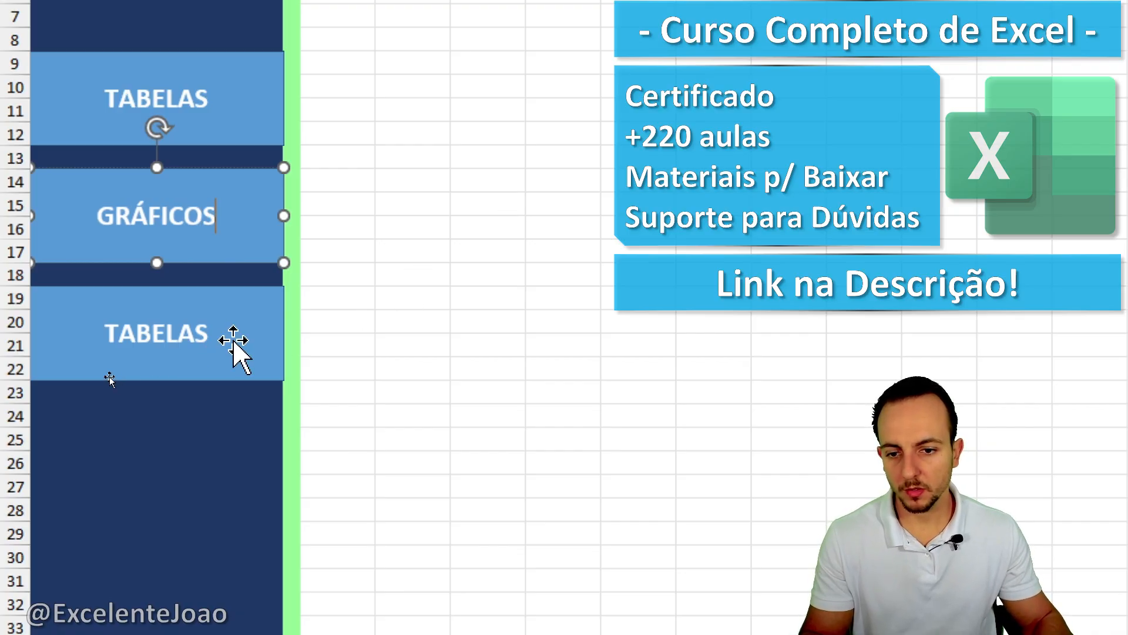
drag(164, 327, 602, 299)
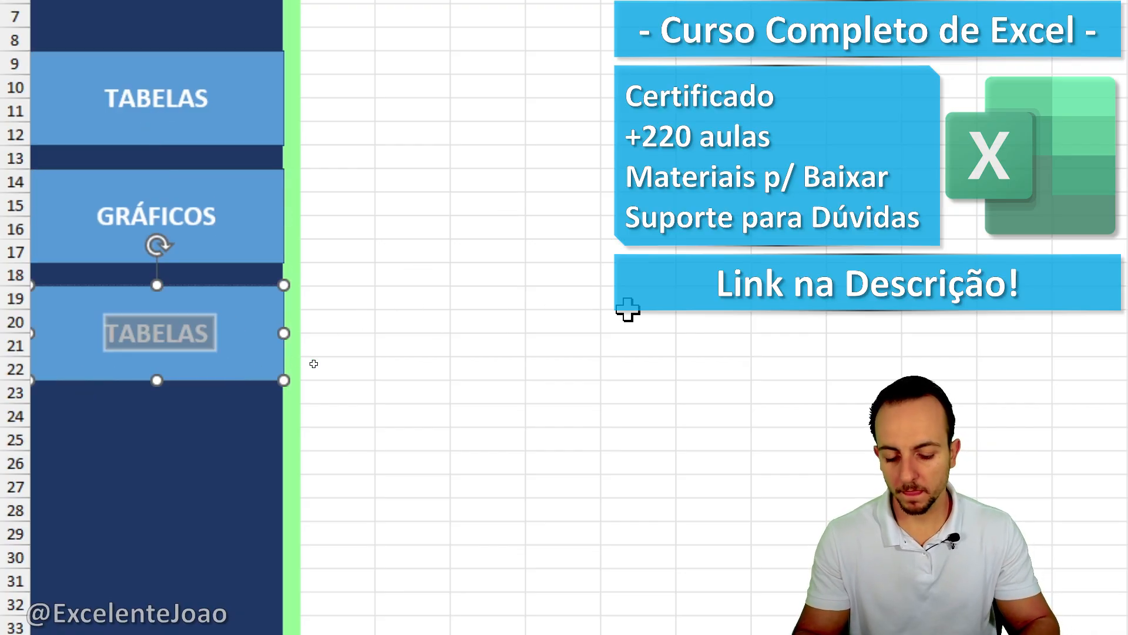
text(COMPARAÇÕES)
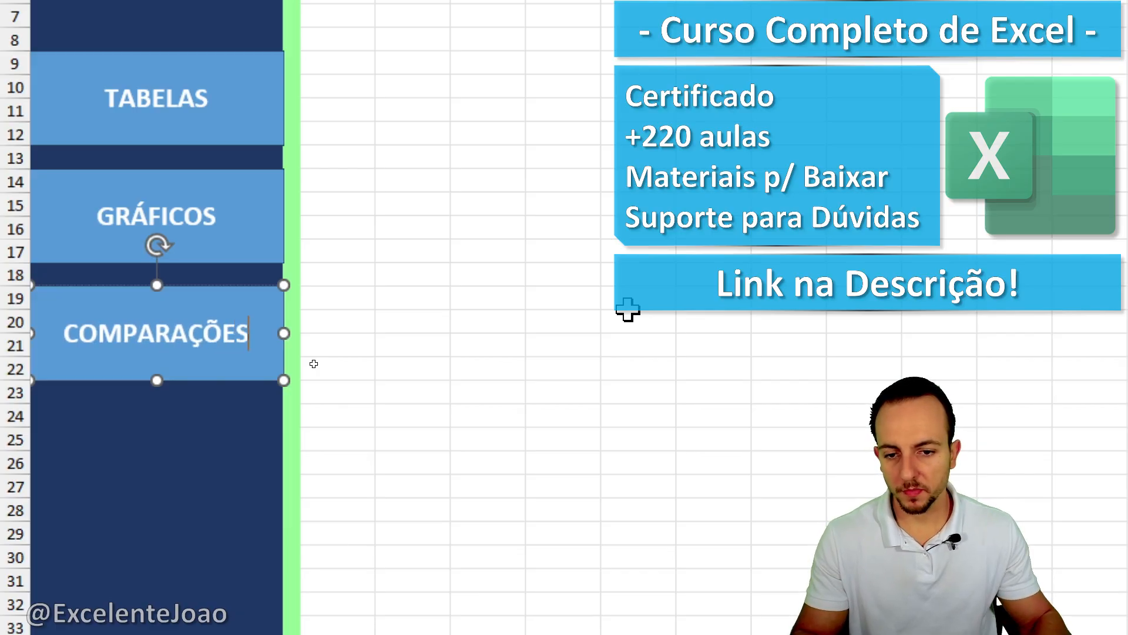
click(628, 308)
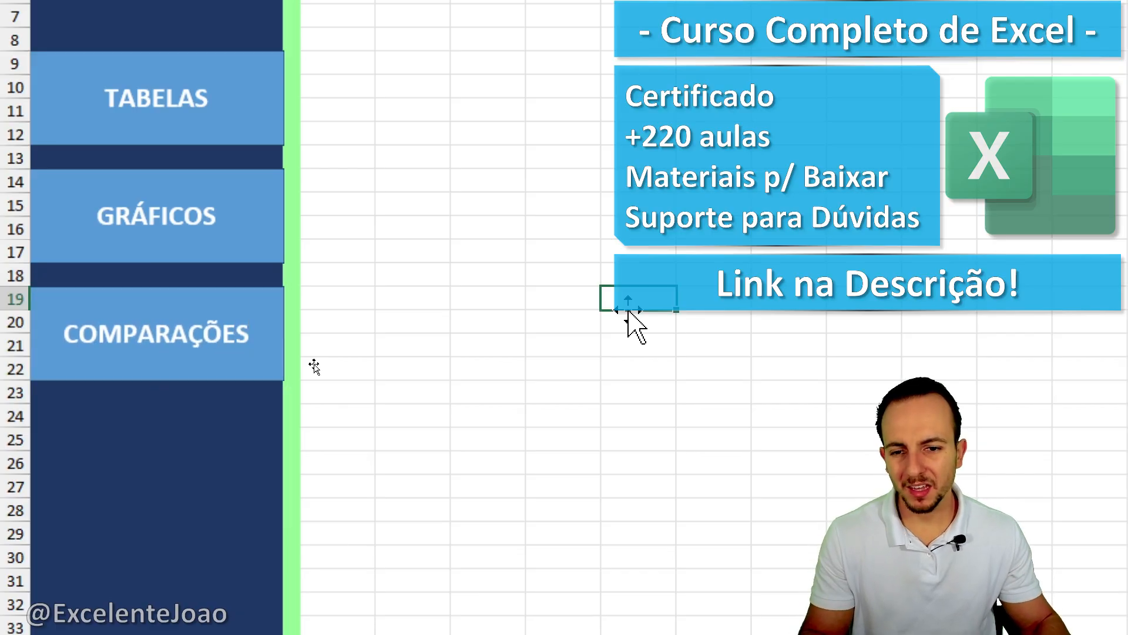
Step: Fill the TABELAS rectangle with the recently used light green and remove its outline
scroll(391, 120, up, 1)
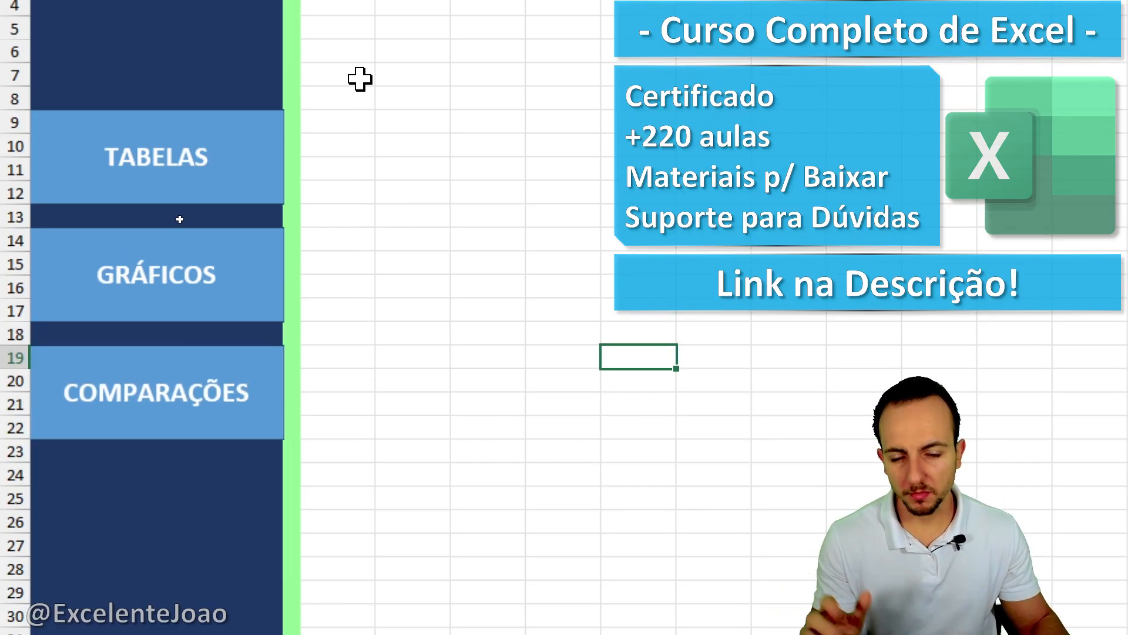
scroll(376, 79, up, 1)
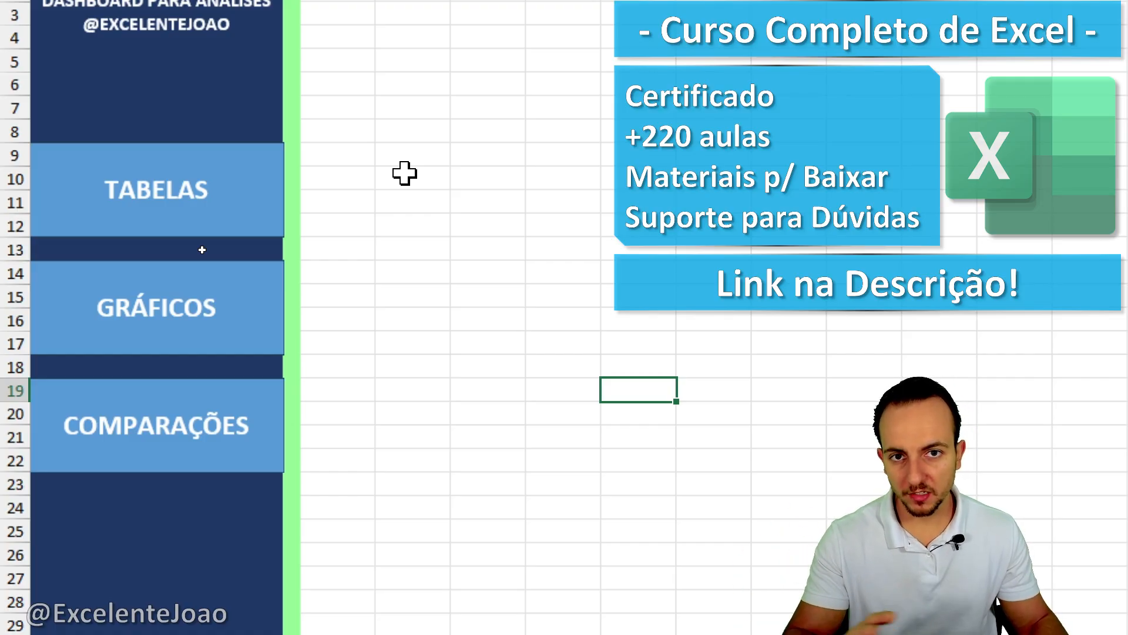
click(275, 267)
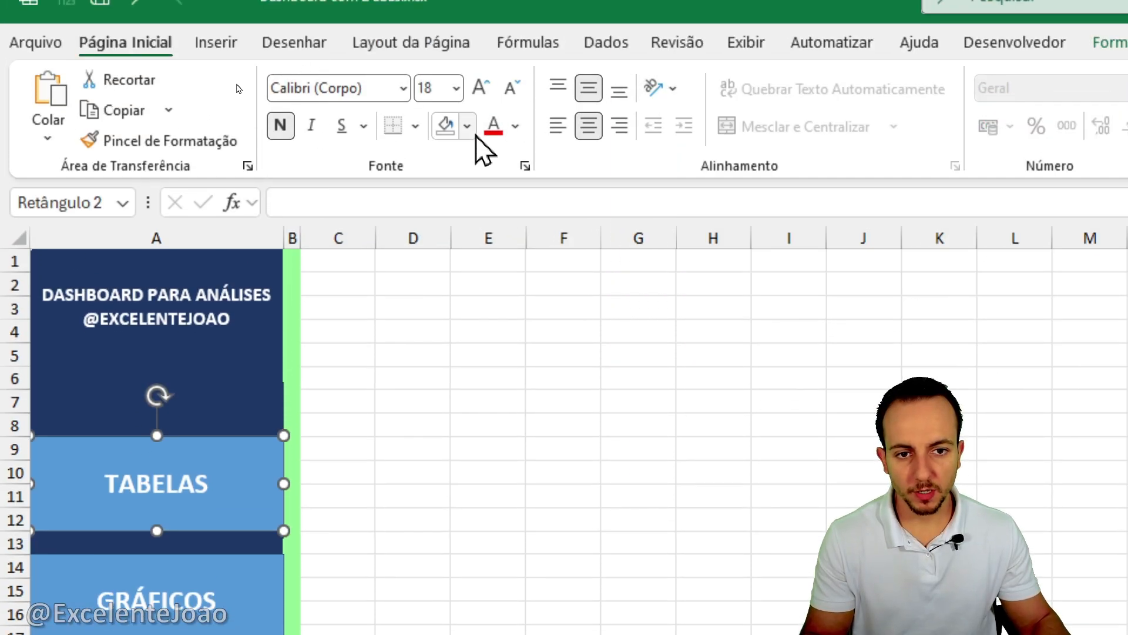
click(466, 125)
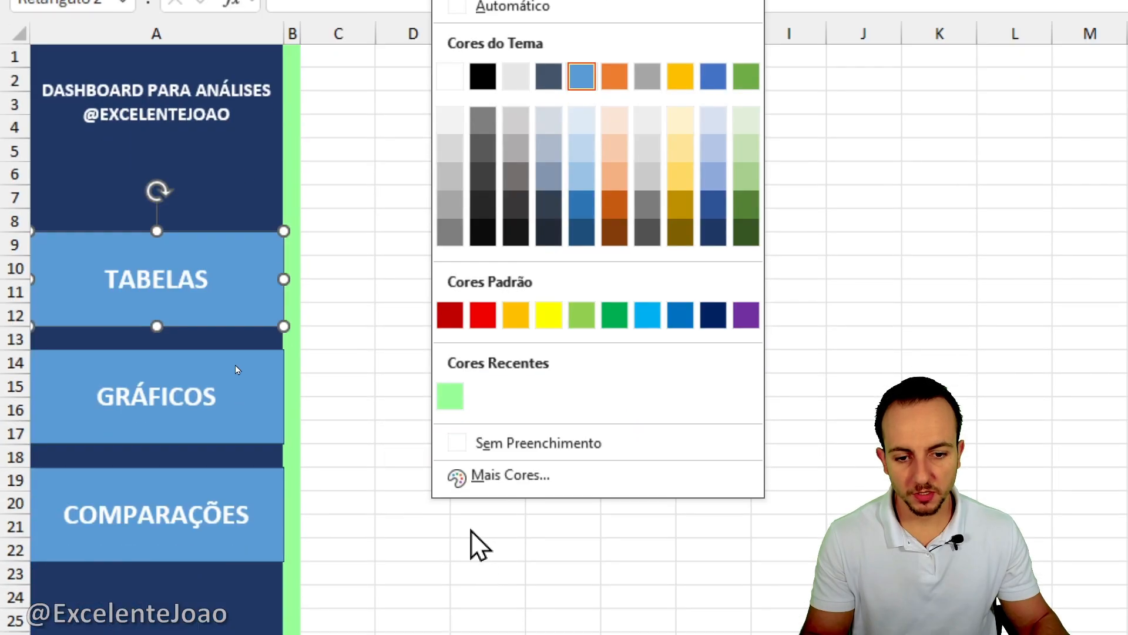
click(455, 403)
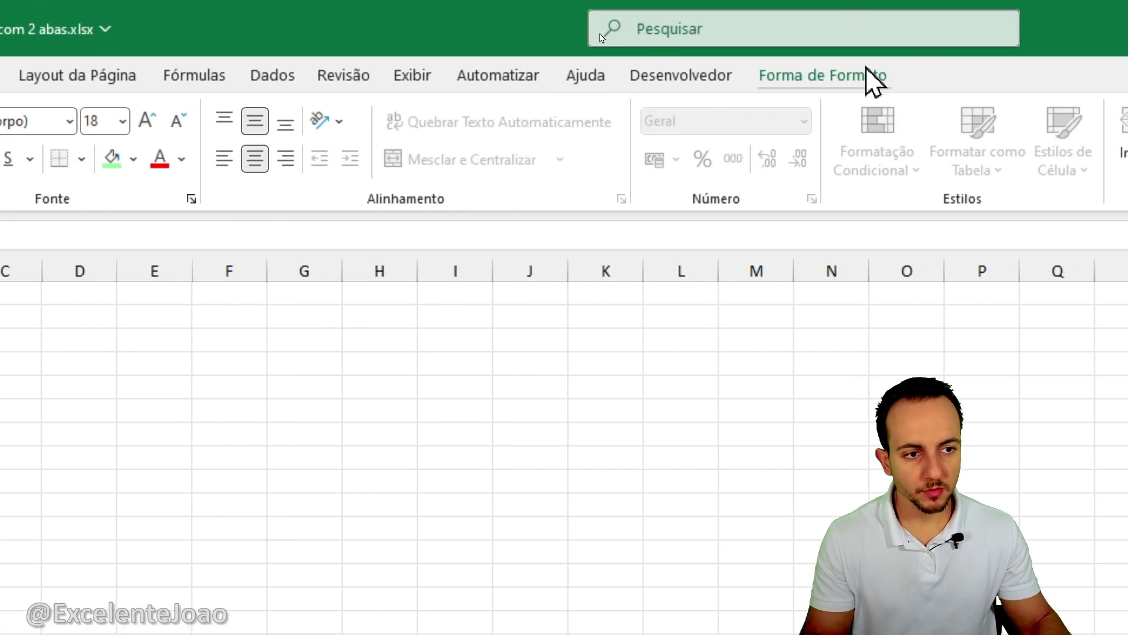
click(863, 73)
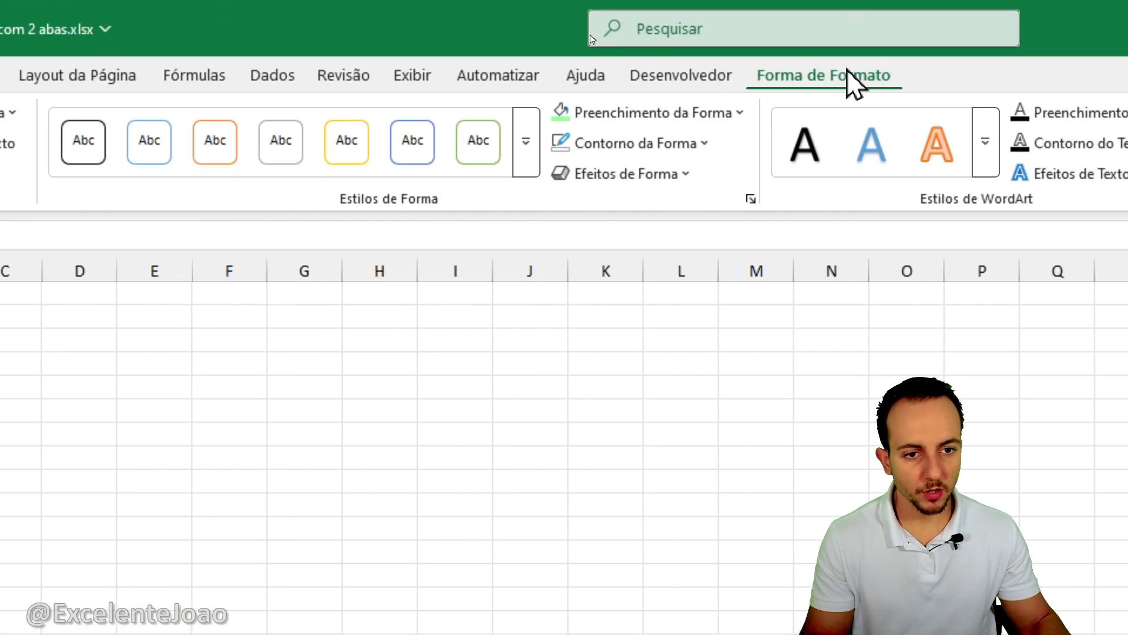
click(663, 143)
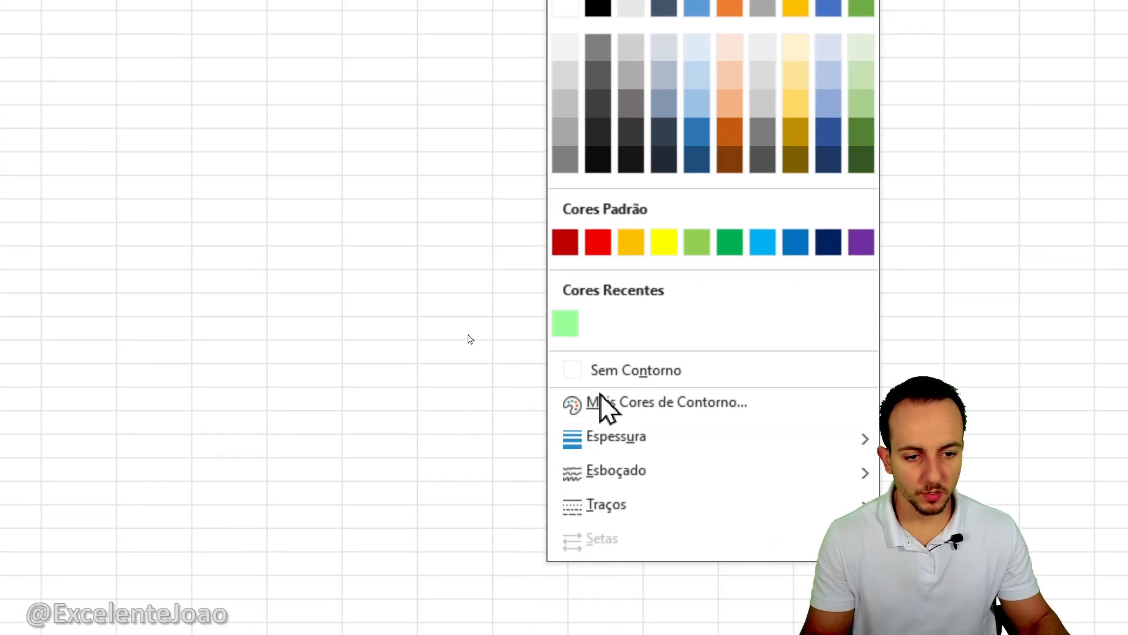
click(604, 369)
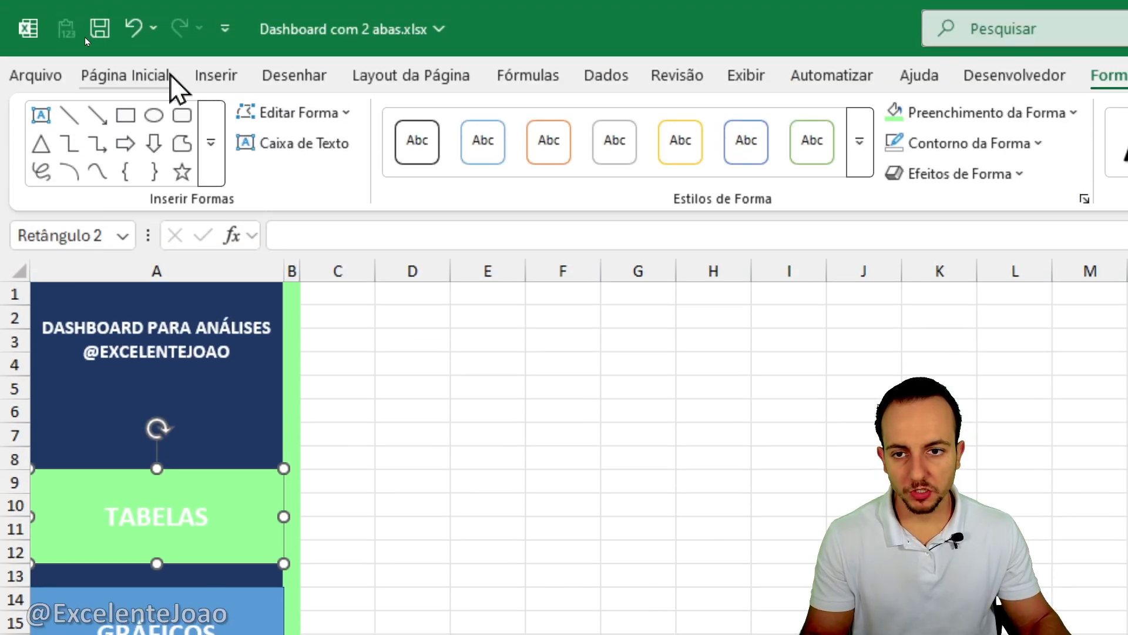
Step: Set the TABELAS label's font colour to the darkest blue theme shade
click(166, 76)
click(516, 157)
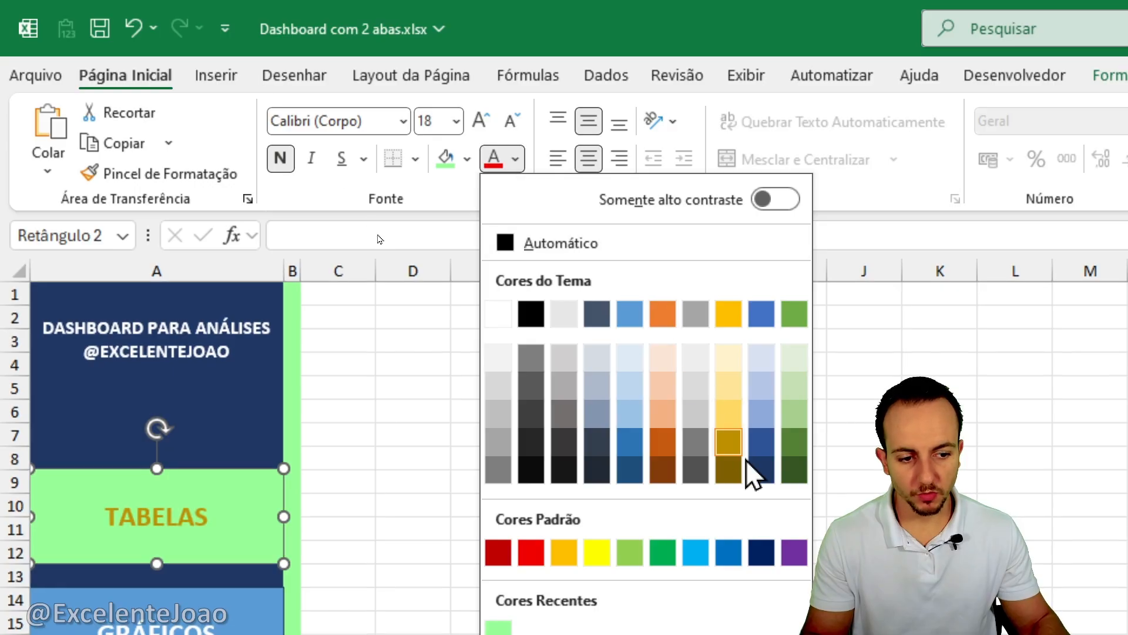
click(762, 470)
click(535, 511)
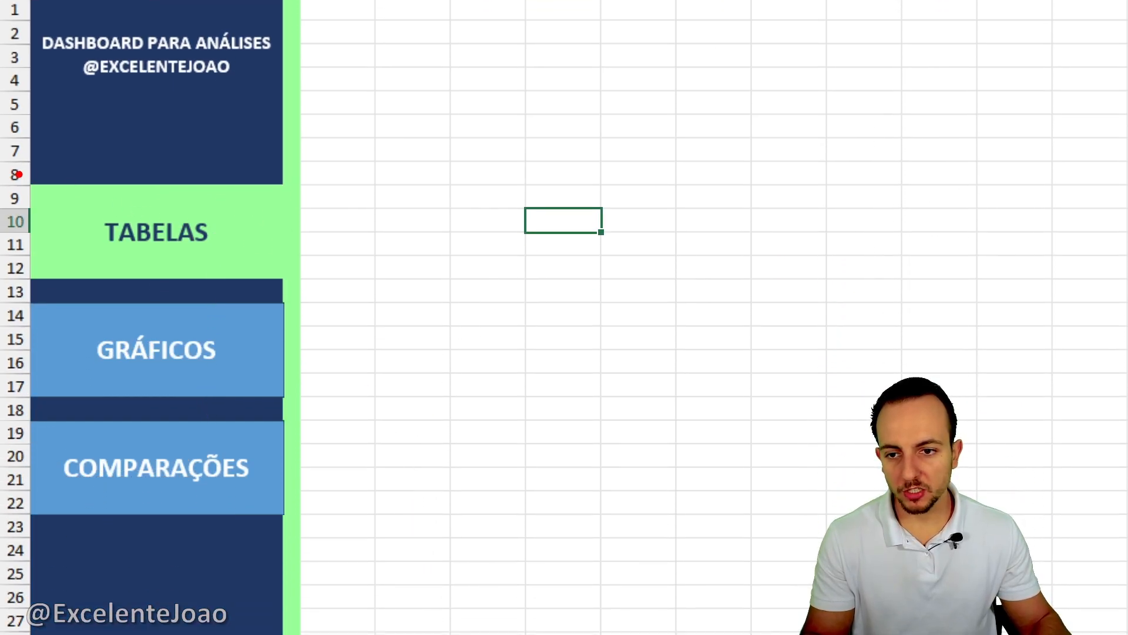
drag(14, 173, 279, 291)
drag(297, 60, 295, 301)
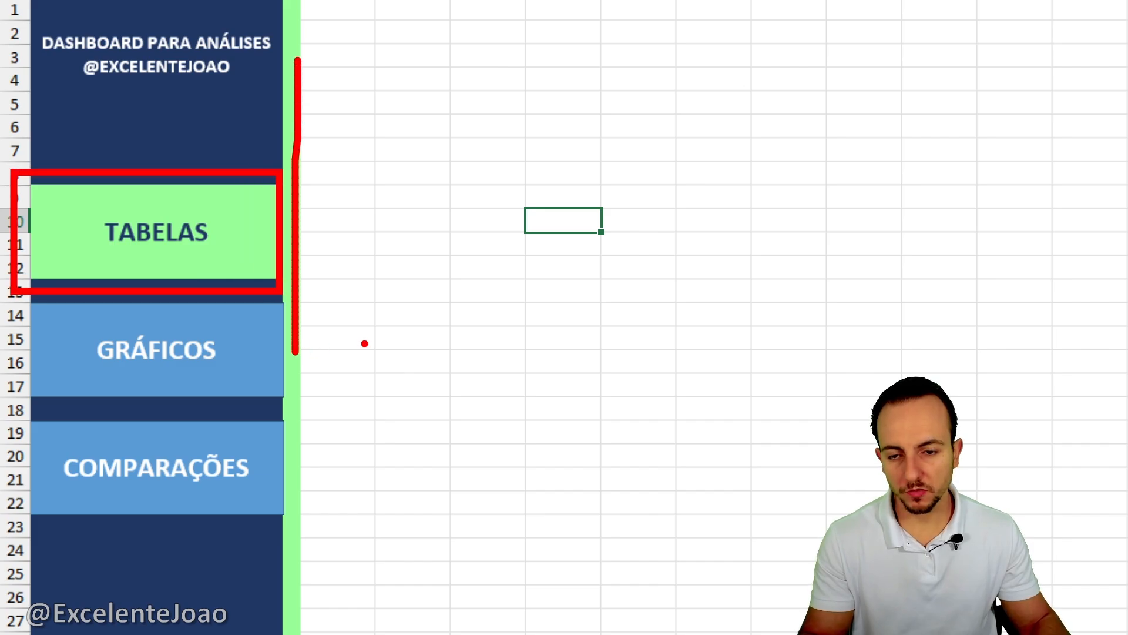
key(Escape)
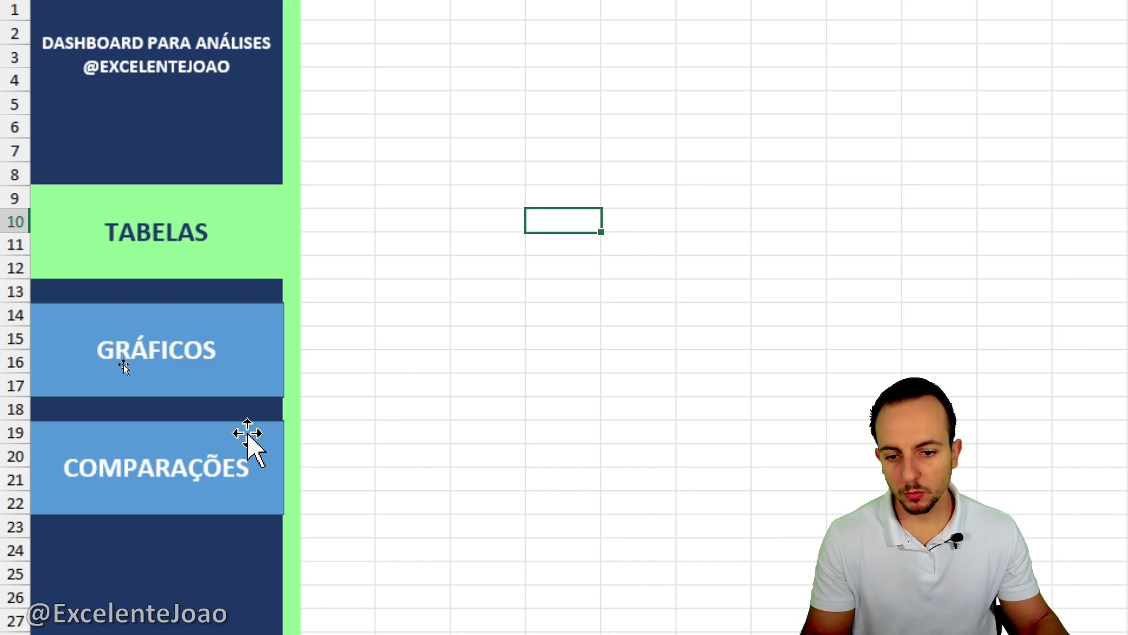
Step: Copy the TABELAS rectangle's formatting to the GRÁFICOS and COMPARAÇÕES rectangles with the Format Painter
click(250, 247)
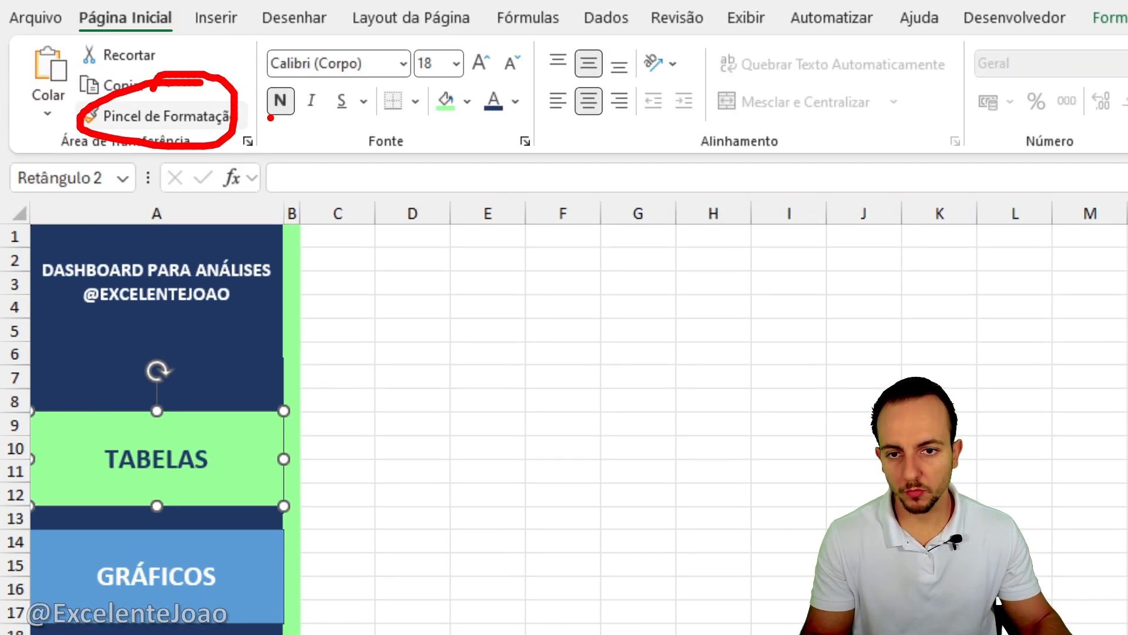
click(222, 128)
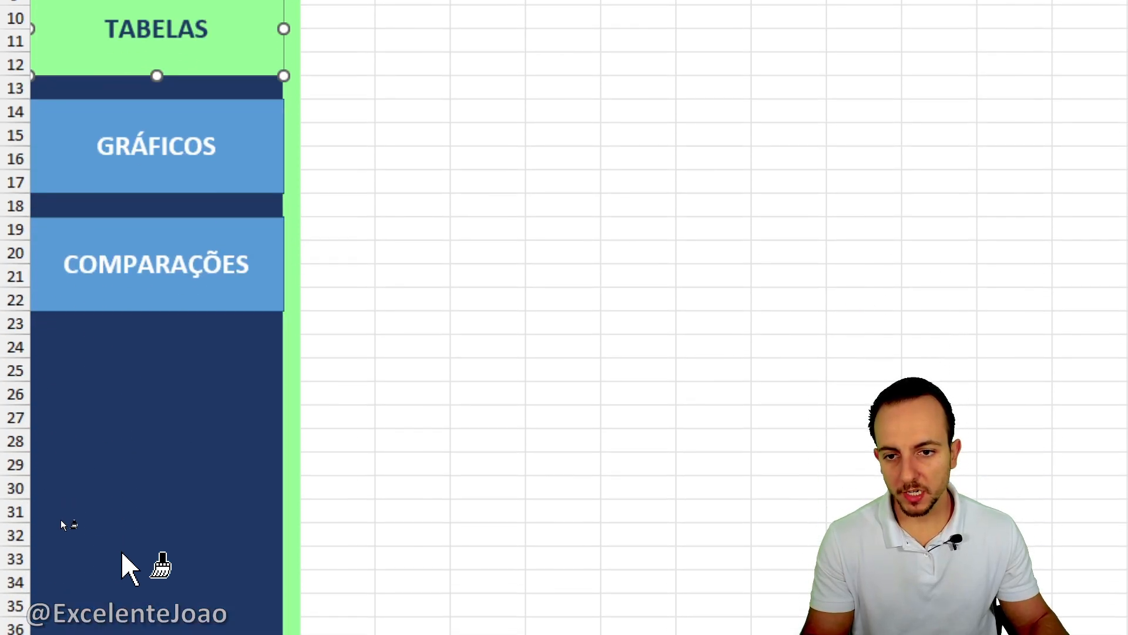
click(221, 167)
click(228, 275)
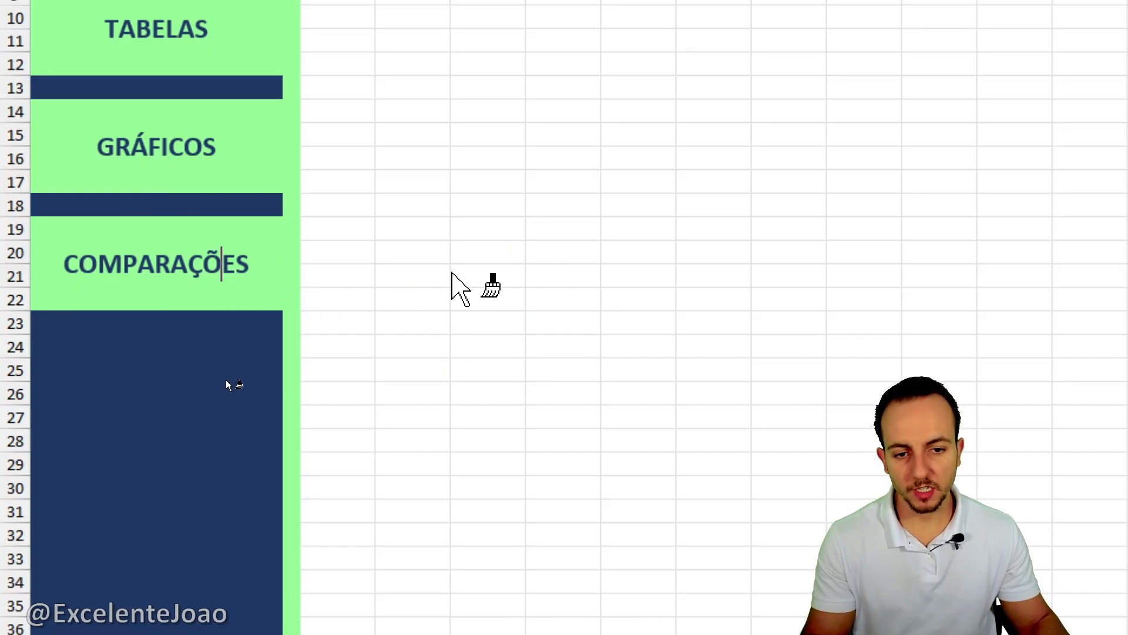
key(Escape)
key(Escape)
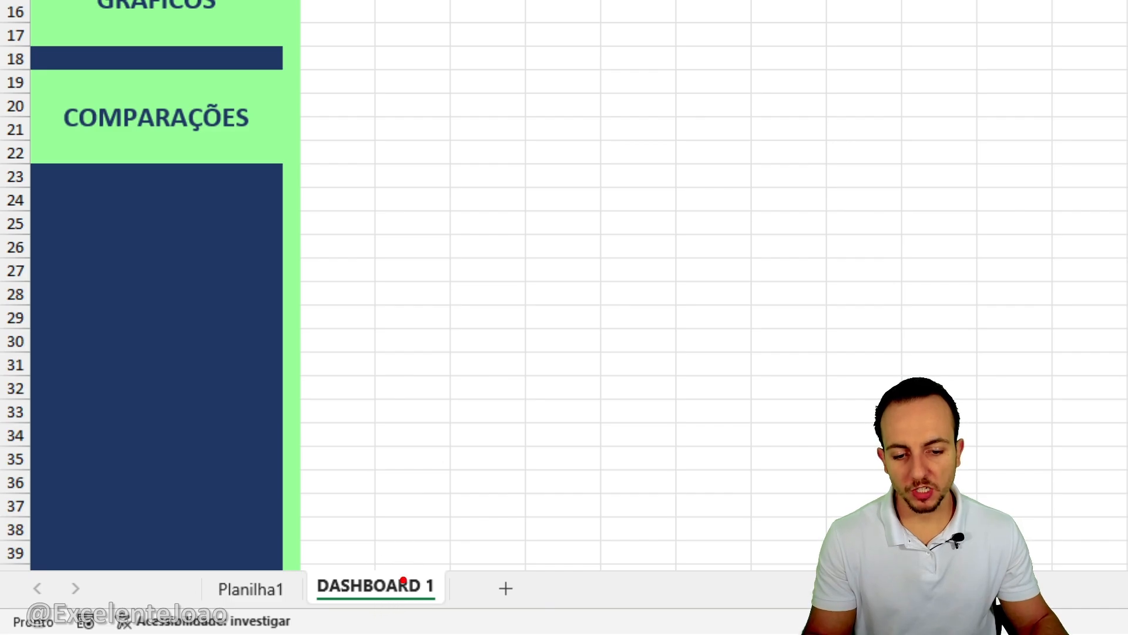
Step: Create a copy of the DASHBOARD 1 sheet at the end of the workbook
right_click(380, 582)
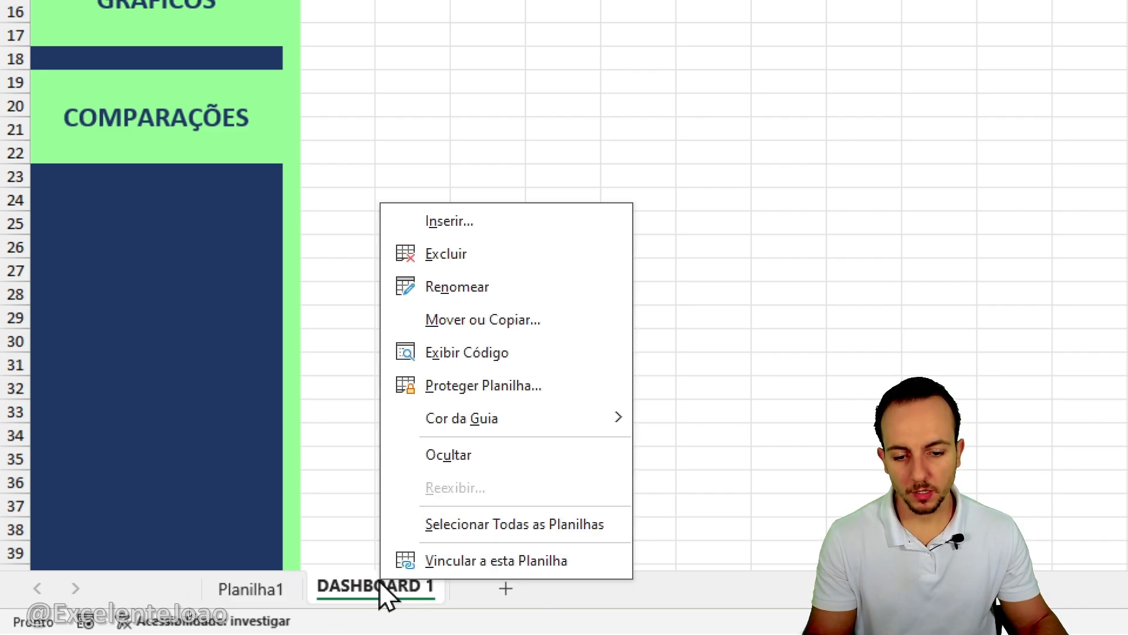
click(483, 321)
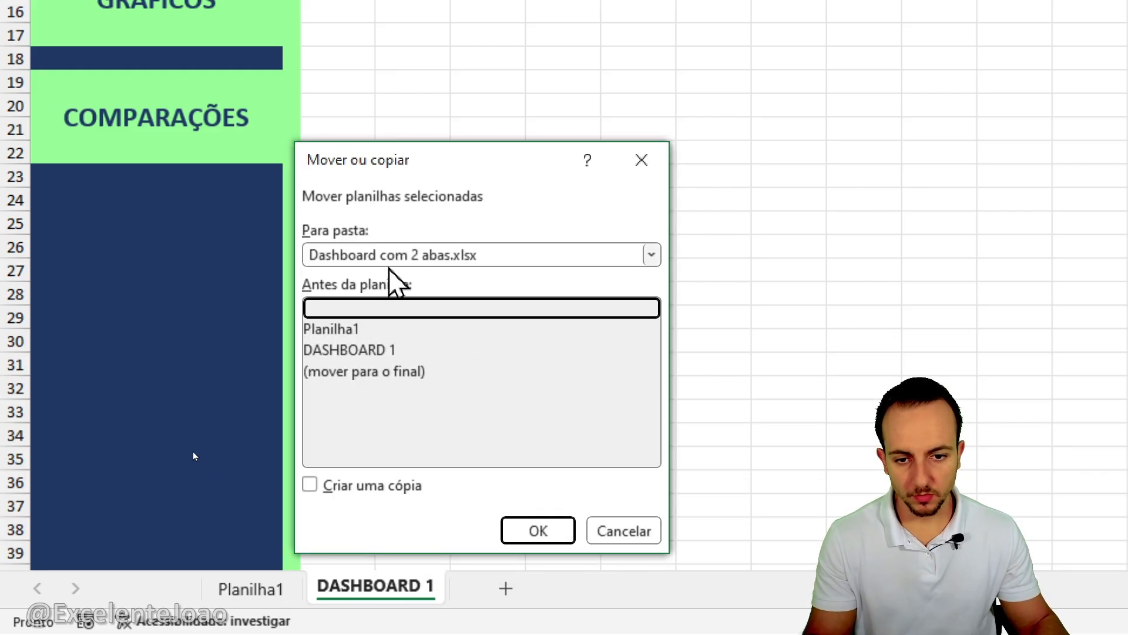
click(363, 371)
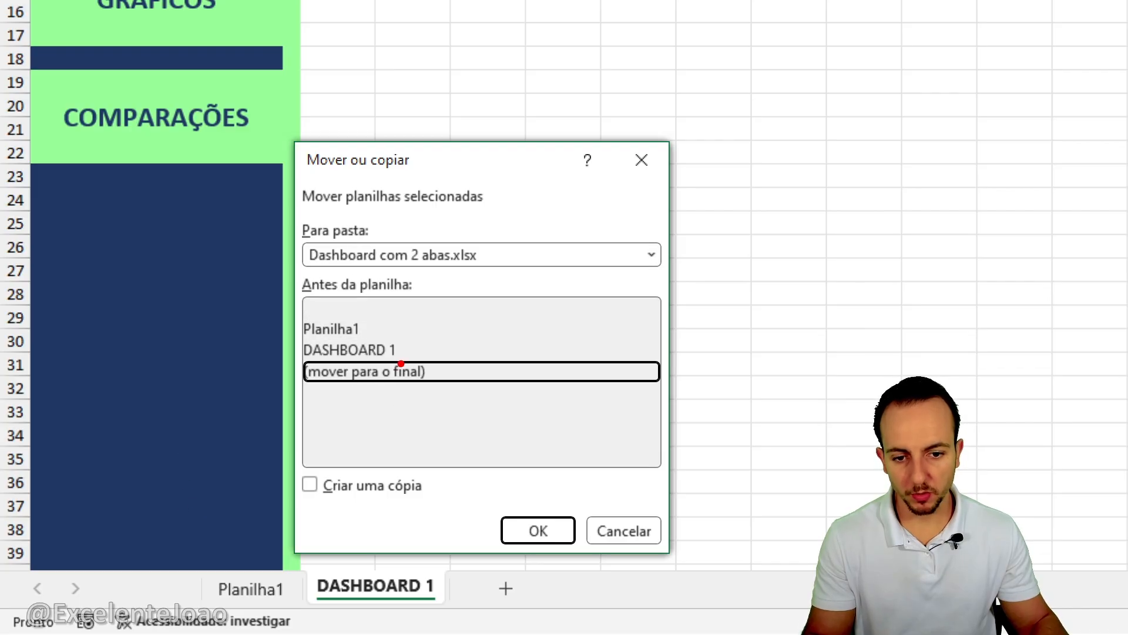
click(329, 485)
click(520, 530)
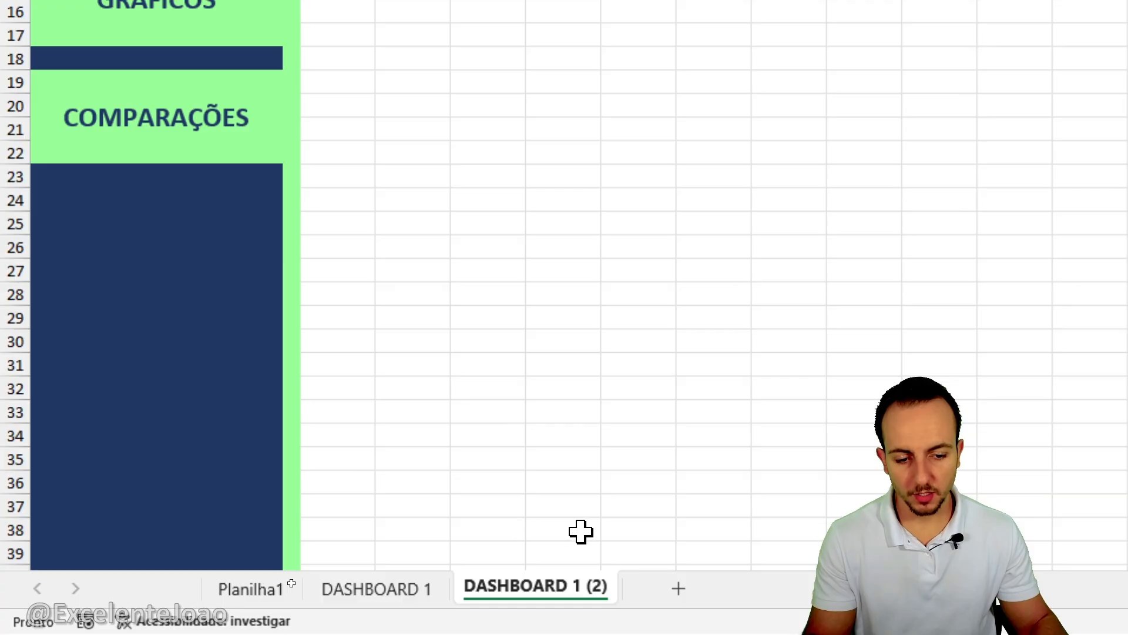
Step: Create another copy of the DASHBOARD 1 sheet at the end of the workbook
click(417, 601)
right_click(418, 600)
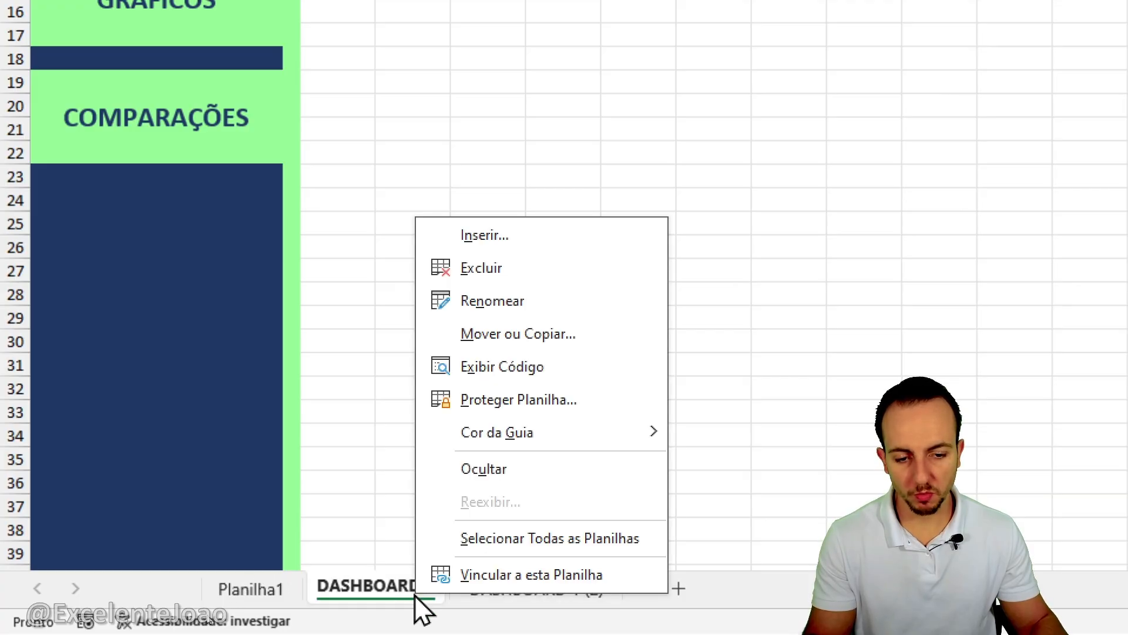
click(520, 334)
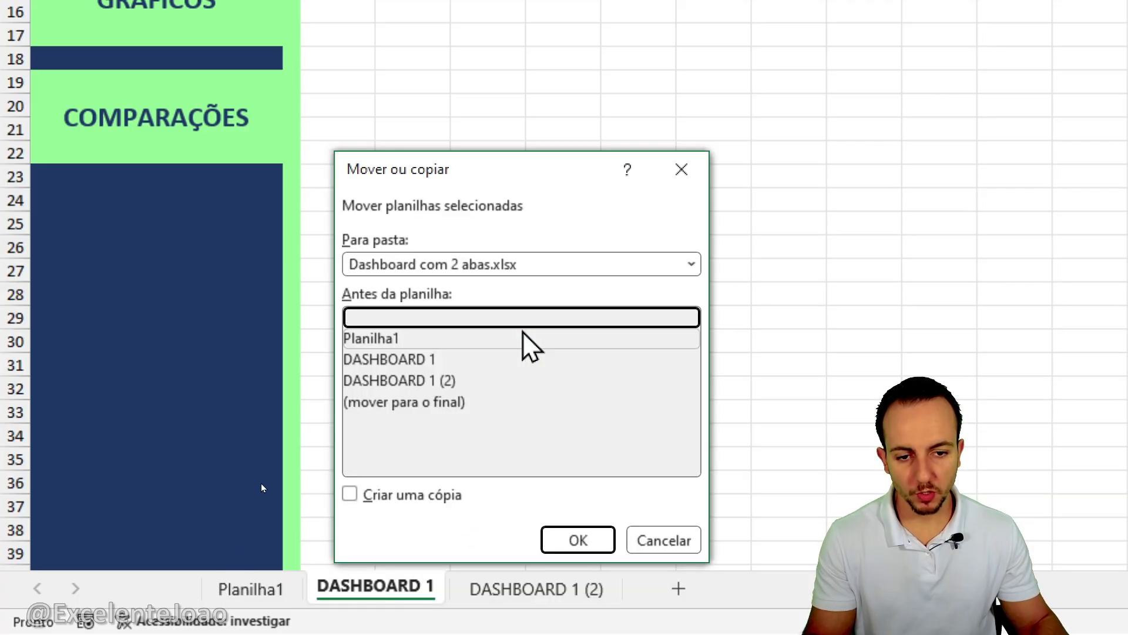
click(418, 401)
click(374, 504)
click(593, 538)
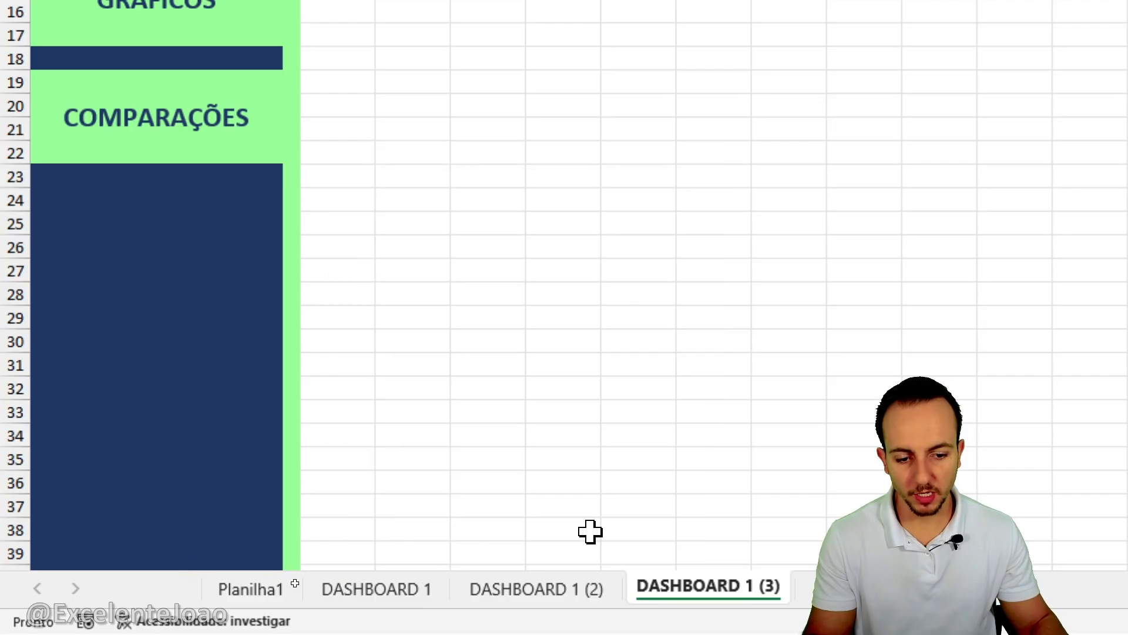
Step: Rename the DASHBOARD 1 (2) sheet as DASHBOARD 2
double_click(591, 589)
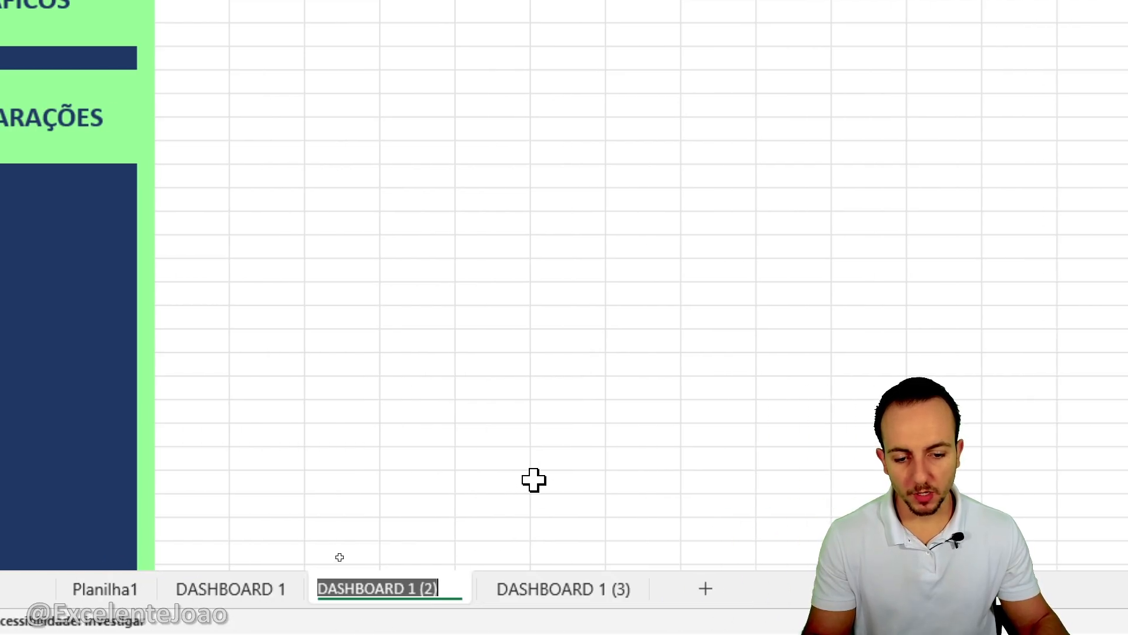
key(End)
key(BackSpace)
key(BackSpace)
key(BackSpace)
key(BackSpace)
key(BackSpace)
text(2)
key(Return)
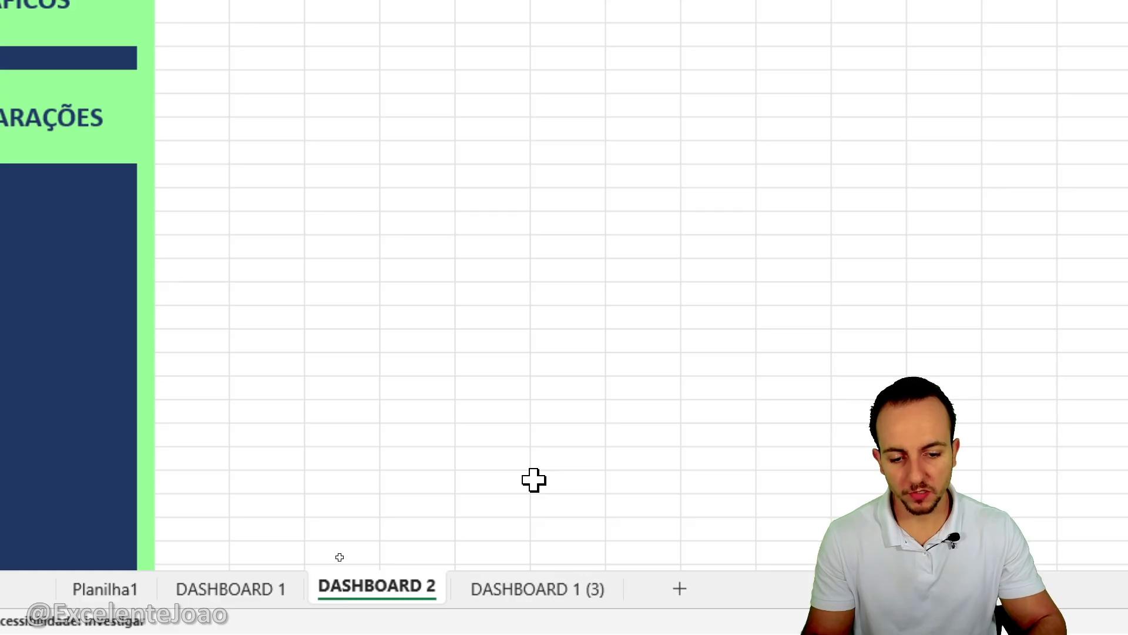
Step: Rename the DASHBOARD 1 (3) sheet as DASHBOARD 3
double_click(586, 592)
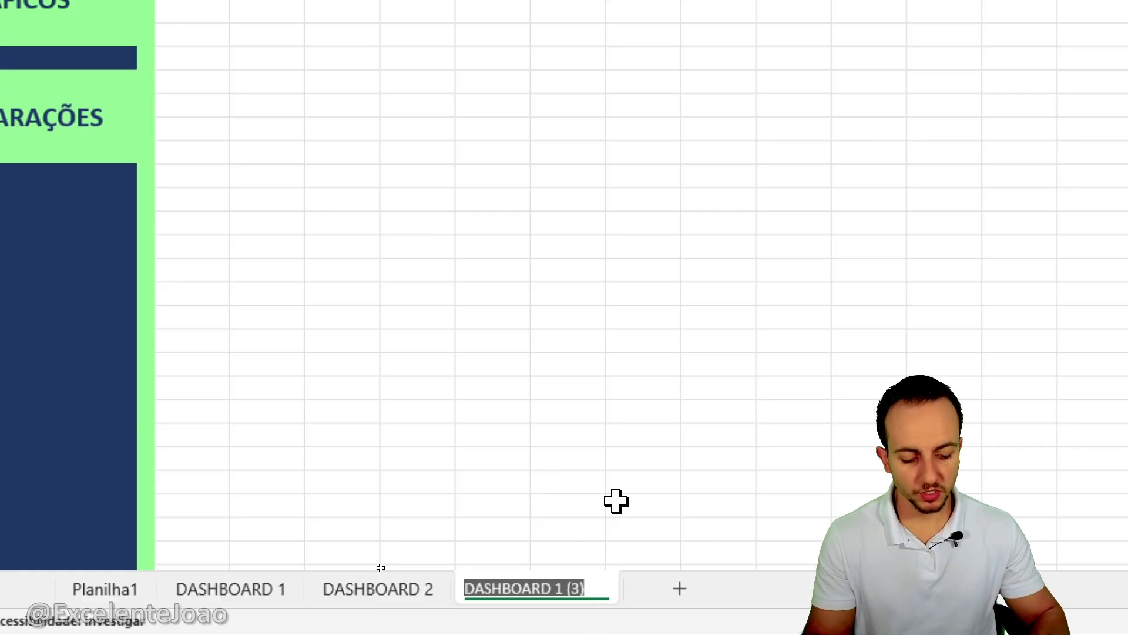
key(End)
key(BackSpace)
key(BackSpace)
text(3)
key(Return)
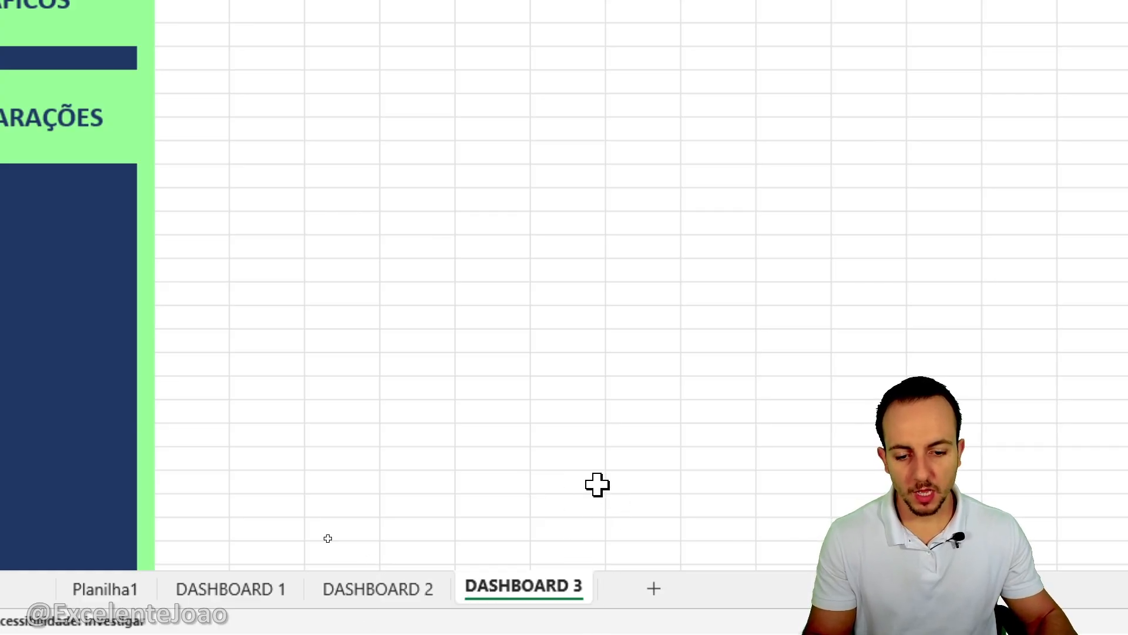
Step: On the DASHBOARD 1 sheet, fill the GRÁFICOS rectangle with the darkest blue theme shade and make its label white
click(379, 584)
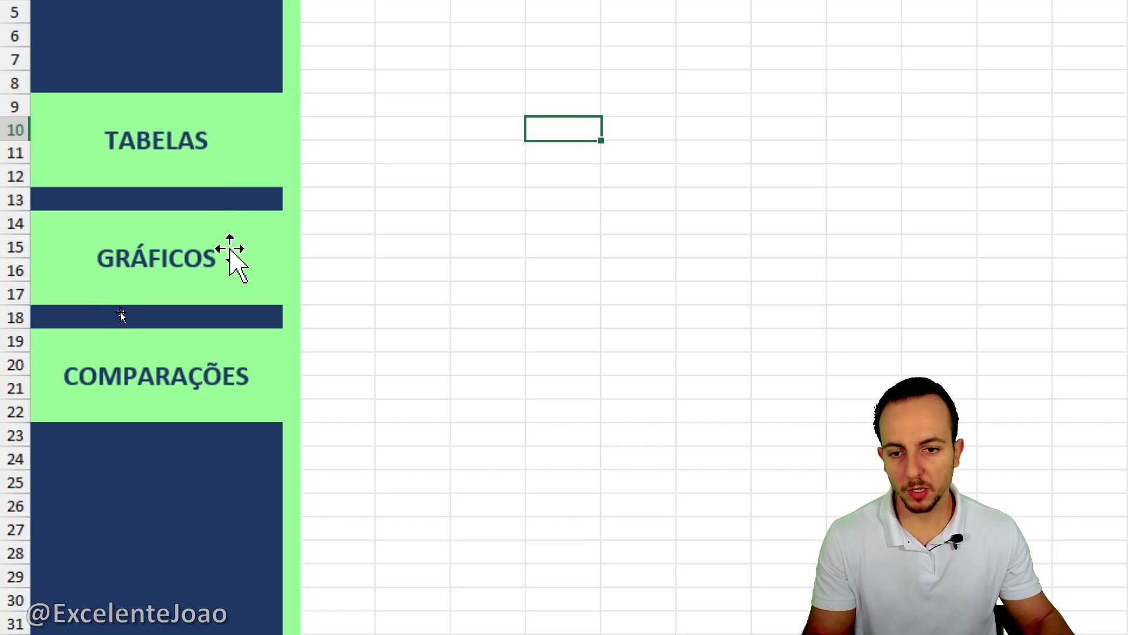
click(260, 275)
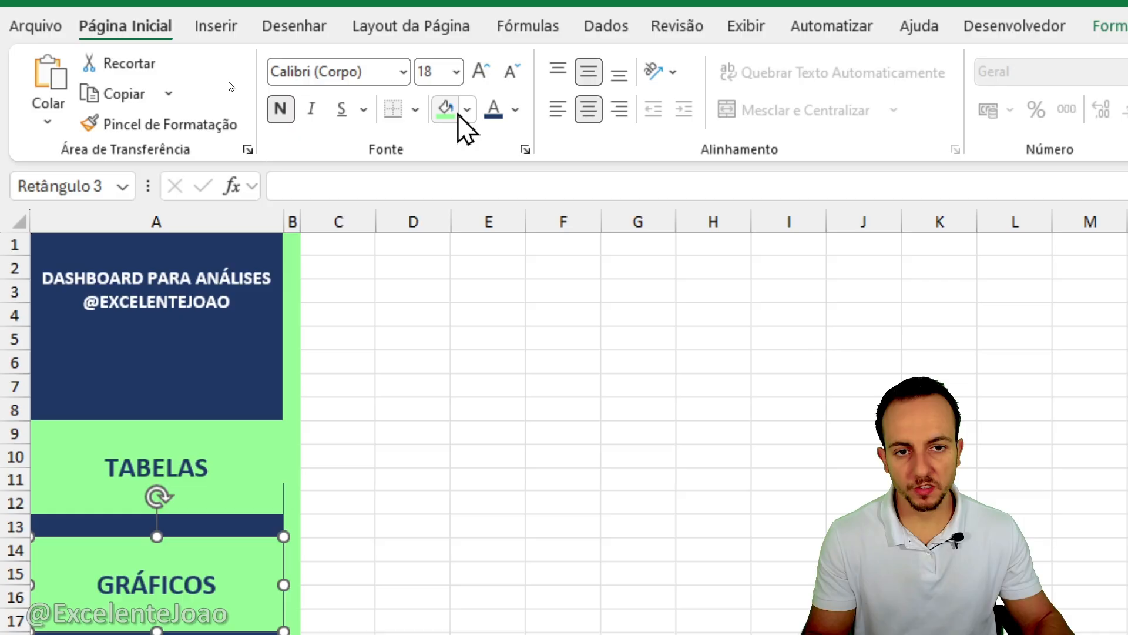
click(466, 110)
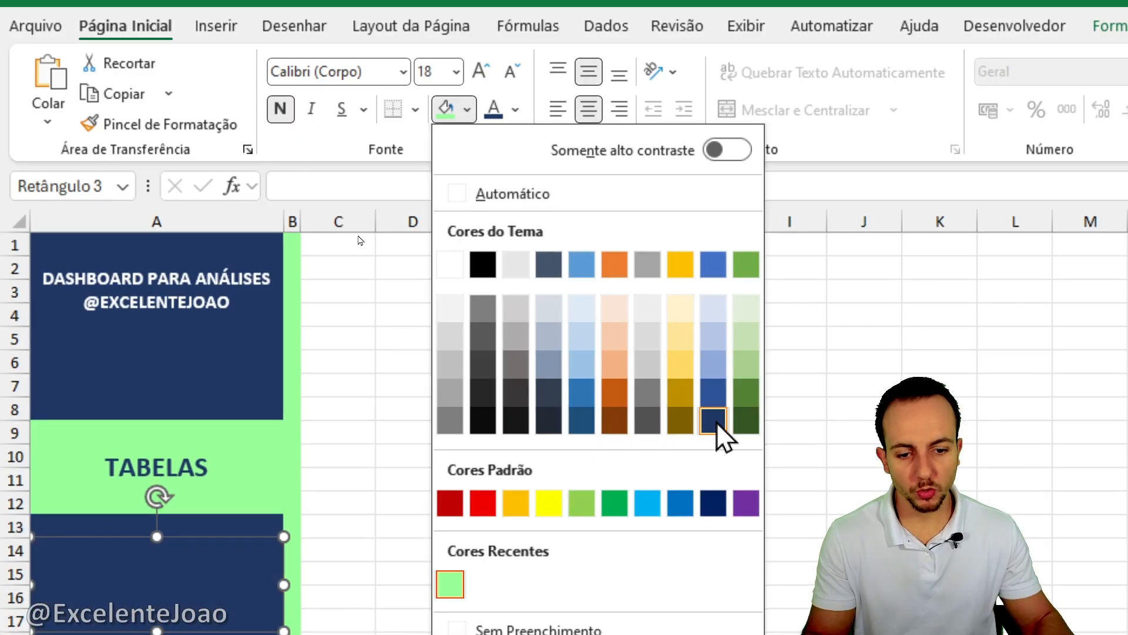
click(717, 424)
click(516, 110)
click(501, 268)
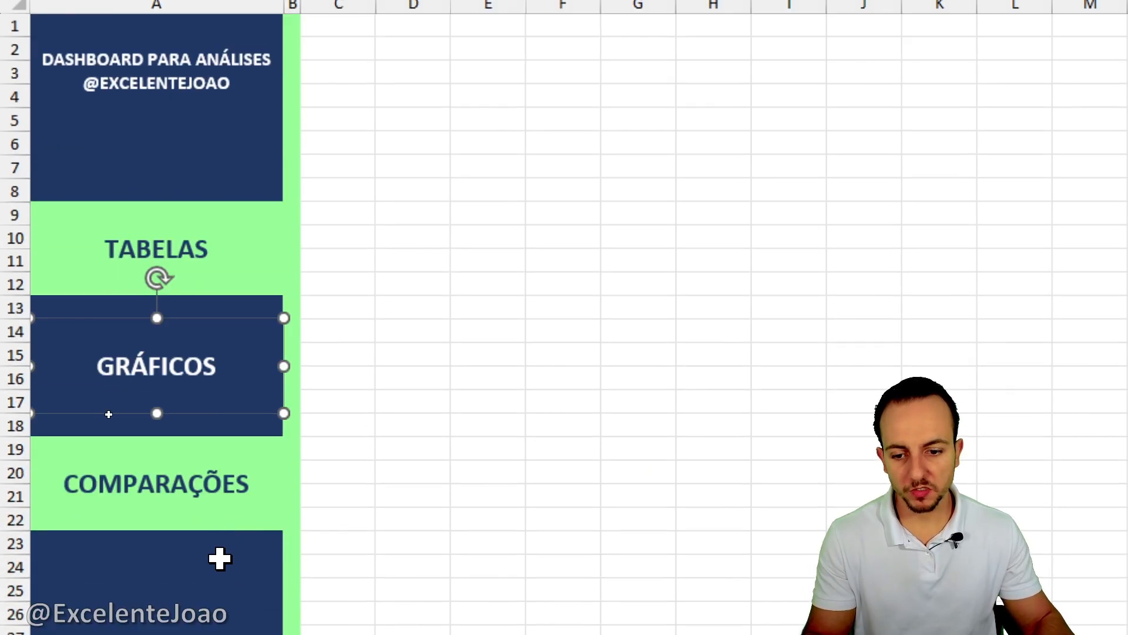
Step: Give the COMPARAÇÕES rectangle on DASHBOARD 1 the same dark blue fill and white font
click(270, 478)
click(506, 89)
click(461, 93)
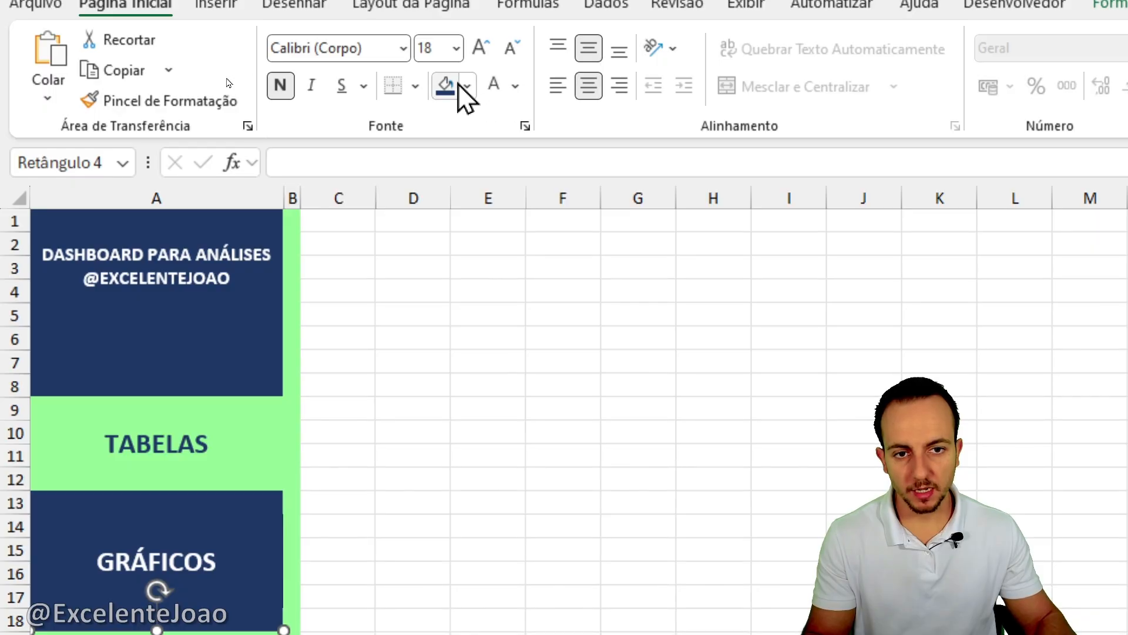
click(413, 324)
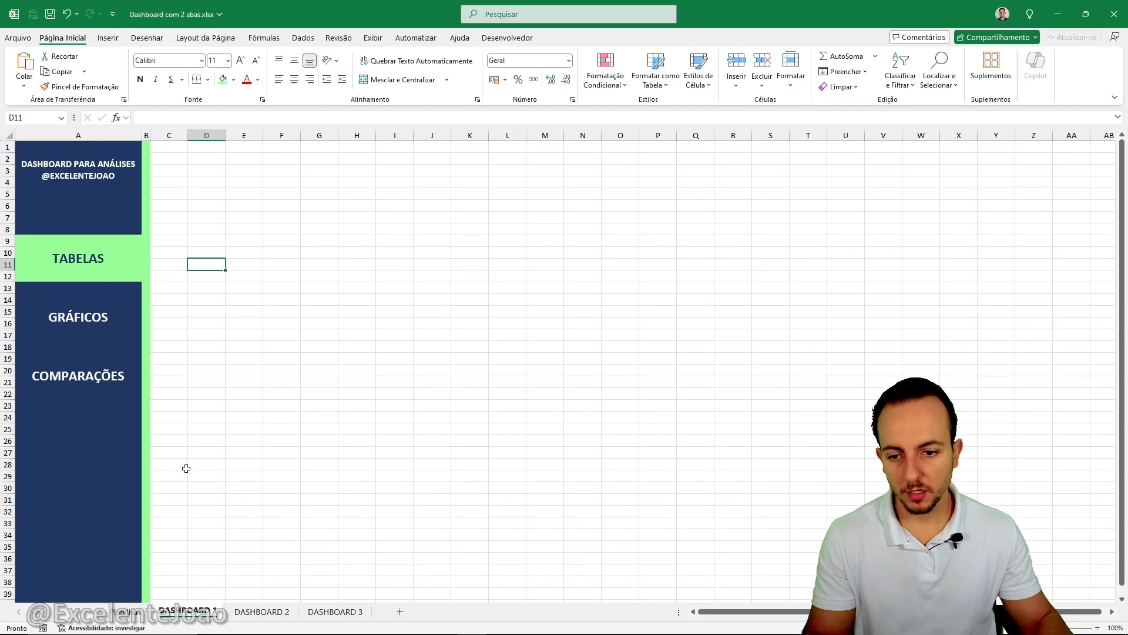
Step: On DASHBOARD 2, give the TABELAS and COMPARAÇÕES rectangles the dark blue fill and white font, leaving GRÁFICOS highlighted
click(254, 612)
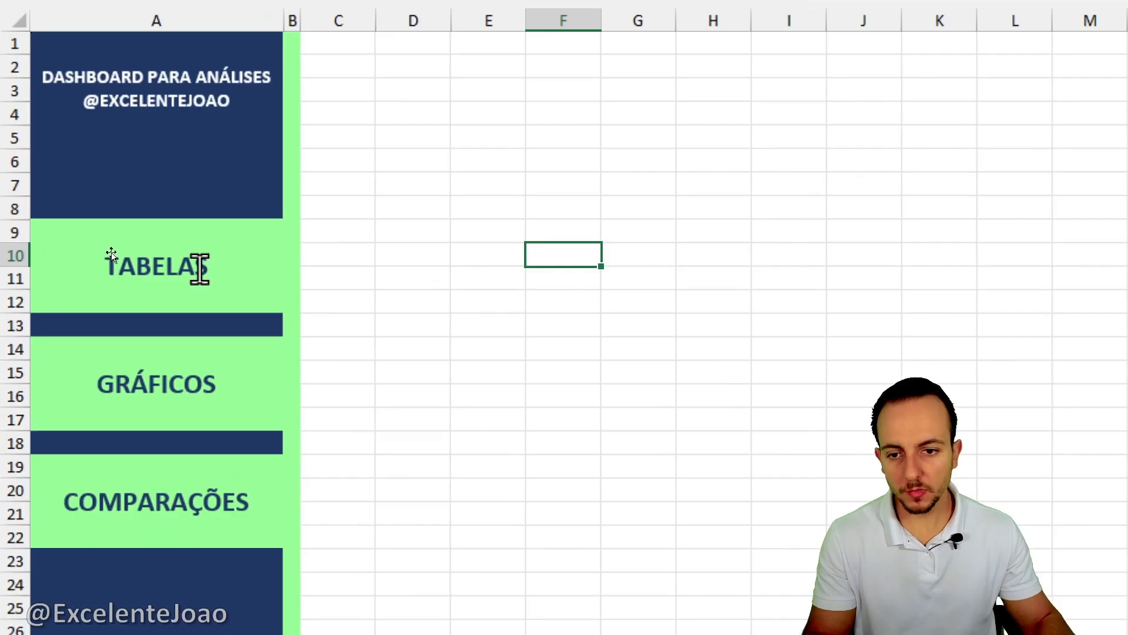
click(113, 247)
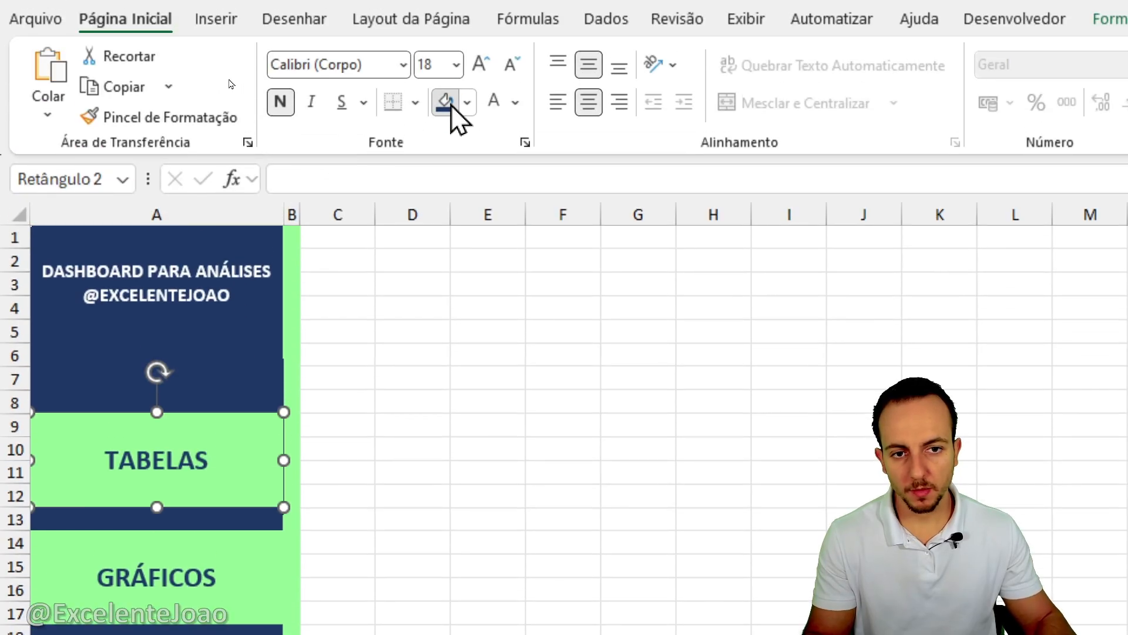
click(451, 107)
click(494, 103)
click(227, 634)
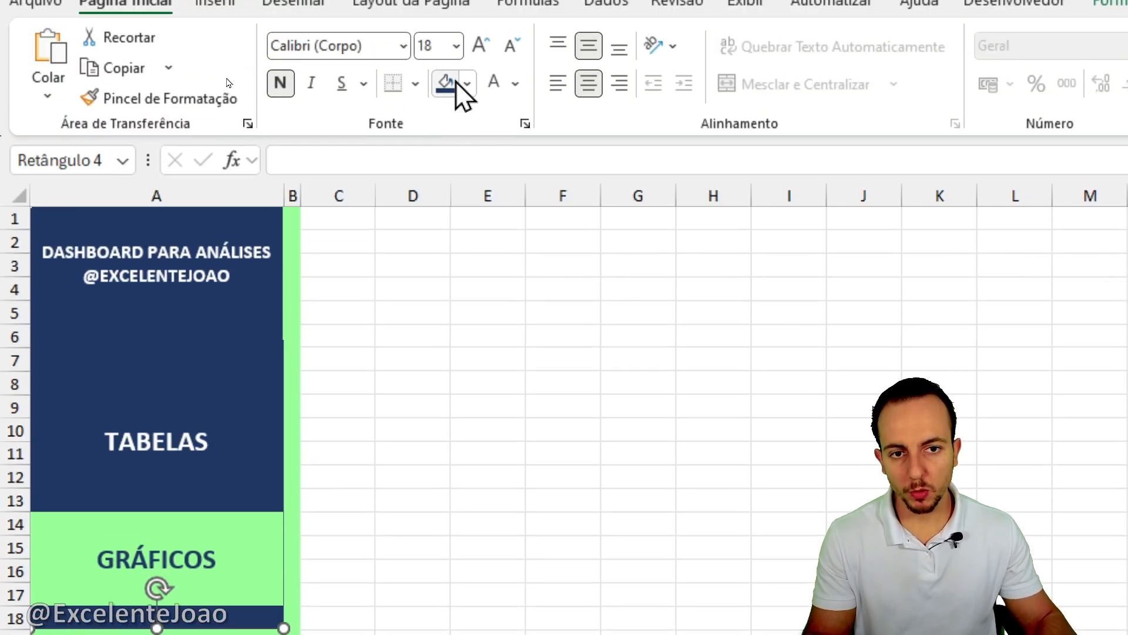
click(456, 82)
click(495, 82)
Step: On DASHBOARD 3, give the TABELAS and GRÁFICOS rectangles the dark blue fill and white font
click(332, 611)
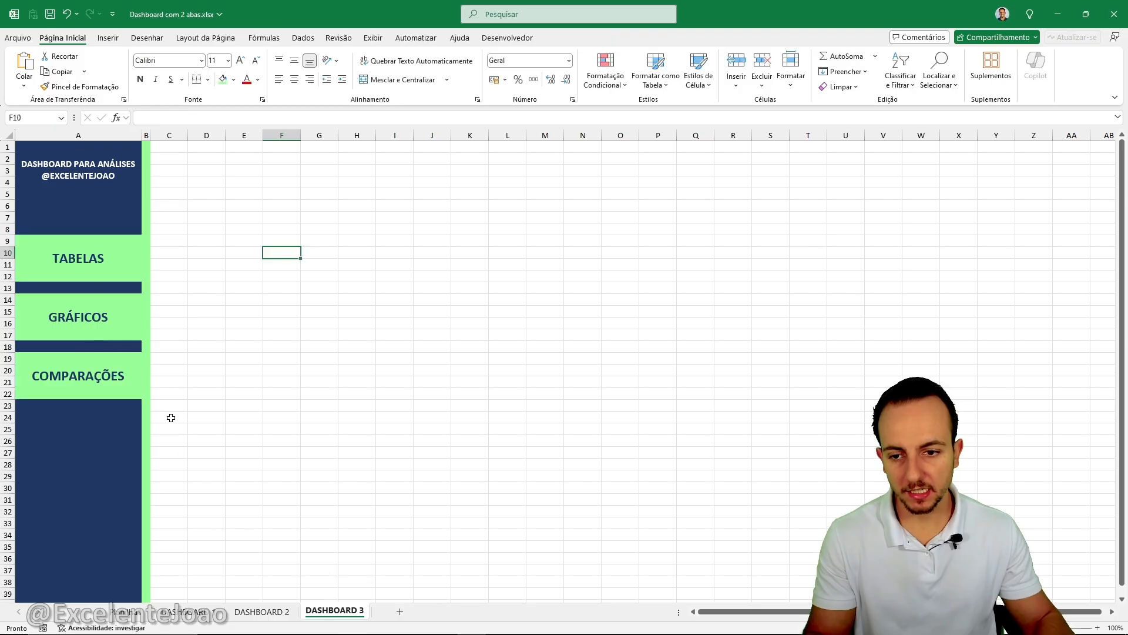
click(118, 269)
shift+click(126, 317)
click(227, 83)
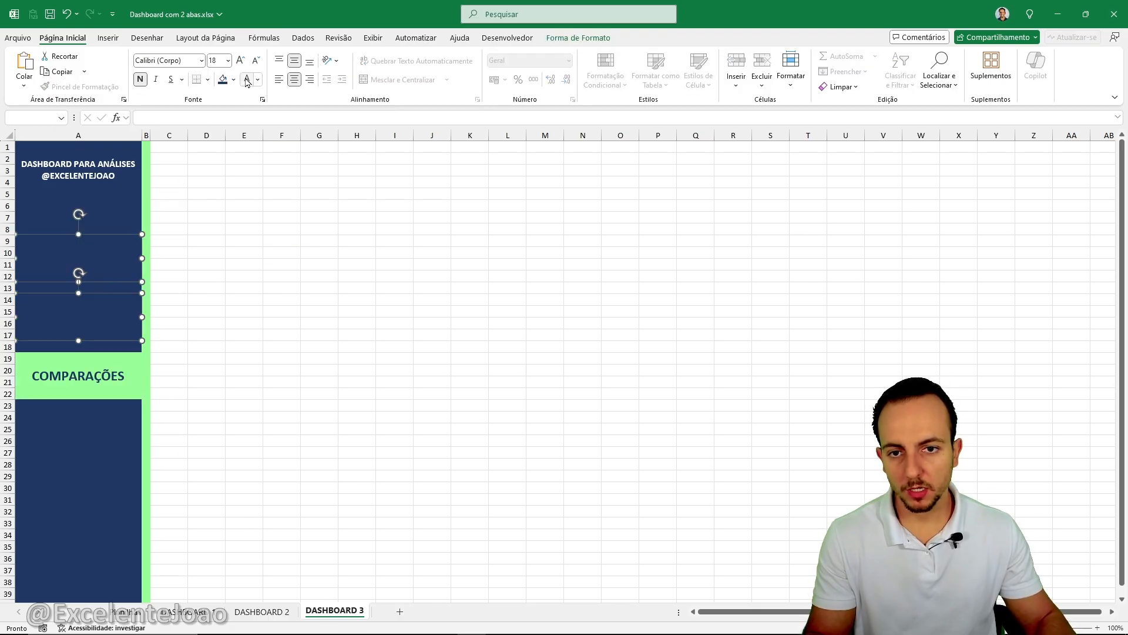
click(240, 227)
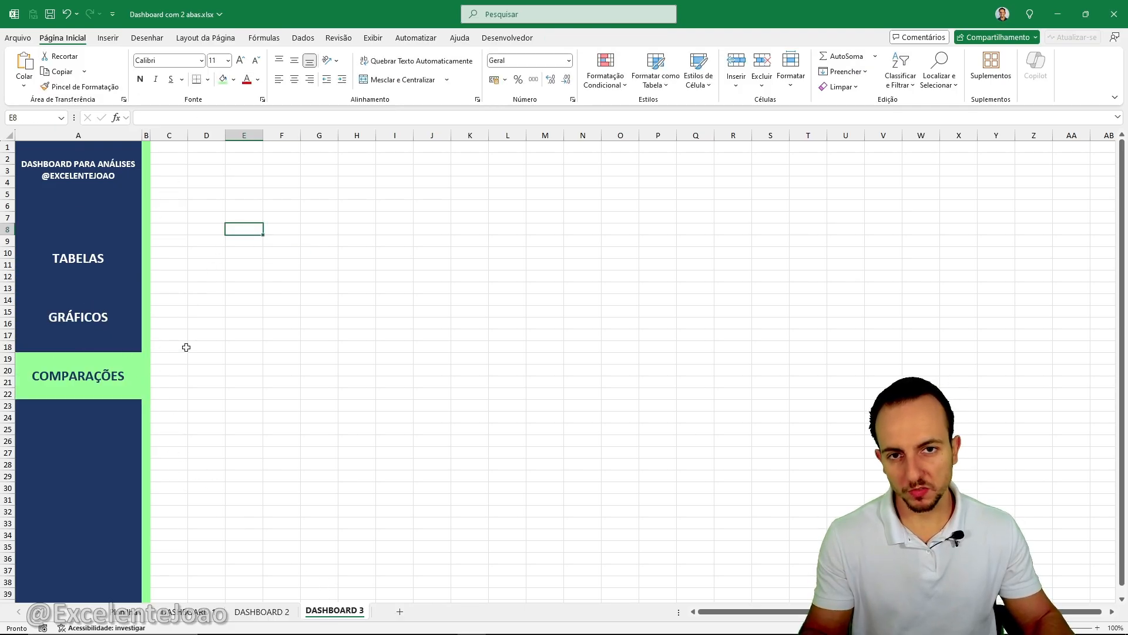
Step: Switch back and forth between DASHBOARD 1, DASHBOARD 2 and DASHBOARD 3 to compare the highlighted menu button on each sheet
click(195, 609)
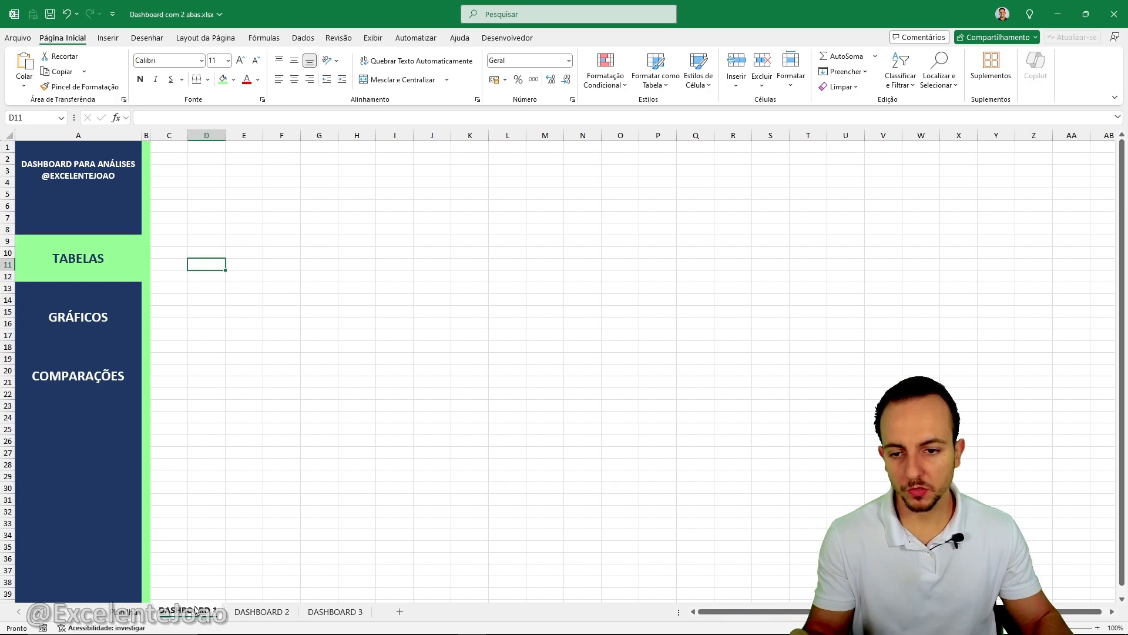
click(263, 612)
click(307, 614)
click(262, 613)
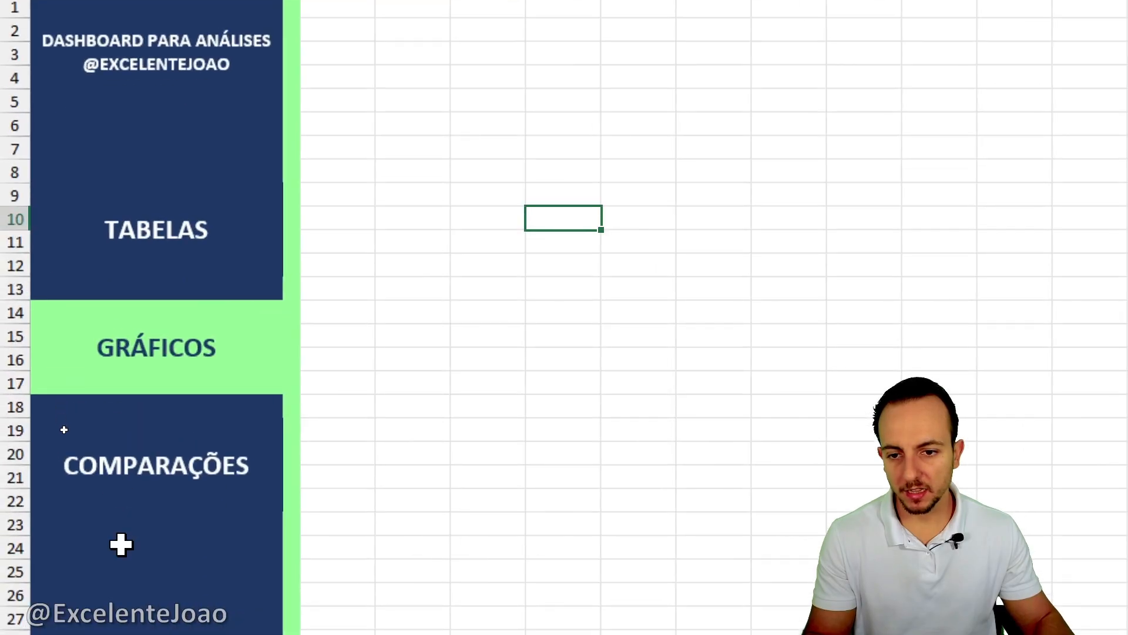
click(302, 609)
click(464, 591)
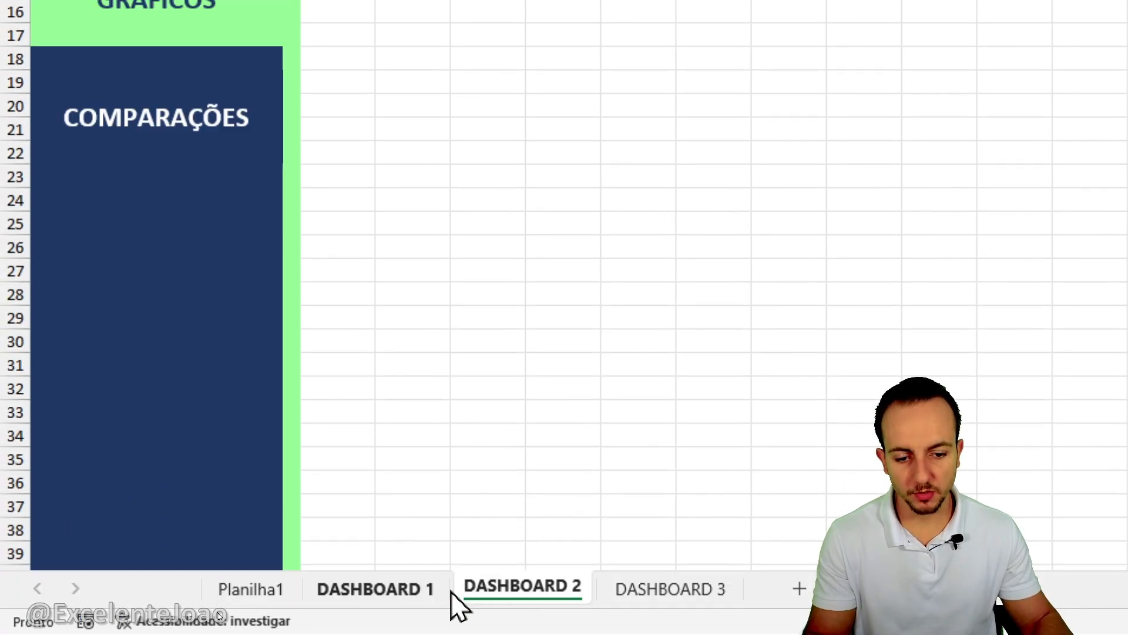
click(411, 591)
key(ctrl+Page_Down)
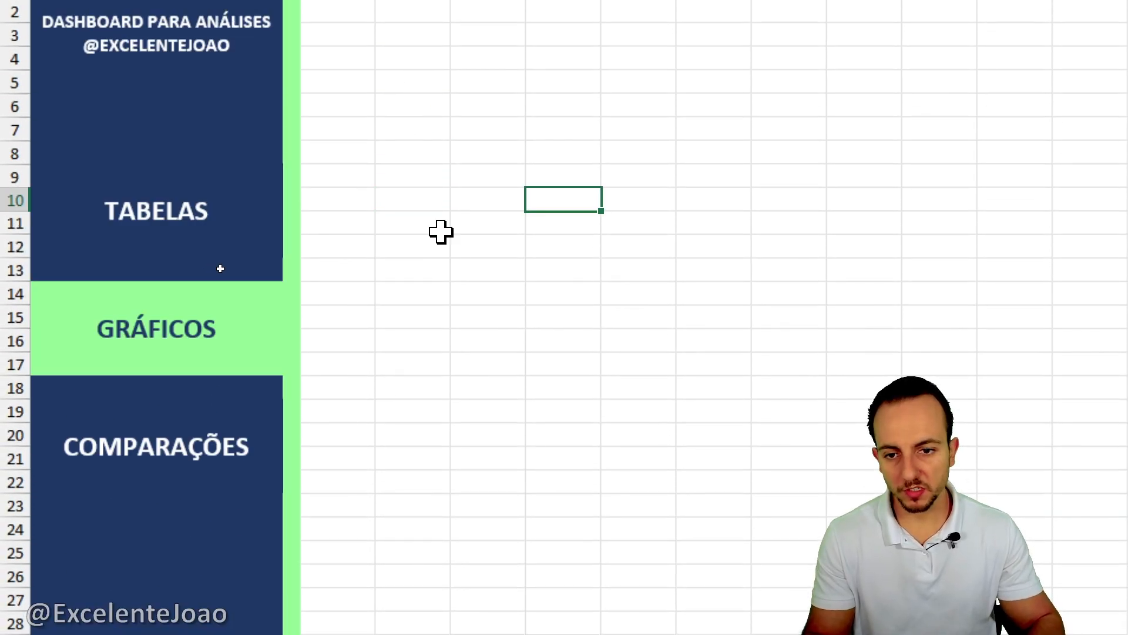
key(ctrl+Page_Down)
key(ctrl+Page_Up)
key(ctrl+Page_Up)
key(ctrl+Page_Down)
key(ctrl+Page_Down)
key(ctrl+Page_Up)
key(ctrl+Page_Up)
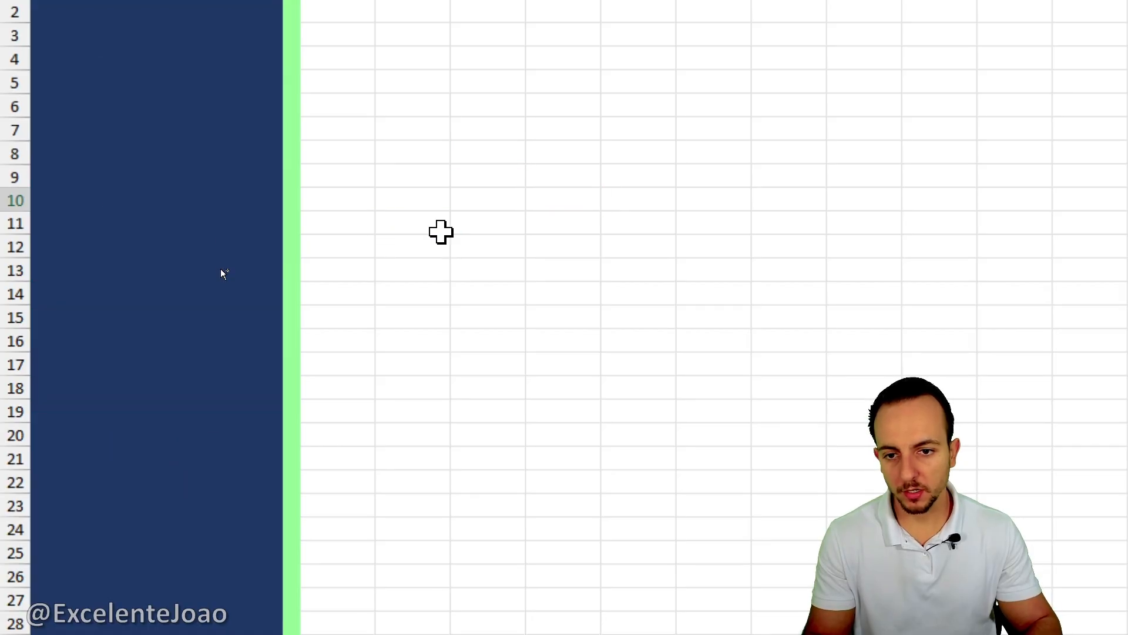
key(ctrl+Page_Down)
key(ctrl+Page_Down)
key(ctrl+Page_Up)
key(ctrl+Page_Up)
key(ctrl+Page_Down)
key(ctrl+Page_Down)
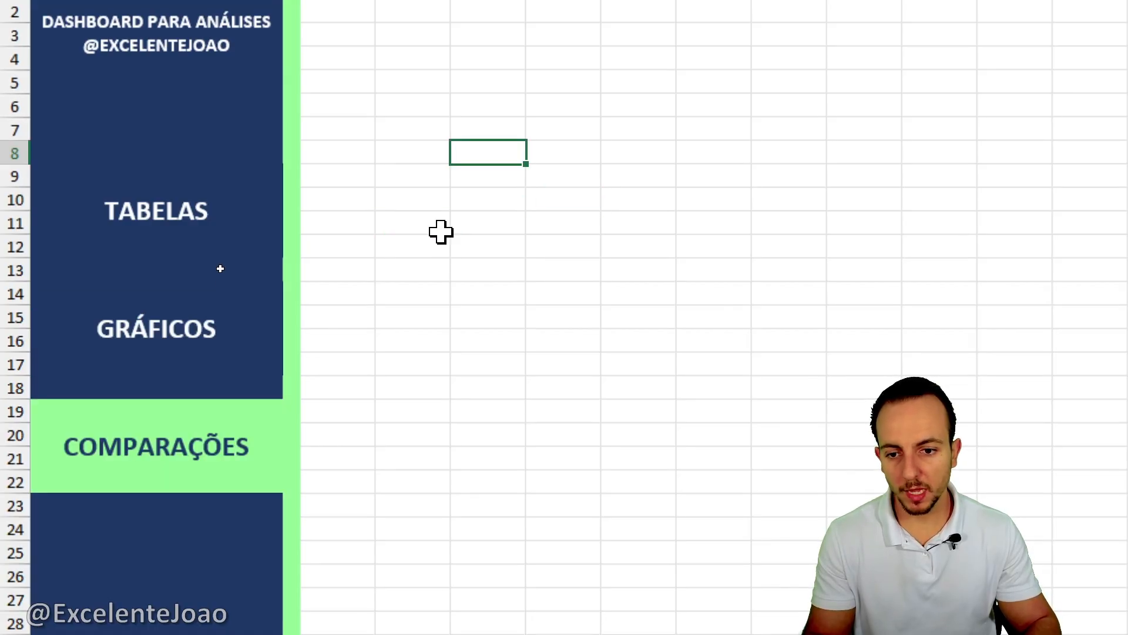
key(ctrl+Page_Up)
key(ctrl+Page_Up)
key(ctrl+Page_Down)
key(ctrl+Page_Down)
key(ctrl+Page_Up)
key(ctrl+Page_Up)
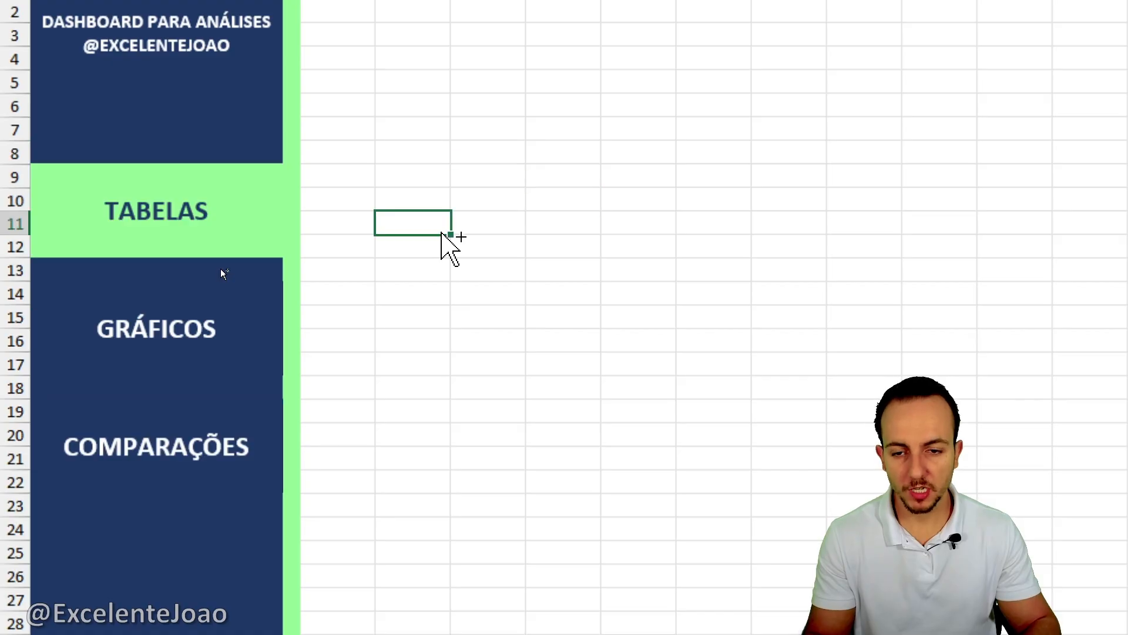
key(ctrl+Page_Down)
key(ctrl+Page_Down)
key(ctrl+Page_Up)
key(ctrl+Page_Up)
key(ctrl+Page_Down)
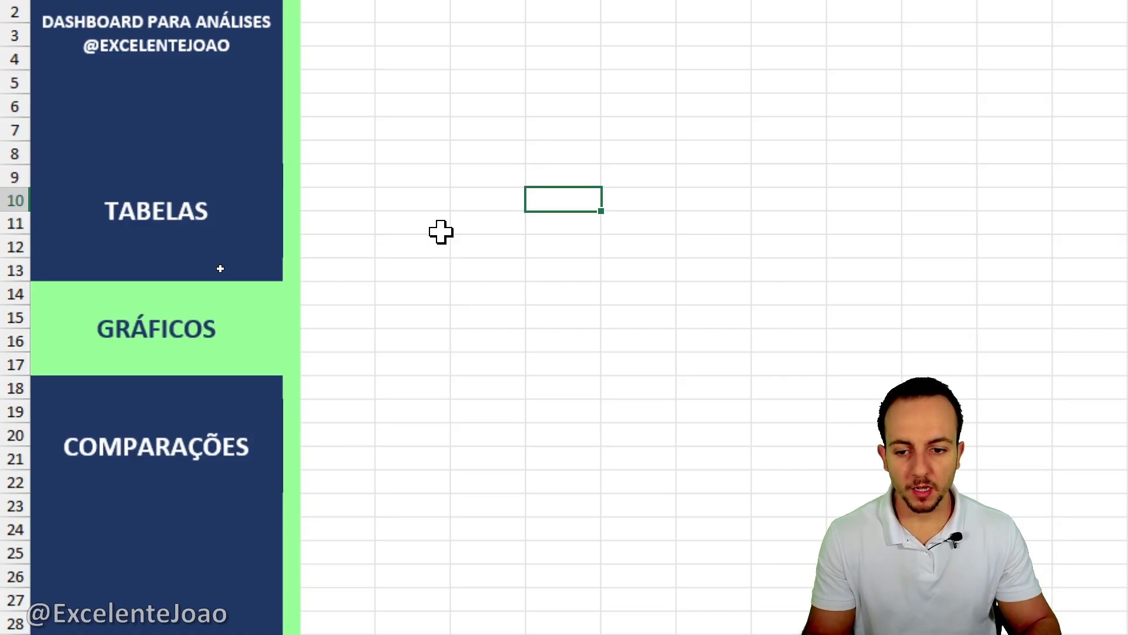
key(ctrl+Page_Down)
key(ctrl+Page_Up)
key(ctrl+Page_Up)
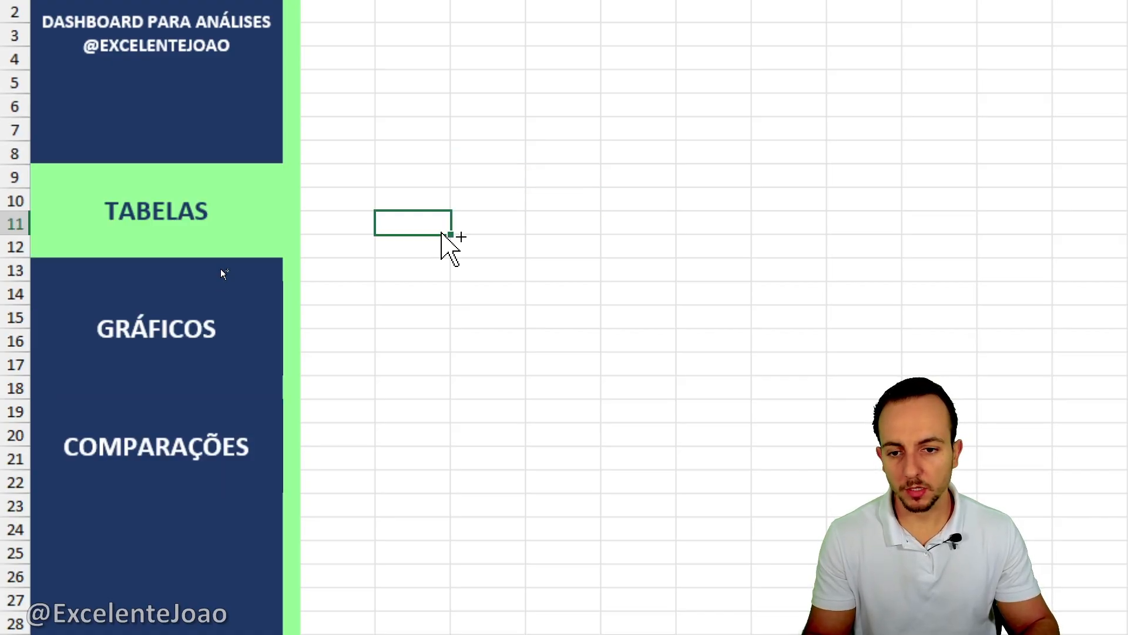
key(ctrl+Page_Down)
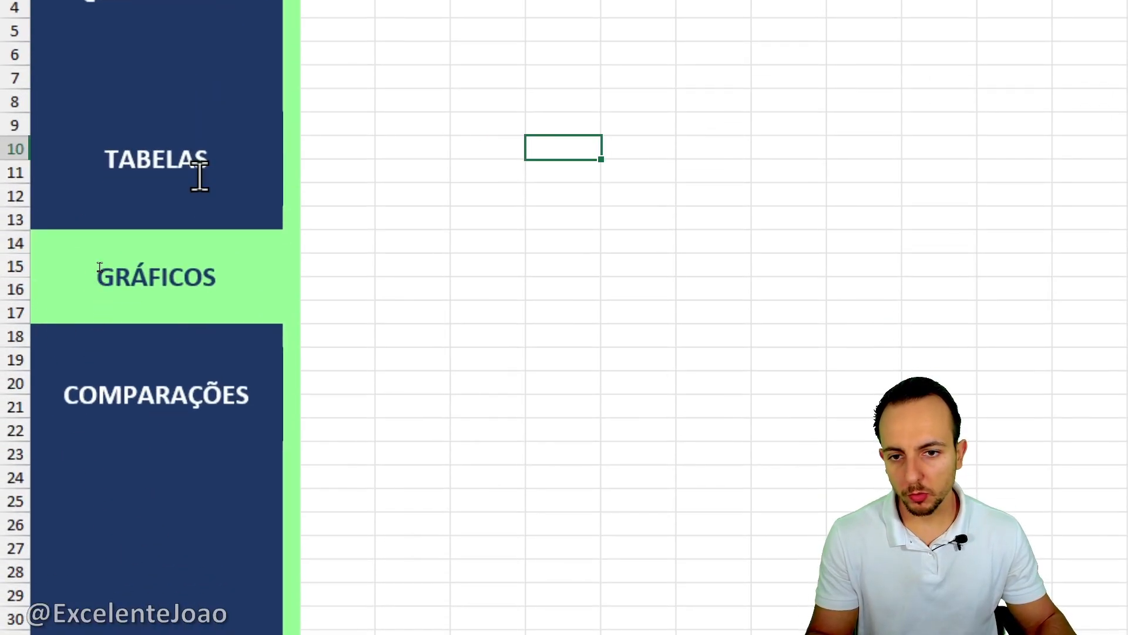
click(199, 176)
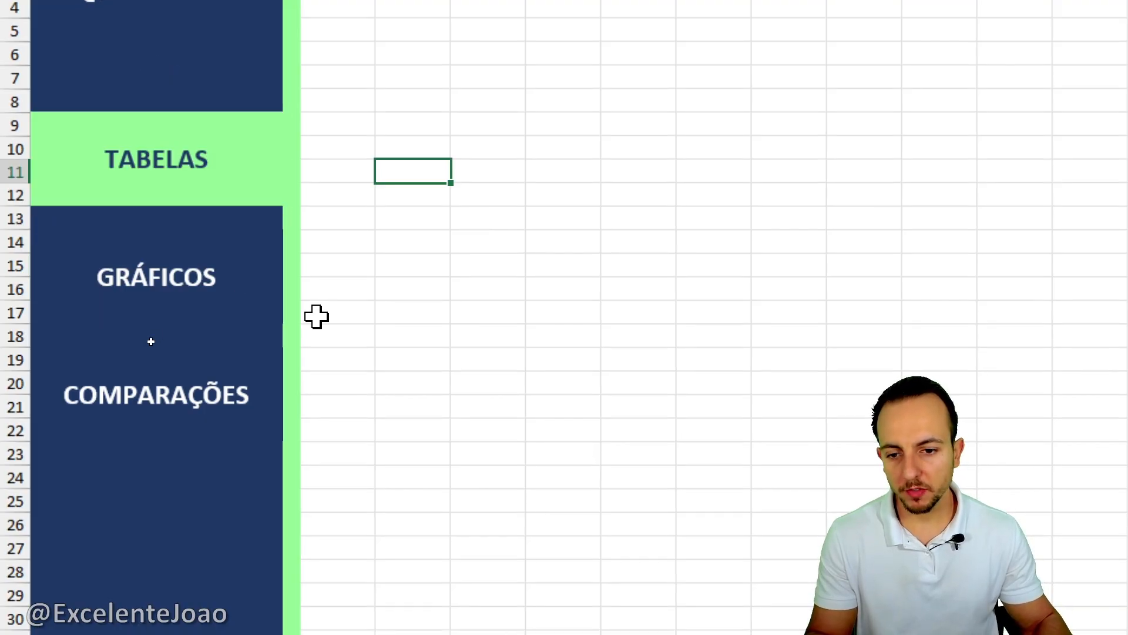
click(197, 393)
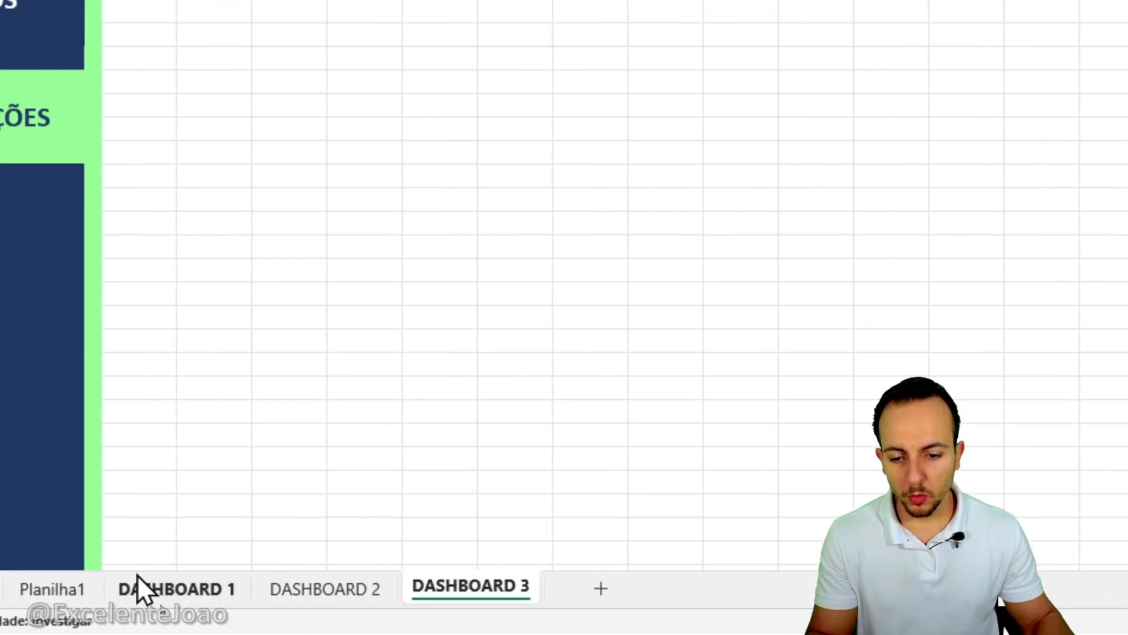
click(204, 612)
click(258, 612)
Step: On DASHBOARD 3, link the TABELAS rectangle to cell A1 of the DASHBOARD 1 sheet in this document
click(347, 614)
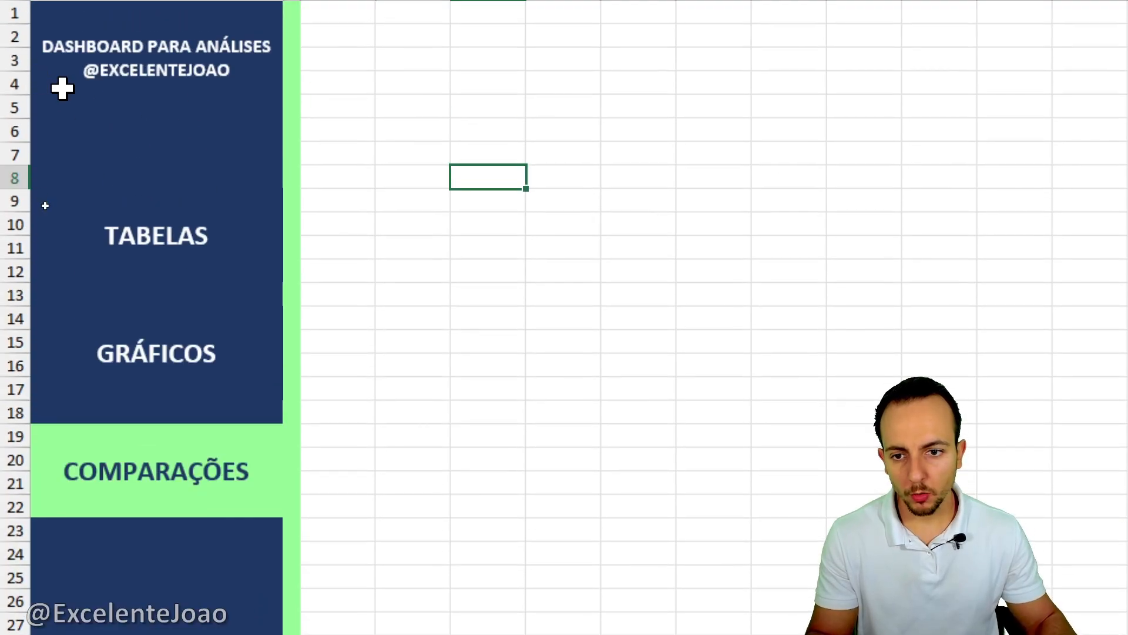
right_click(234, 234)
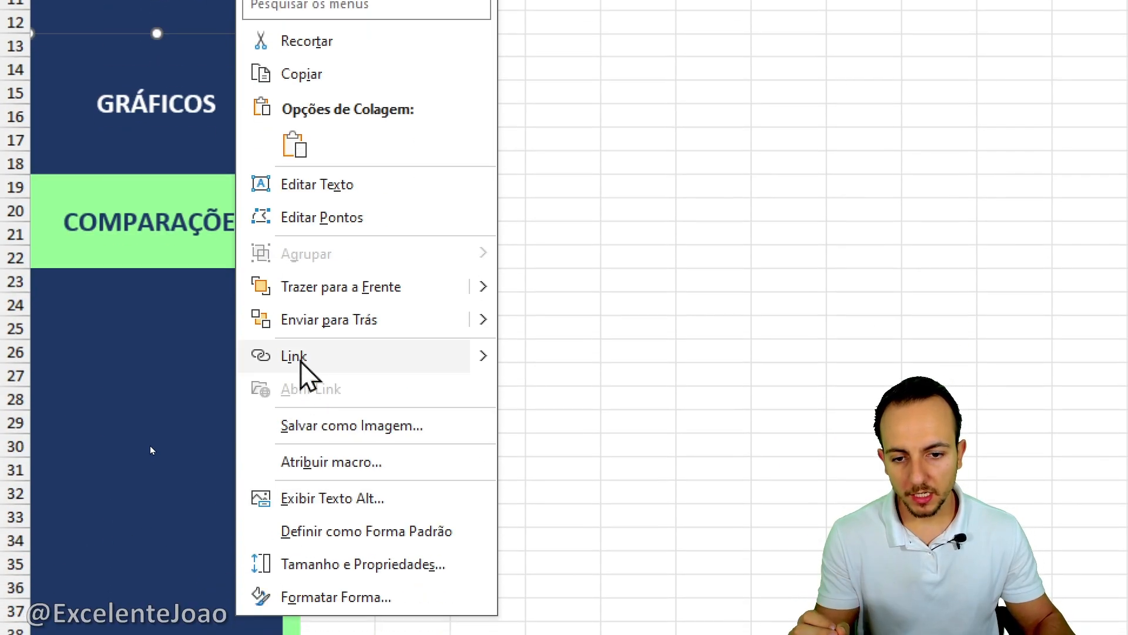
click(301, 358)
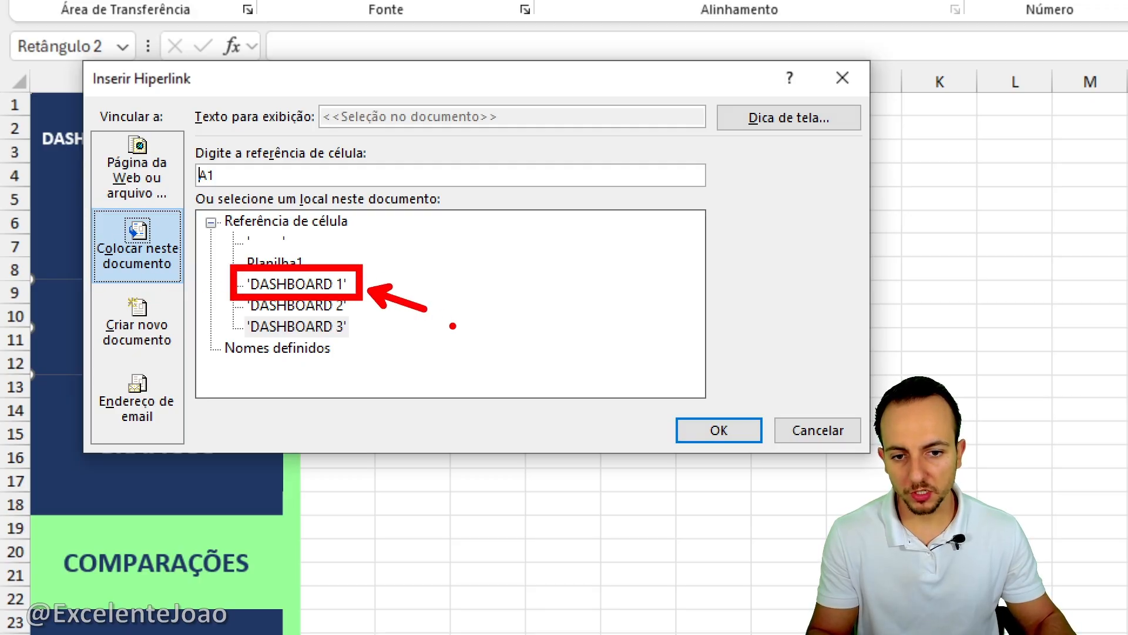
click(318, 285)
click(722, 429)
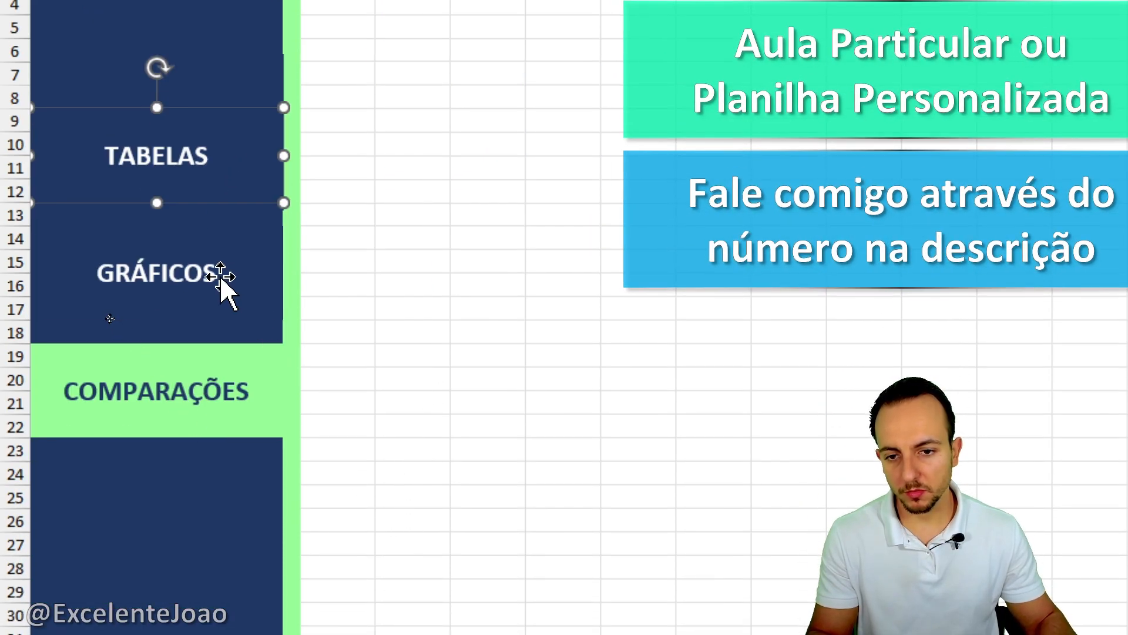
Step: On DASHBOARD 3, link the GRÁFICOS rectangle to cell A1 of the DASHBOARD 2 sheet in this document
right_click(222, 282)
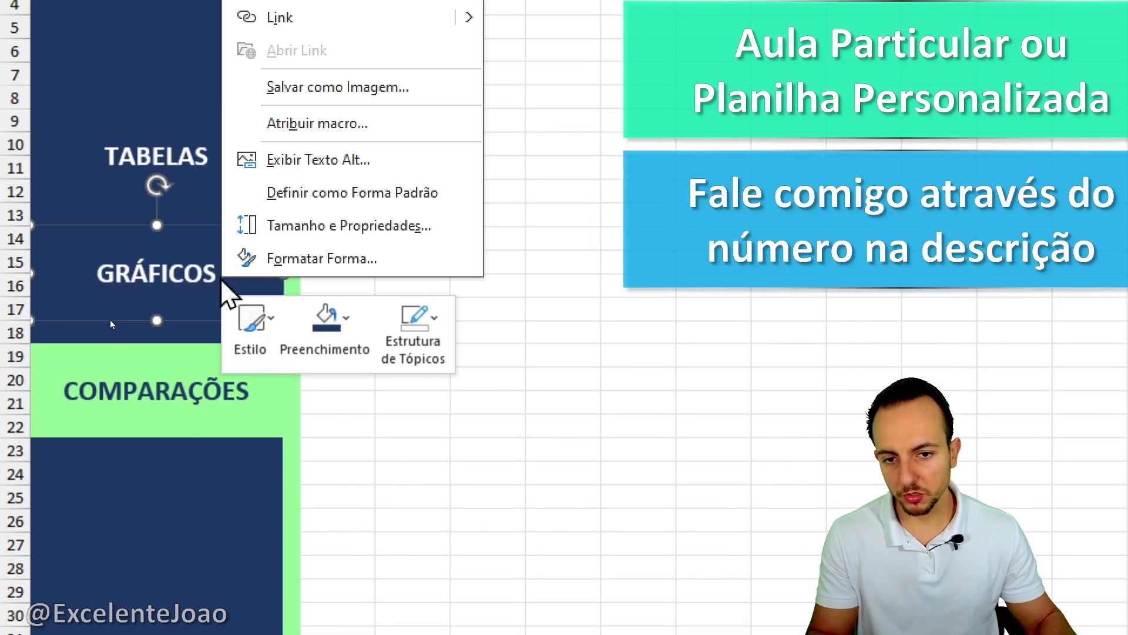
click(307, 98)
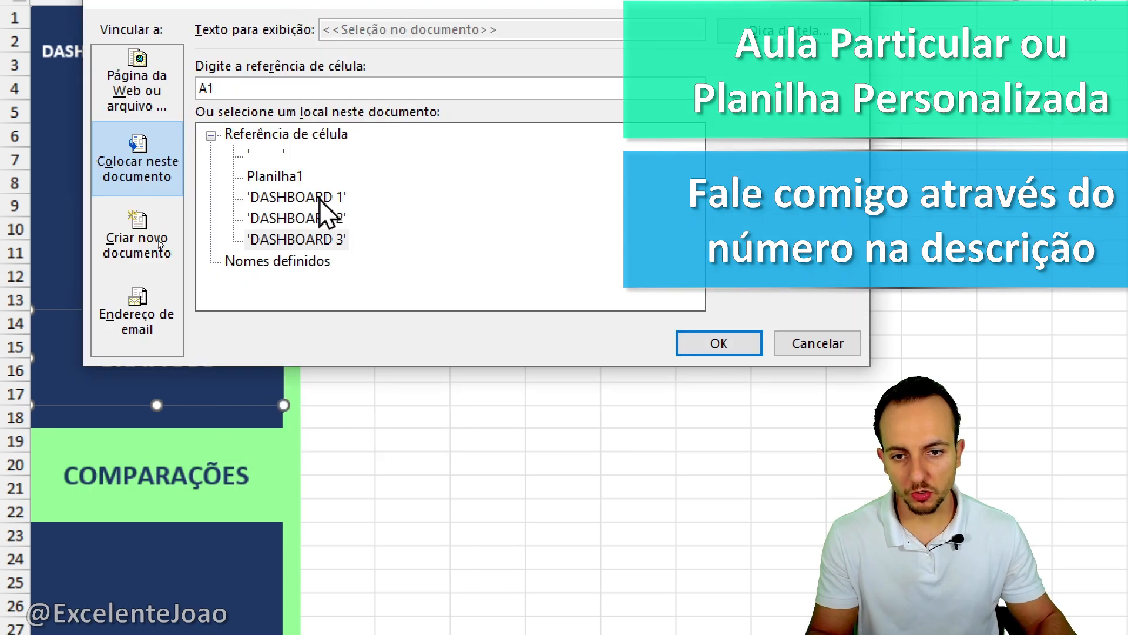
double_click(331, 217)
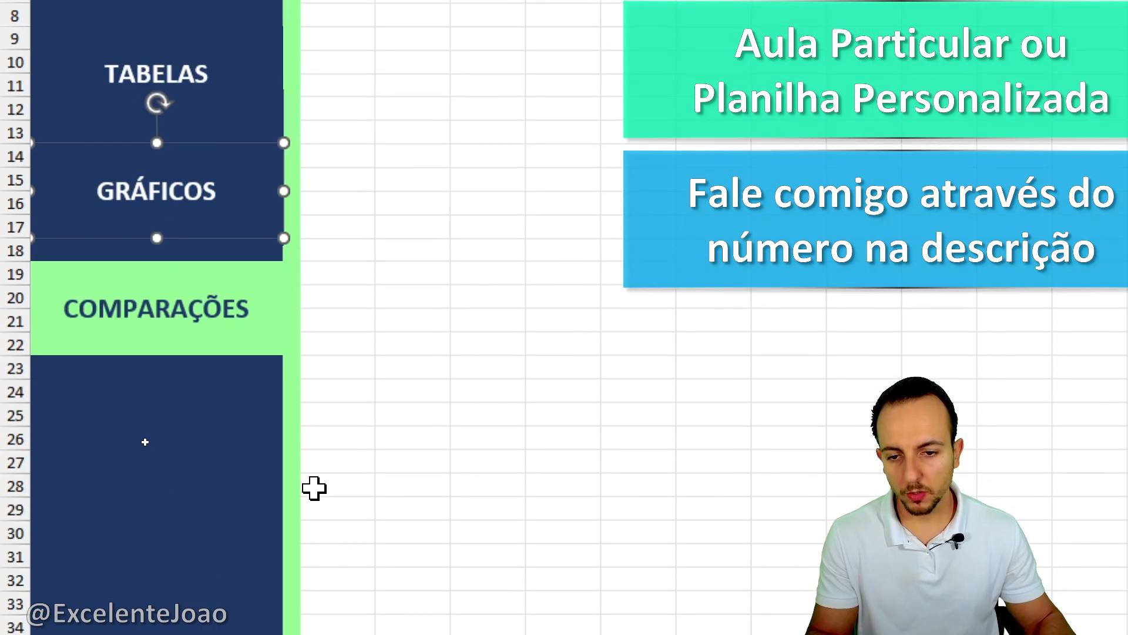
Step: On DASHBOARD 3, link the COMPARAÇÕES rectangle to the DASHBOARD 3 sheet in this document and deselect it
right_click(263, 482)
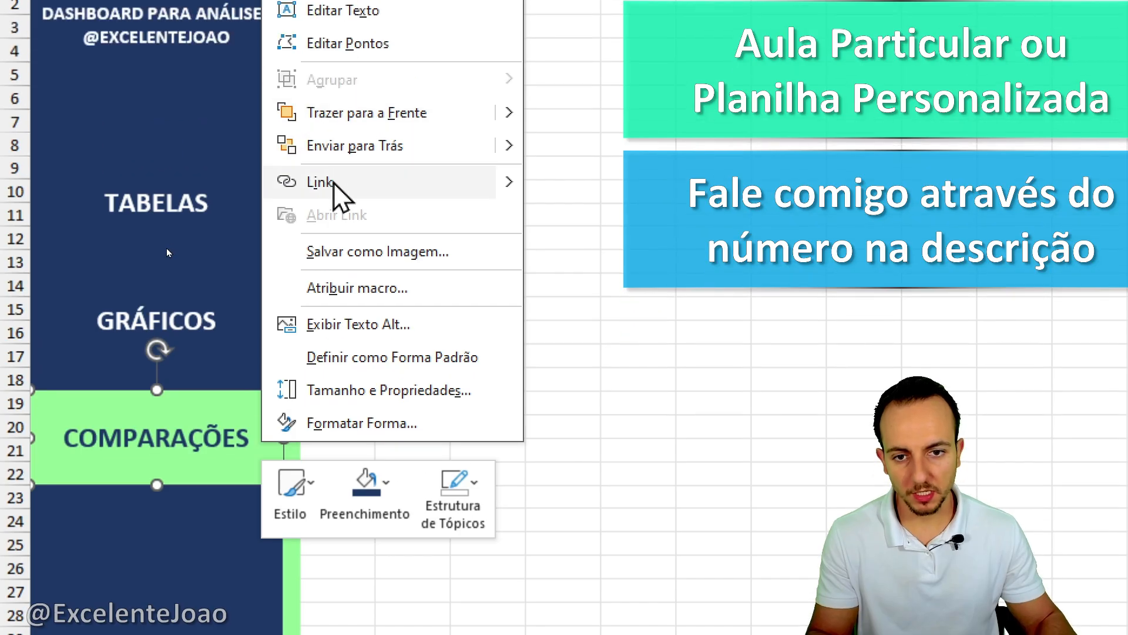
click(322, 54)
double_click(316, 203)
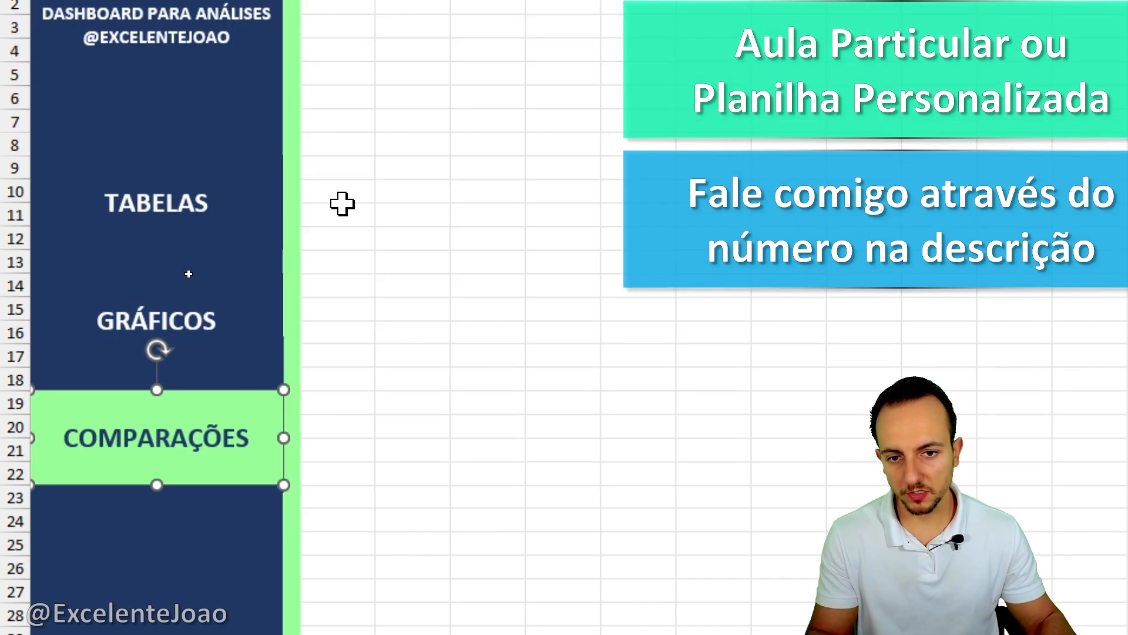
click(438, 259)
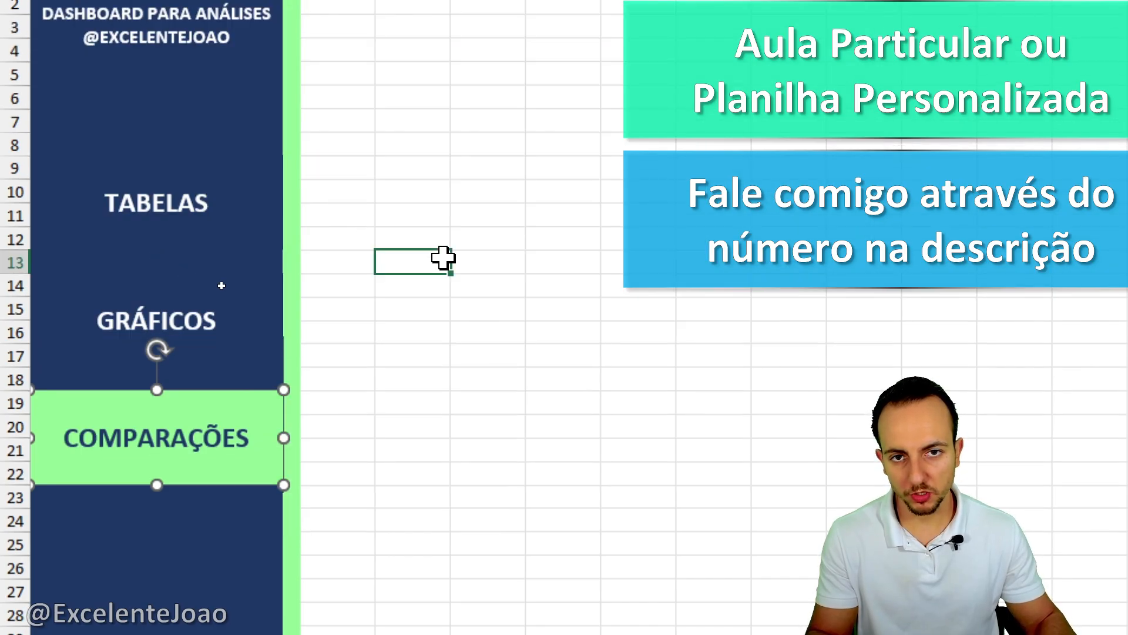
Step: Test the GRÁFICOS and TABELAS links from DASHBOARD 3, and try the GRÁFICOS and COMPARAÇÕES buttons on DASHBOARD 1
click(222, 335)
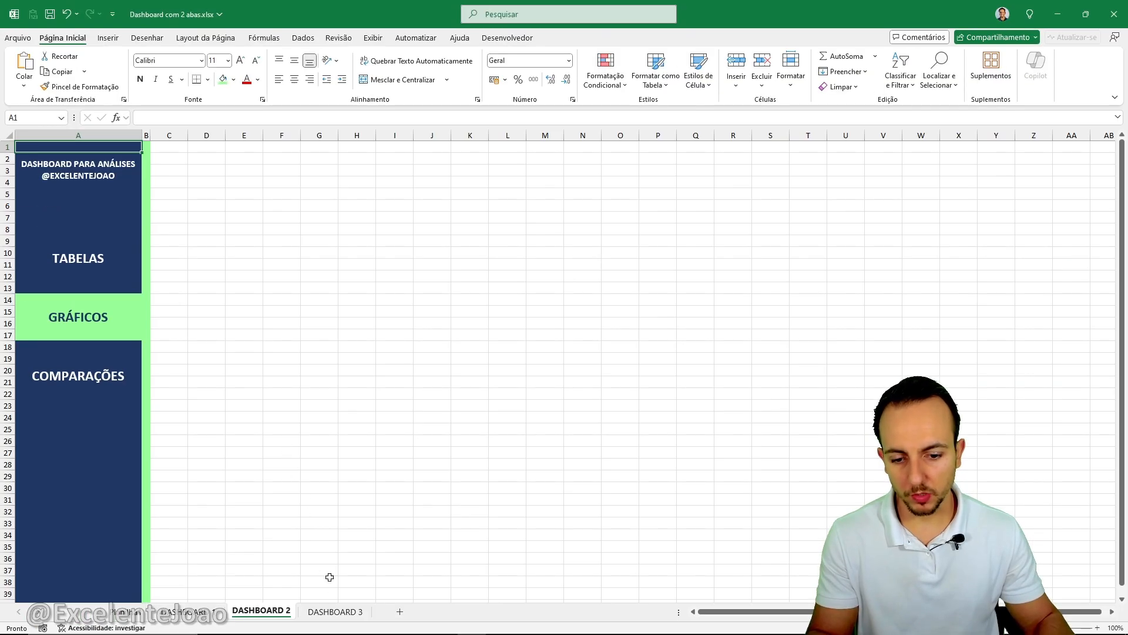
click(334, 611)
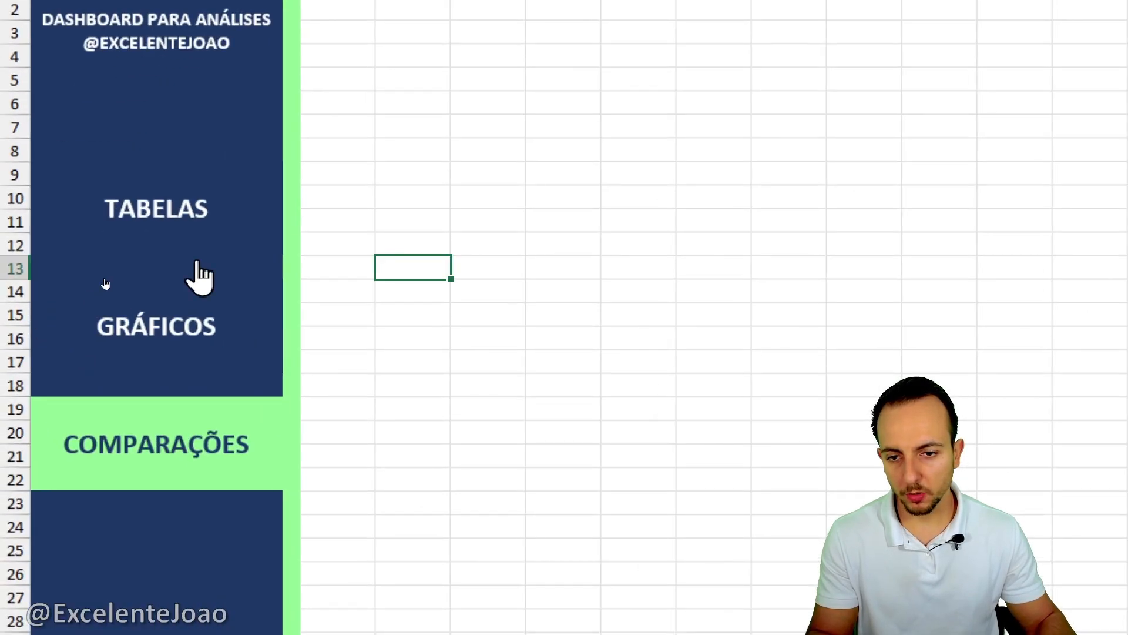
click(112, 262)
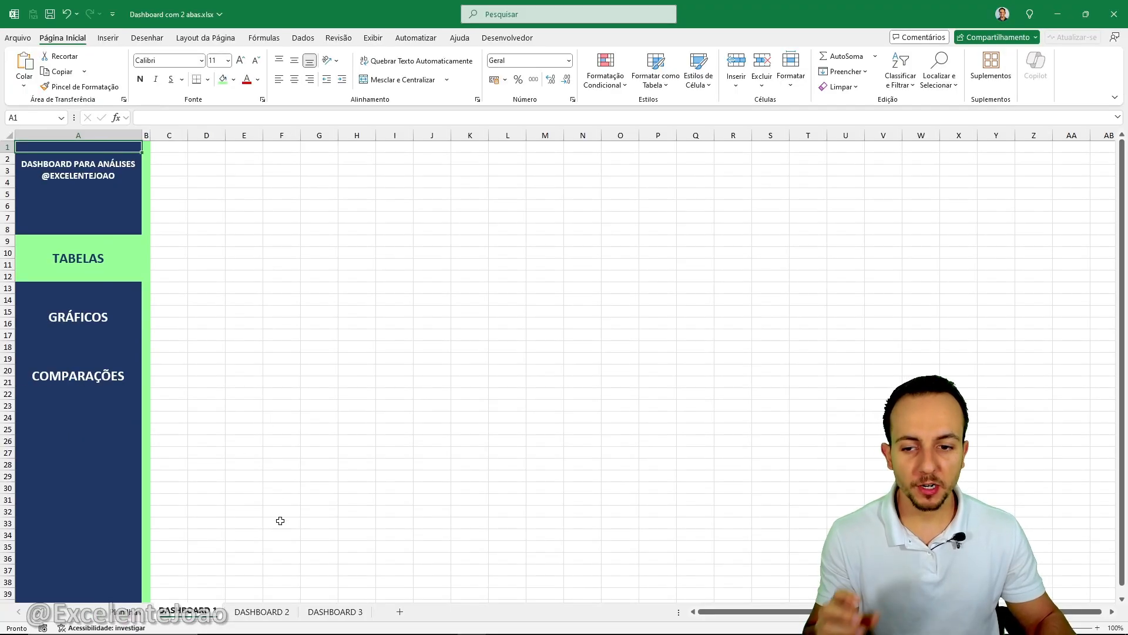
click(112, 325)
click(115, 382)
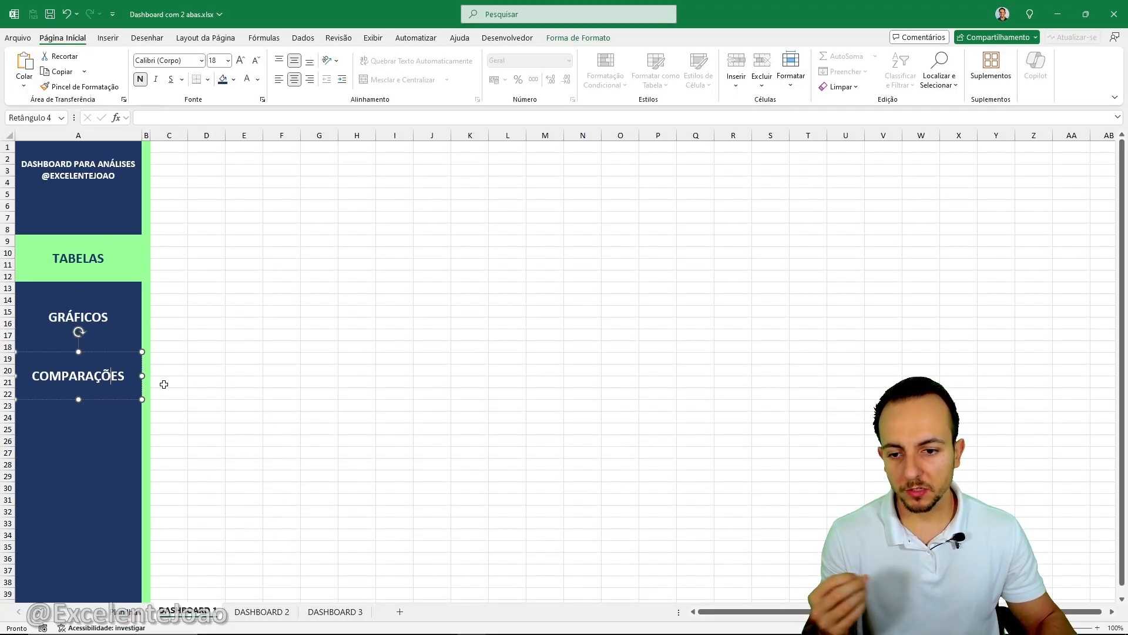
click(189, 386)
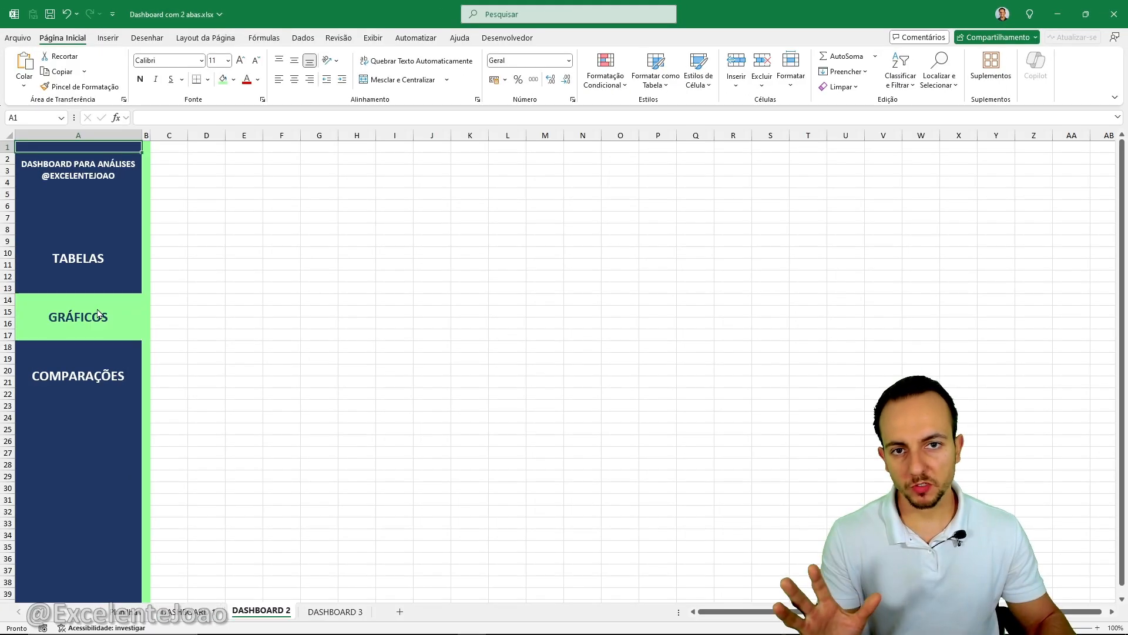
Step: Test the menu by following the TABELAS, GRÁFICOS and COMPARAÇÕES links repeatedly across all three DASHBOARD sheets, ending on DASHBOARD 1
click(101, 346)
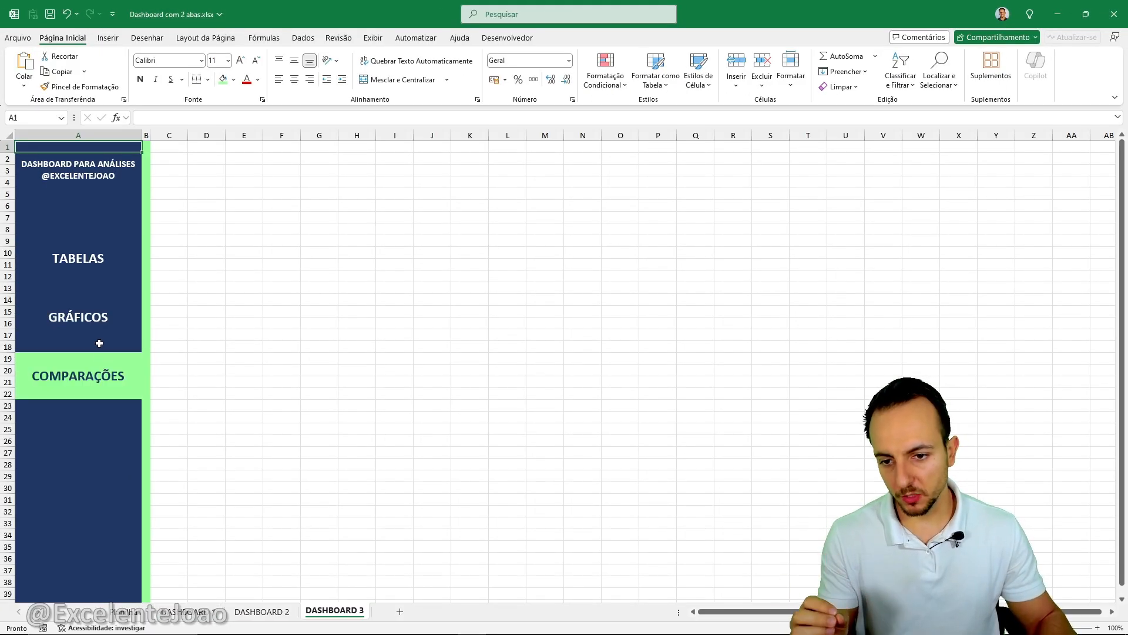
click(98, 319)
click(115, 277)
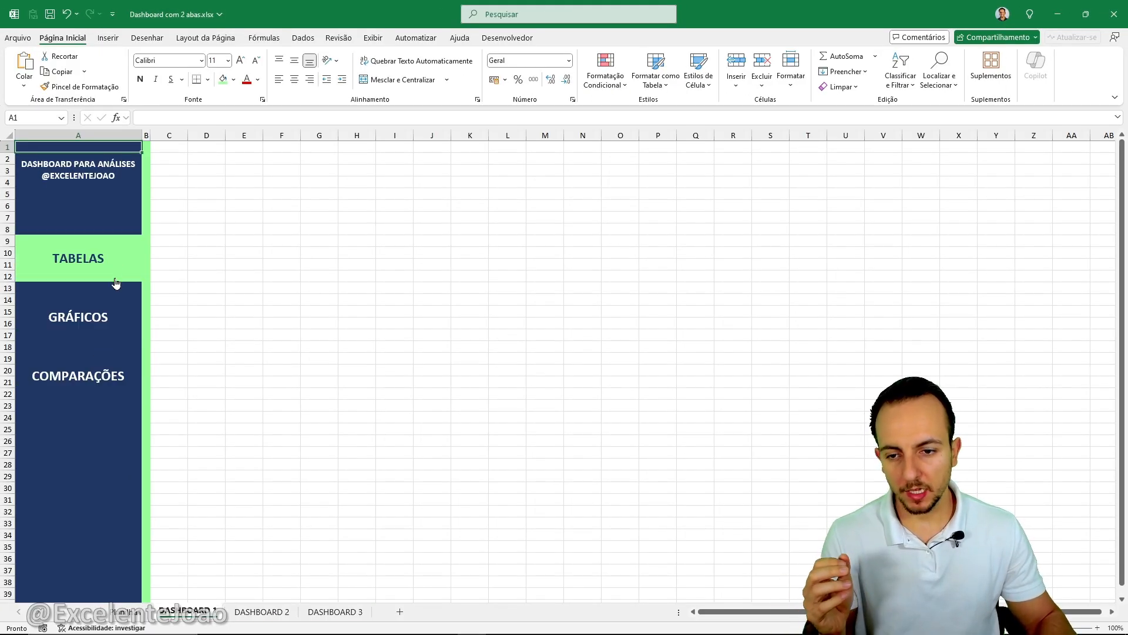
click(114, 316)
click(114, 373)
click(115, 331)
click(113, 330)
click(113, 329)
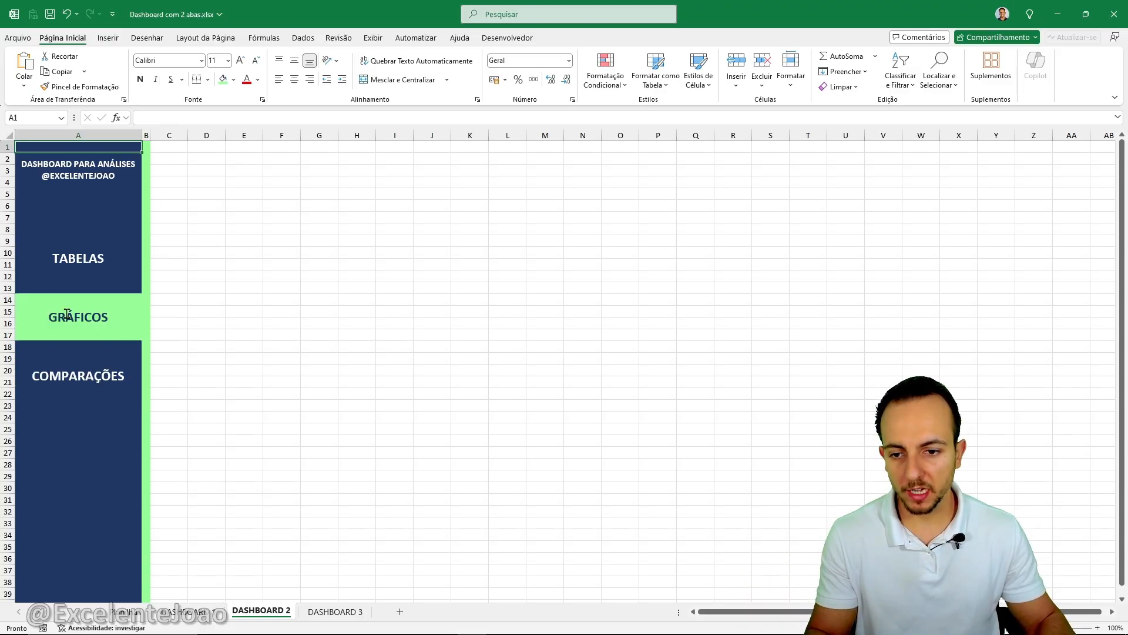
click(71, 258)
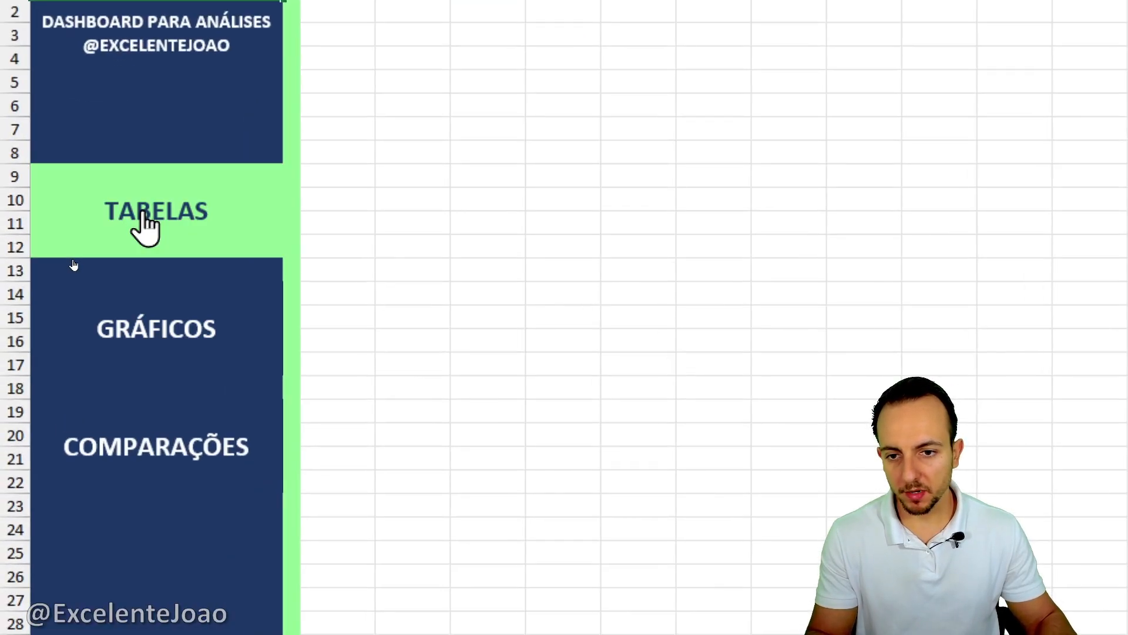
click(141, 311)
click(151, 241)
click(162, 316)
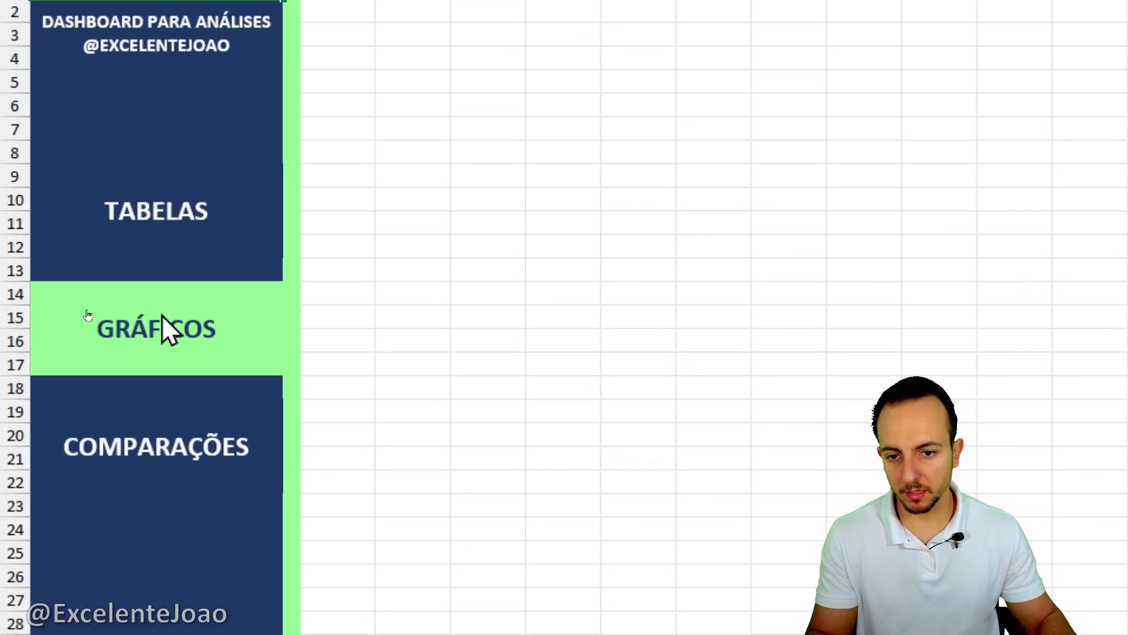
click(166, 422)
click(191, 342)
click(219, 238)
click(214, 301)
click(197, 405)
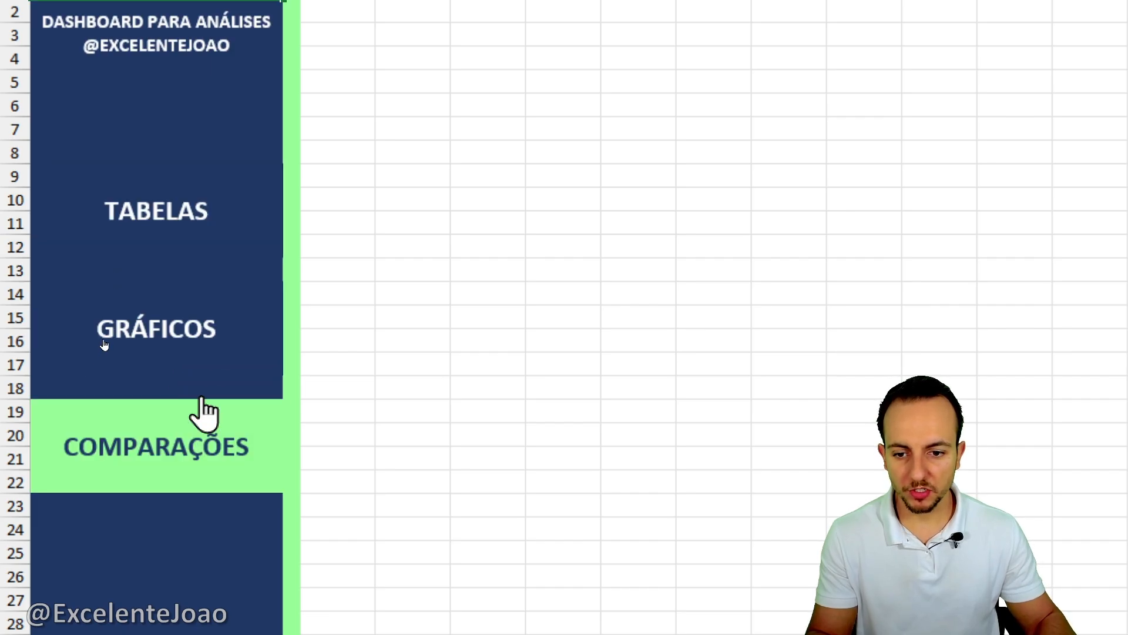
click(209, 320)
click(221, 216)
click(209, 329)
click(200, 414)
click(197, 338)
click(220, 241)
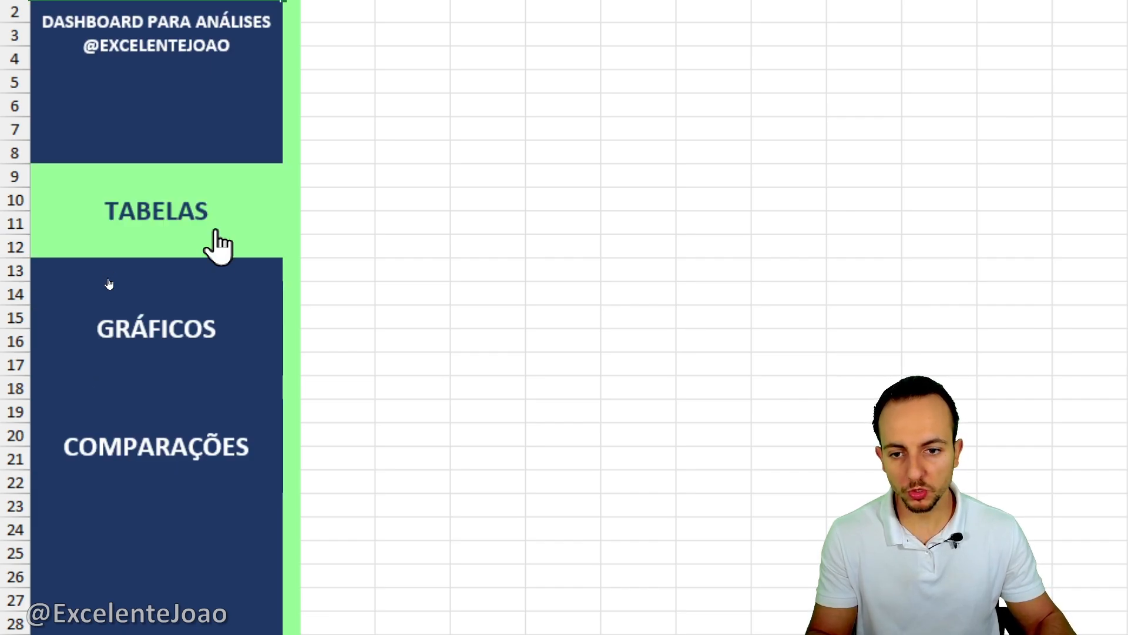
click(206, 329)
click(196, 423)
click(194, 320)
click(213, 224)
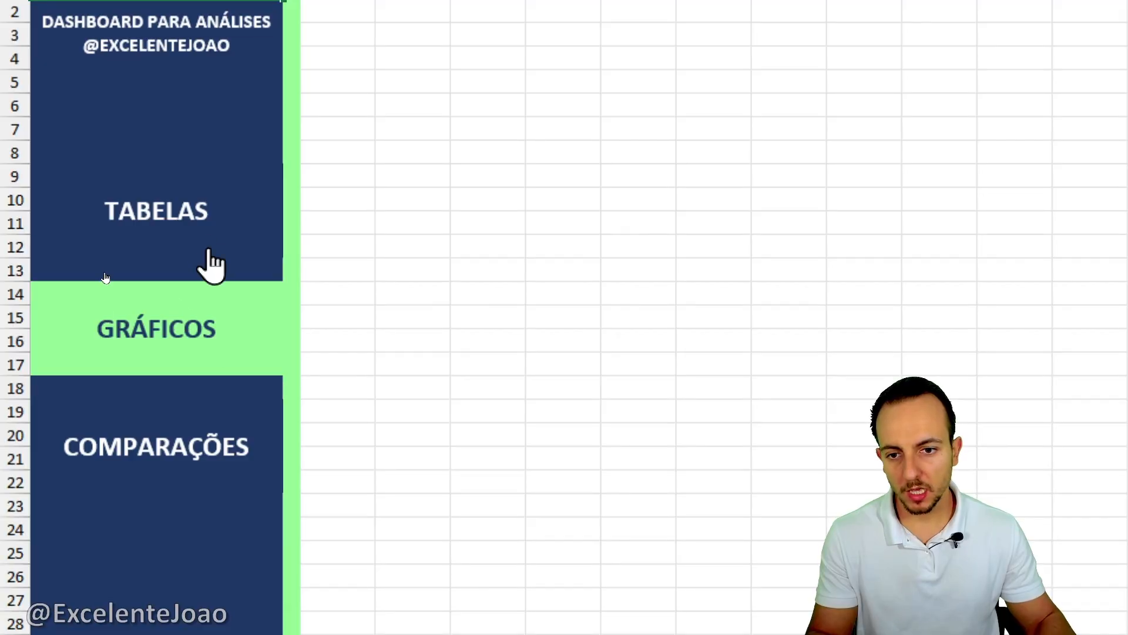
click(194, 317)
click(195, 414)
click(226, 211)
click(195, 429)
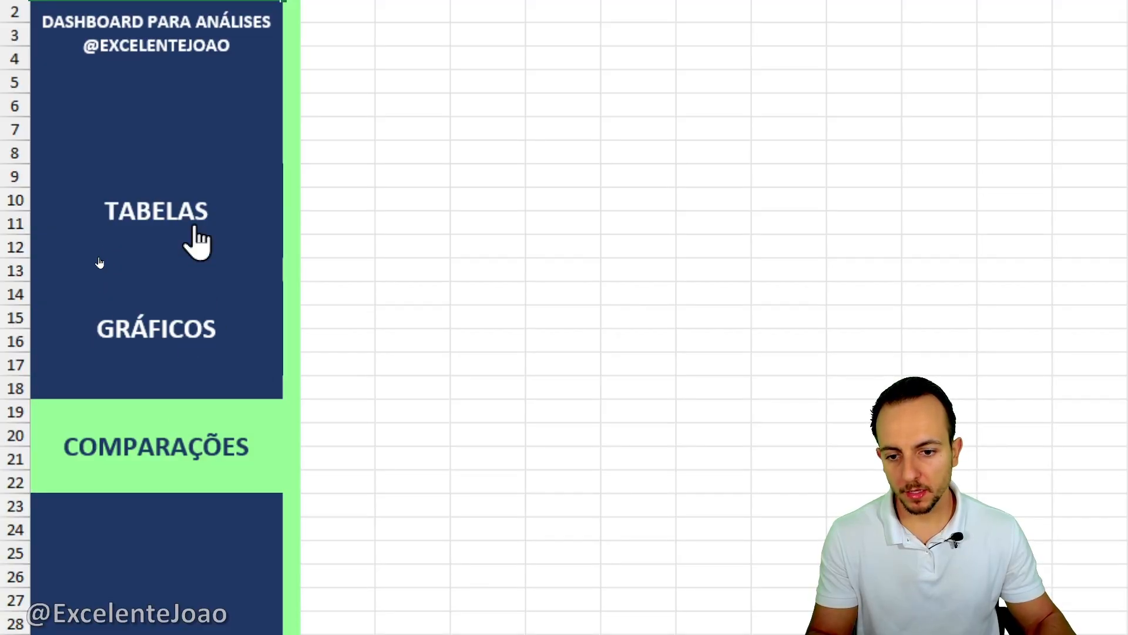
click(194, 238)
click(182, 448)
click(211, 229)
click(181, 339)
click(219, 229)
click(209, 329)
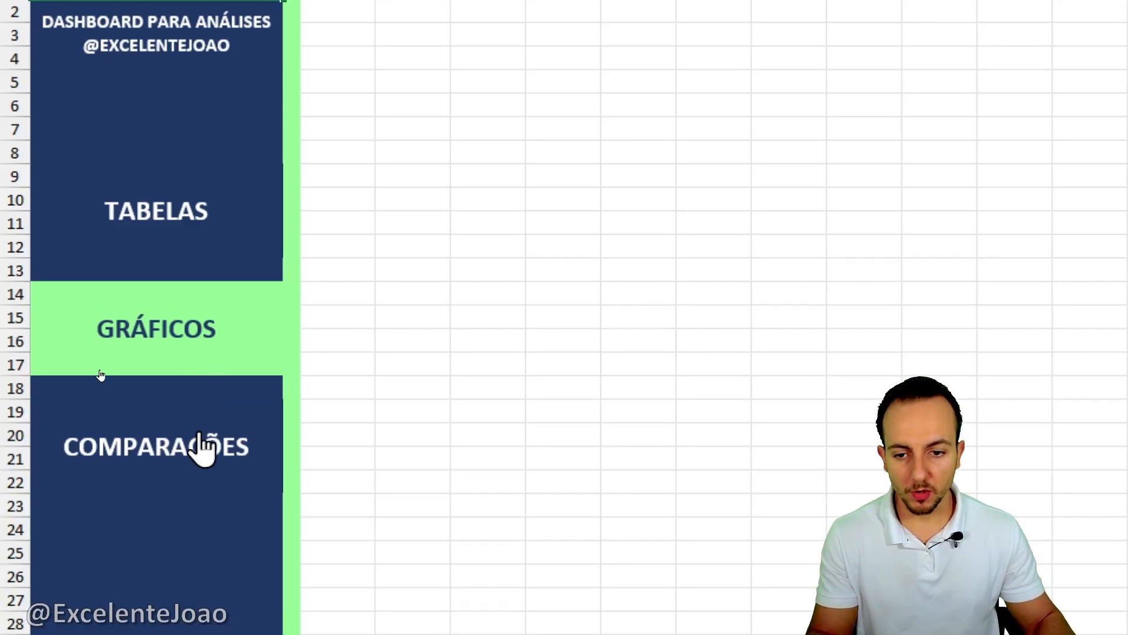
click(202, 445)
click(212, 335)
click(210, 239)
click(198, 303)
click(194, 436)
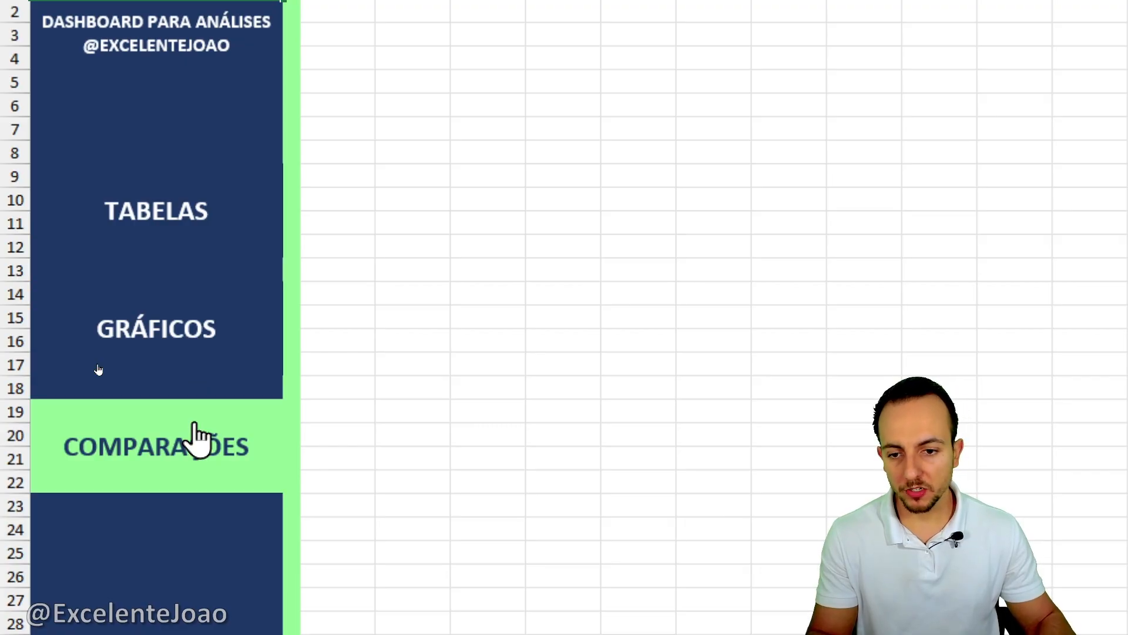
click(217, 329)
click(241, 239)
click(94, 314)
click(93, 370)
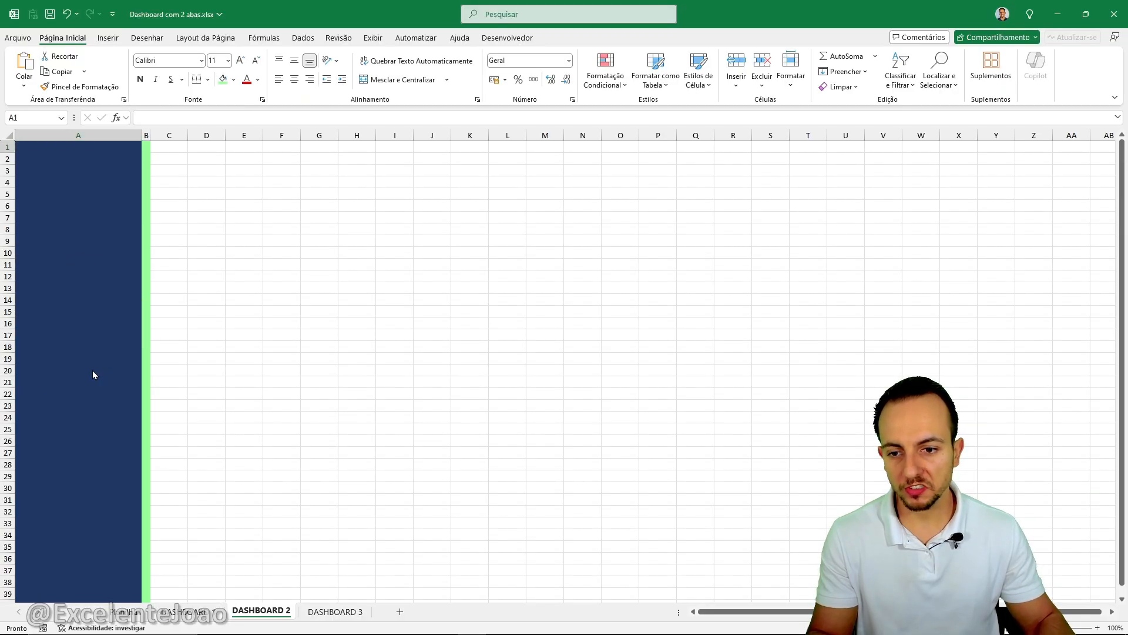
click(93, 335)
click(100, 261)
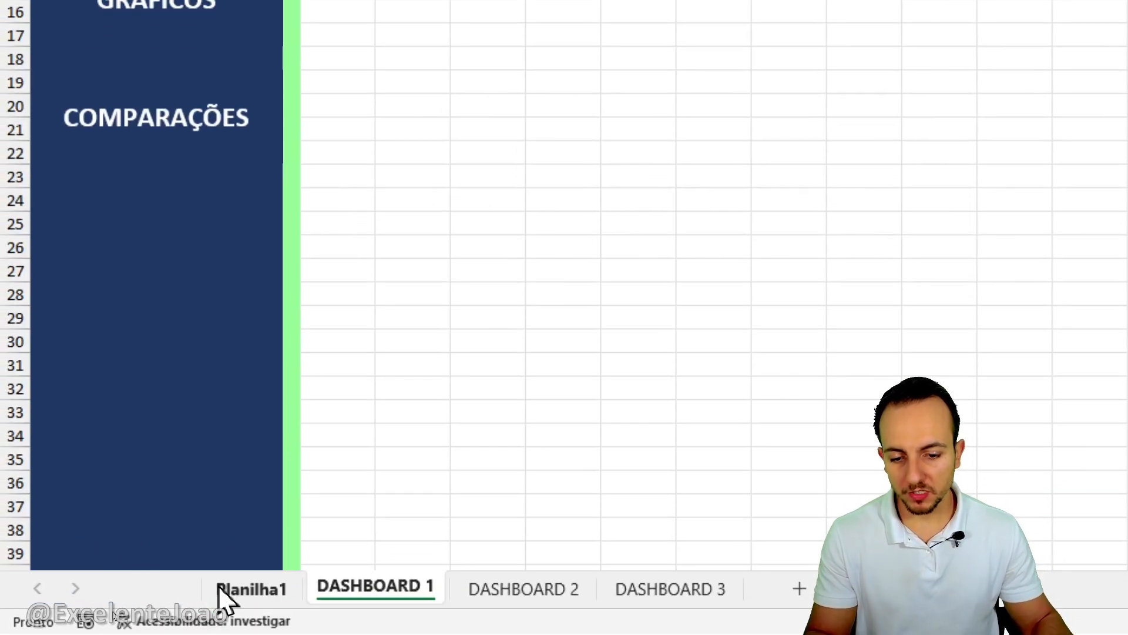
Step: Open the Planilha1 sheet and select its data from the Data header in A1 across to the Valor Total column
click(114, 612)
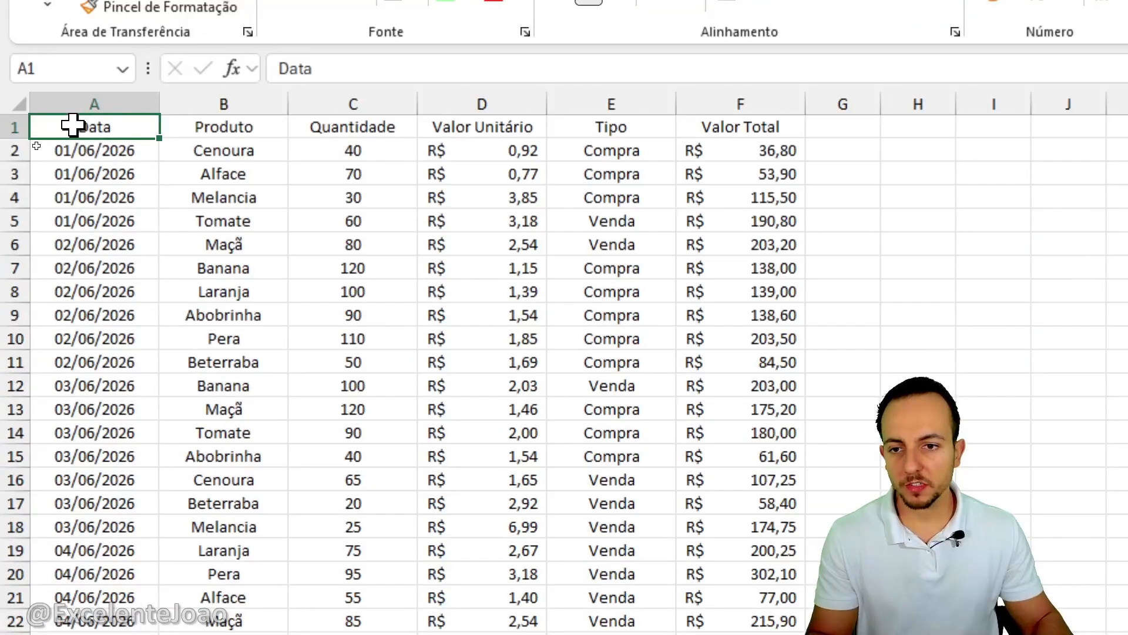
drag(39, 147, 286, 291)
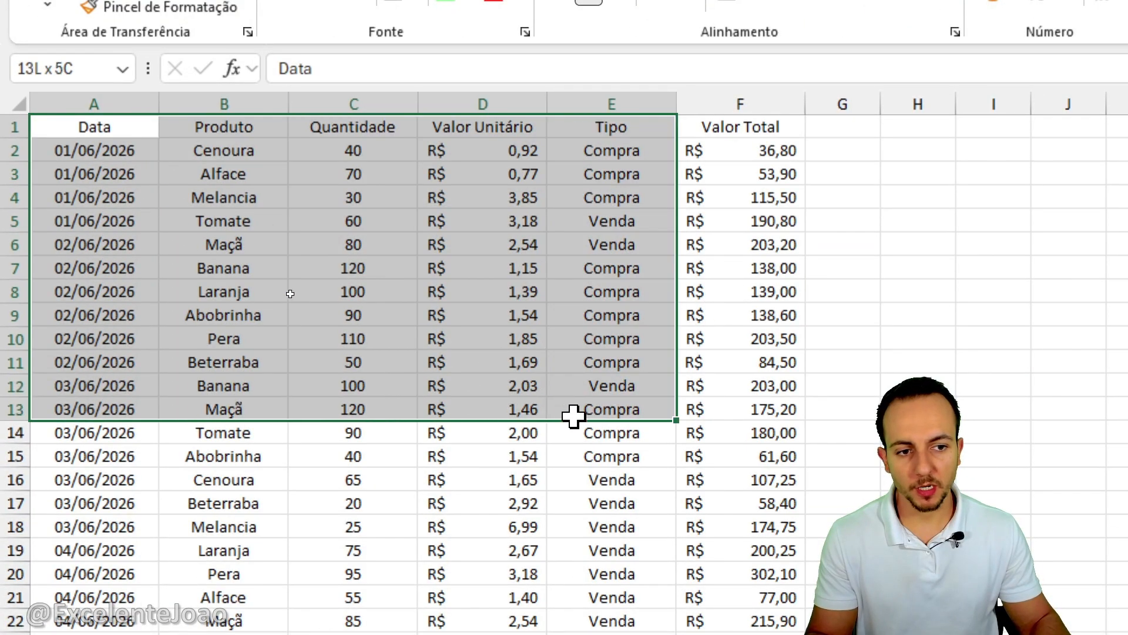
drag(574, 416, 683, 529)
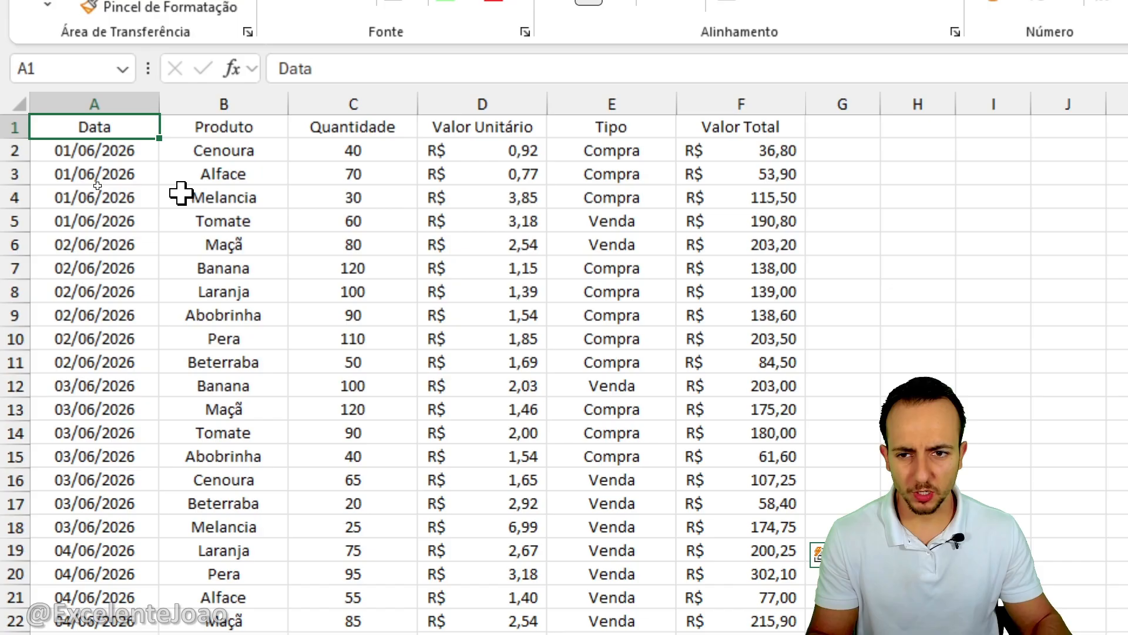
Step: Convert the Planilha1 data in $A$1:$F$101 into an Excel table with headers
click(211, 224)
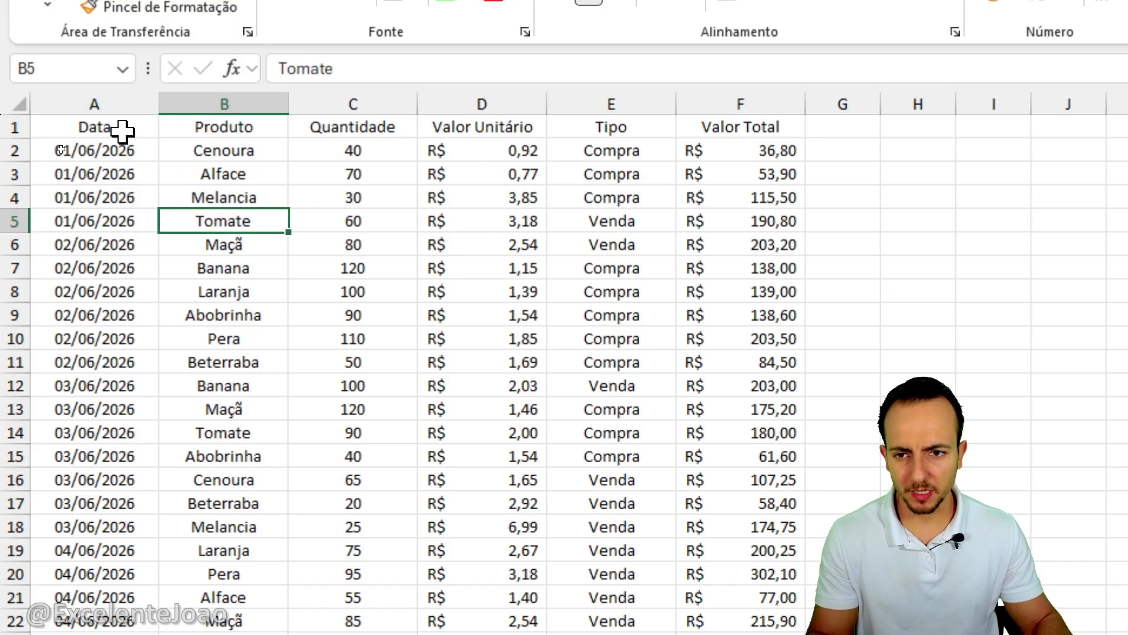
click(122, 132)
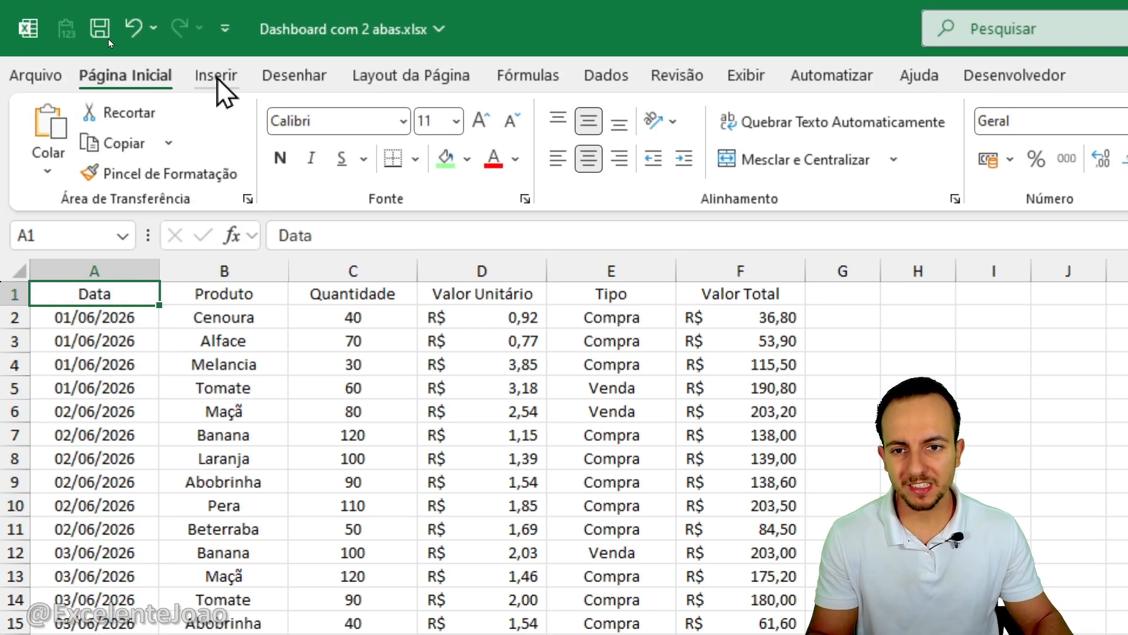
click(216, 75)
click(248, 131)
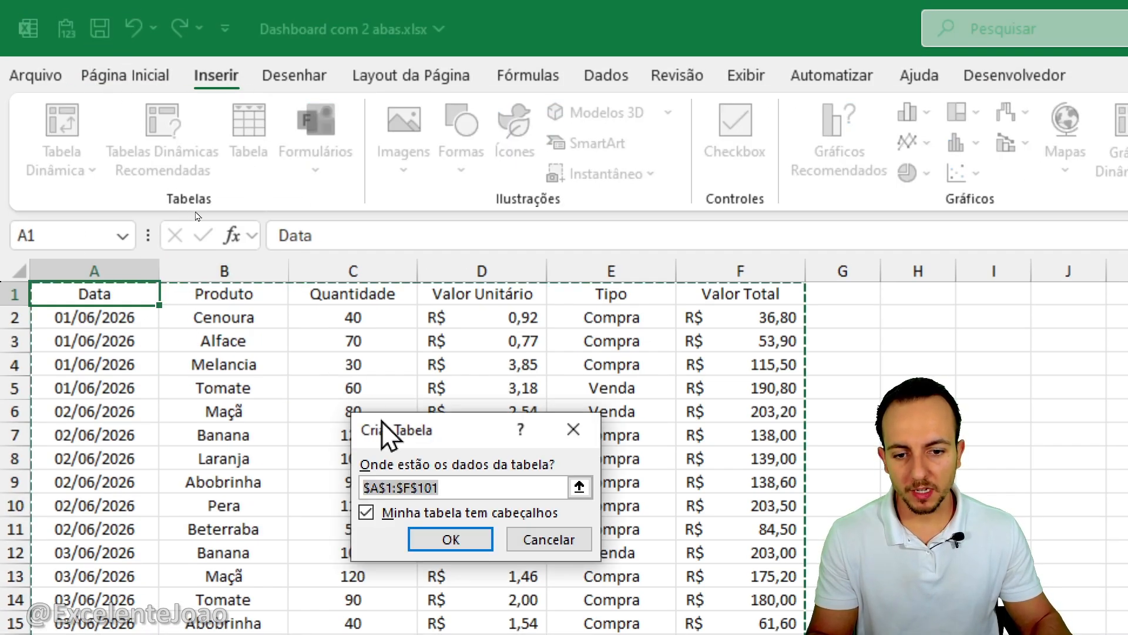
drag(382, 423, 285, 198)
click(310, 273)
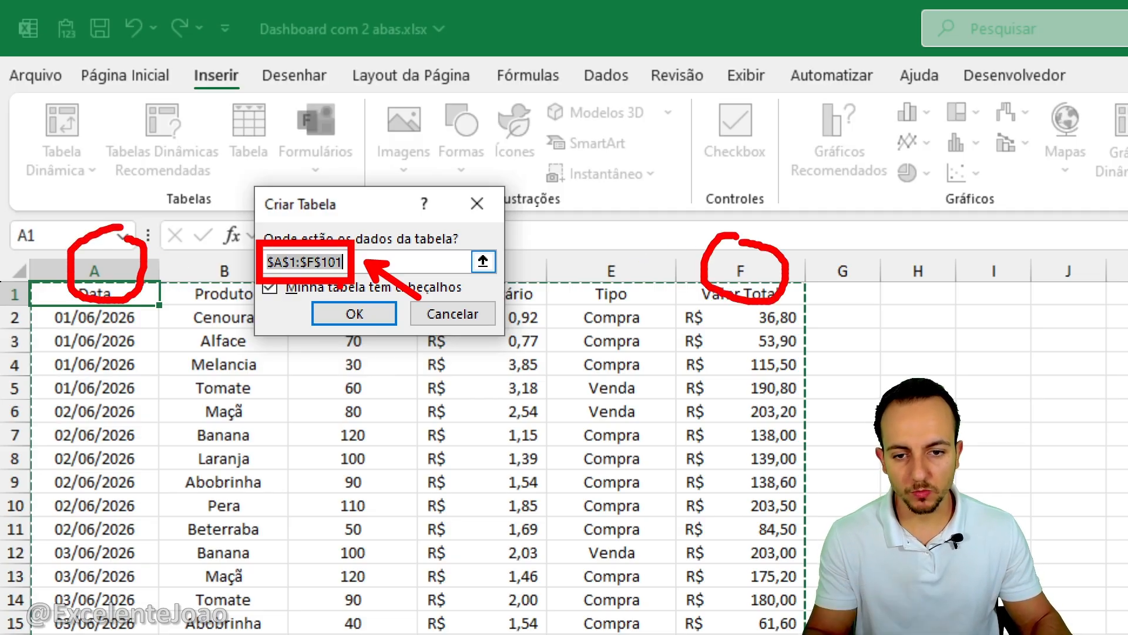
click(312, 287)
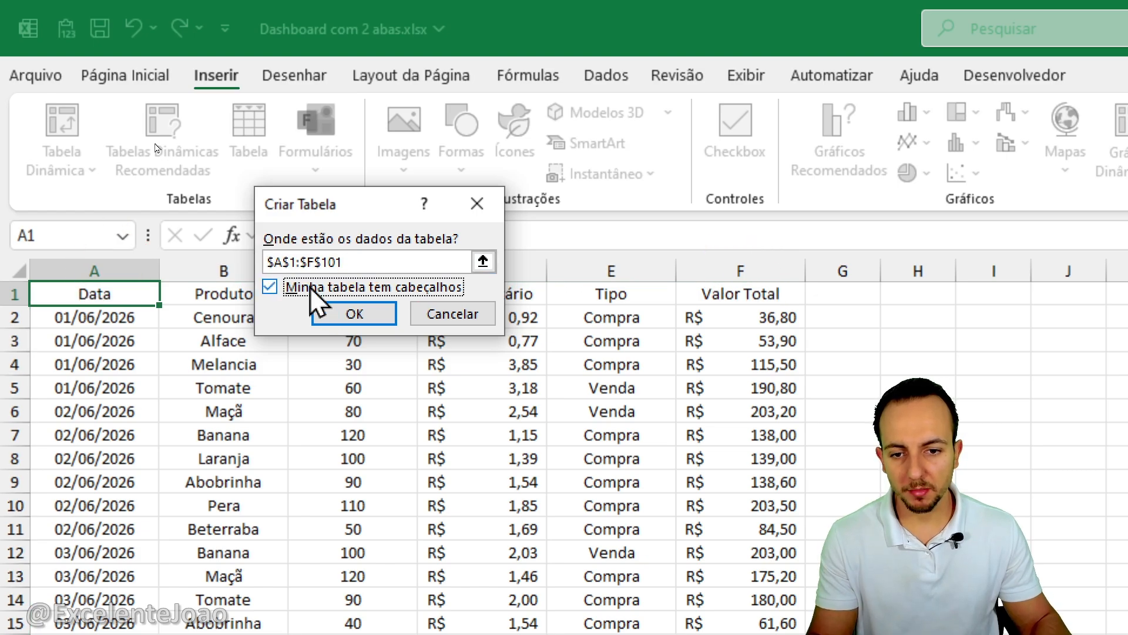
click(344, 310)
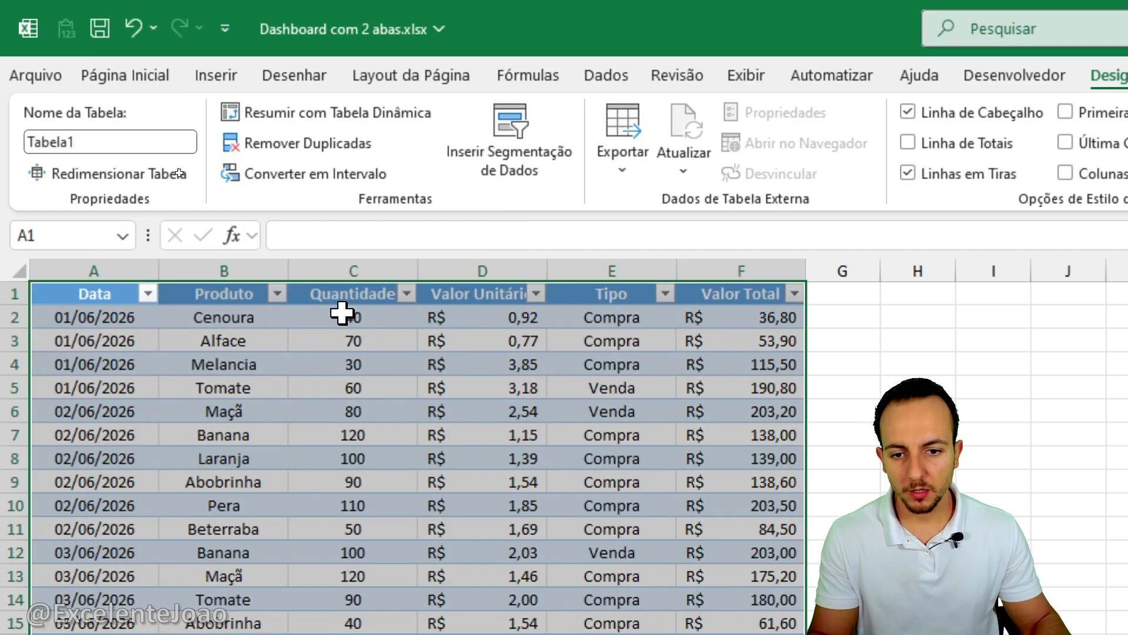
Step: Look through the new Planilha1 table's records down to its last row
click(372, 363)
scroll(396, 498, down, 13)
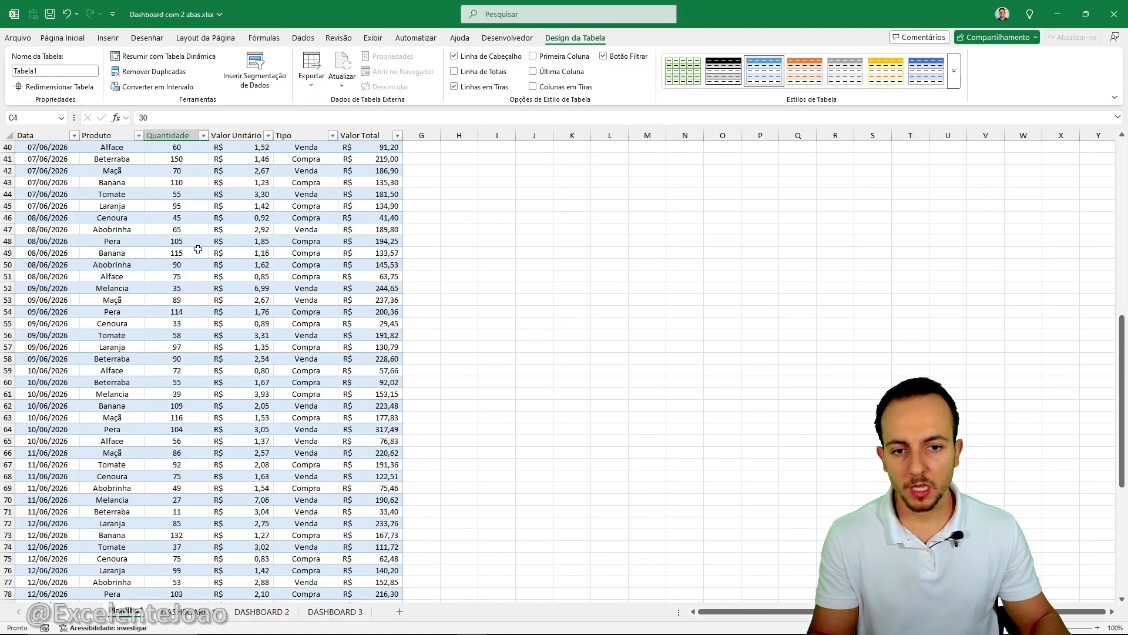
scroll(198, 250, down, 20)
scroll(108, 251, up, 4)
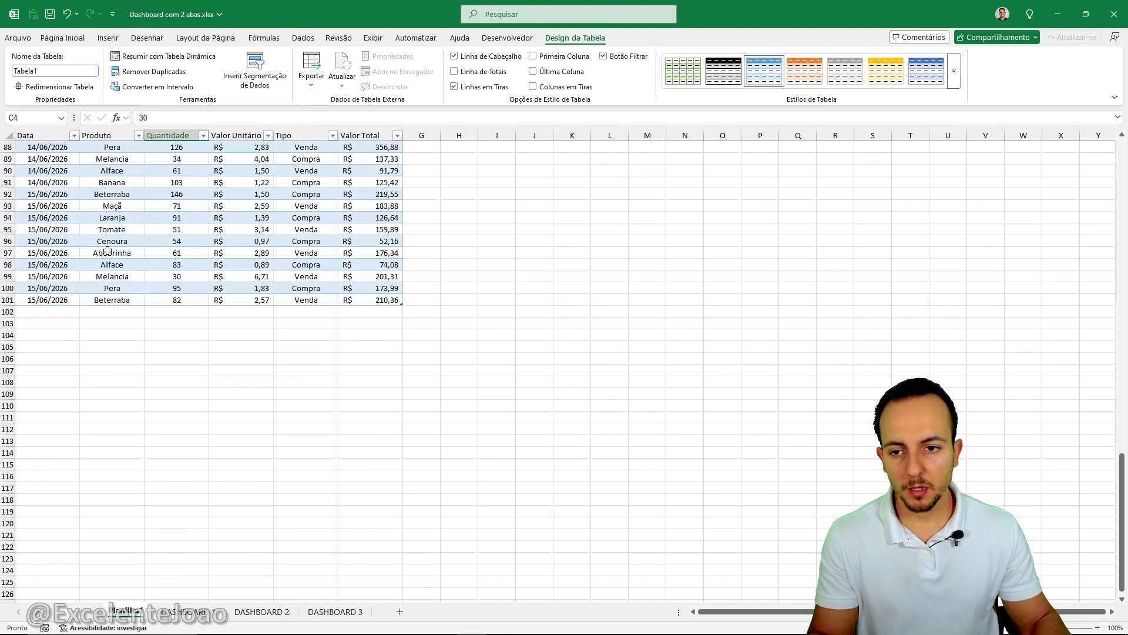
Step: Enter the date 20/07/2026 in cells A102 to A109, directly below the table, to test its automatic expansion
click(42, 312)
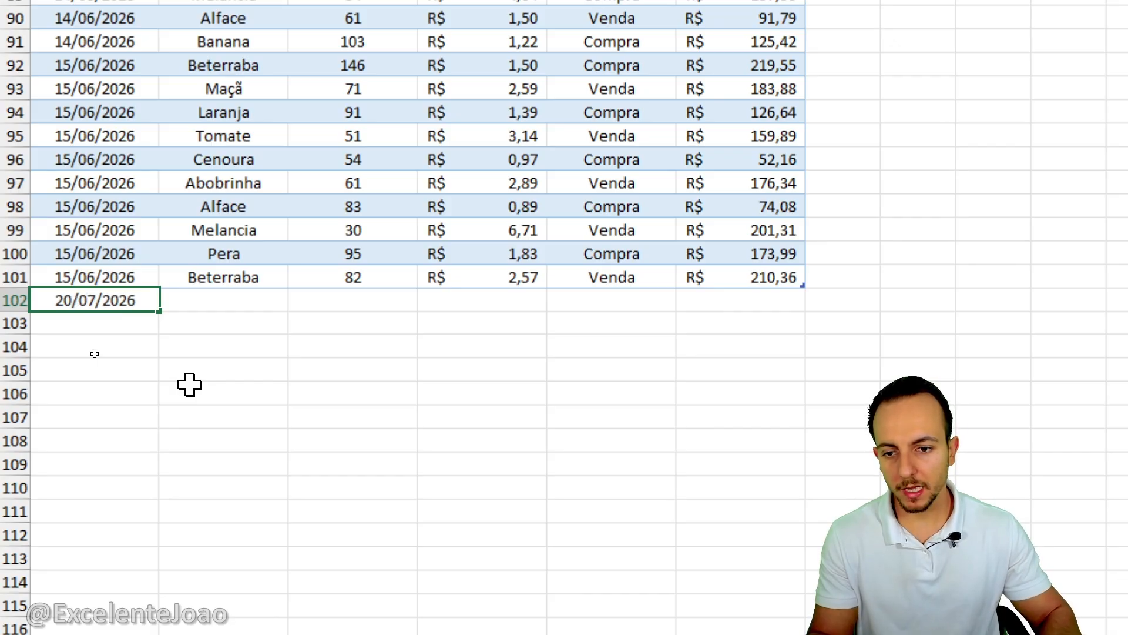
key(Return)
key(ctrl+semicolon)
key(Return)
key(ctrl+semicolon)
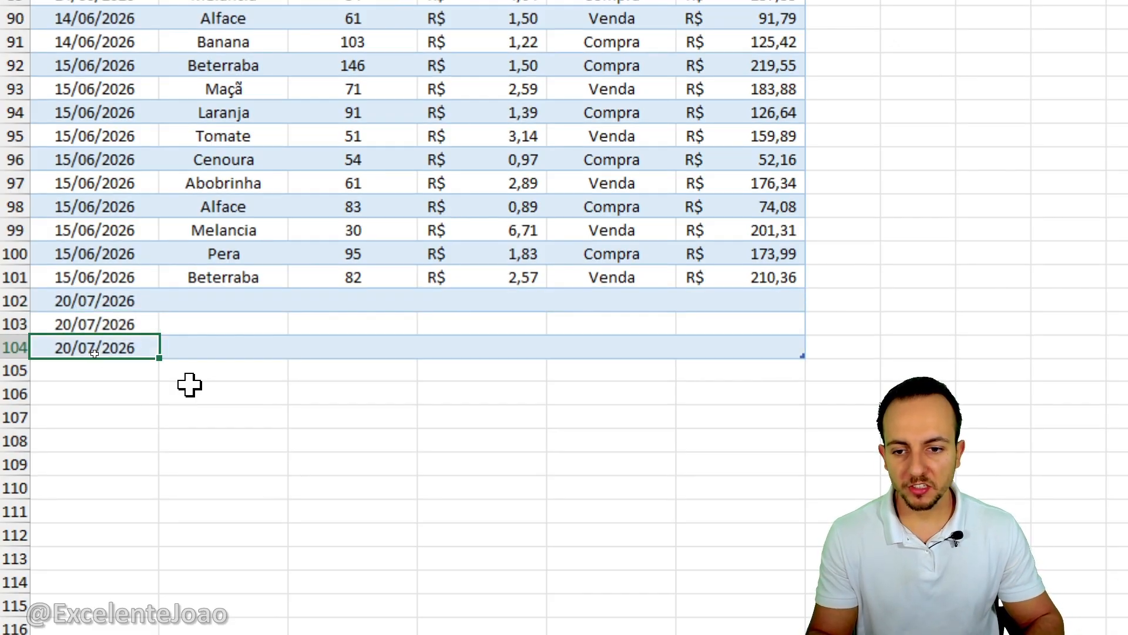
key(Return)
key(ctrl+semicolon)
key(Return)
key(ctrl+semicolon)
key(Return)
key(ctrl+semicolon)
key(Return)
key(ctrl+semicolon)
key(Return)
key(ctrl+semicolon)
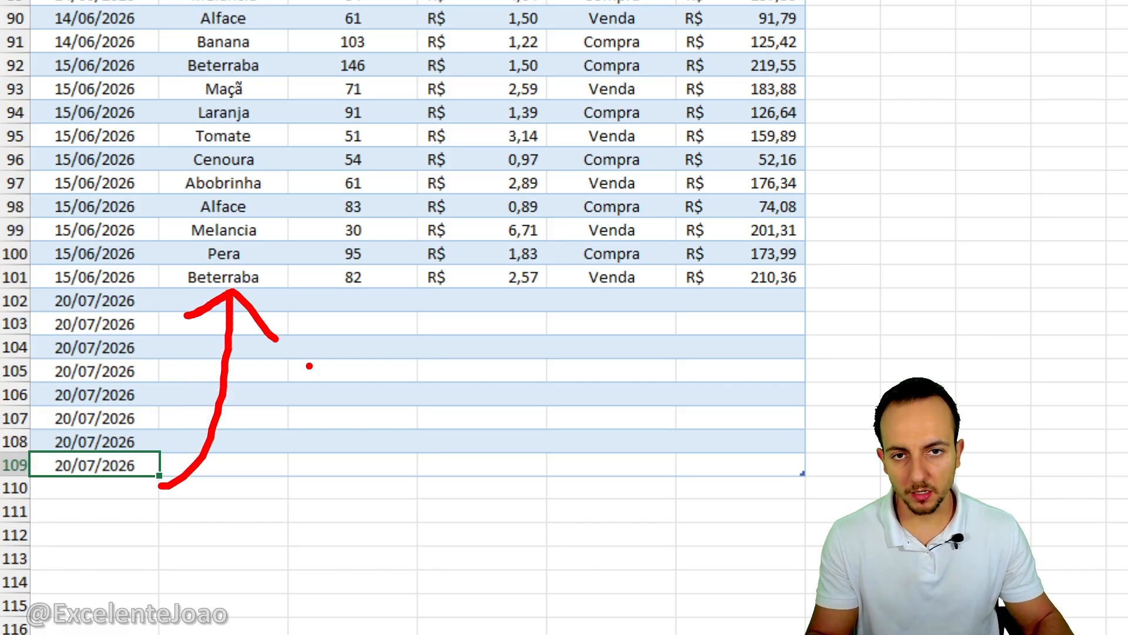
Step: Delete the test rows from row 102 down to row 110 and return to cell A1
mouse_move(15, 301)
mouse_down()
mouse_move(47, 476)
mouse_move(82, 485)
mouse_up()
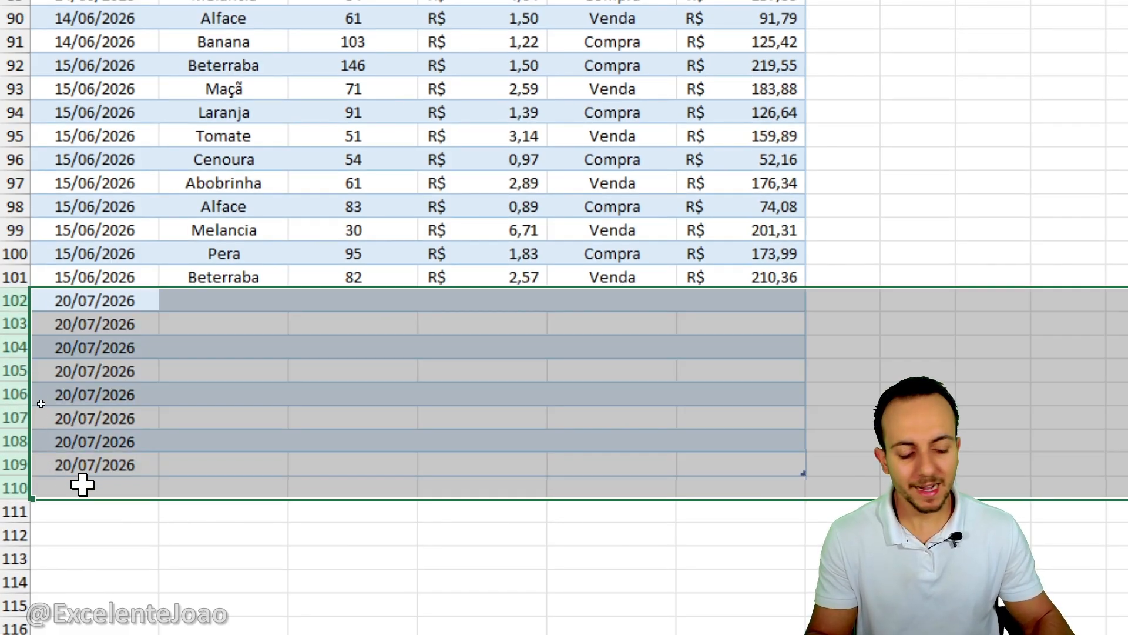
key(ctrl+minus)
key(Up)
key(ctrl+Home)
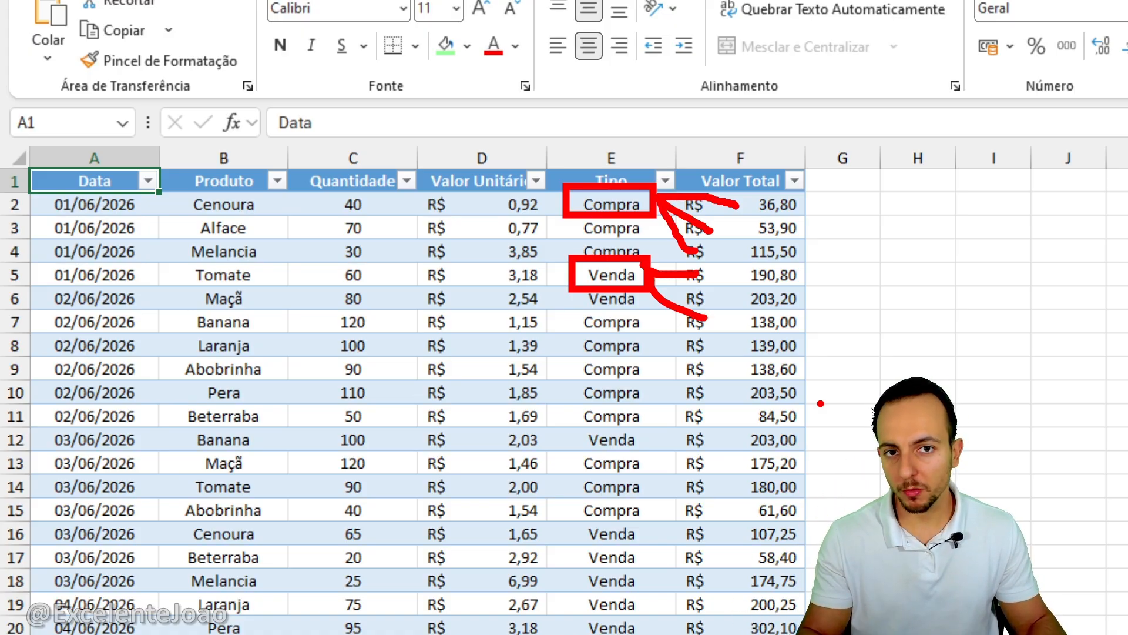
key(Escape)
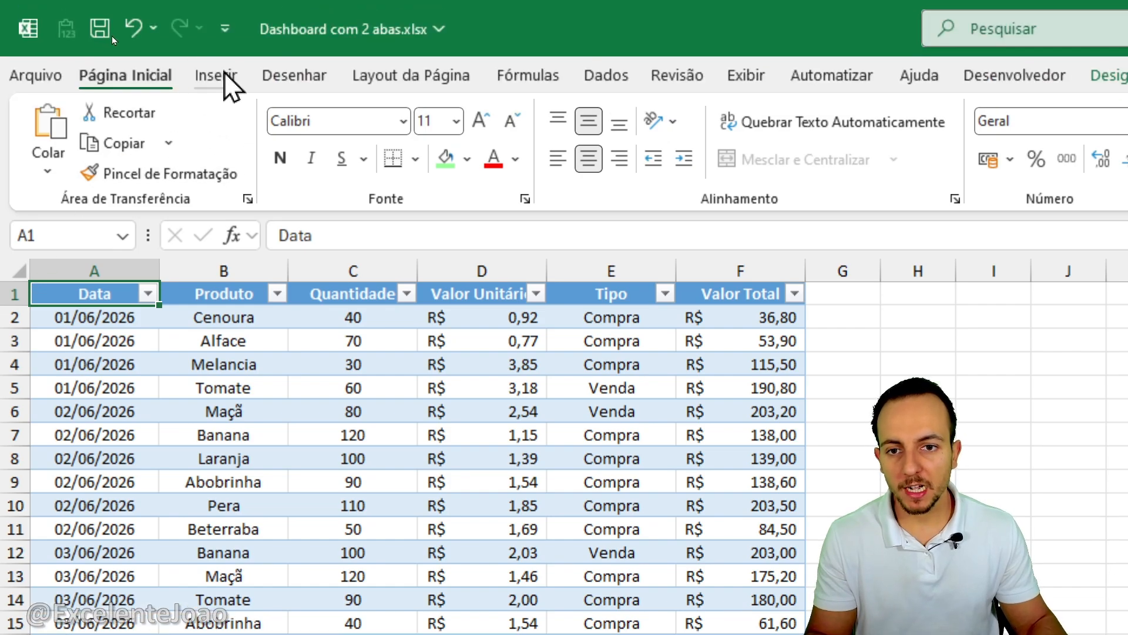
Step: Start a PivotTable based on Tabela1 and choose an existing worksheet (Planilha Existente) as its destination
click(225, 75)
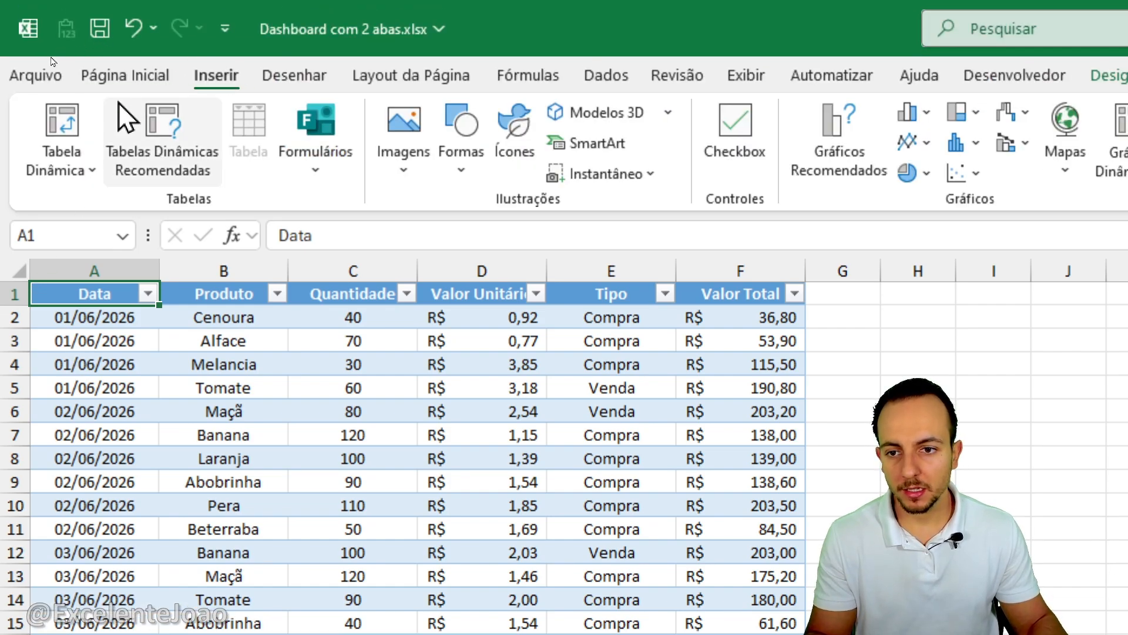
click(62, 126)
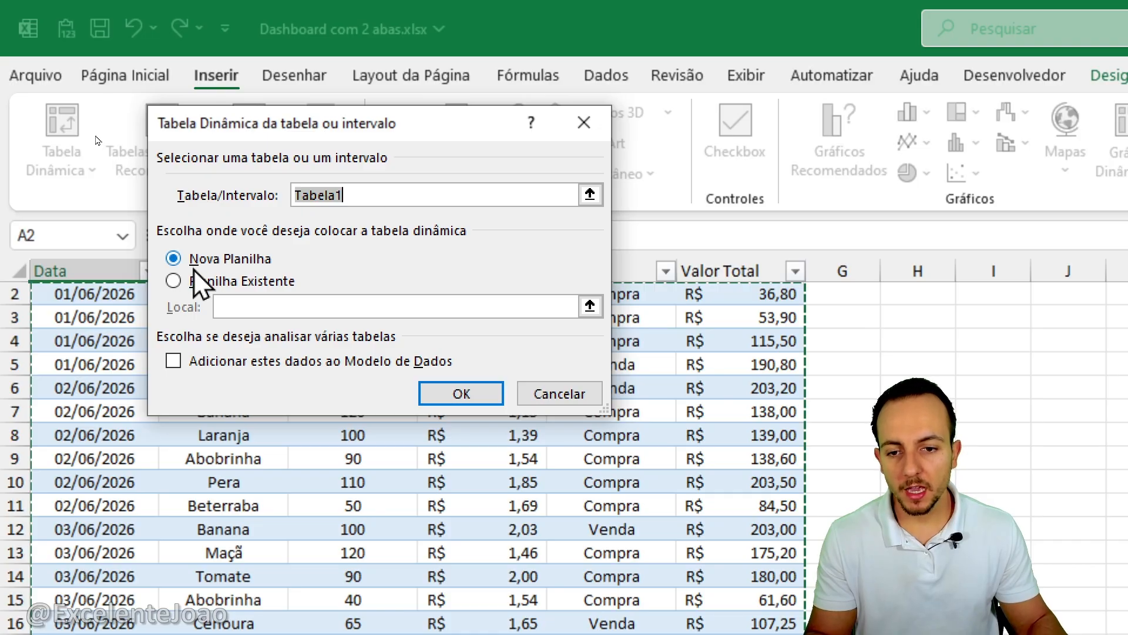
key(ctrl+2)
mouse_move(154, 268)
mouse_down()
mouse_move(303, 297)
mouse_move(344, 263)
mouse_up()
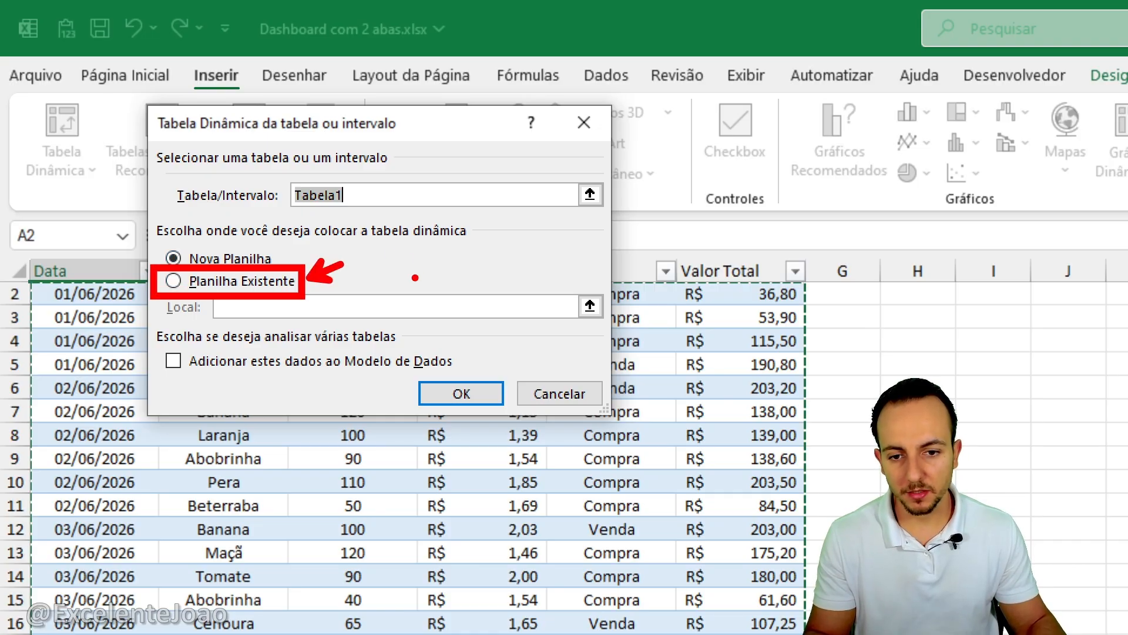
key(Escape)
click(174, 281)
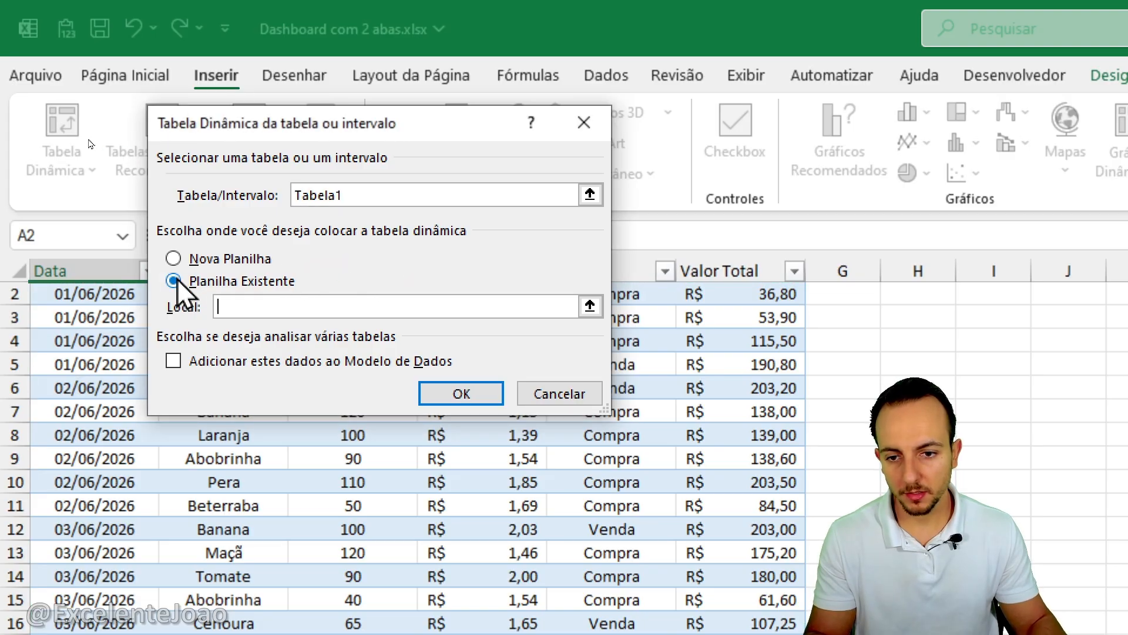
Step: Set the PivotTable's location to cell D3 of the DASHBOARD 1 sheet and create it
click(590, 305)
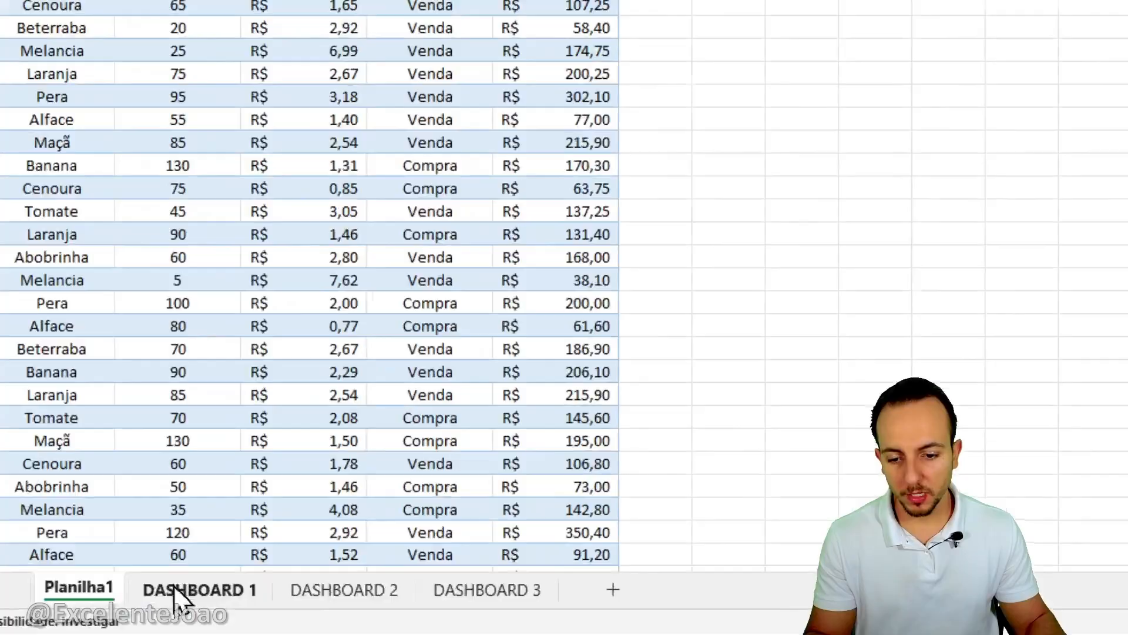
click(265, 614)
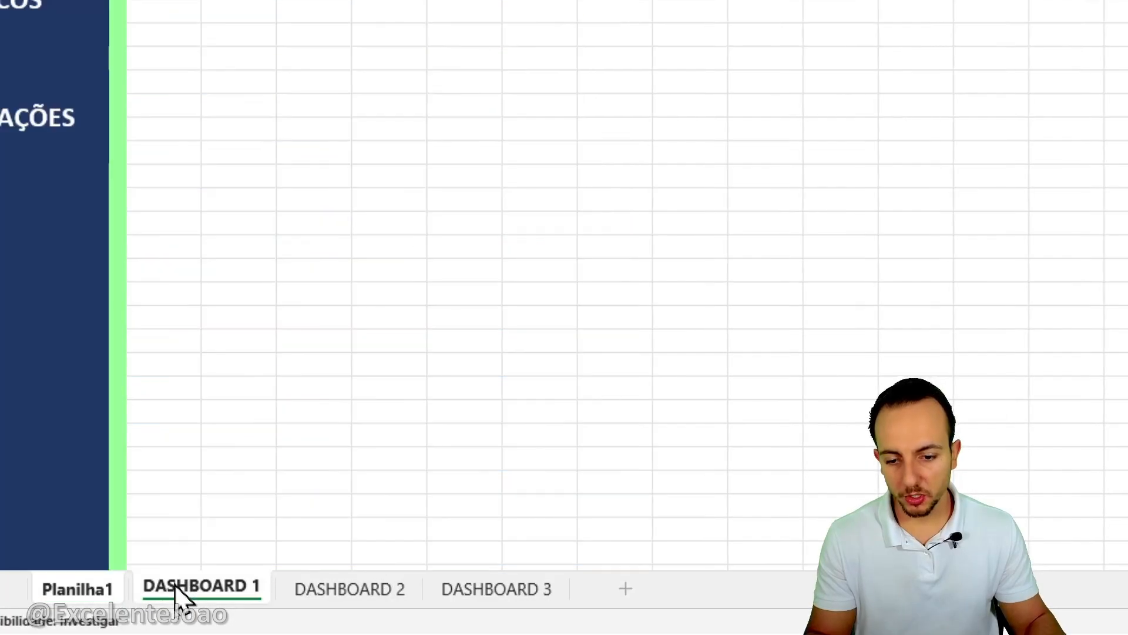
drag(136, 65, 352, 135)
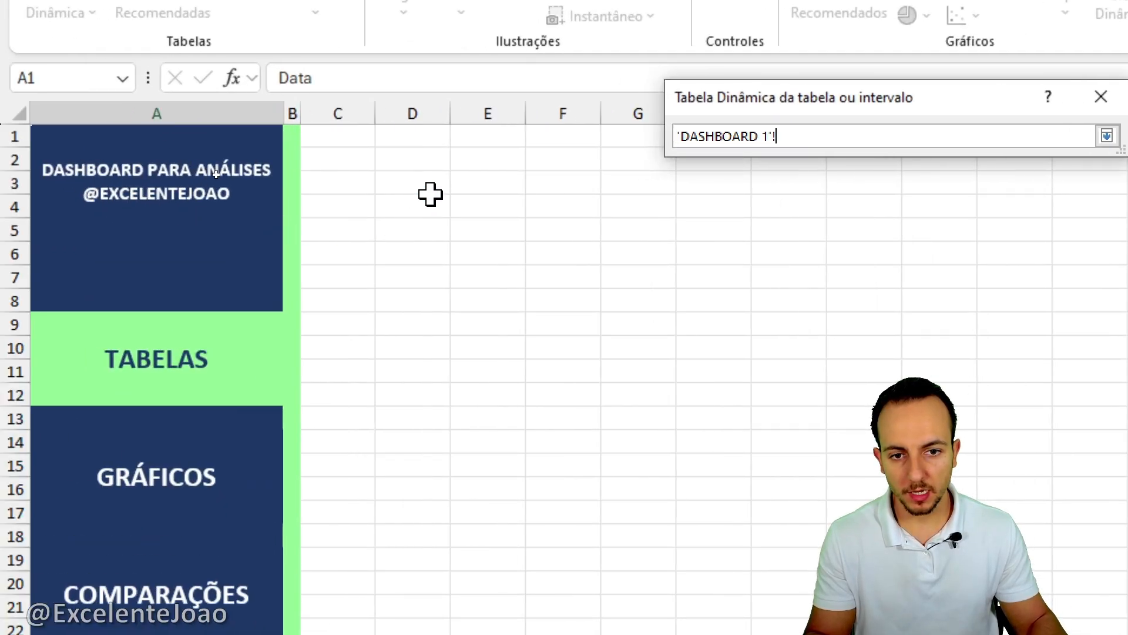
click(431, 190)
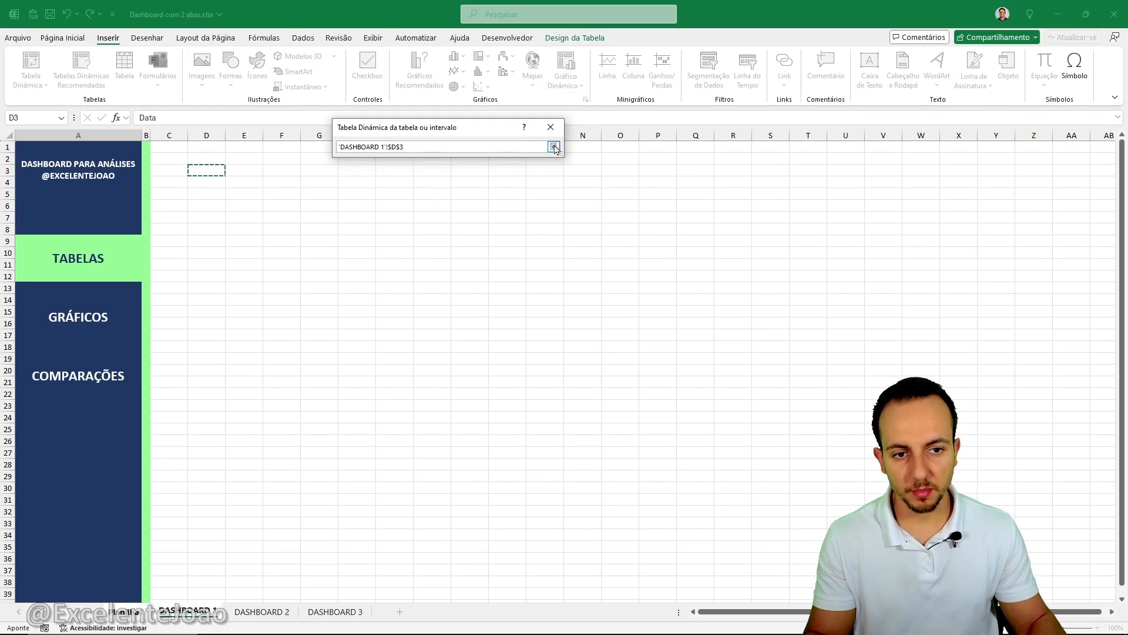
click(1108, 135)
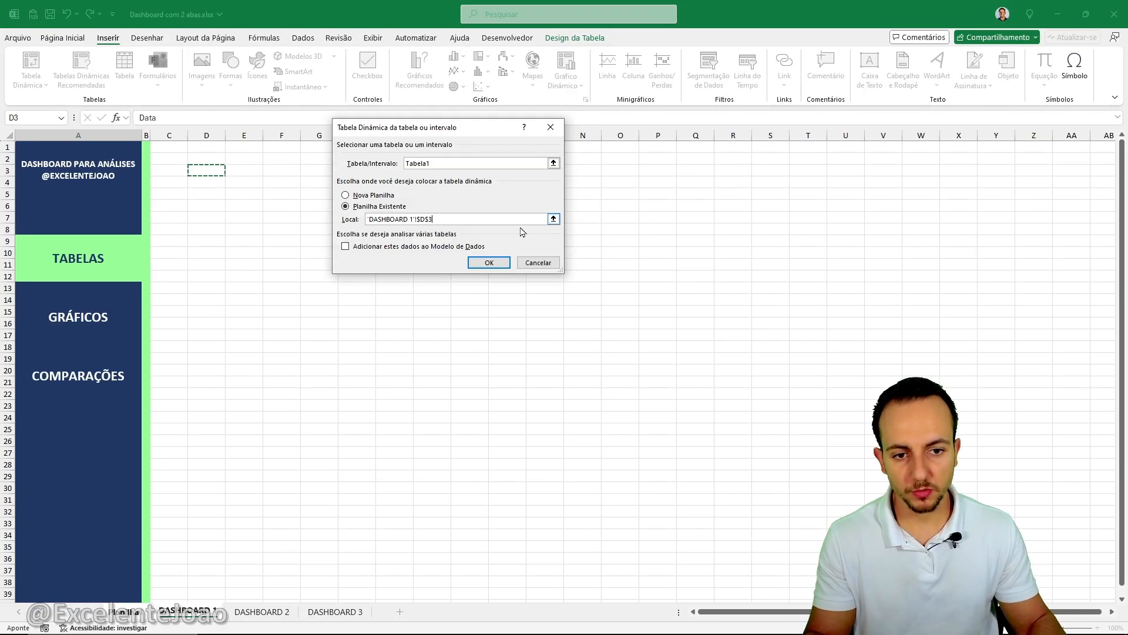
click(503, 262)
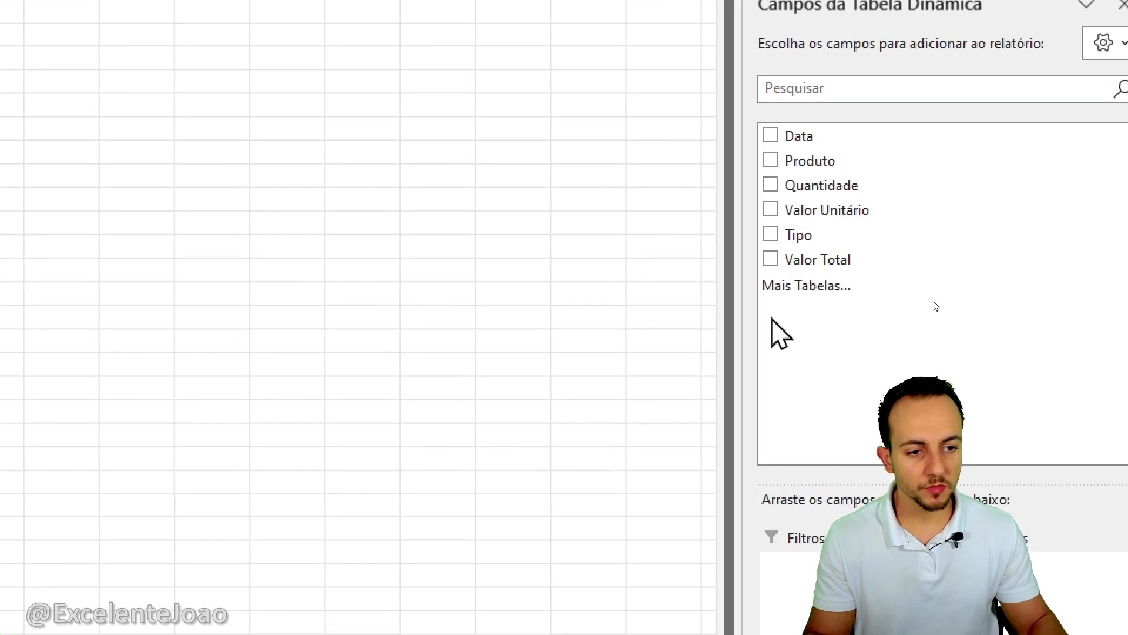
Step: Widen the PivotTable fields pane and review its Filtros, Linhas, Colunas and Valores areas
drag(744, 322, 476, 322)
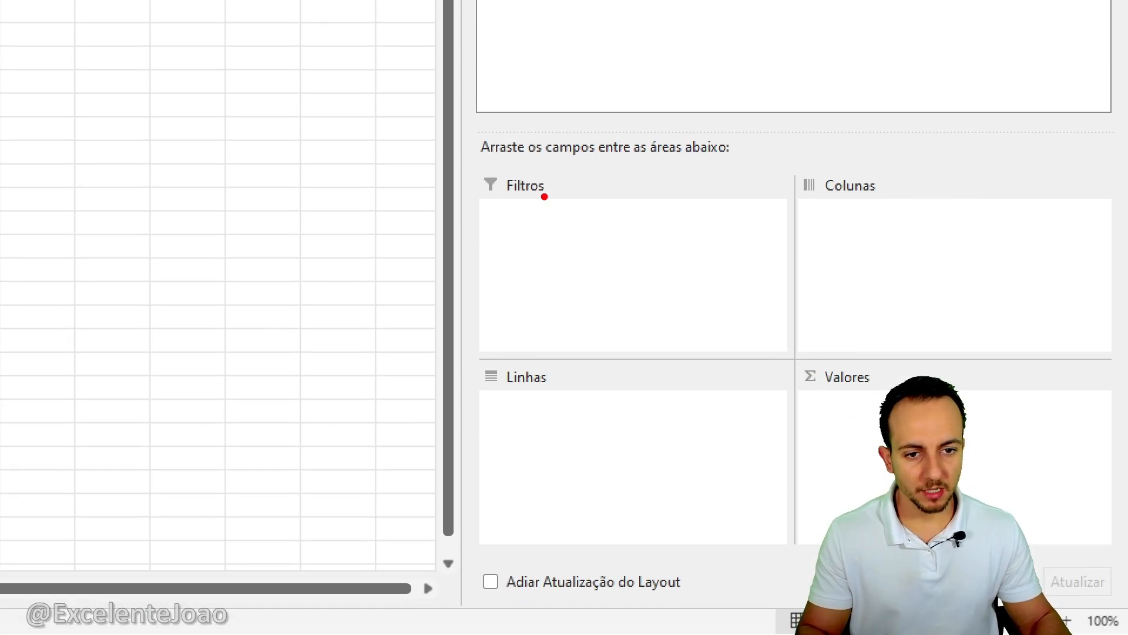
drag(567, 178, 527, 223)
drag(560, 369, 640, 429)
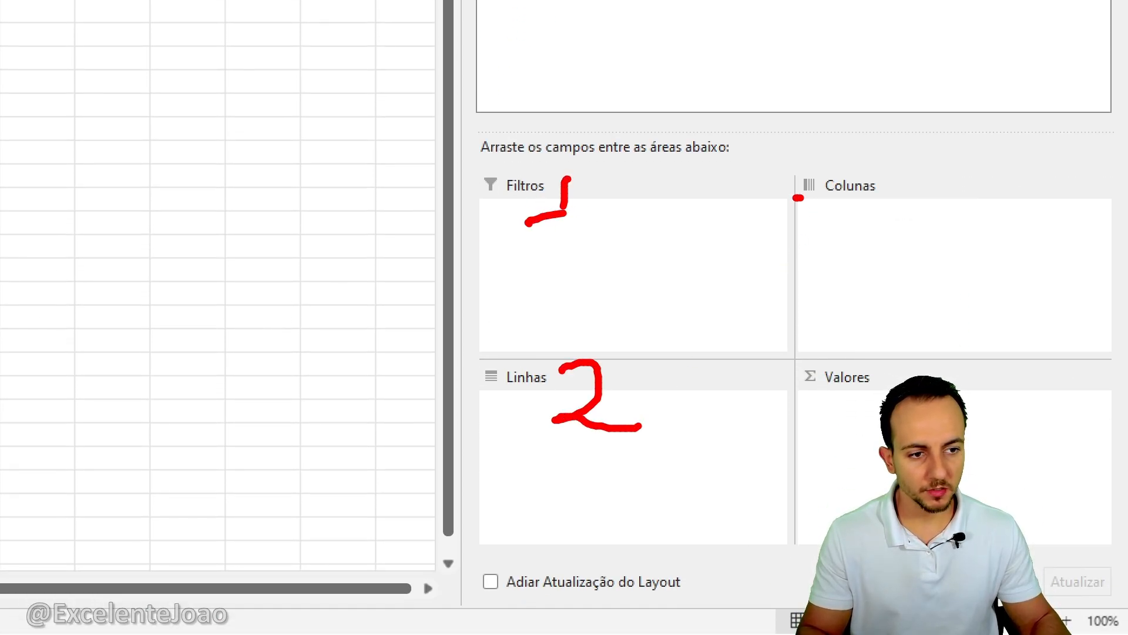
drag(795, 197, 760, 252)
mouse_move(771, 354)
mouse_down()
mouse_move(786, 404)
mouse_move(775, 429)
mouse_up()
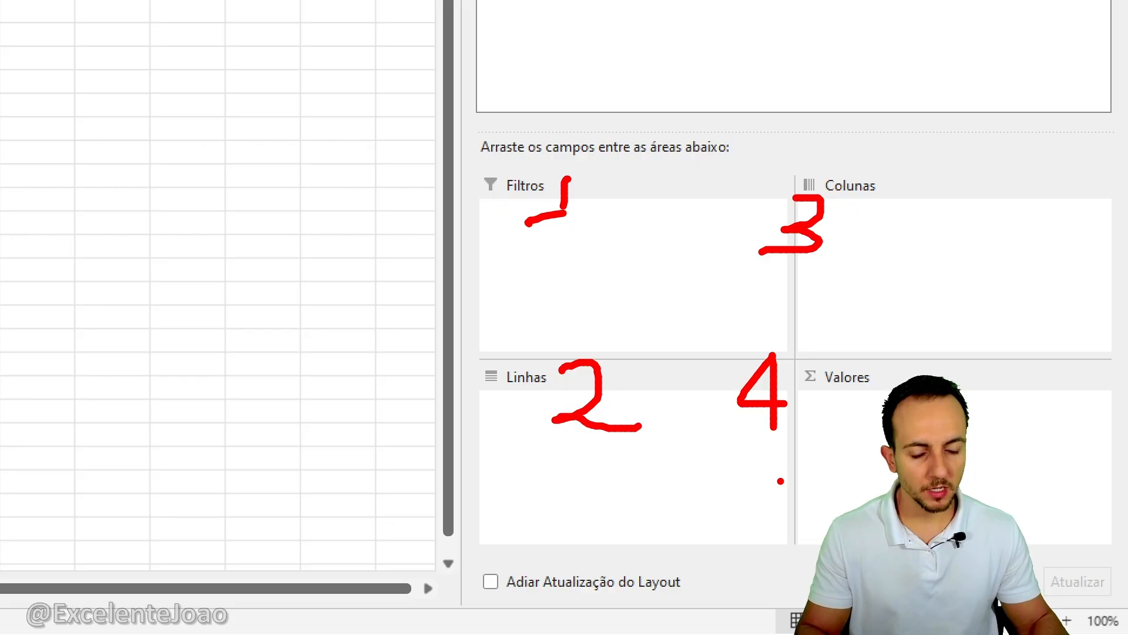
key(Escape)
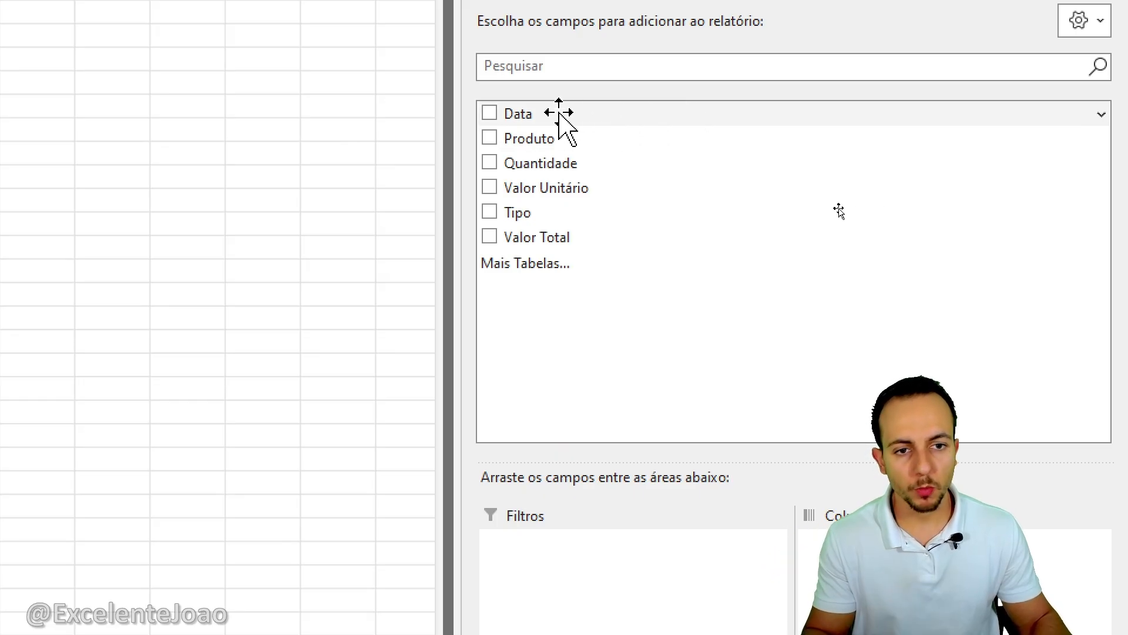
Step: Add the Data field to the PivotTable's Linhas area
key(ctrl+2)
mouse_move(461, 93)
mouse_down()
mouse_move(554, 139)
mouse_move(574, 277)
mouse_move(582, 634)
mouse_up()
key(Escape)
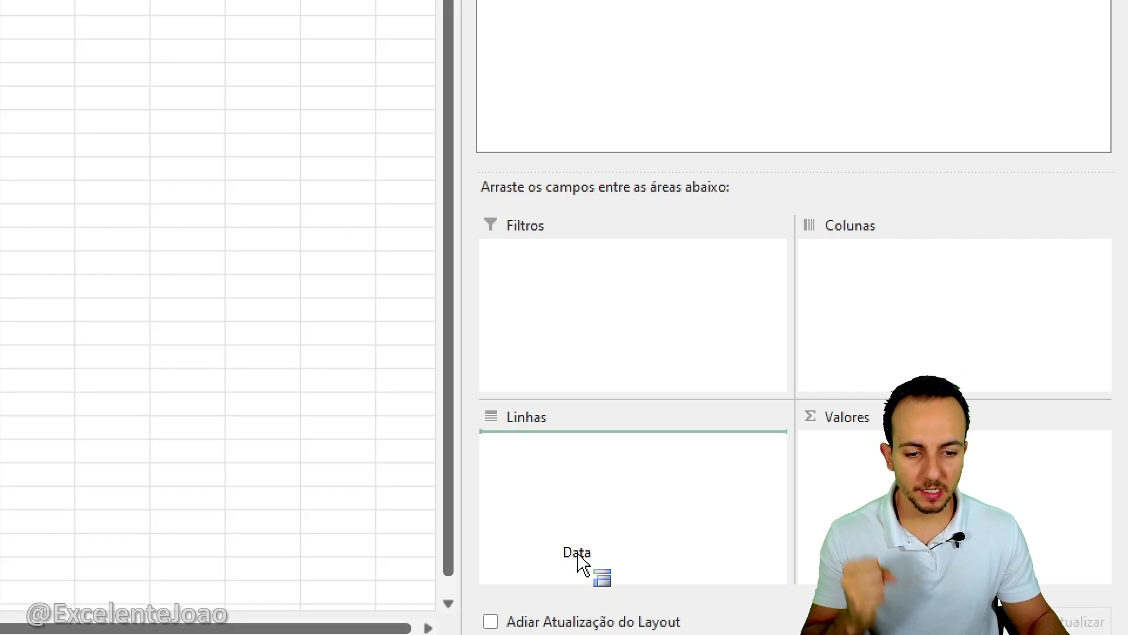
drag(582, 564, 584, 559)
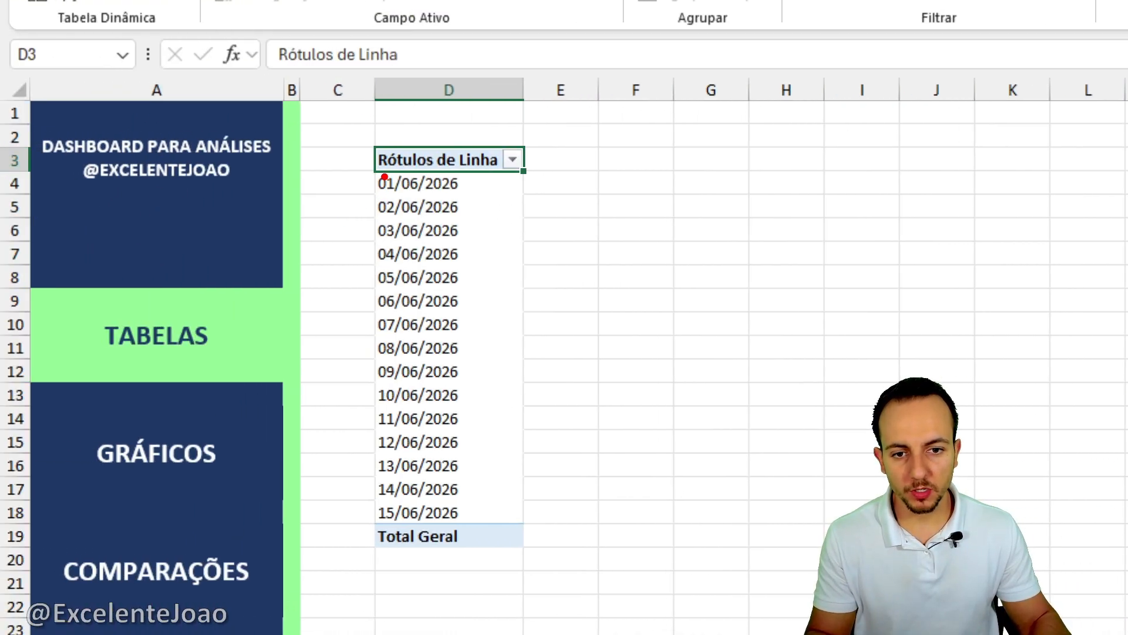
Step: Compare the PivotTable's date rows with the dates in the Planilha1 table, such as 11/06/2026, and return to DASHBOARD 1
mouse_move(384, 177)
mouse_down()
mouse_move(356, 329)
mouse_move(368, 517)
mouse_move(416, 540)
mouse_up()
key(e)
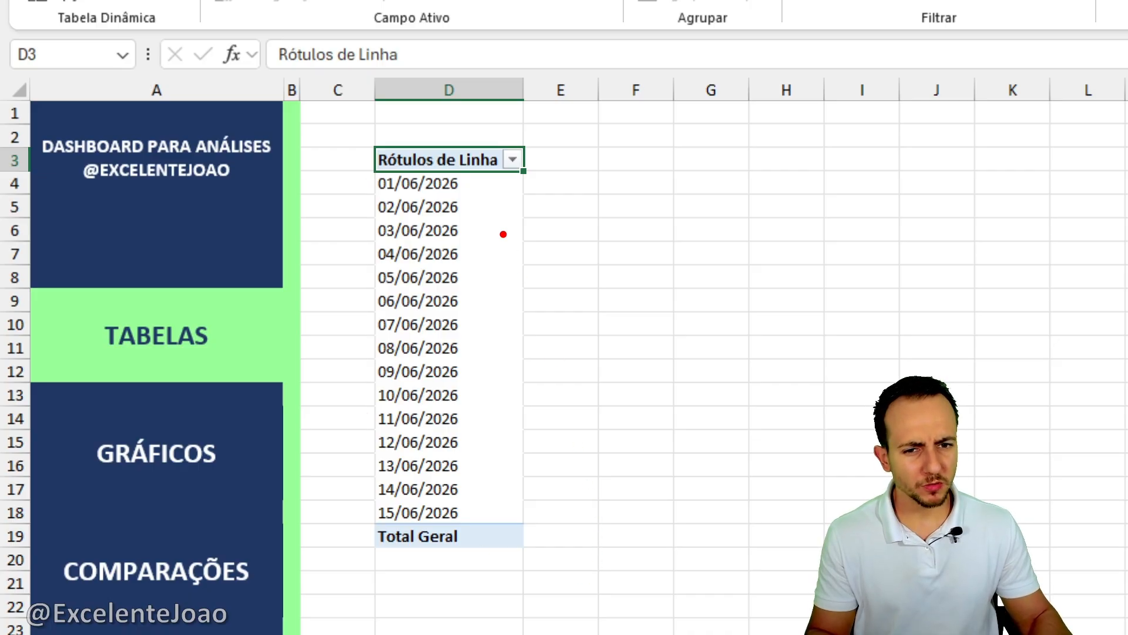
mouse_move(367, 174)
mouse_down()
mouse_move(382, 187)
mouse_move(477, 529)
mouse_up()
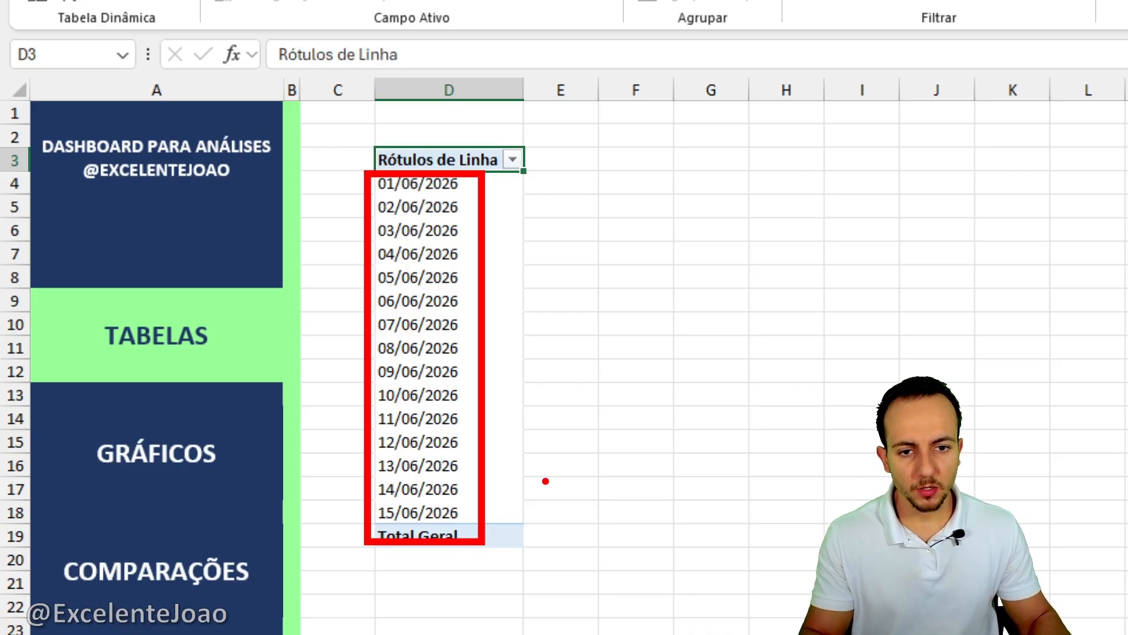
key(e)
click(127, 612)
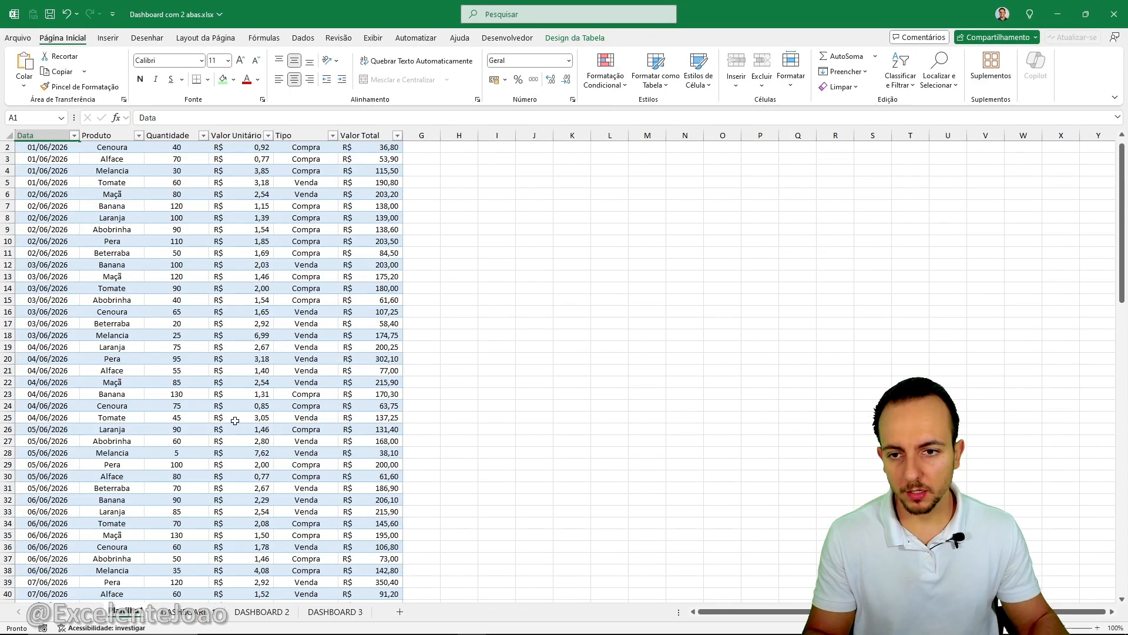
scroll(301, 325, down, 12)
scroll(301, 325, down, 3)
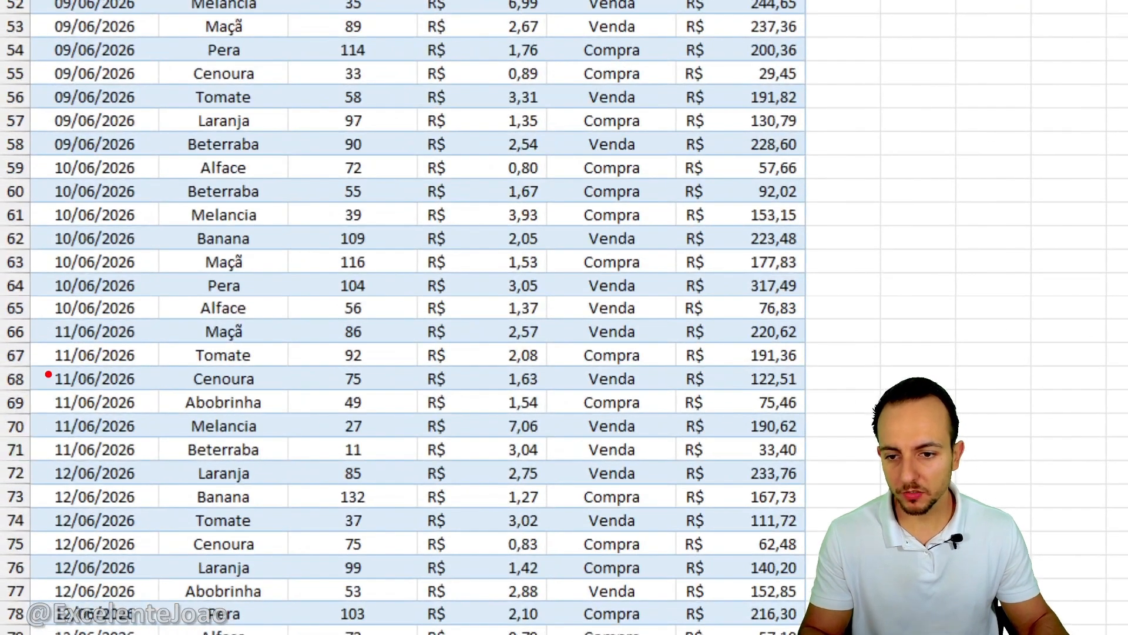
drag(37, 314, 145, 464)
drag(156, 414, 223, 377)
key(Escape)
scroll(189, 401, up, 15)
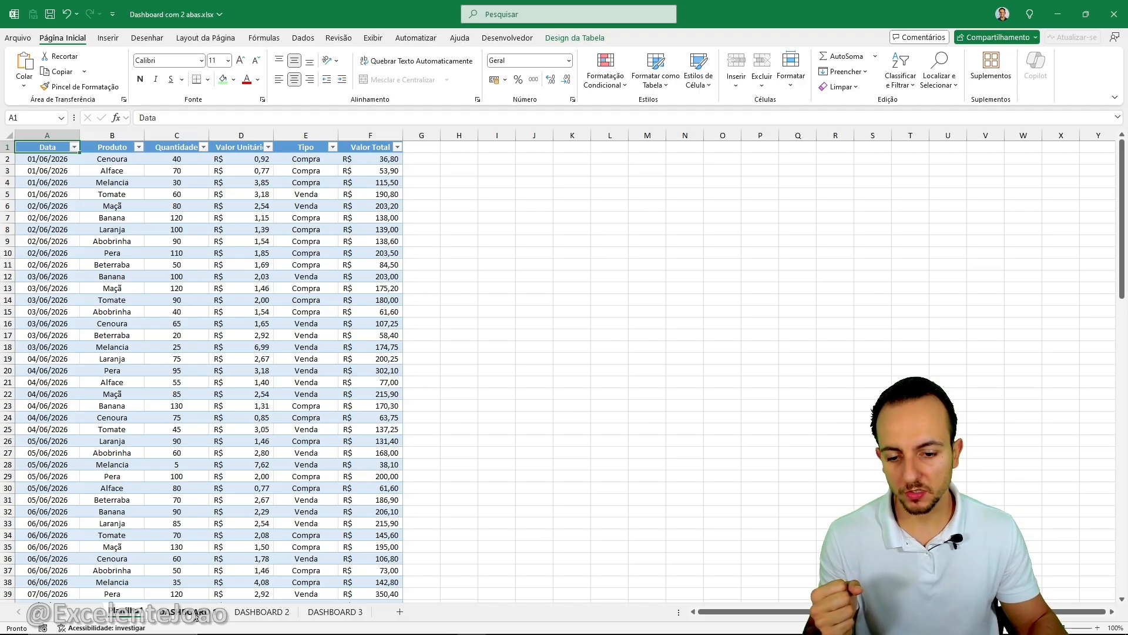
click(191, 612)
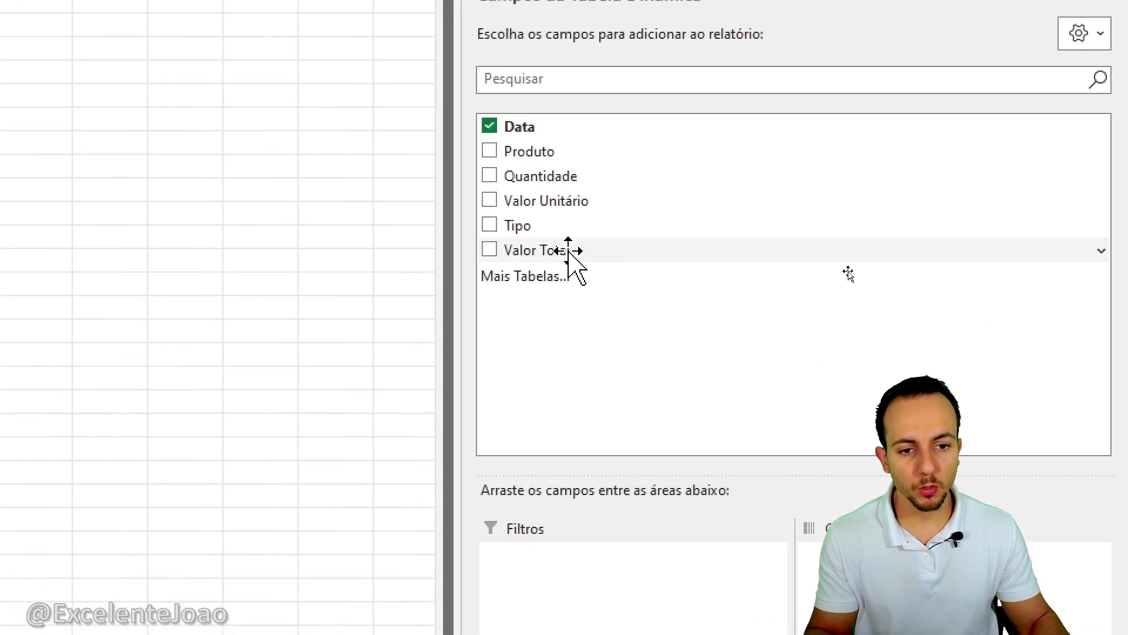
Step: Add the Valor Total field to the PivotTable's Valores area as a sum per date
drag(531, 247, 1022, 632)
drag(1023, 531, 1024, 552)
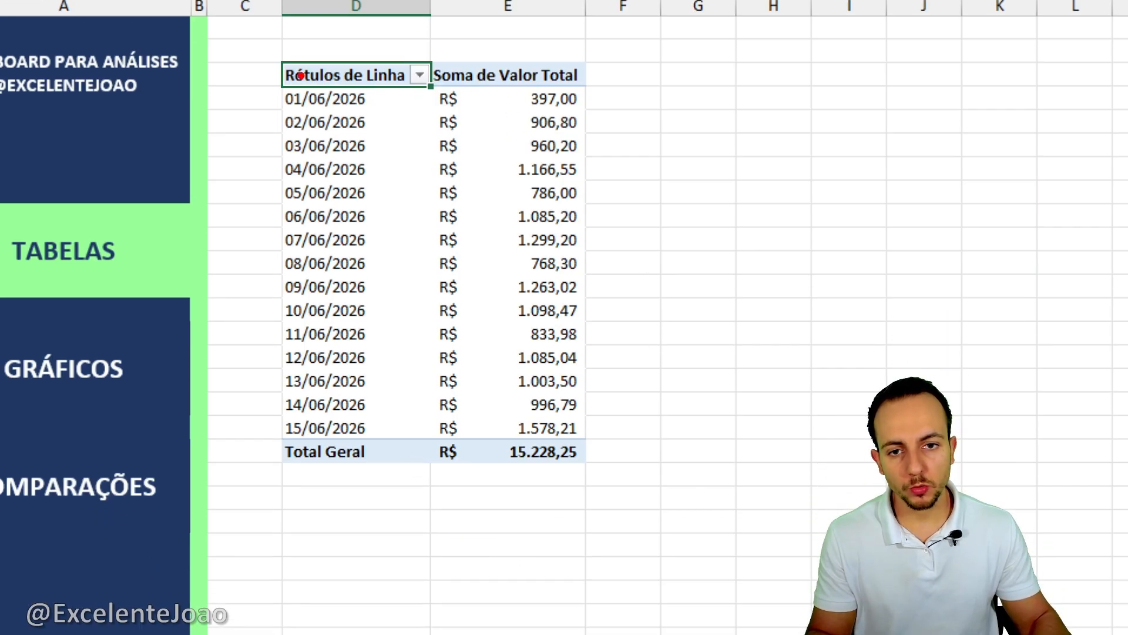
mouse_move(262, 79)
mouse_down()
mouse_move(515, 259)
mouse_move(605, 439)
mouse_move(604, 476)
mouse_up()
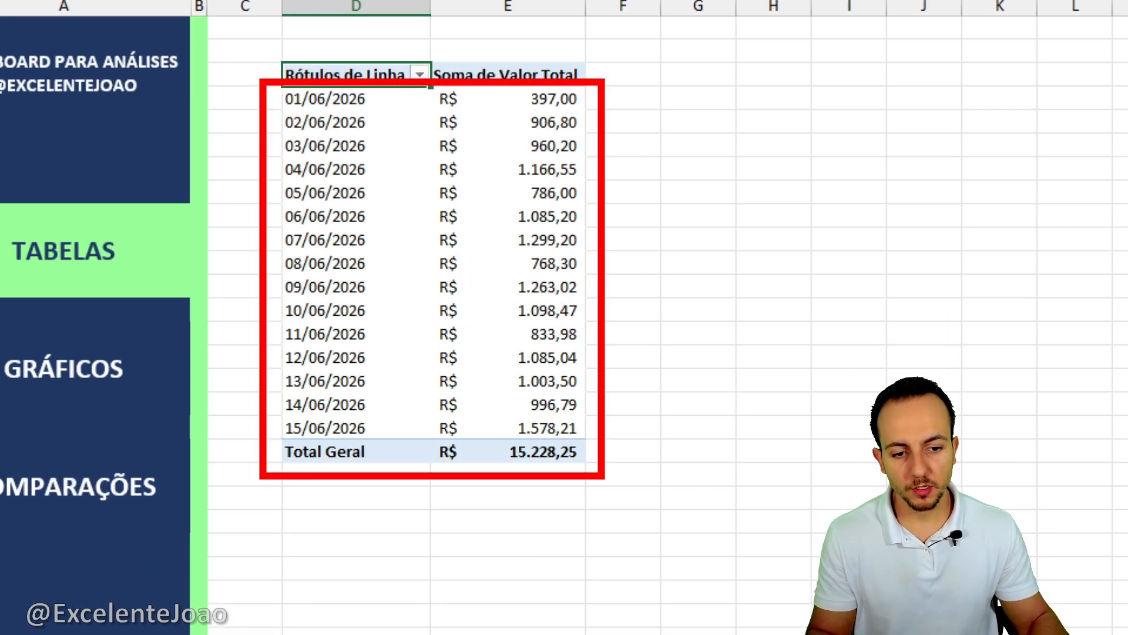
drag(611, 437, 658, 467)
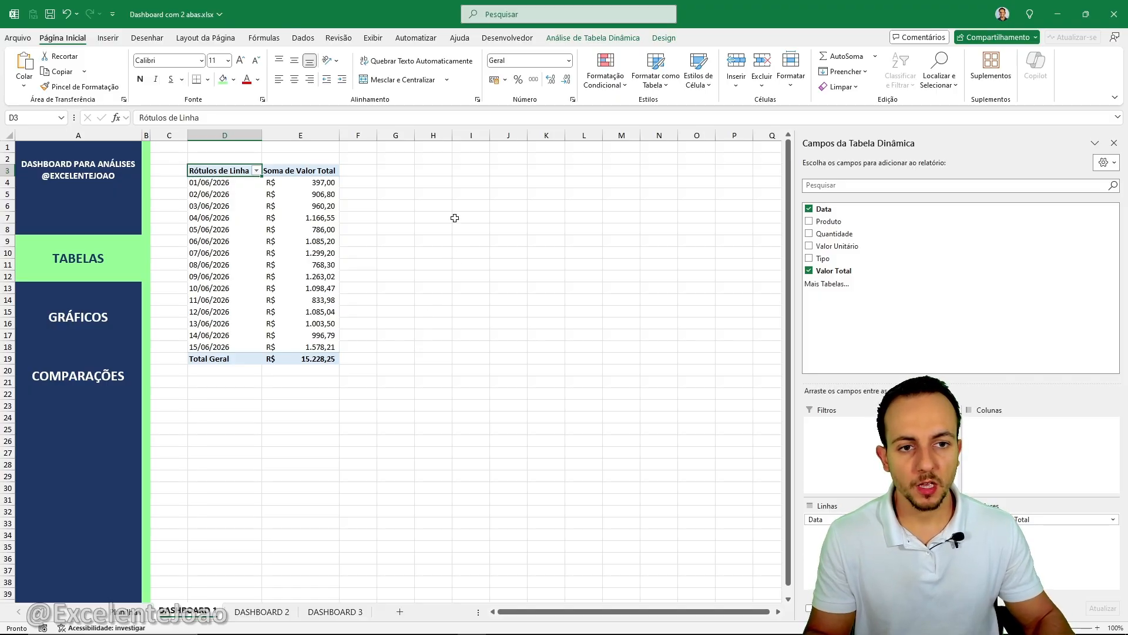
Step: Refresh all the workbook's PivotTables with Atualizar Tudo, starting from a value cell of the DASHBOARD 1 PivotTable
click(281, 218)
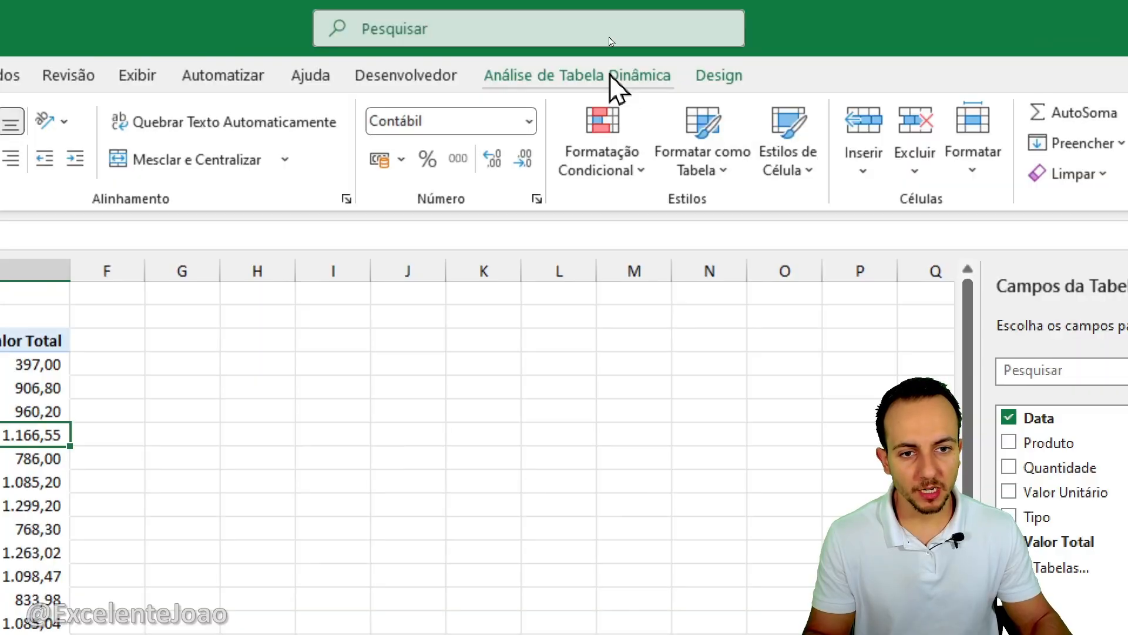
click(610, 75)
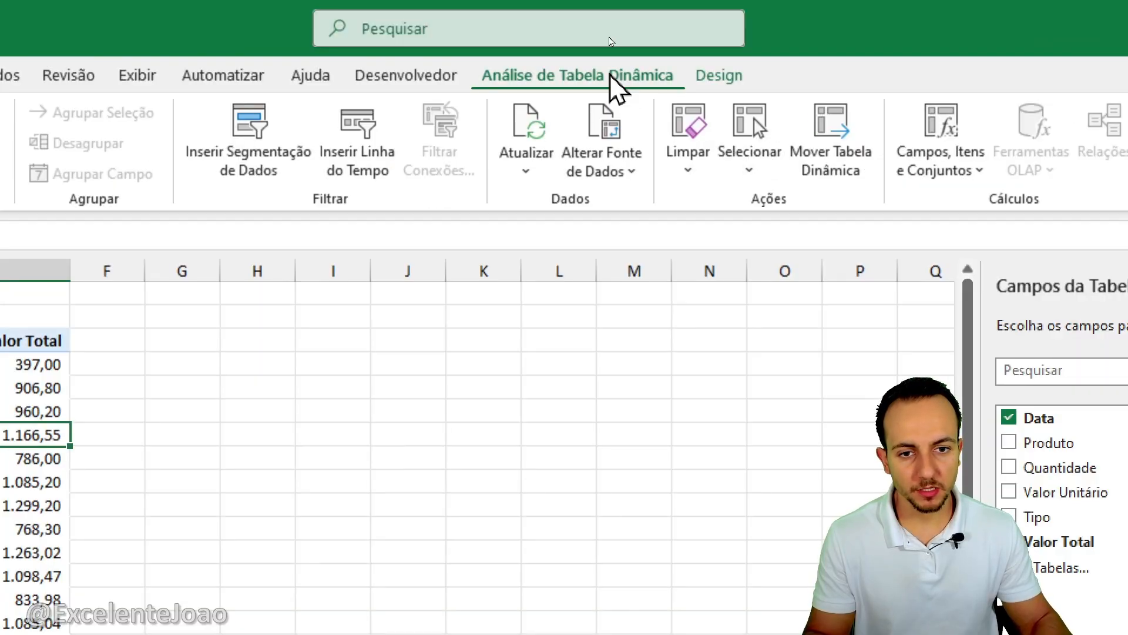
click(525, 174)
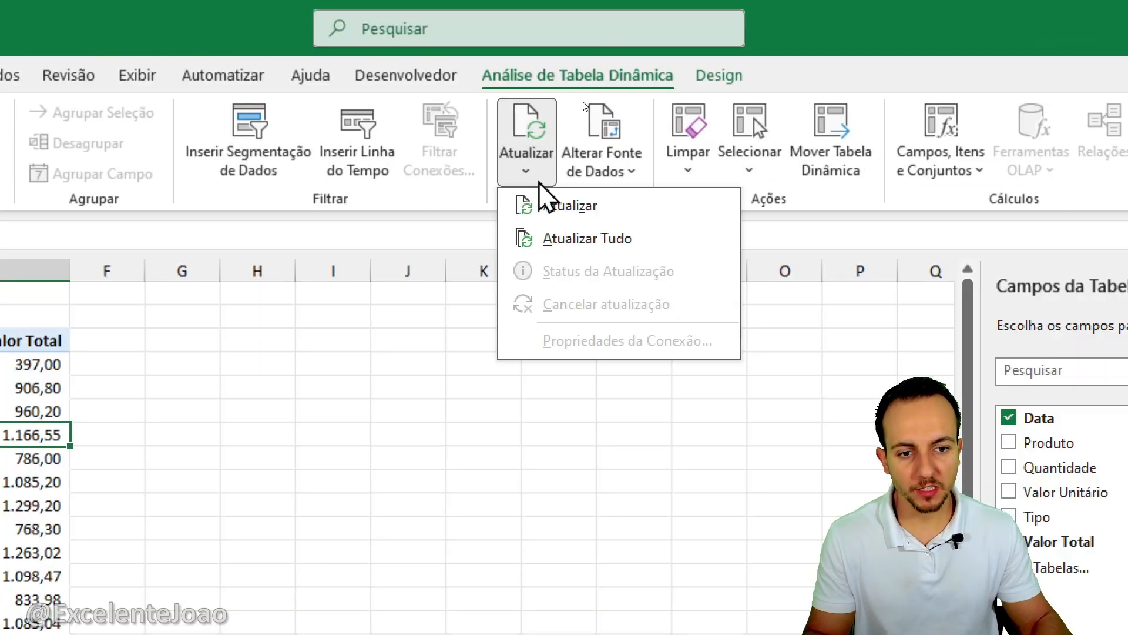
click(589, 238)
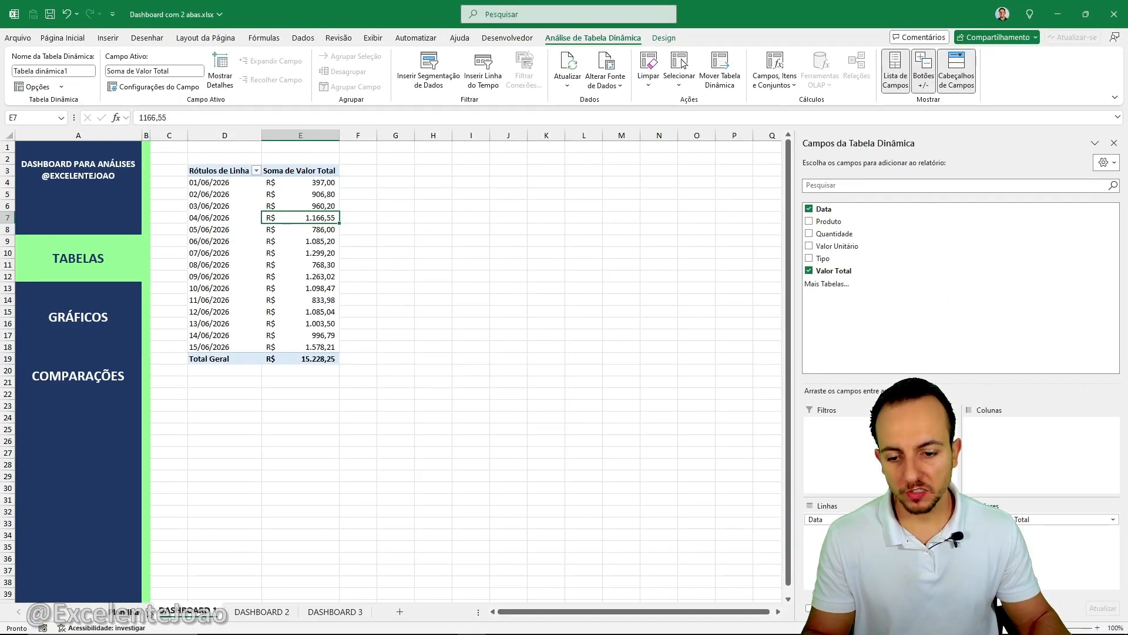
Step: View the Planilha1 source table and return to the DASHBOARD 1 sheet
click(124, 611)
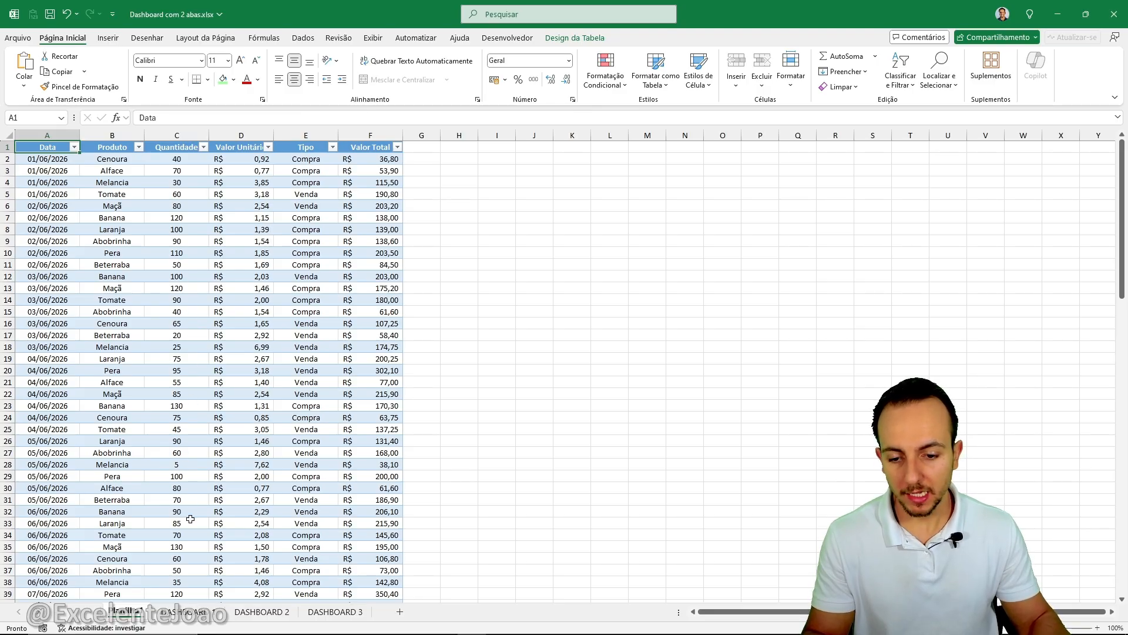
click(185, 612)
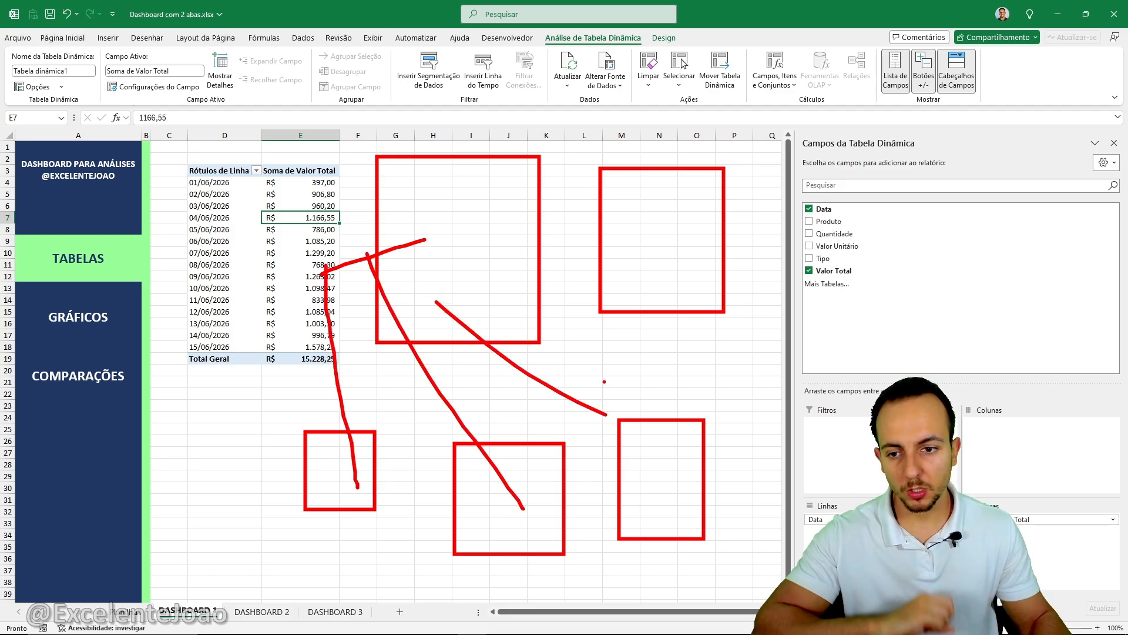
click(112, 321)
click(110, 360)
click(109, 315)
click(109, 288)
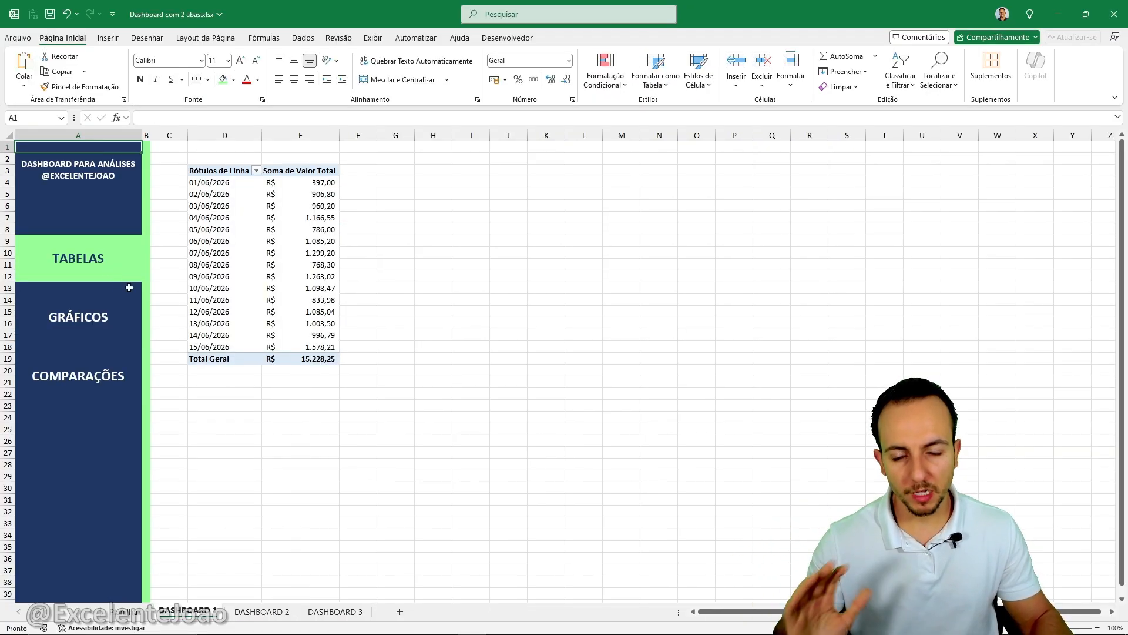
Step: Examine the PivotTable's date rows and the Valor Total sum beside each date
click(304, 287)
click(306, 276)
click(242, 227)
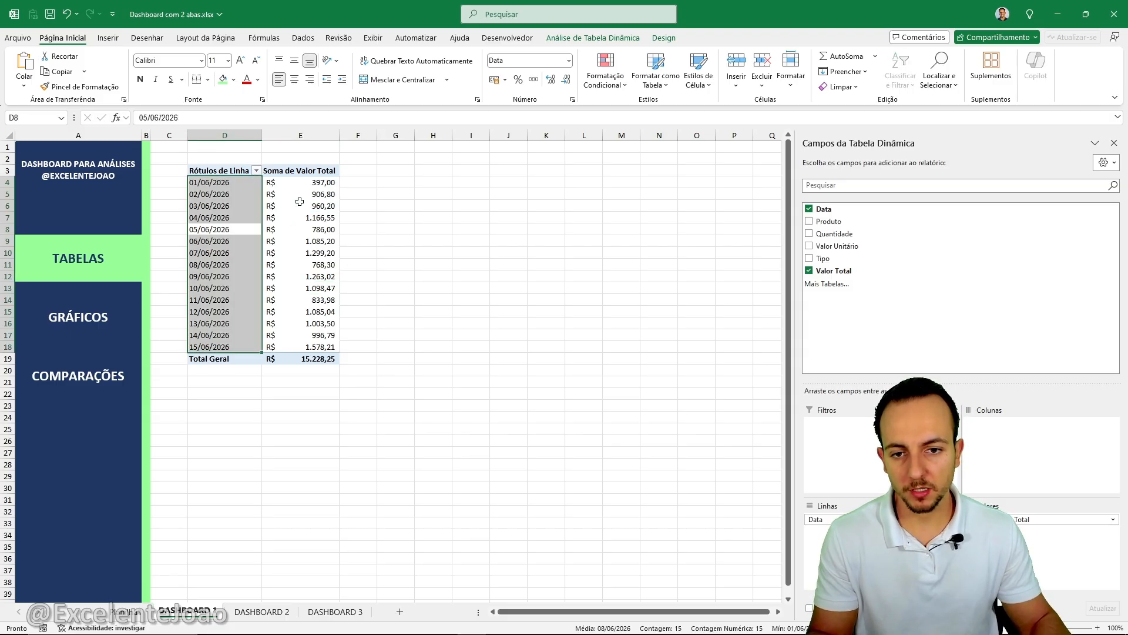
click(299, 204)
click(298, 276)
click(249, 255)
click(305, 218)
click(312, 273)
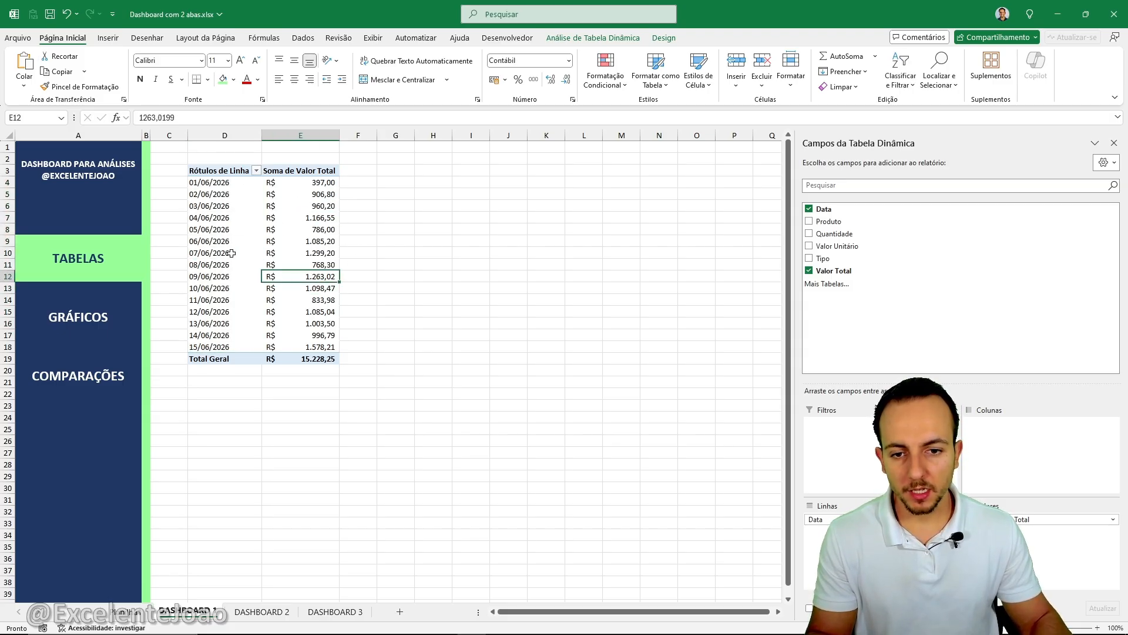
Step: Add the Tipo field to the PivotTable's Colunas area to split the sums into Compra and Venda
click(231, 251)
click(327, 218)
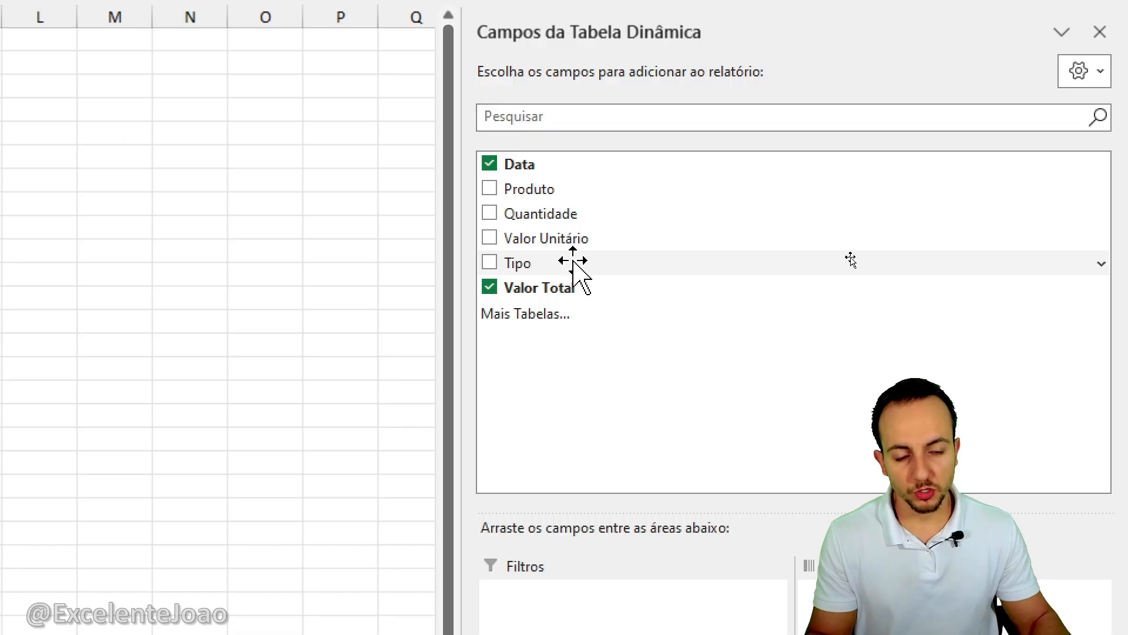
drag(559, 262, 582, 634)
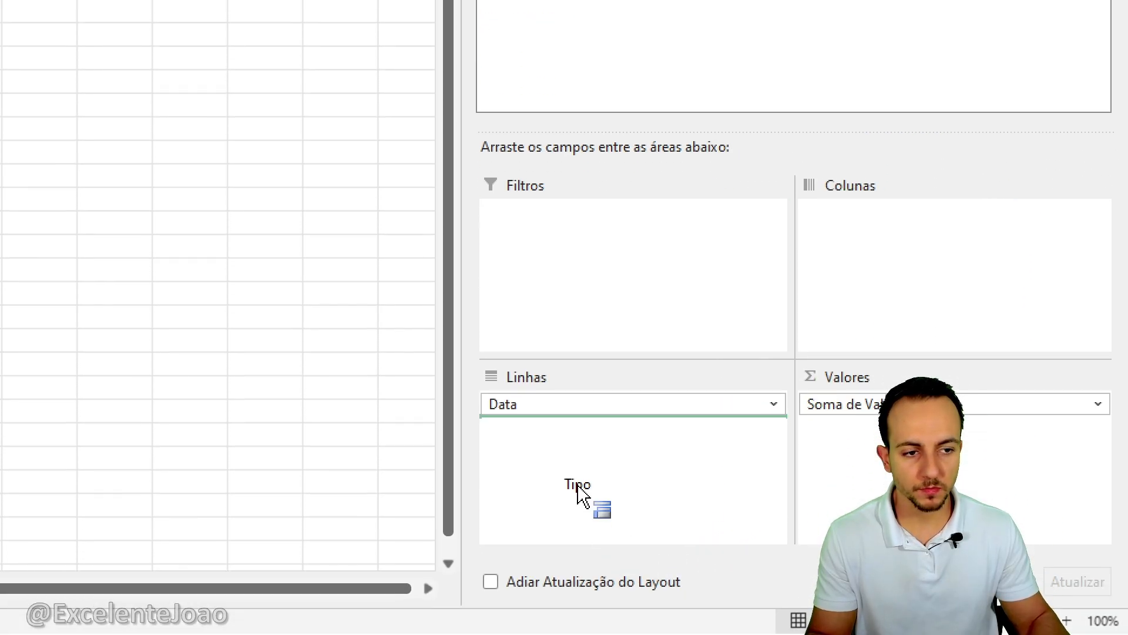
drag(581, 494, 930, 288)
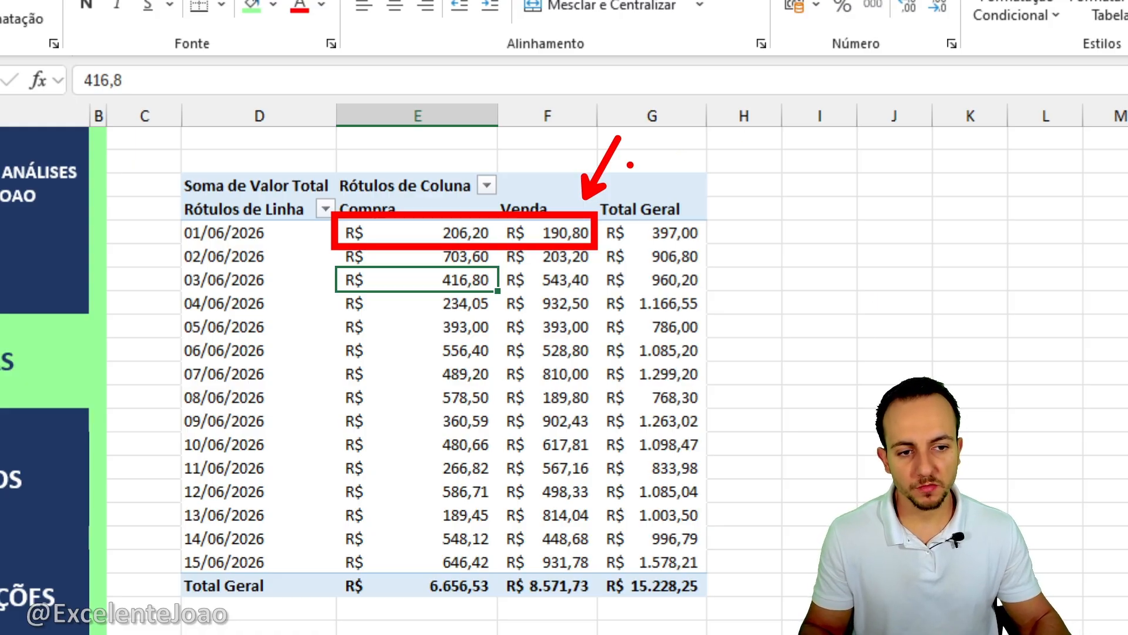
drag(639, 164, 644, 625)
drag(699, 592, 367, 583)
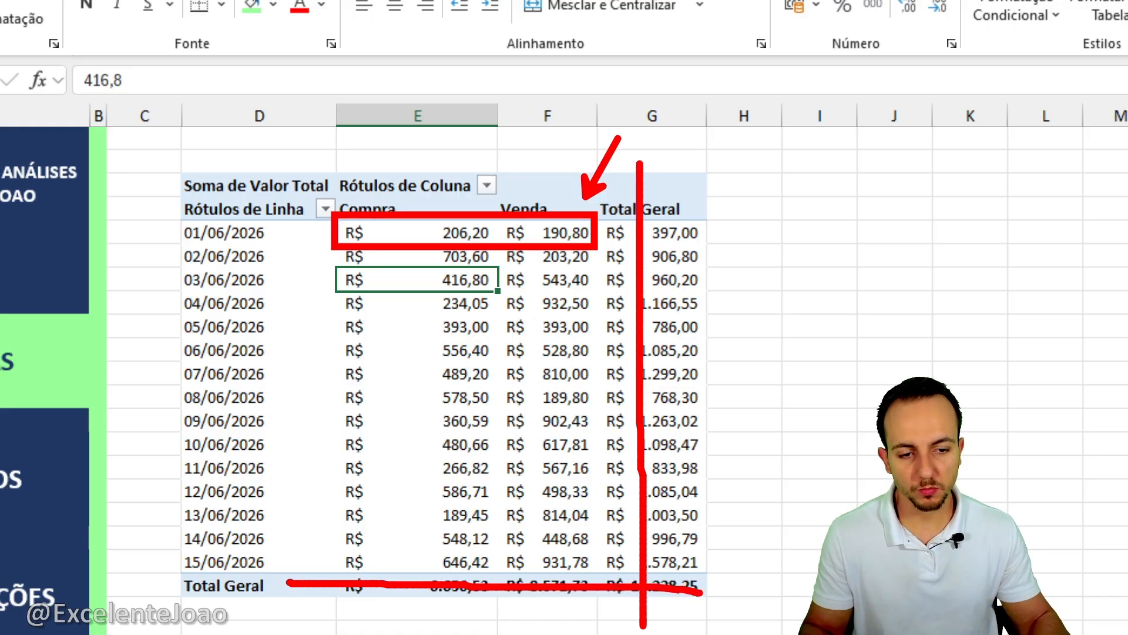
key(Escape)
Step: Hide the Total Geral column by turning off Mostrar totais gerais das linhas in the PivotTable options
click(650, 114)
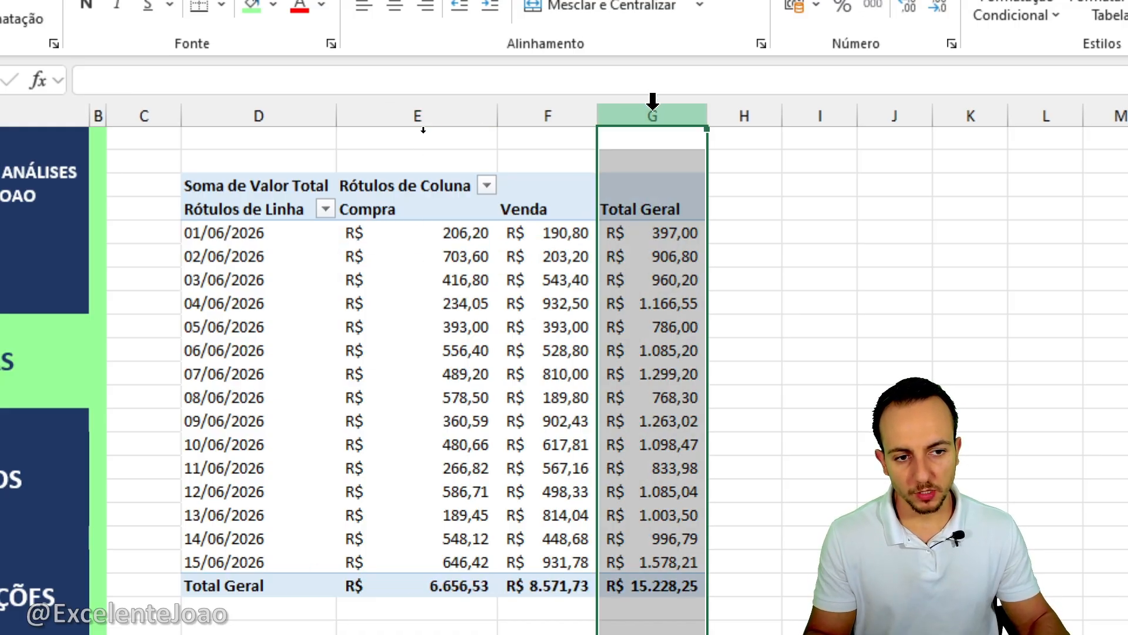
click(438, 257)
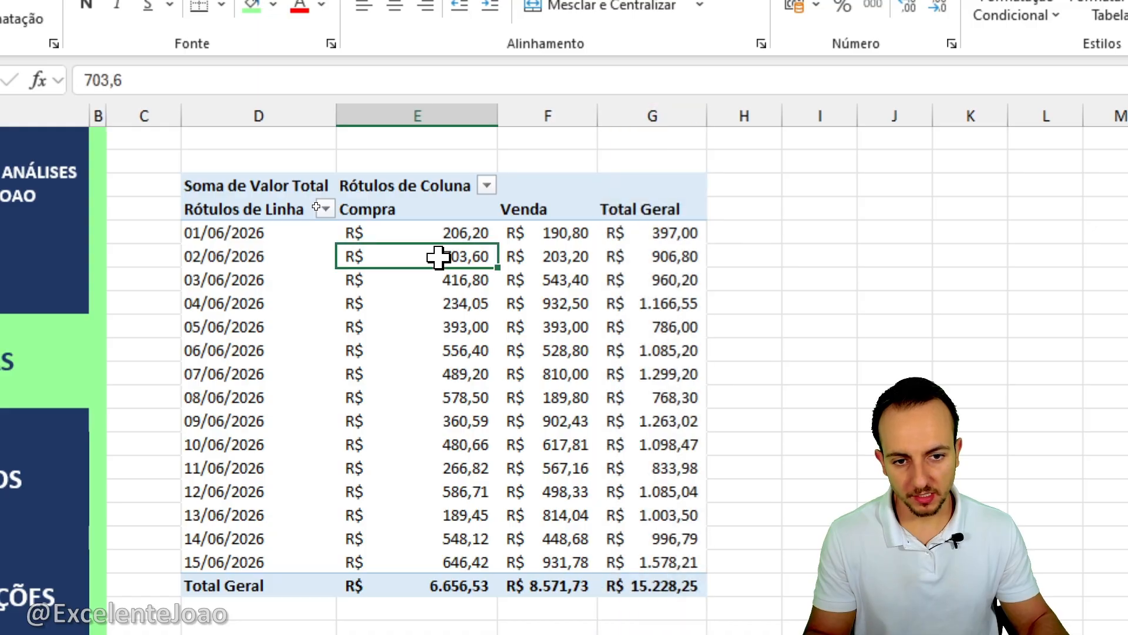
right_click(440, 258)
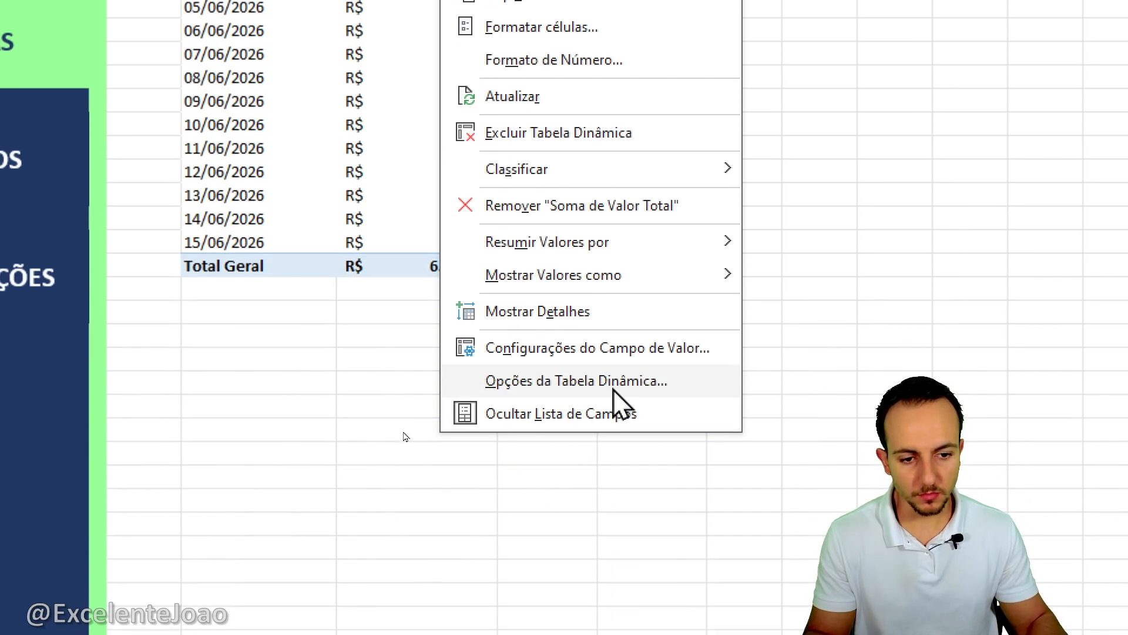
click(614, 383)
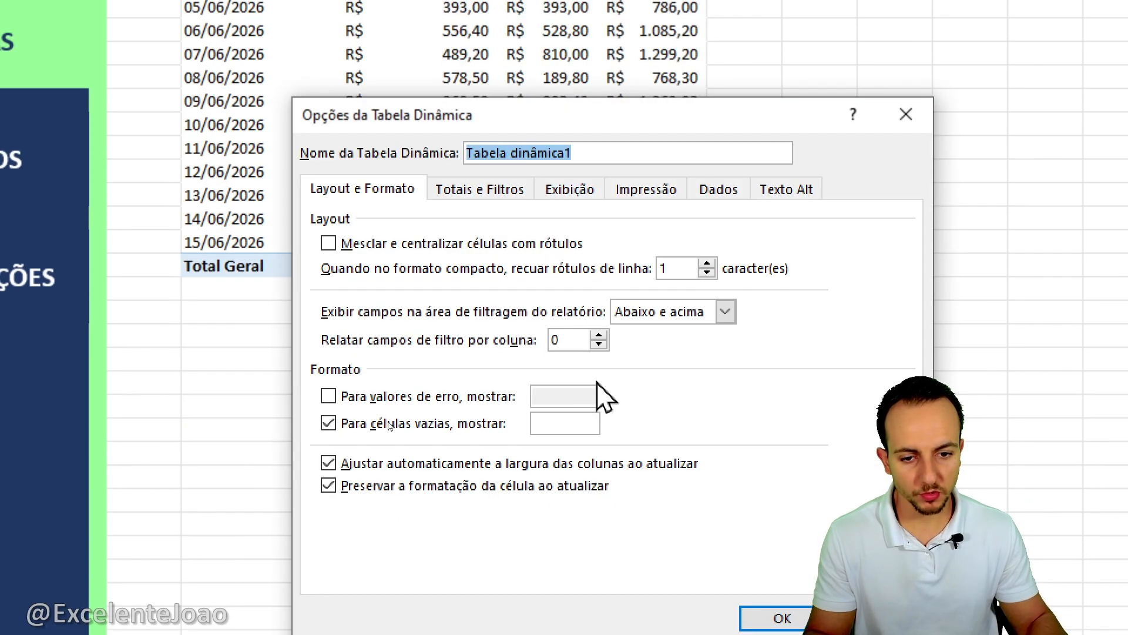
click(491, 188)
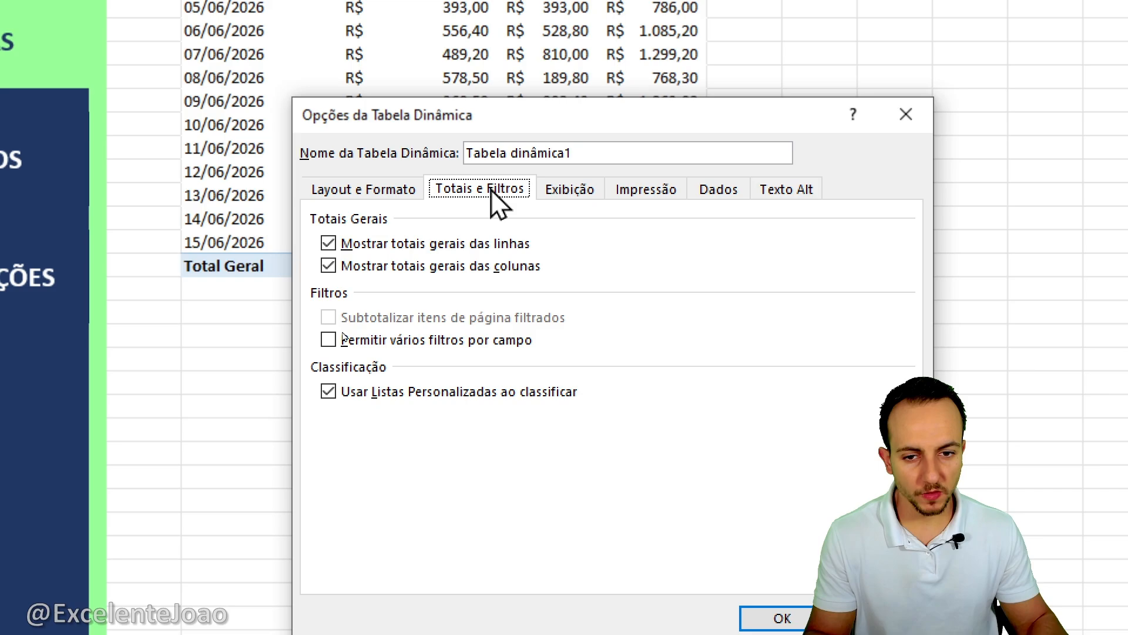
click(372, 242)
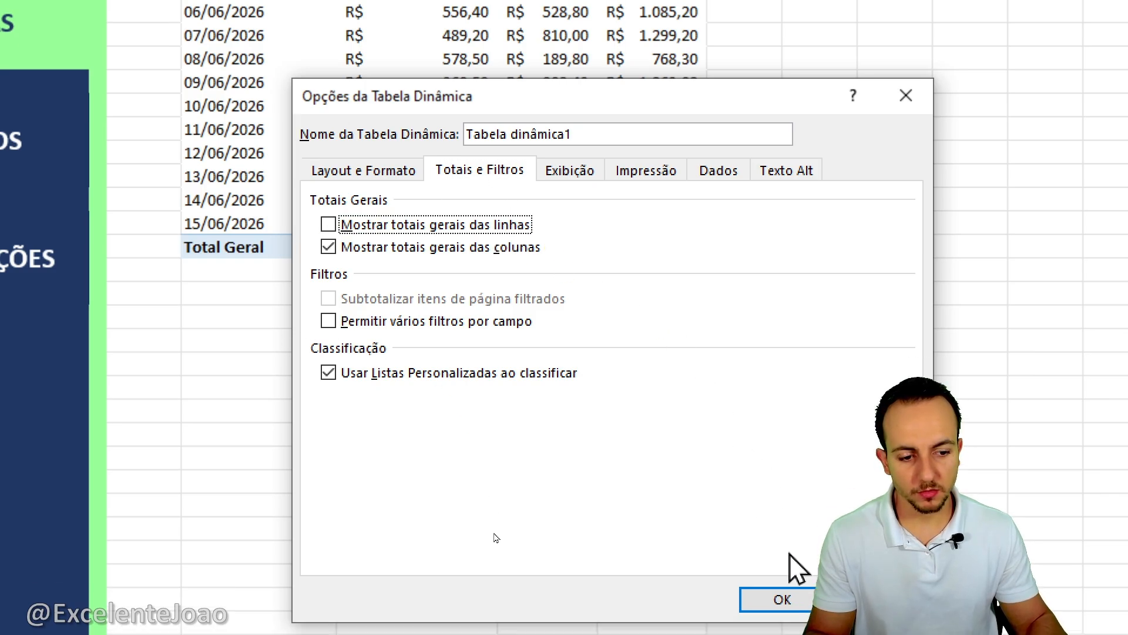
click(782, 618)
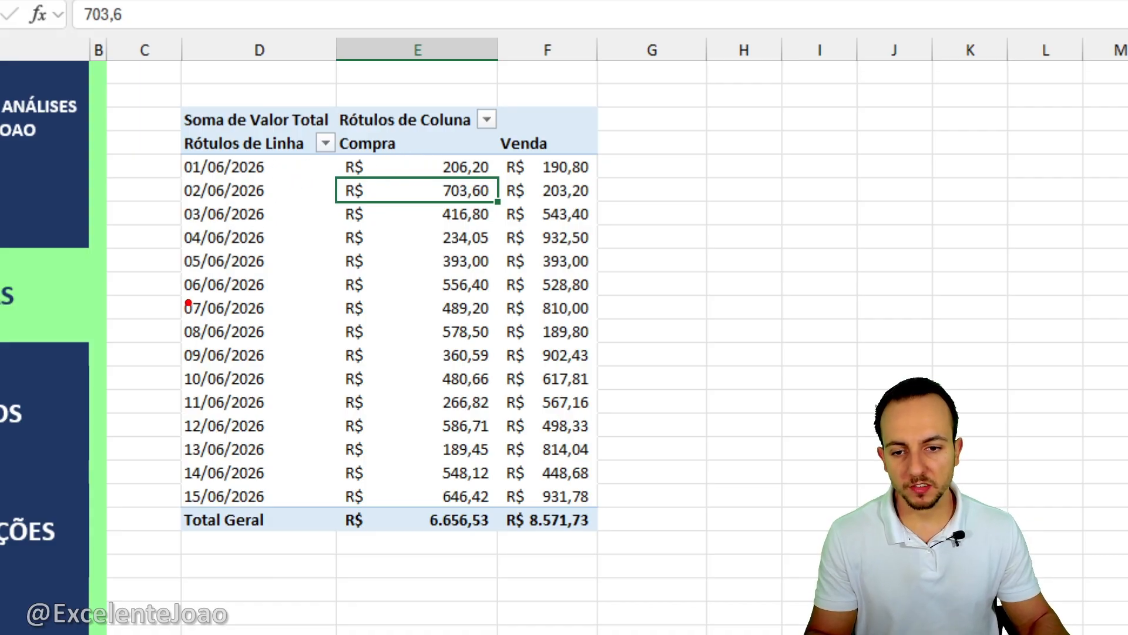
mouse_move(176, 295)
mouse_down()
mouse_move(499, 322)
mouse_move(596, 288)
mouse_up()
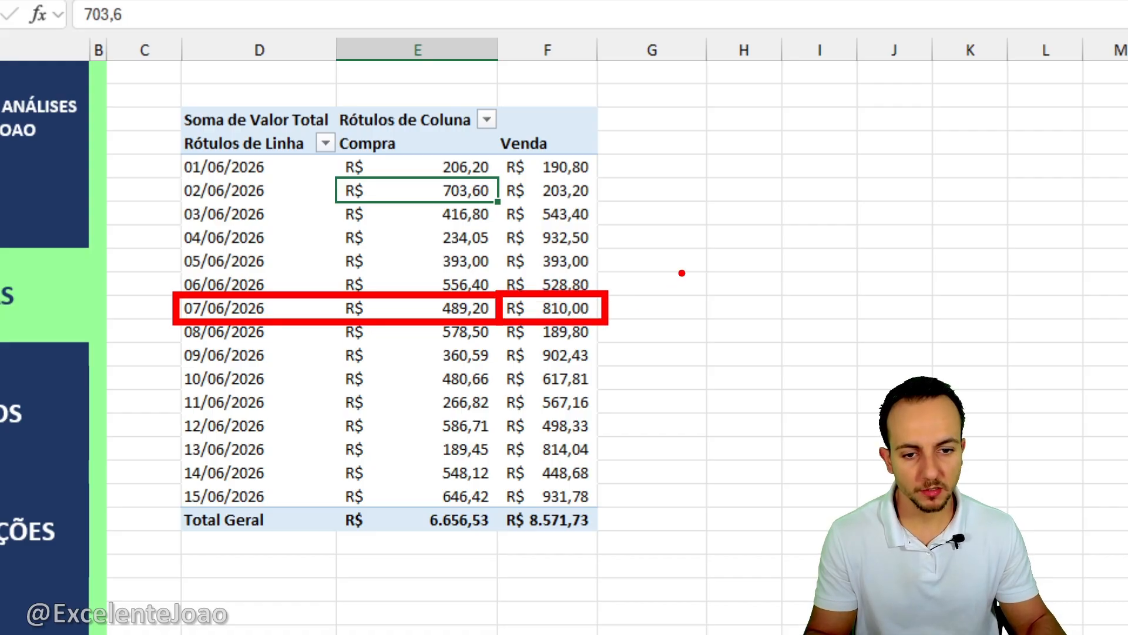
key(Escape)
key(ctrl+4)
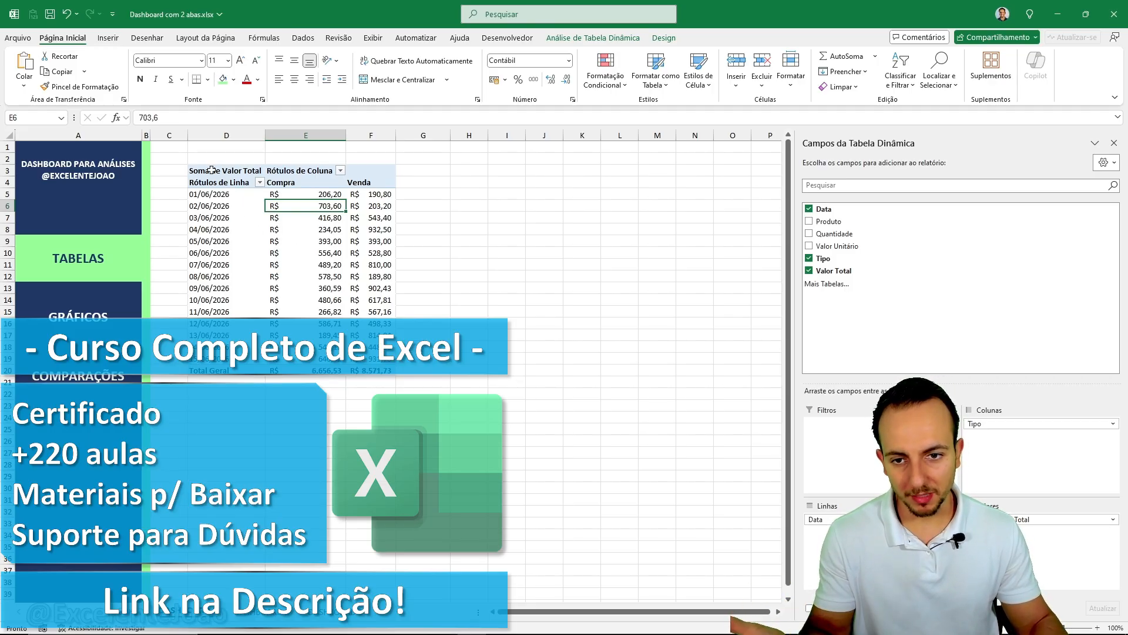
Step: Copy the whole PivotTable, paste it at H3, and narrow the spacer column G between the two tables
drag(212, 170, 352, 390)
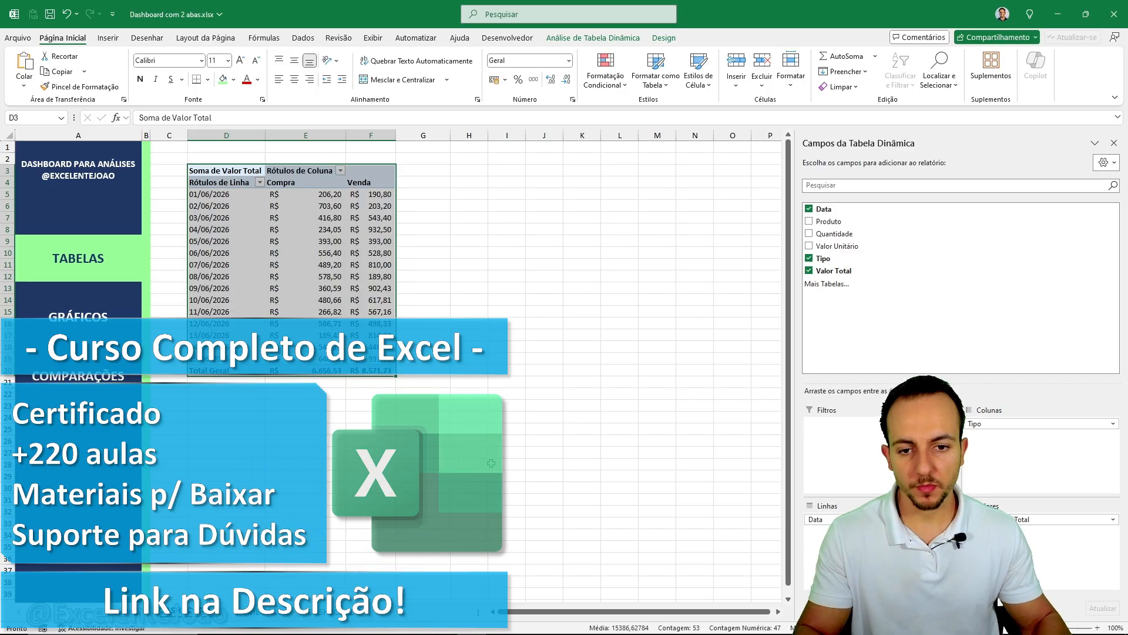
key(ctrl+c)
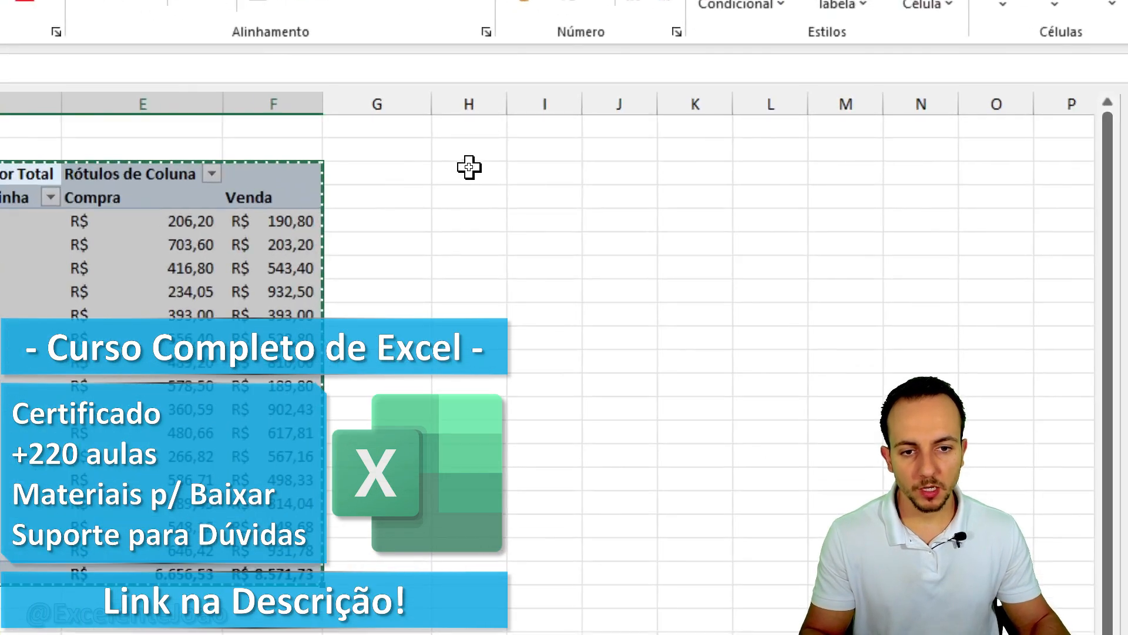
click(469, 168)
key(ctrl+v)
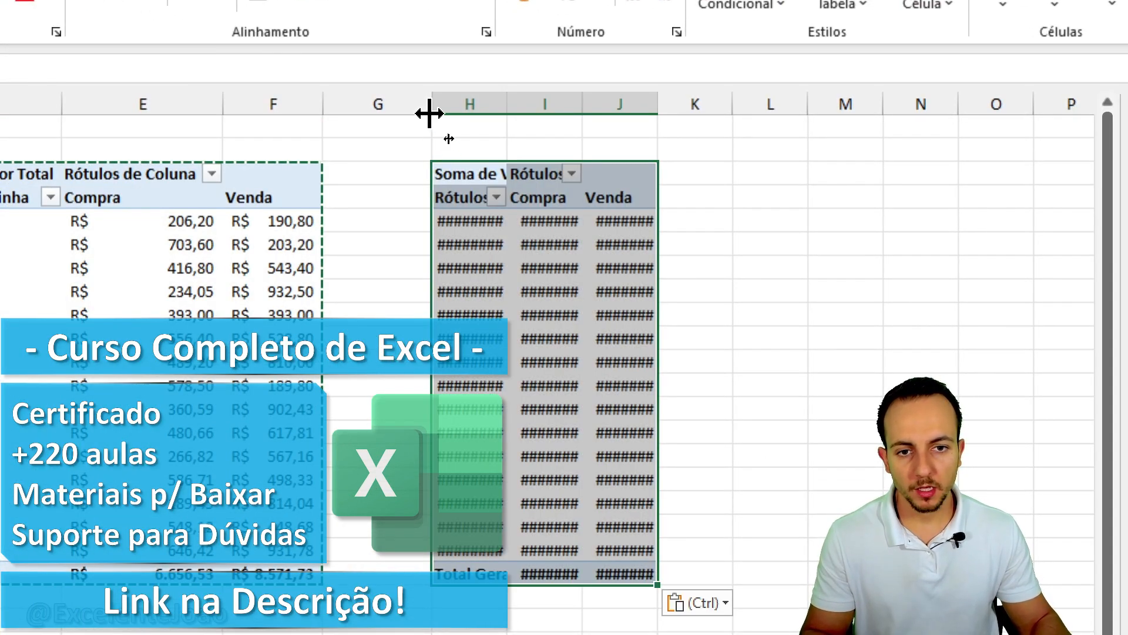
drag(429, 114, 351, 114)
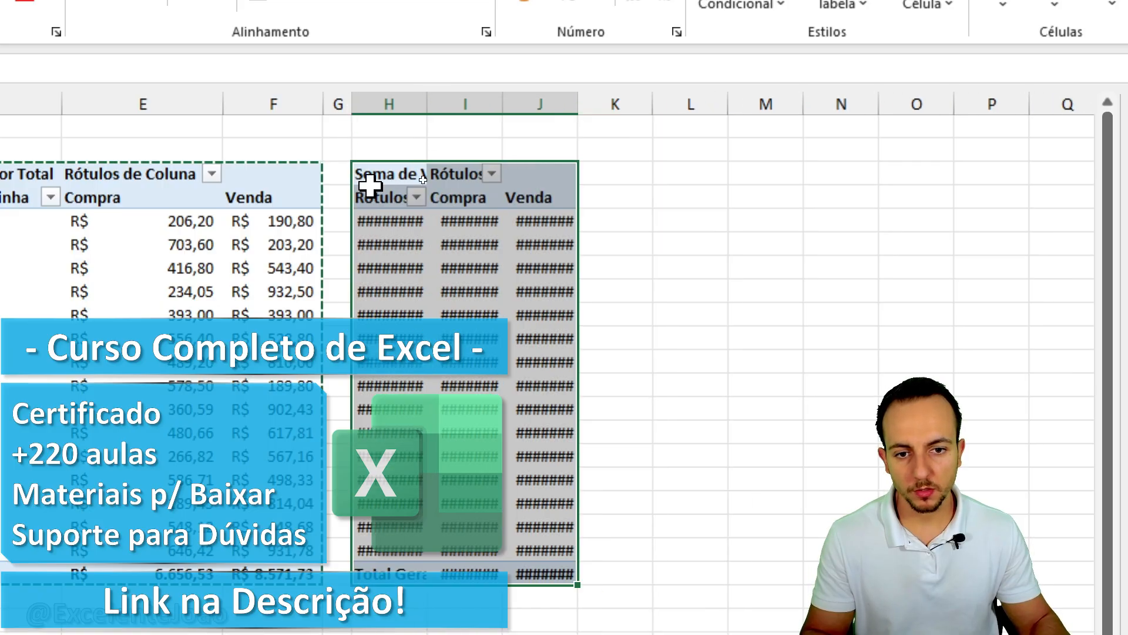
Step: Replace Valor Total with the sum of Quantidade in the Valores area of the PivotTable at H3
click(403, 219)
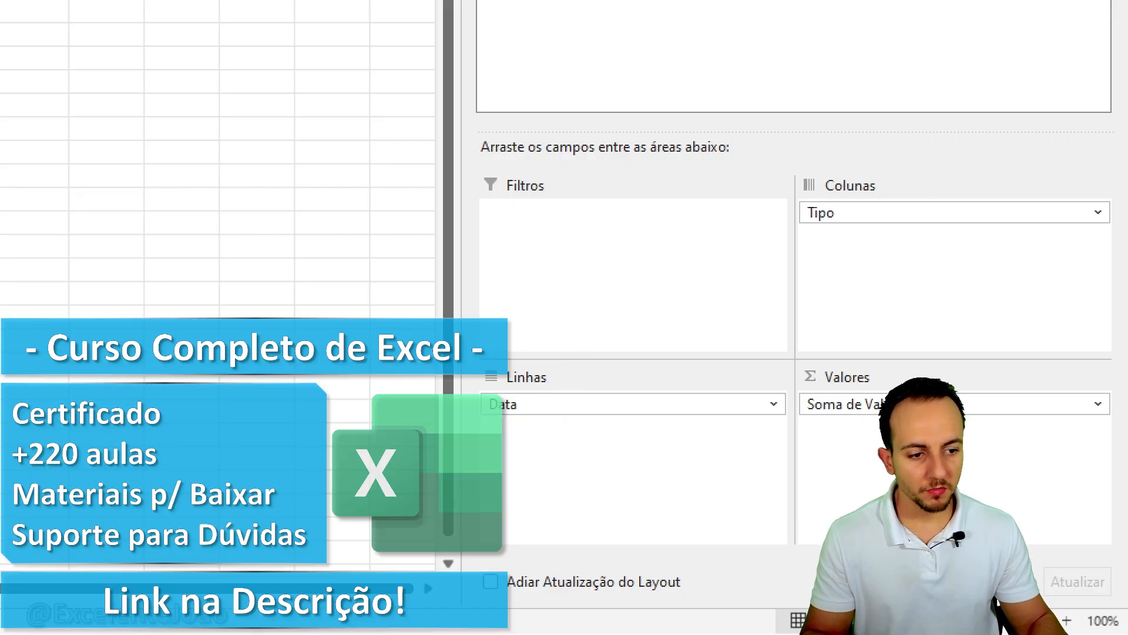
drag(840, 404, 398, 242)
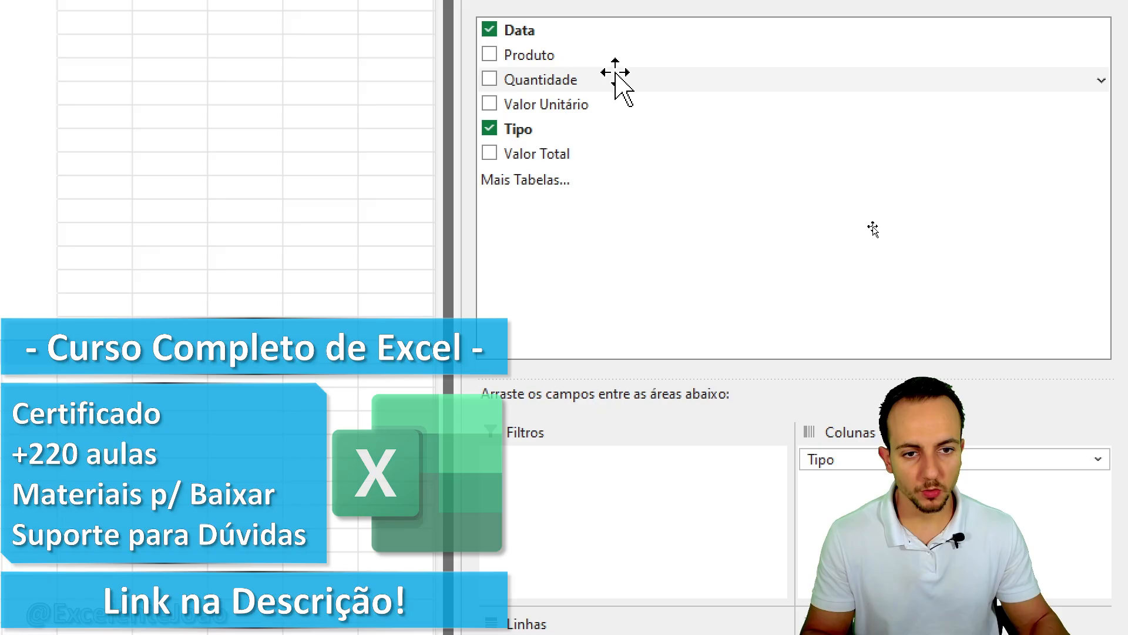
drag(534, 80, 1046, 572)
drag(1046, 518, 1034, 596)
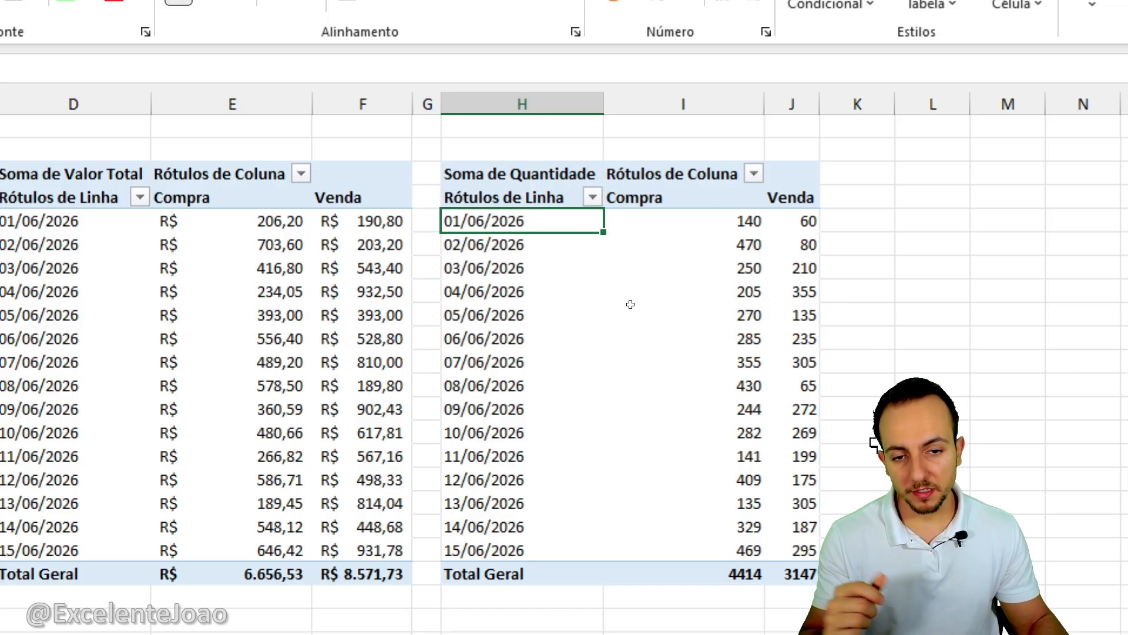
Step: Copy the Quantidade PivotTable to L3 and narrow the spacer column K
mouse_move(734, 431)
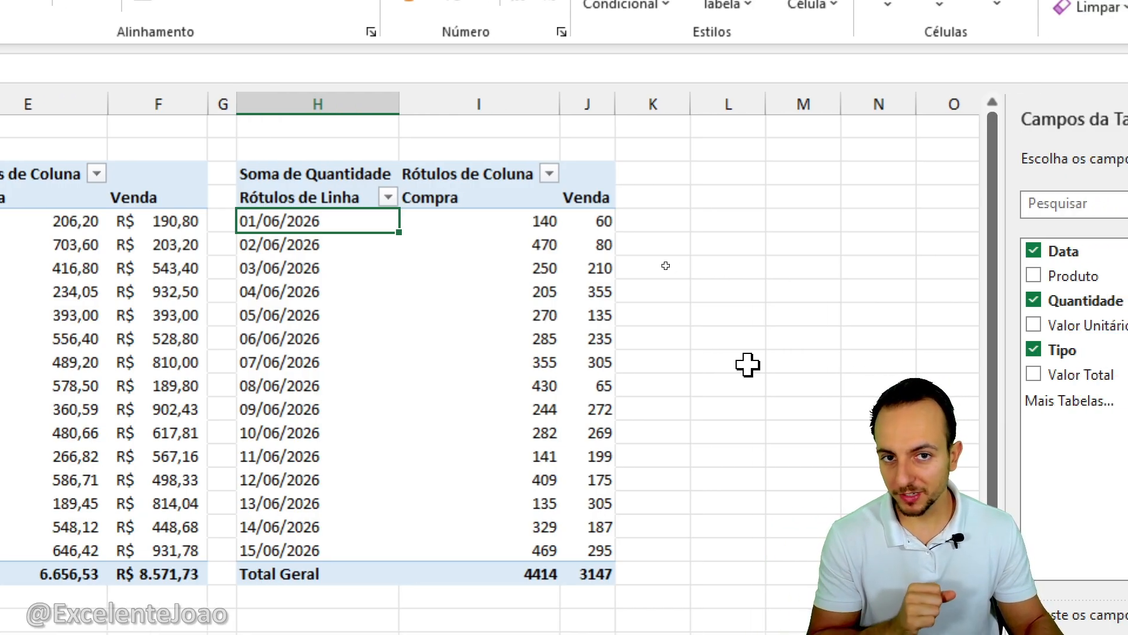
drag(315, 173, 576, 564)
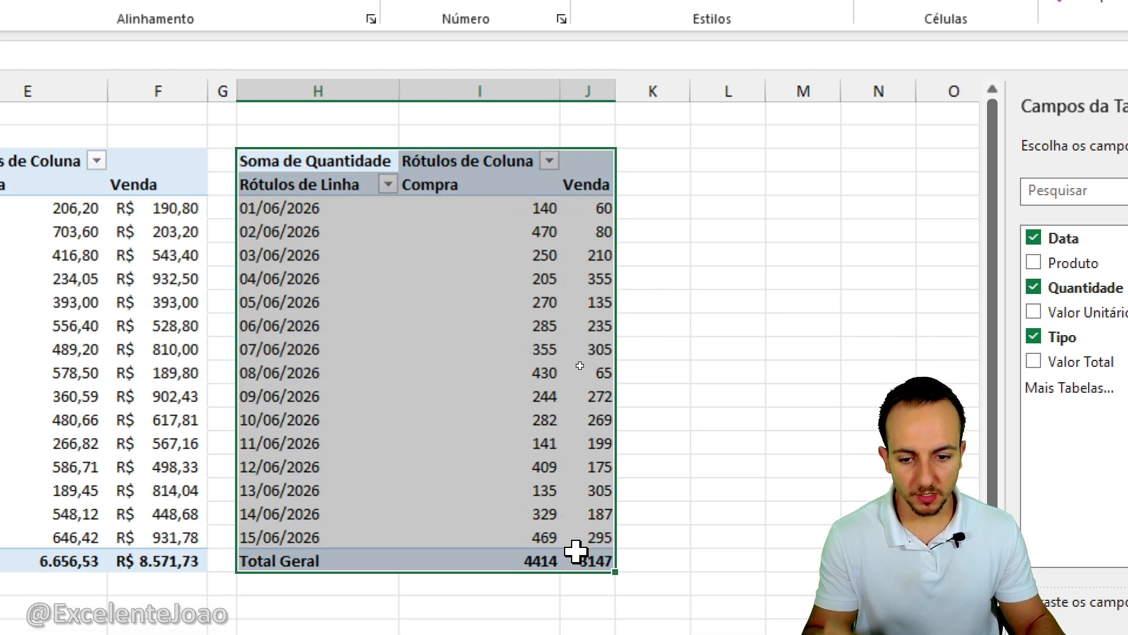
key(ctrl+c)
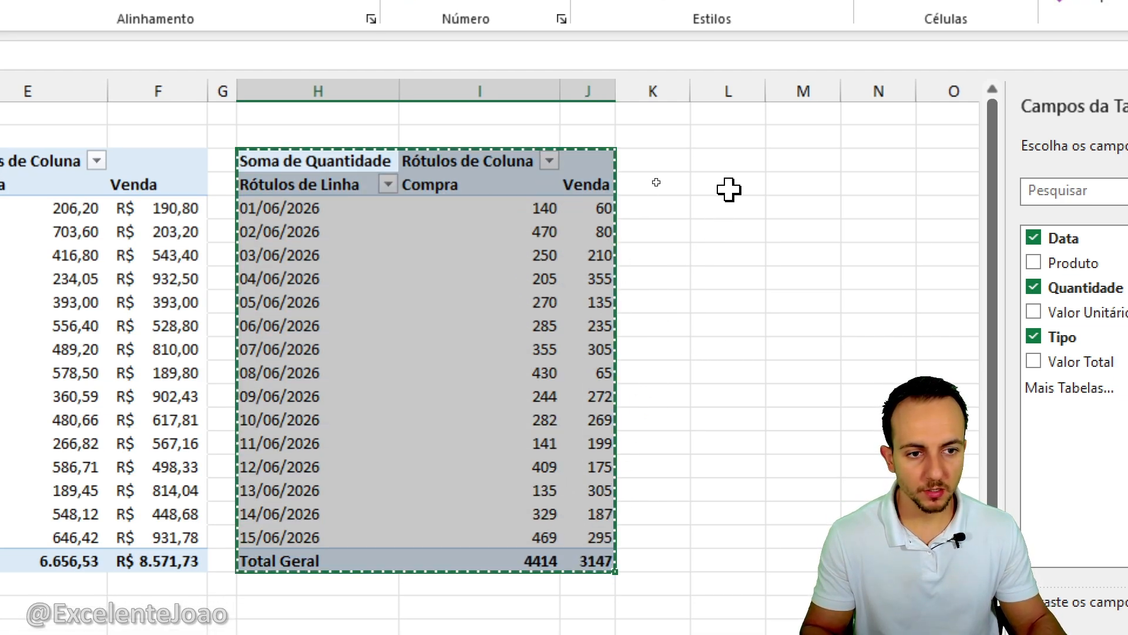
click(726, 161)
key(ctrl+v)
drag(691, 91, 635, 94)
Step: Remove the Data, Tipo and Soma de Quantidade fields from the PivotTable at L3
click(689, 210)
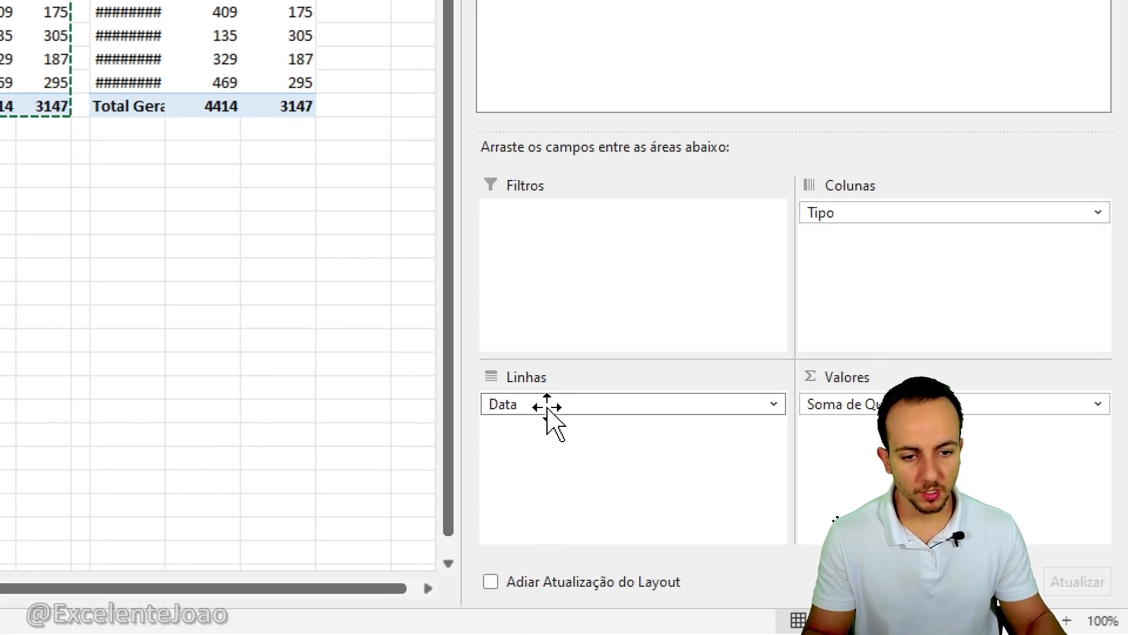
click(546, 407)
click(562, 350)
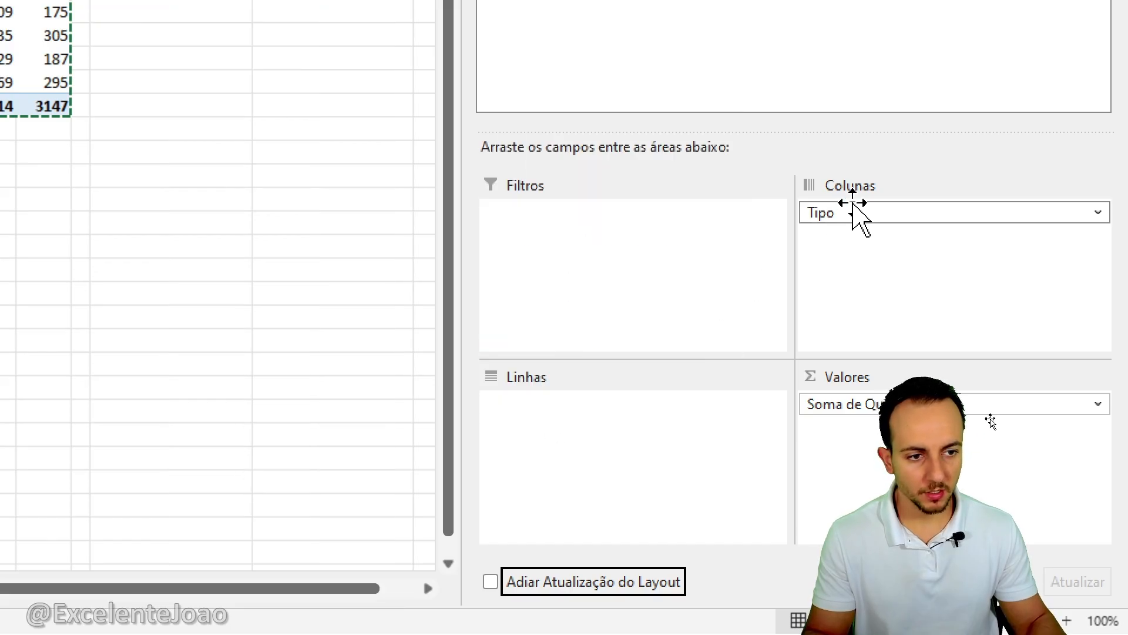
click(856, 214)
click(860, 459)
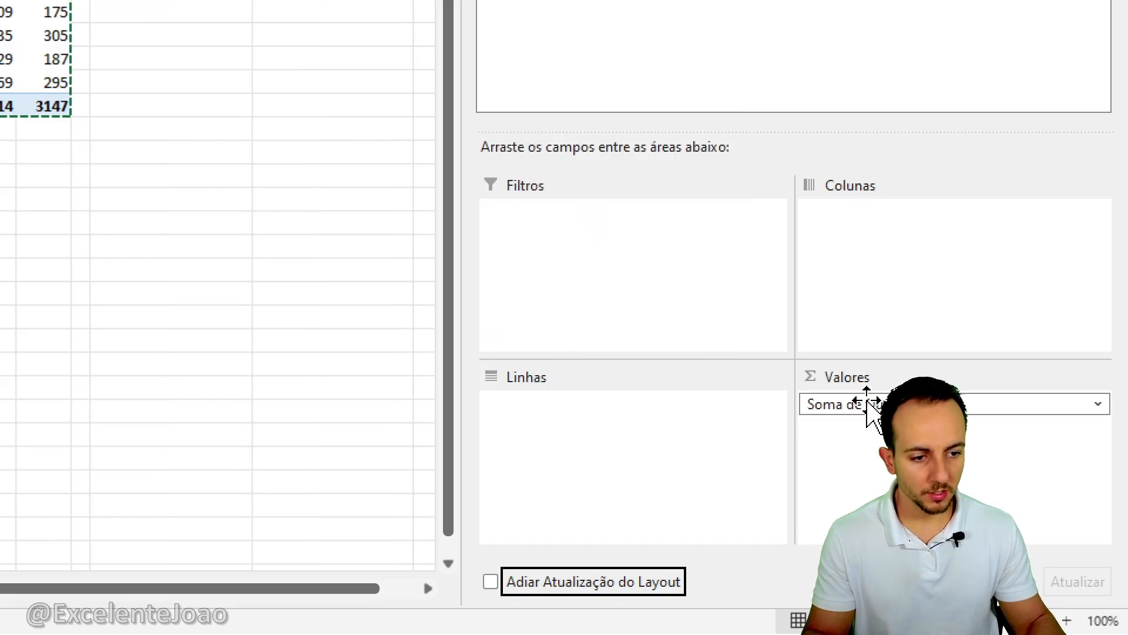
click(870, 403)
click(869, 345)
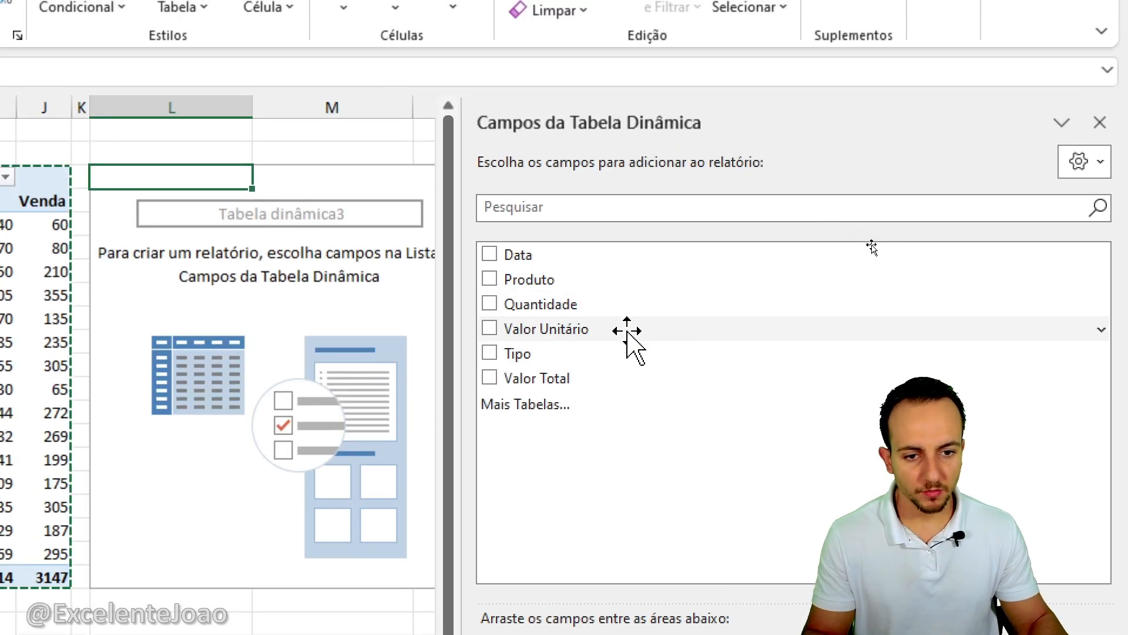
Step: Add Produto to the Linhas area and Tipo to the Colunas area of the PivotTable at L3
drag(537, 281, 593, 634)
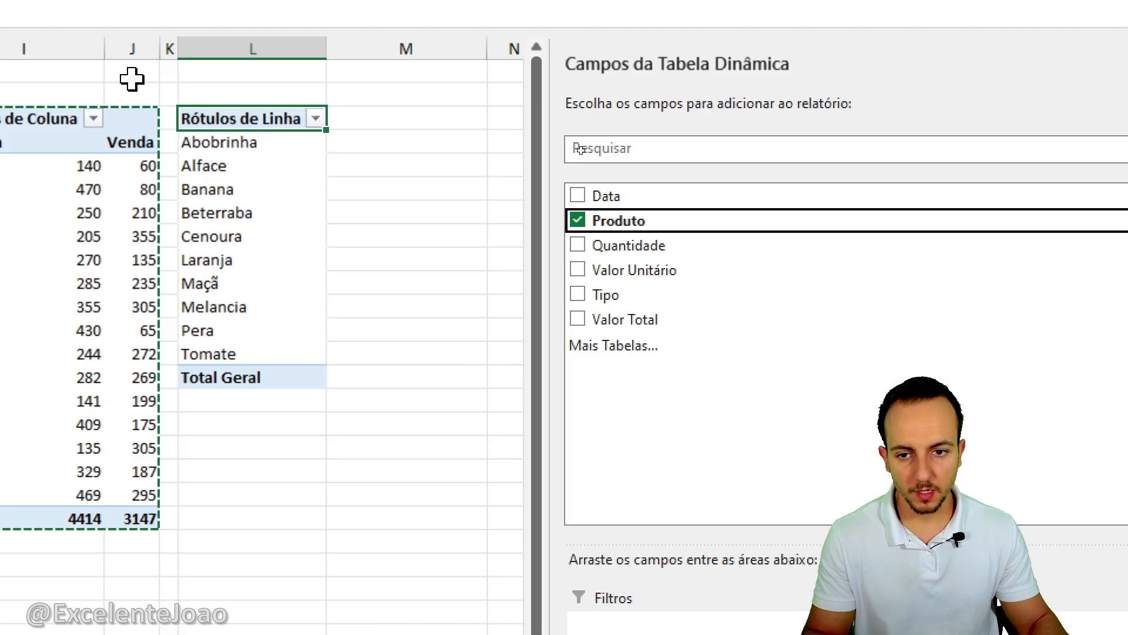
mouse_move(297, 131)
mouse_down()
mouse_move(324, 169)
mouse_move(340, 371)
mouse_move(318, 379)
mouse_up()
key(Escape)
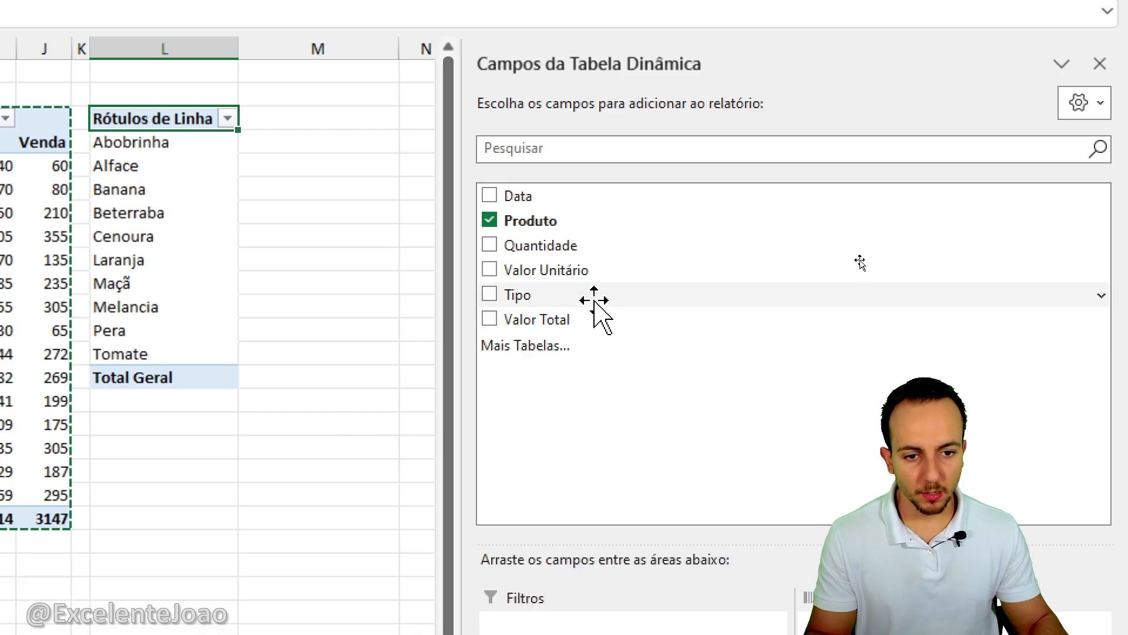
drag(594, 296, 1019, 580)
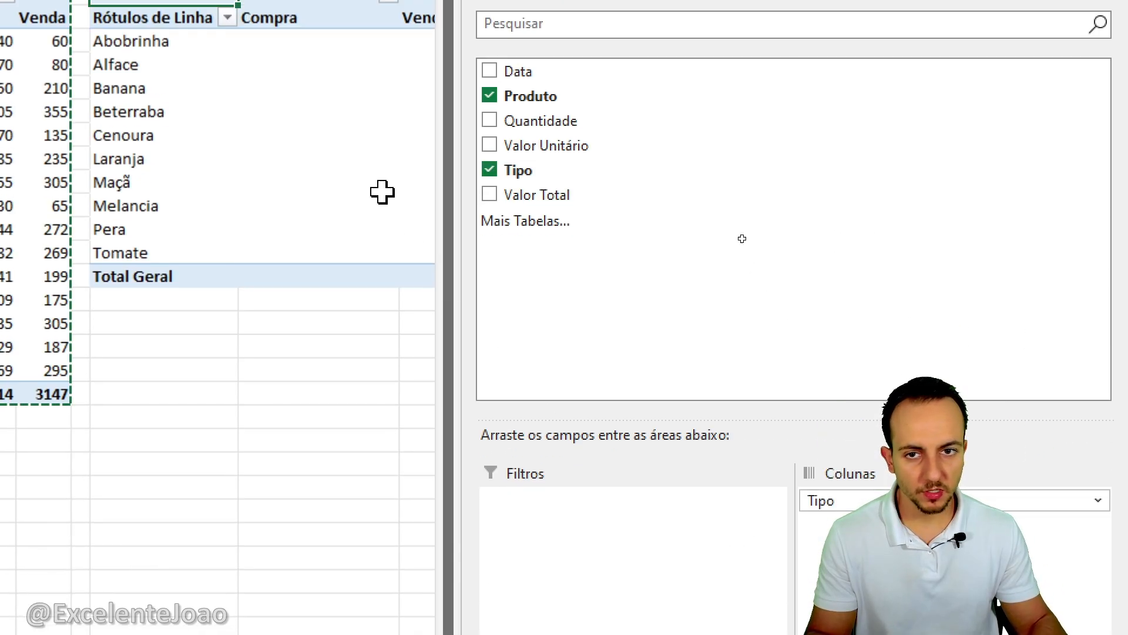
Step: Add the sum of Valor Total to the Valores area of the PivotTable at L3
scroll(235, 141, right, 5)
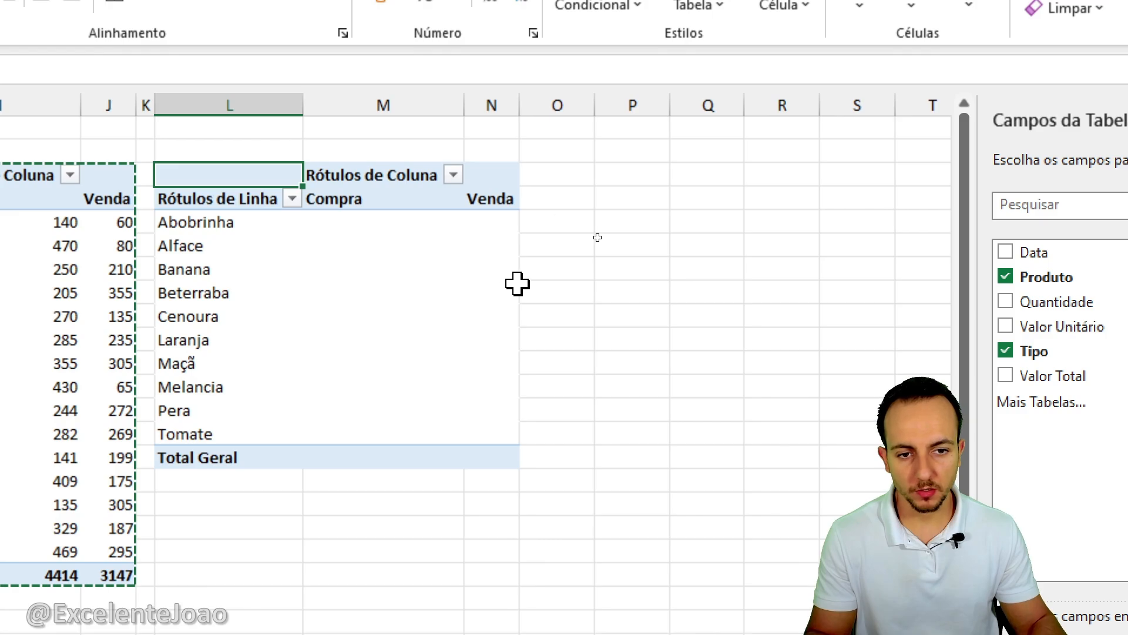
drag(1052, 377, 1127, 388)
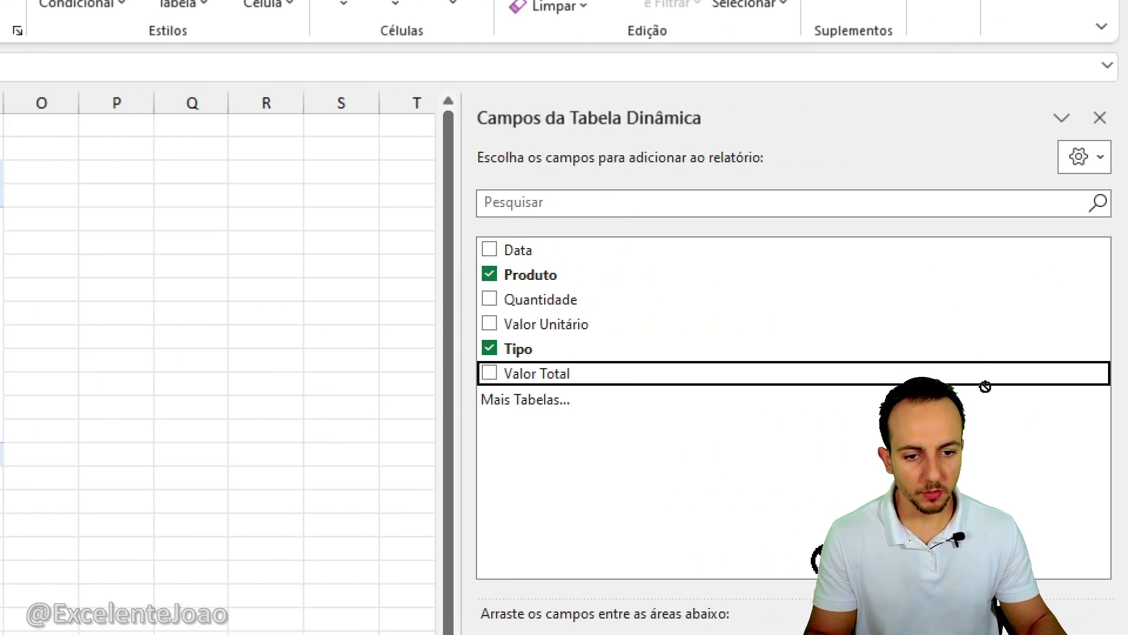
drag(985, 386, 1037, 585)
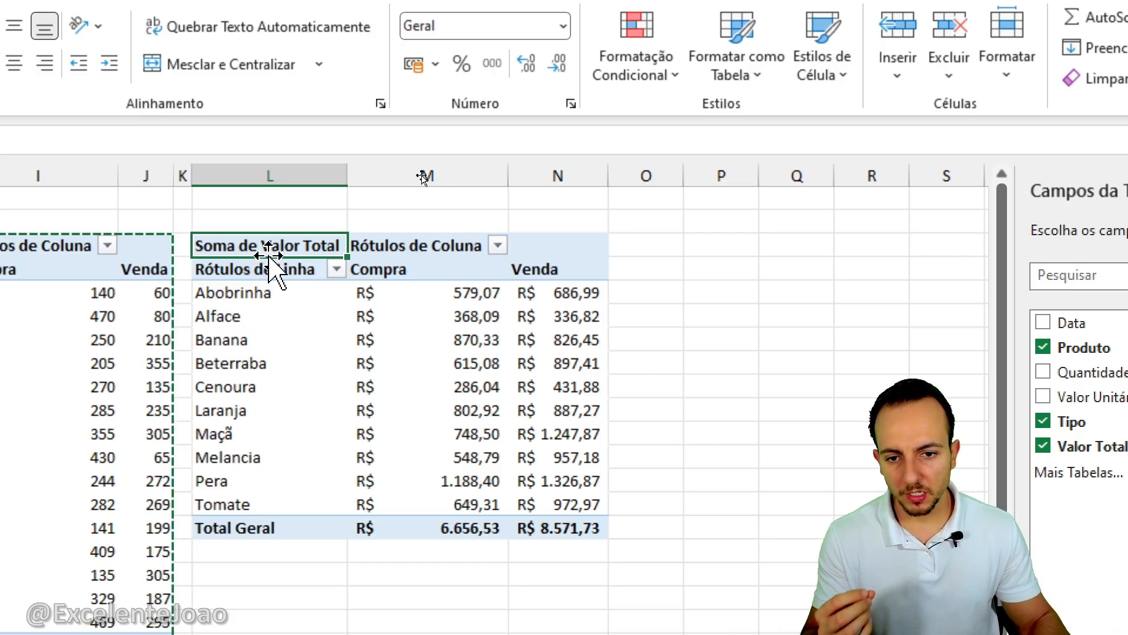
Step: Copy the Valor Total by Produto PivotTable from L3 to P3 and narrow the spacer column O
drag(277, 250, 581, 528)
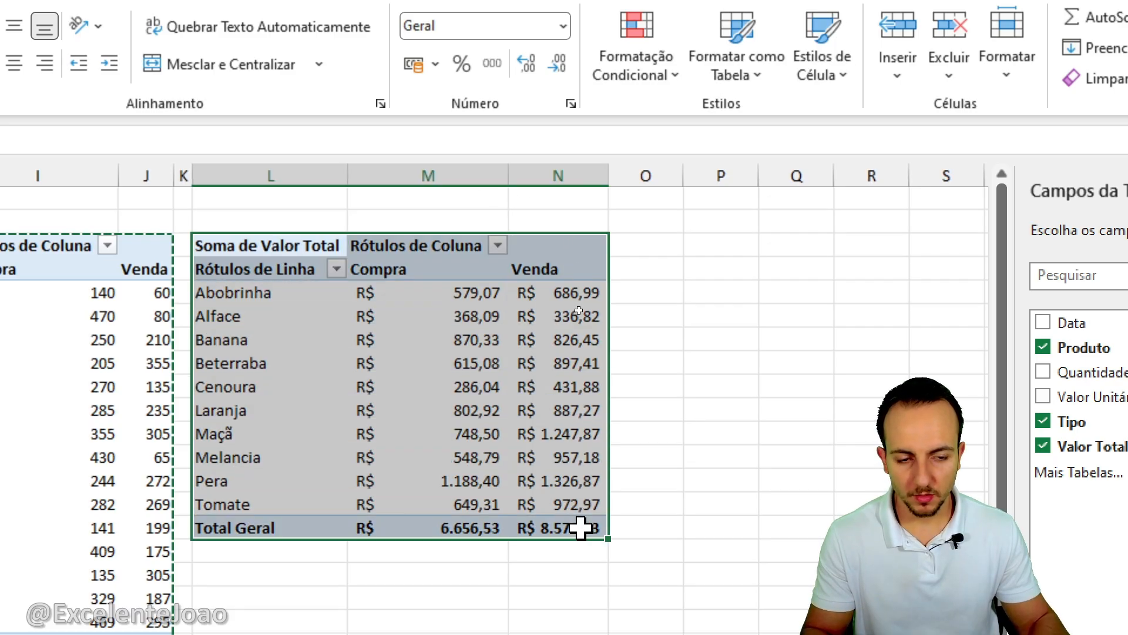
key(ctrl+c)
click(722, 245)
key(ctrl+v)
drag(683, 175, 628, 175)
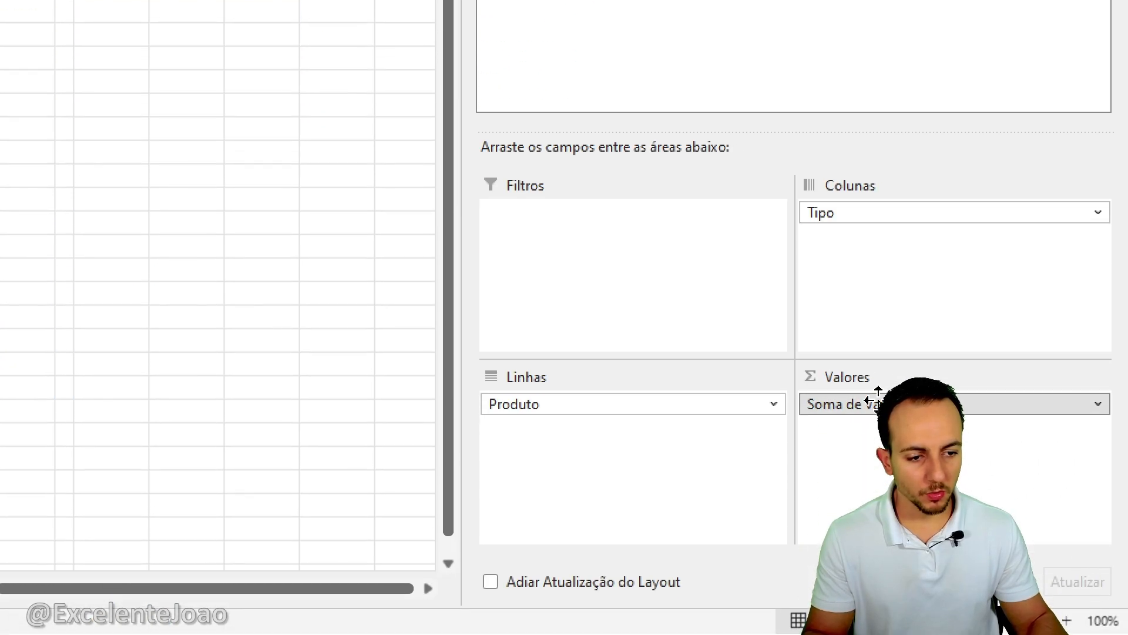
Step: Replace Soma de Valor Total with Valor Unitário in the Valores area of the PivotTable at P3
click(878, 403)
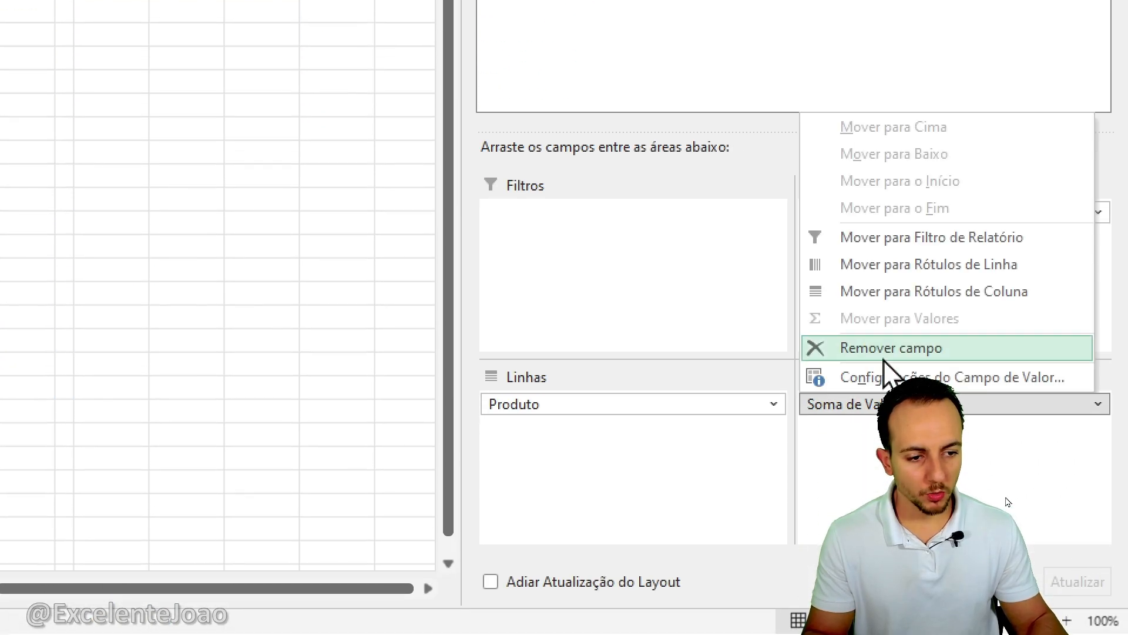
click(885, 349)
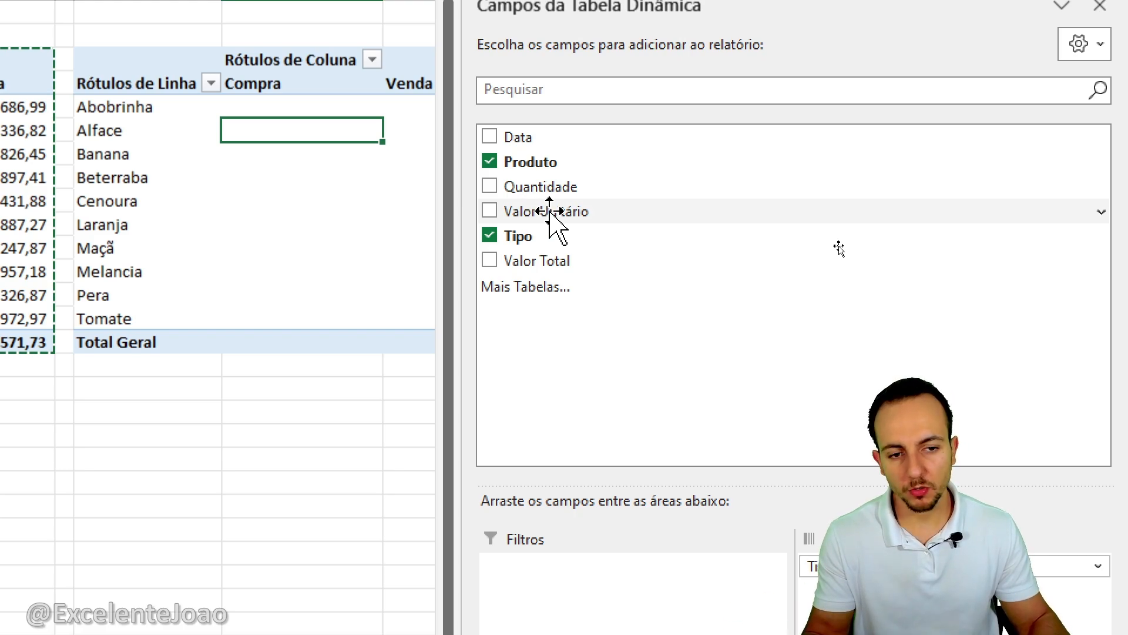
drag(551, 214, 940, 634)
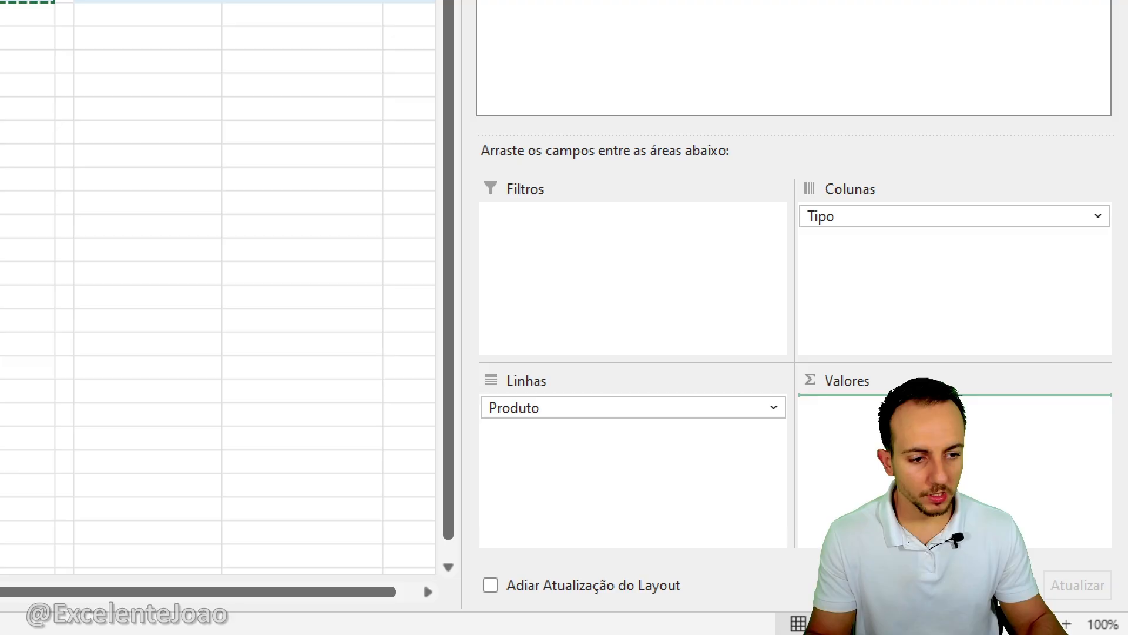
drag(940, 405, 940, 408)
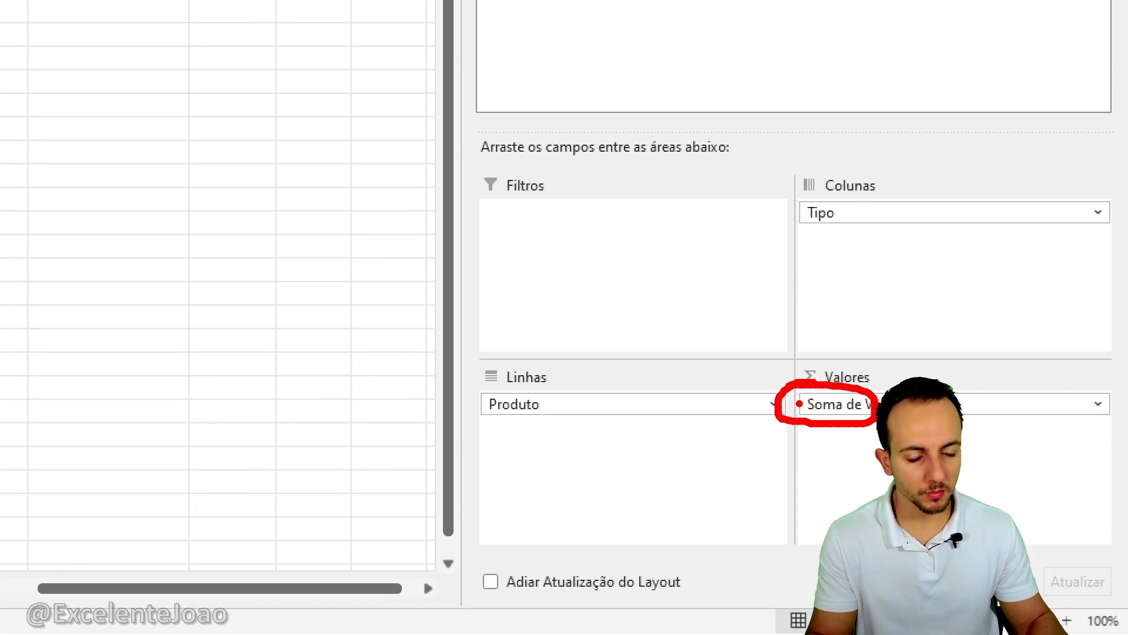
Step: Summarize the Valor Unitário field by Média in the PivotTable at P3
click(910, 406)
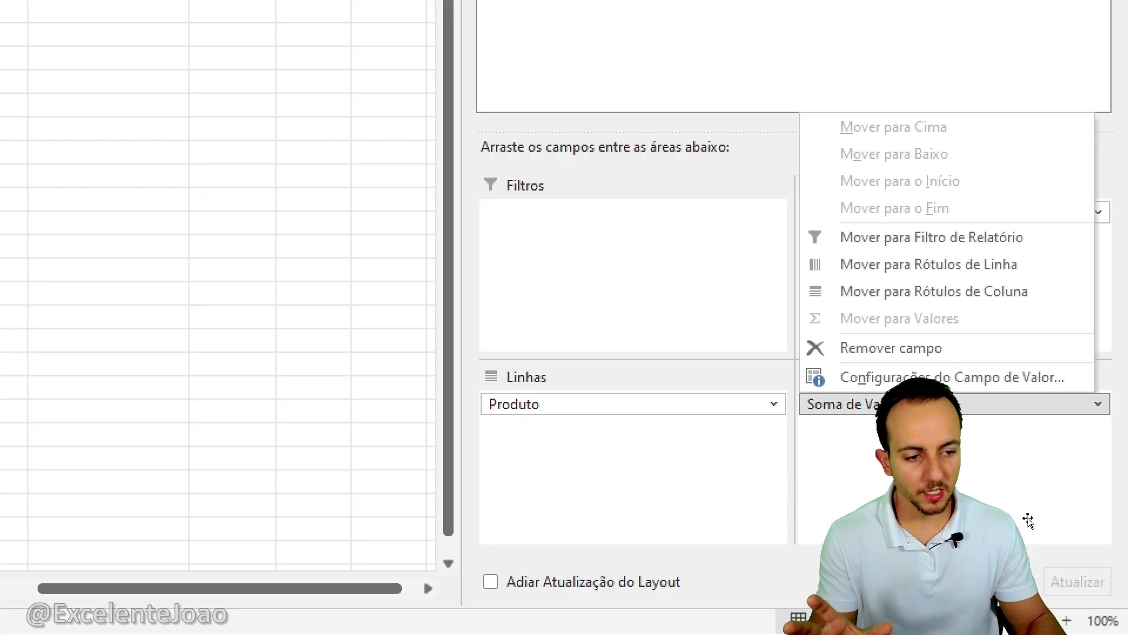
click(979, 380)
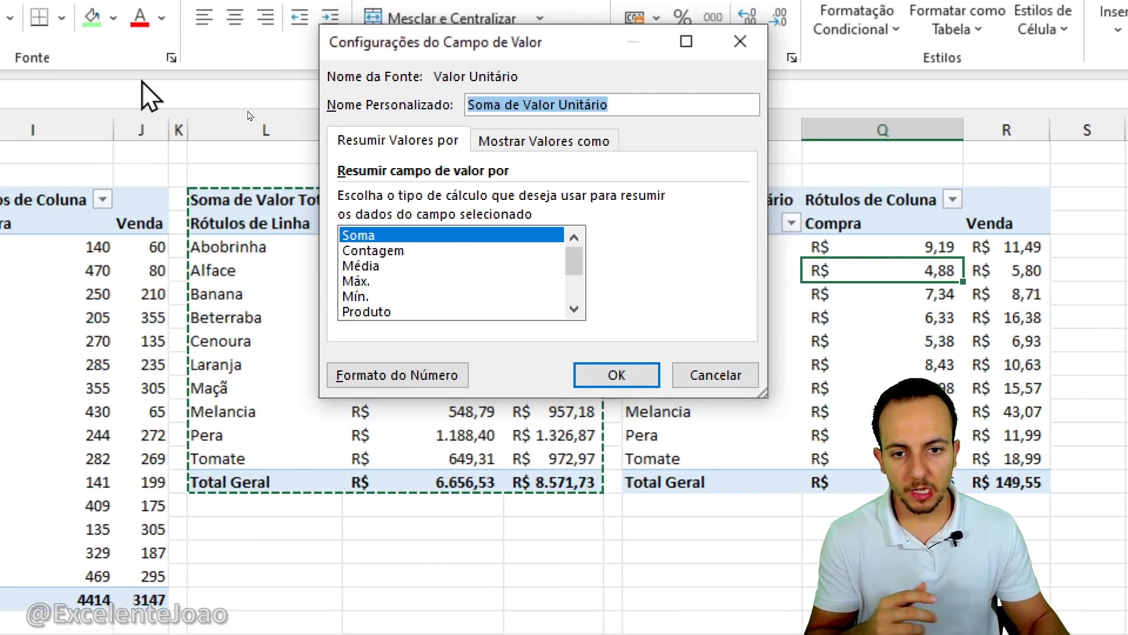
click(376, 267)
click(632, 373)
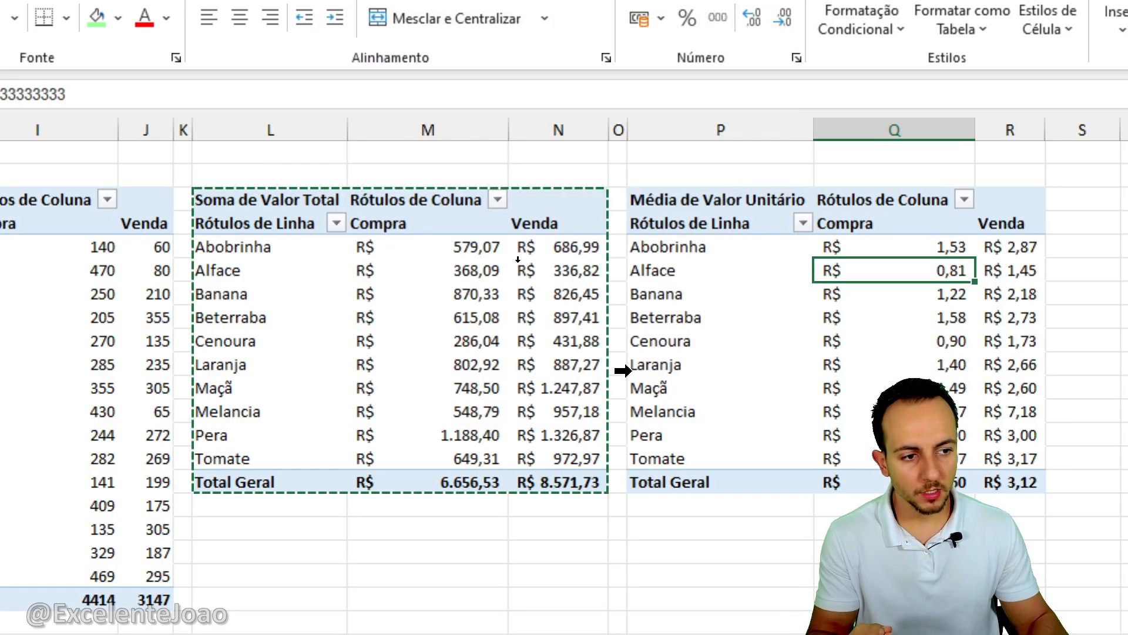
click(922, 538)
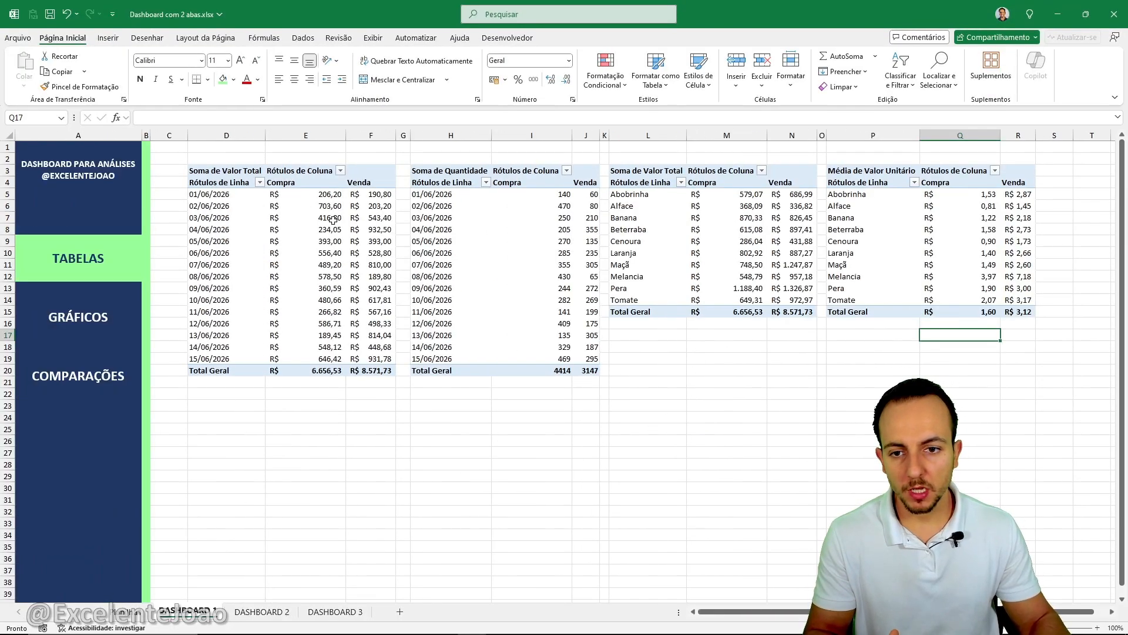
Step: Narrow spacer column C and slightly widen spacer columns K and O to even the gaps between the PivotTables
drag(187, 134, 164, 135)
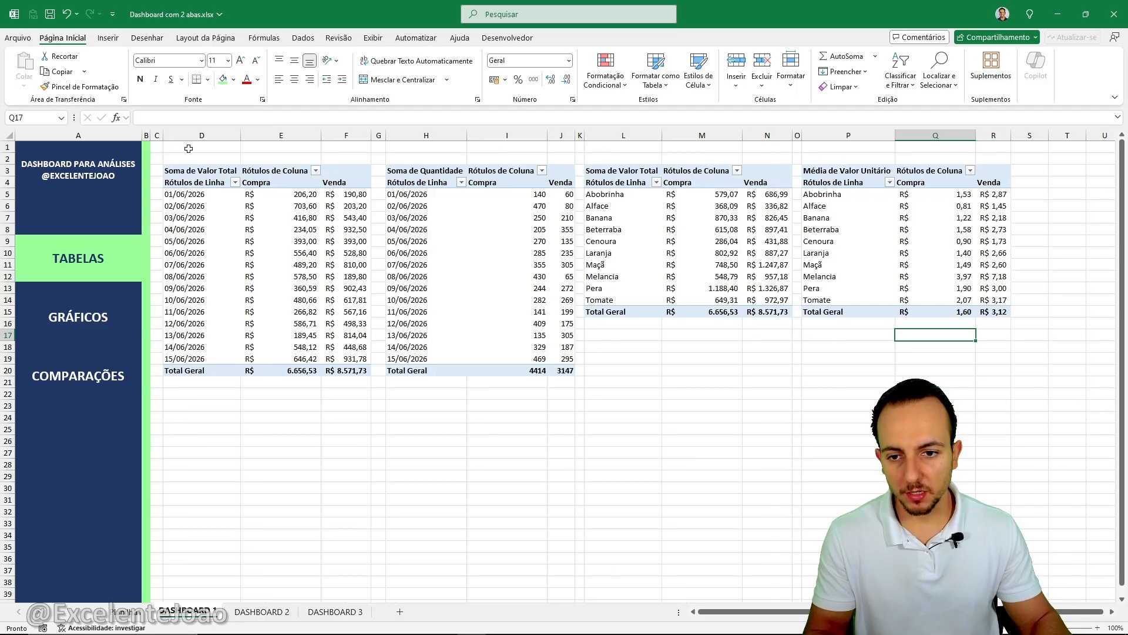
drag(585, 135, 590, 134)
click(801, 135)
drag(806, 135, 810, 134)
Step: Apply Média PivotTable styles with a different header colour each: blue at D3, grey at H3, green at L3 and orange at P3
click(286, 207)
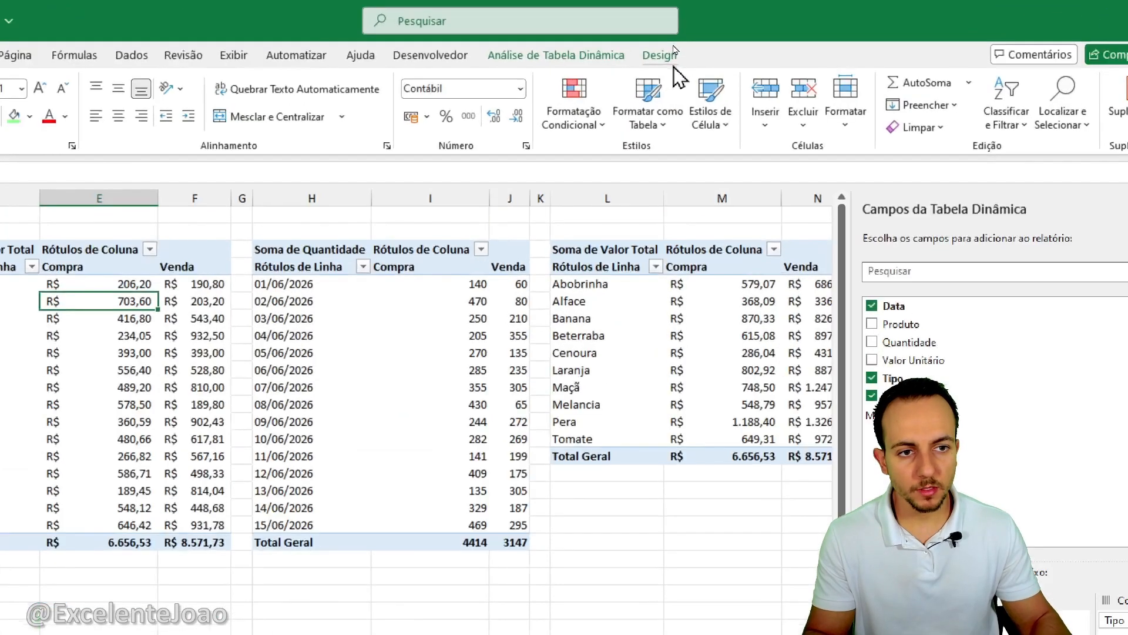
click(670, 55)
click(596, 96)
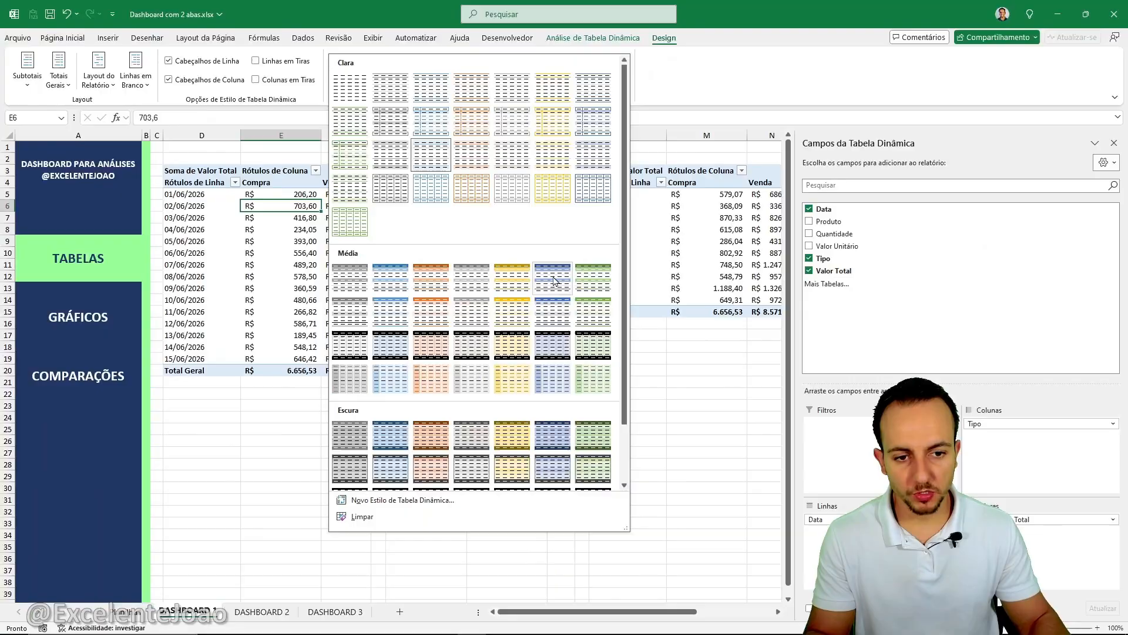
click(436, 542)
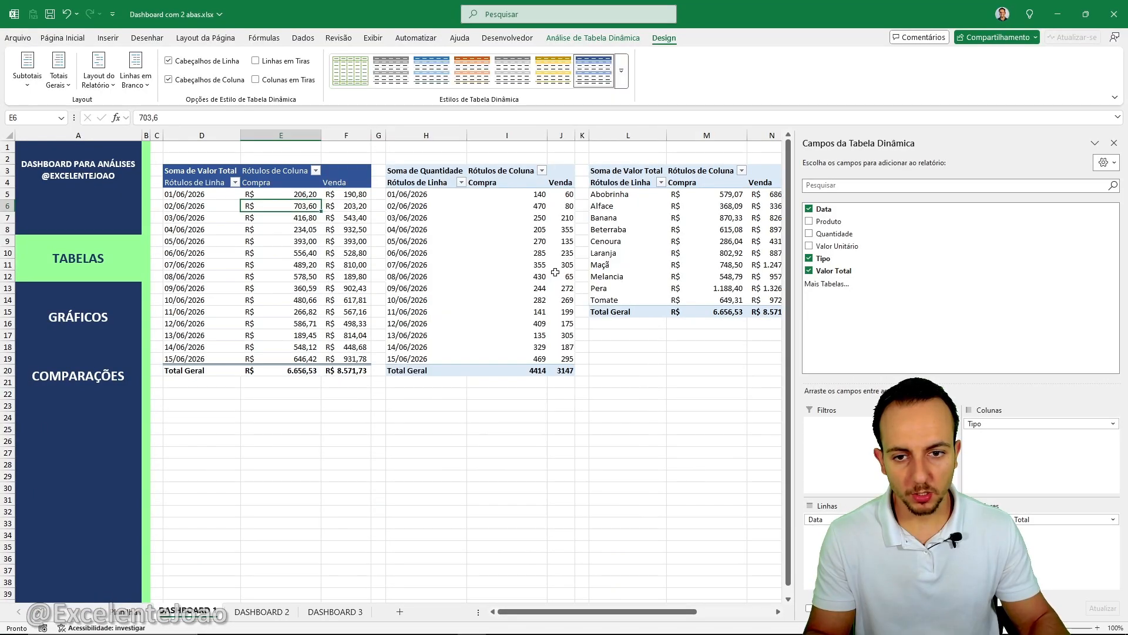
click(527, 250)
click(621, 71)
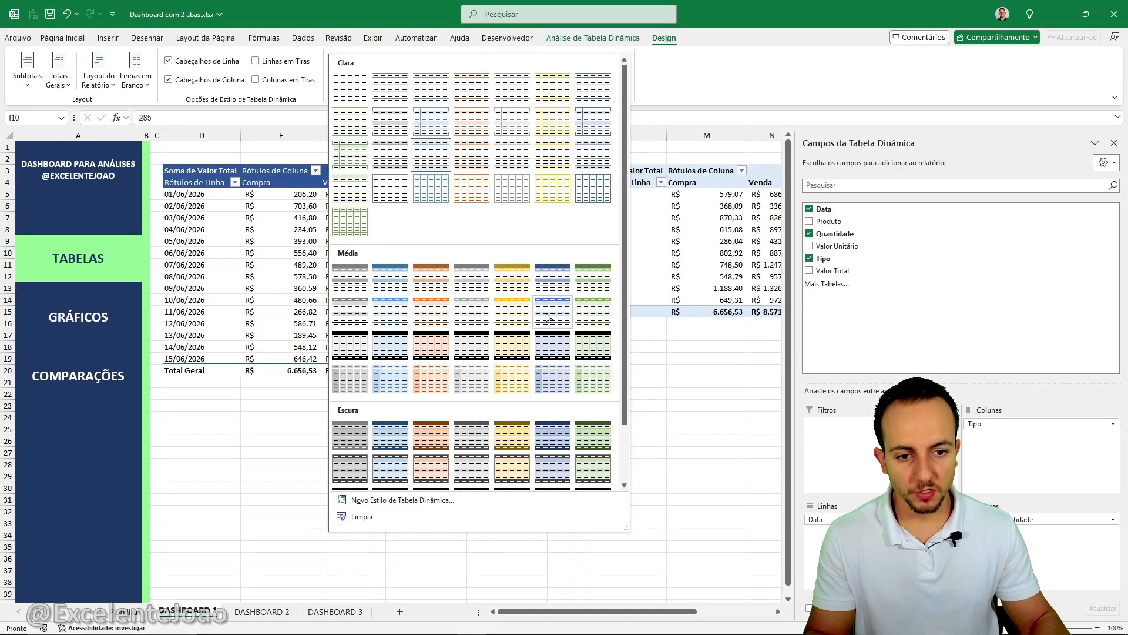
click(614, 247)
click(627, 230)
click(621, 70)
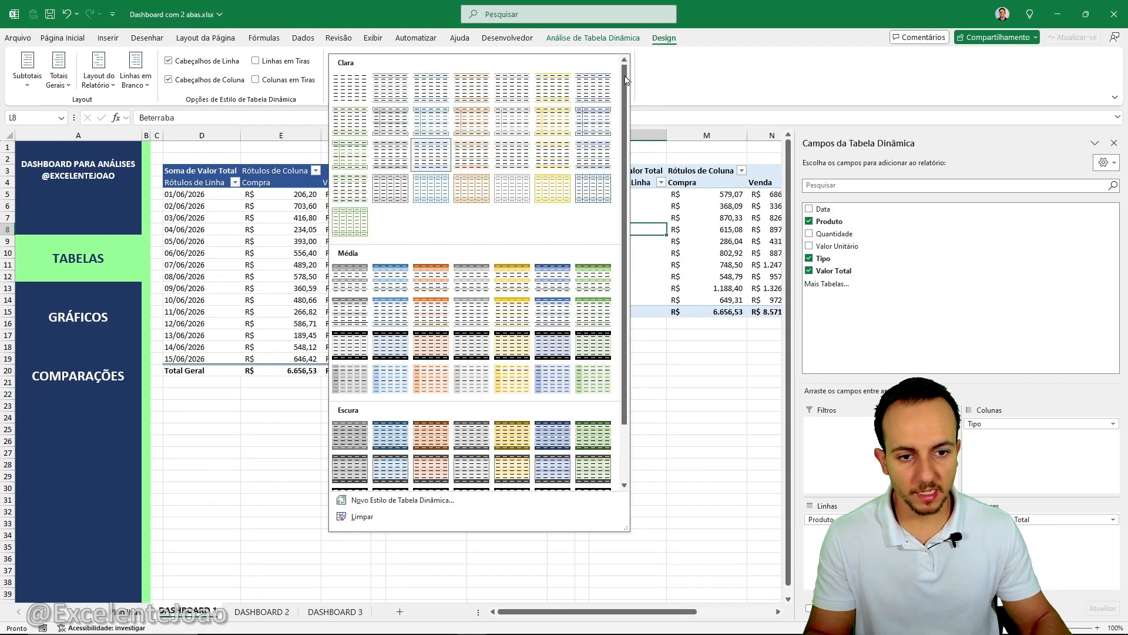
click(561, 308)
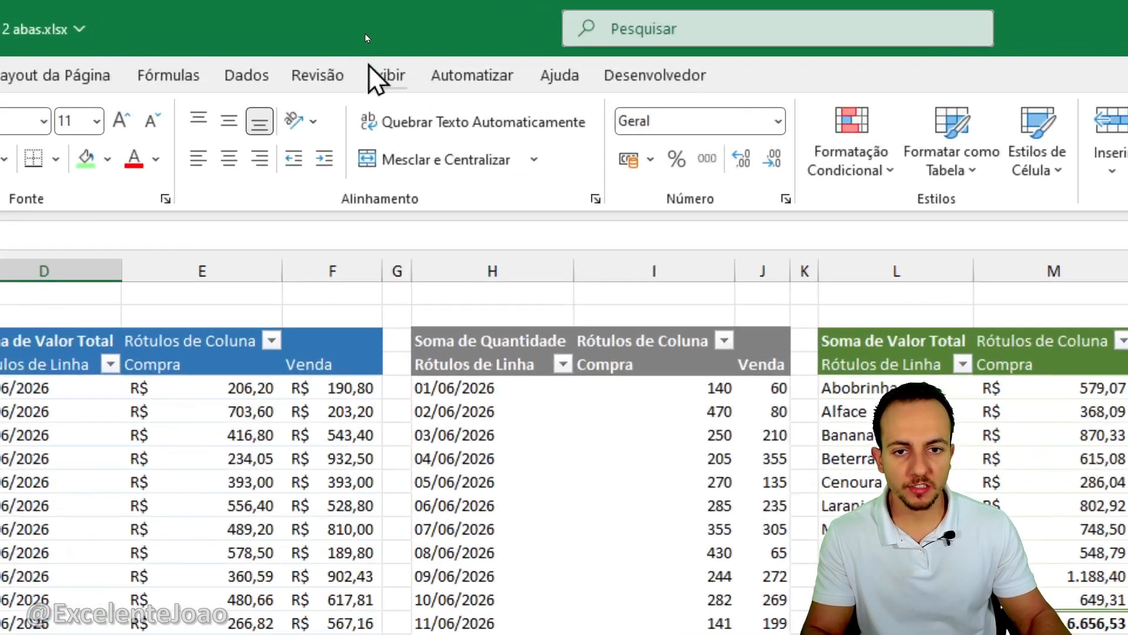
Step: Hide the gridlines on the TABELAS page
click(386, 80)
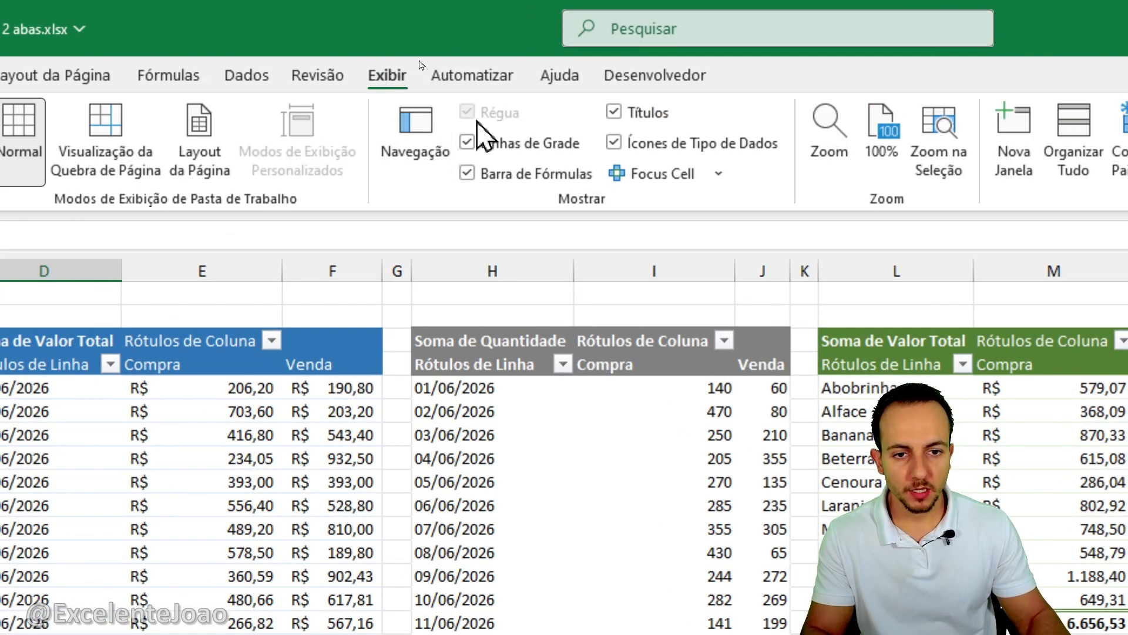
click(488, 140)
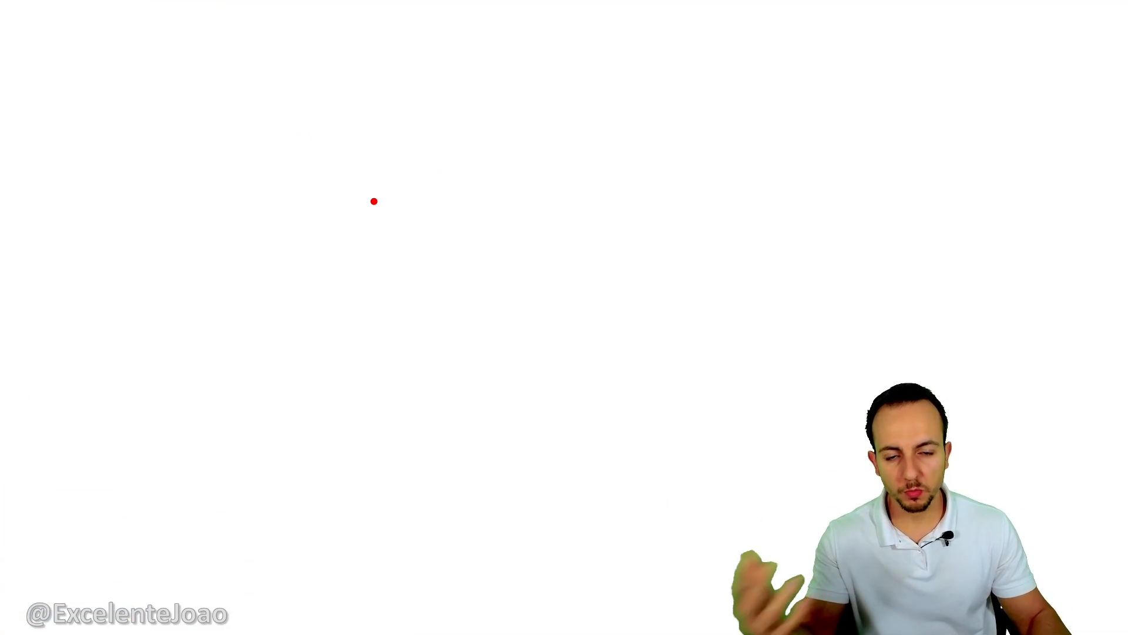
mouse_move(197, 230)
mouse_down()
mouse_move(385, 91)
mouse_move(378, 473)
mouse_move(772, 168)
mouse_up()
click(714, 316)
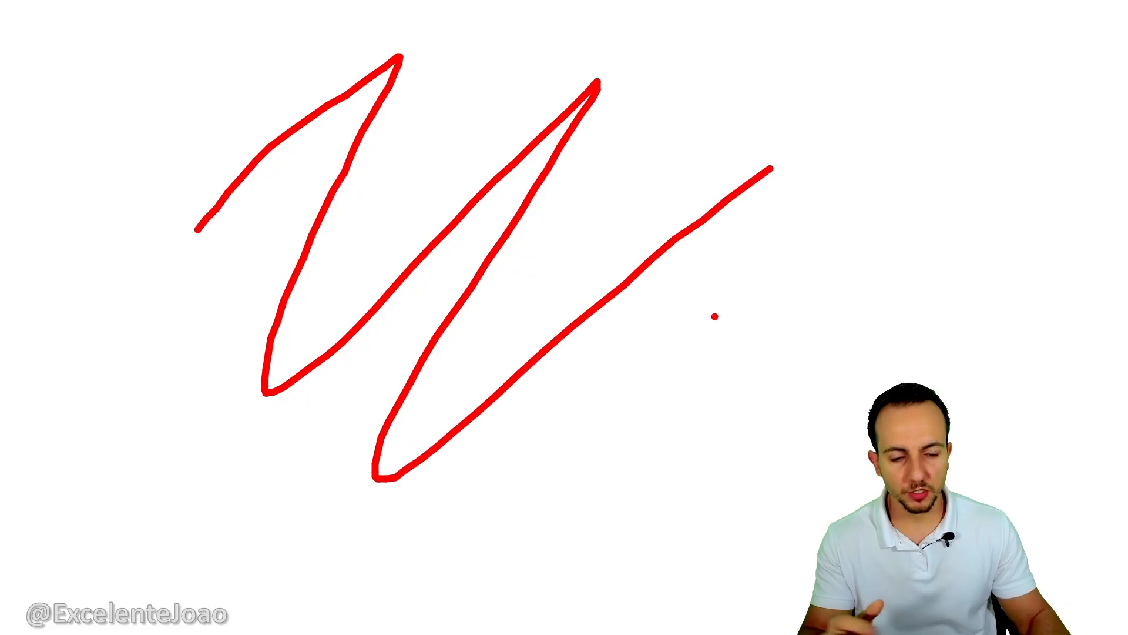
key(Escape)
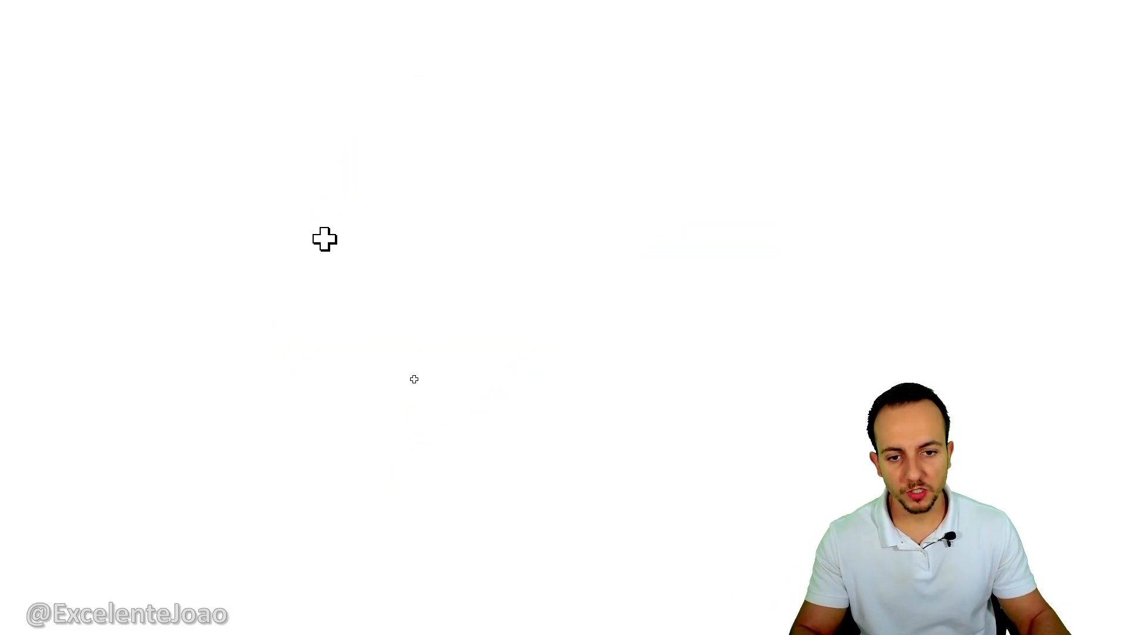
key(ctrl+2)
drag(340, 146, 339, 343)
drag(423, 149, 390, 361)
drag(278, 272, 446, 254)
drag(275, 207, 389, 207)
key(e)
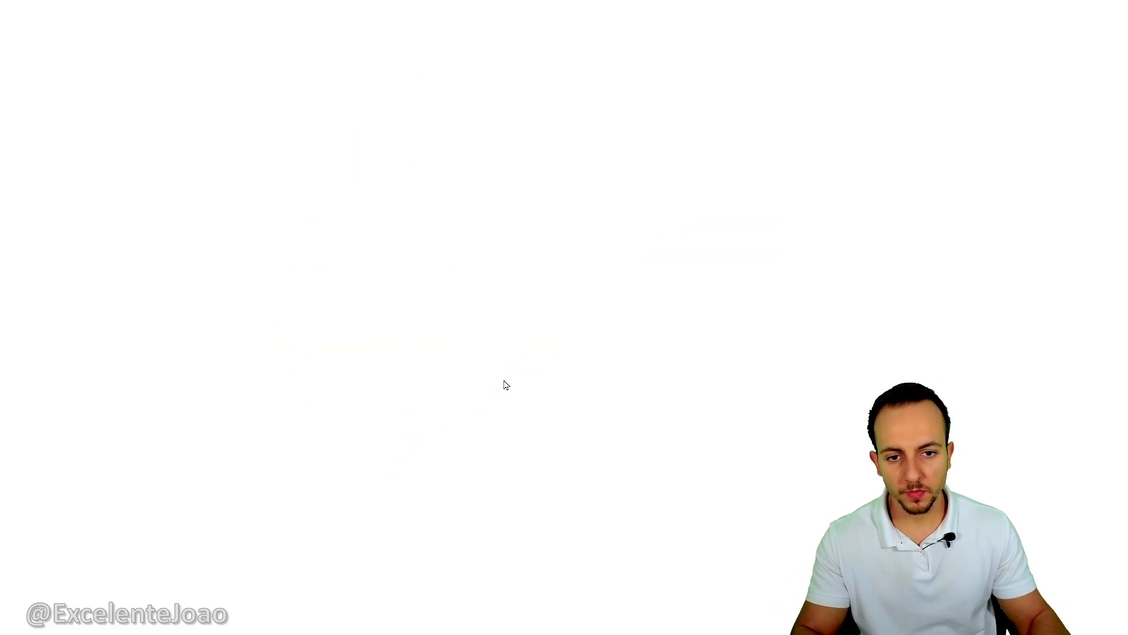
key(Escape)
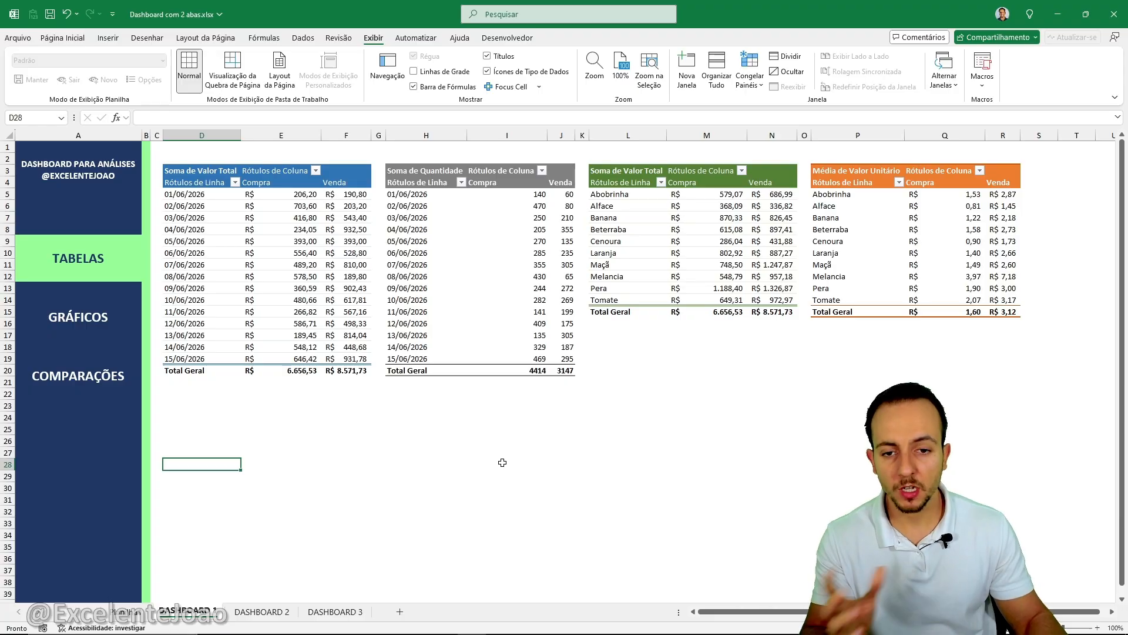
click(305, 312)
click(402, 448)
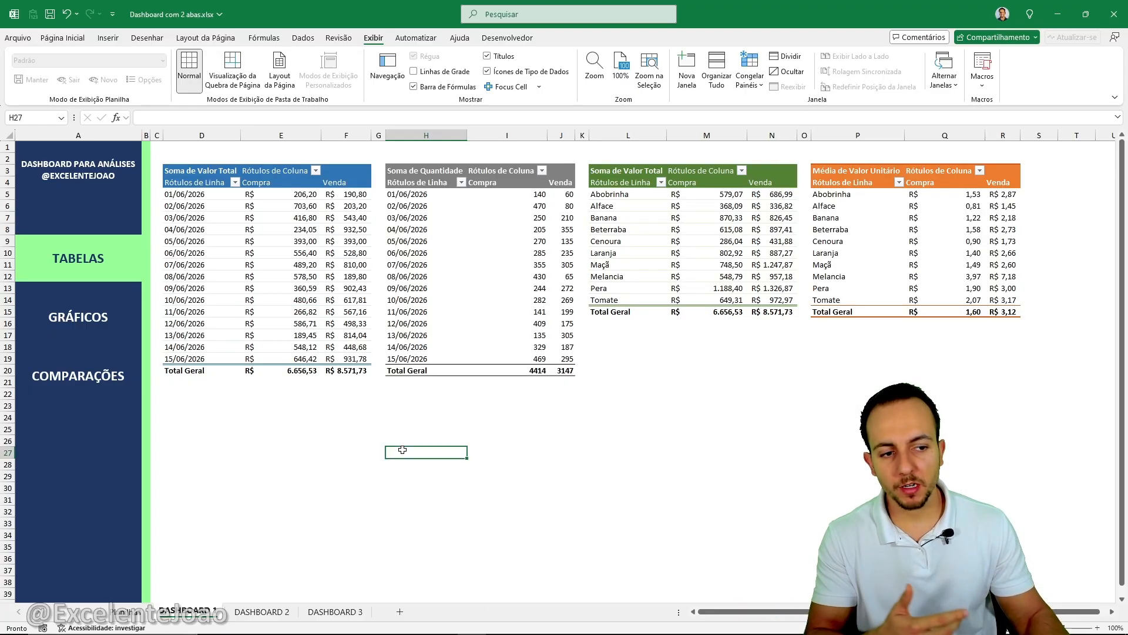
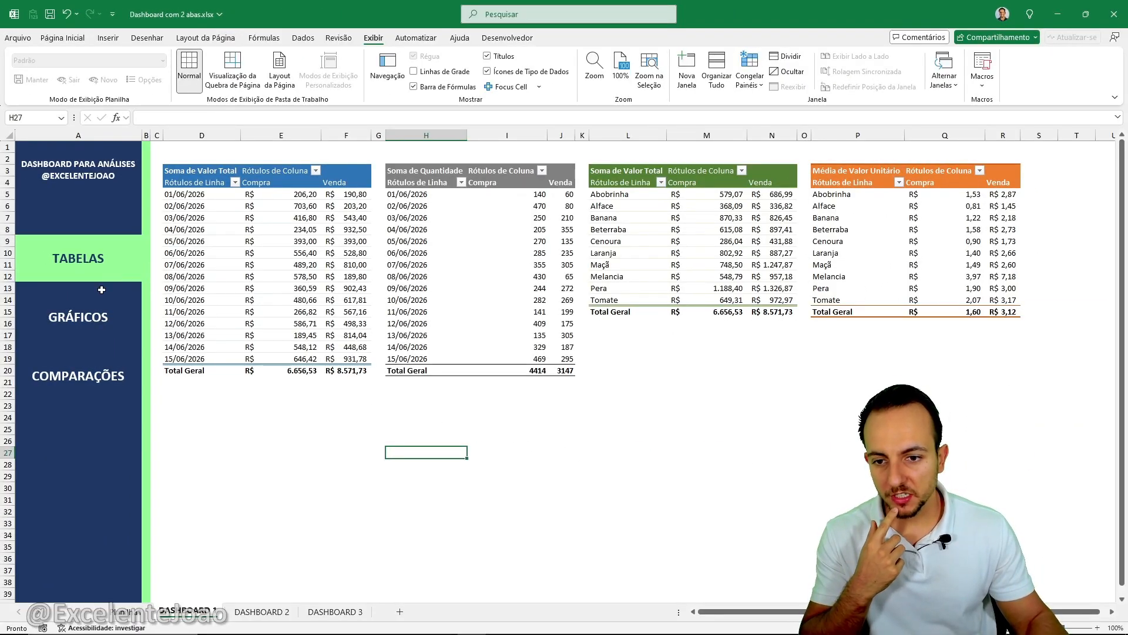
Step: Test the GRÁFICOS, COMPARAÇÕES and TABELAS menu links and finish on the GRÁFICOS page
click(94, 320)
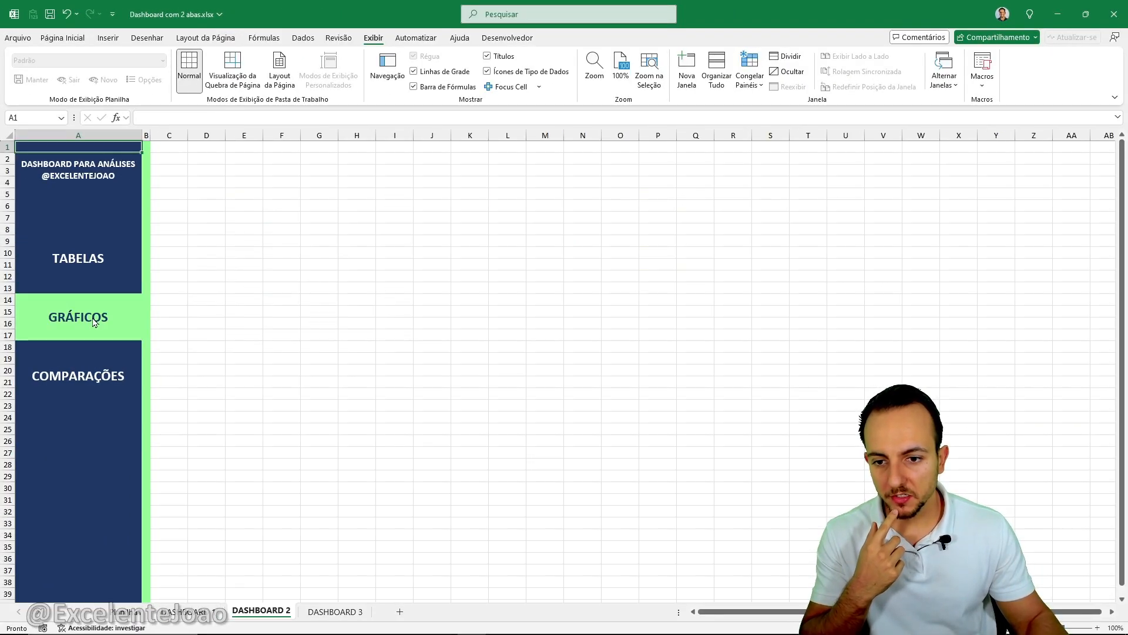
click(97, 376)
click(101, 323)
click(104, 269)
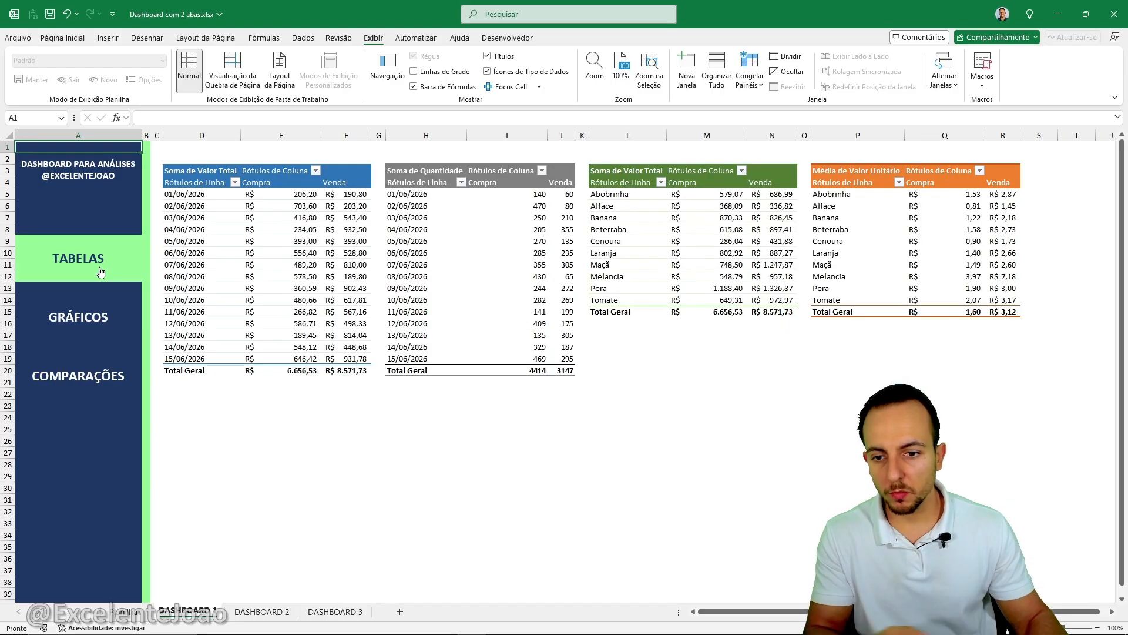
click(105, 319)
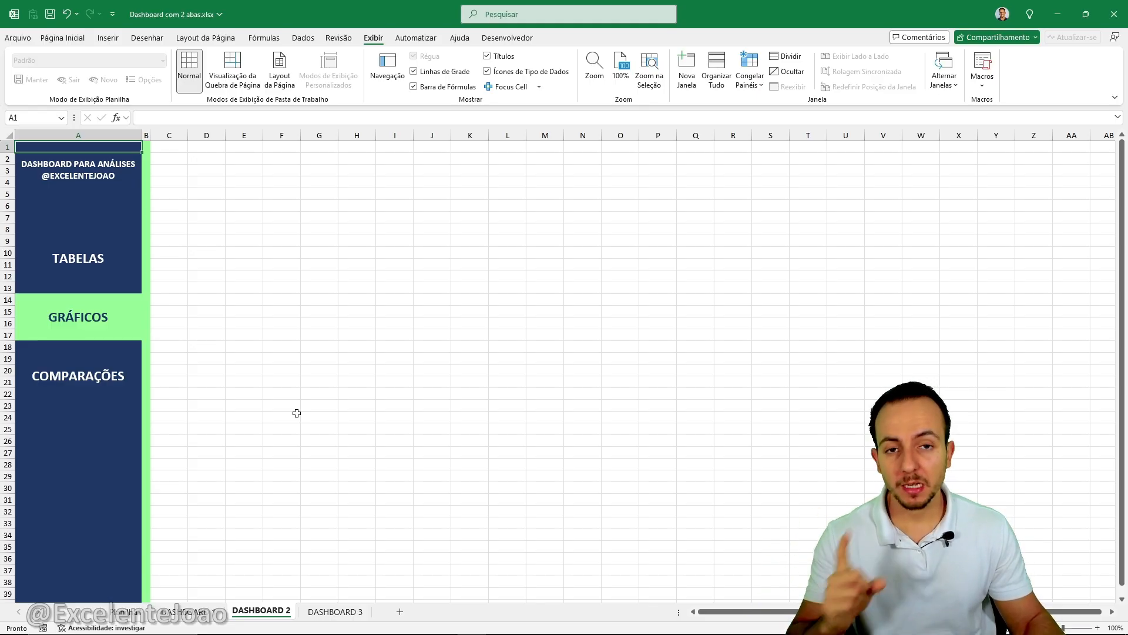
Step: Check the TABELAS and GRÁFICOS pages through the sidebar links and end on the TABELAS page
click(101, 259)
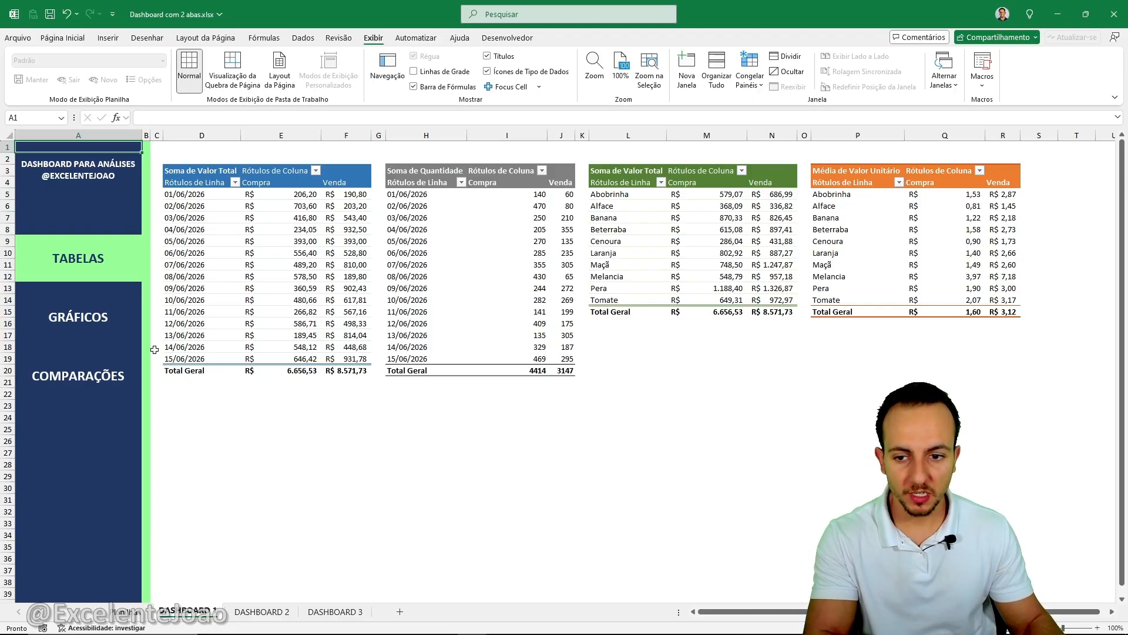
click(112, 331)
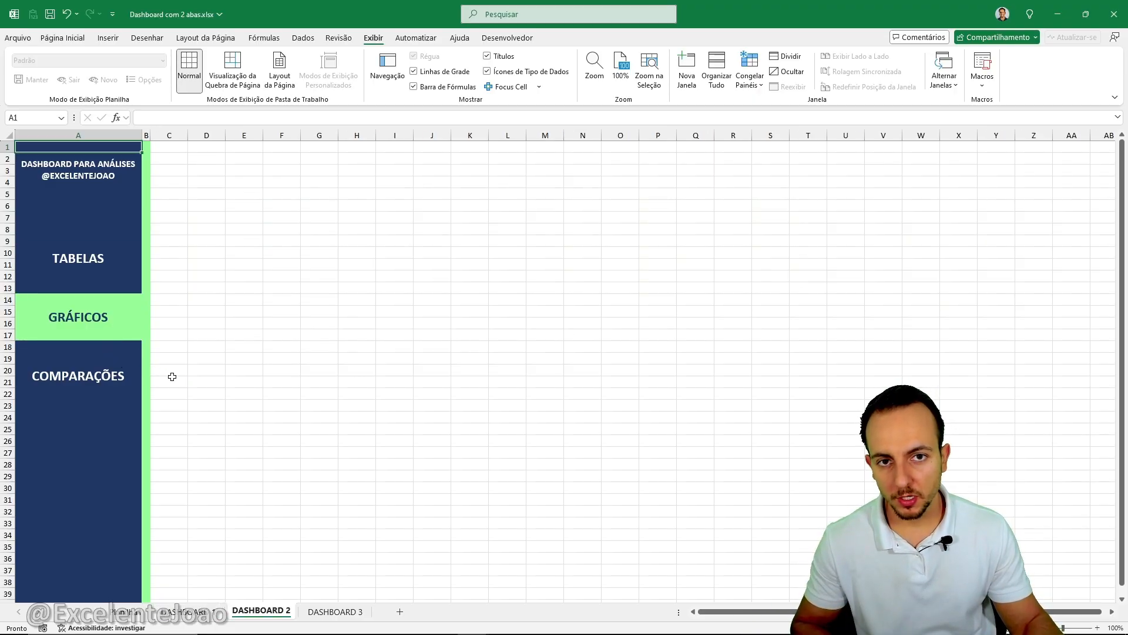
click(78, 273)
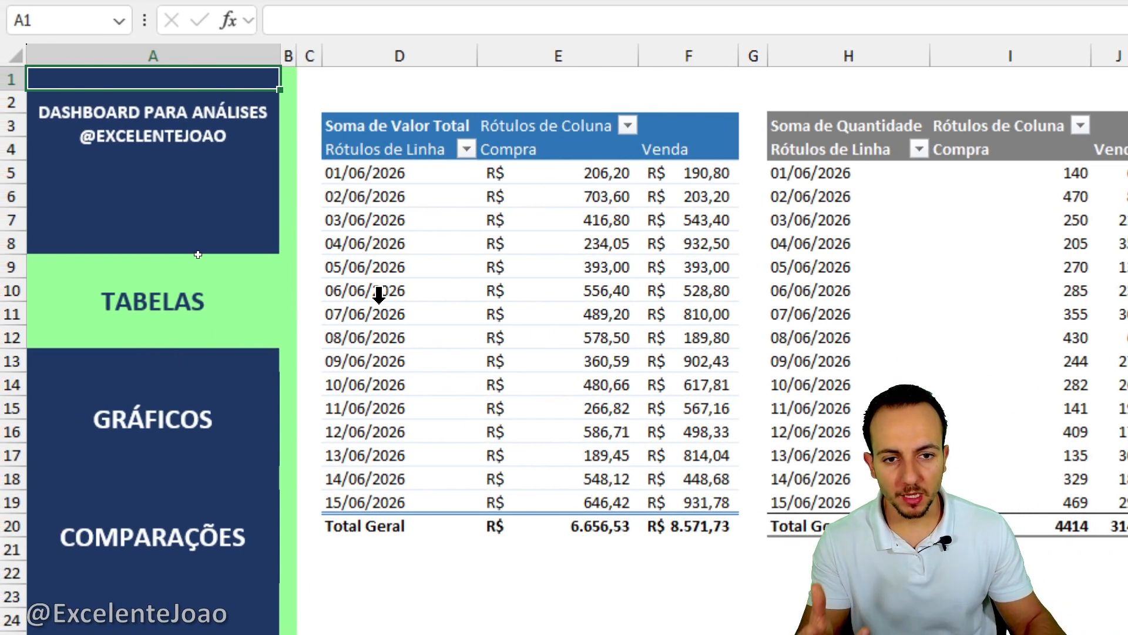
Step: Insert a line chart from the blue daily Soma de Valor Total pivot table and reposition it over the tables
click(423, 267)
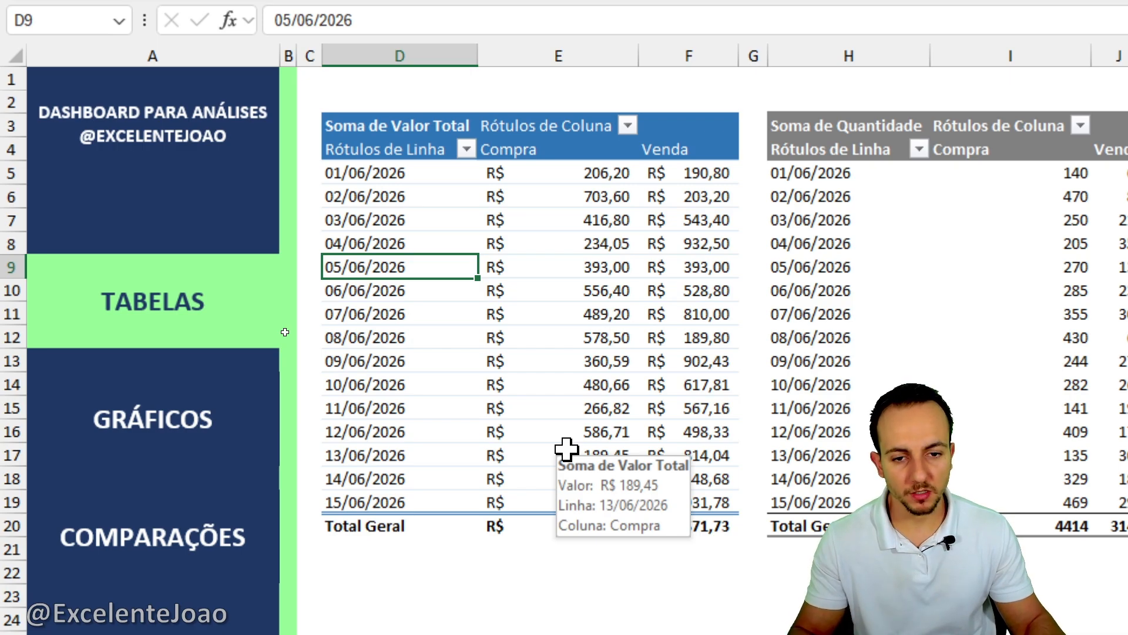
click(435, 247)
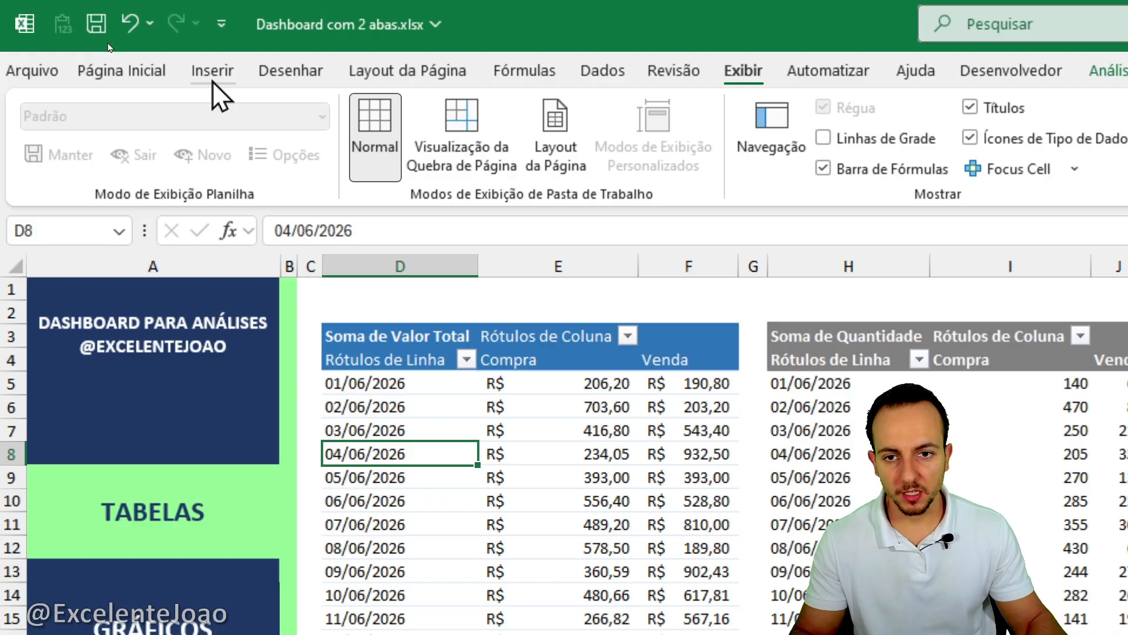
click(213, 76)
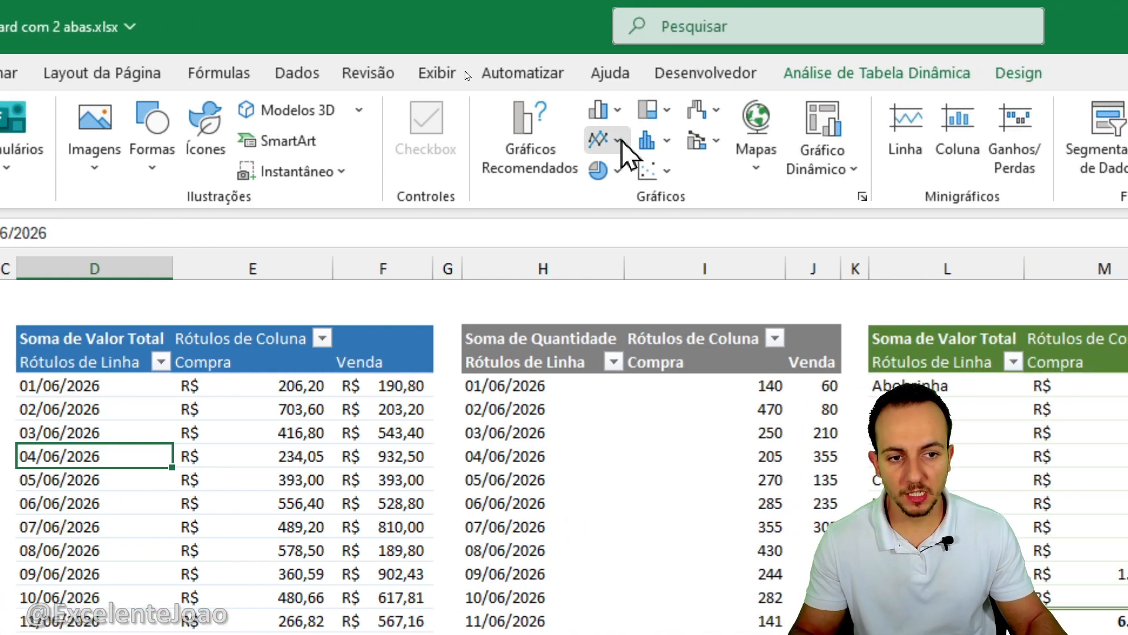
click(618, 141)
click(625, 223)
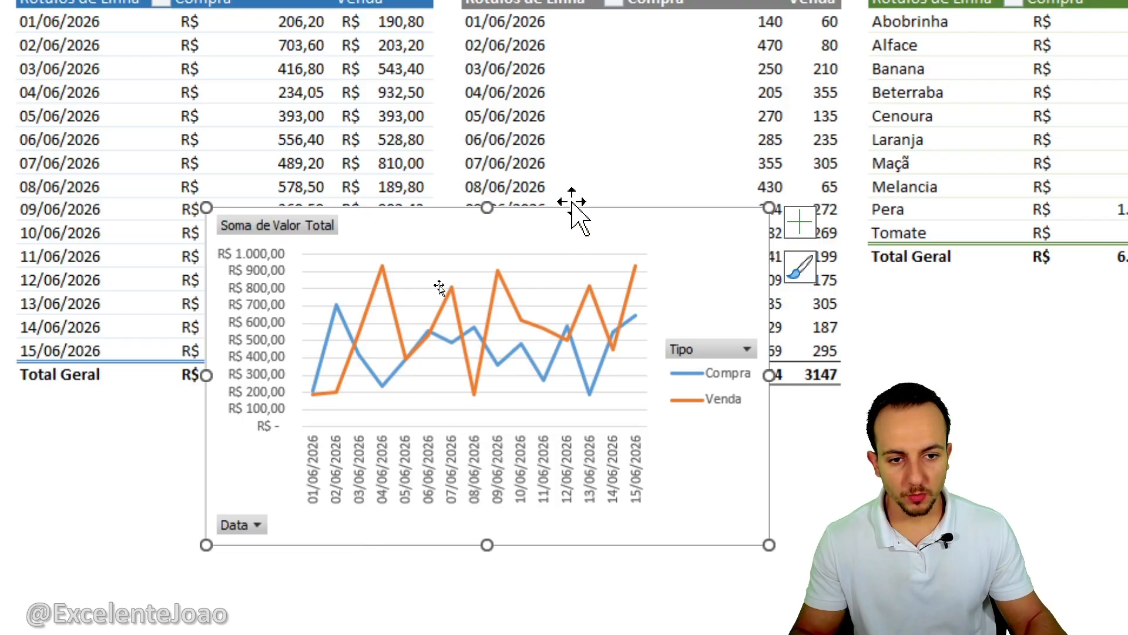
drag(561, 549, 407, 519)
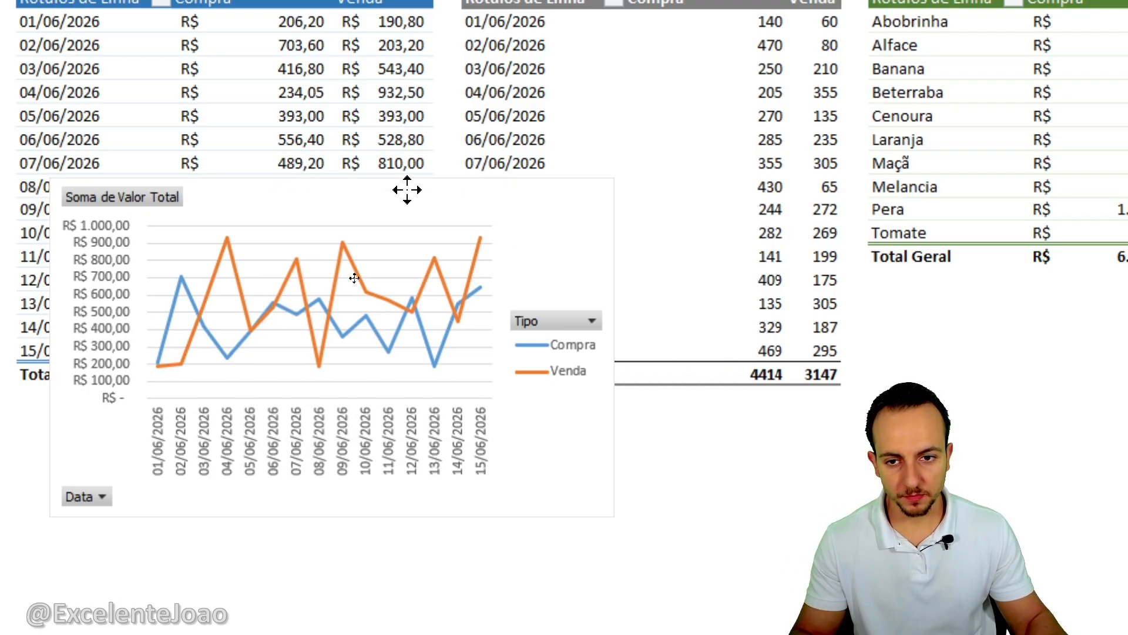
drag(407, 190, 392, 188)
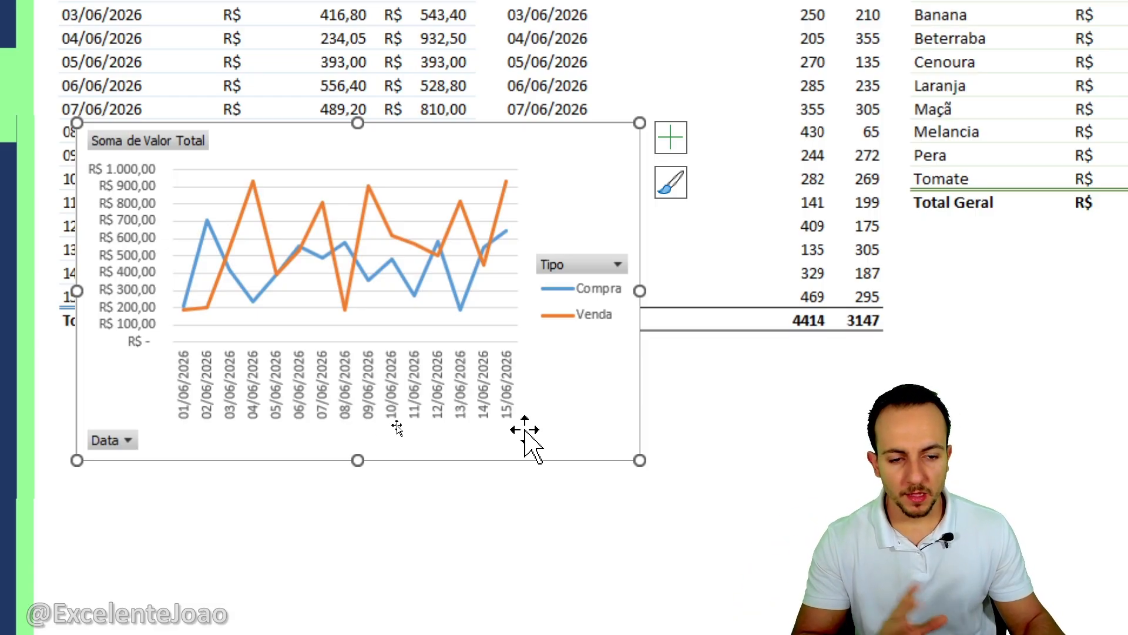
Step: Cut the line chart from the TABELAS page and paste it at cell D2 of the GRÁFICOS page
right_click(578, 419)
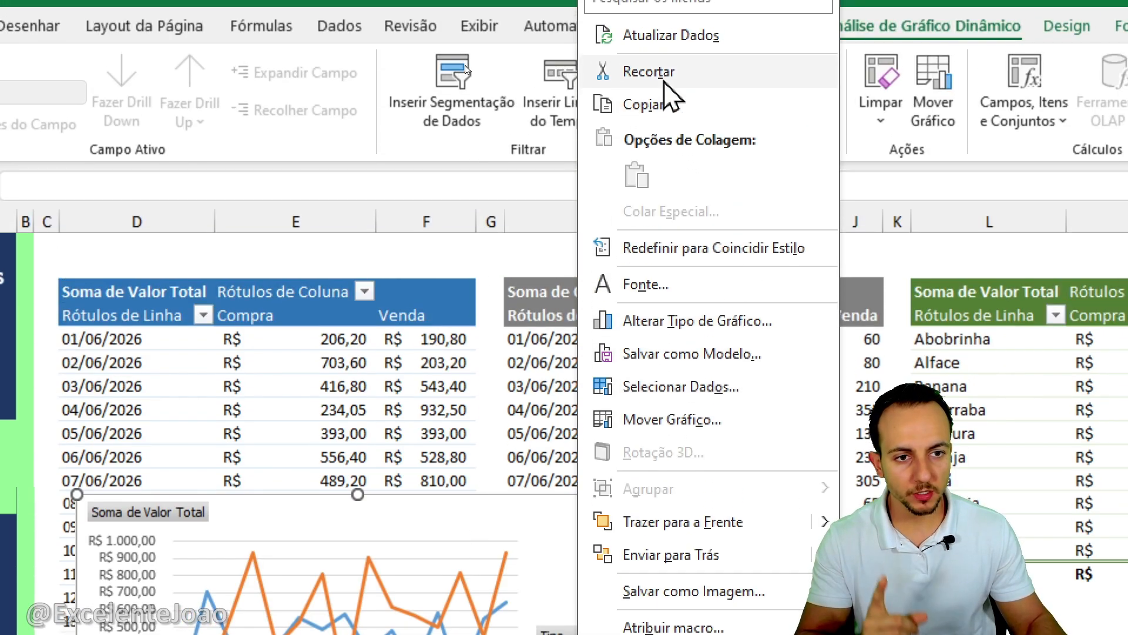
click(136, 252)
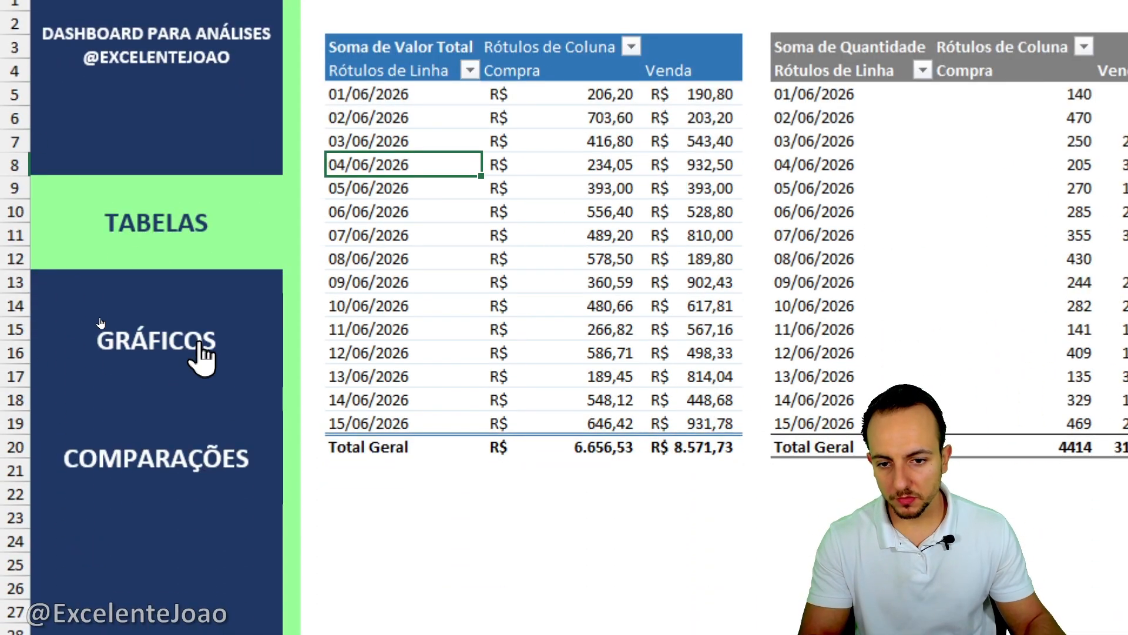
click(203, 352)
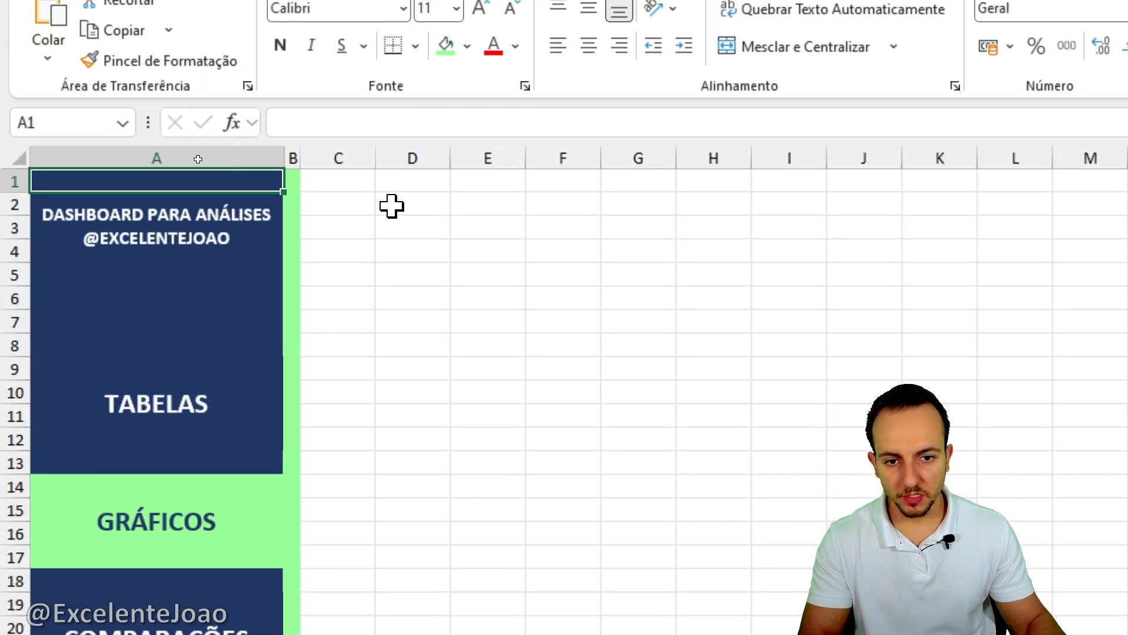
click(395, 206)
right_click(402, 210)
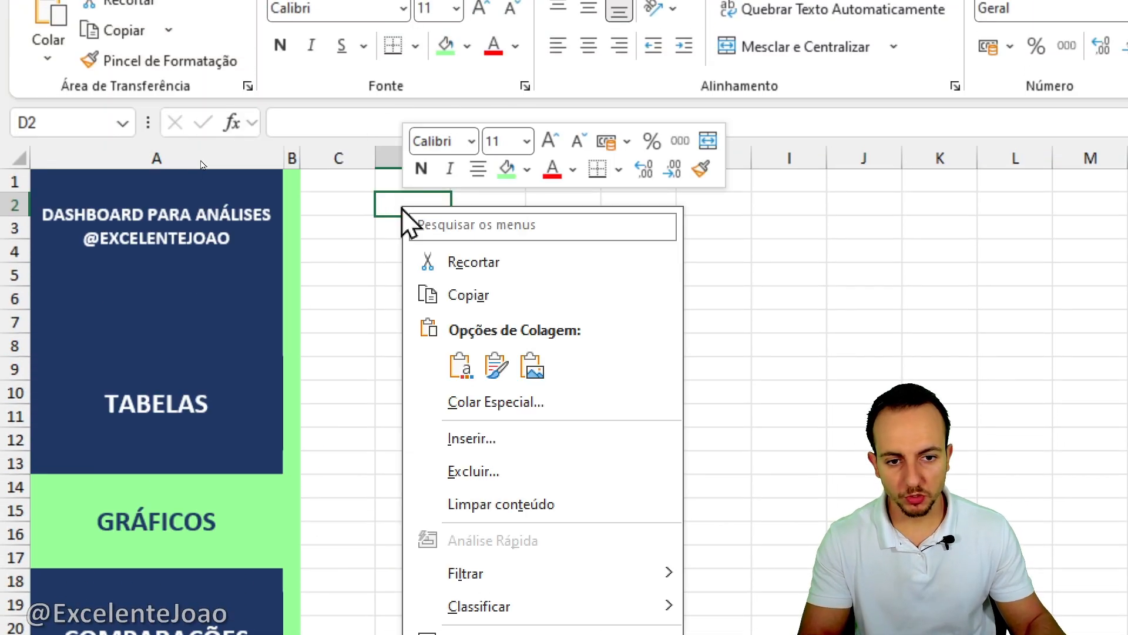
click(473, 367)
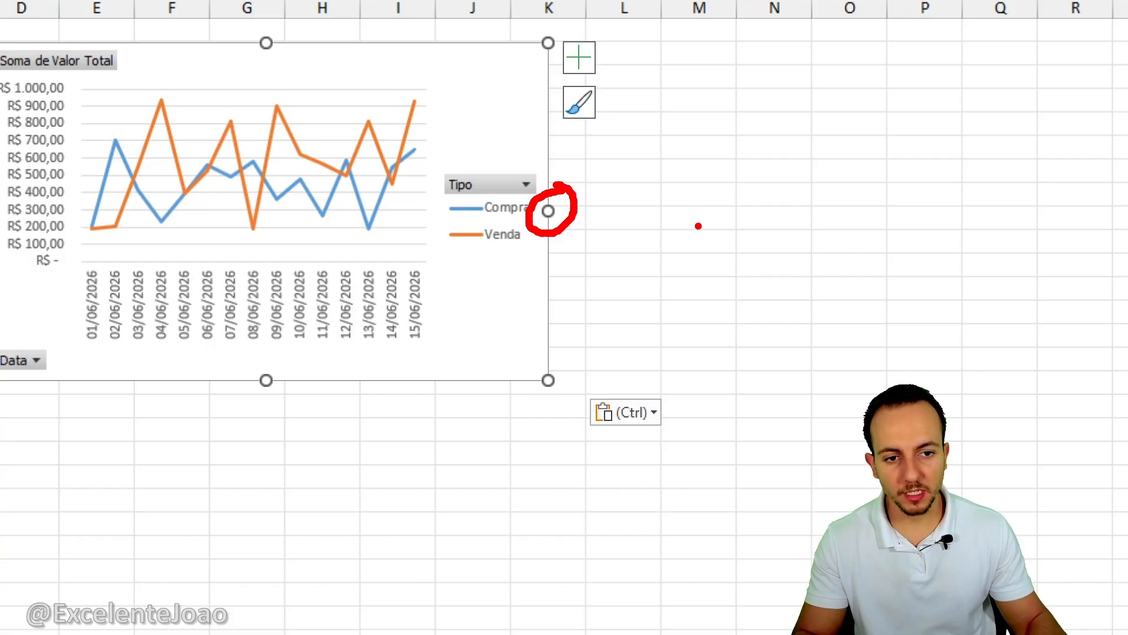
Step: Close the Campos do Gráfico Dinâmico pane and widen the pasted line chart to the end of column S
mouse_move(698, 226)
mouse_down()
mouse_move(554, 220)
mouse_move(597, 209)
mouse_move(1127, 241)
mouse_move(1023, 224)
mouse_move(1037, 232)
mouse_up()
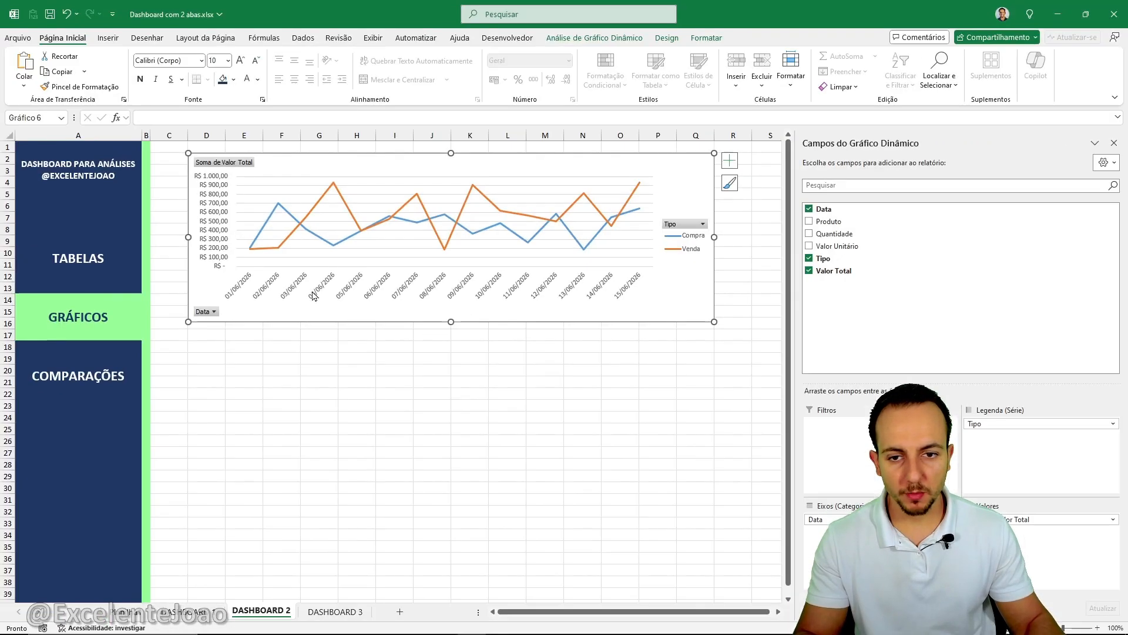
click(164, 499)
click(706, 265)
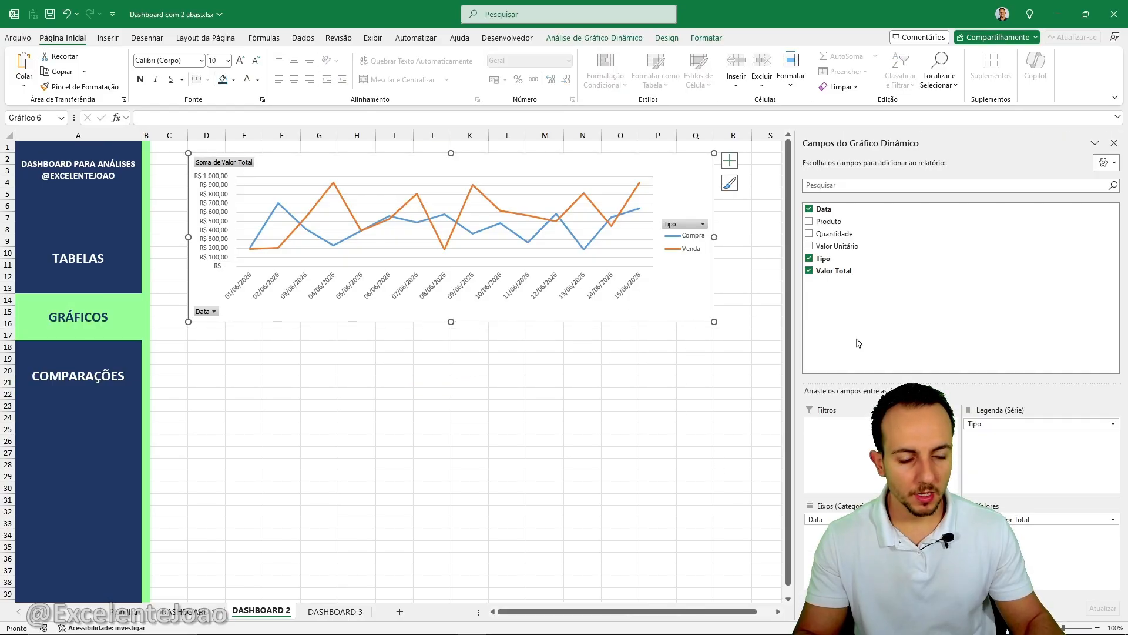
key(ctrl+4)
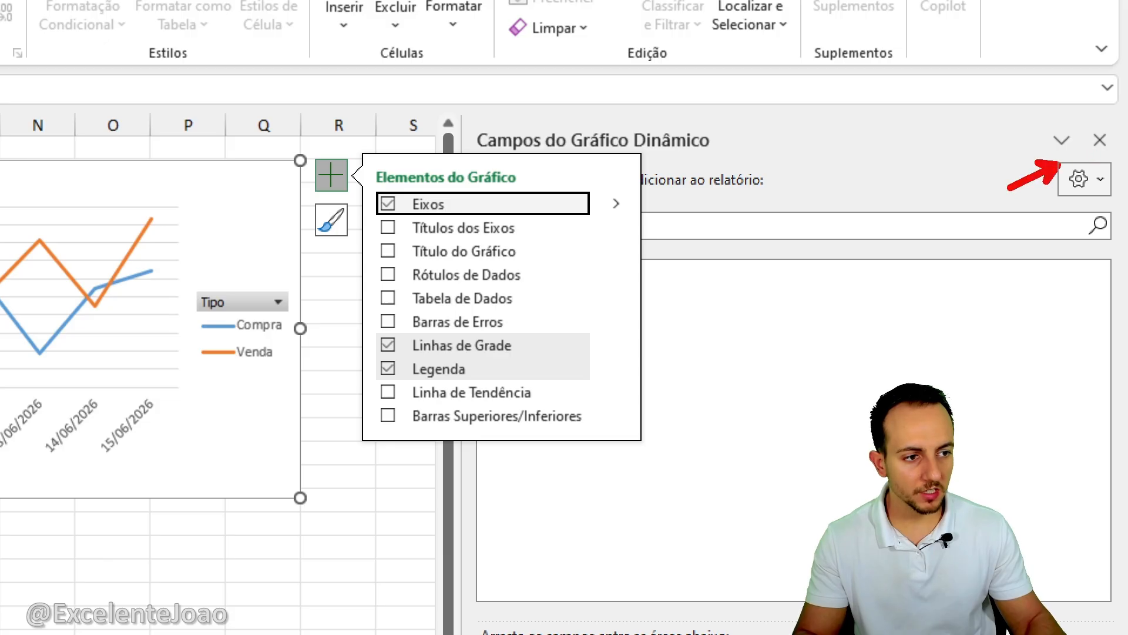
click(1099, 139)
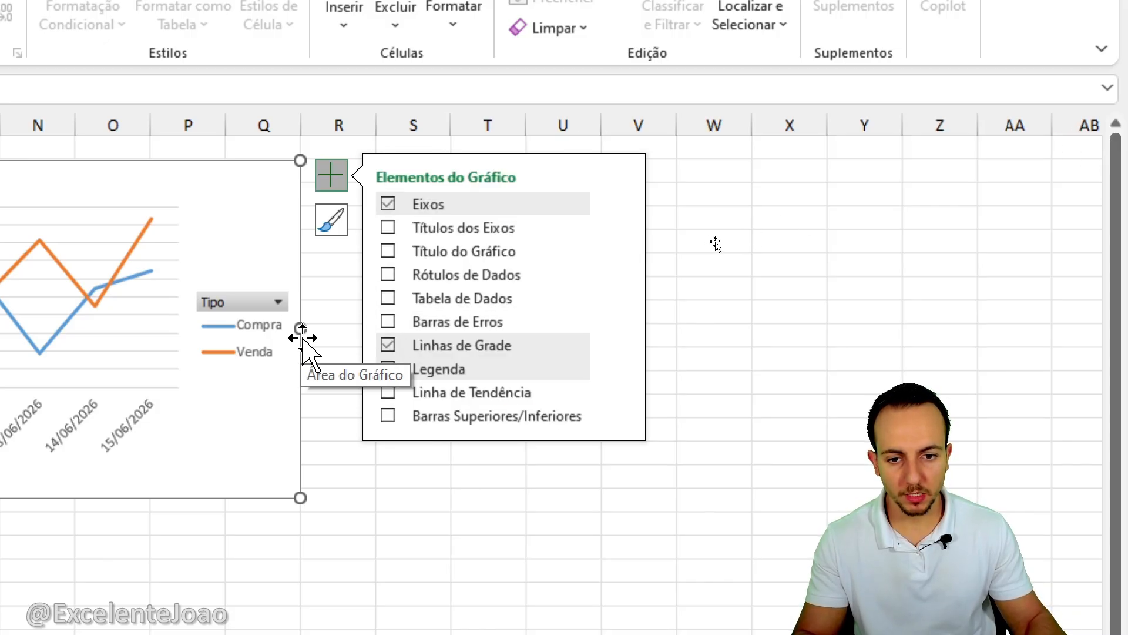
drag(300, 328, 453, 325)
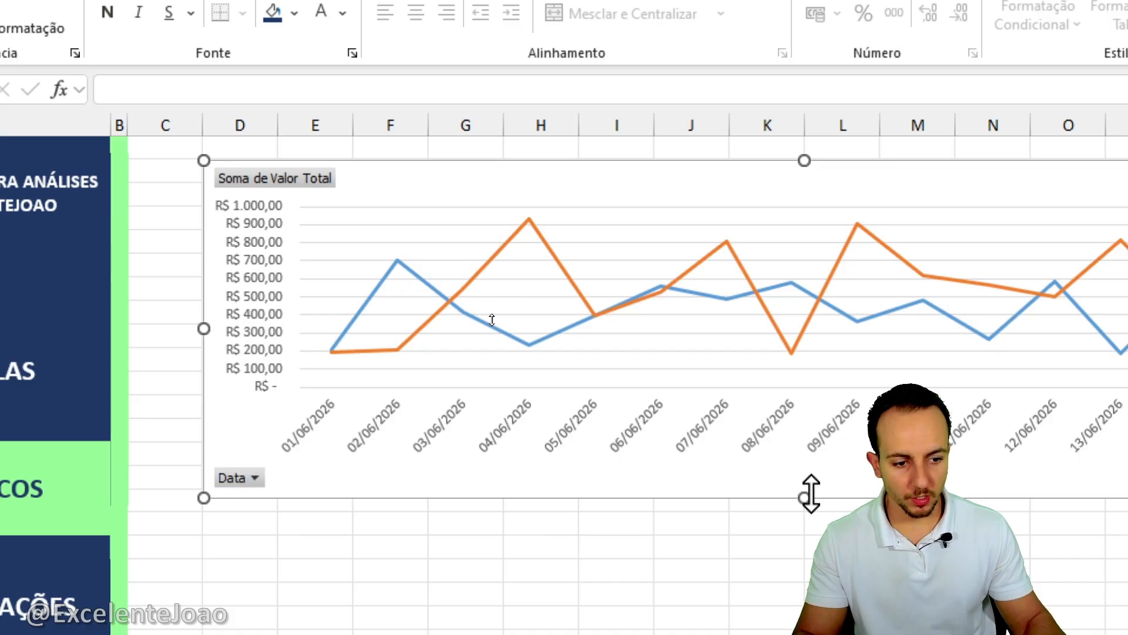
click(765, 600)
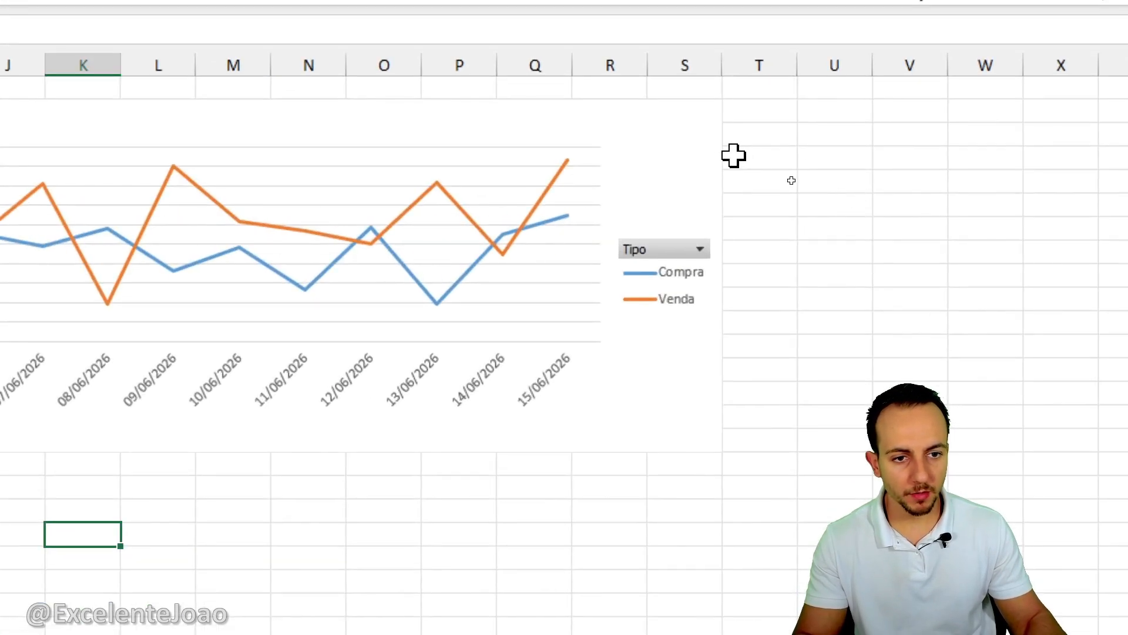
Step: Hide all field buttons on the line chart
click(784, 181)
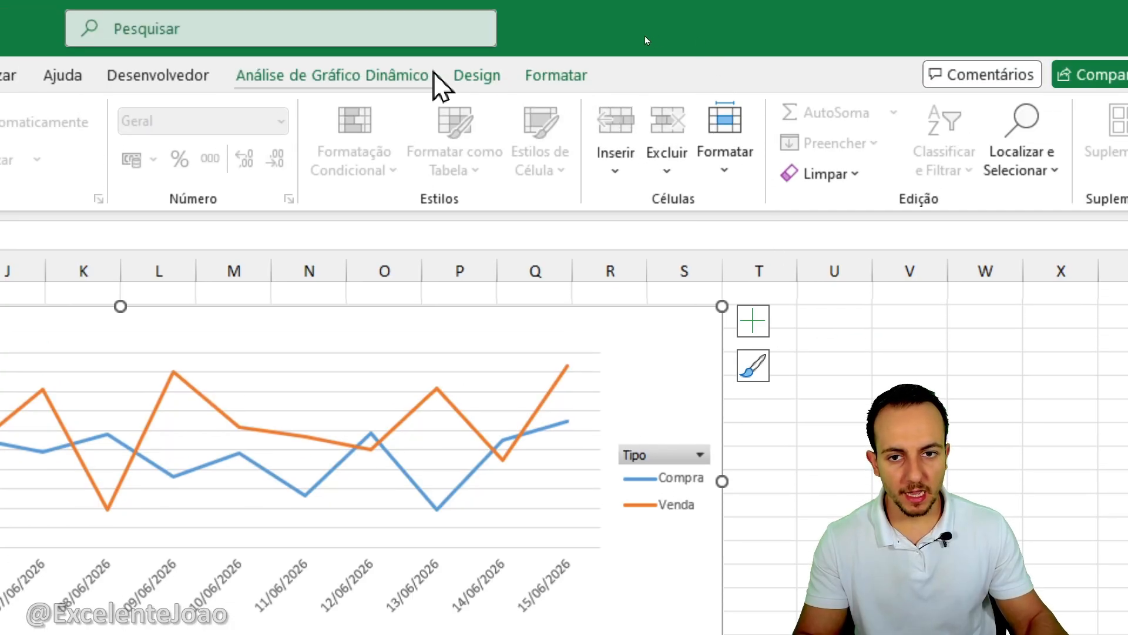
click(432, 75)
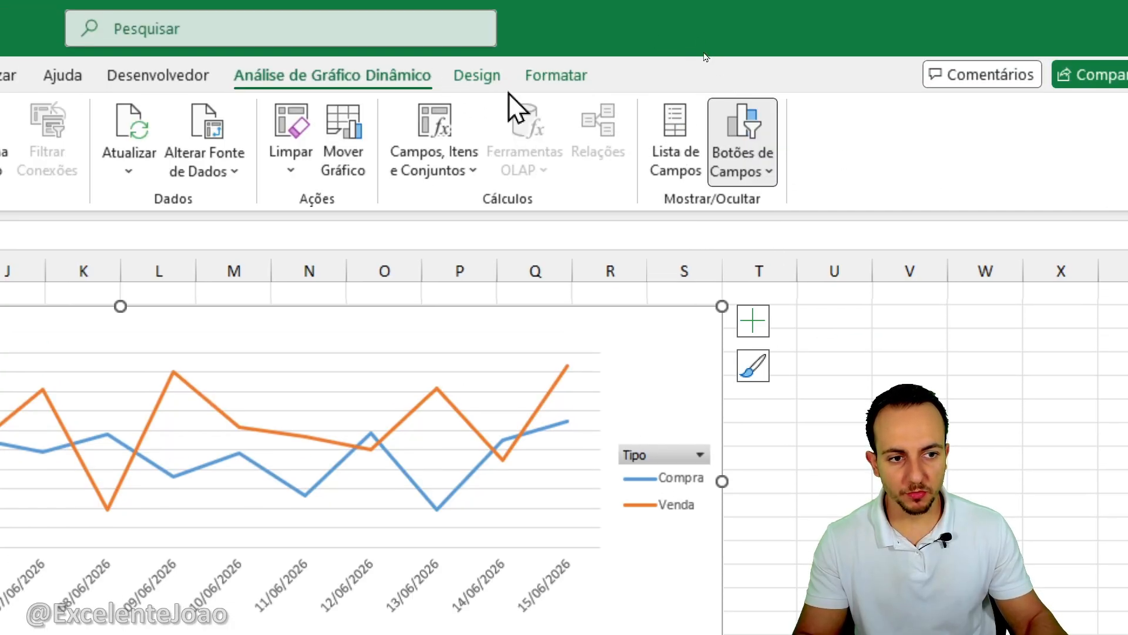
click(741, 172)
click(792, 389)
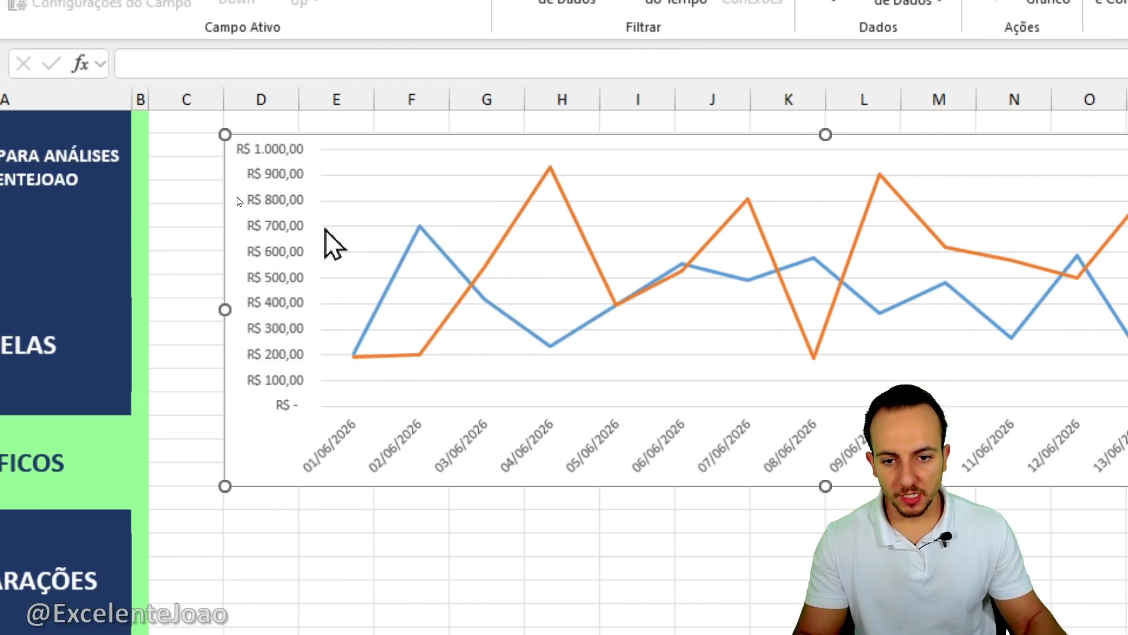
Step: Delete the vertical value axis and the horizontal gridlines from the line chart
click(269, 277)
key(Delete)
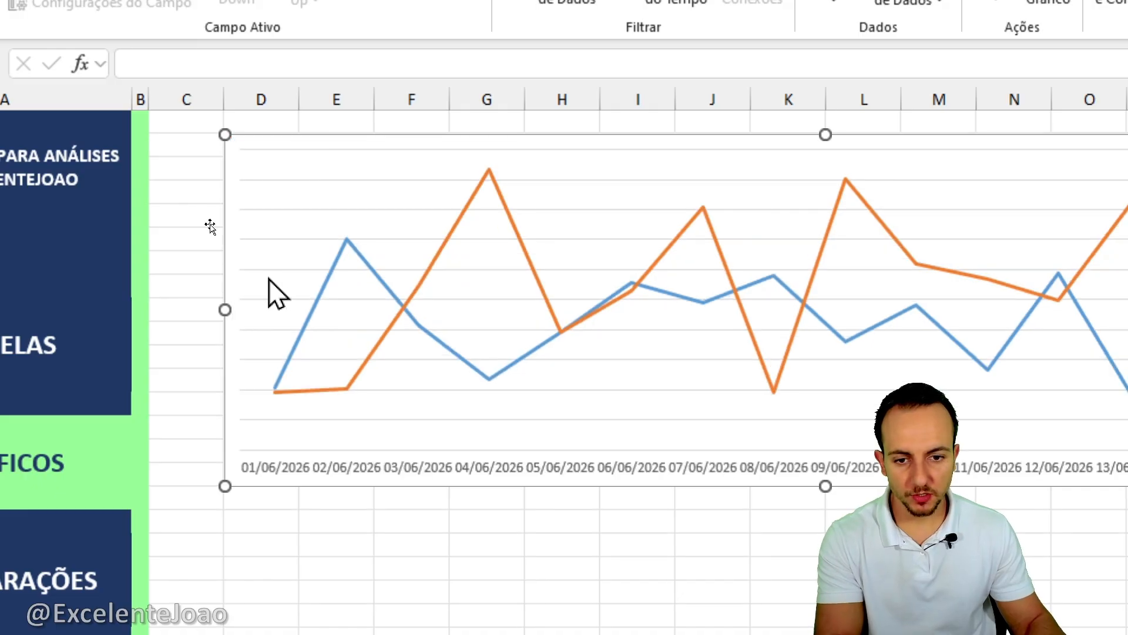
click(421, 389)
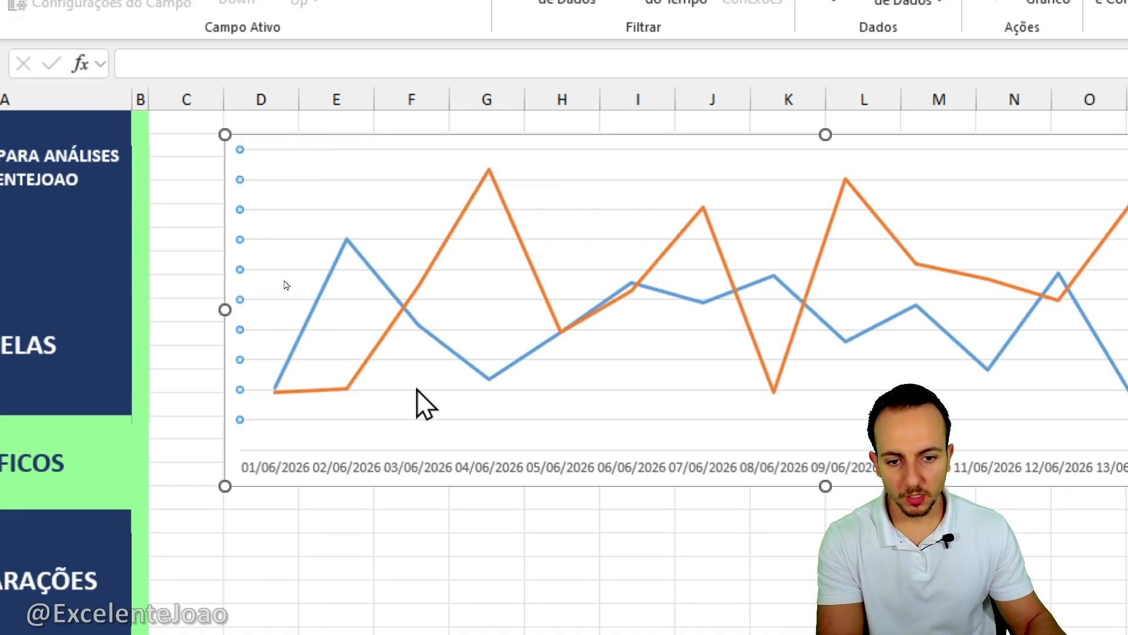
key(Delete)
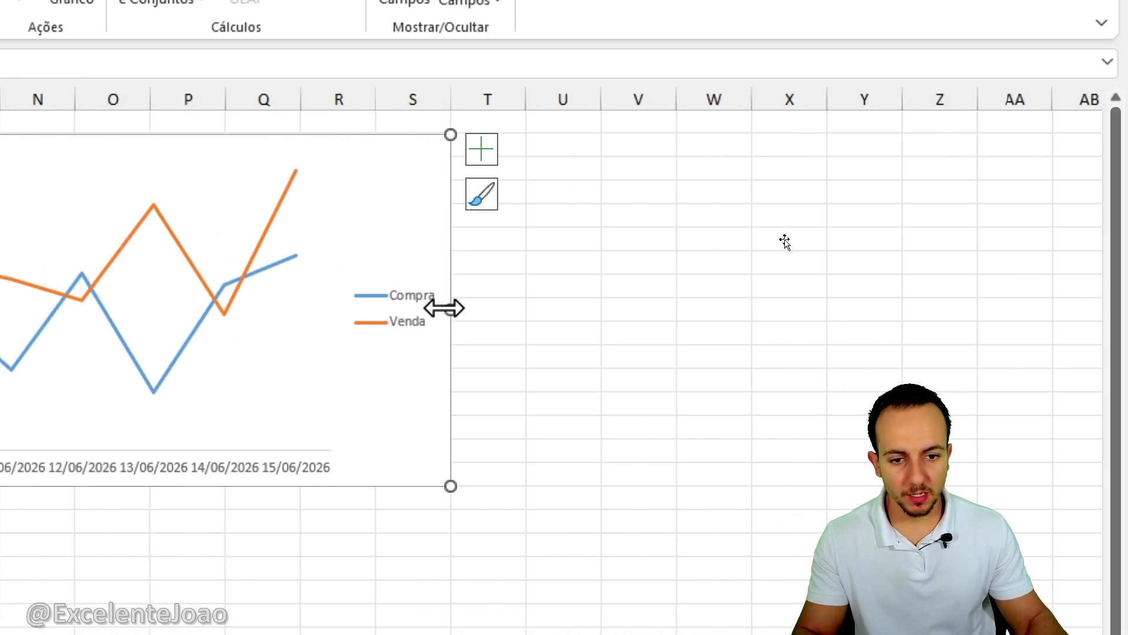
Step: Widen the line chart to the end of column U and set its legend position to Inferior
drag(451, 308, 601, 318)
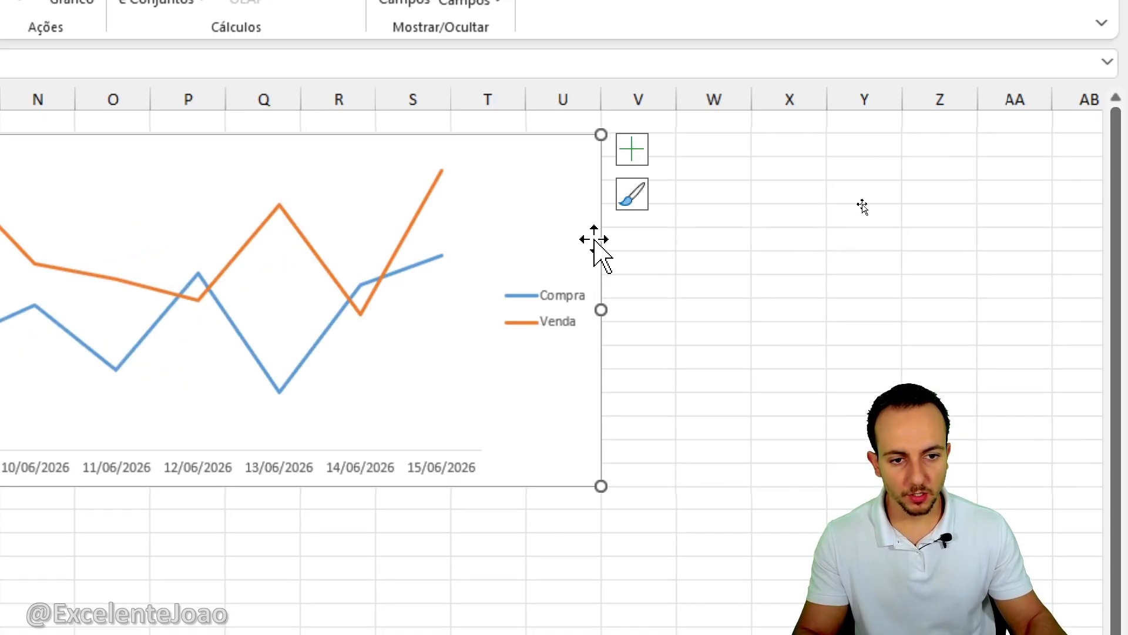
click(554, 294)
click(573, 194)
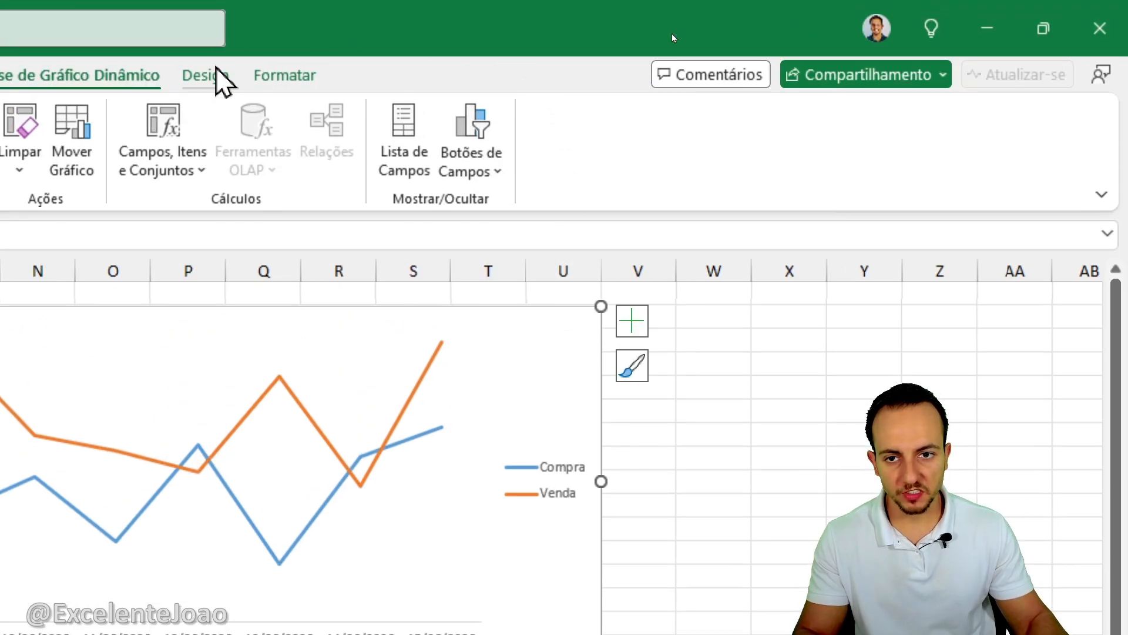
click(217, 69)
click(101, 152)
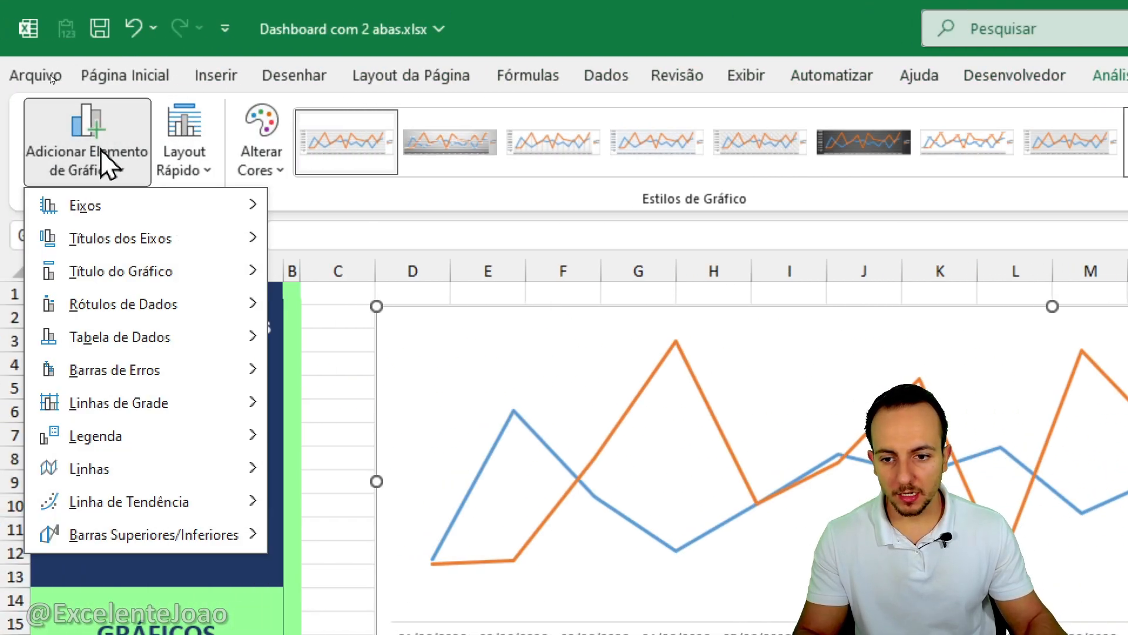
mouse_move(118, 435)
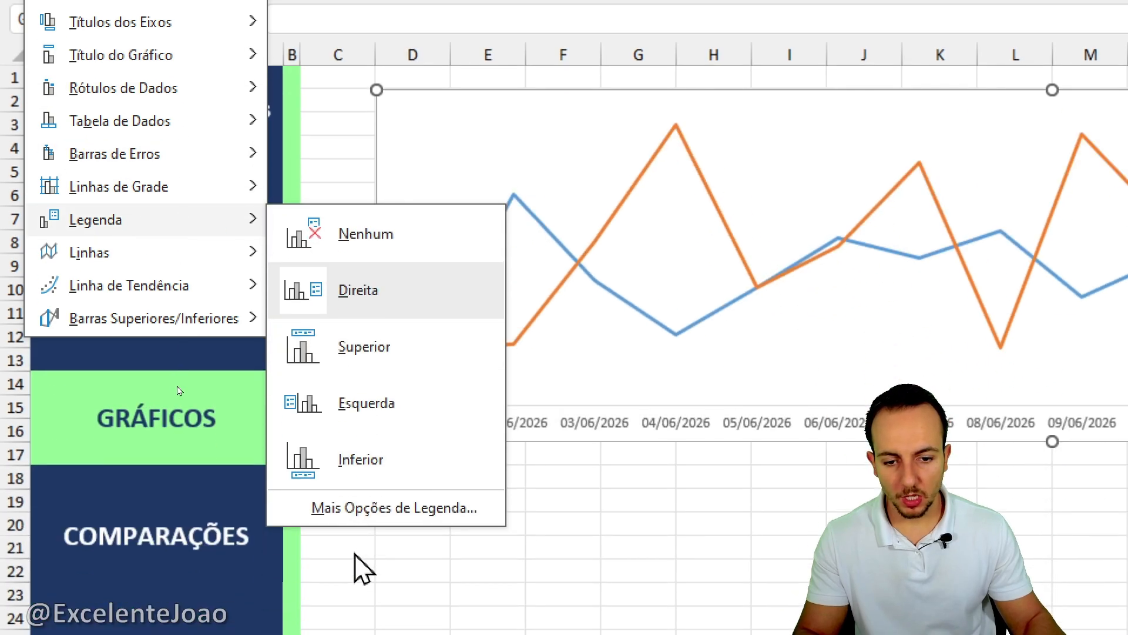
click(387, 467)
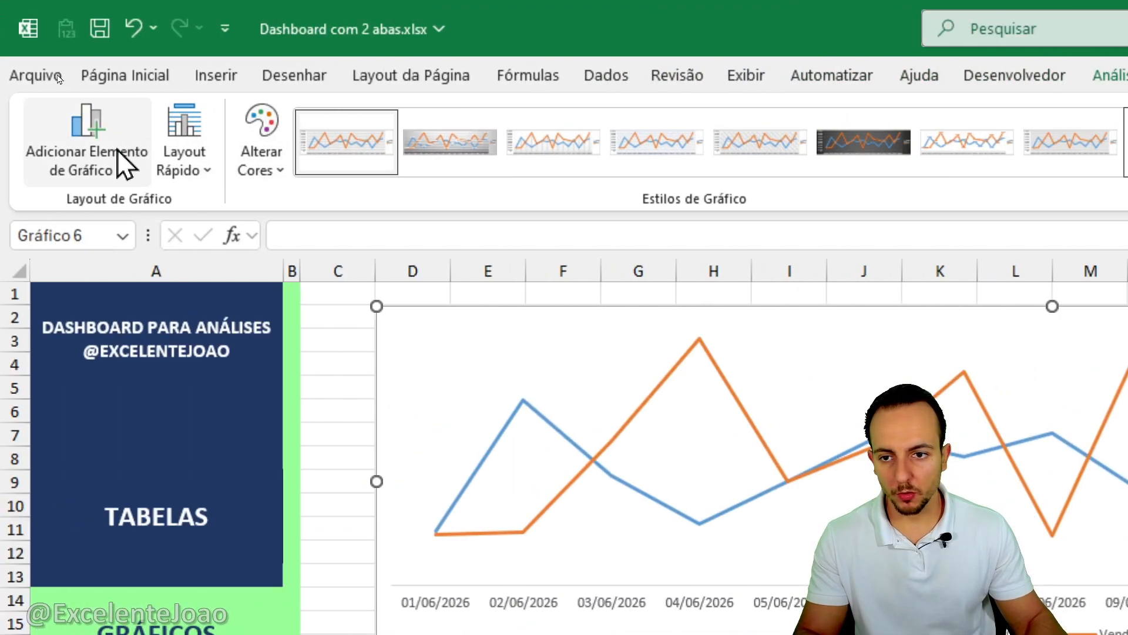
Step: Add data labels to the line chart with the Centro position
click(90, 153)
mouse_move(151, 320)
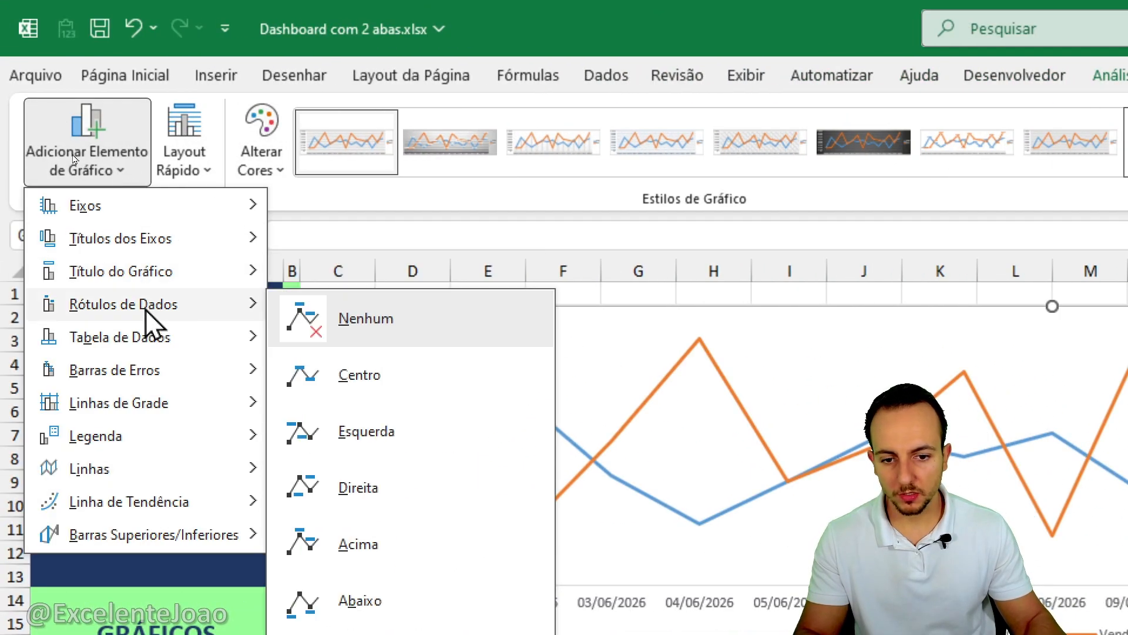
click(409, 379)
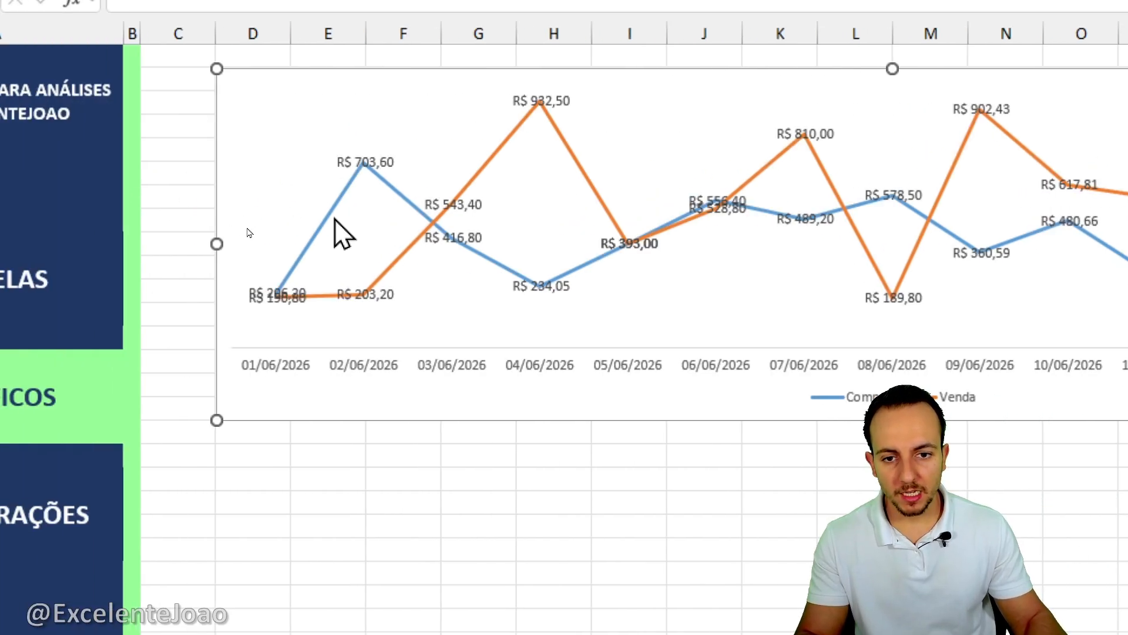
Step: Set the Compra series' data labels to the Esquerda position
click(335, 219)
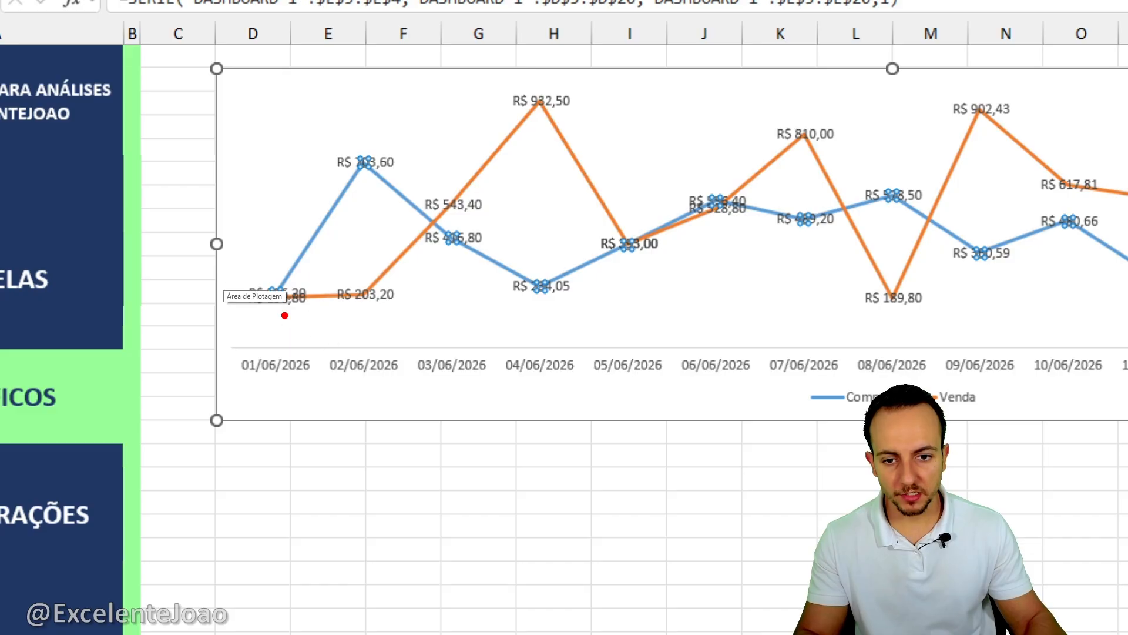
mouse_move(284, 315)
mouse_down()
mouse_move(437, 209)
mouse_move(539, 293)
mouse_up()
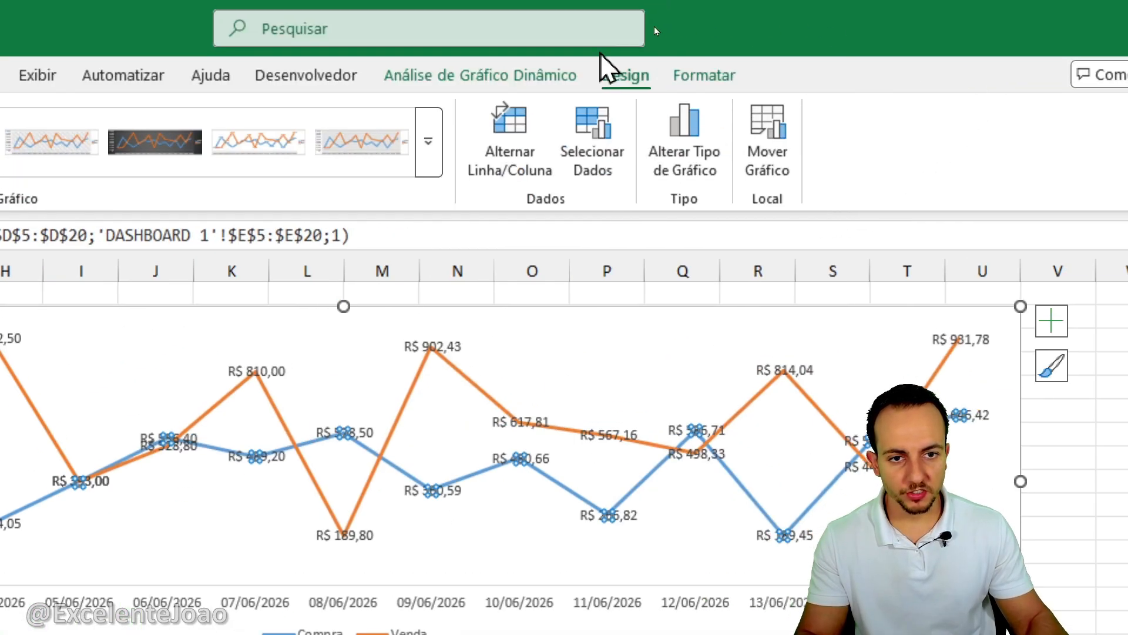
click(116, 160)
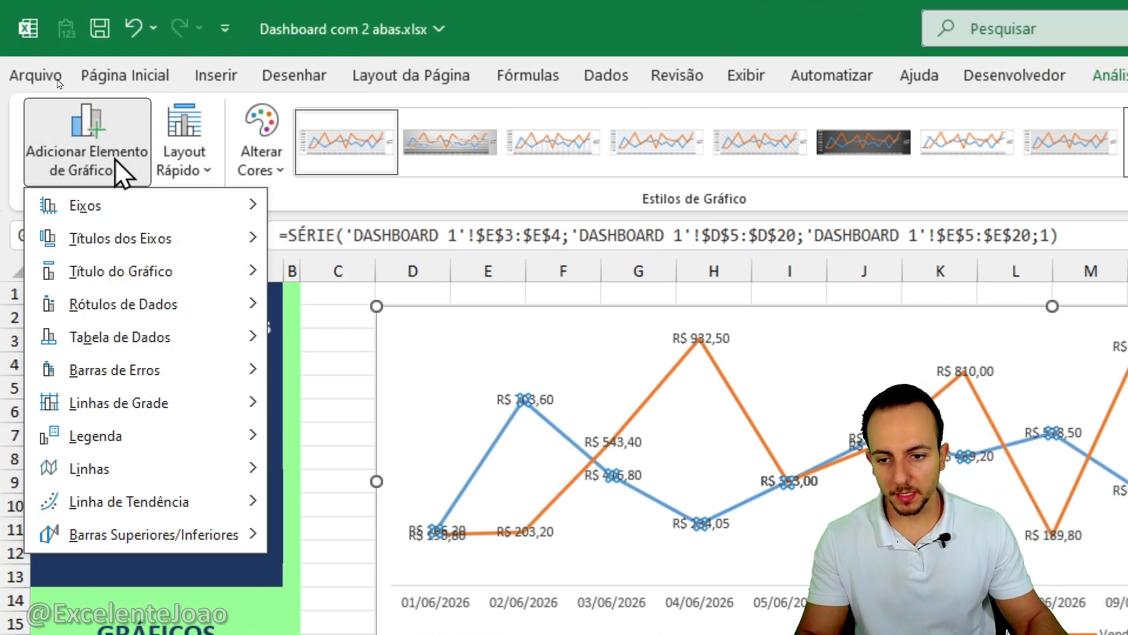
mouse_move(161, 309)
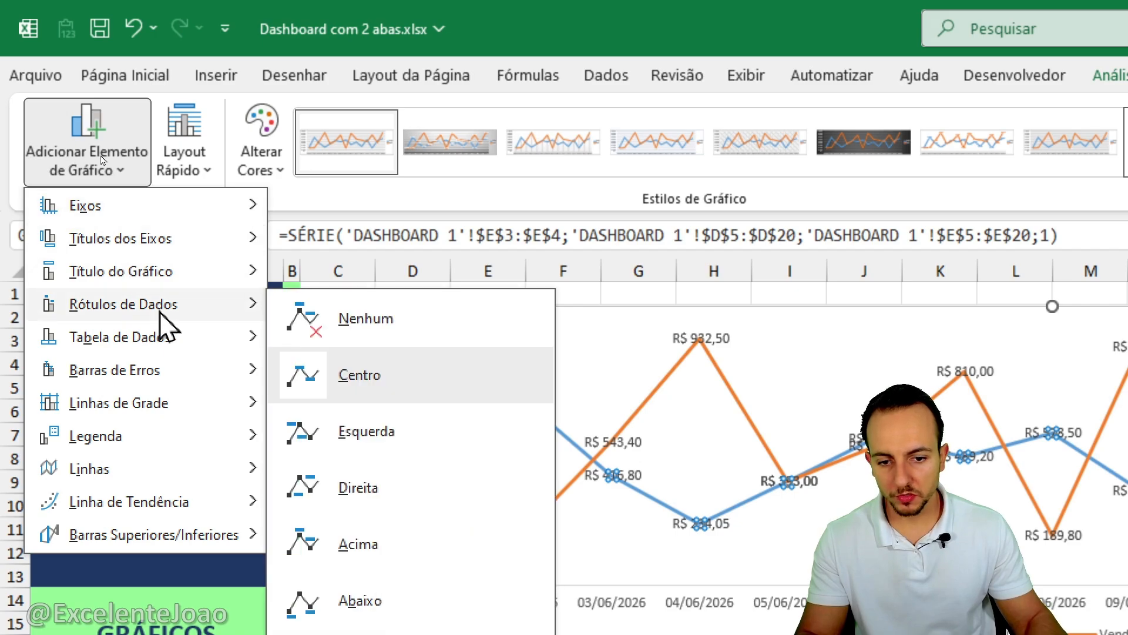
click(400, 449)
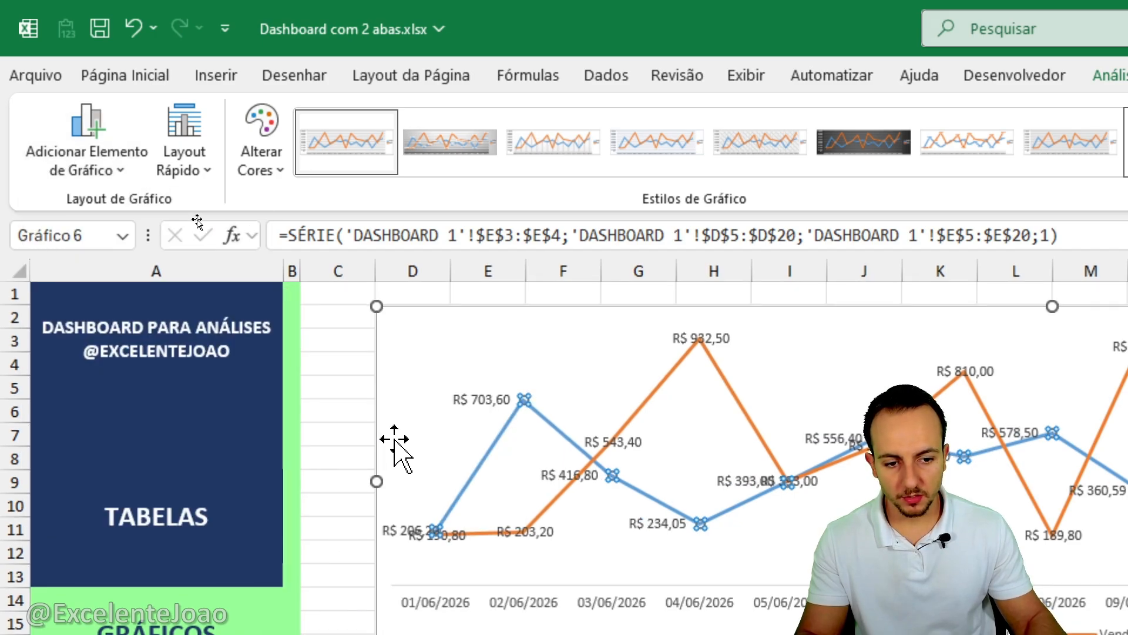
Step: Set the Venda series' data labels to the Direita position and deselect the chart
click(661, 392)
click(118, 171)
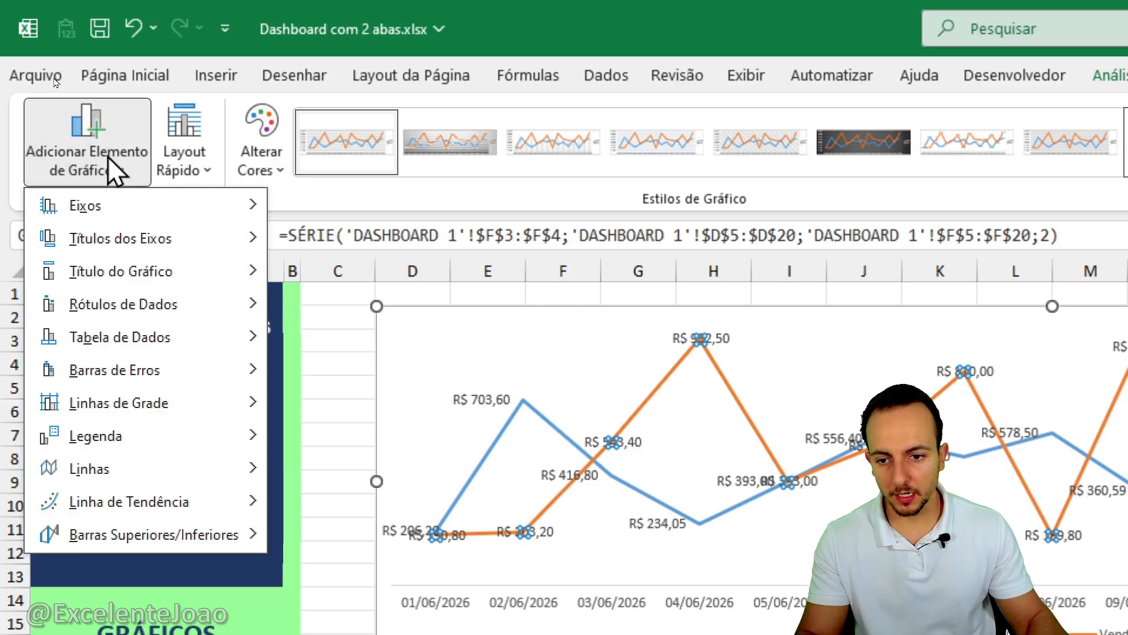
mouse_move(159, 310)
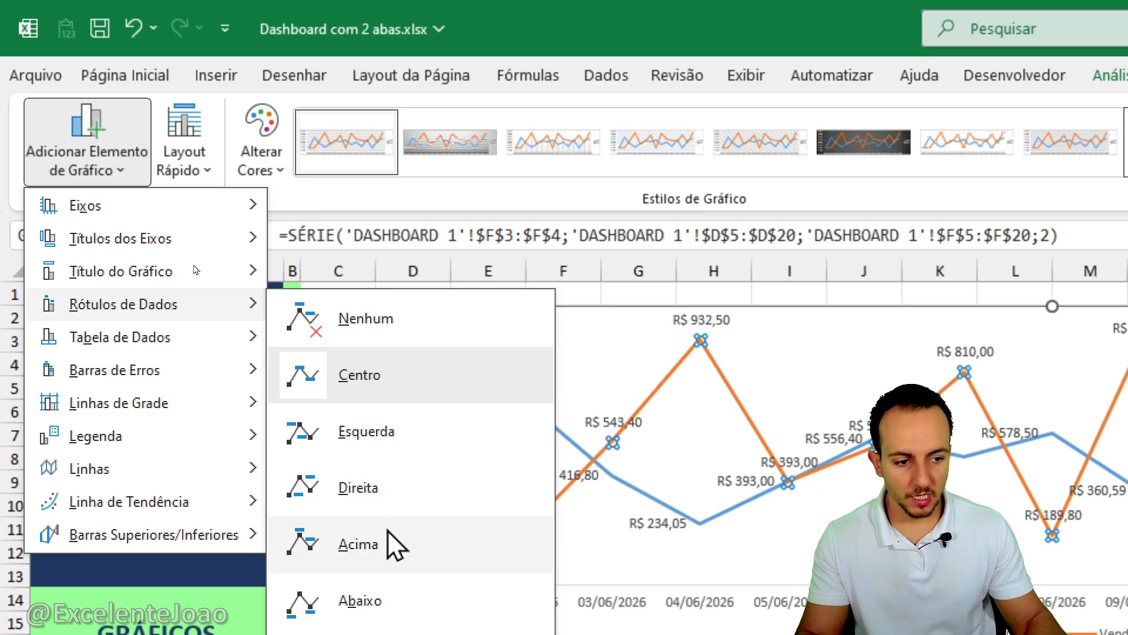
click(420, 498)
key(Escape)
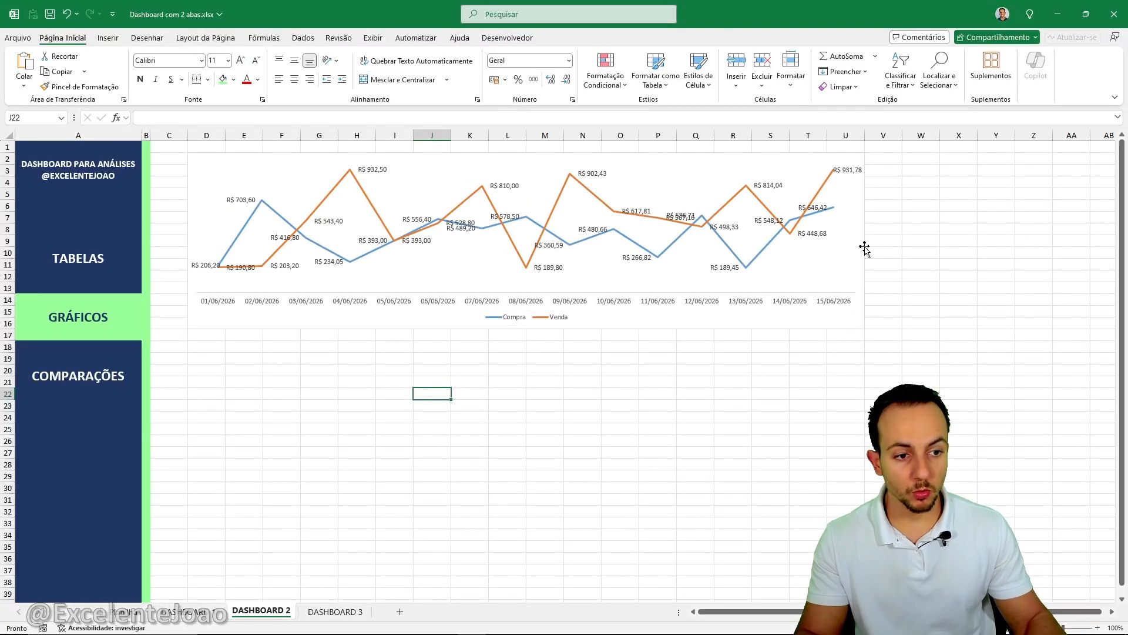
Step: Widen the line chart to the end of column W
click(865, 249)
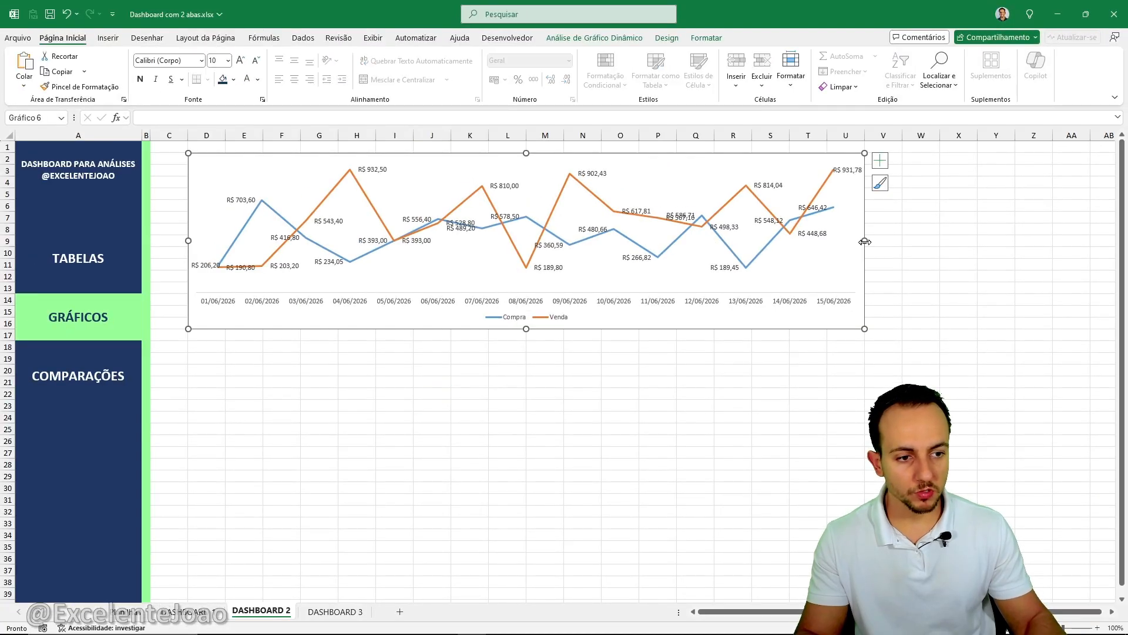
drag(864, 242, 940, 244)
click(732, 357)
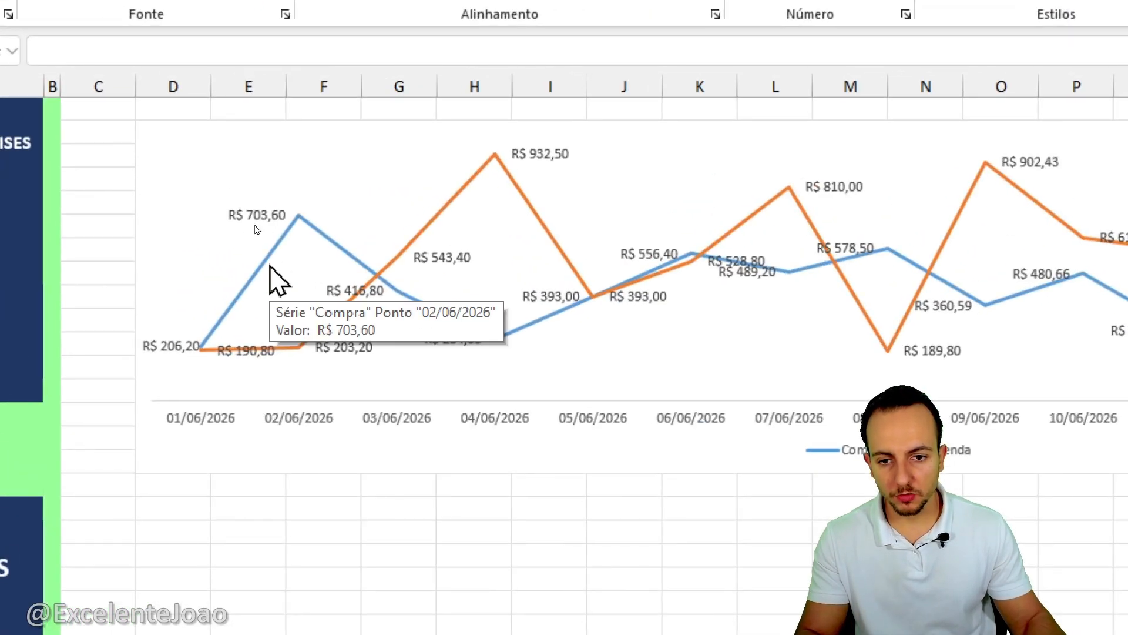
Step: Apply the first Externa shadow preset to the Compra series in its data series formatting options
click(270, 276)
right_click(266, 263)
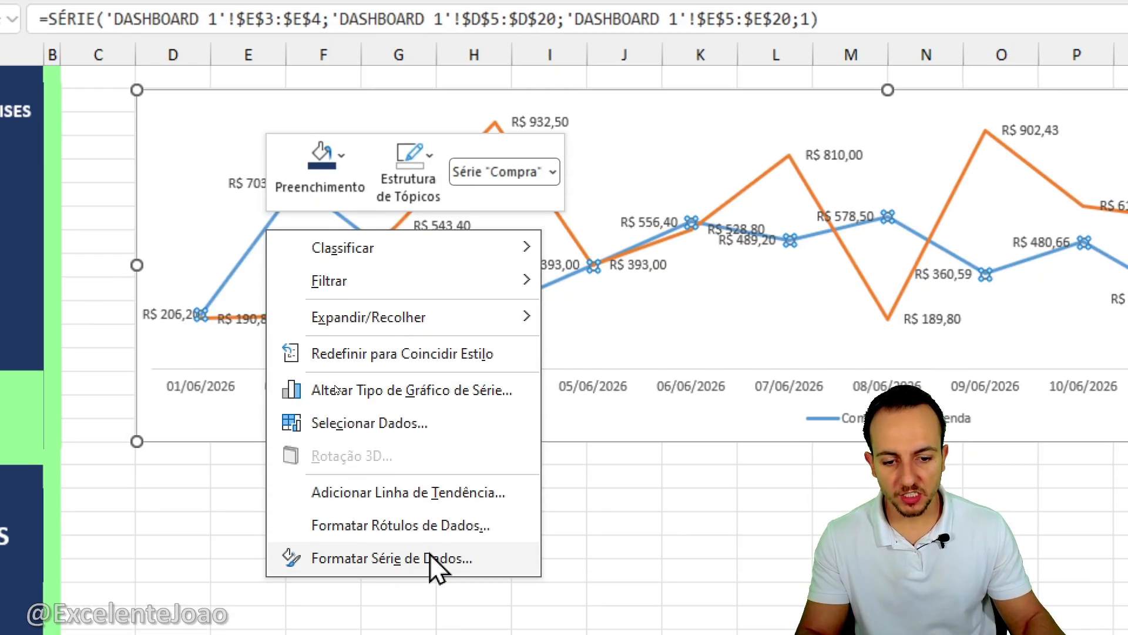
click(428, 556)
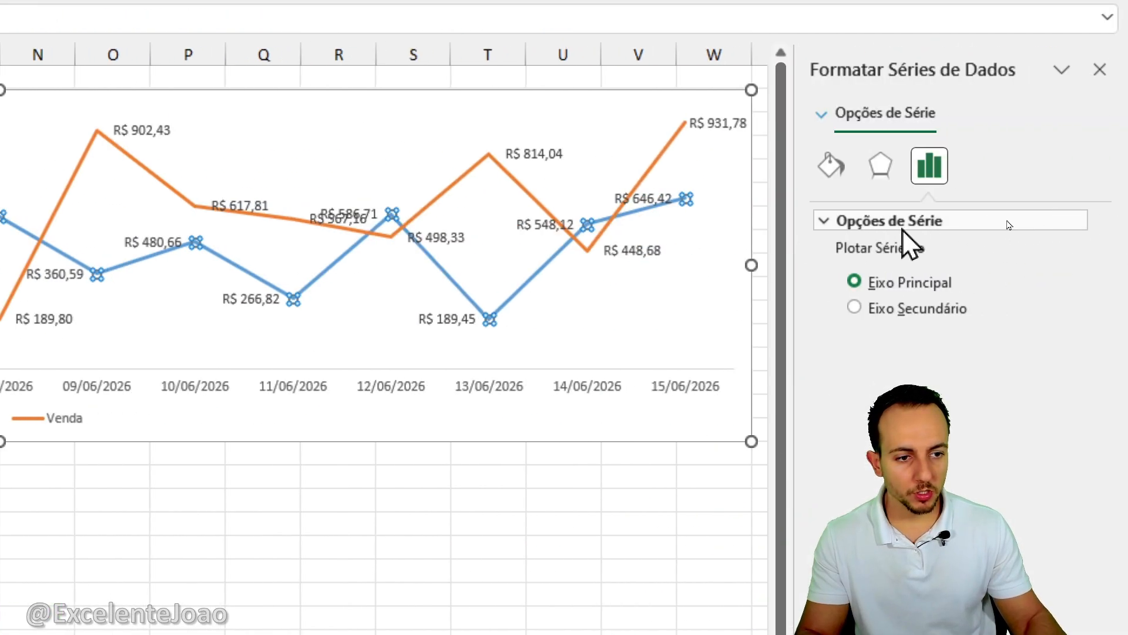
drag(918, 244, 658, 242)
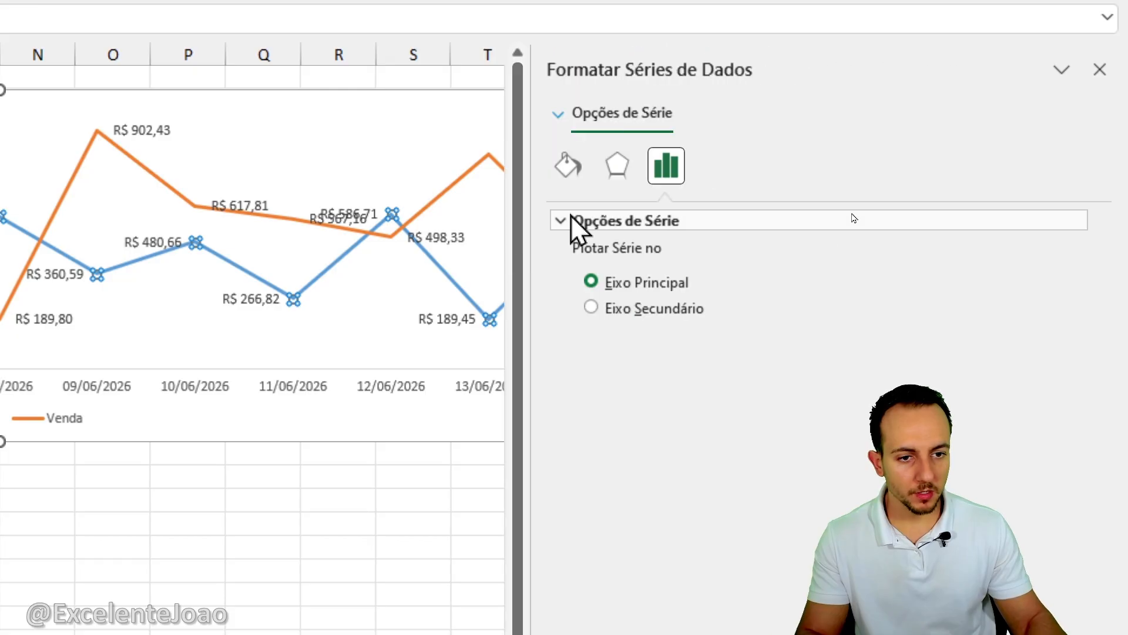
click(614, 175)
click(609, 221)
click(1079, 250)
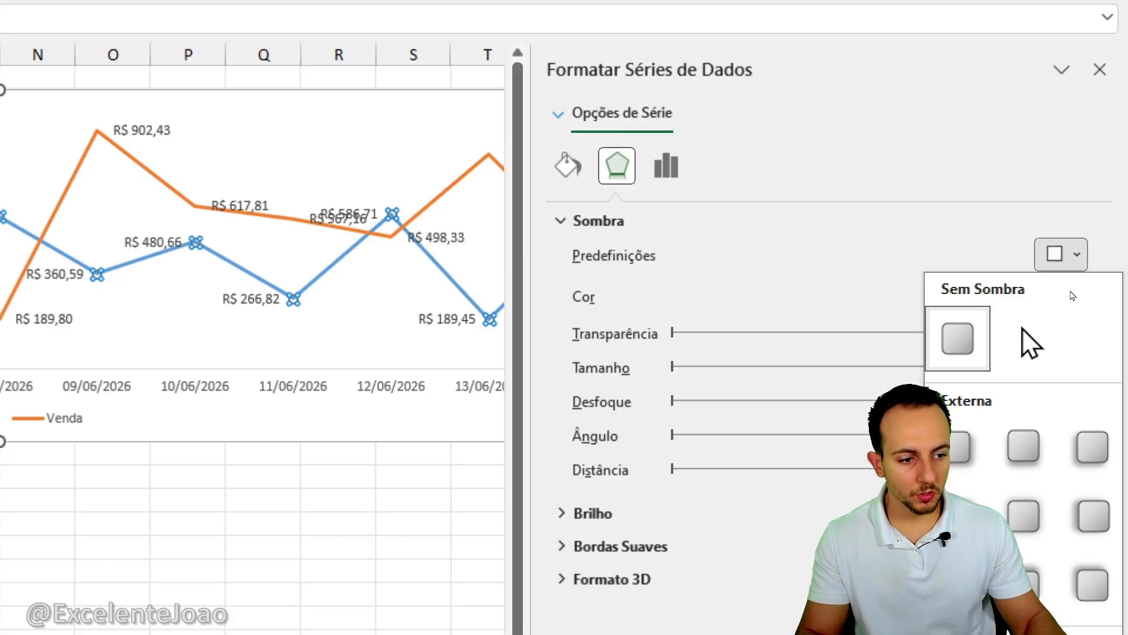
click(968, 451)
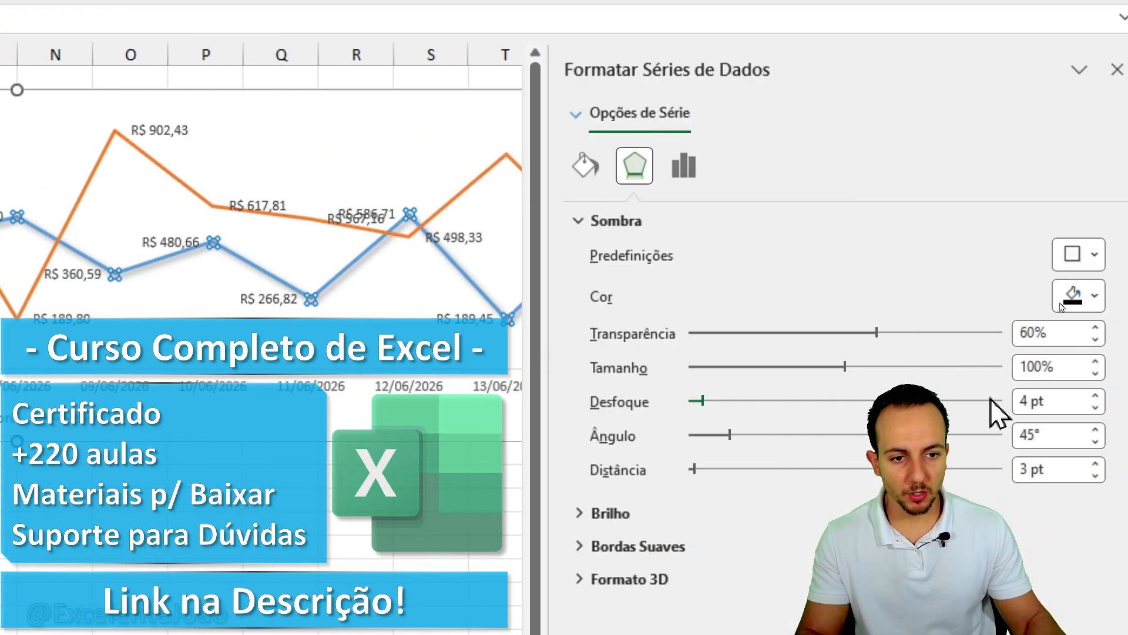
Step: Format the Compra series as a solid line in the standard blue
click(584, 176)
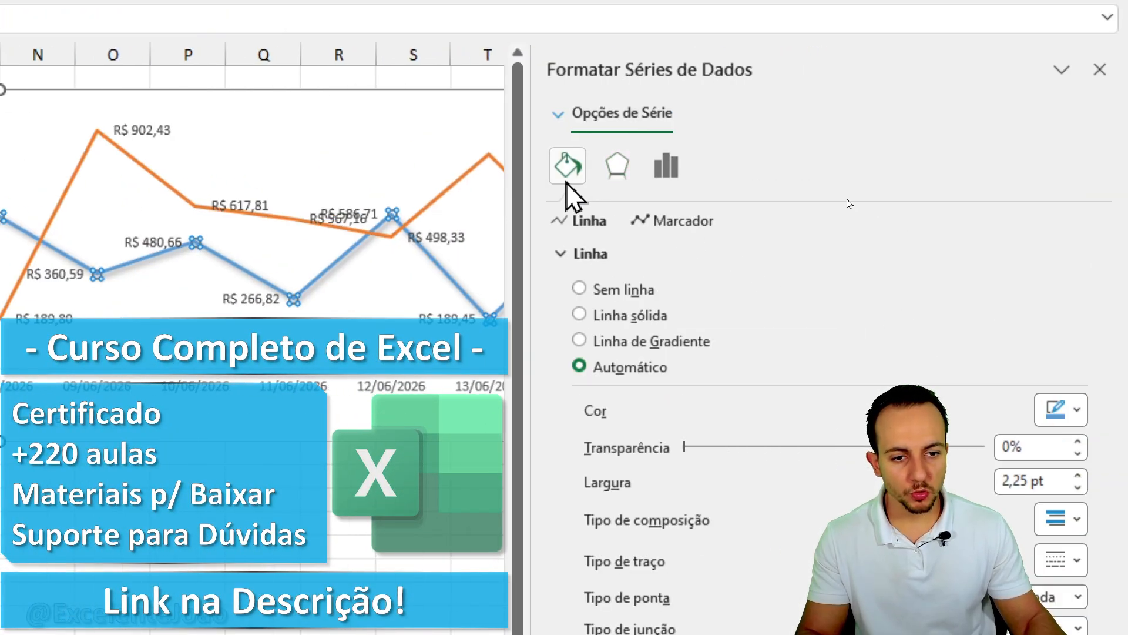
click(657, 317)
click(1058, 410)
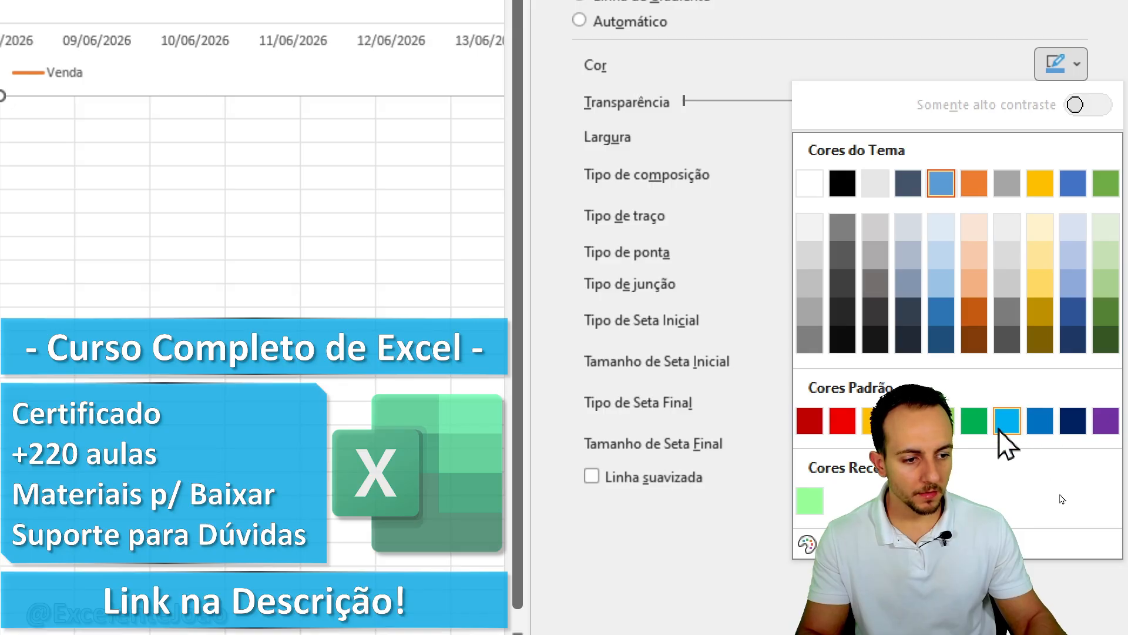
click(974, 420)
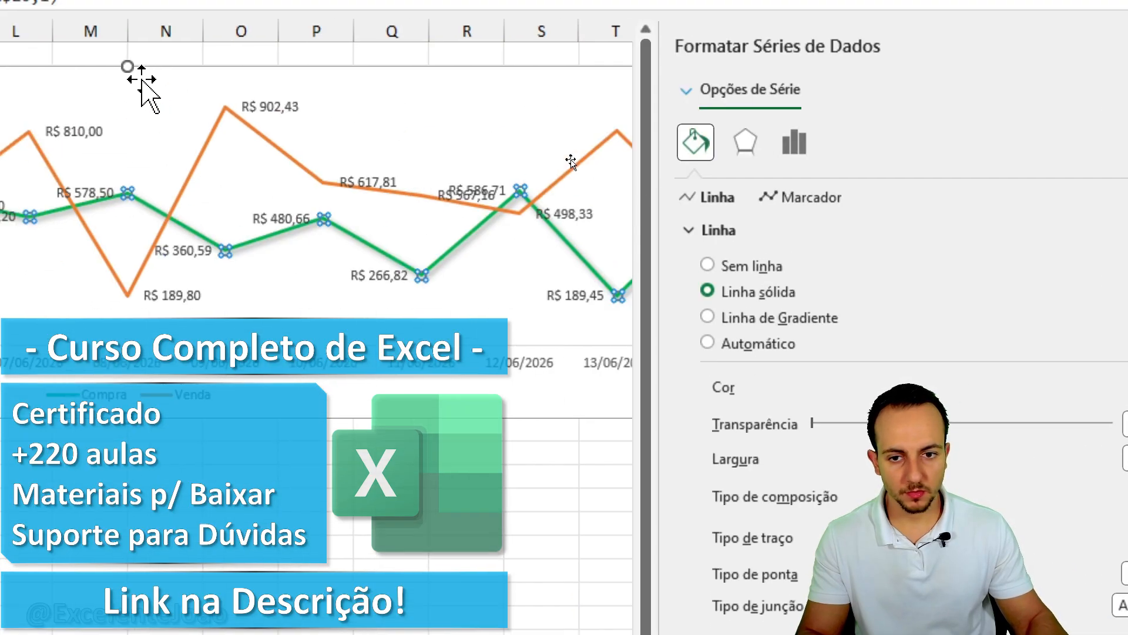
click(1054, 387)
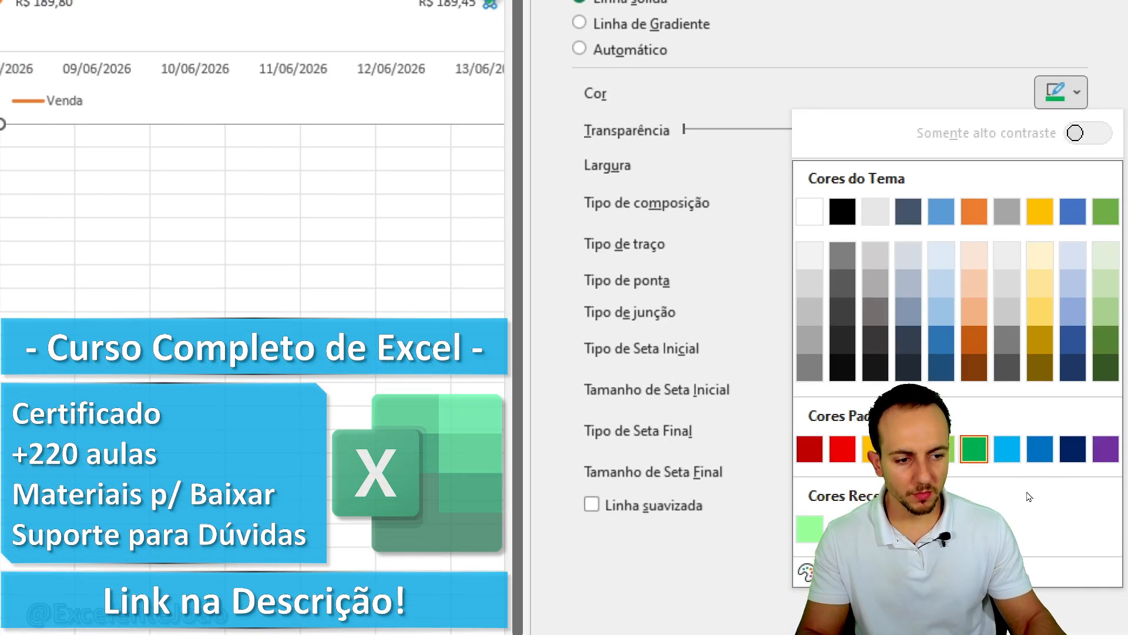
click(1039, 449)
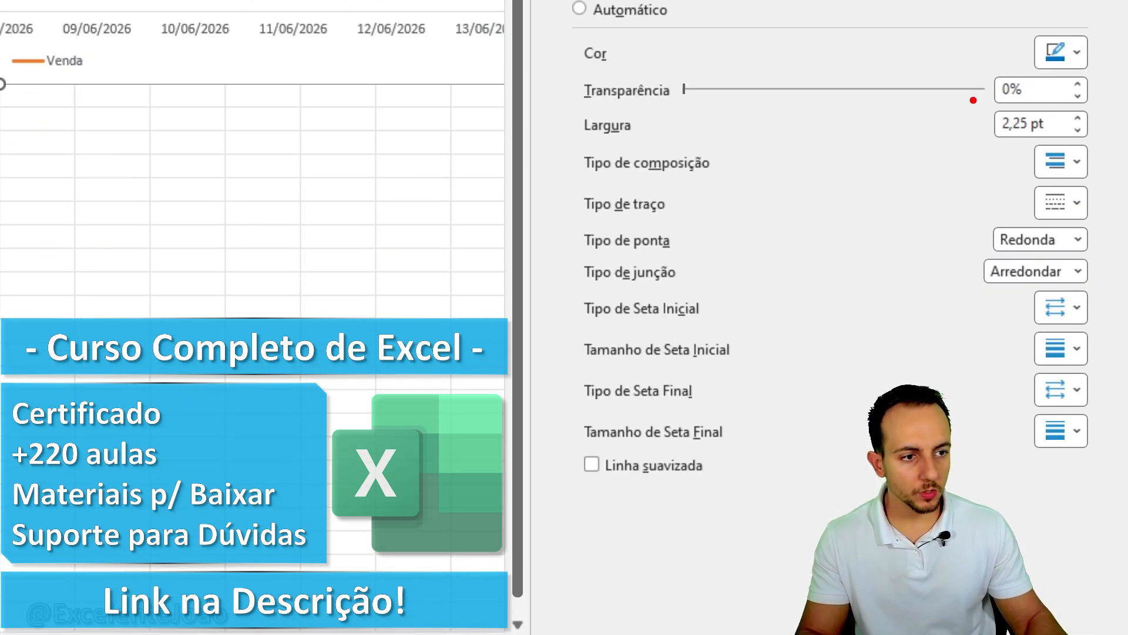
Step: Set the Compra line's width to 5 pt and make it a smoothed line
click(1078, 119)
click(1078, 118)
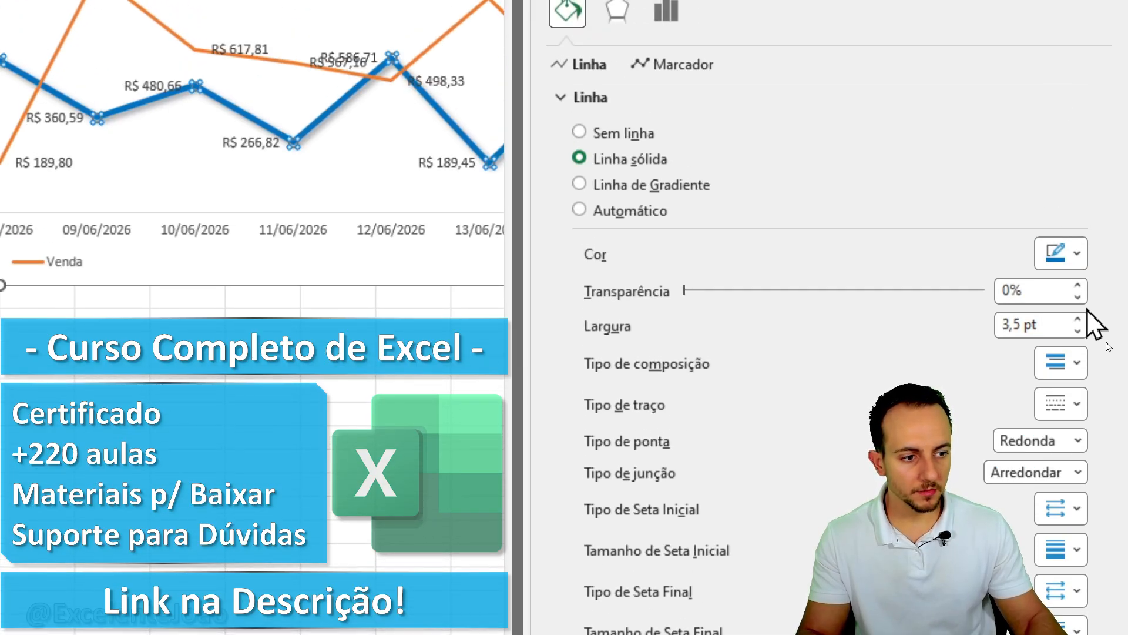
click(1078, 319)
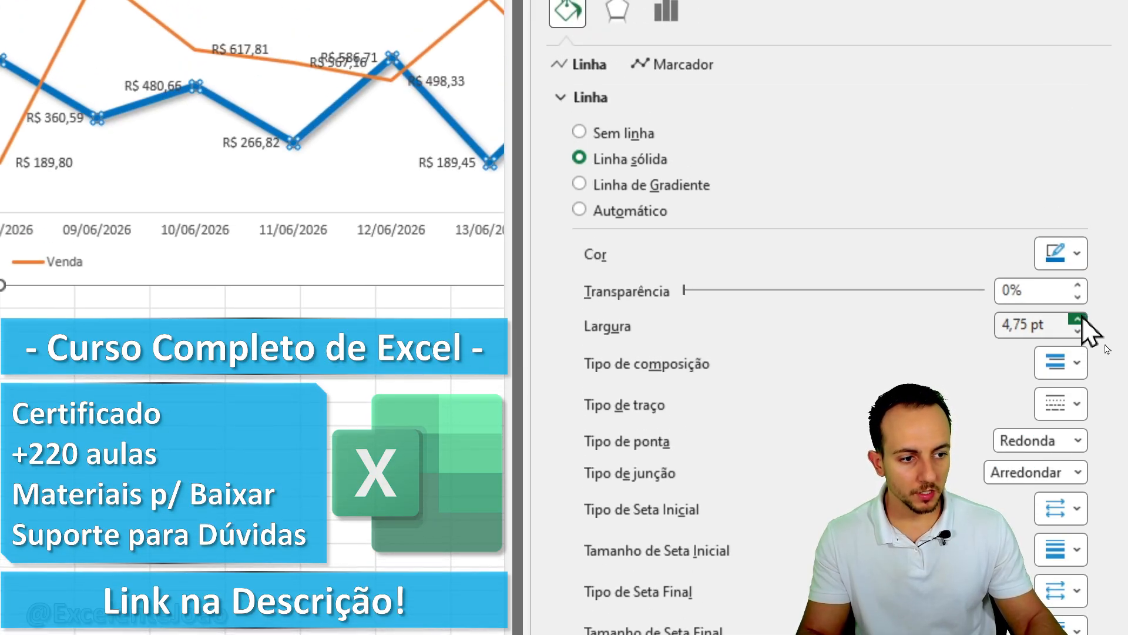
click(1078, 320)
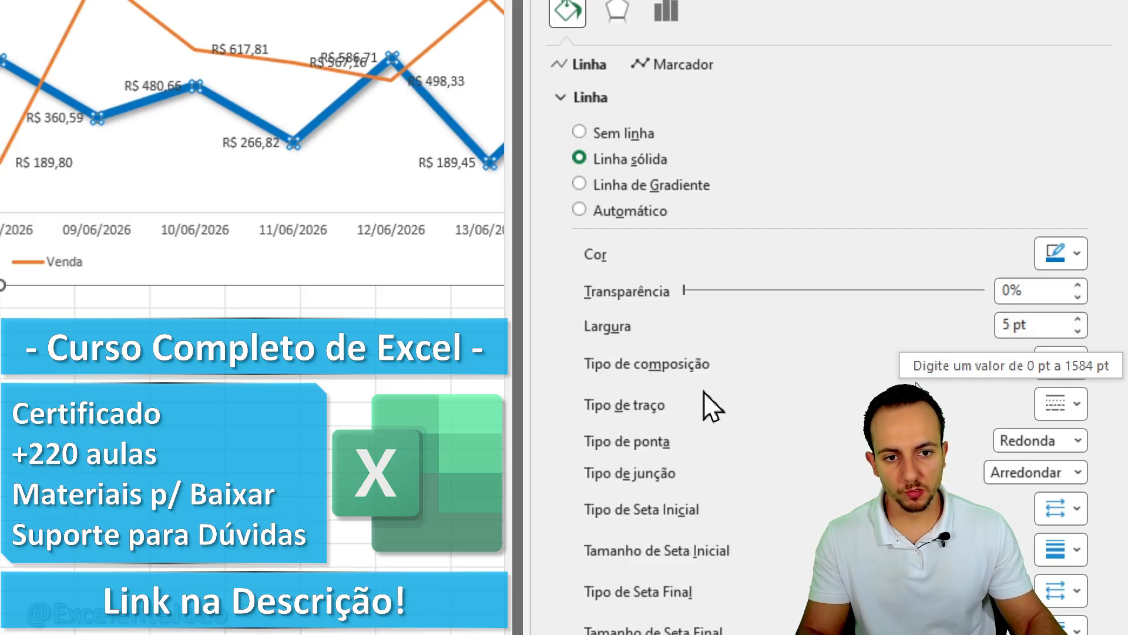
click(602, 399)
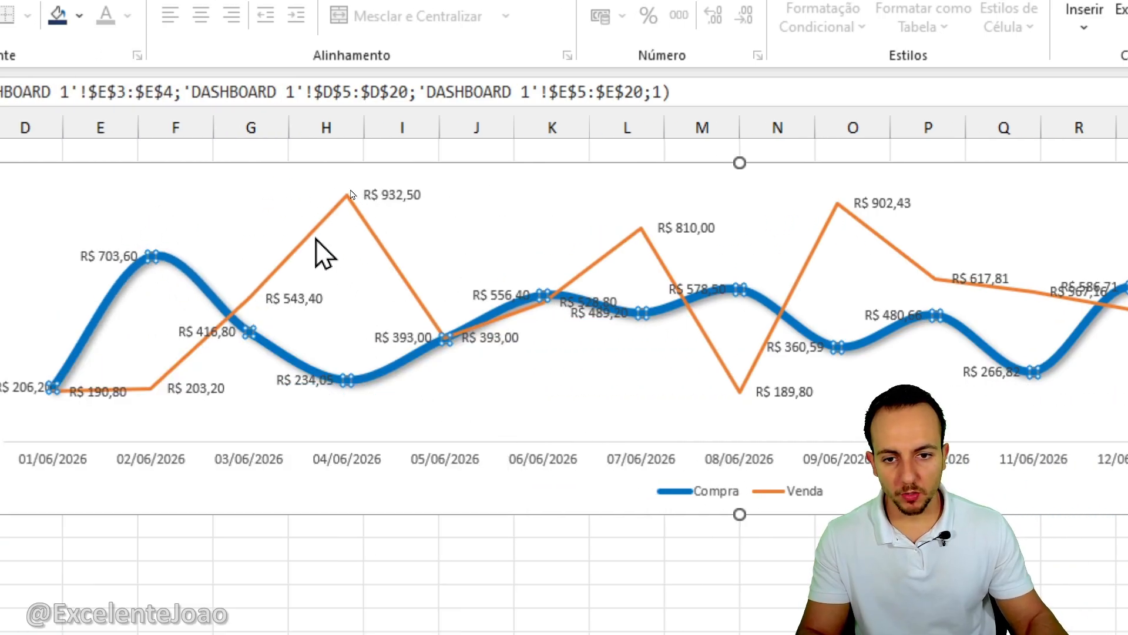
Step: Apply an Externa shadow preset to the Venda series, then return to its line options
click(308, 235)
key(ctrl+1)
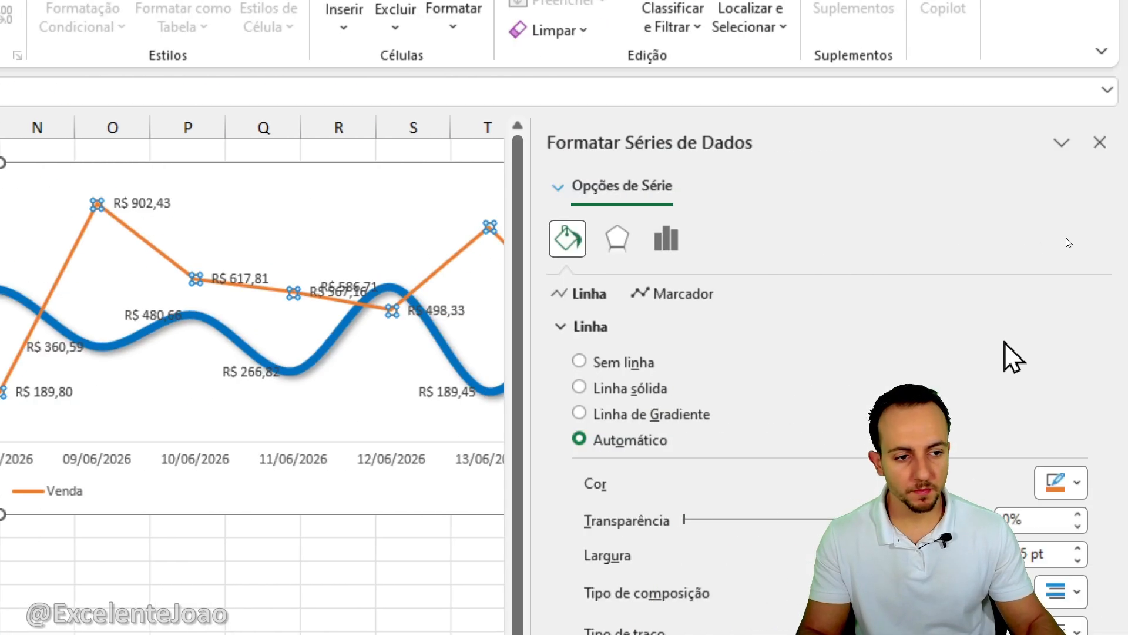
click(617, 238)
click(1061, 327)
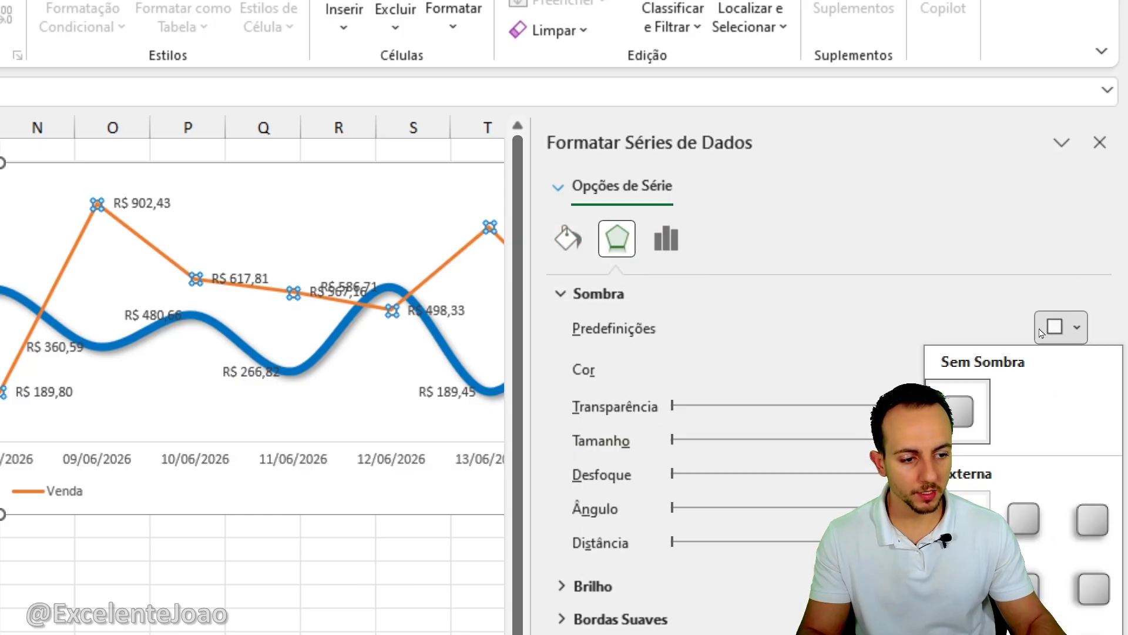
key(Escape)
click(569, 238)
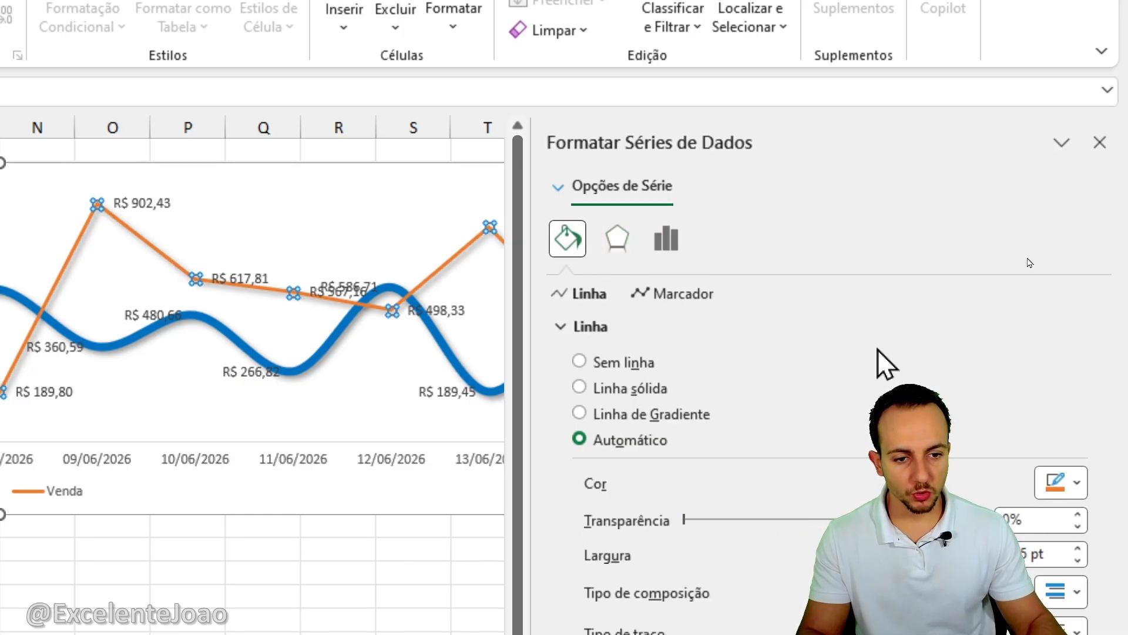
Step: Colour the Venda line in the standard red and make it a smoothed line
click(1060, 480)
click(844, 451)
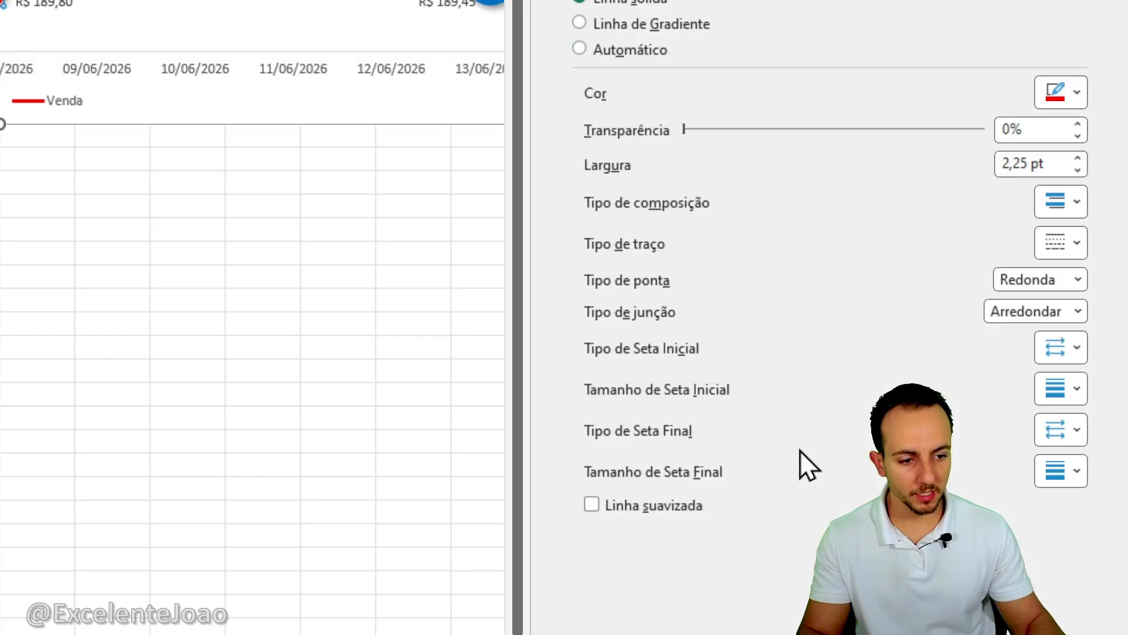
click(651, 503)
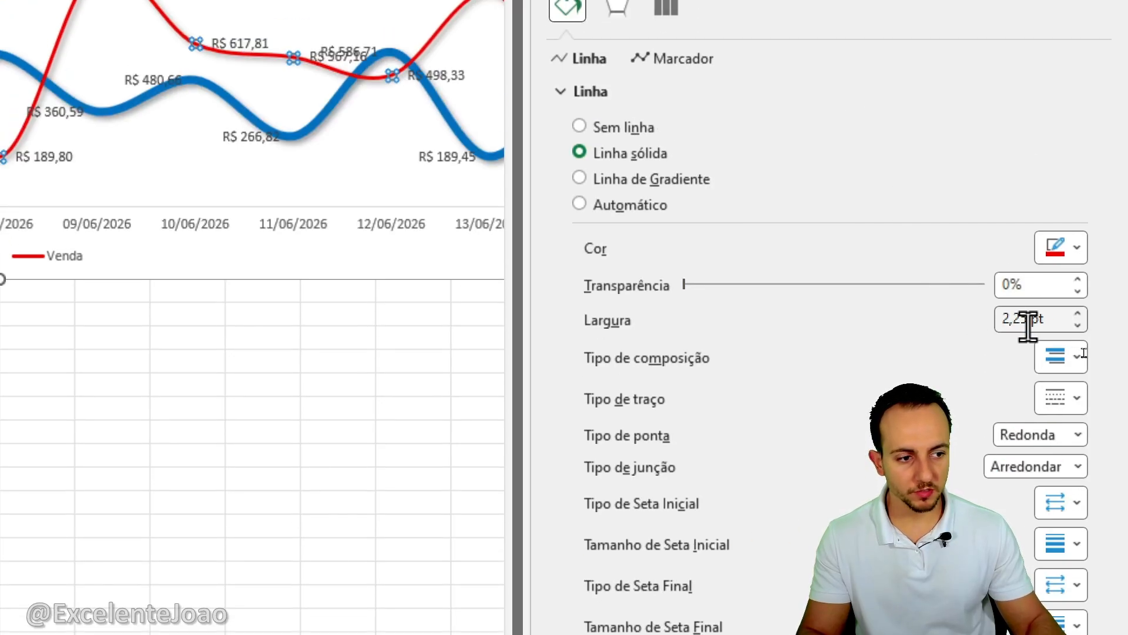
Step: Set the Venda line's width to 5 pt to match the Compra line
click(1078, 313)
click(1078, 313)
click(1078, 313)
click(1078, 313)
click(1078, 312)
click(1078, 313)
click(1078, 312)
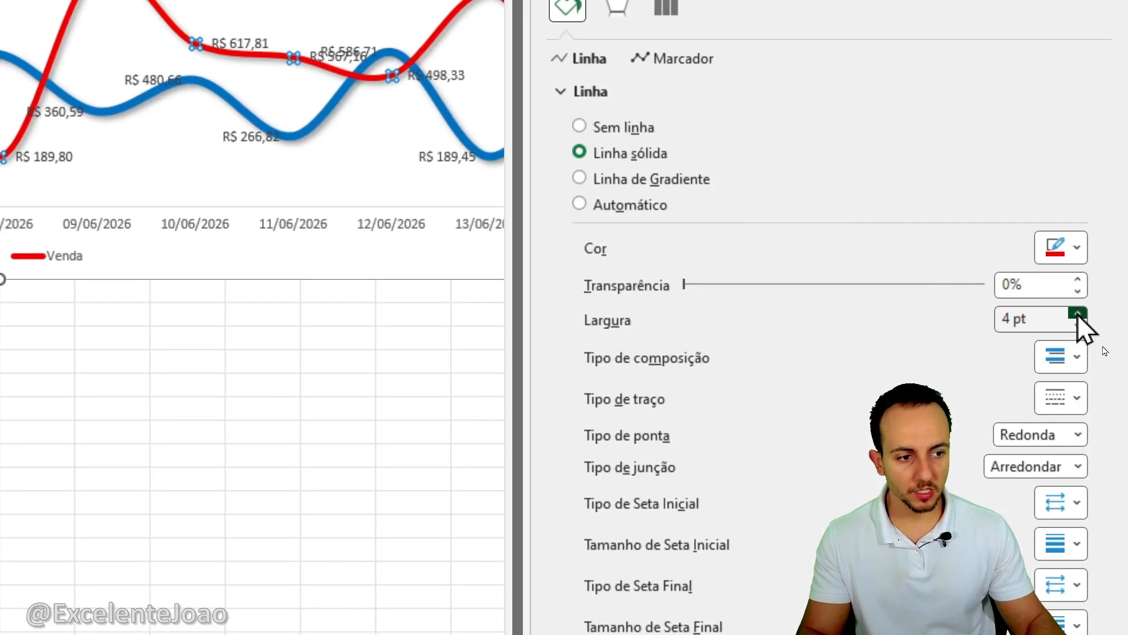
click(1078, 313)
click(1078, 313)
click(1077, 313)
click(1078, 312)
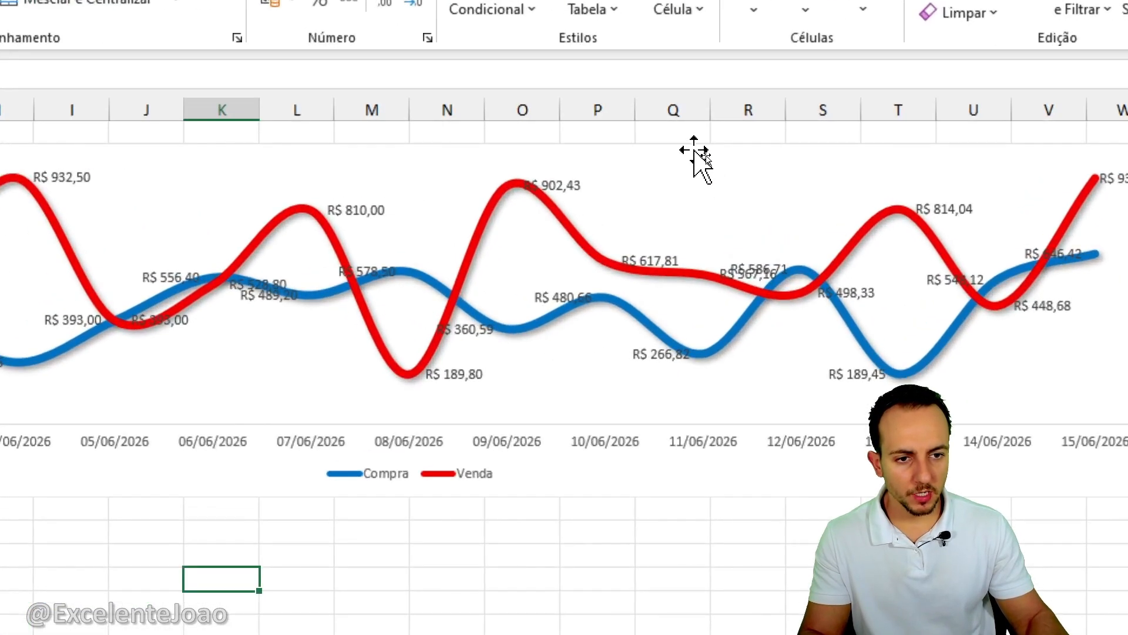
Step: Remove the data labels from the whole line chart by setting them to Nenhum
click(708, 160)
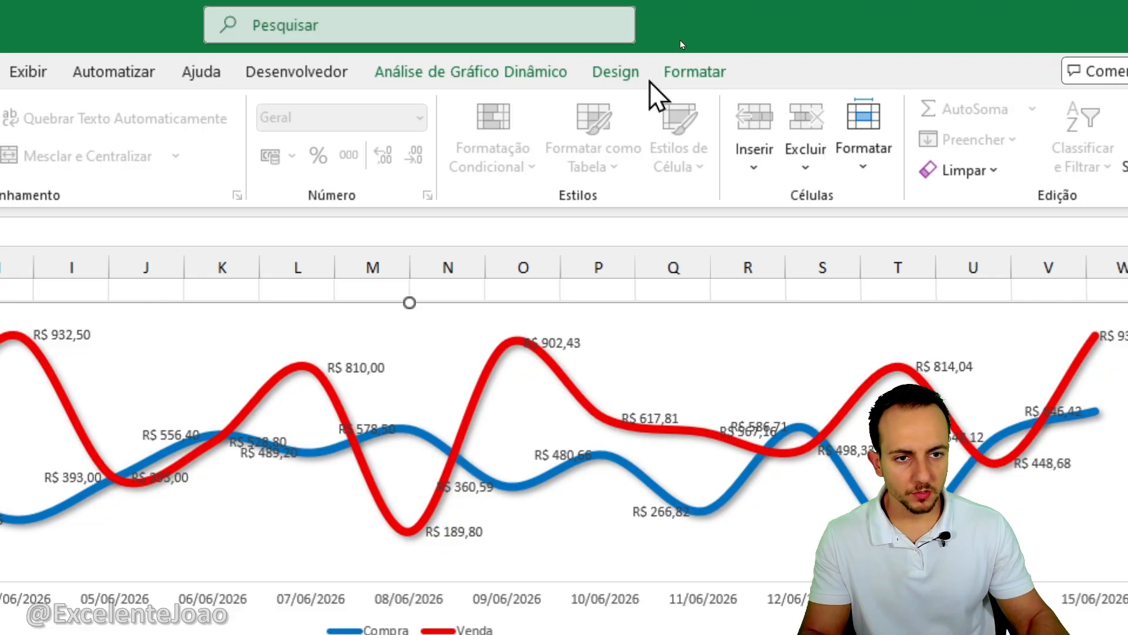
click(620, 72)
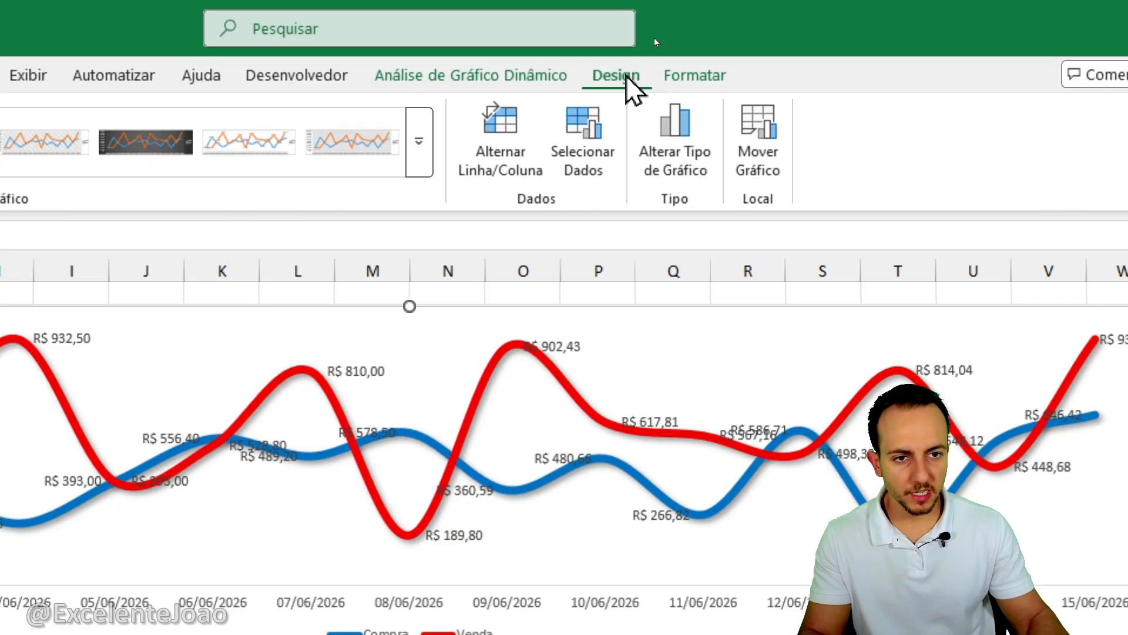
click(88, 158)
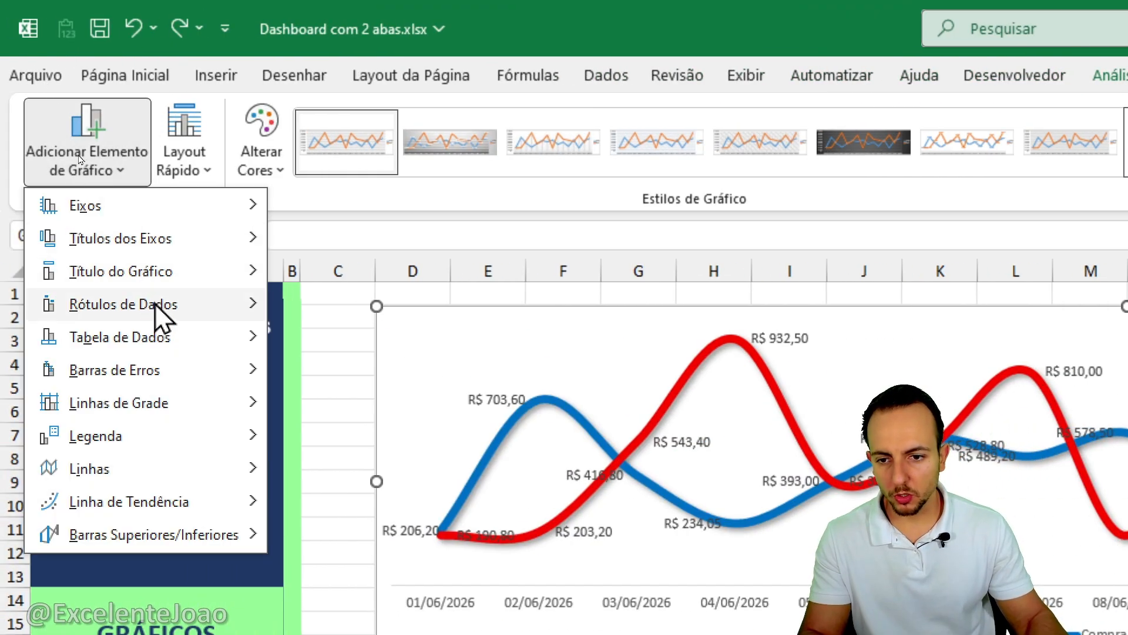
mouse_move(159, 315)
click(336, 311)
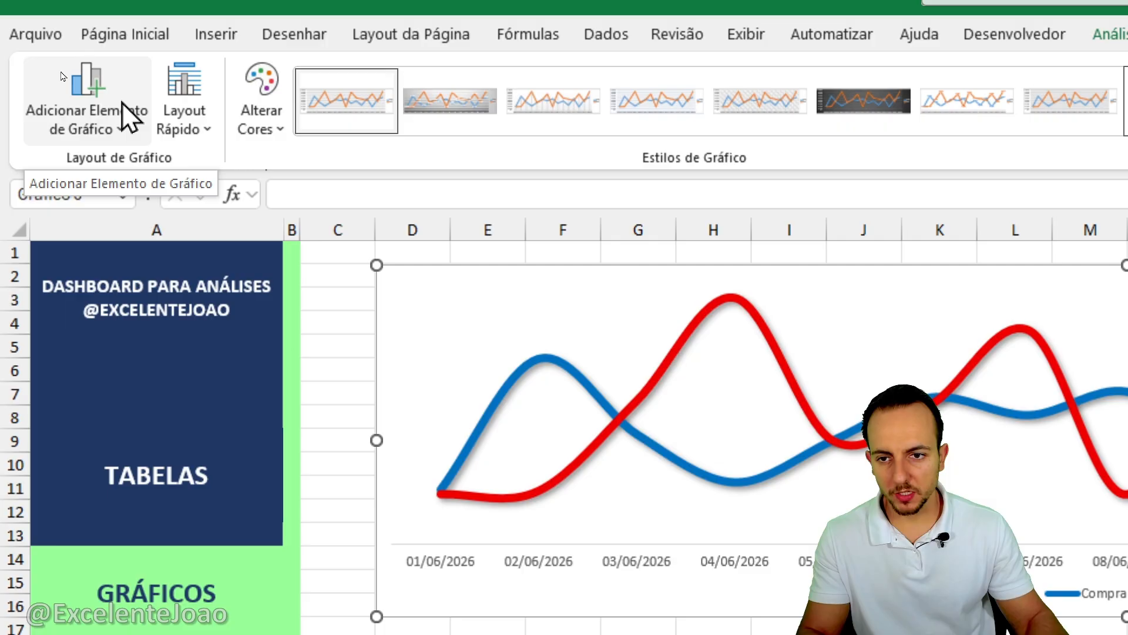
Step: Show the primary vertical axis on the line chart
click(127, 118)
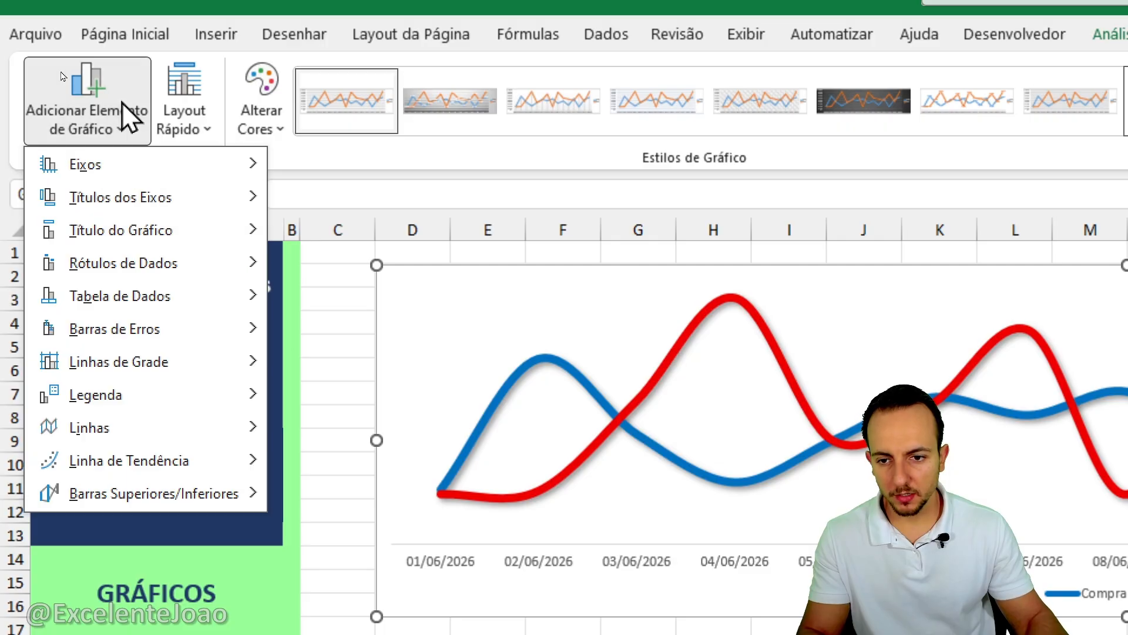
mouse_move(147, 182)
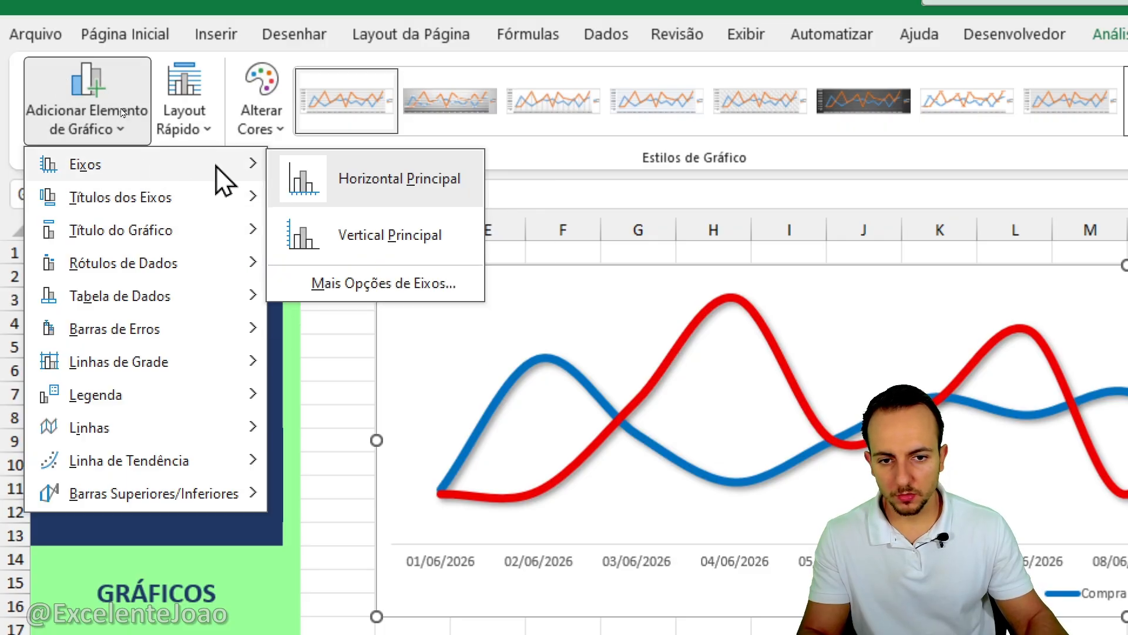
click(351, 237)
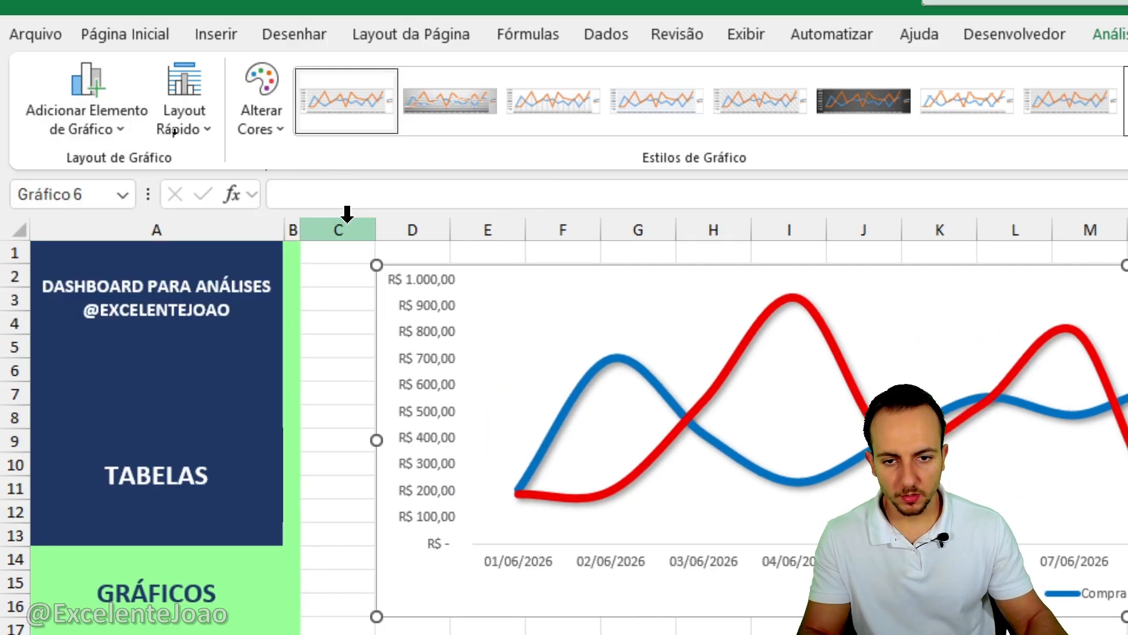
Step: Add primary horizontal and primary vertical gridlines to the line chart, leaving the chart deselected
click(92, 130)
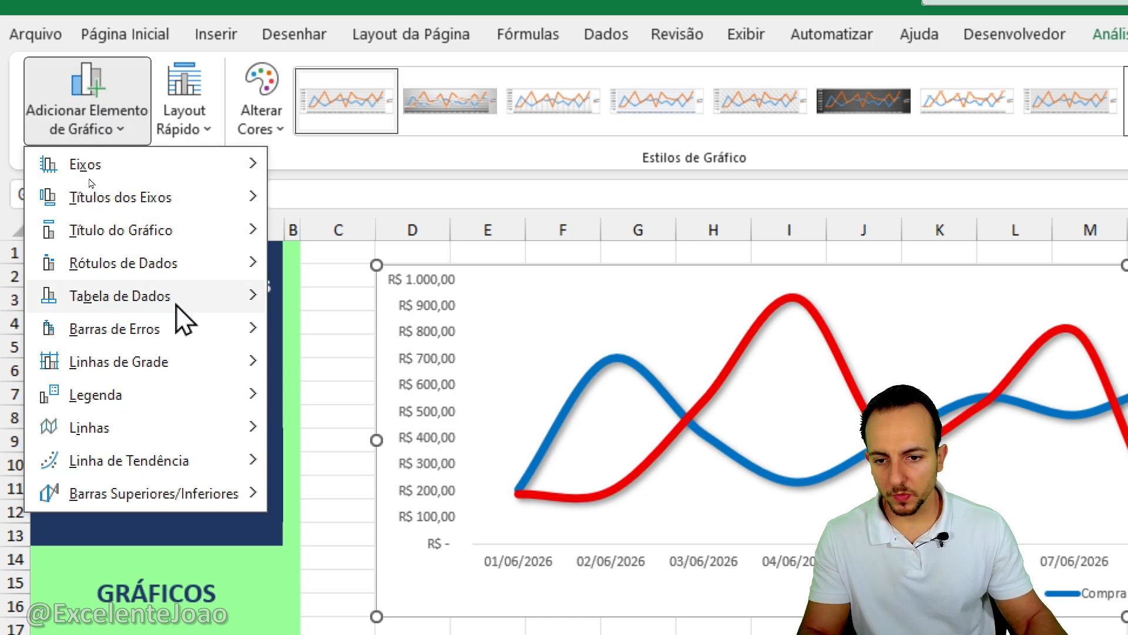
mouse_move(171, 363)
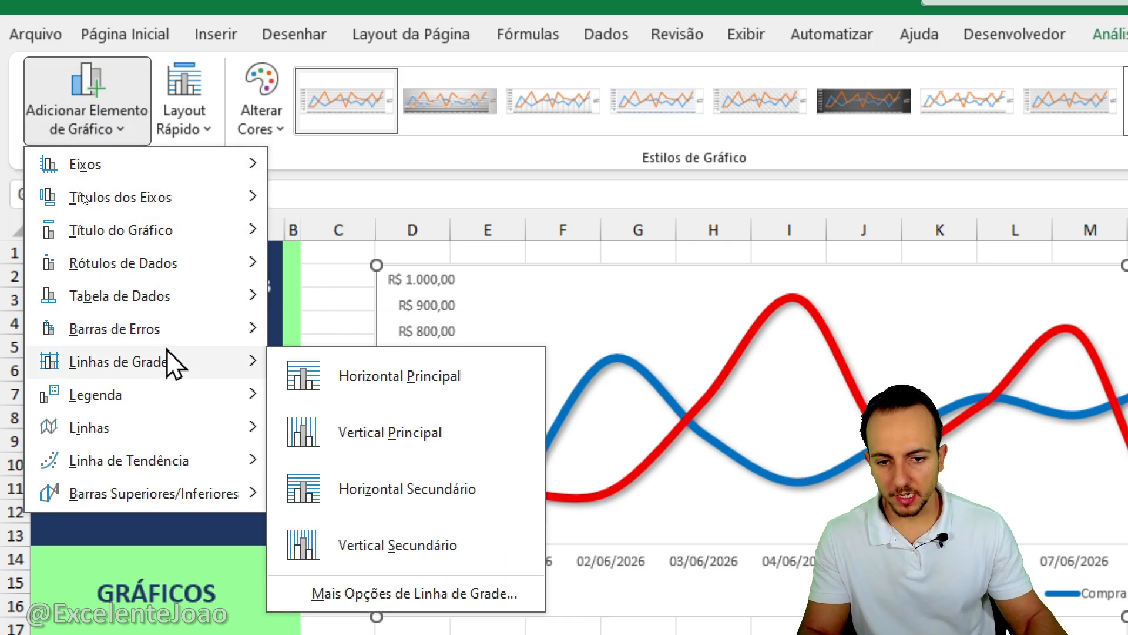
click(325, 359)
click(118, 136)
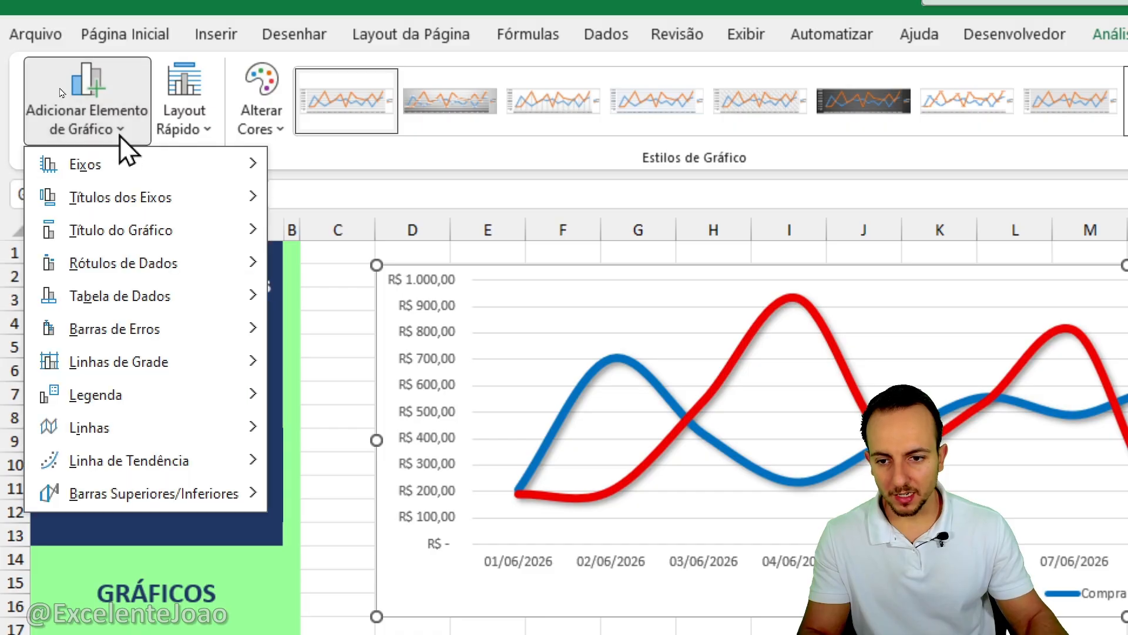
mouse_move(211, 360)
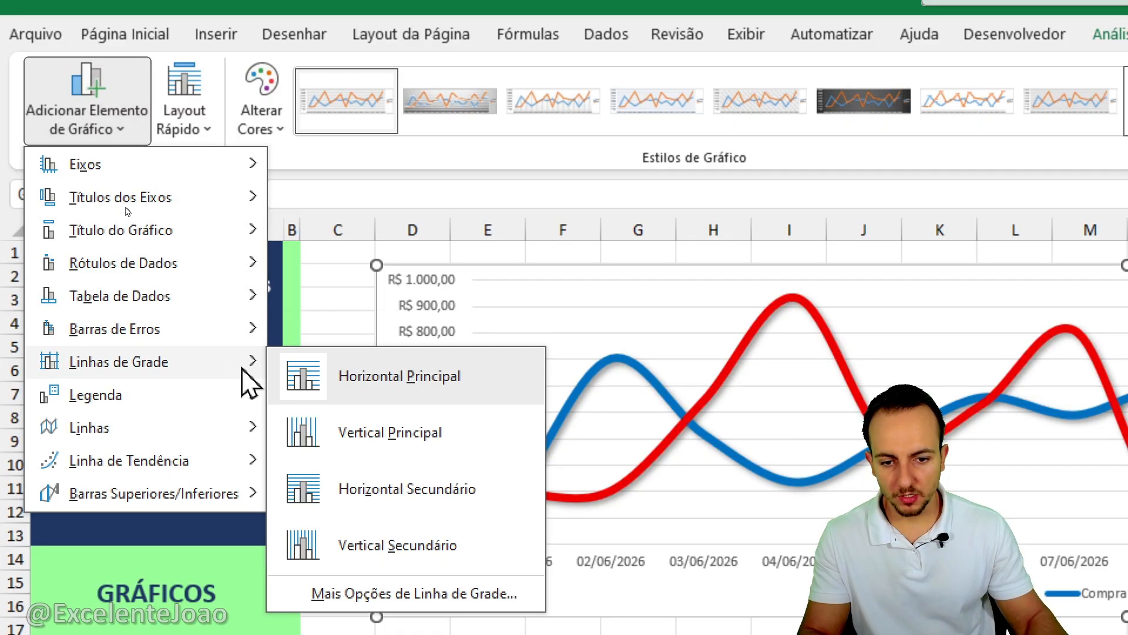
click(346, 433)
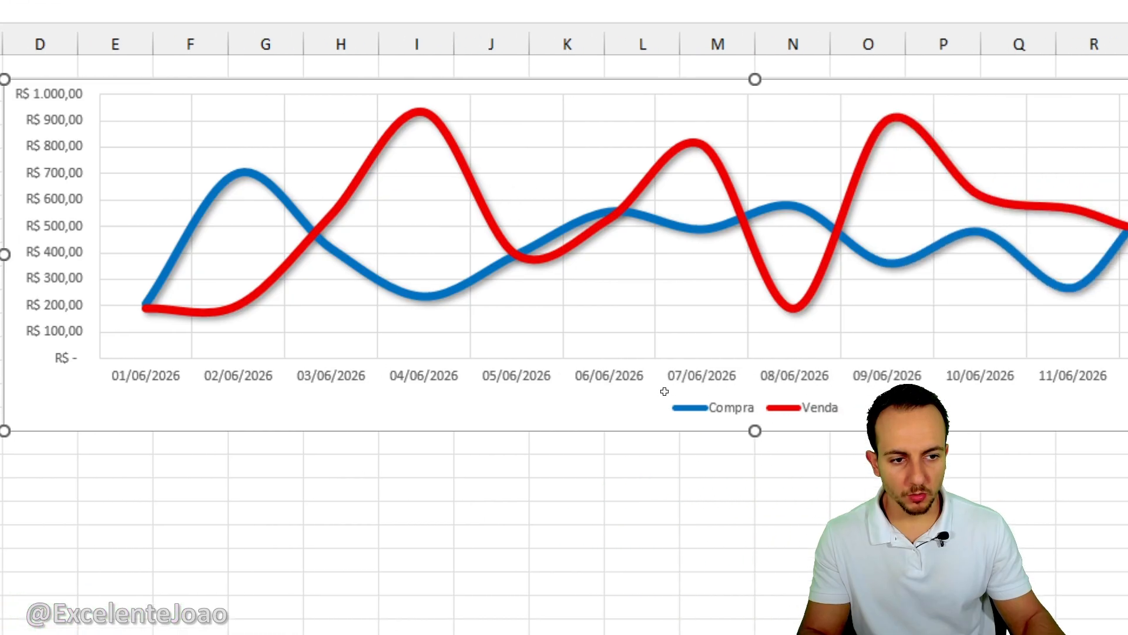
click(705, 551)
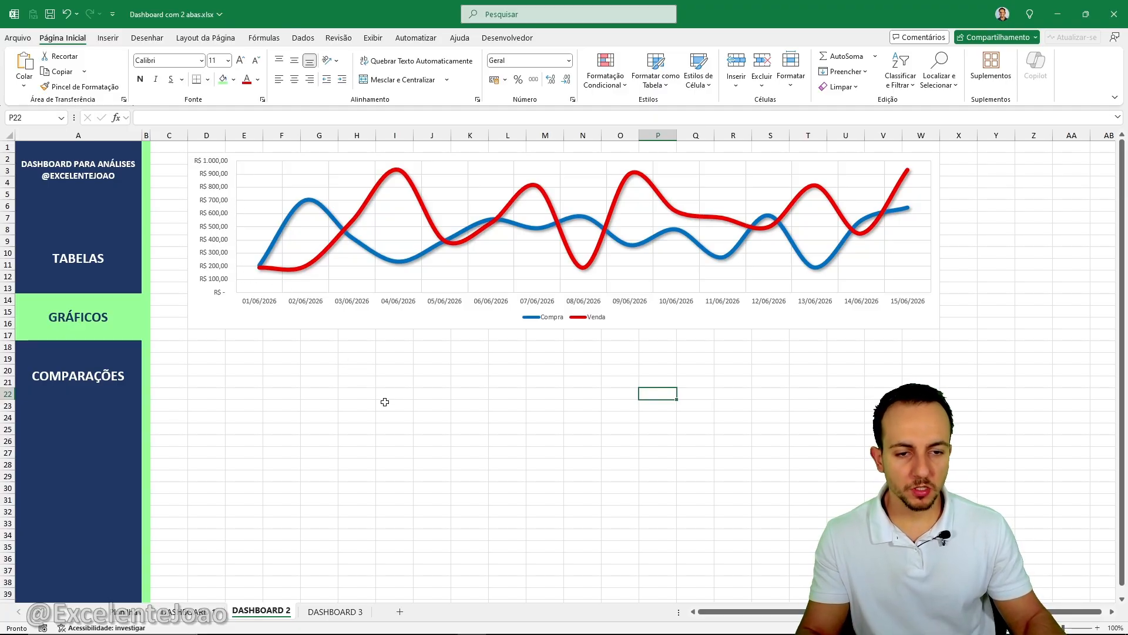
Step: On the TABELAS page, insert a clustered column chart from the Soma de Quantidade by date pivot table
click(115, 267)
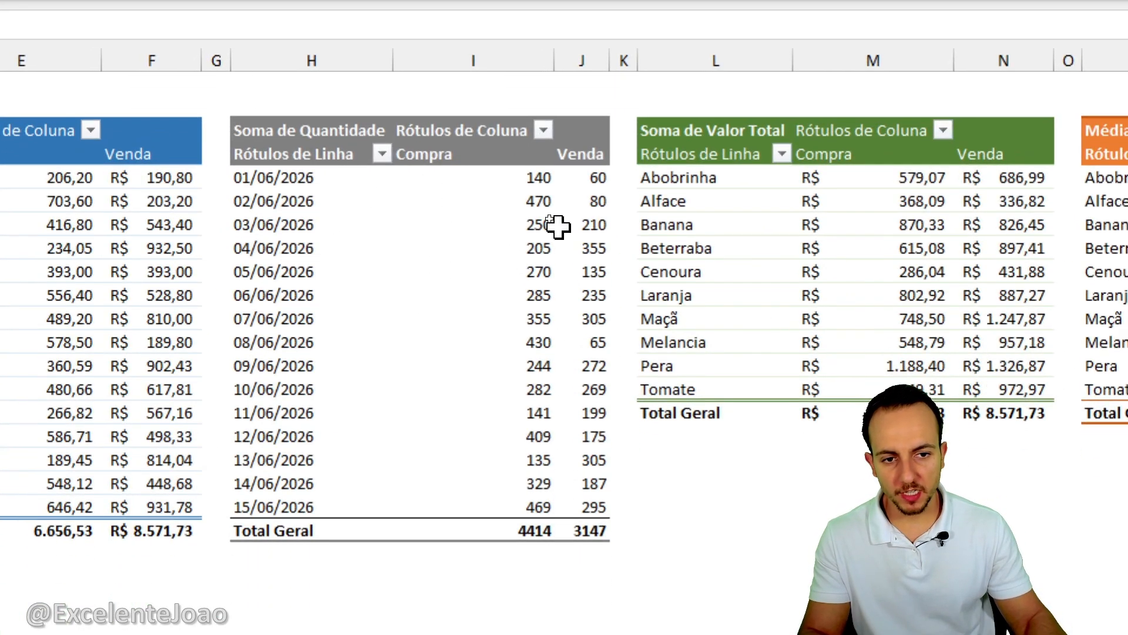
click(467, 234)
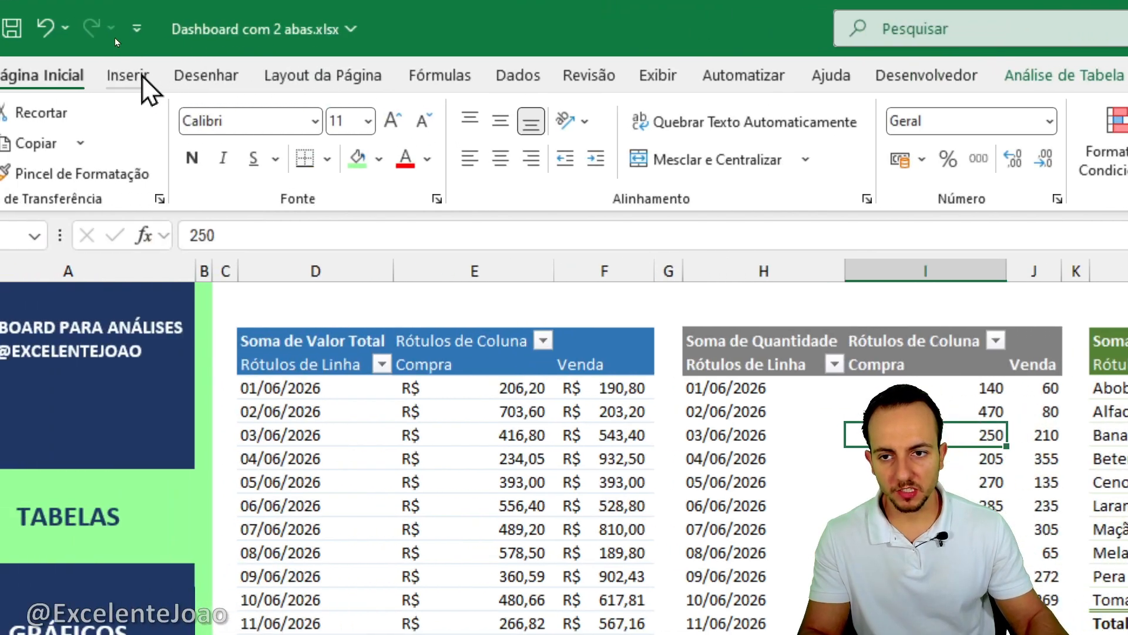
click(142, 77)
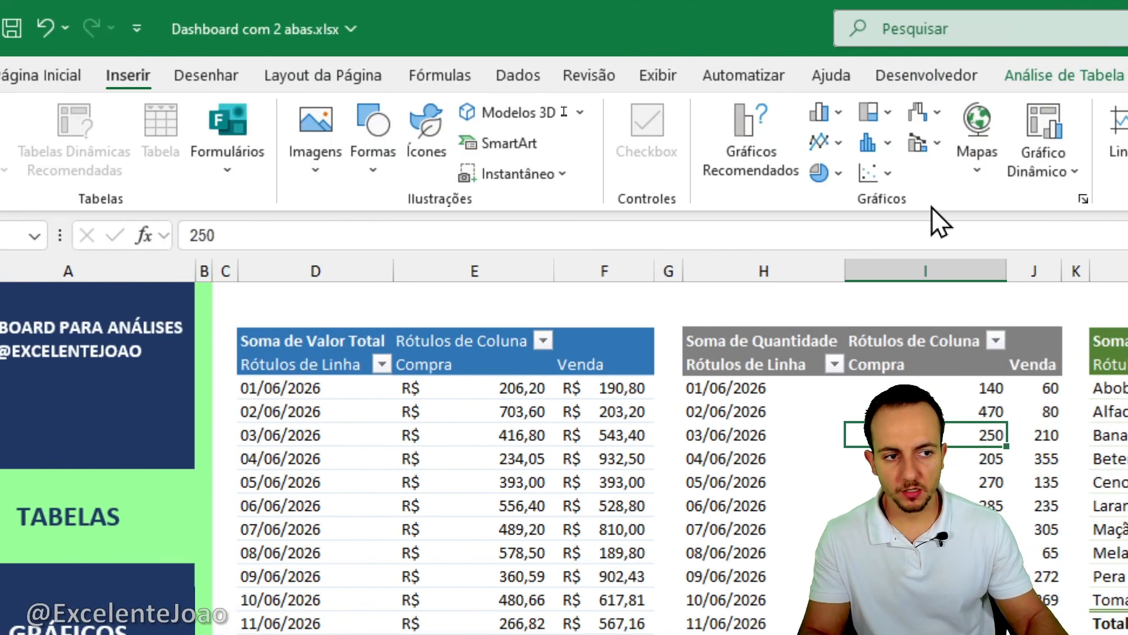
click(299, 144)
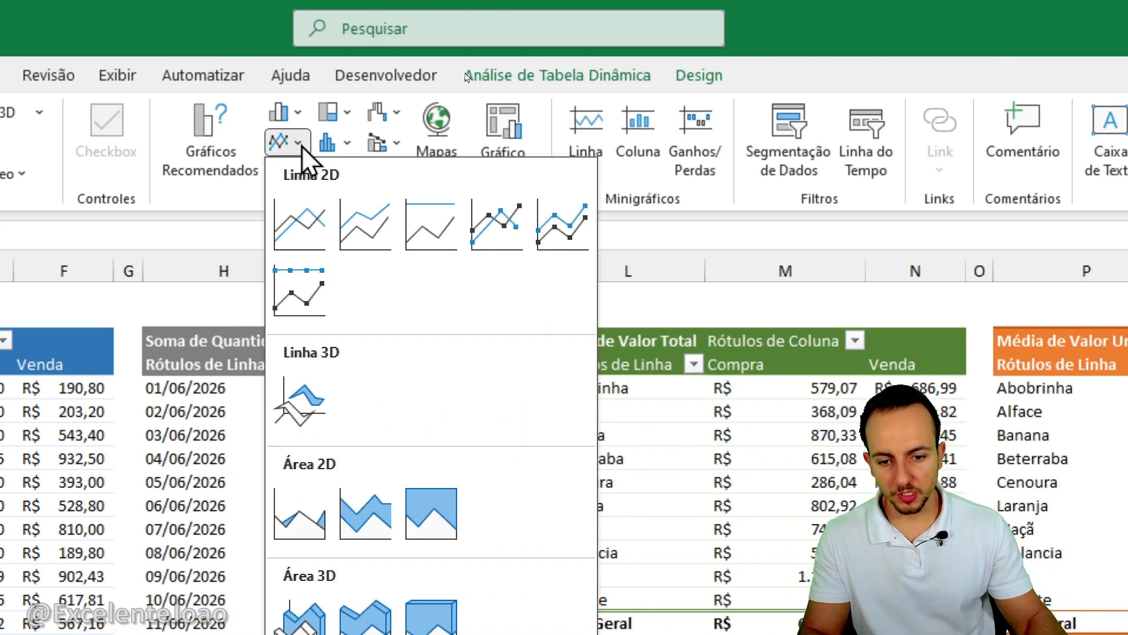
click(282, 113)
click(282, 113)
click(297, 134)
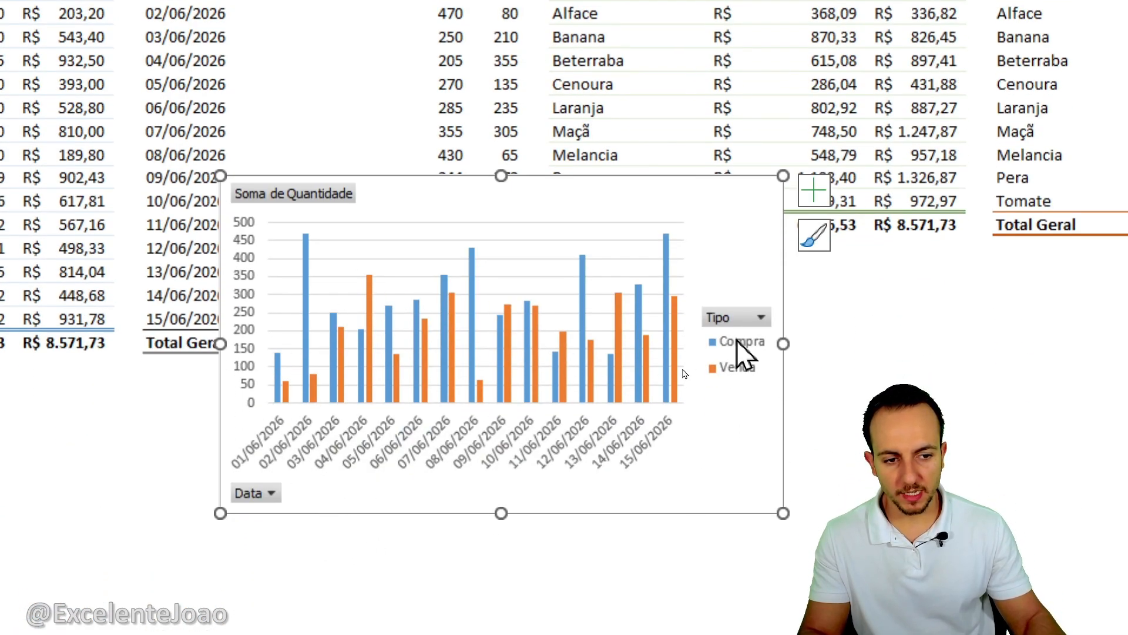
Step: Cut the new column chart and paste it onto the GRÁFICOS page below the line chart
right_click(757, 236)
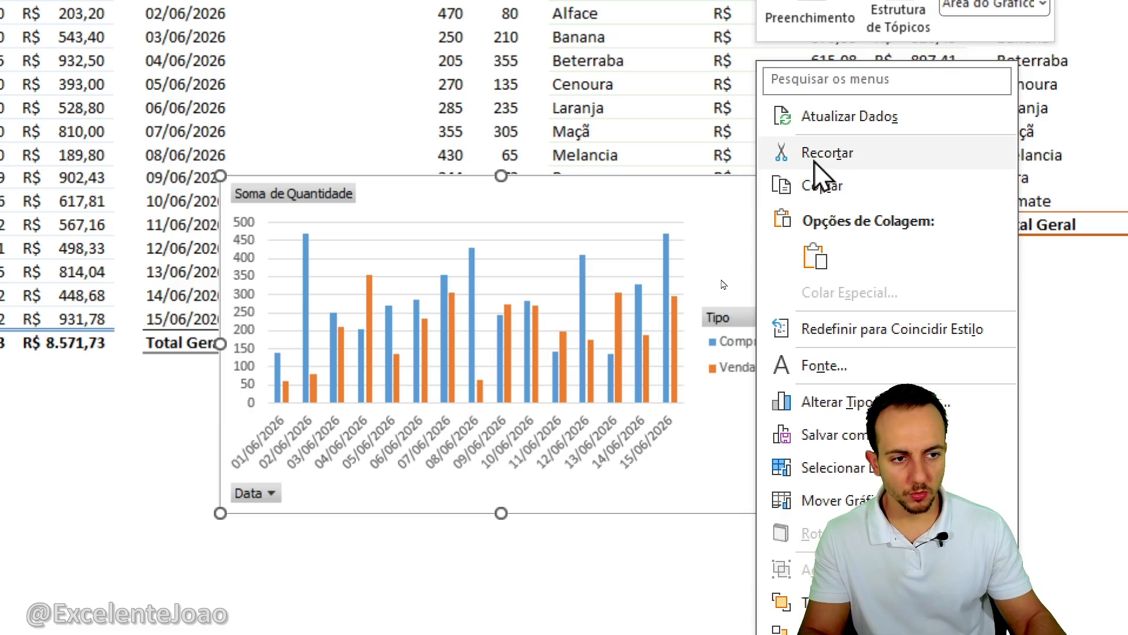
click(835, 147)
click(195, 218)
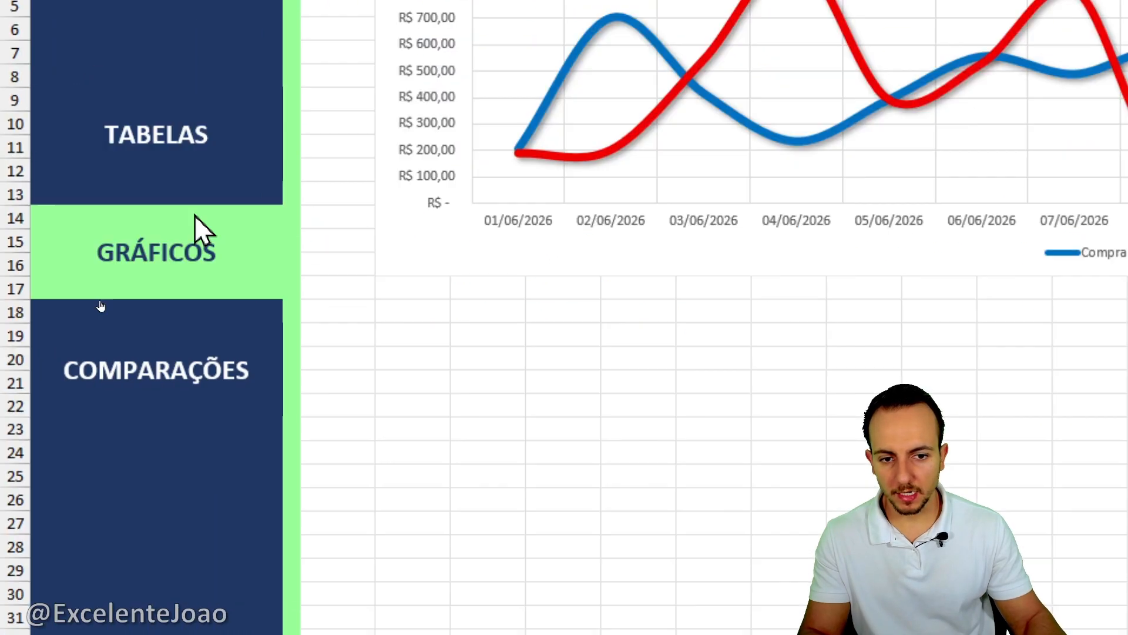
right_click(419, 310)
click(487, 302)
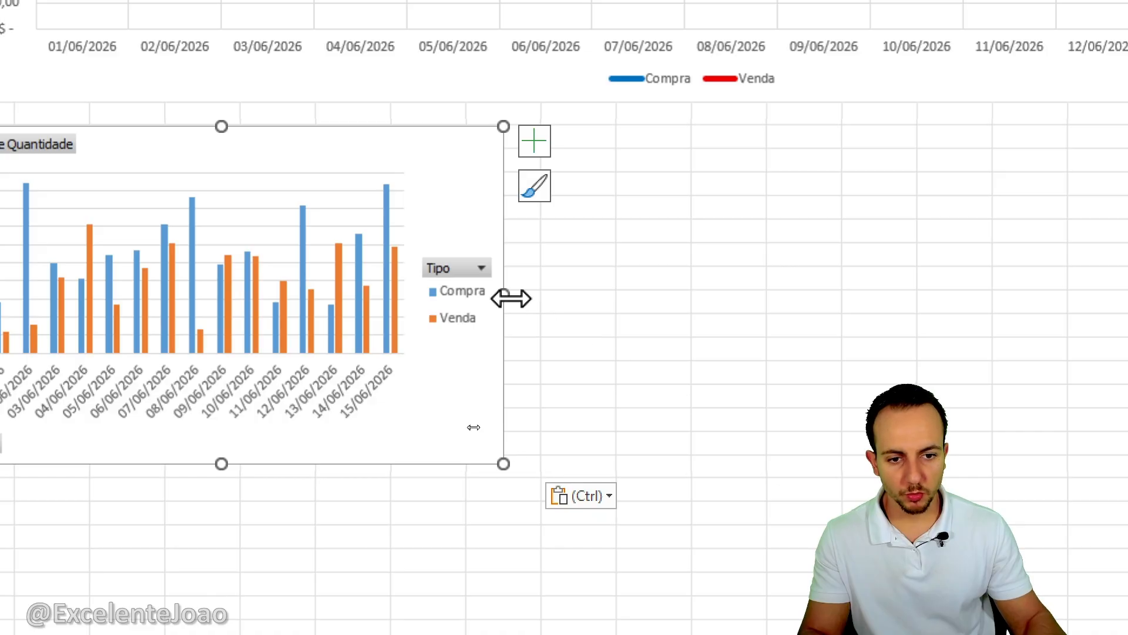
Step: Resize the pasted column chart to span about columns D to N and rows 18 to 32
drag(511, 299, 766, 300)
drag(346, 463, 350, 477)
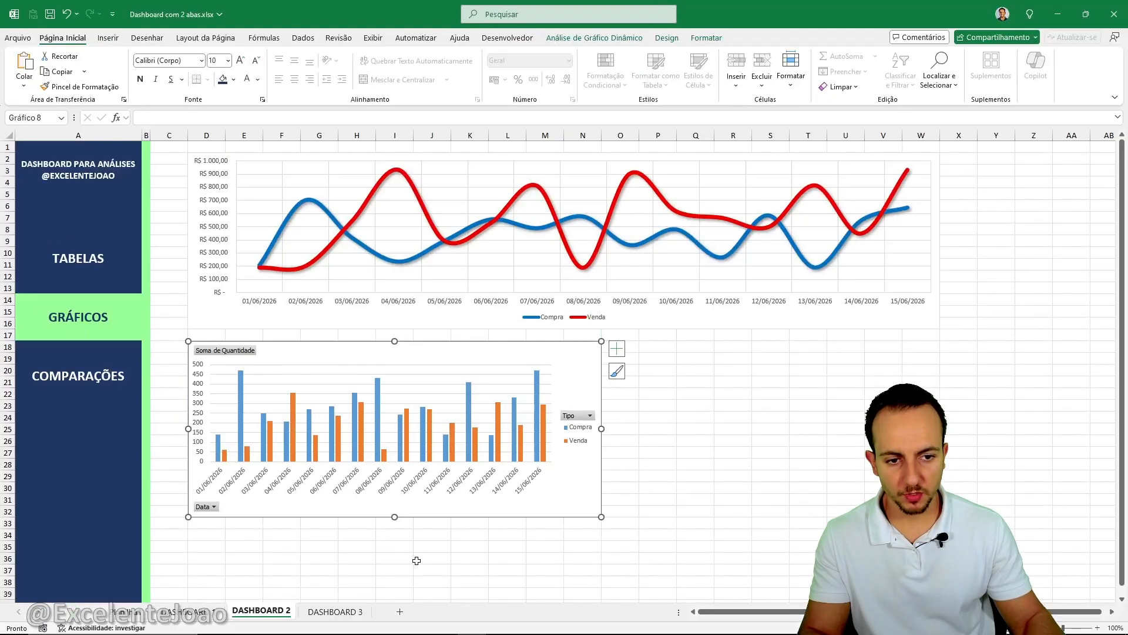
click(417, 560)
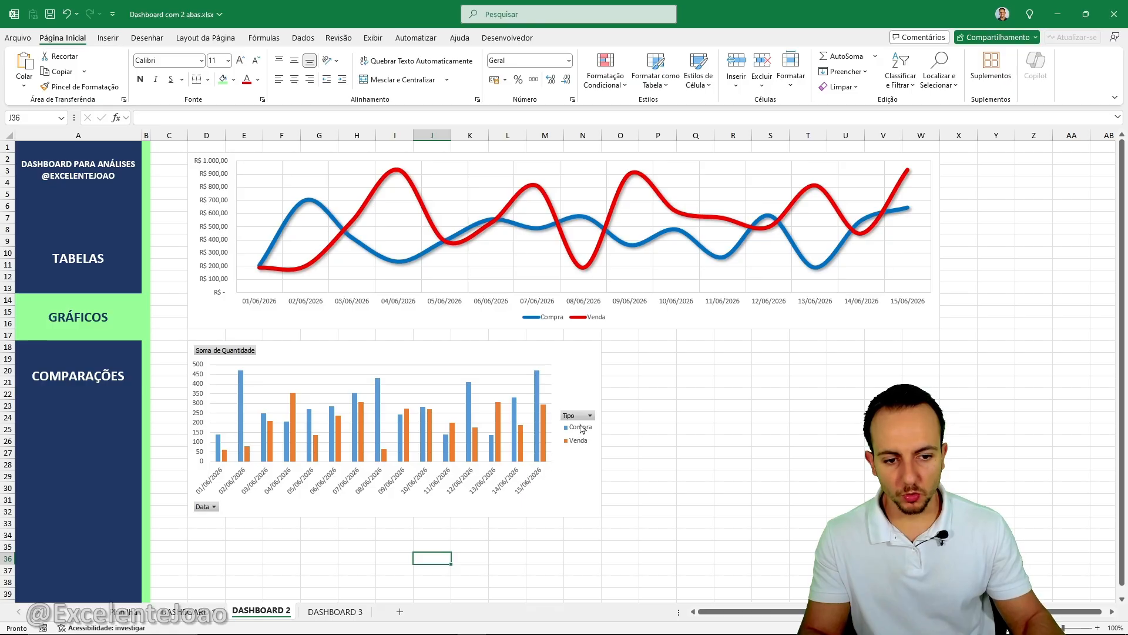
Step: Add data labels to the column chart at the Extremidade Externa position
click(596, 350)
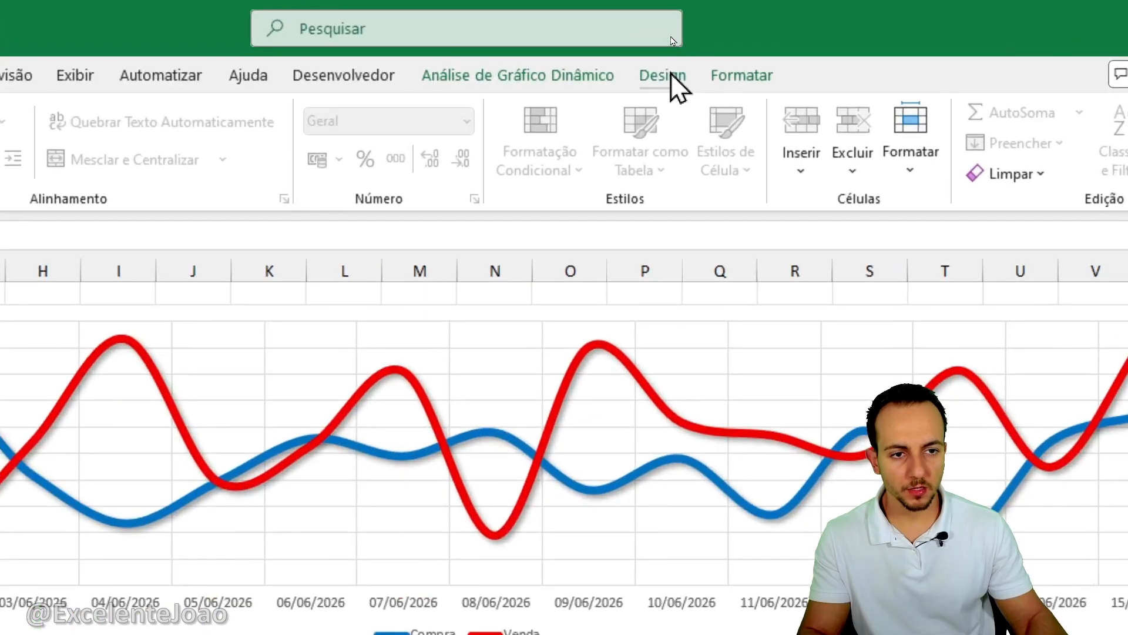
click(669, 37)
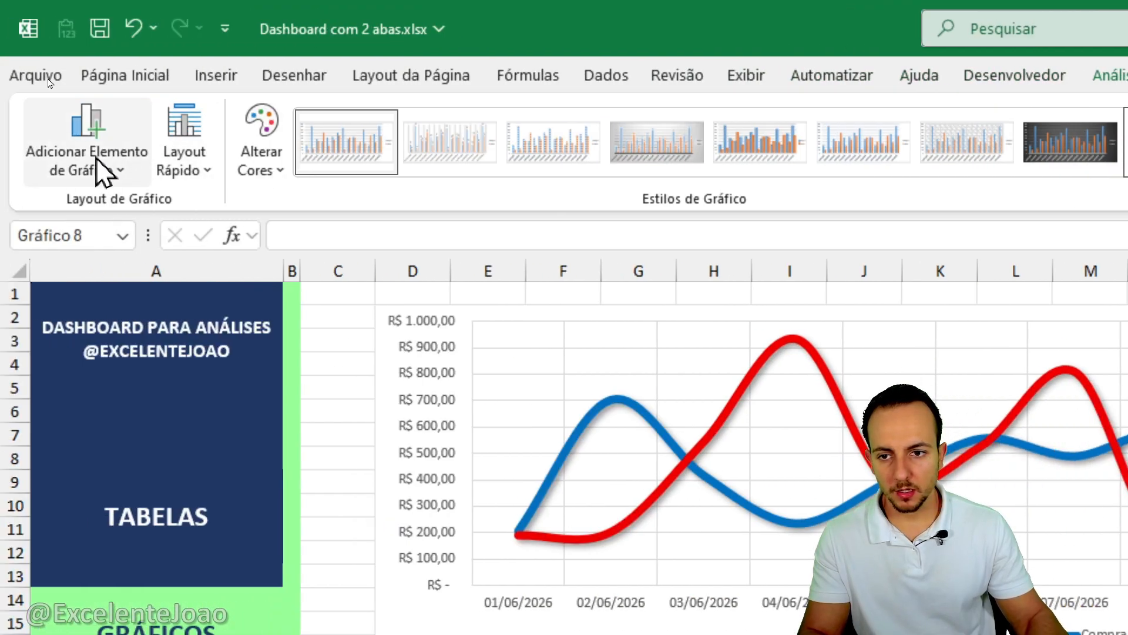
click(97, 159)
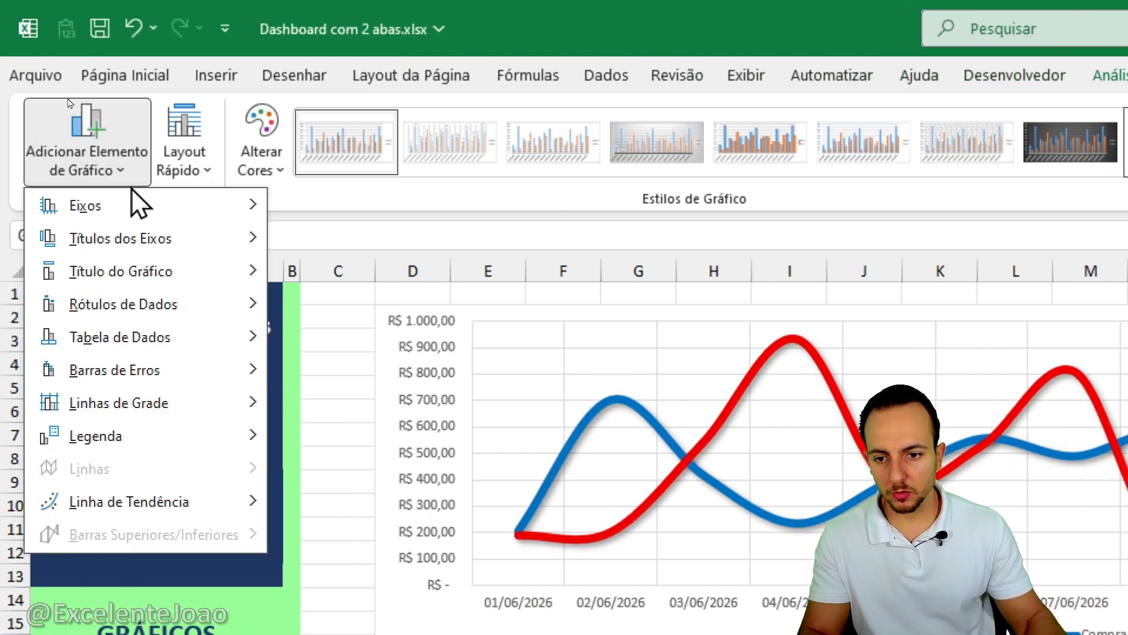
mouse_move(147, 299)
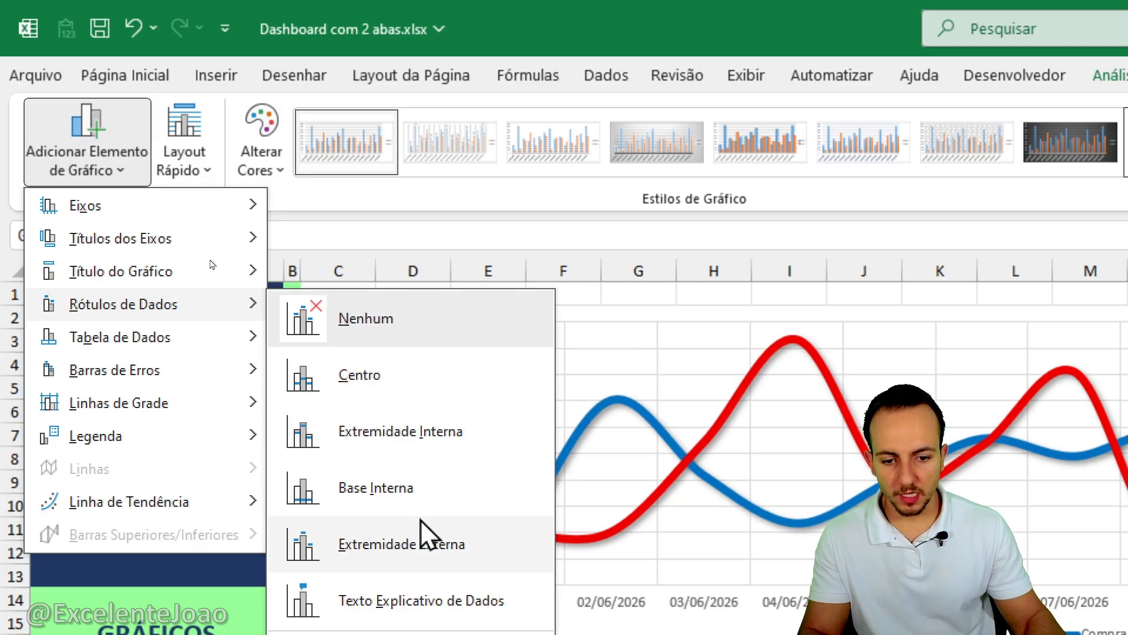
click(426, 547)
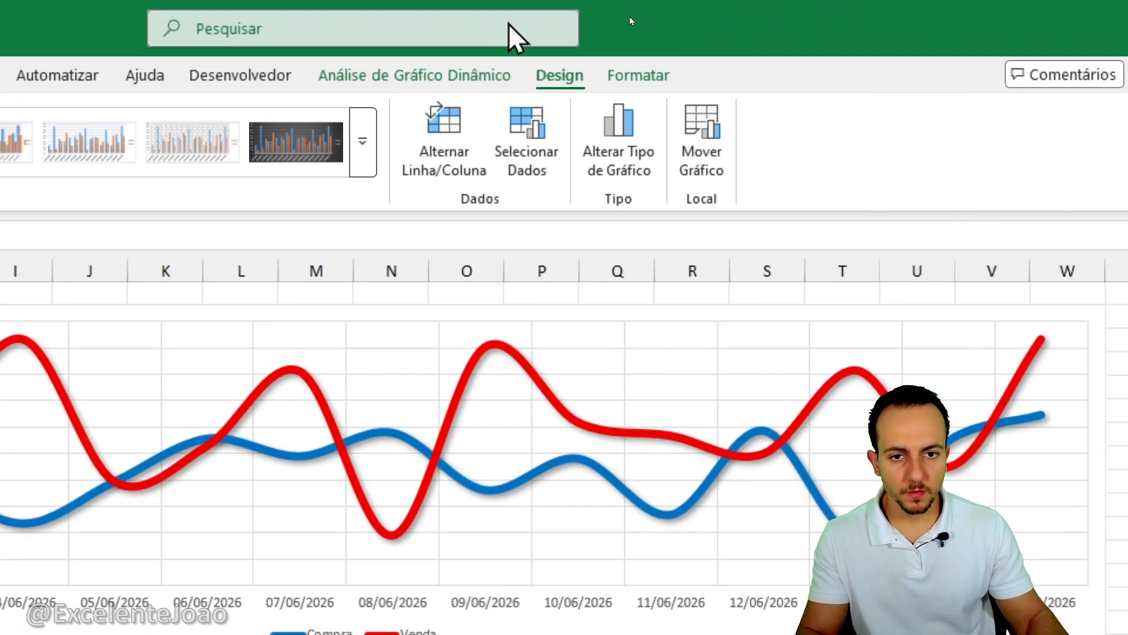
Step: Hide the field buttons on the column chart and place its legend below the plot
click(474, 76)
click(822, 154)
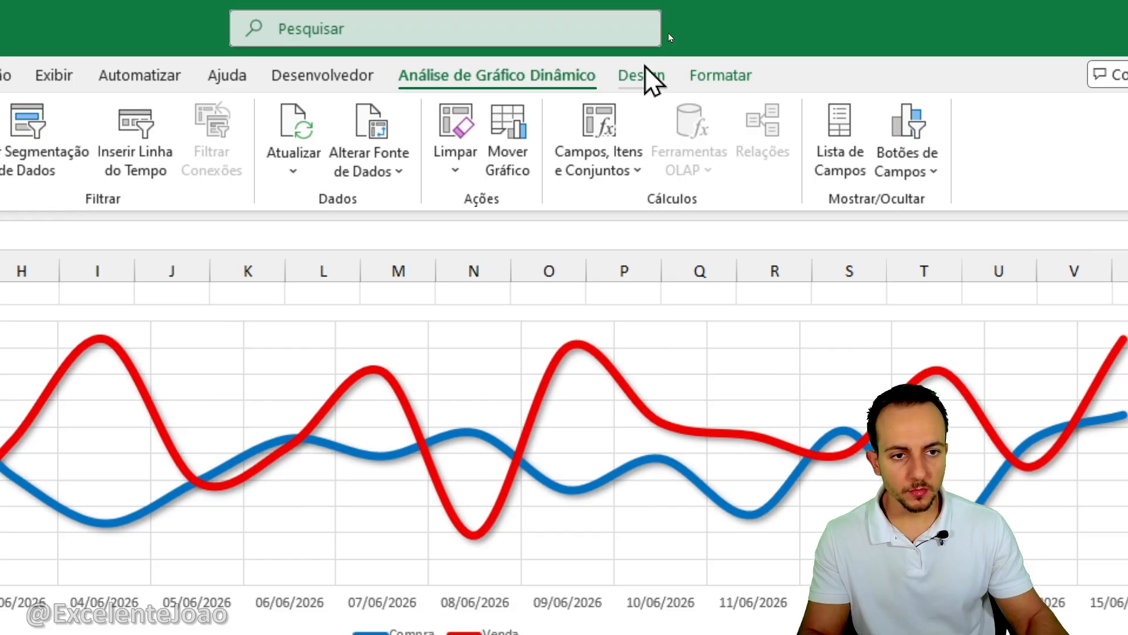
click(646, 53)
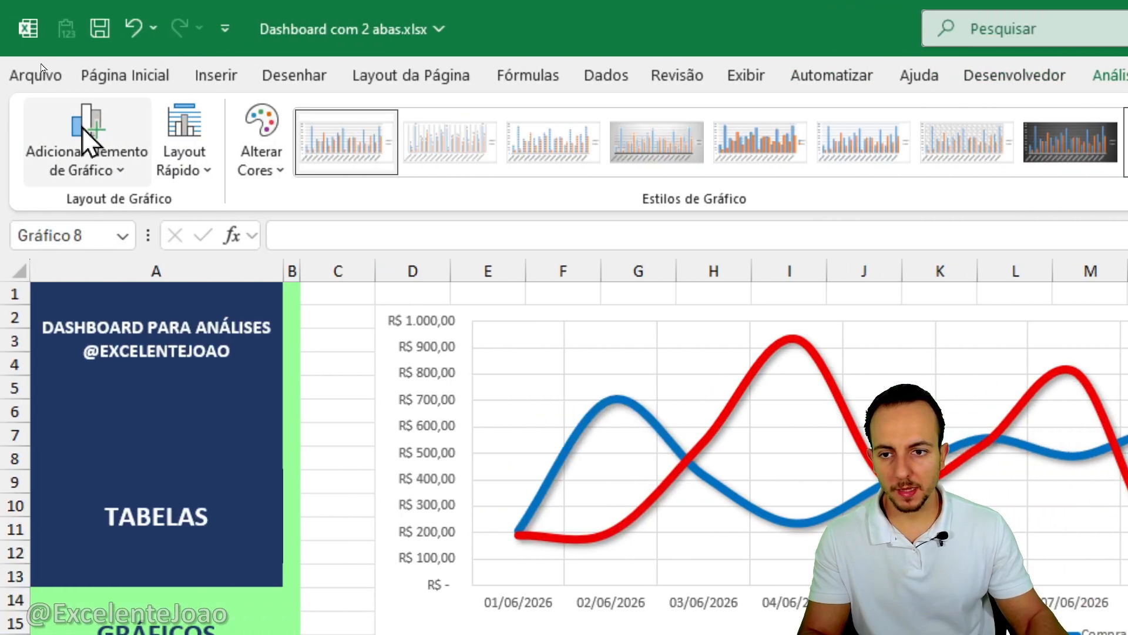
click(87, 141)
mouse_move(141, 438)
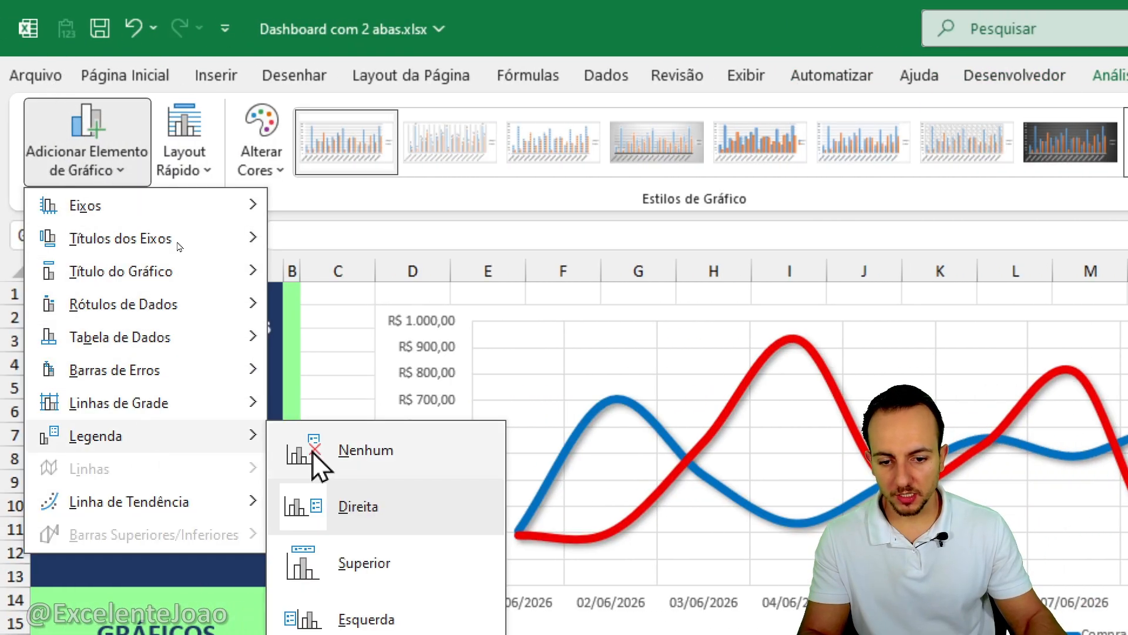
click(361, 460)
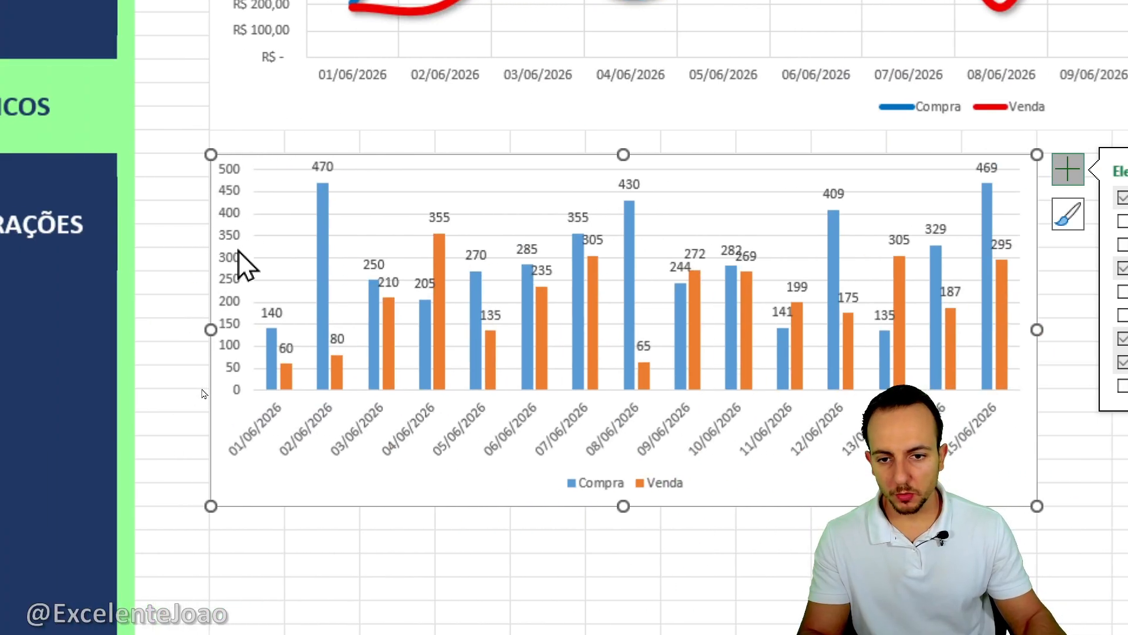
Step: Delete the vertical axis and the horizontal gridlines from the column chart
click(238, 249)
key(Delete)
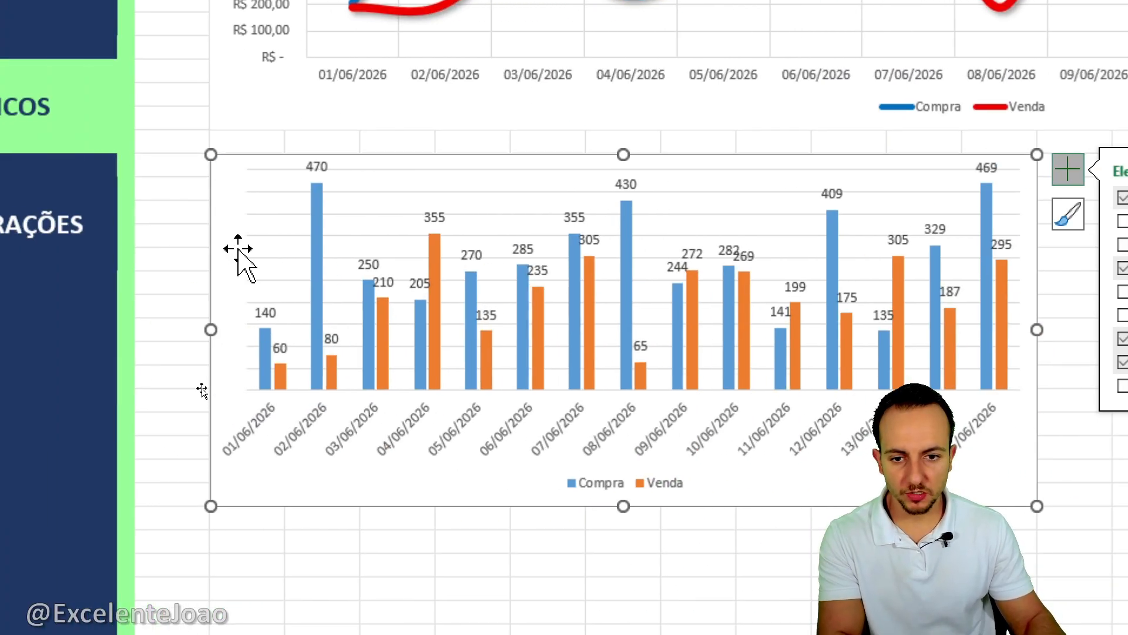
click(297, 280)
key(Delete)
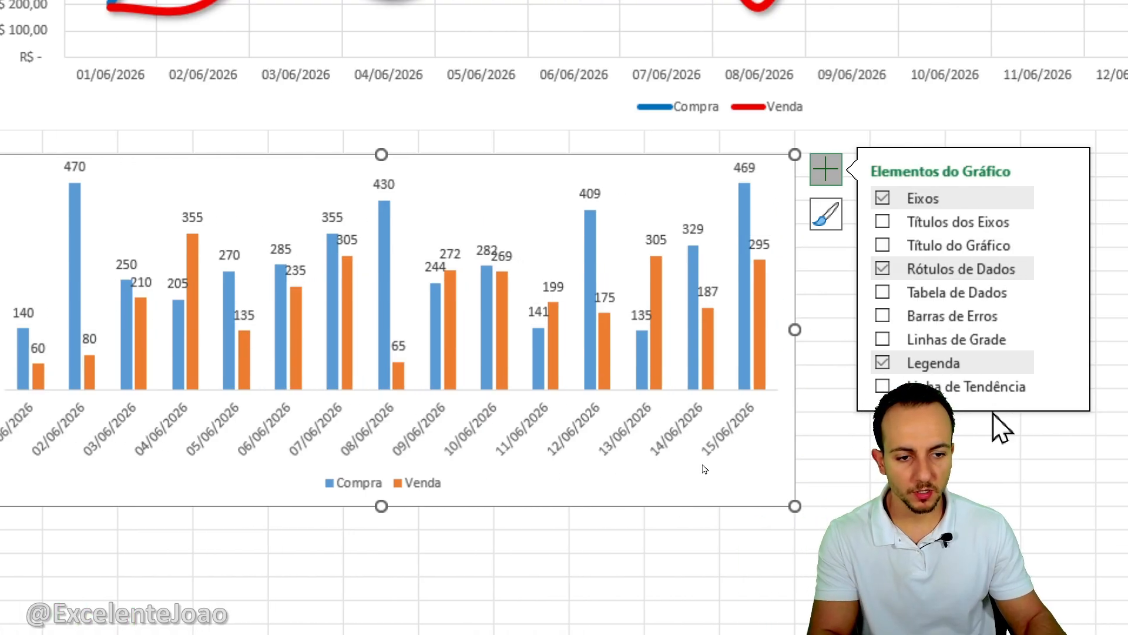
Step: Widen the column chart through column W to match the line chart above it
drag(790, 333, 864, 347)
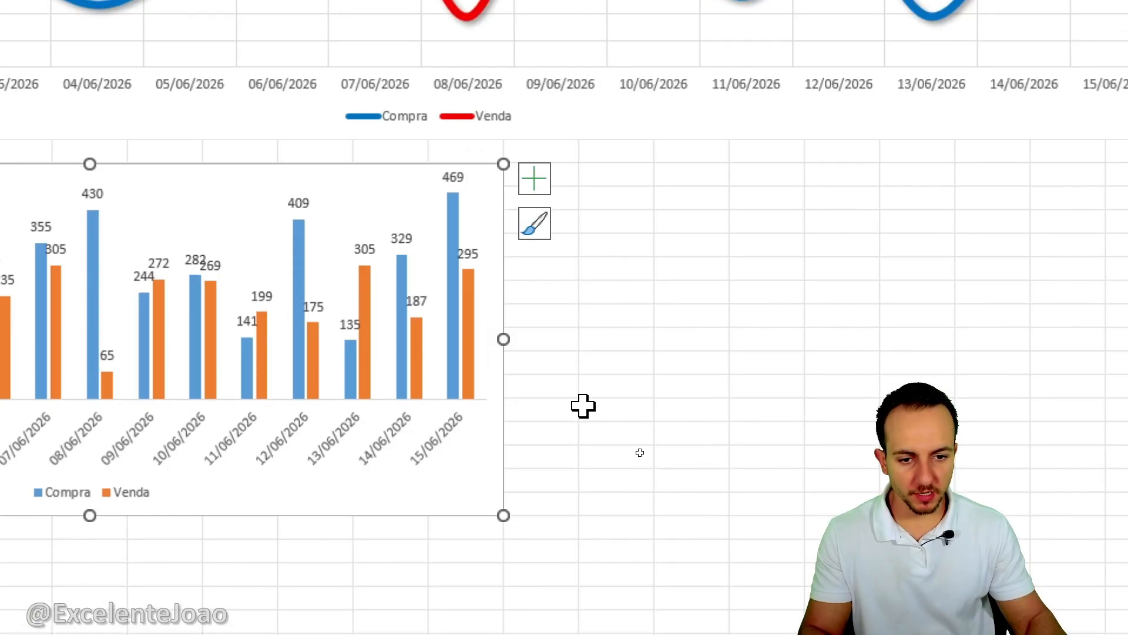
drag(503, 340, 1127, 319)
drag(861, 320, 859, 320)
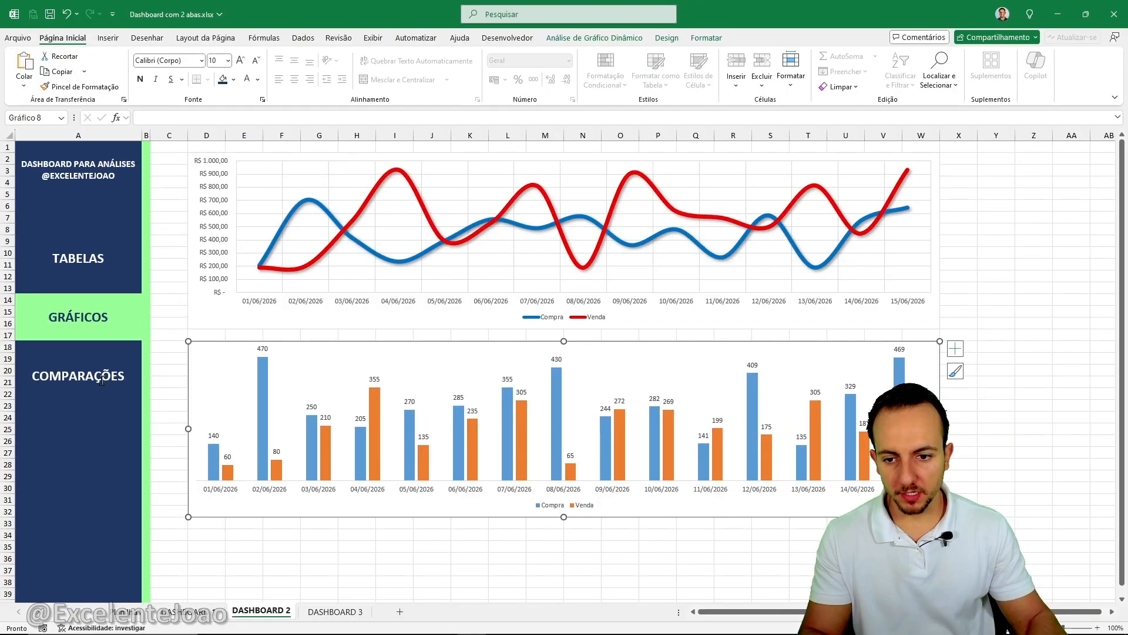
click(103, 379)
click(112, 321)
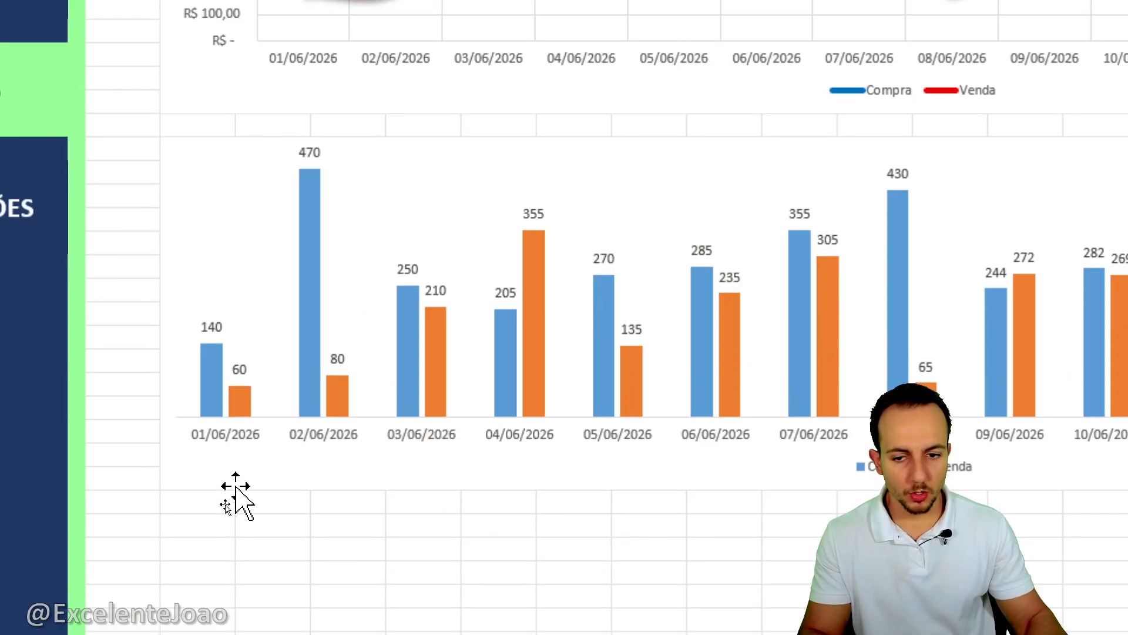
Step: Reduce the gap width of the column chart's data series to 46%
right_click(216, 383)
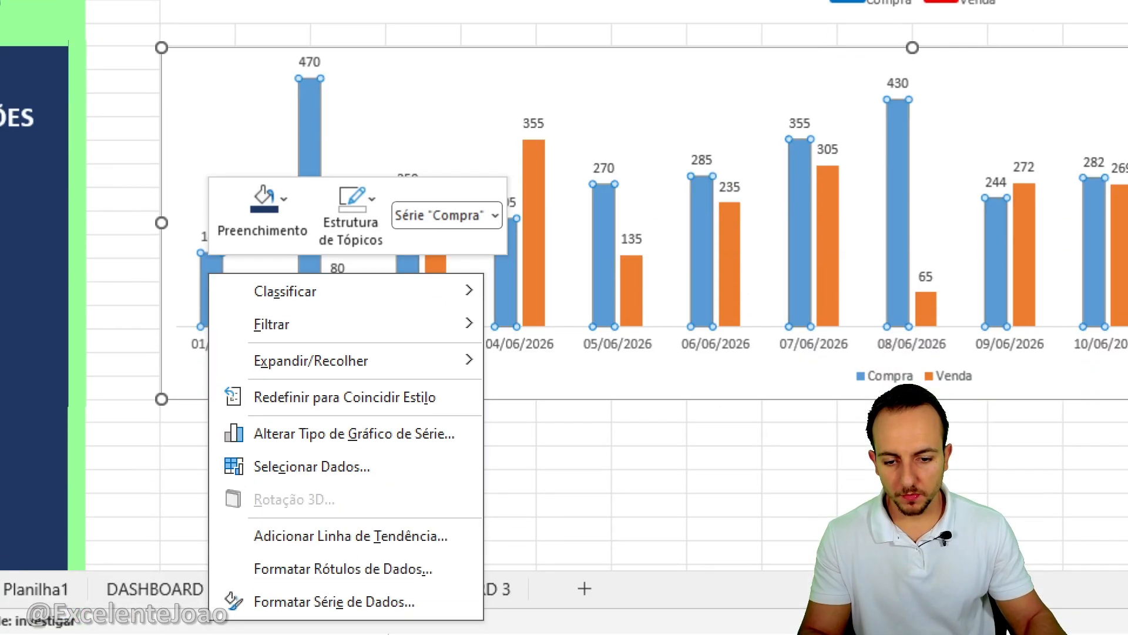
click(421, 601)
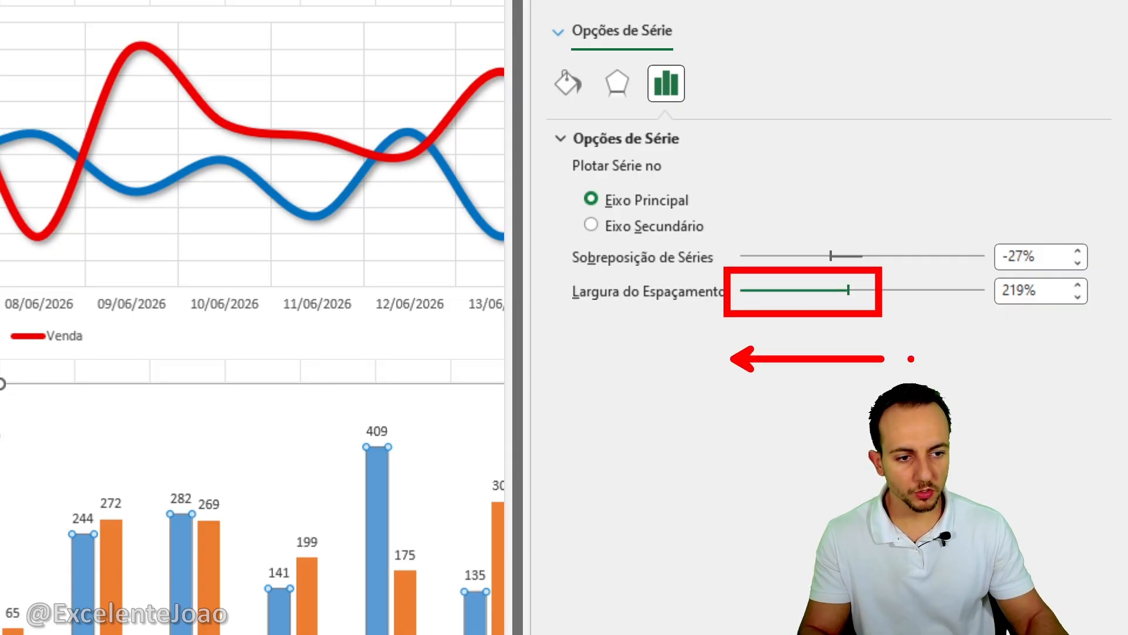
drag(850, 291, 797, 294)
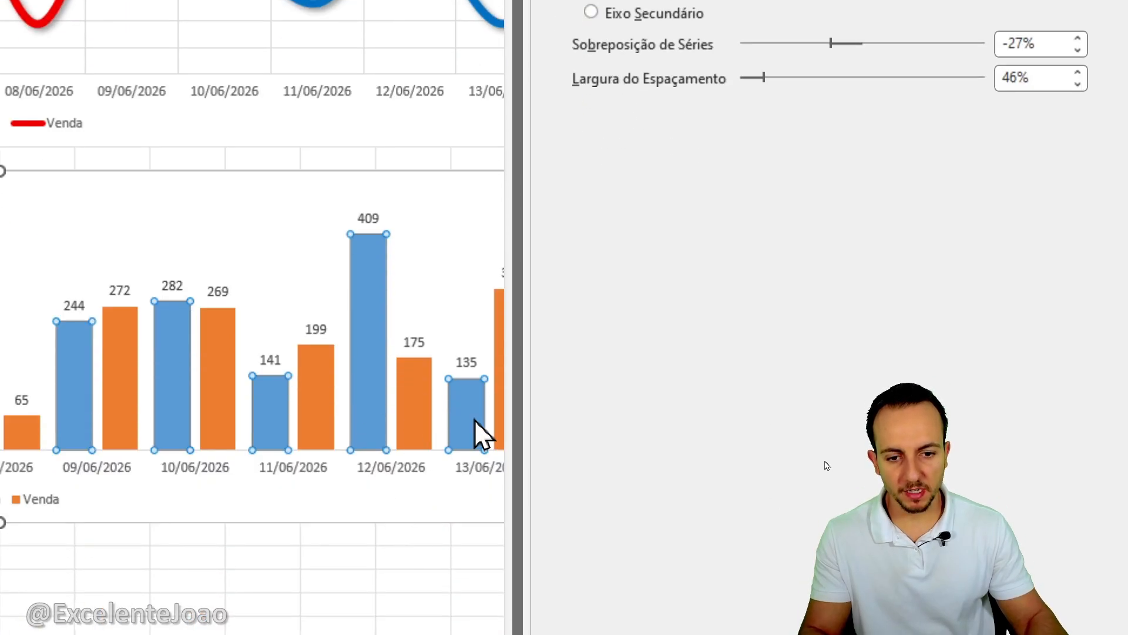
Step: Give the Compra columns an outer shadow with 4 pt blur, 45° angle and 3 pt distance, and a solid blue fill
click(618, 165)
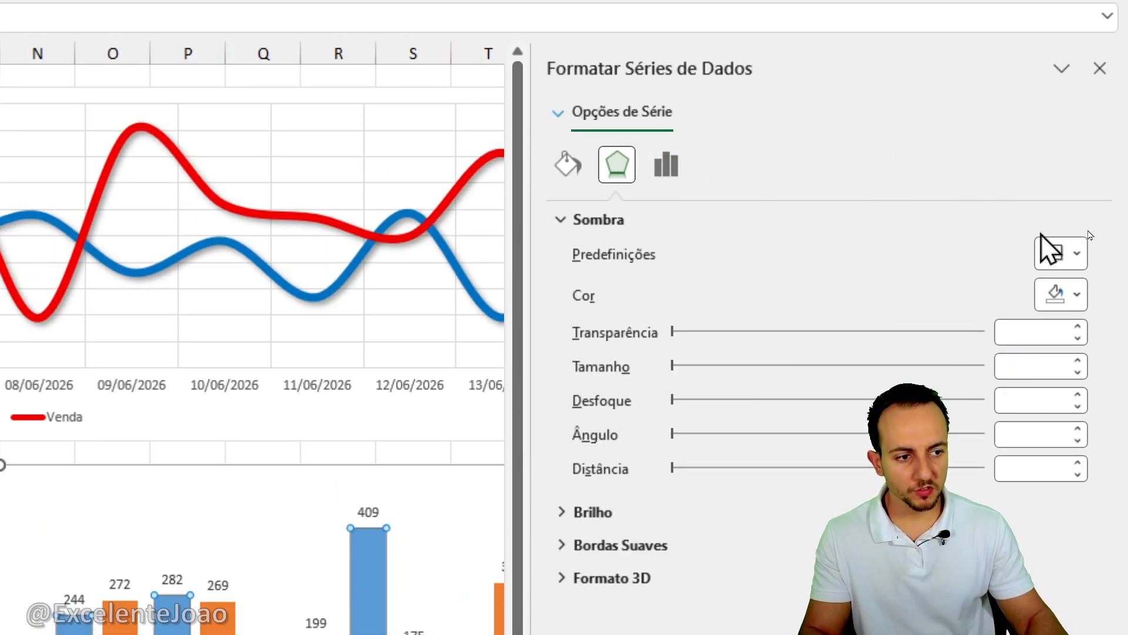
click(1061, 252)
click(967, 455)
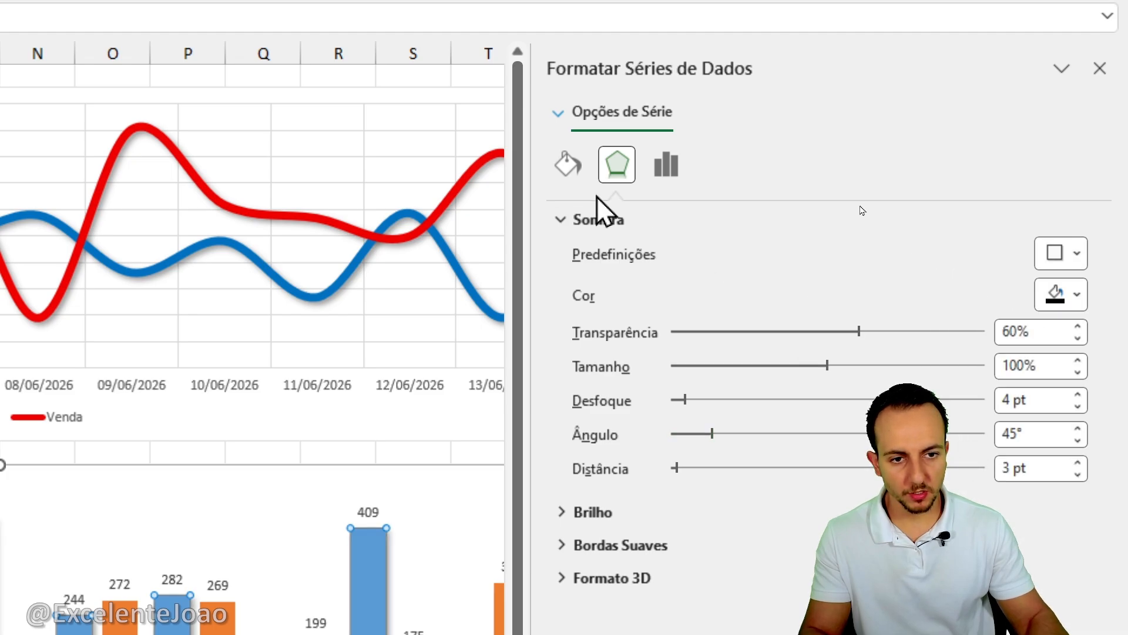
click(569, 168)
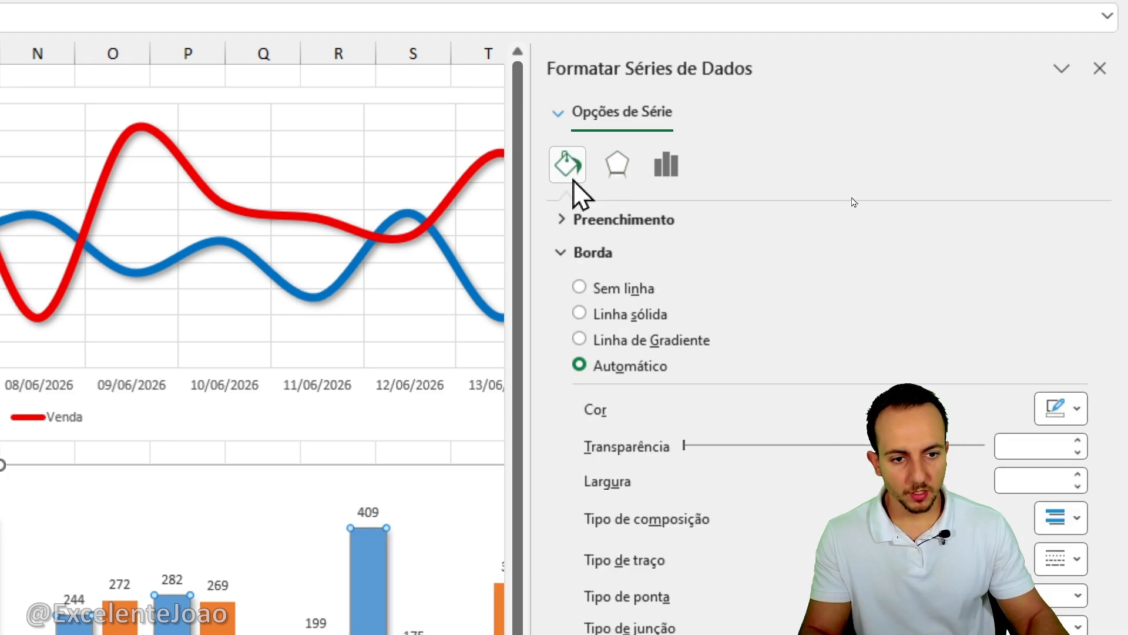
click(635, 222)
click(1058, 458)
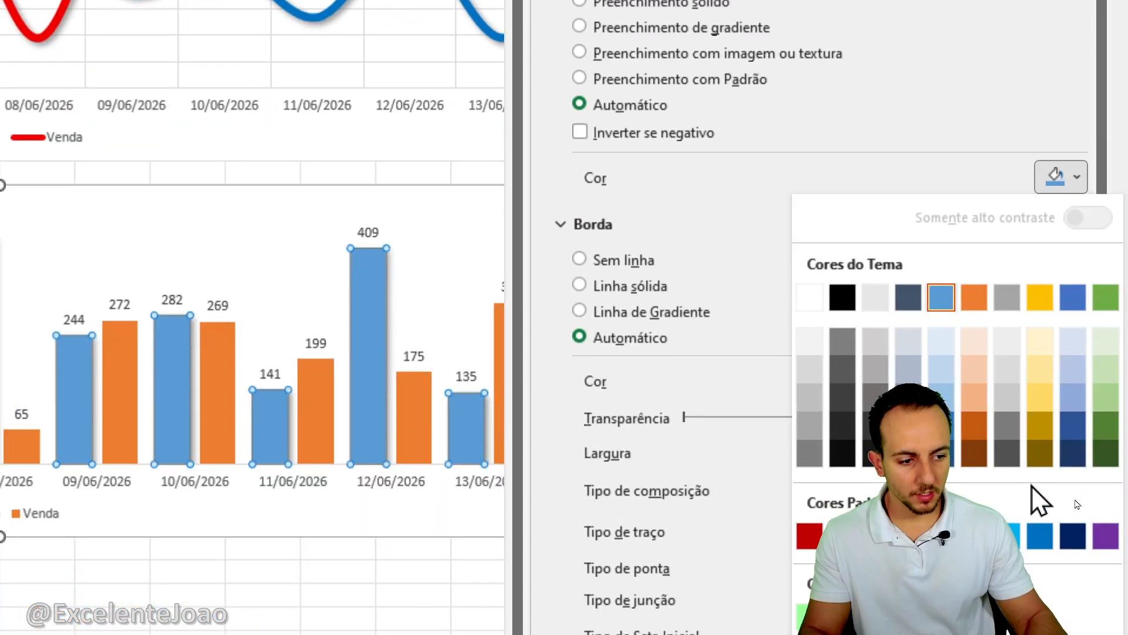
click(1034, 537)
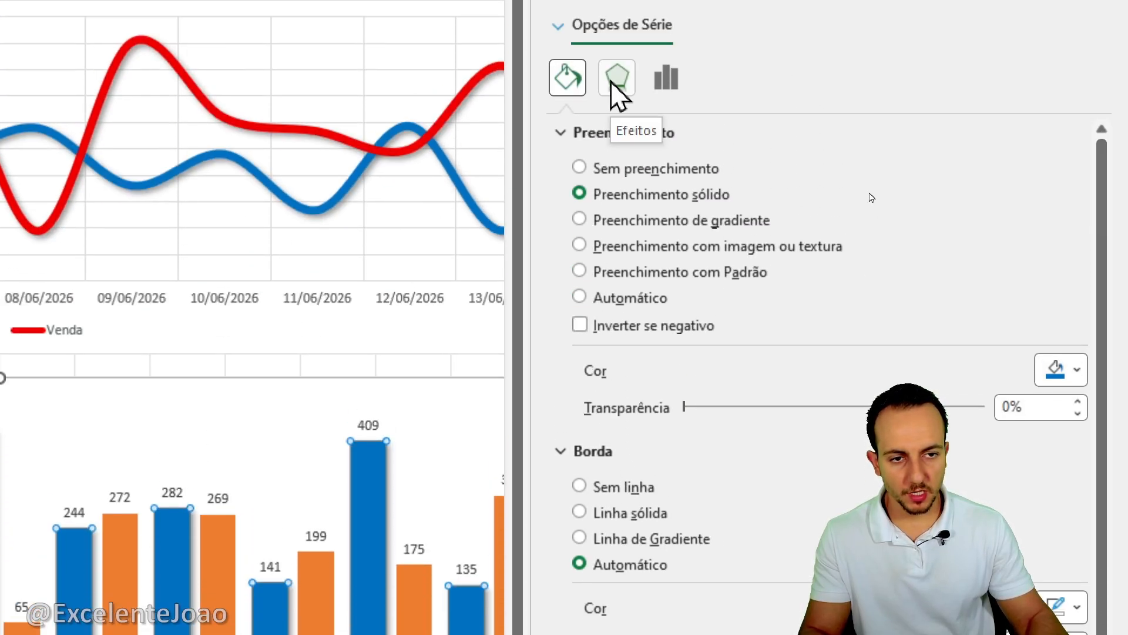
Step: Fill the Venda columns with solid red and apply the same outer shadow preset as on the Compra columns
click(411, 619)
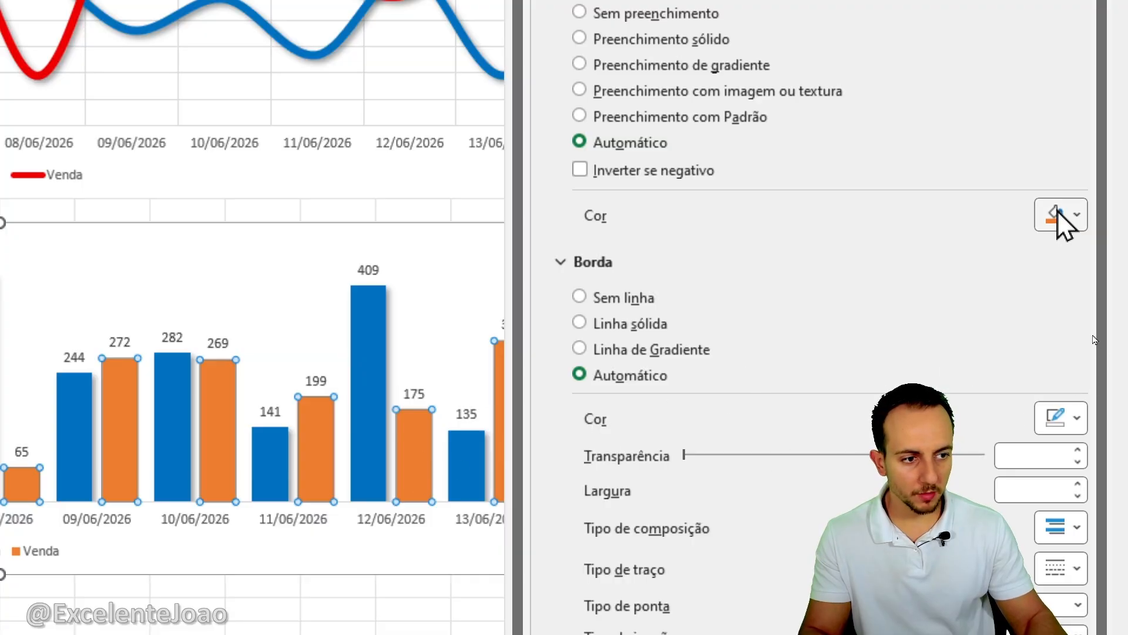
click(1065, 226)
click(806, 573)
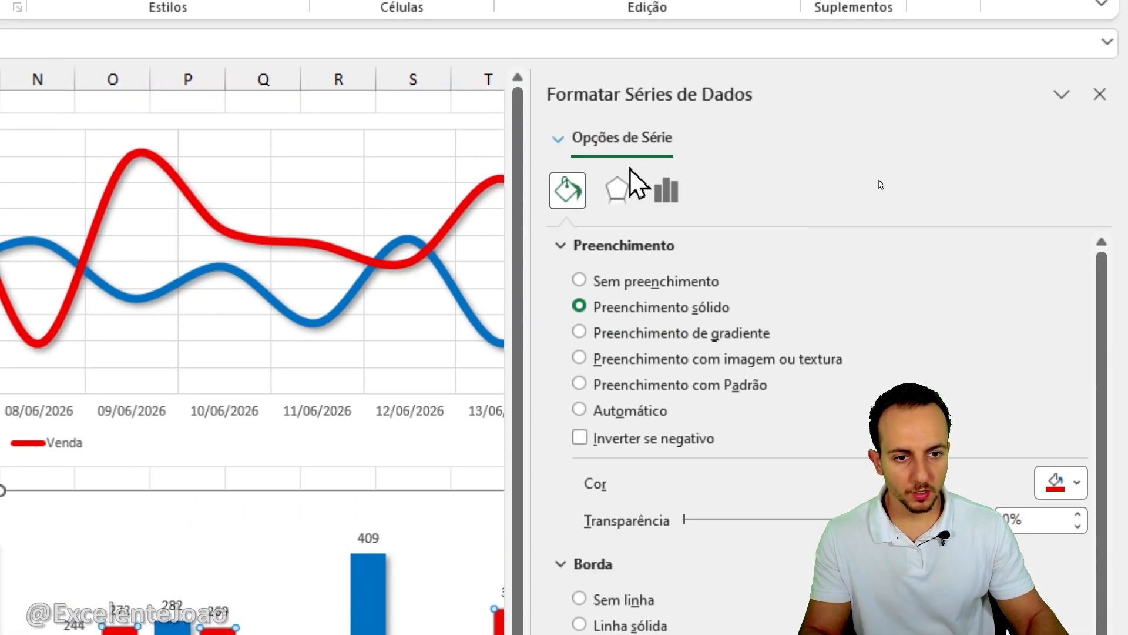
click(617, 190)
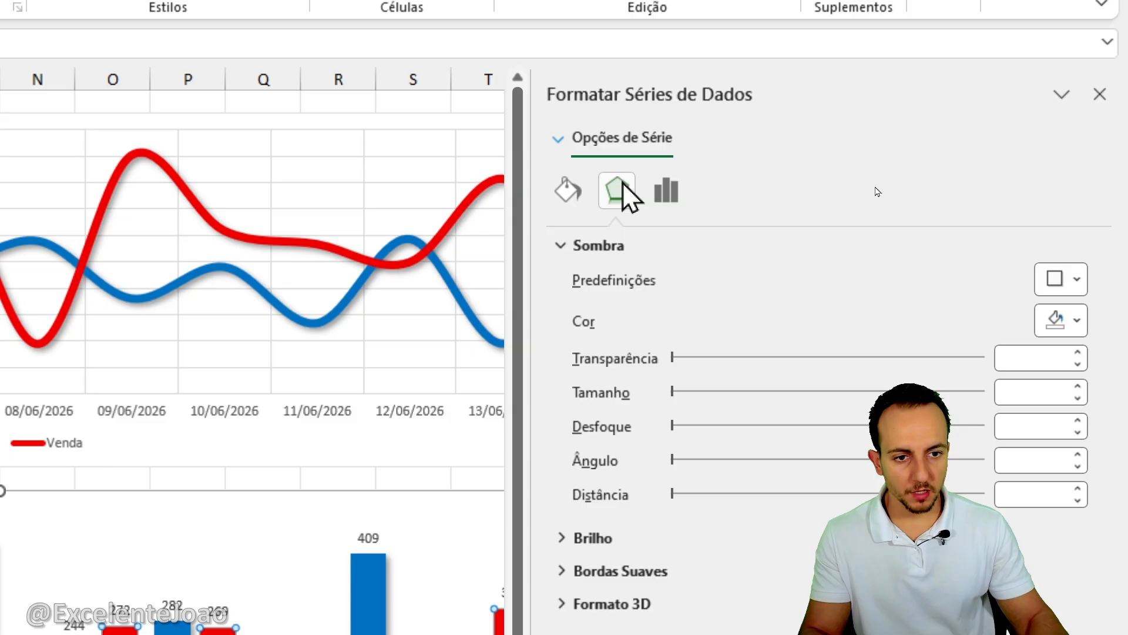
click(1063, 279)
click(967, 467)
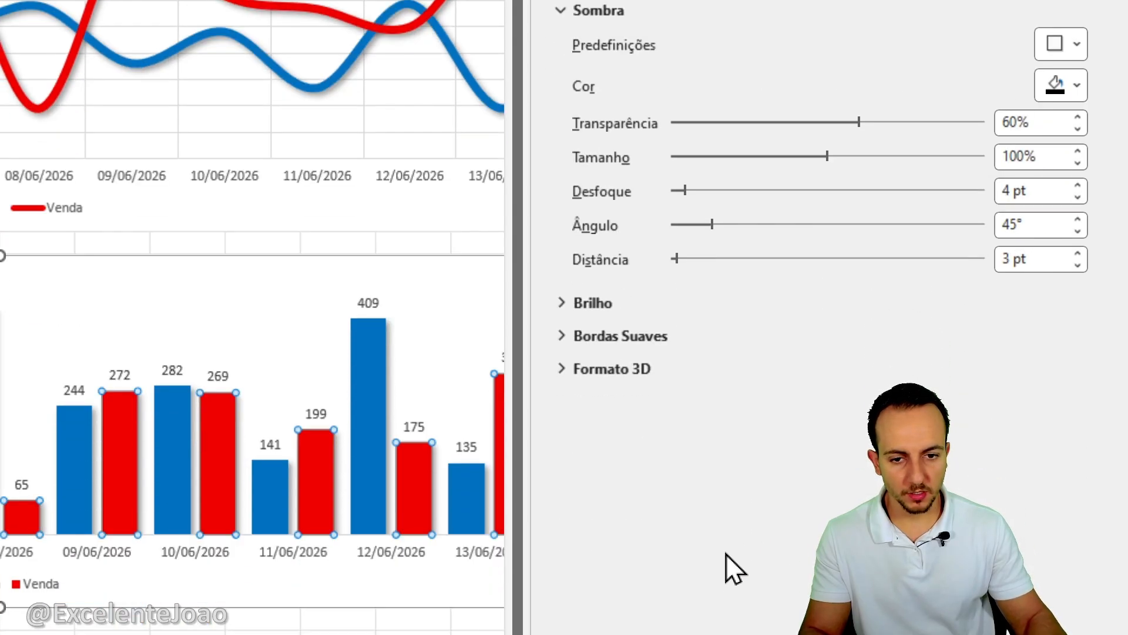
click(1097, 79)
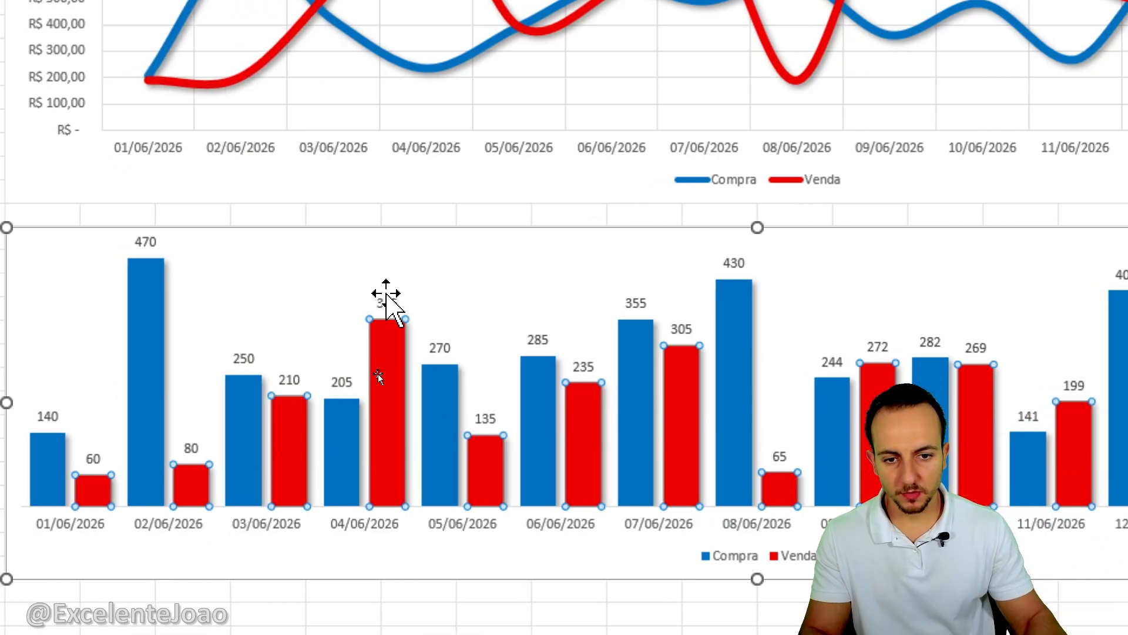
Step: Make the data labels of both the Venda and Compra series bold and larger in the column chart
click(386, 294)
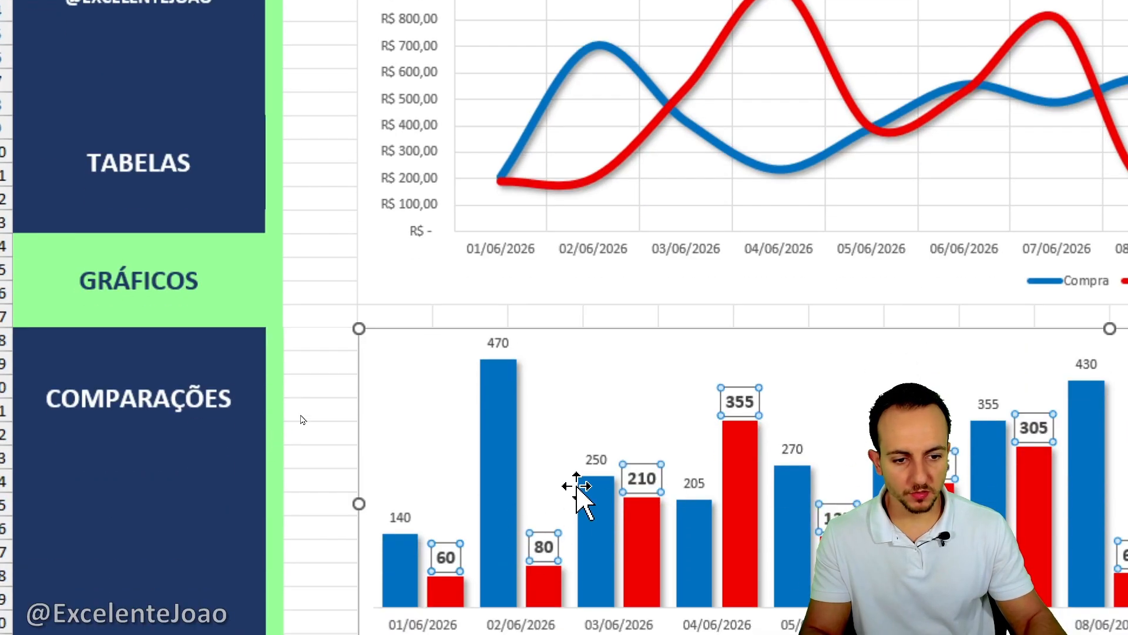
click(594, 458)
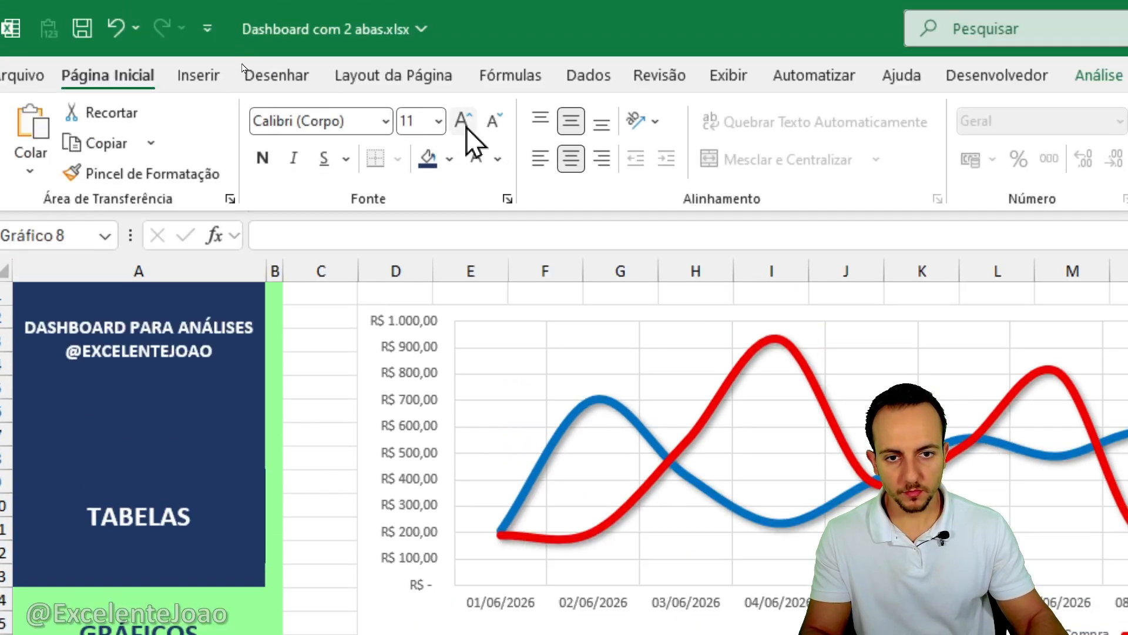
click(465, 124)
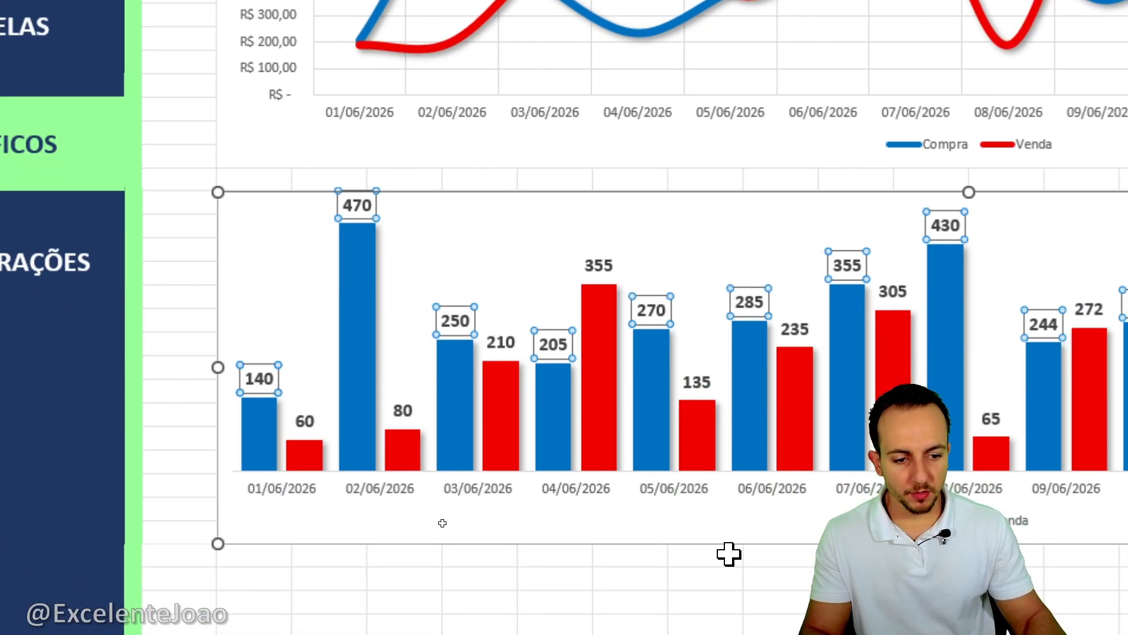
click(729, 555)
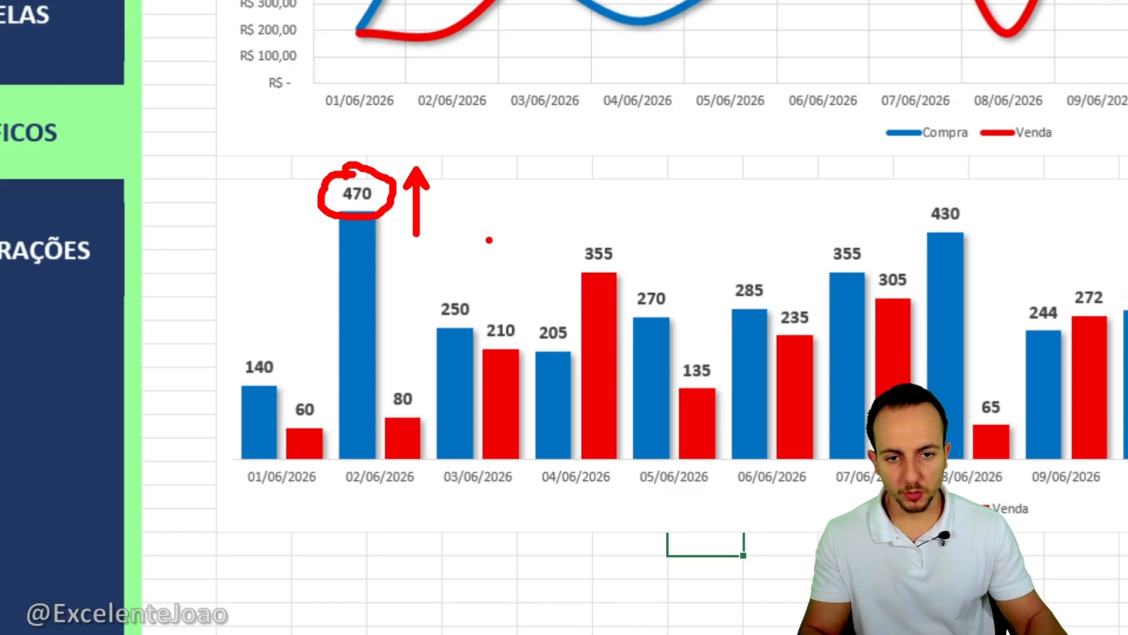
key(Escape)
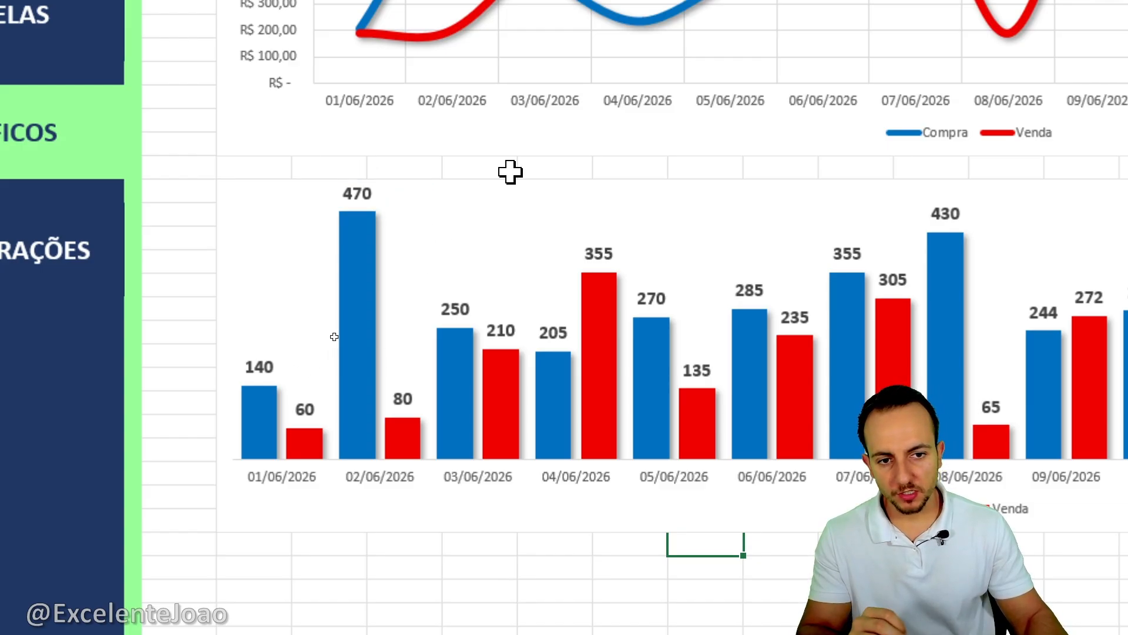
Step: Add a chart title to the column chart at the Acima do Gráfico position
click(510, 175)
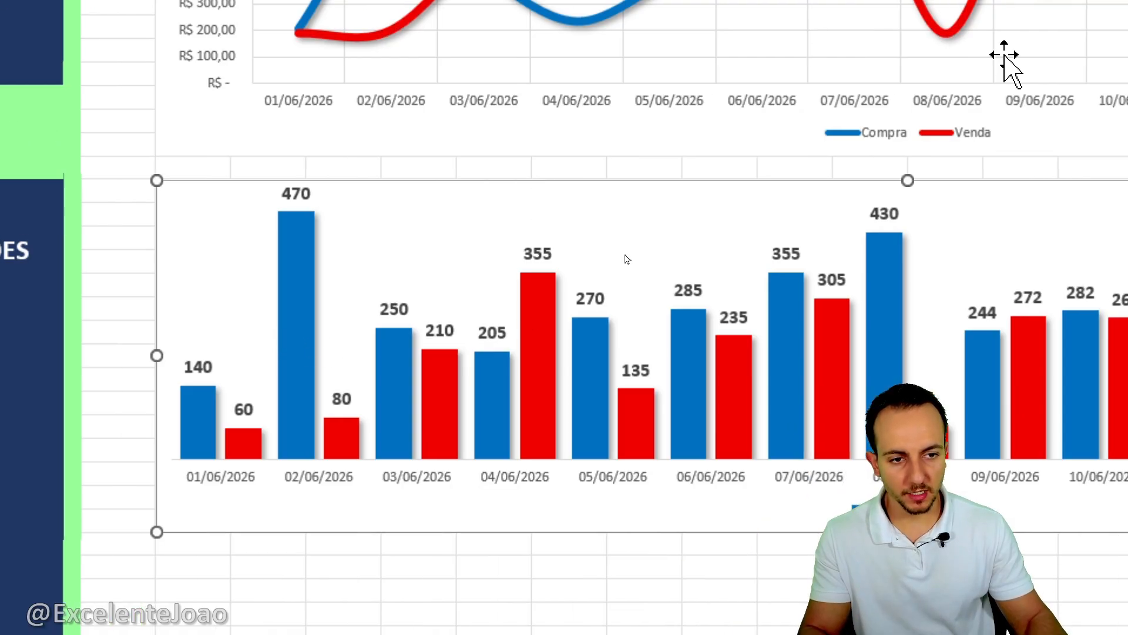
click(896, 75)
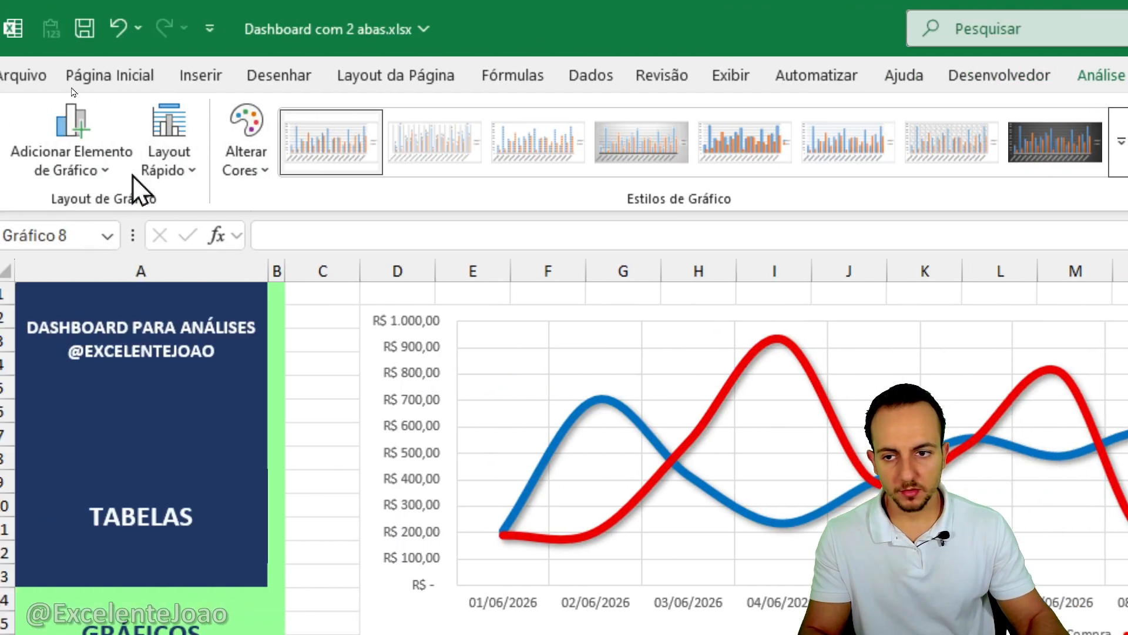
click(126, 170)
mouse_move(116, 271)
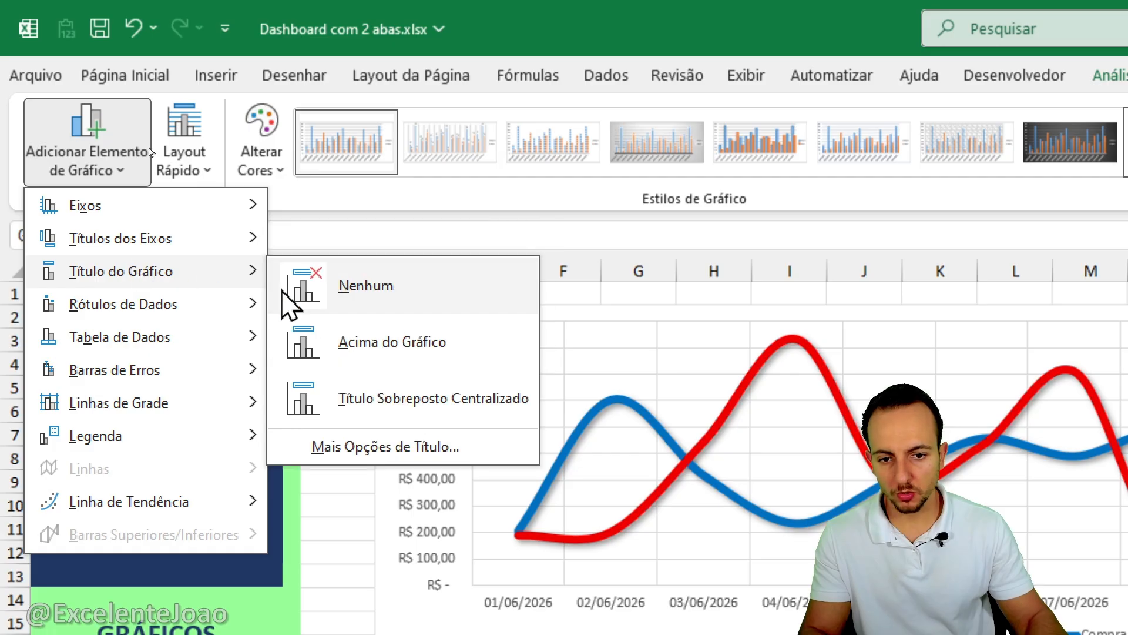
click(358, 344)
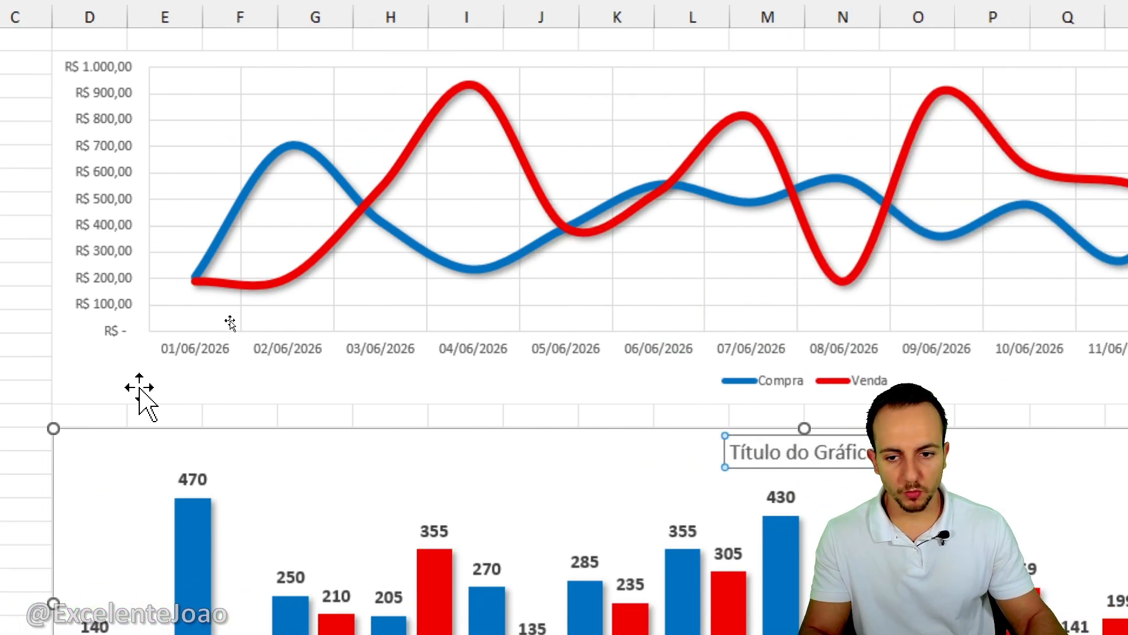
Step: Add a chart title to the line chart at the Acima do Gráfico position
click(141, 391)
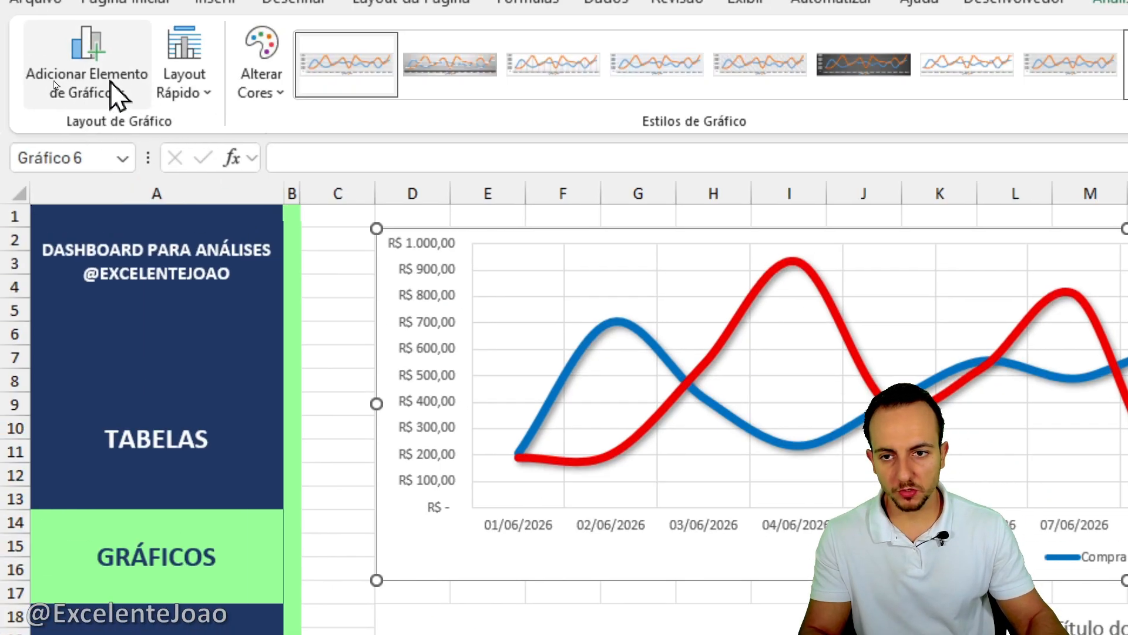
click(111, 80)
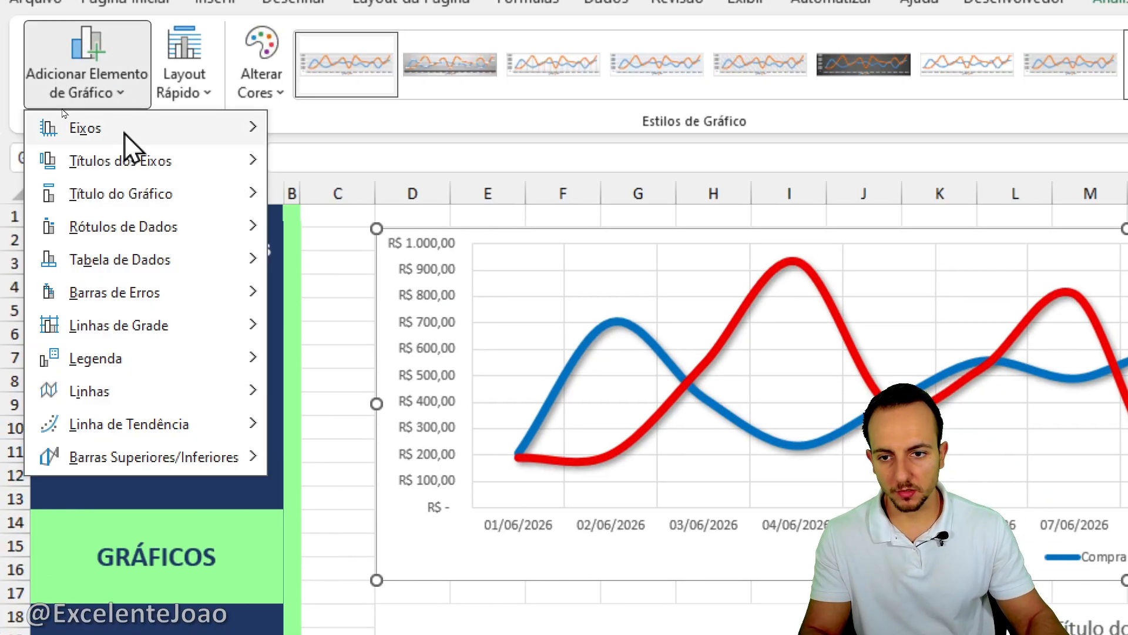
mouse_move(185, 194)
click(365, 262)
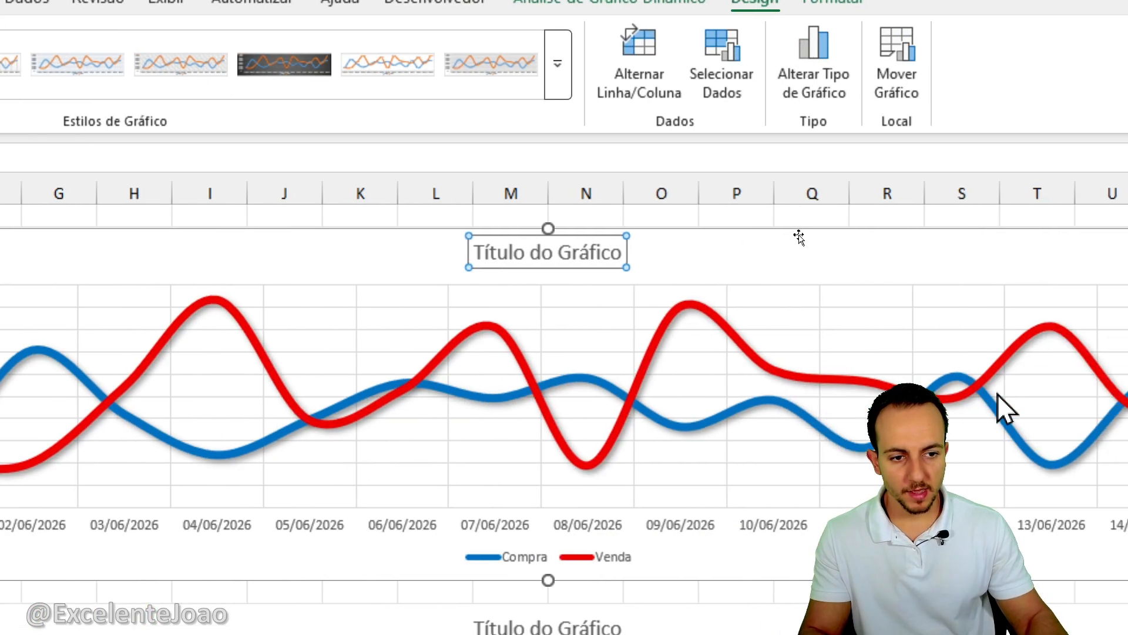
Step: Replace the line chart's placeholder title with "Valor total (vendas VS compras)"
key(ctrl+a)
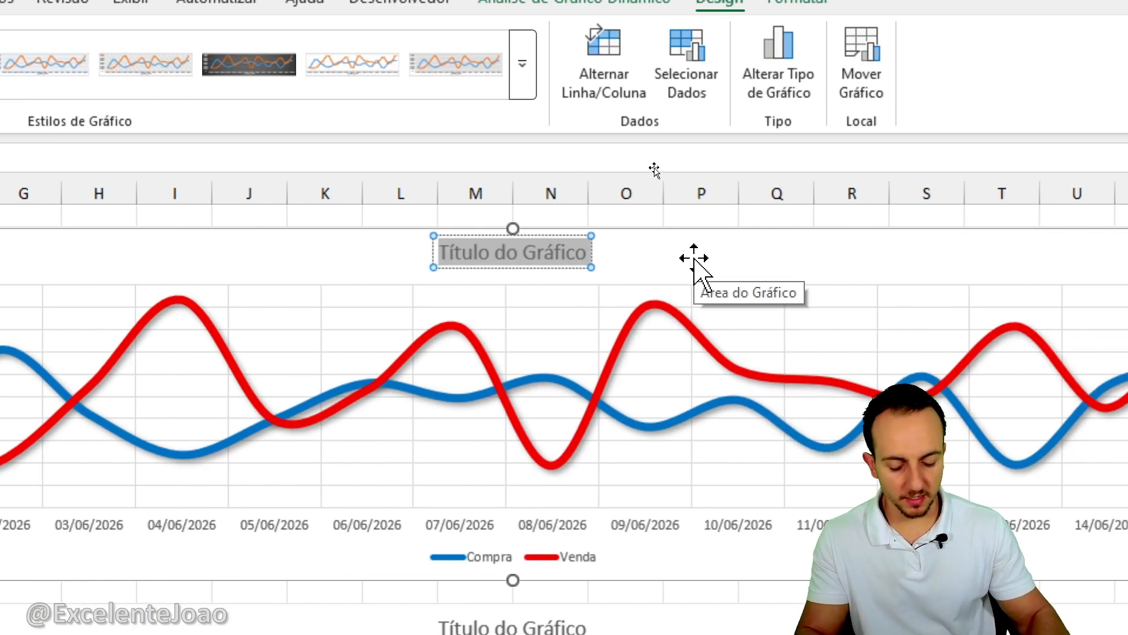
text(C)
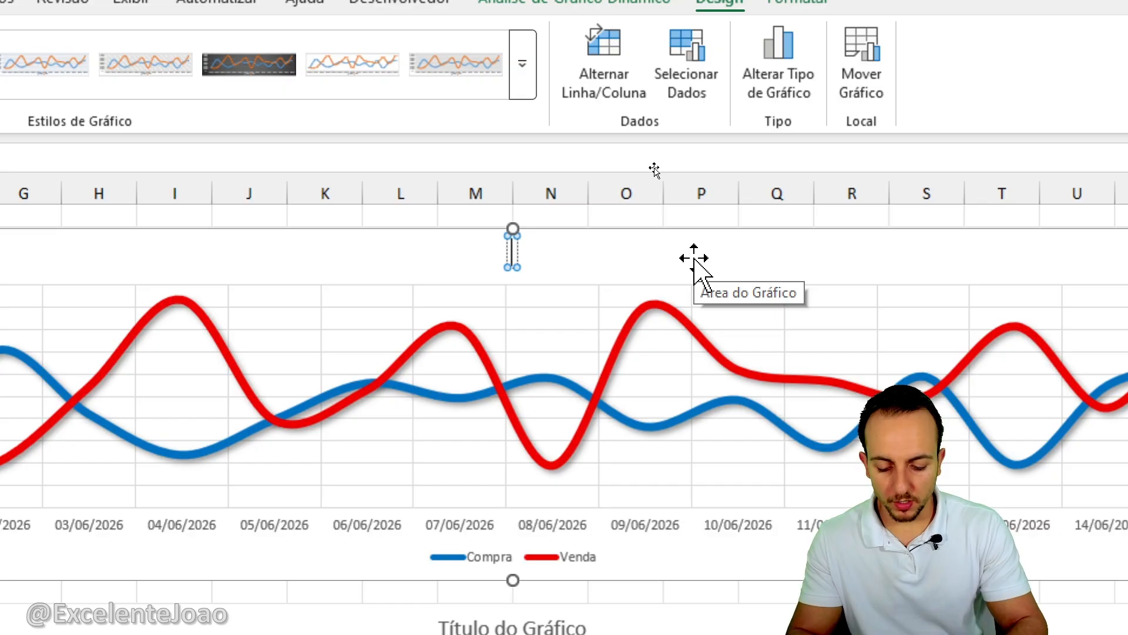
text(Valor tot)
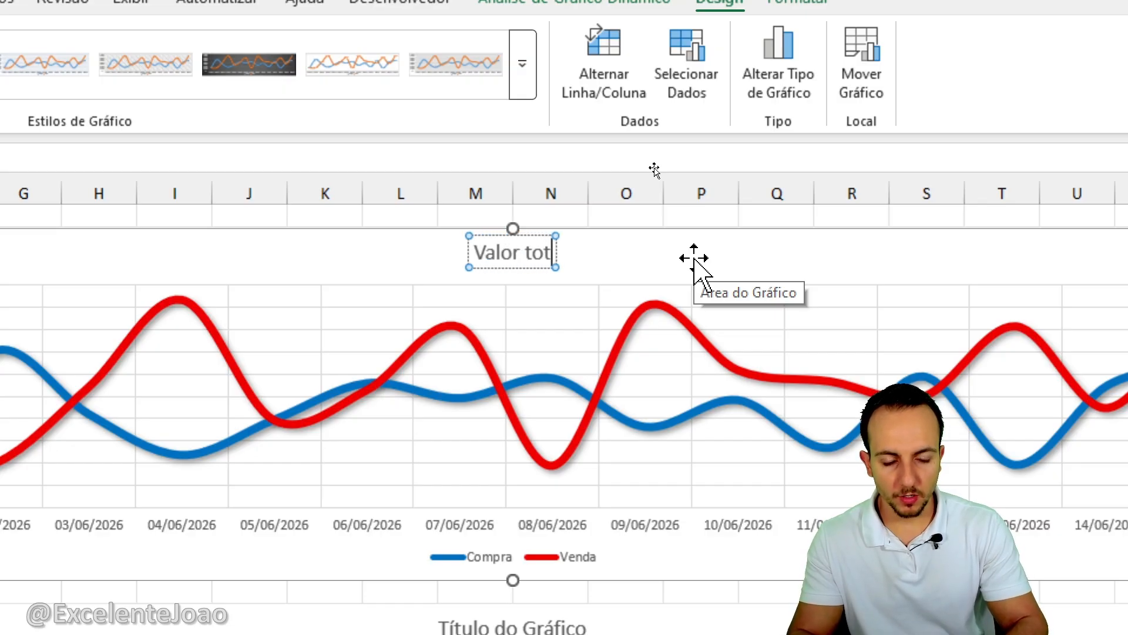
text(al)
text( (ven)
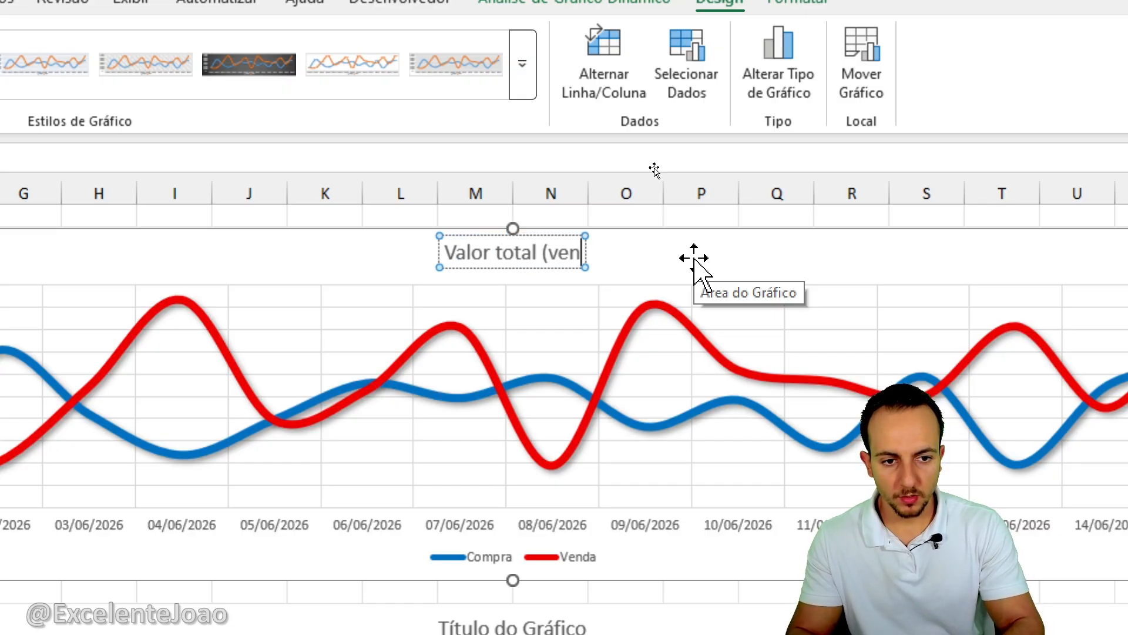
text(das VS c)
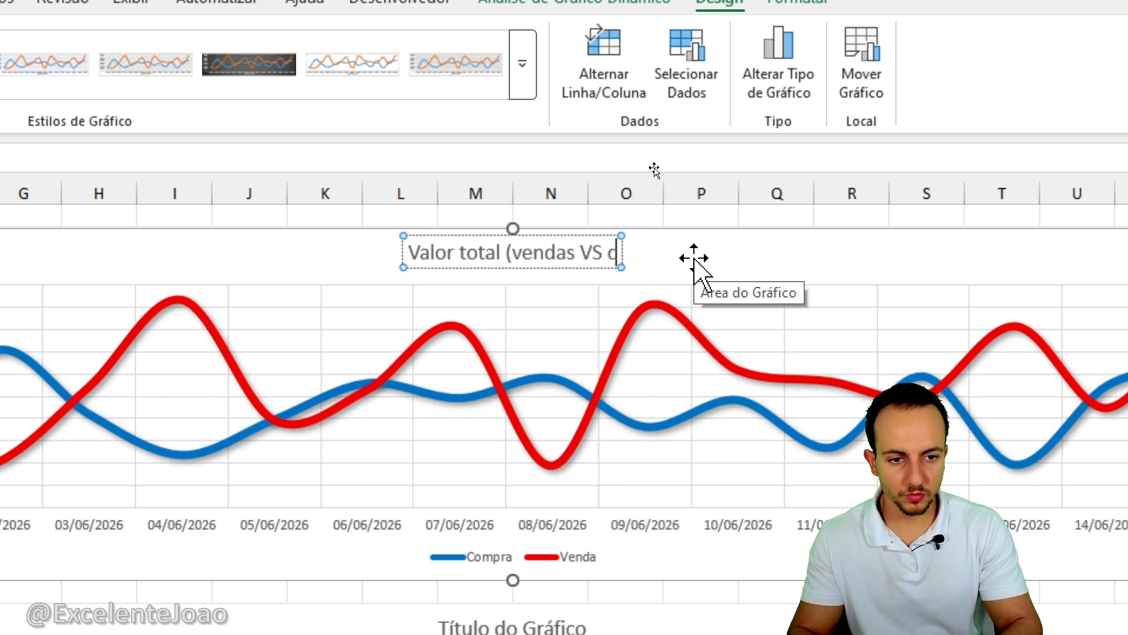
text(omrras))
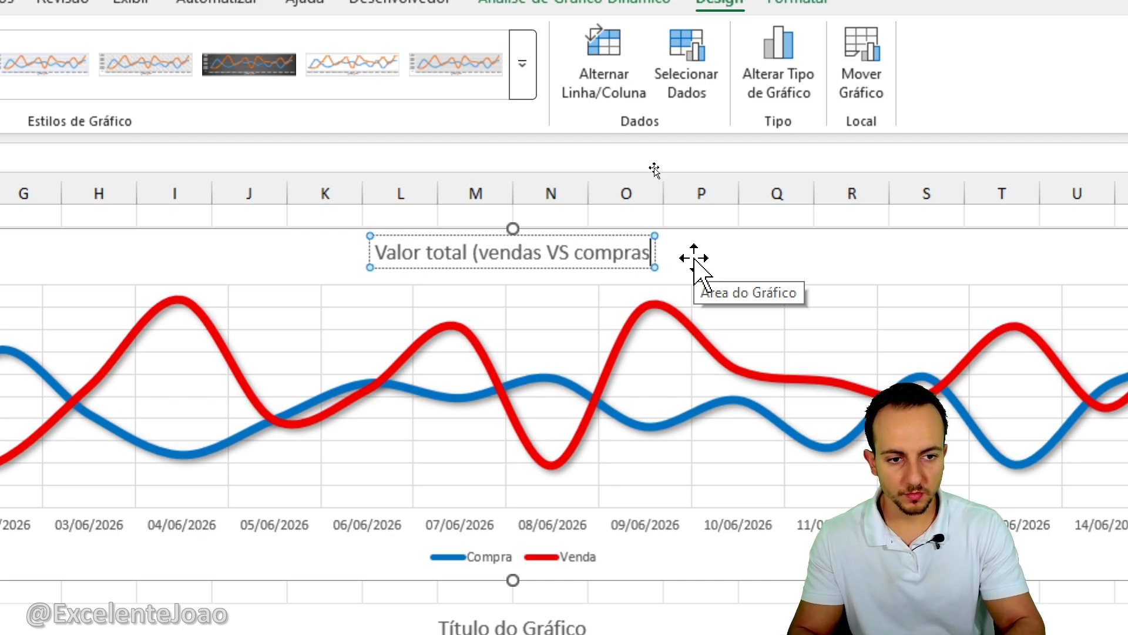
Step: Replace the column chart's placeholder title with "Quantidade total (Compras VS Vendas)"
scroll(680, 270, down, 6)
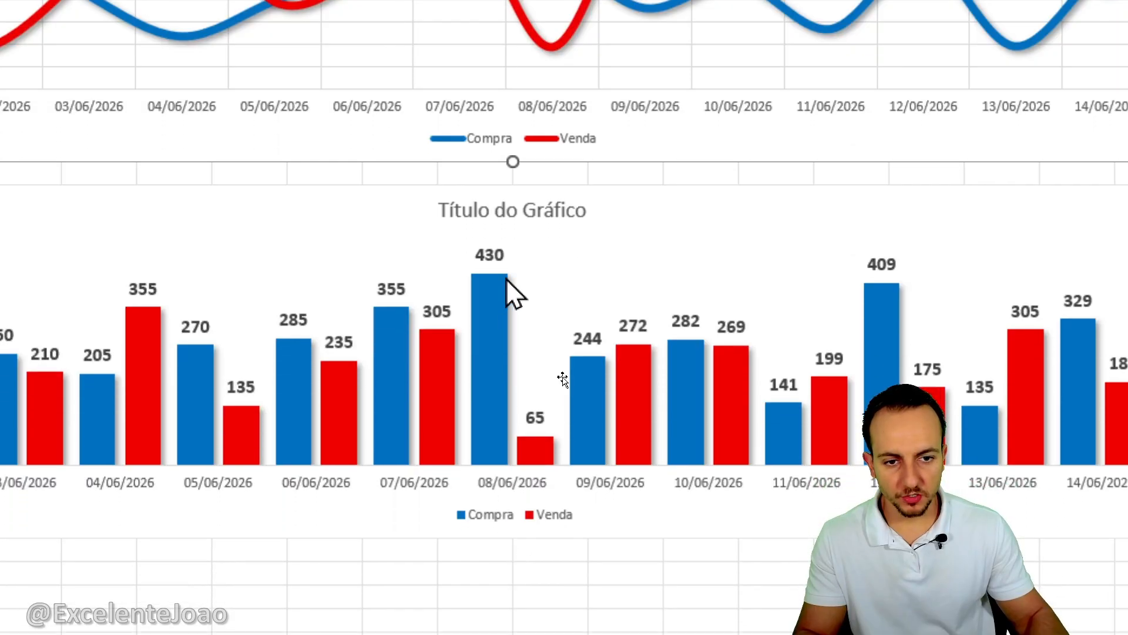
click(515, 211)
key(ctrl+a)
text(Q)
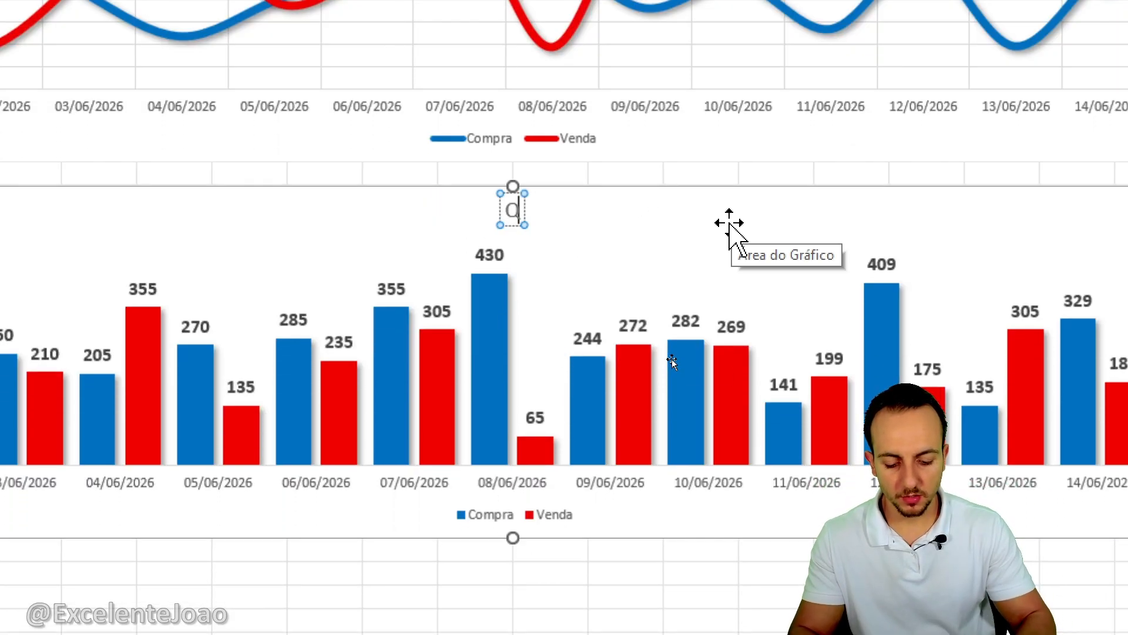
text(uantidade)
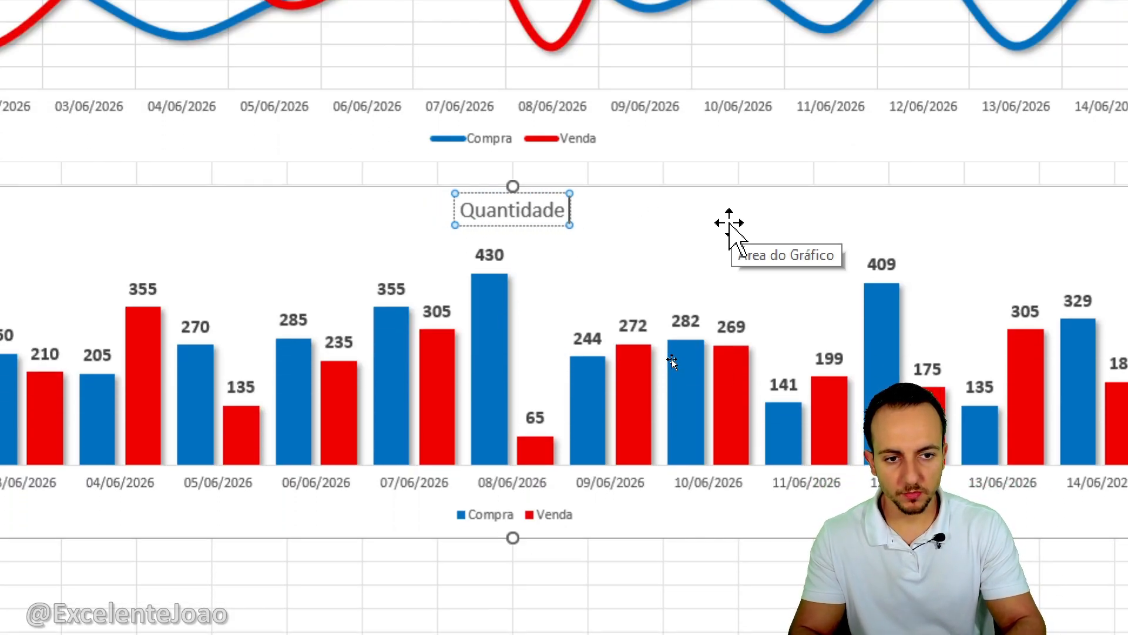
text( total (Compras vs)
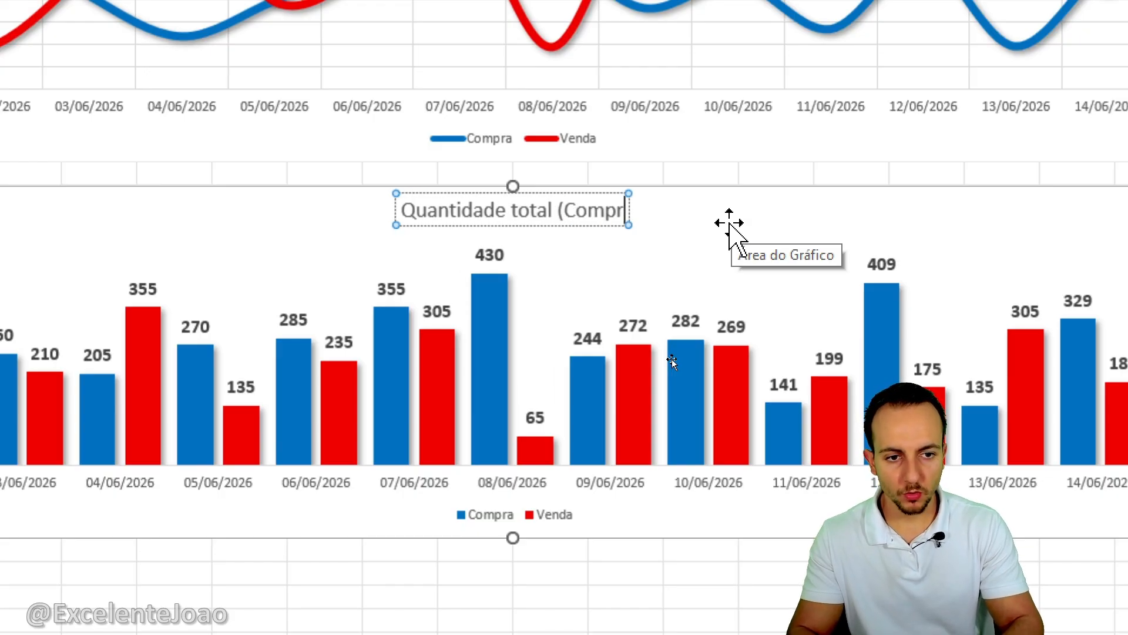
key(BackSpace)
key(BackSpace)
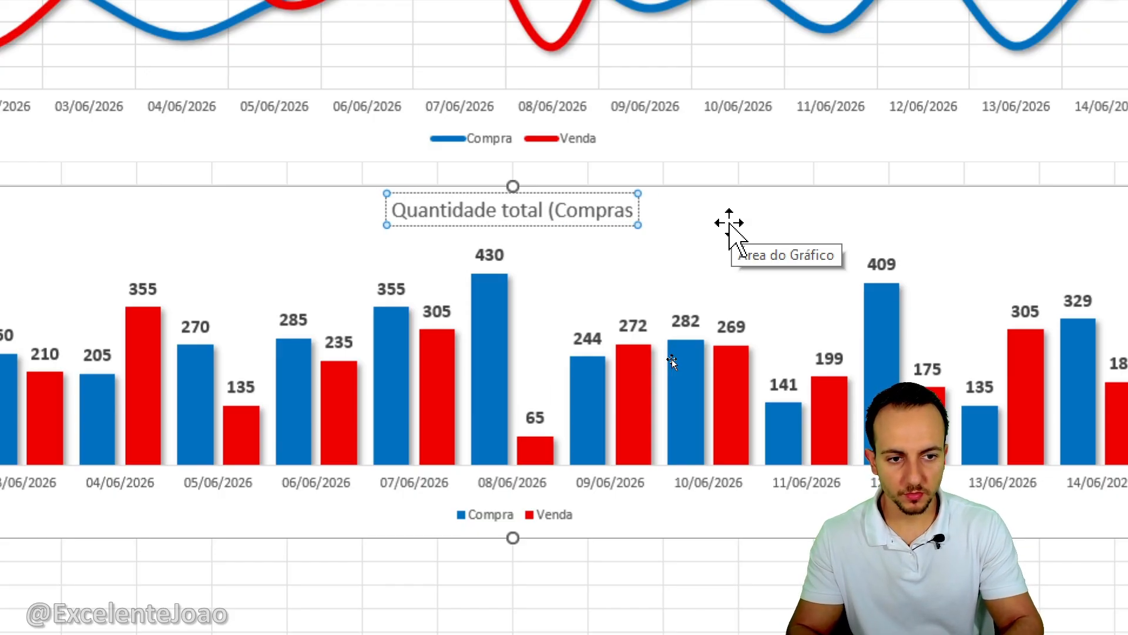
text(VS Vendas))
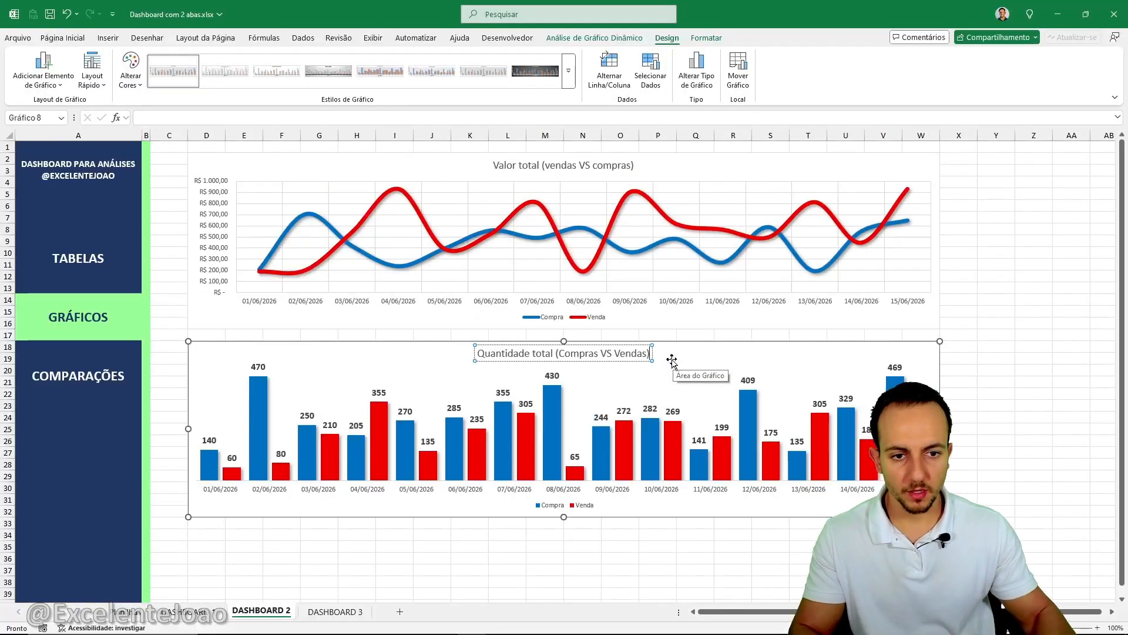
click(550, 560)
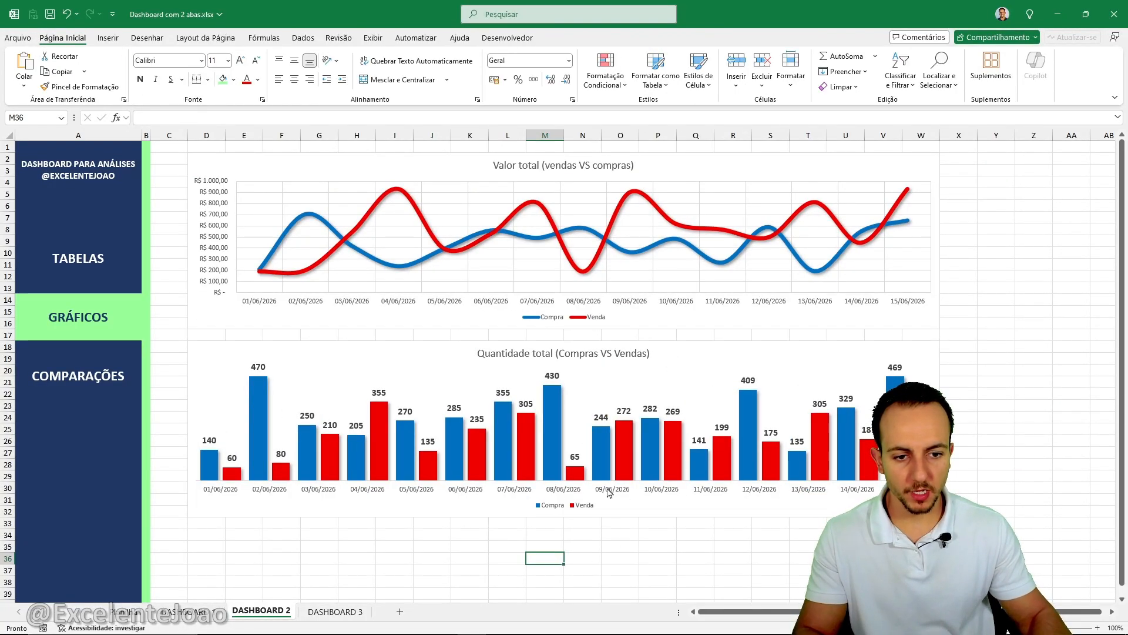
Step: Add primary vertical gridlines (Vertical Principal) to the column chart to separate the days
click(422, 505)
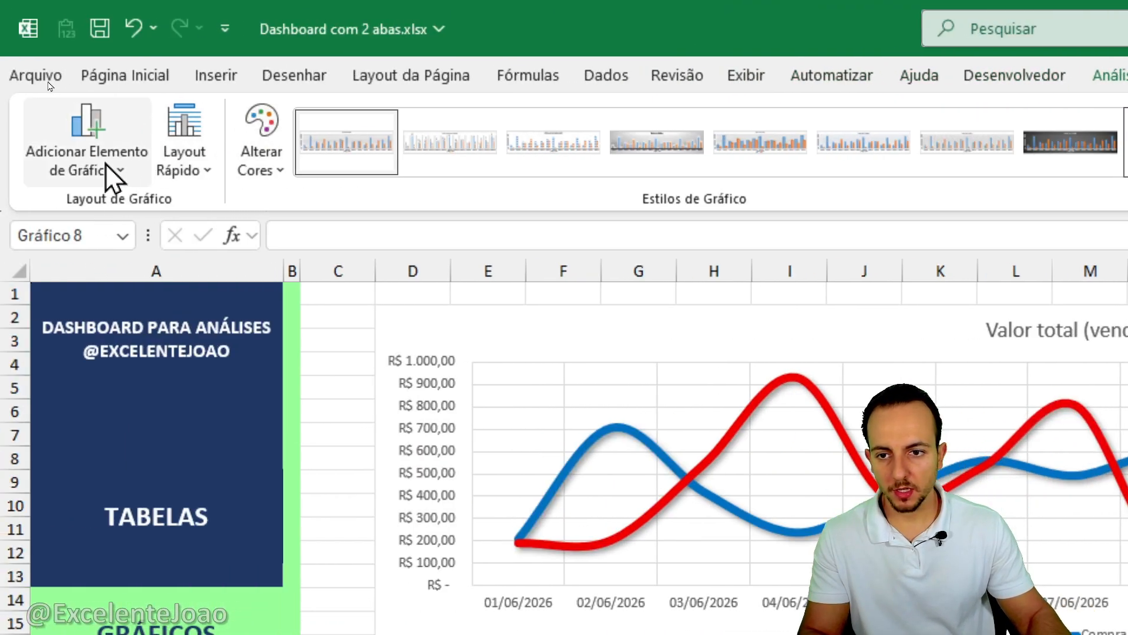
click(91, 167)
mouse_move(226, 421)
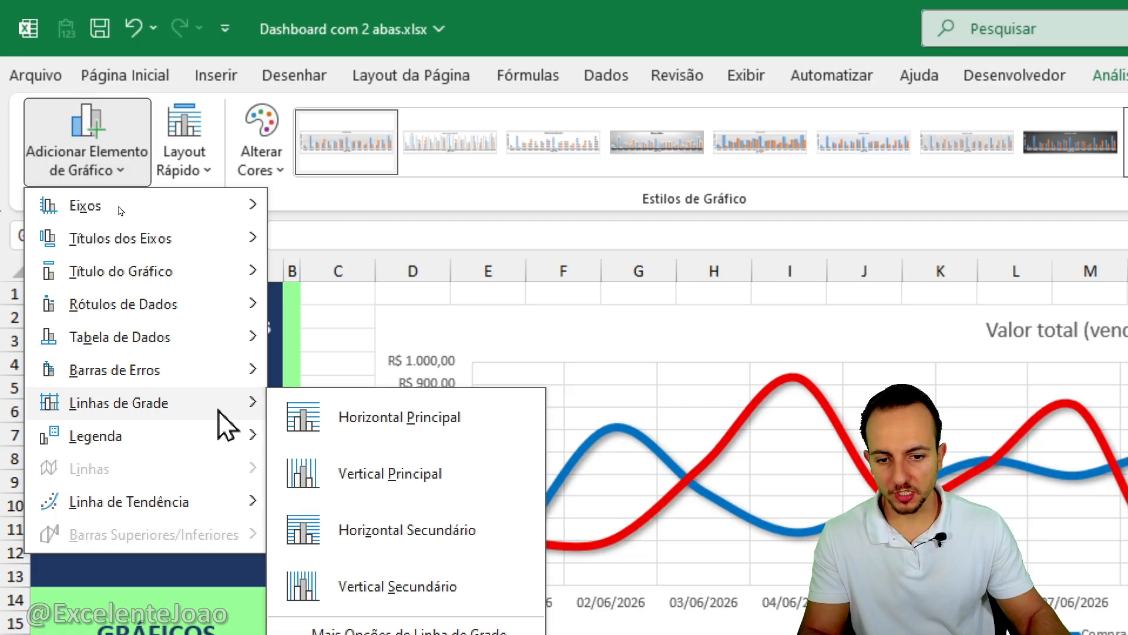
click(364, 474)
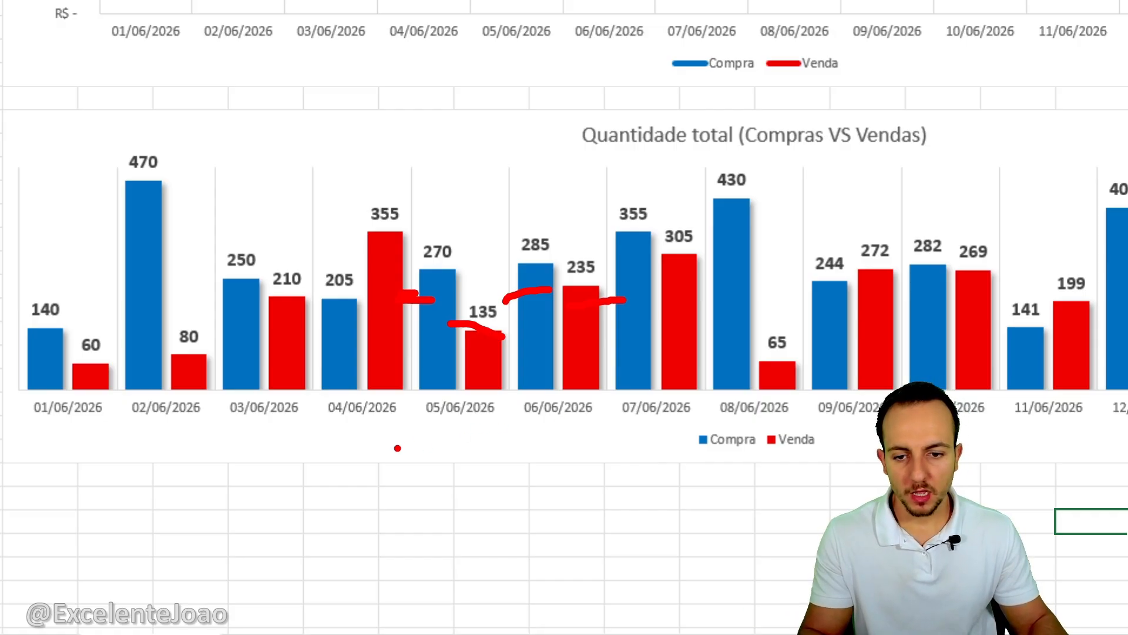
key(Escape)
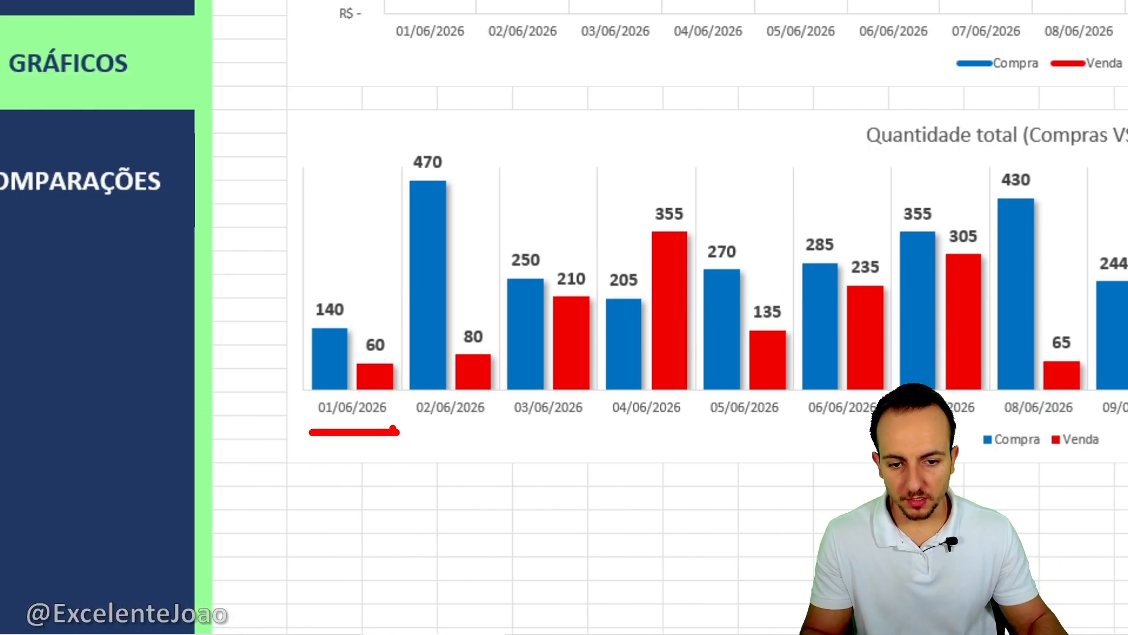
mouse_move(303, 273)
mouse_down()
mouse_move(398, 364)
mouse_move(399, 434)
mouse_move(411, 365)
mouse_move(510, 160)
mouse_move(512, 127)
mouse_up()
key(Escape)
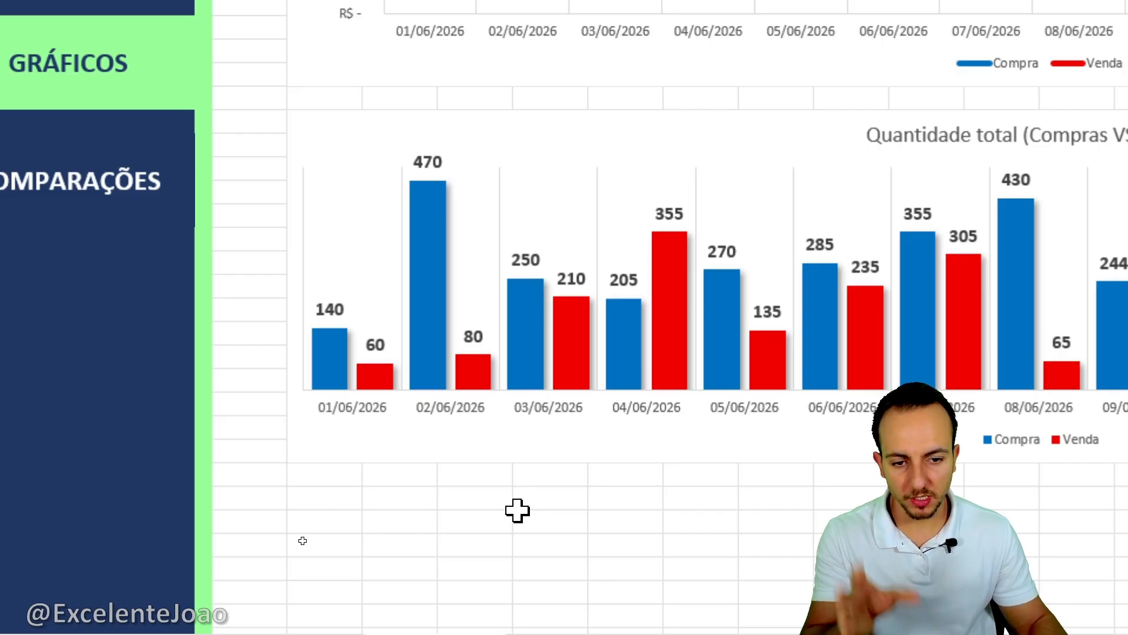
Step: Set the series overlap (Sobreposição de Séries) of the column chart's Compra series to 0%
mouse_move(433, 295)
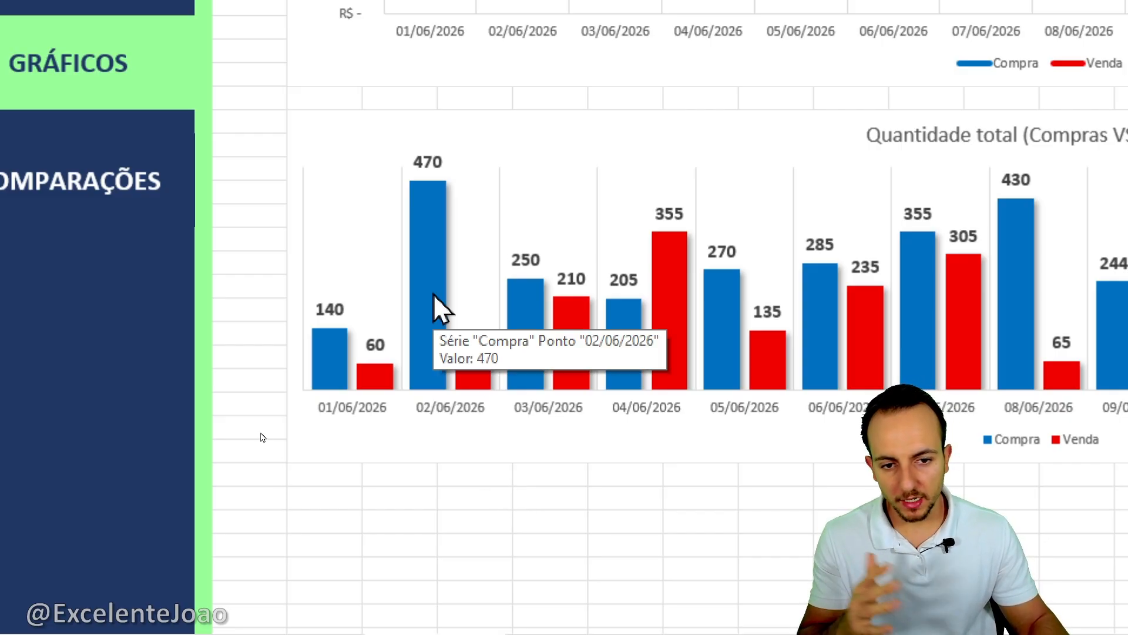
right_click(433, 295)
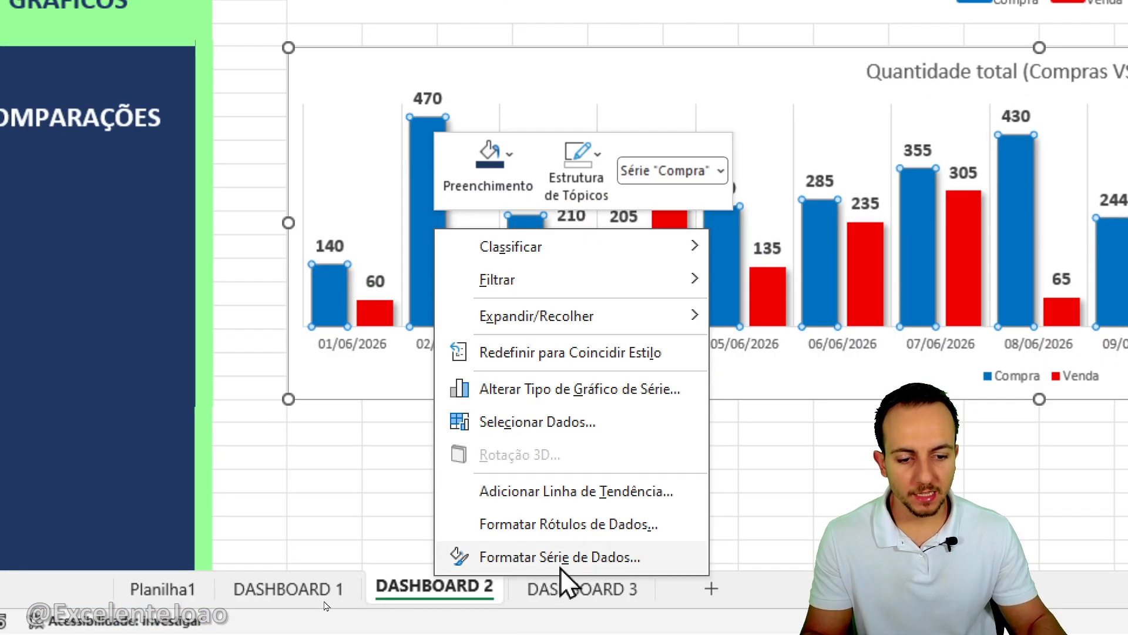
click(560, 567)
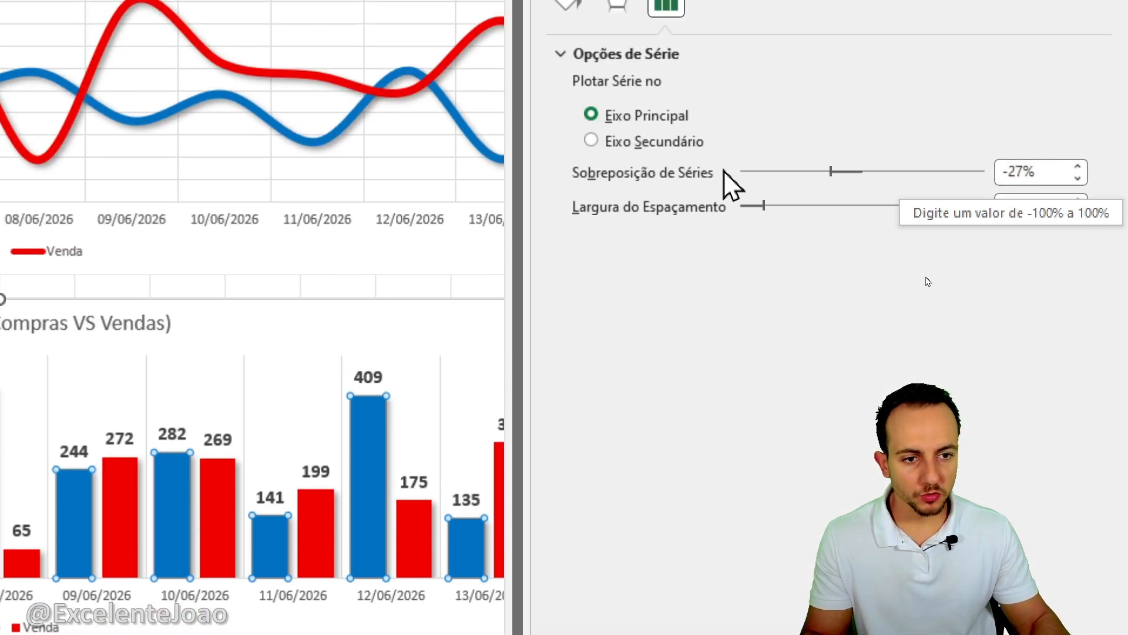
drag(832, 172, 868, 169)
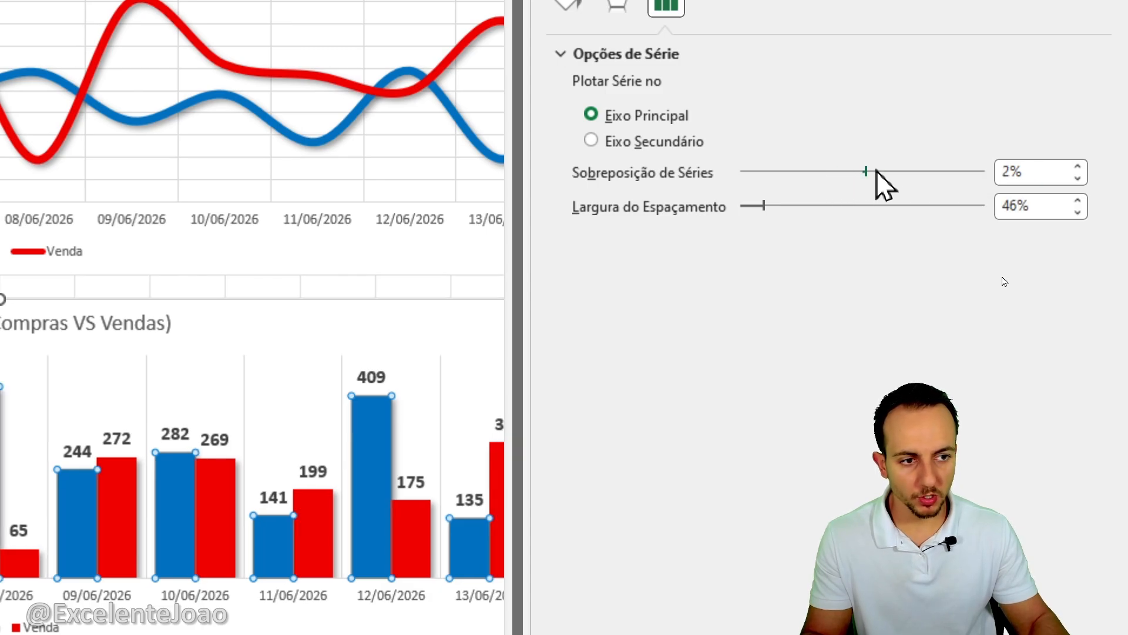
click(1077, 179)
click(1078, 178)
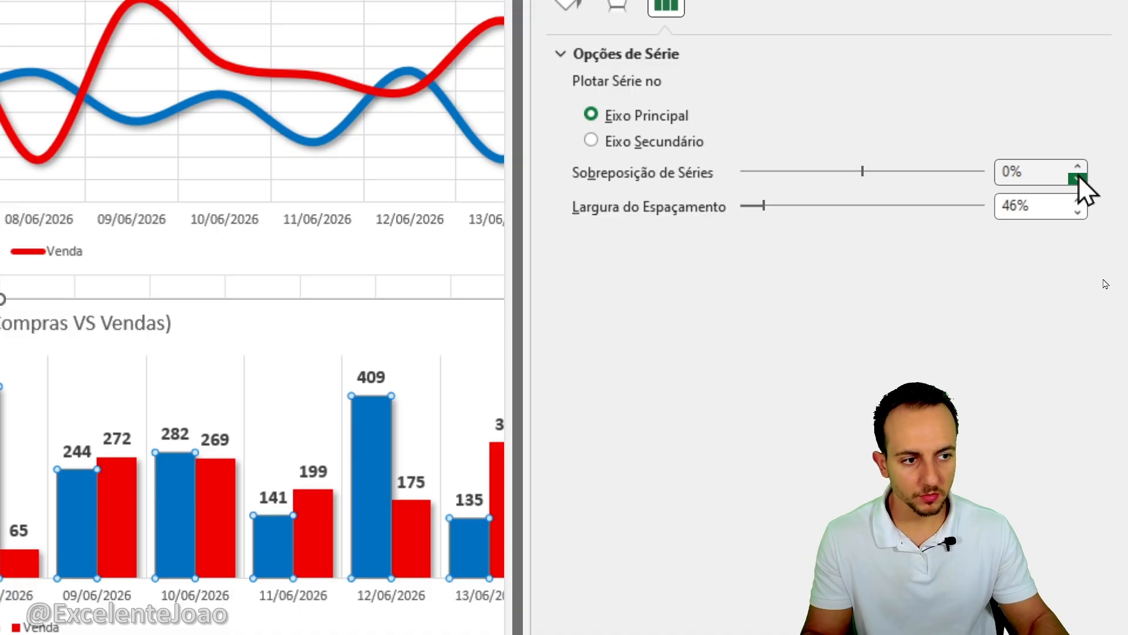
Step: Widen the column chart's gap width (Largura do Espaçamento) to 70% and close the series formatting options
click(1078, 202)
click(1078, 202)
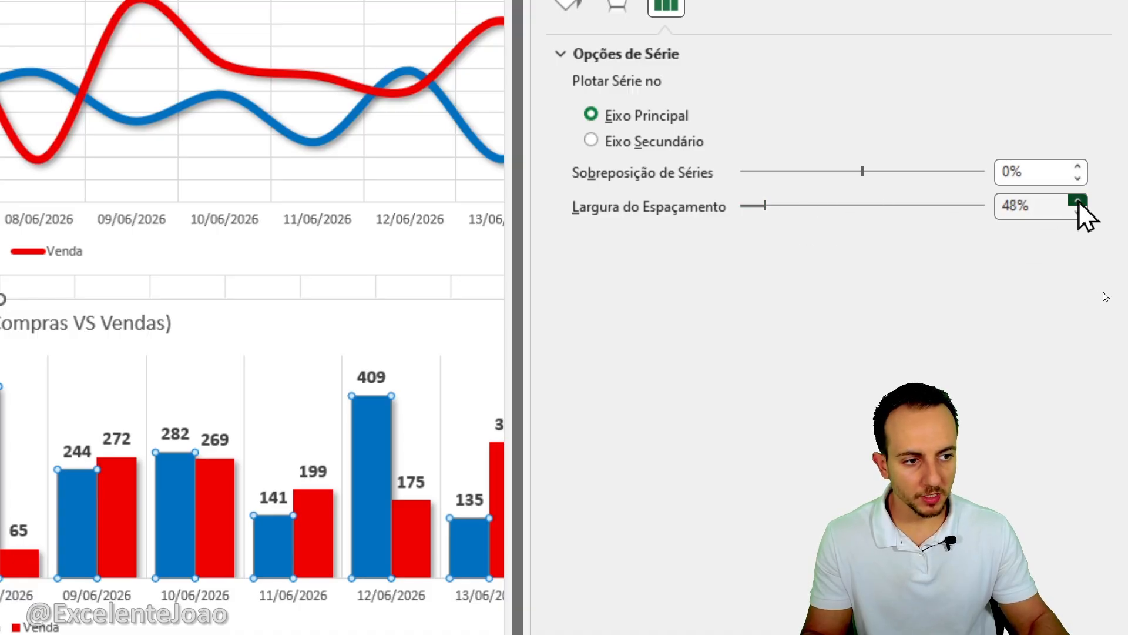
drag(1078, 201, 1079, 202)
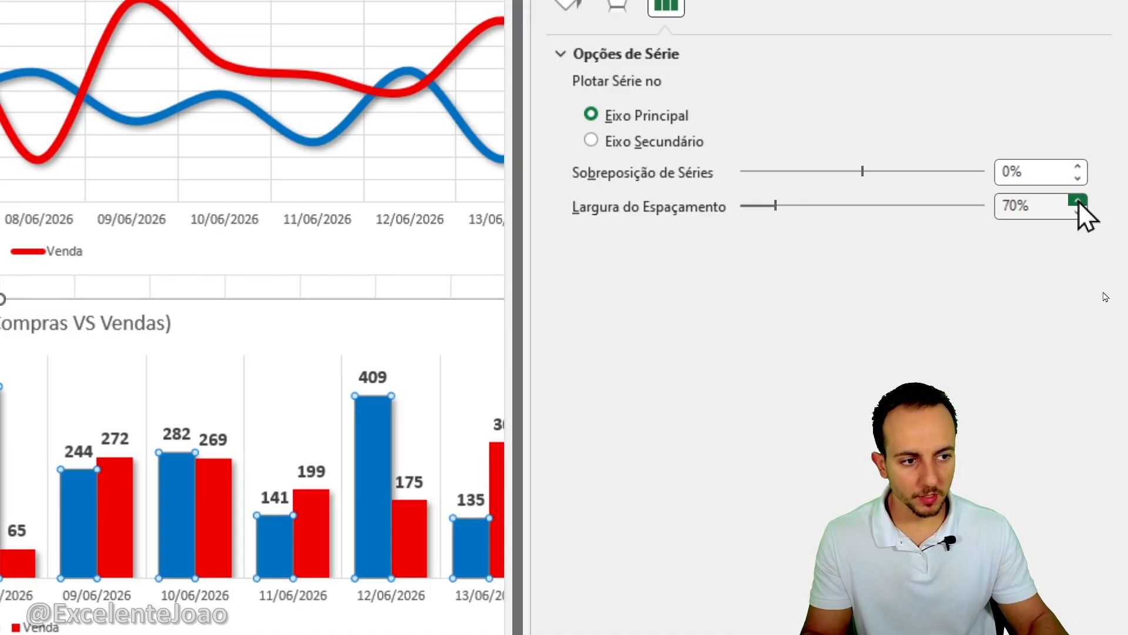
click(1100, 83)
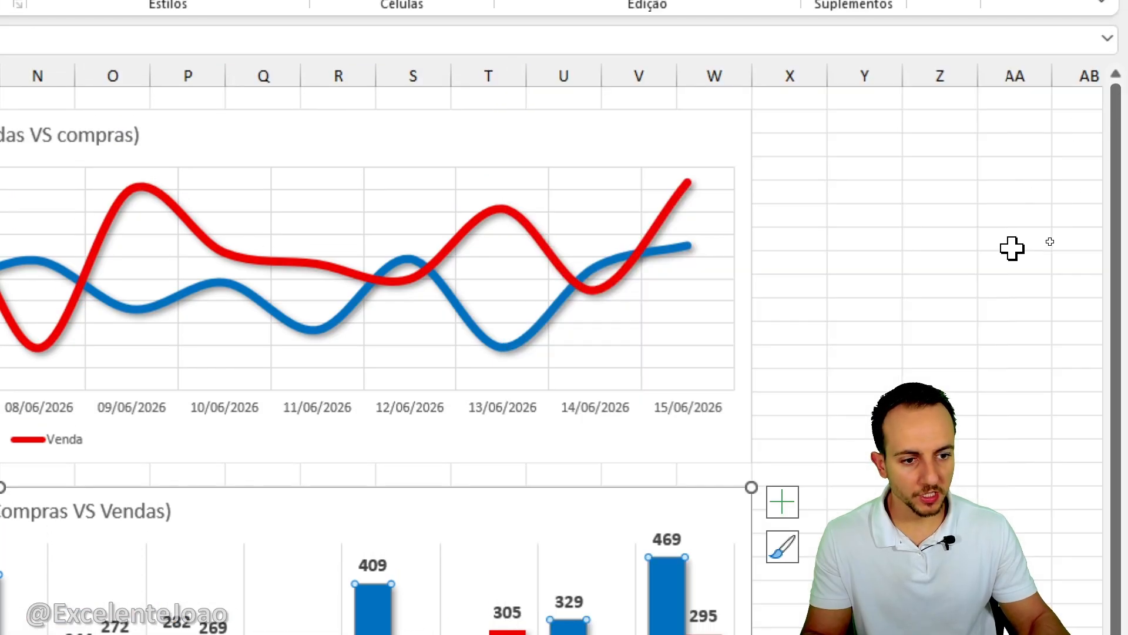
Step: Hide the gridlines (Linhas de Grade) of the DASHBOARD 2 sheet
click(940, 309)
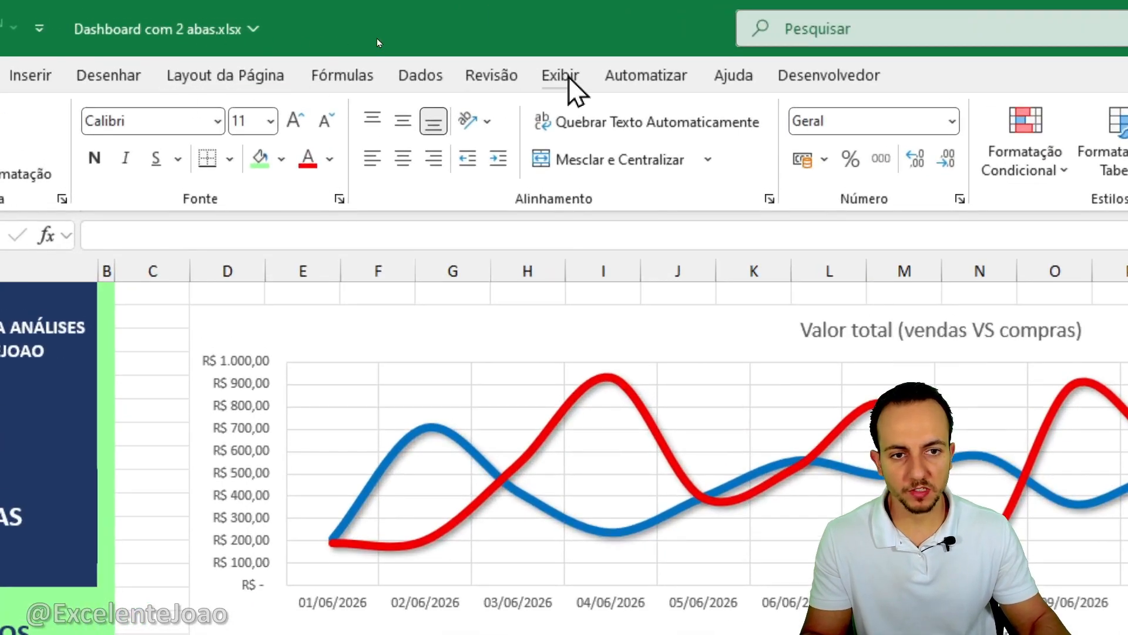
click(372, 38)
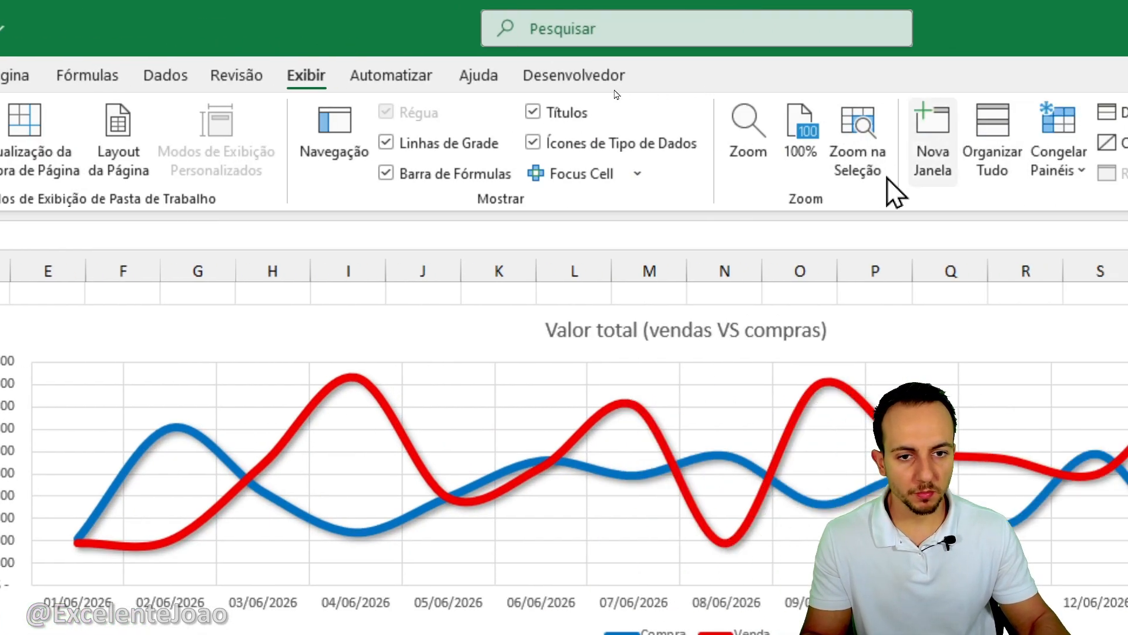
click(455, 148)
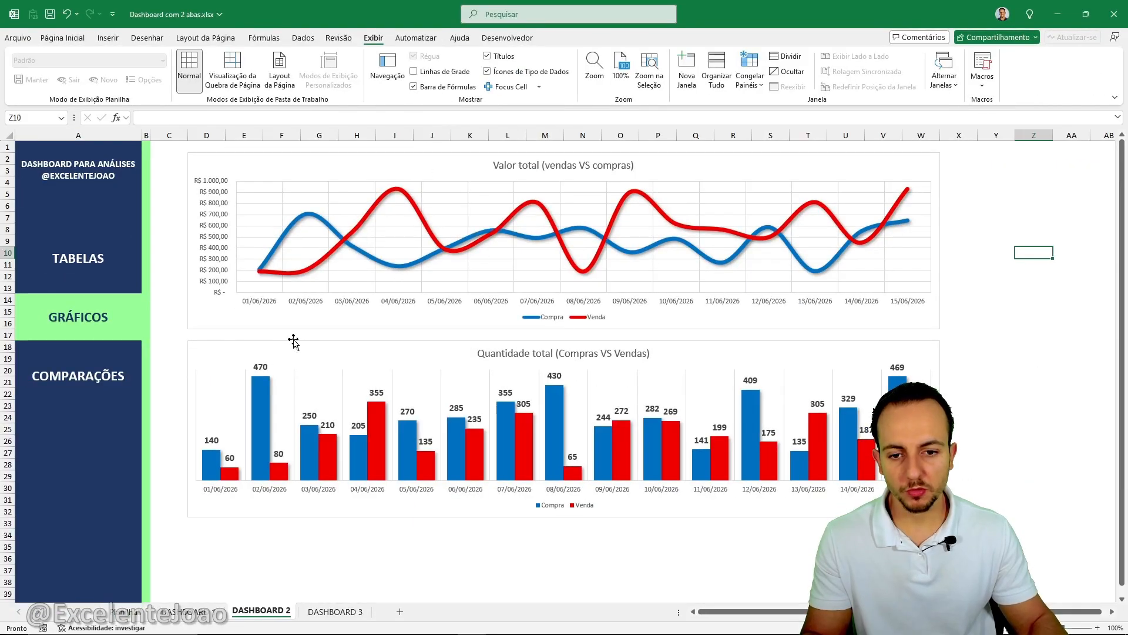
Step: Apply a preset shadow with 60% transparency, 4 pt blur, 45° angle and 3 pt distance to the line chart's area
click(468, 153)
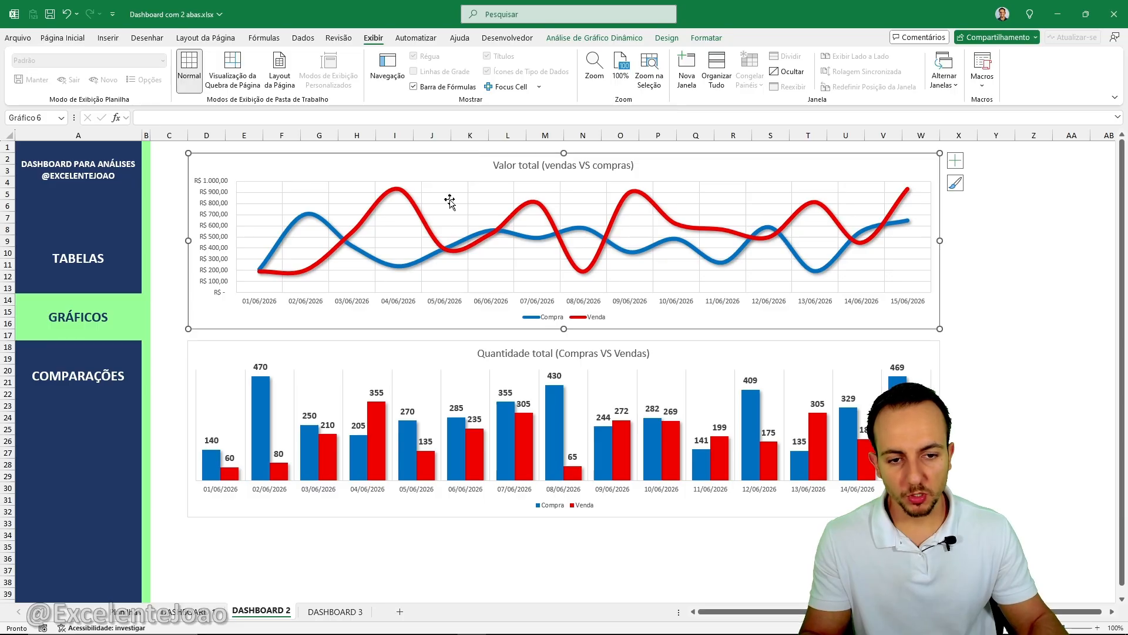
click(416, 347)
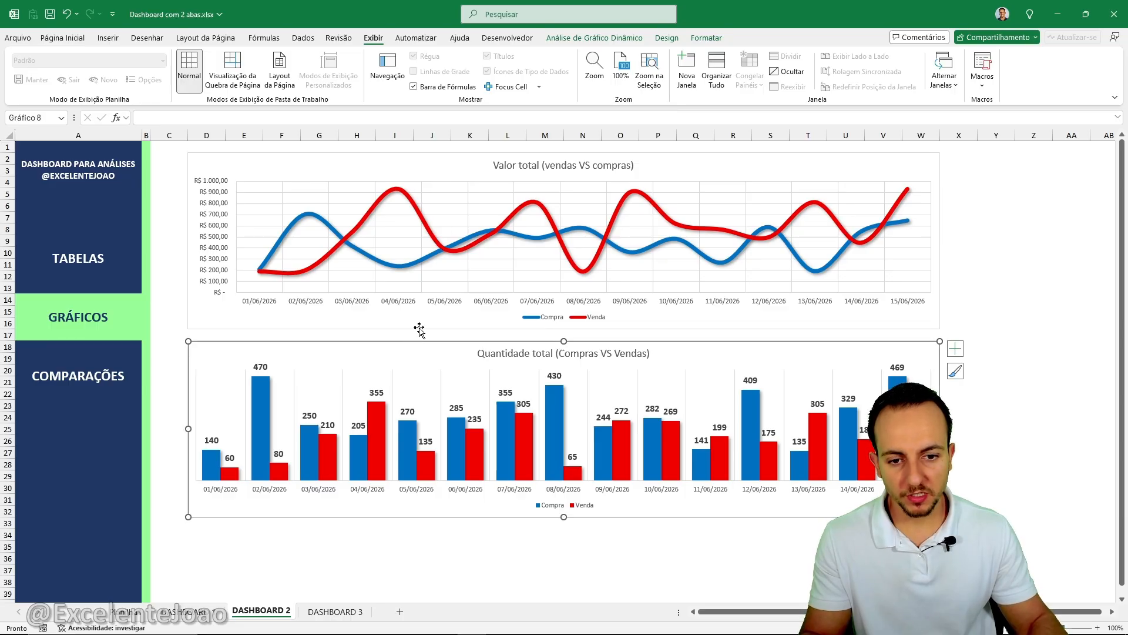
click(471, 157)
right_click(471, 156)
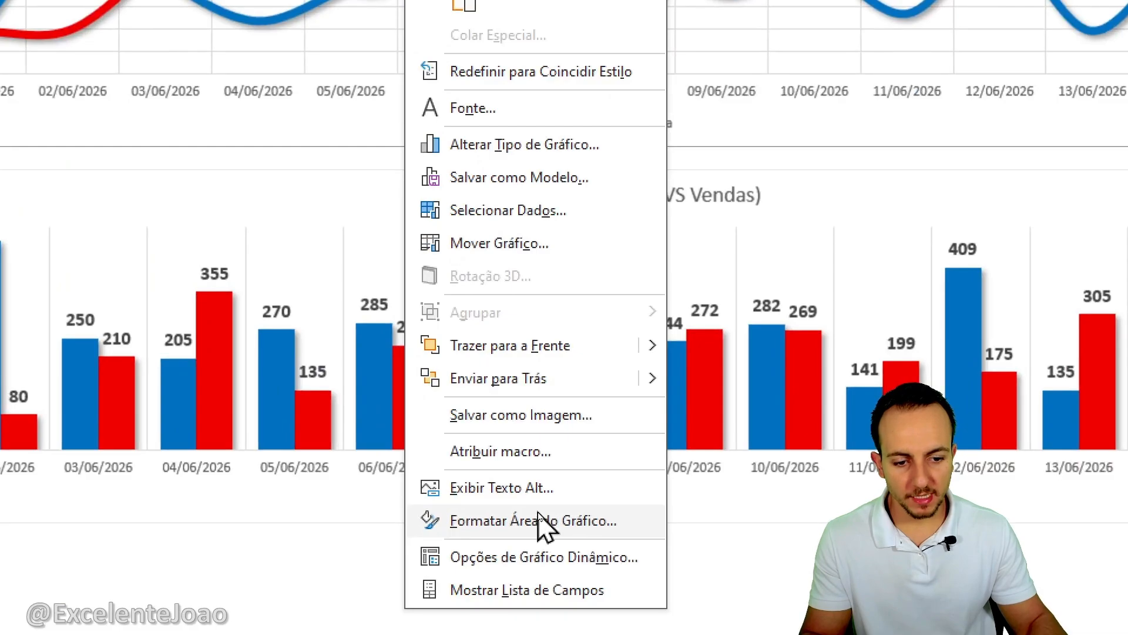
click(537, 520)
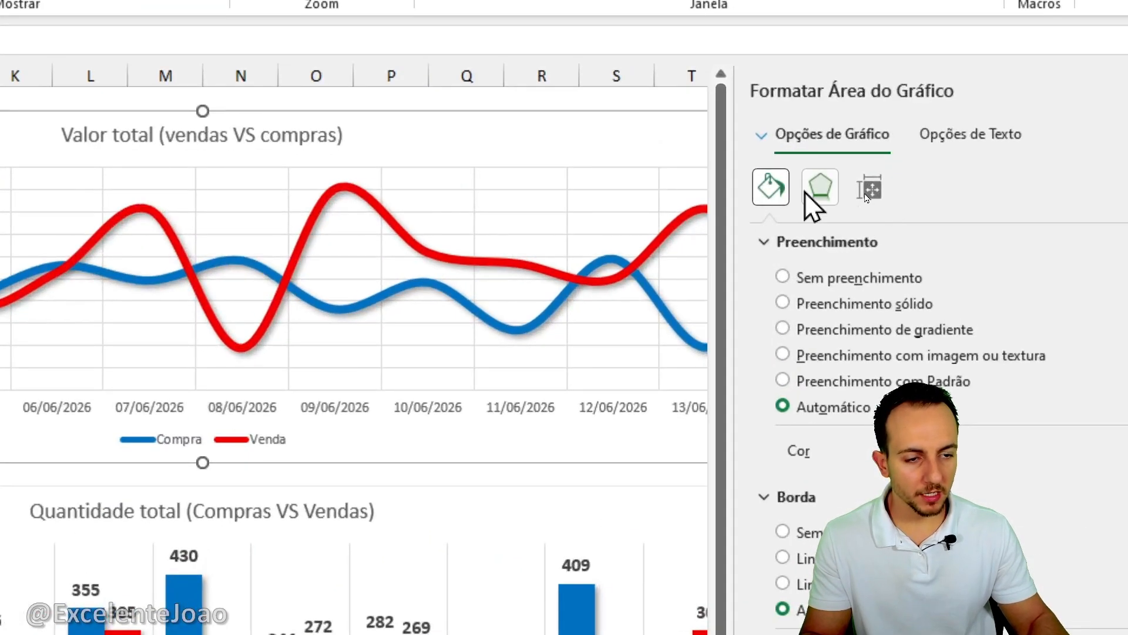
click(821, 186)
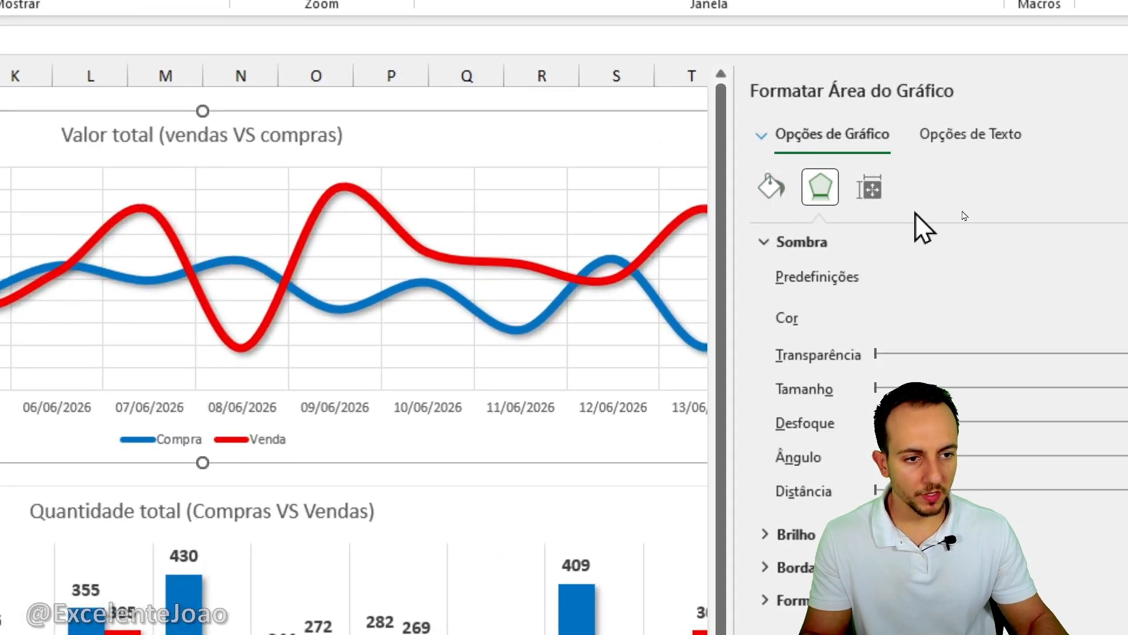
click(1066, 275)
click(967, 466)
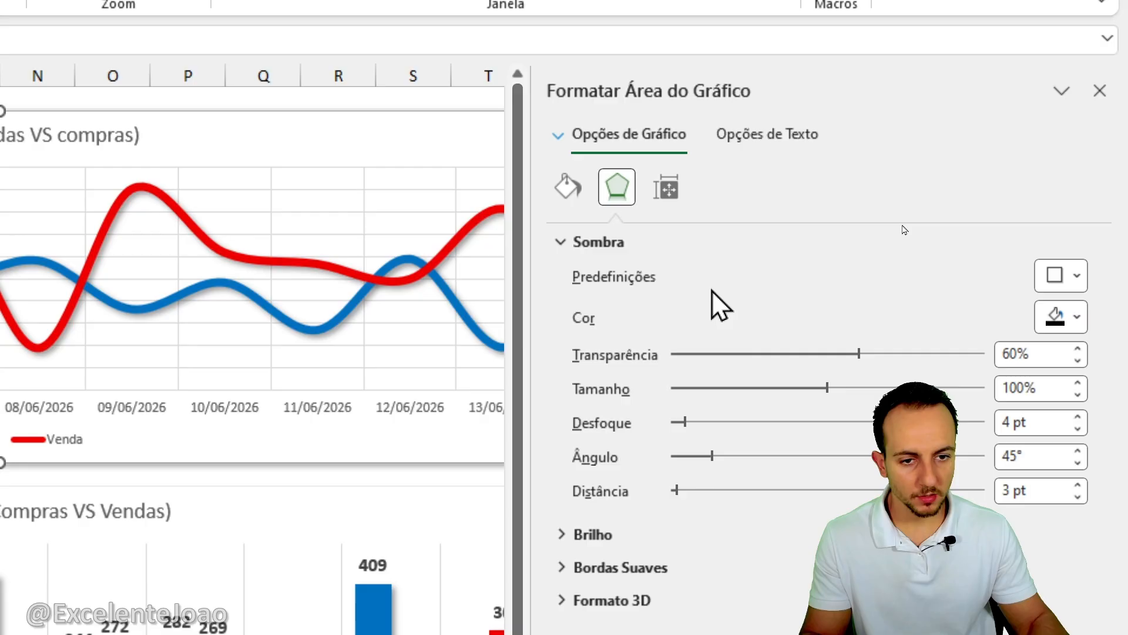
Step: Give the line chart's area a solid black border and close the formatting options
click(568, 187)
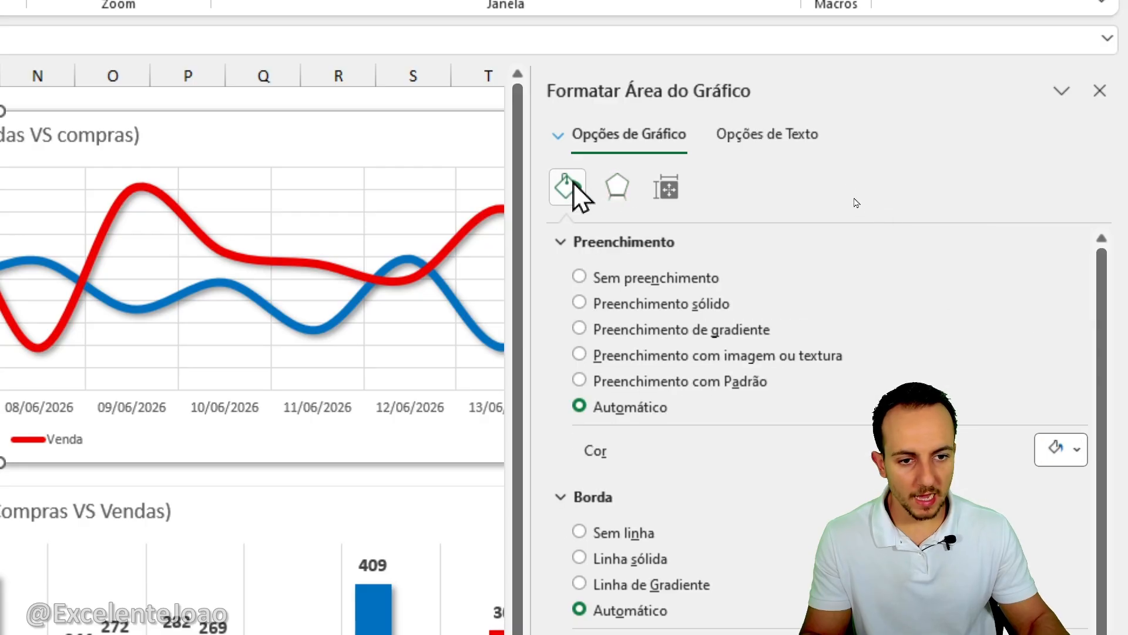
click(587, 242)
click(1065, 429)
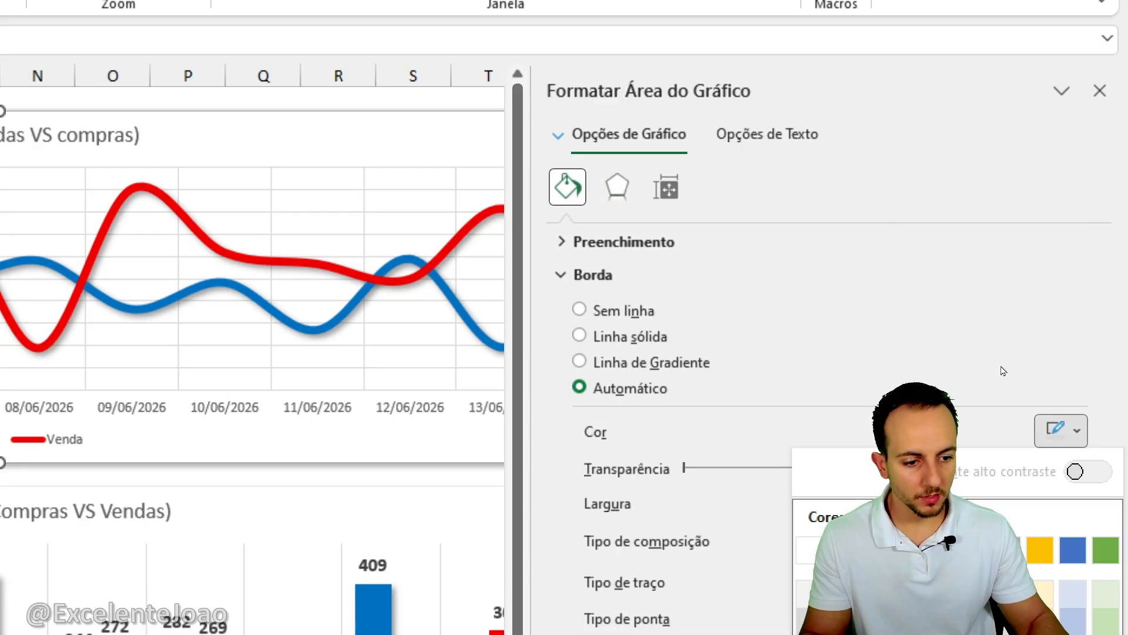
click(843, 546)
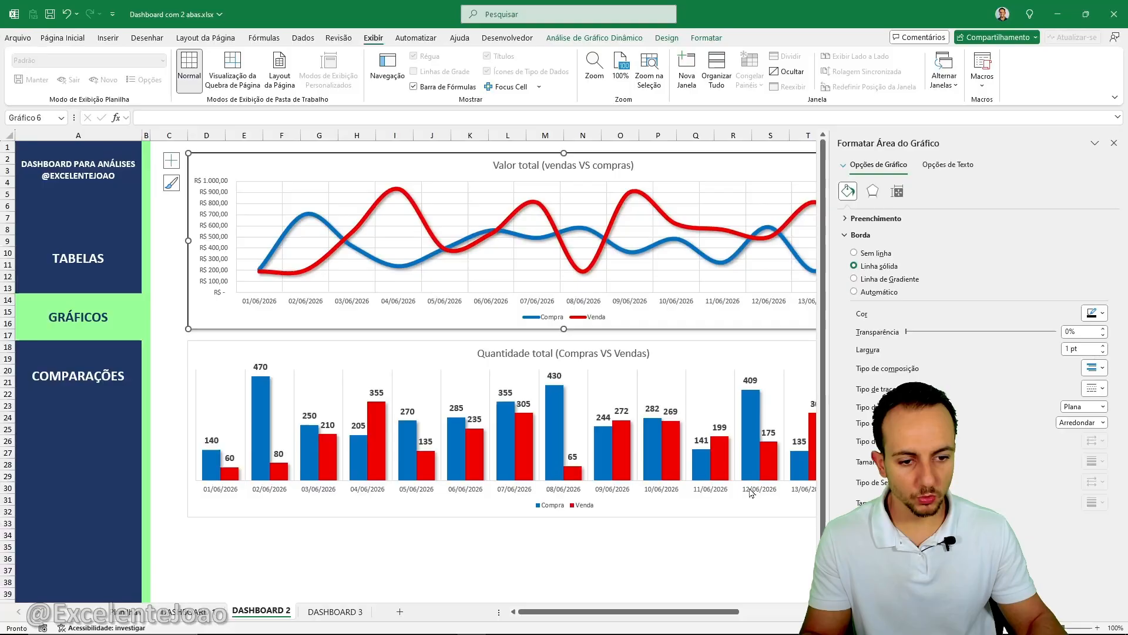
click(734, 535)
click(1114, 145)
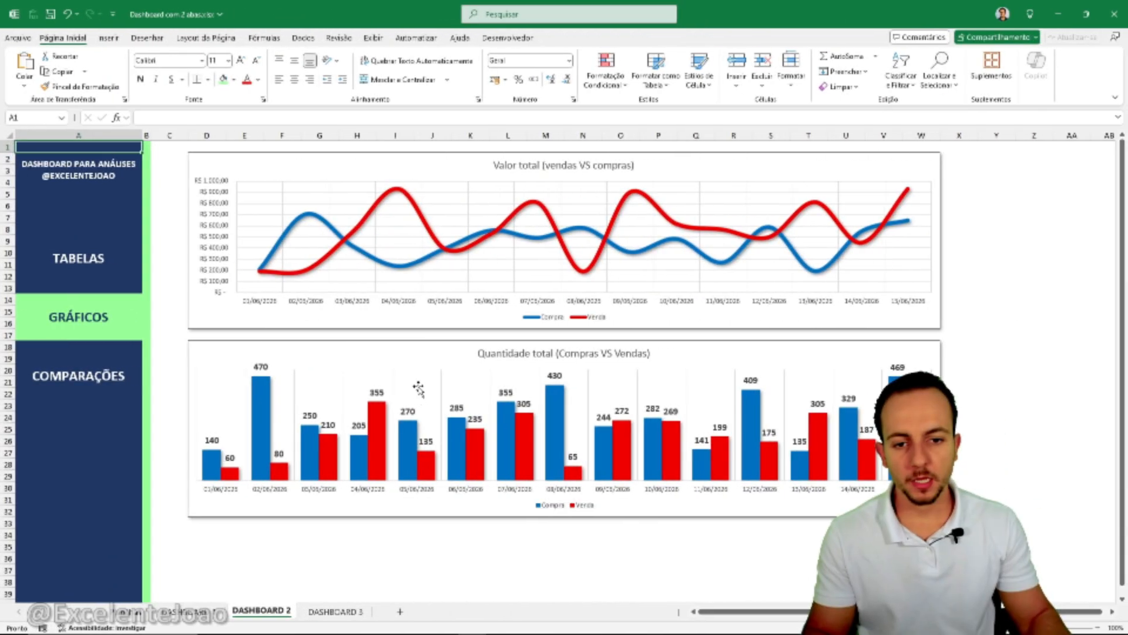
Step: Try the dashboard's navigation links by visiting TABELAS and GRÁFICOS, and finish on the COMPARAÇÕES page
click(108, 277)
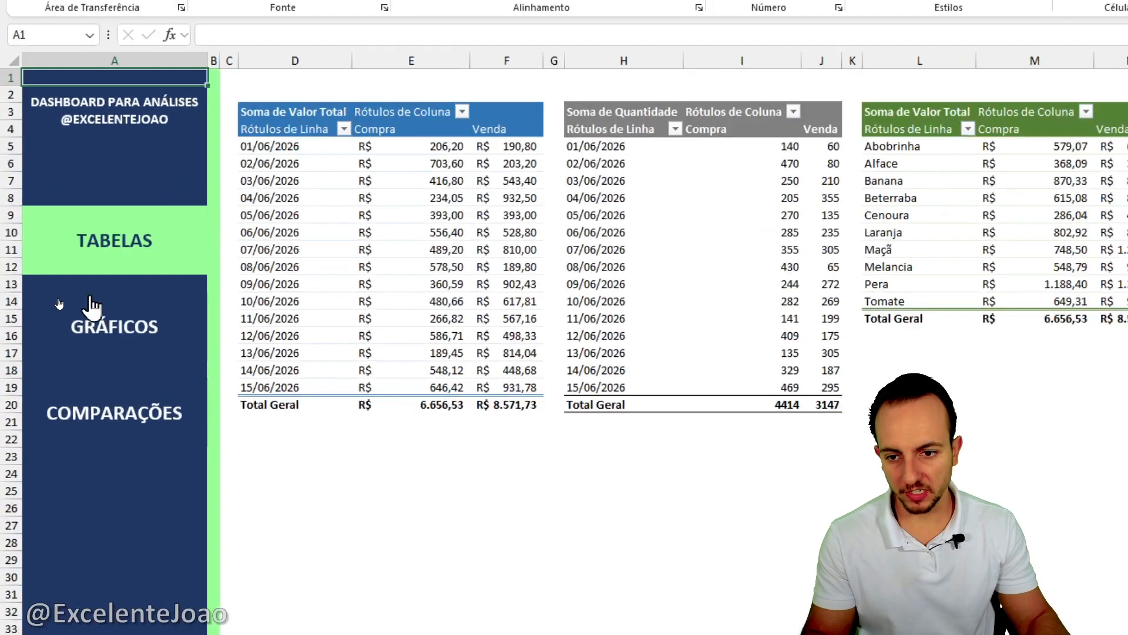
click(61, 318)
click(64, 374)
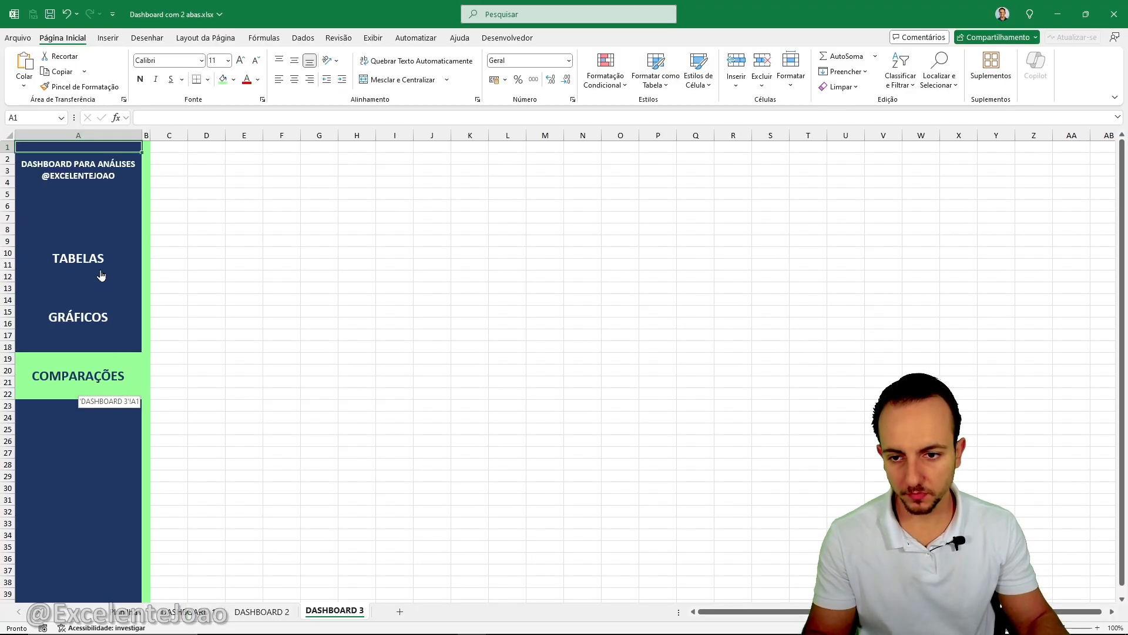
Step: Insert a 2D clustered bar chart from the green Soma de Valor Total table on the TABELAS page and make it taller
click(101, 275)
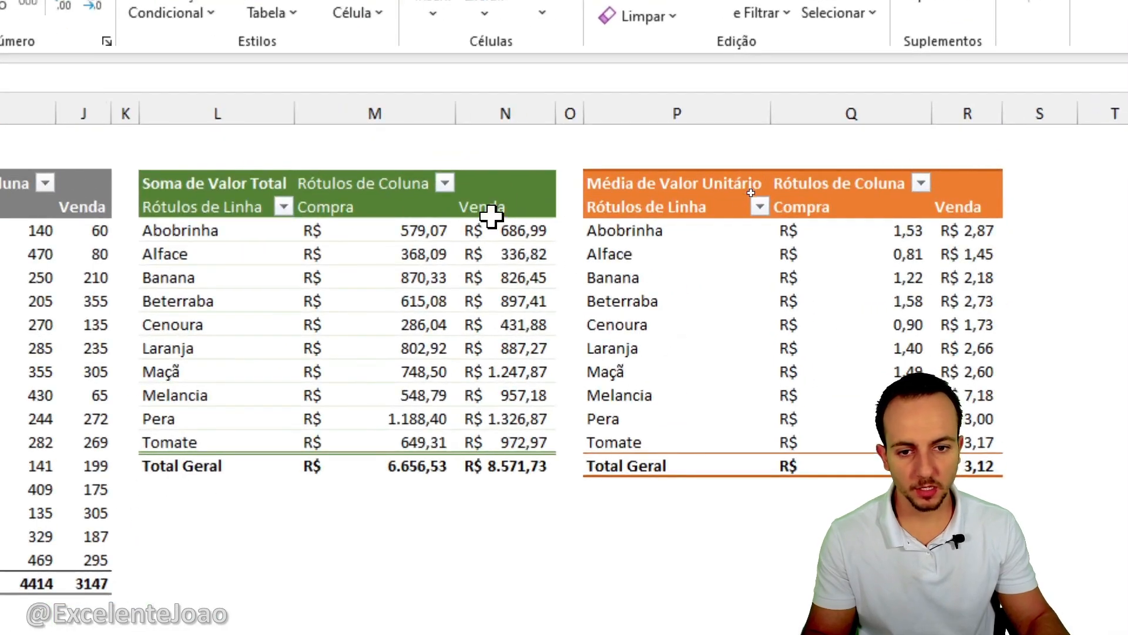
click(409, 252)
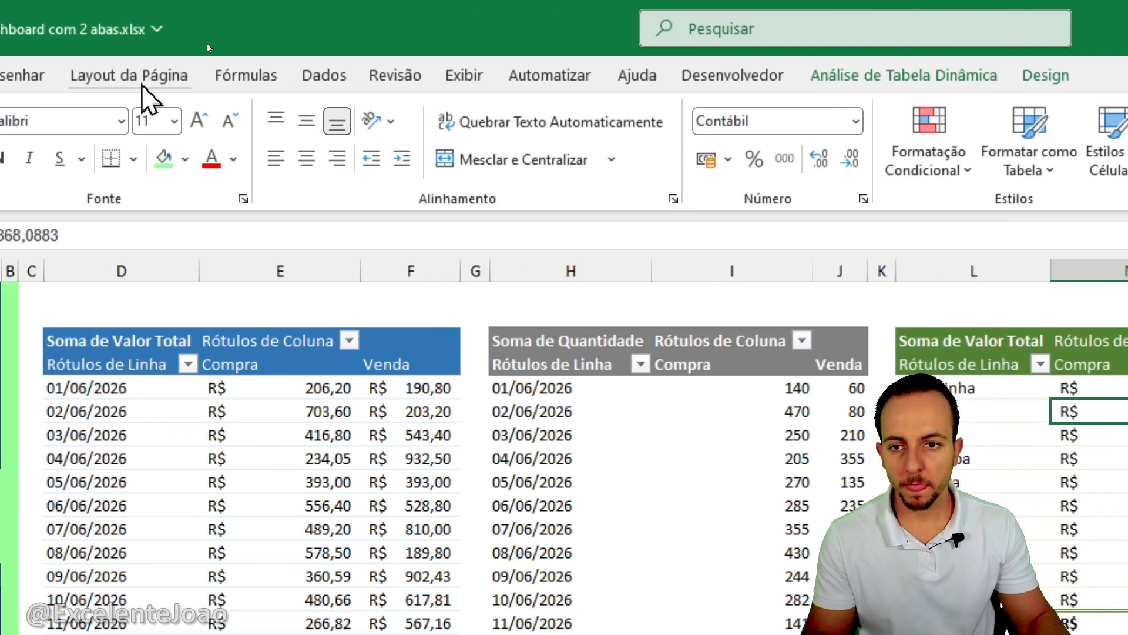
click(94, 76)
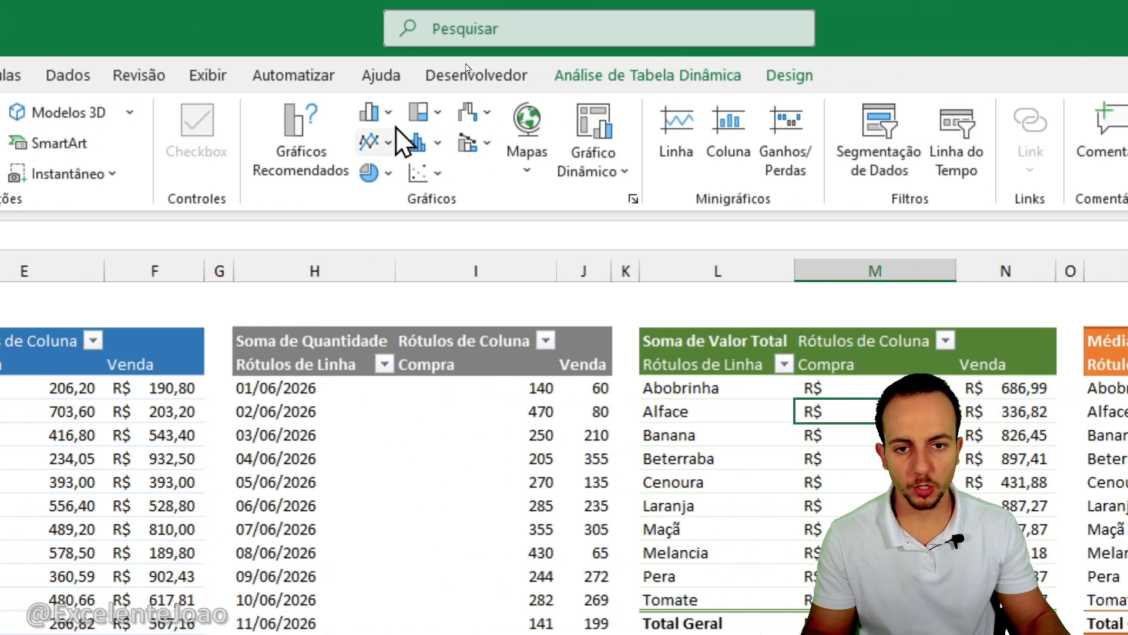
click(828, 112)
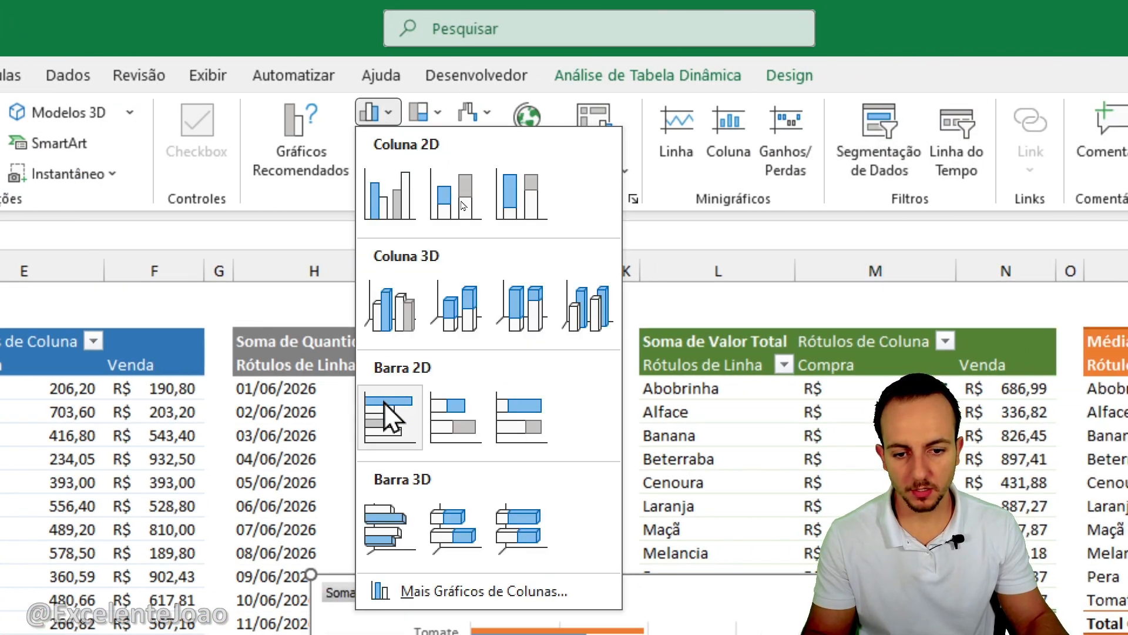
click(388, 415)
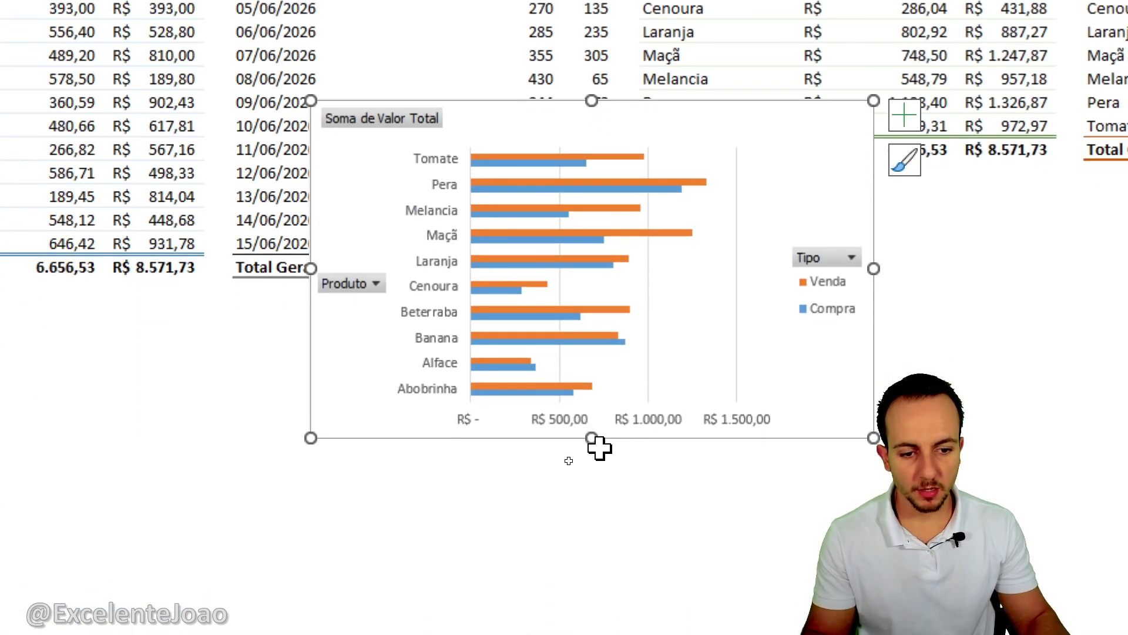
drag(591, 438, 592, 549)
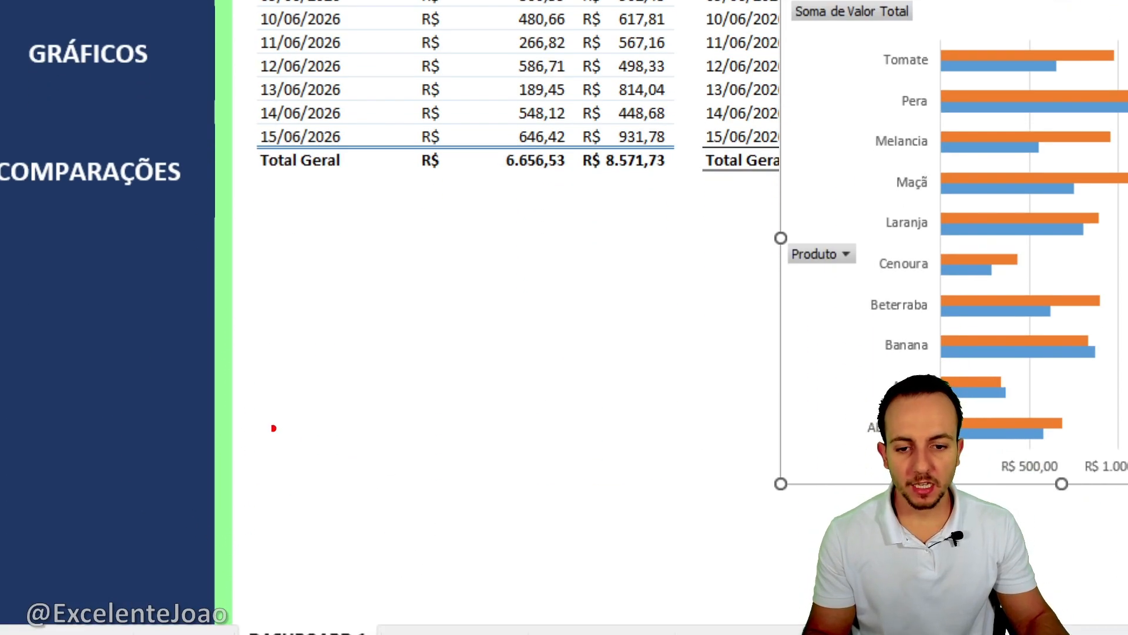
mouse_move(248, 421)
mouse_down()
mouse_move(342, 376)
mouse_move(645, 377)
mouse_up()
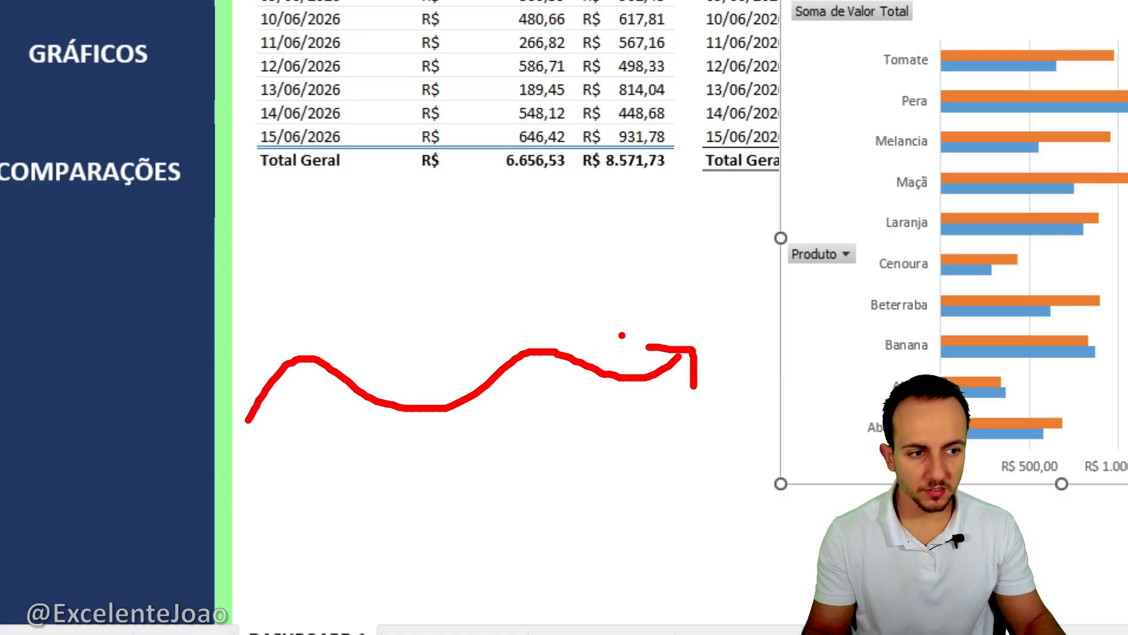
key(Escape)
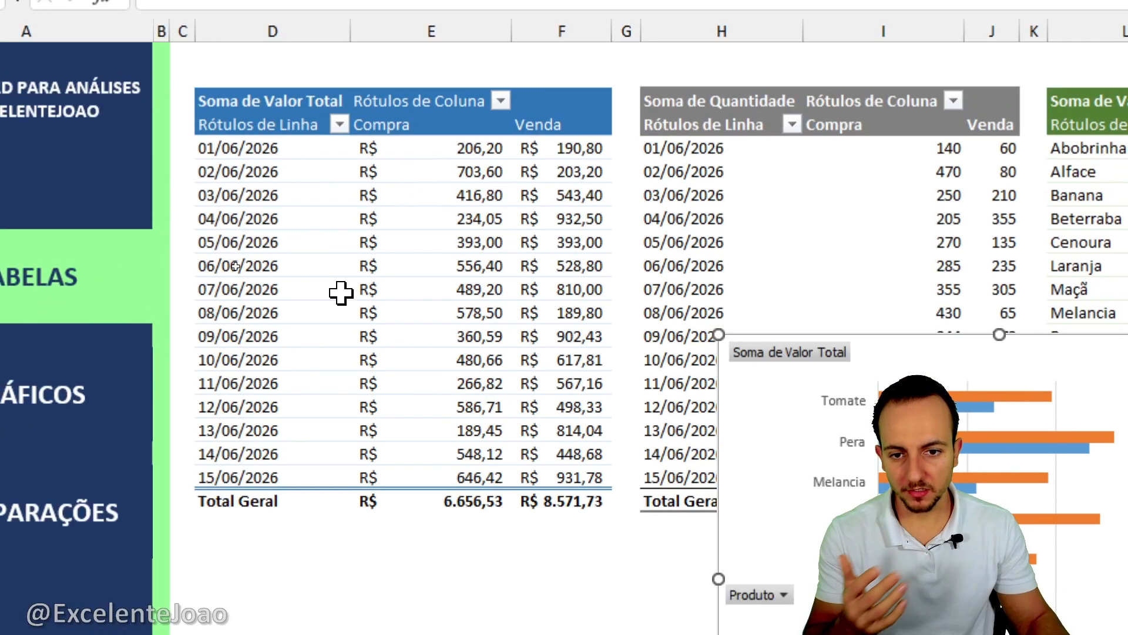
click(344, 291)
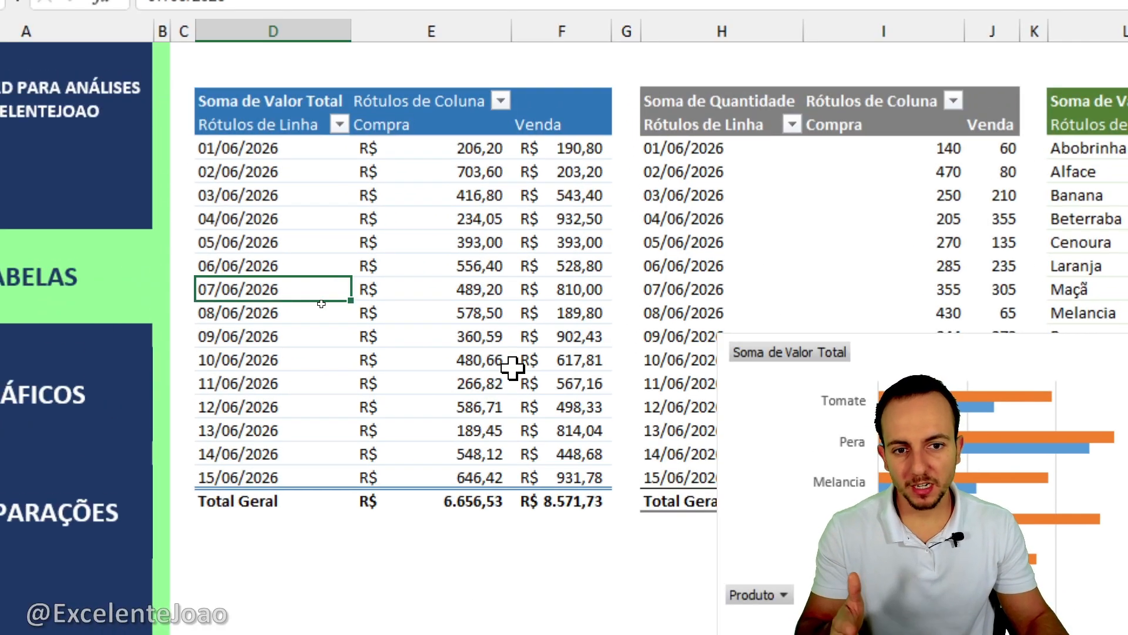
mouse_move(512, 368)
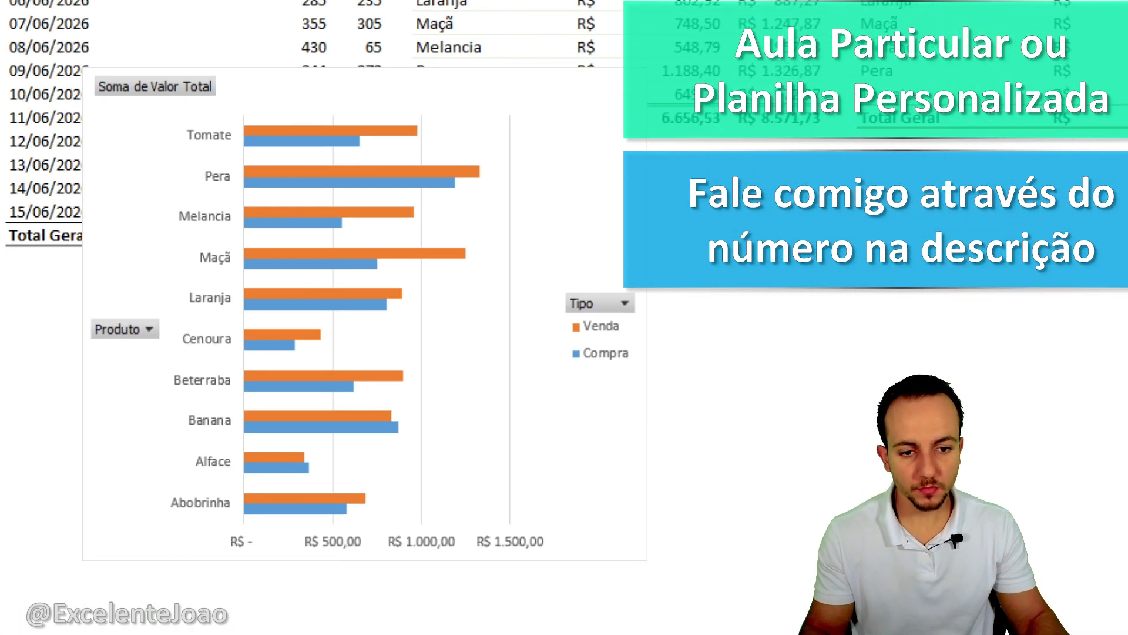
Step: Move the Soma de Valor Total bar chart from TABELAS to the COMPARAÇÕES page and size it to fill D2:J31
click(585, 196)
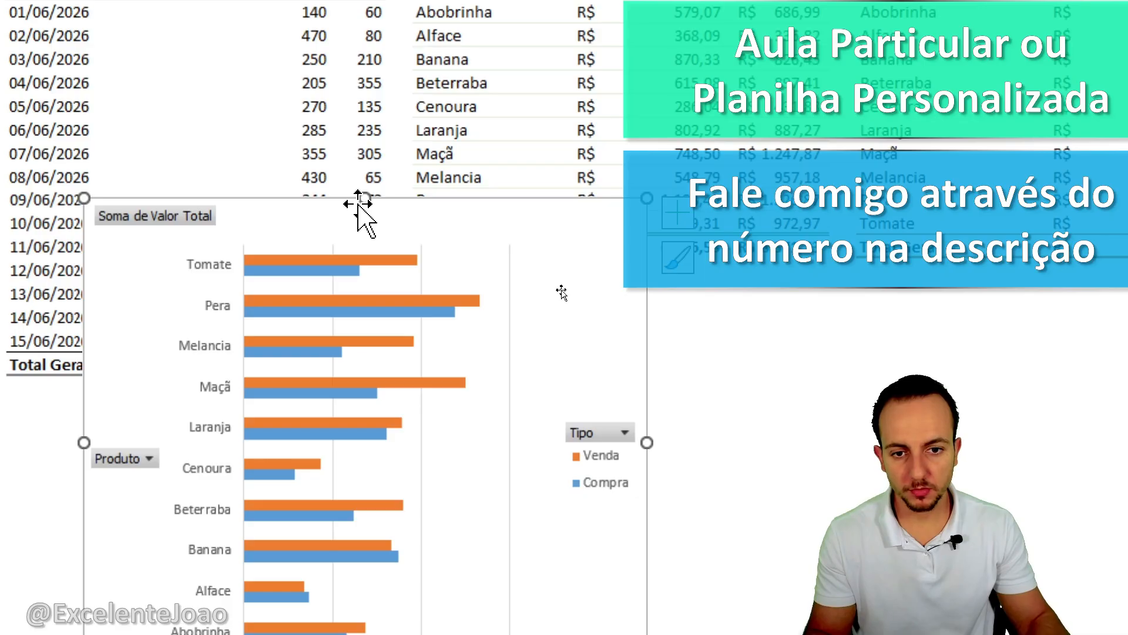
drag(359, 202, 378, 17)
right_click(398, 17)
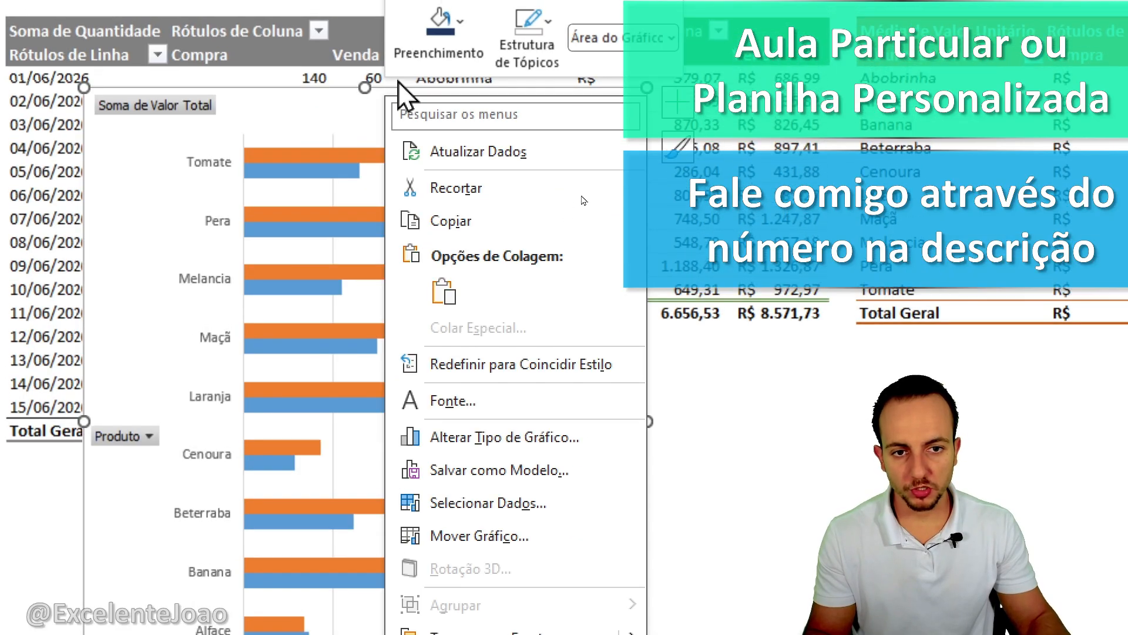
click(453, 221)
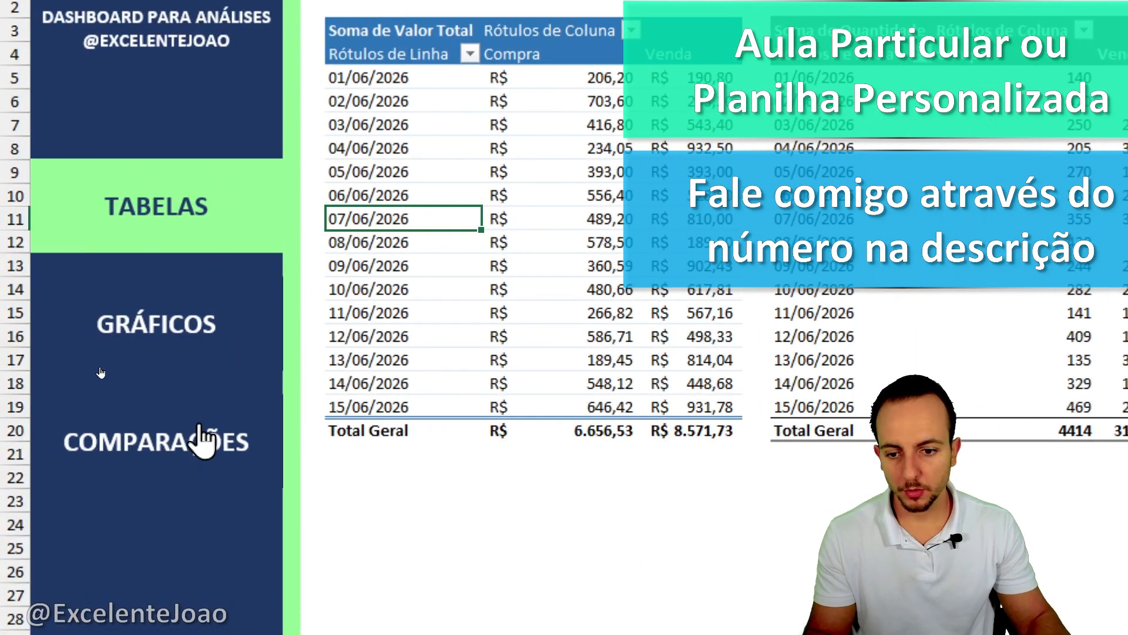
click(203, 438)
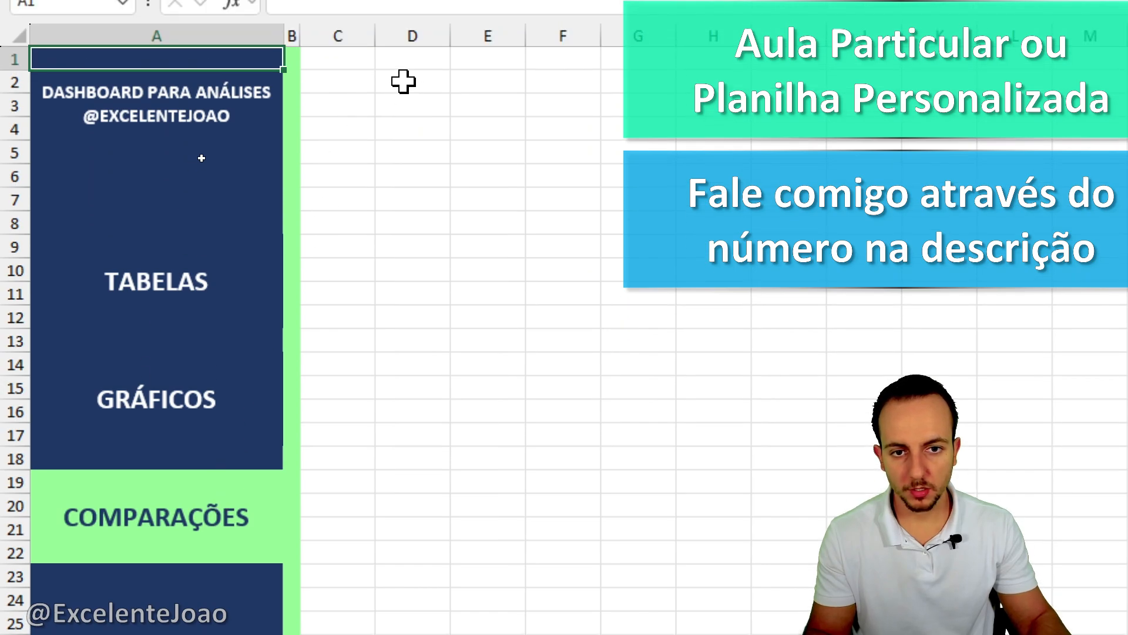
right_click(403, 81)
click(467, 238)
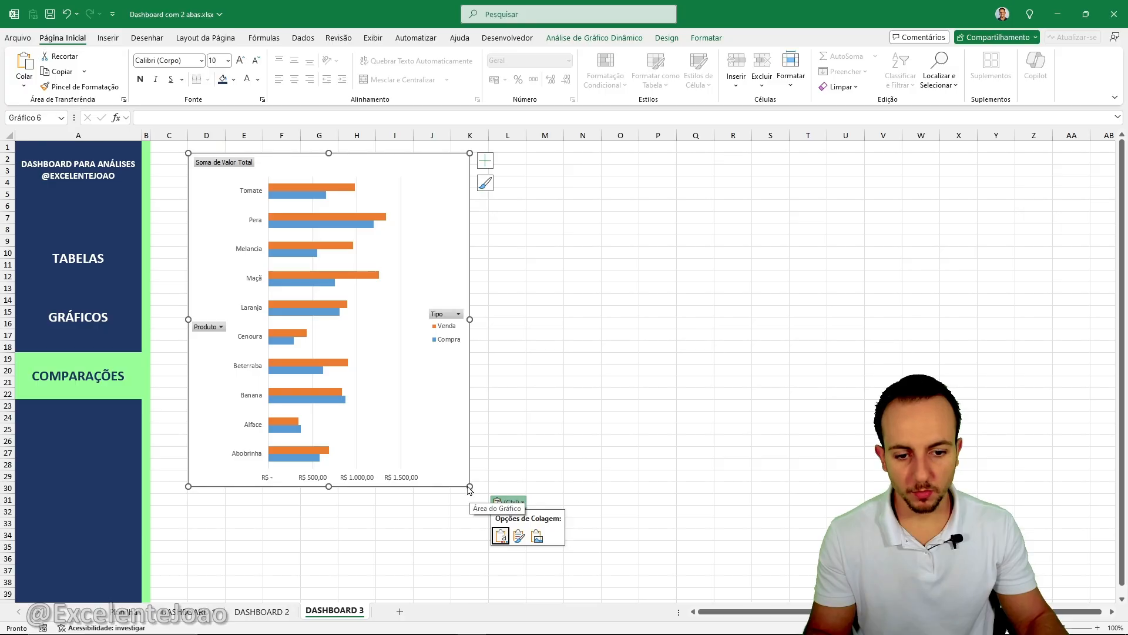
drag(469, 489, 451, 504)
click(431, 534)
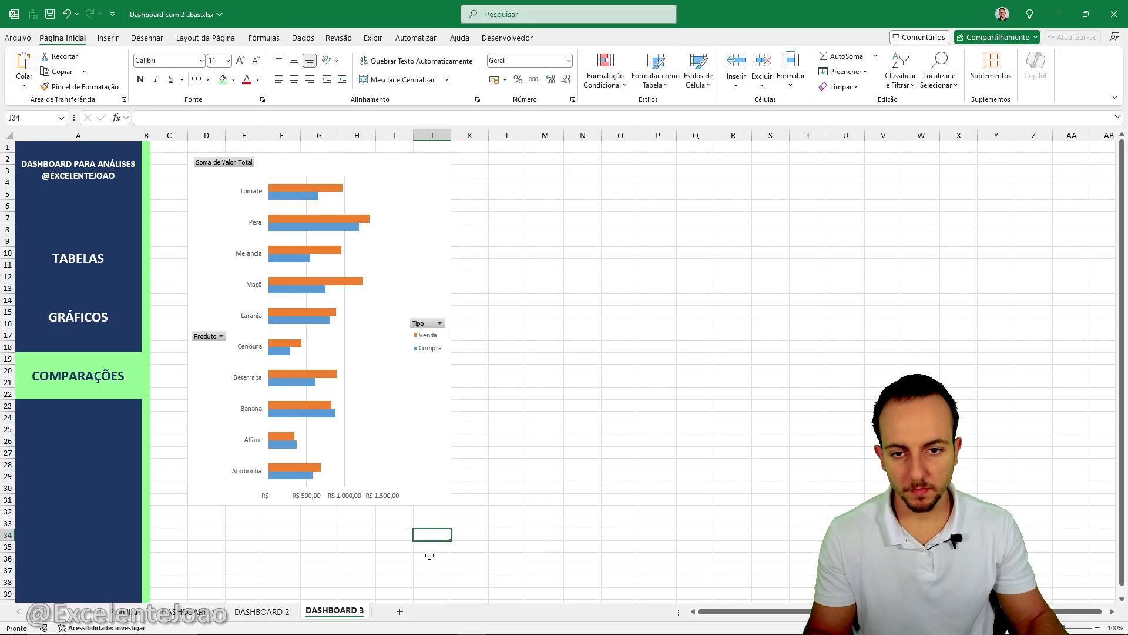
Step: Insert a 2D clustered bar chart from the orange Média de Valor Unitário table on the TABELAS page
click(118, 328)
click(115, 281)
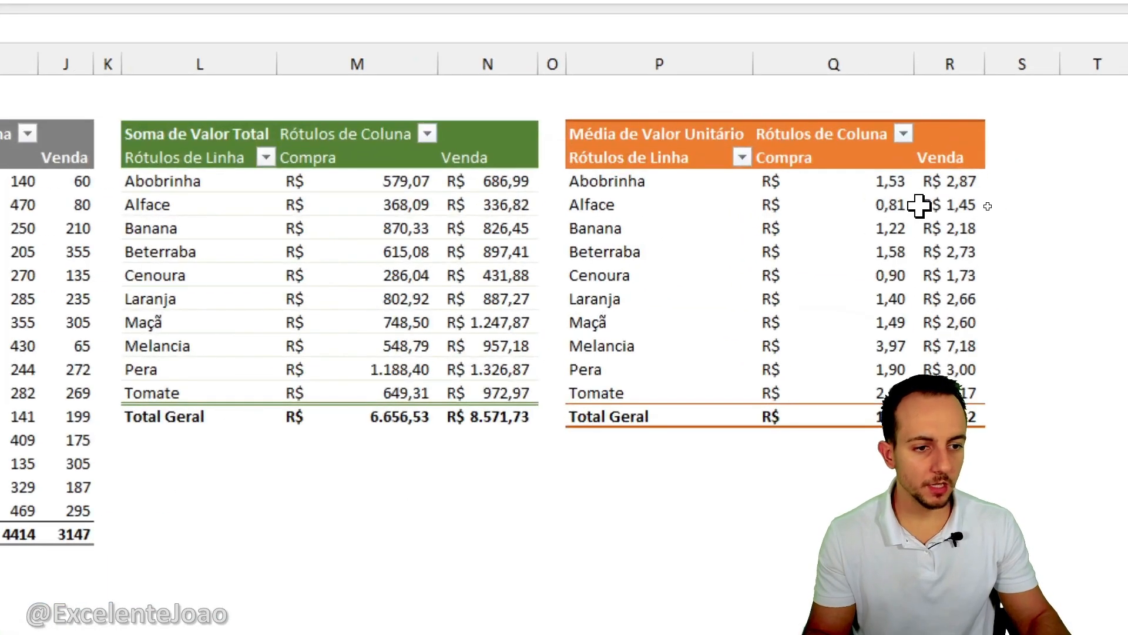
click(964, 206)
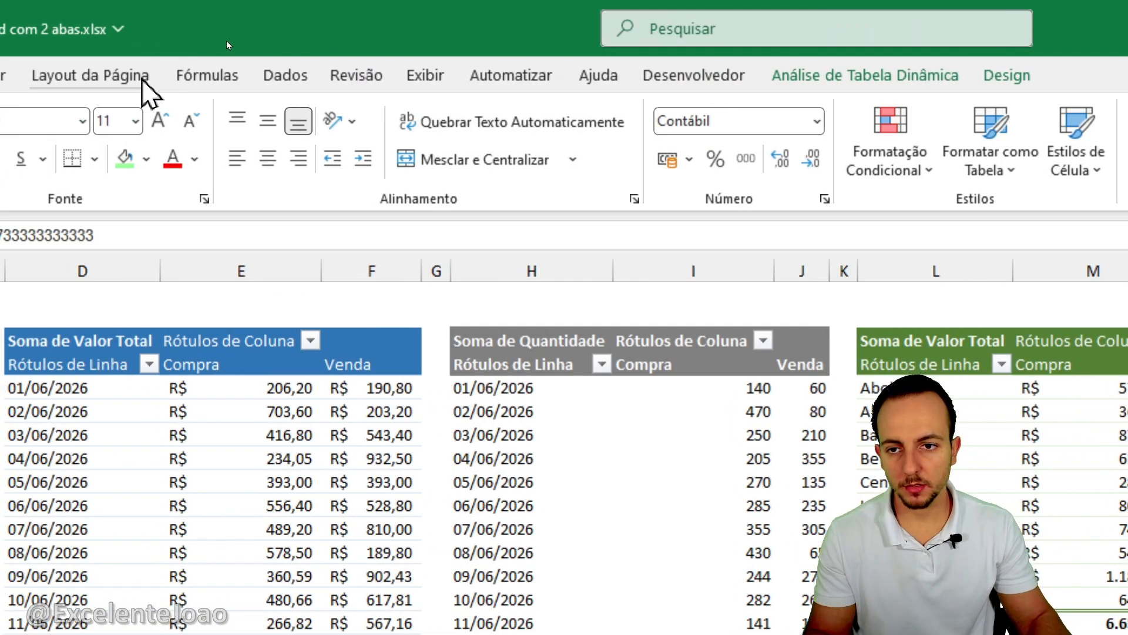
click(141, 74)
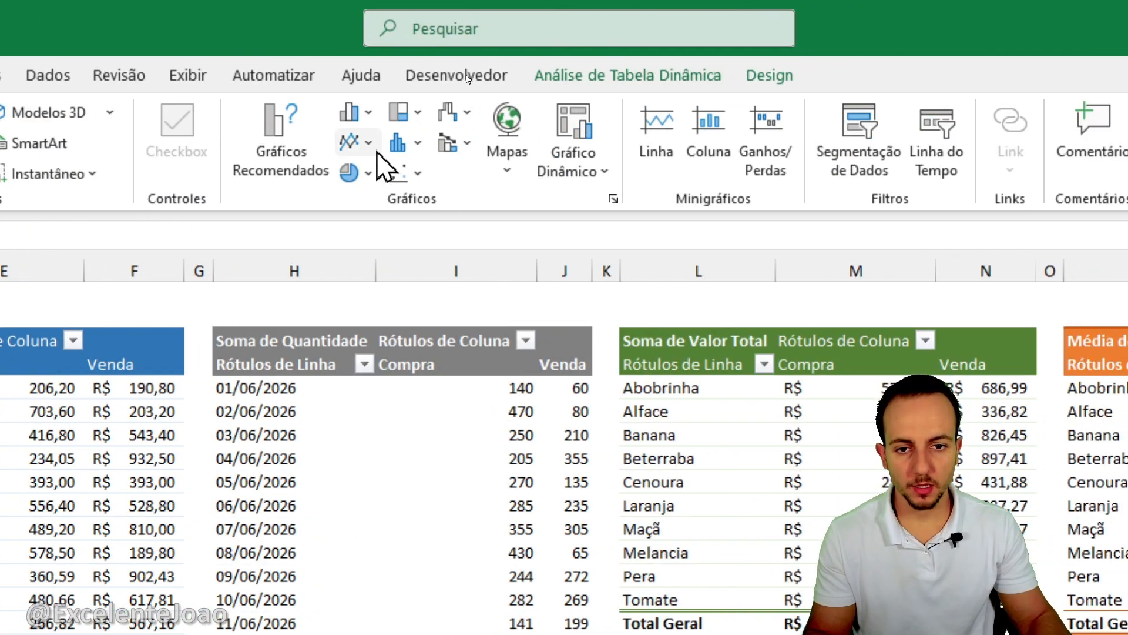
click(647, 113)
click(677, 424)
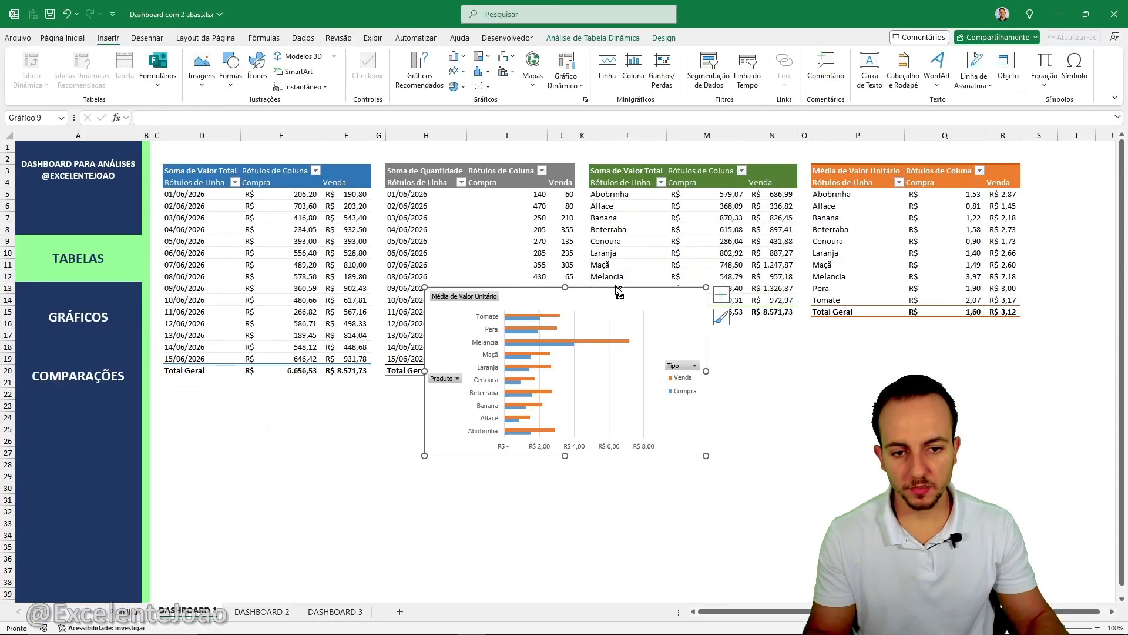
Step: Move the Média de Valor Unitário bar chart to cell L2 of the COMPARAÇÕES page
right_click(639, 301)
click(673, 278)
click(98, 388)
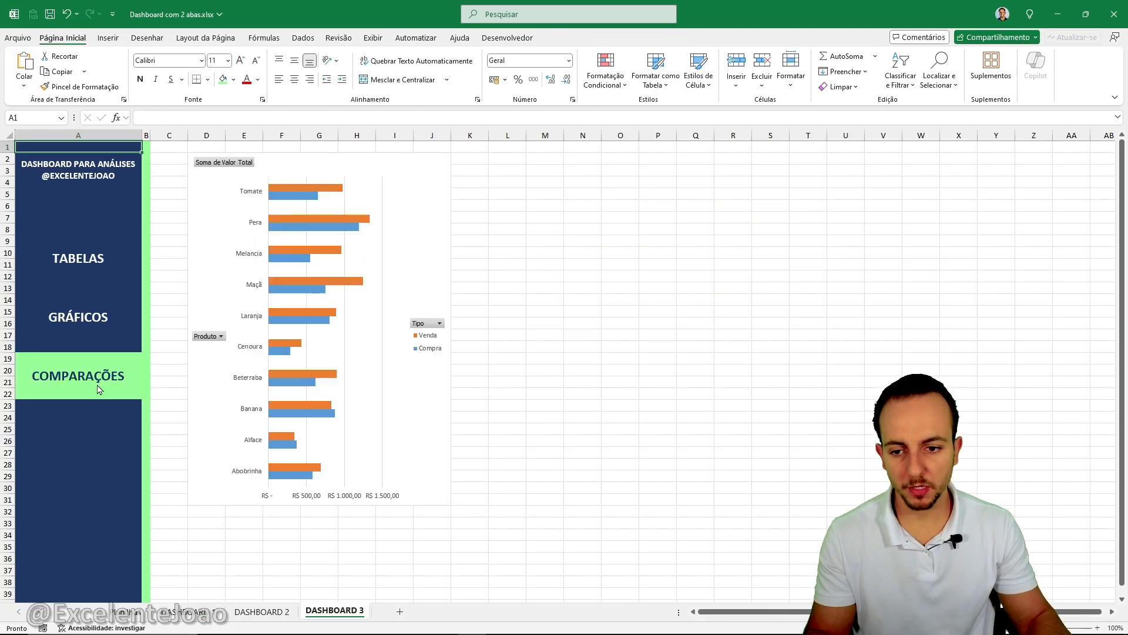
right_click(497, 156)
click(543, 249)
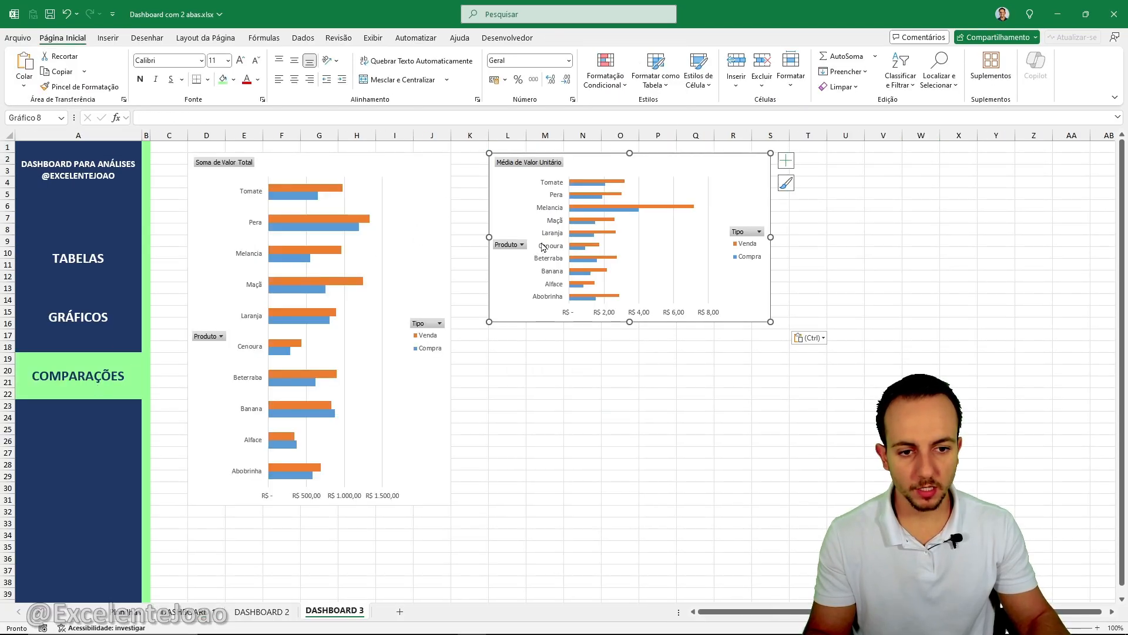
Step: Resize the Média de Valor Unitário chart to fill L2:R31, matching the neighbouring chart, and save the workbook
drag(629, 321, 604, 505)
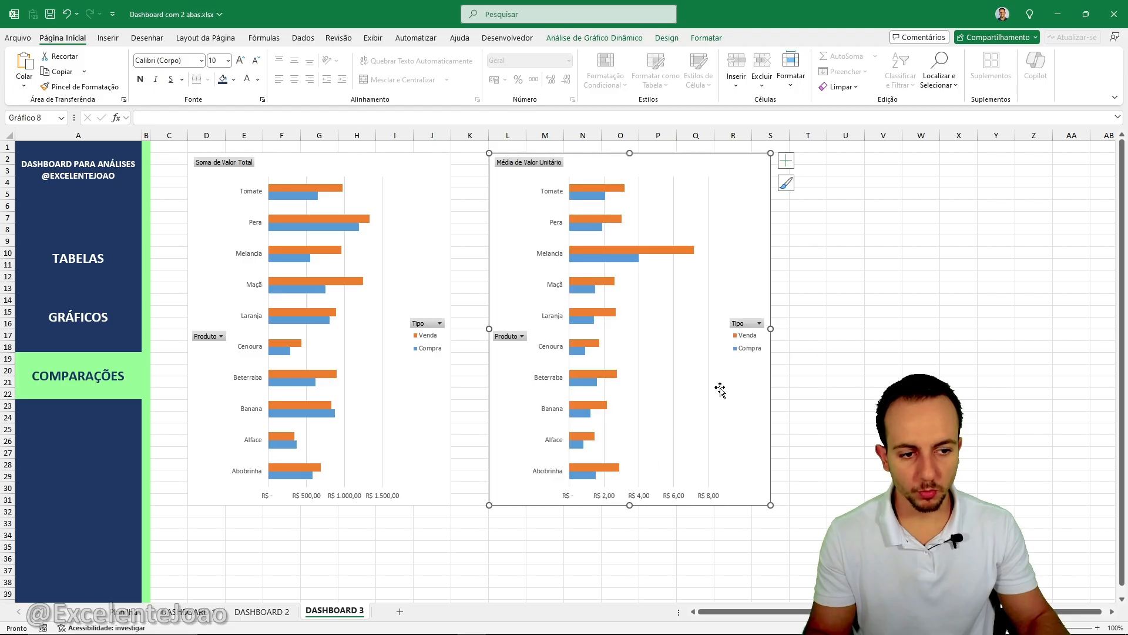
mouse_move(771, 328)
mouse_down()
mouse_move(715, 329)
mouse_move(752, 330)
mouse_up()
click(783, 333)
click(665, 354)
click(846, 335)
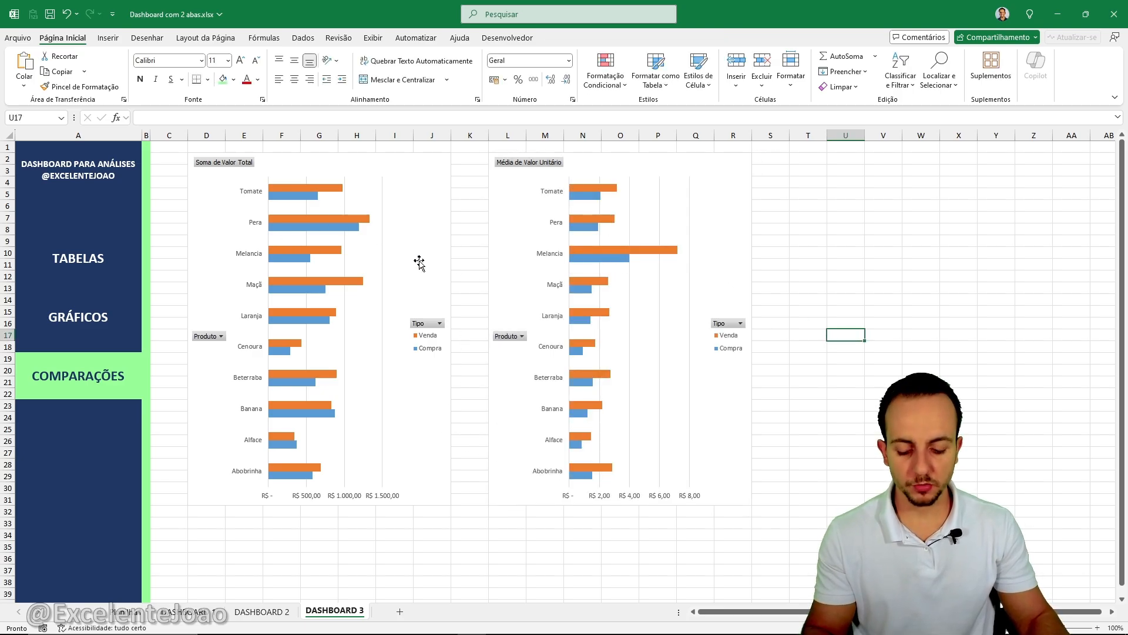
key(ctrl+s)
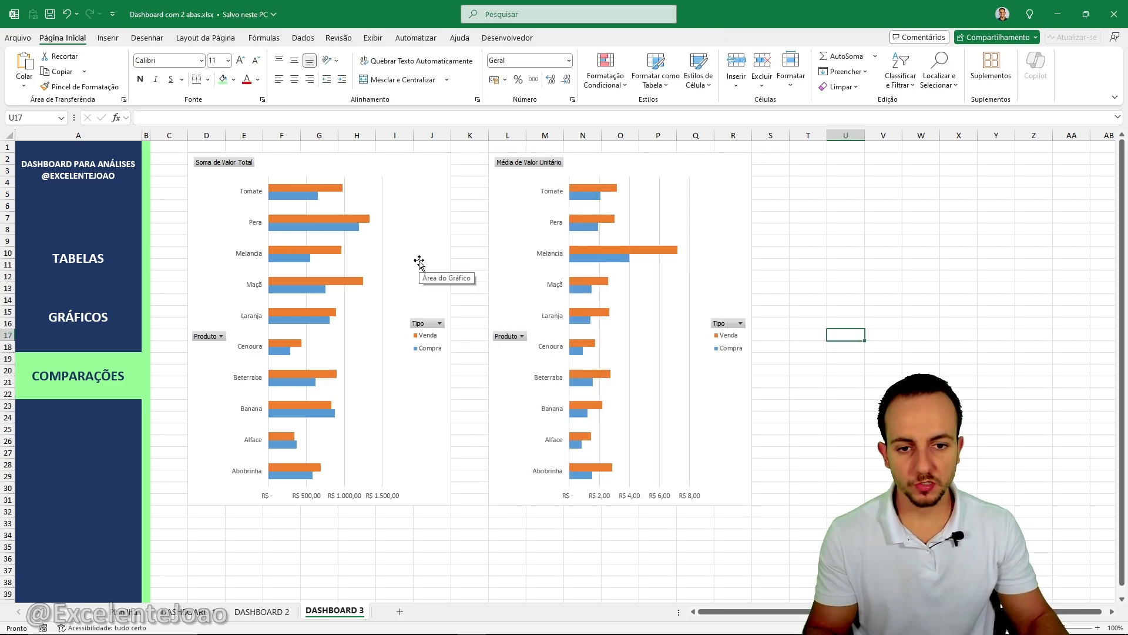
Step: Give the Soma de Valor Total chart's area a slightly thicker black border and a preset shadow
right_click(443, 199)
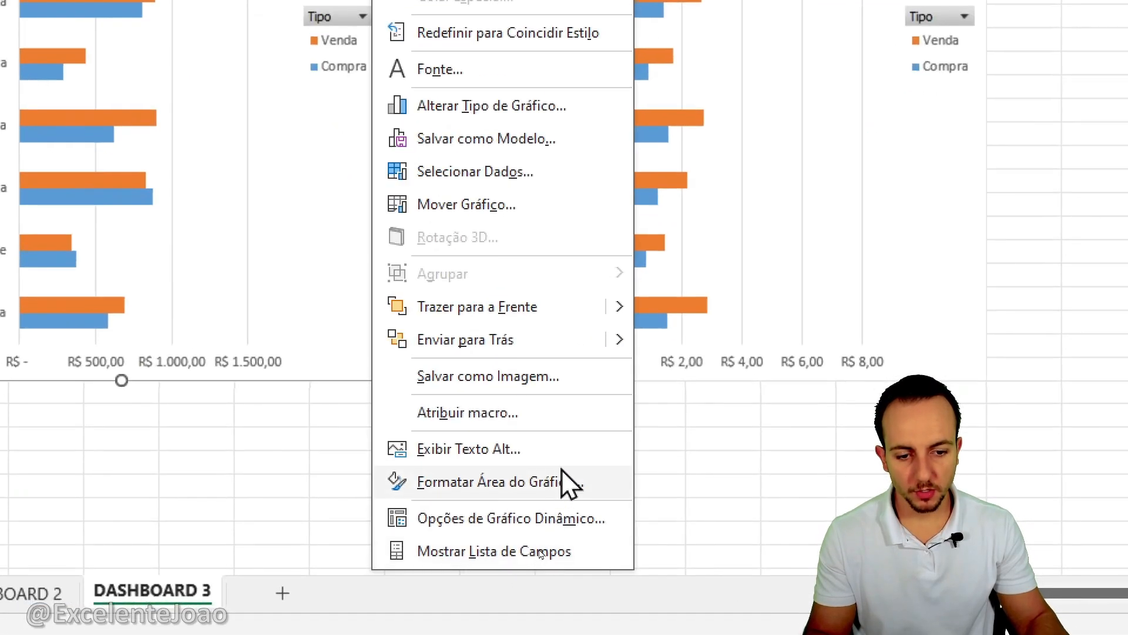
click(509, 555)
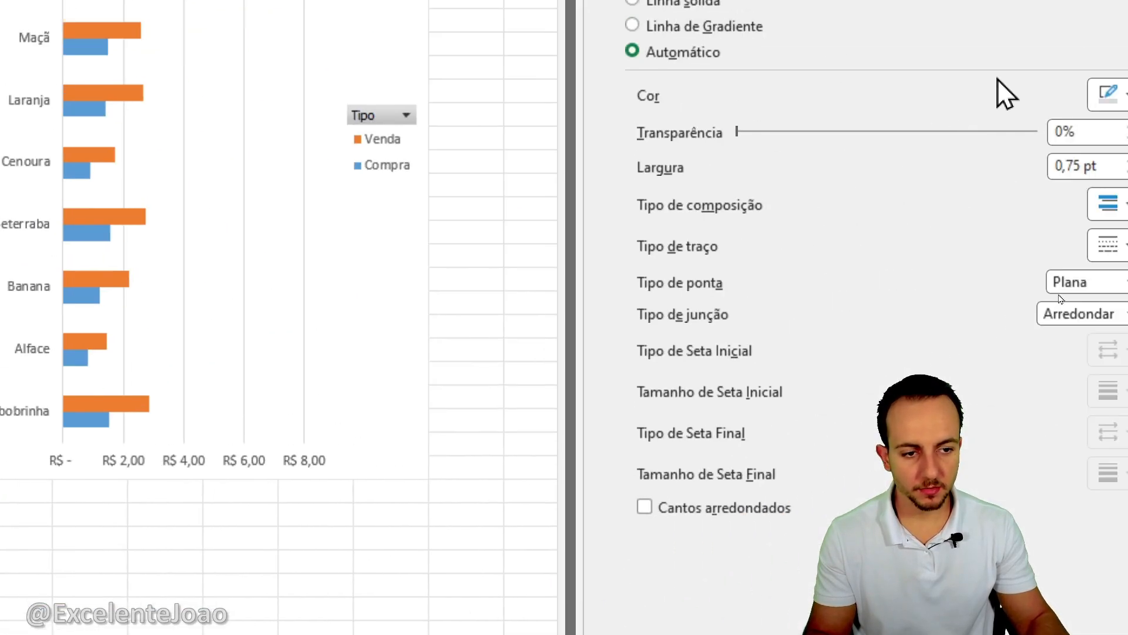
click(1122, 94)
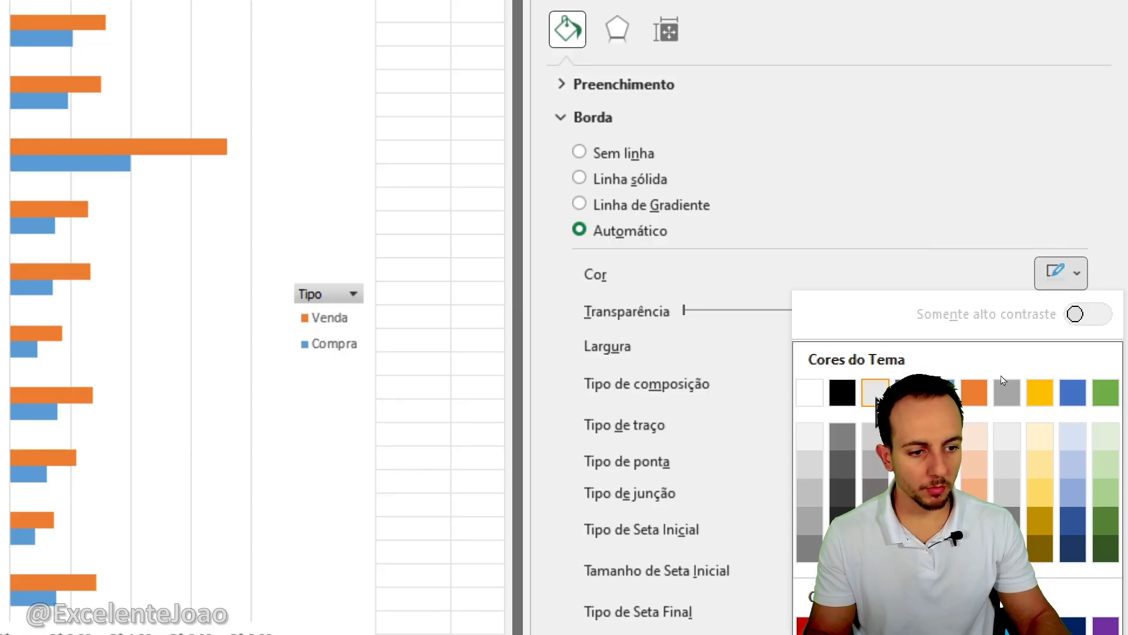
click(846, 400)
click(1077, 339)
click(617, 29)
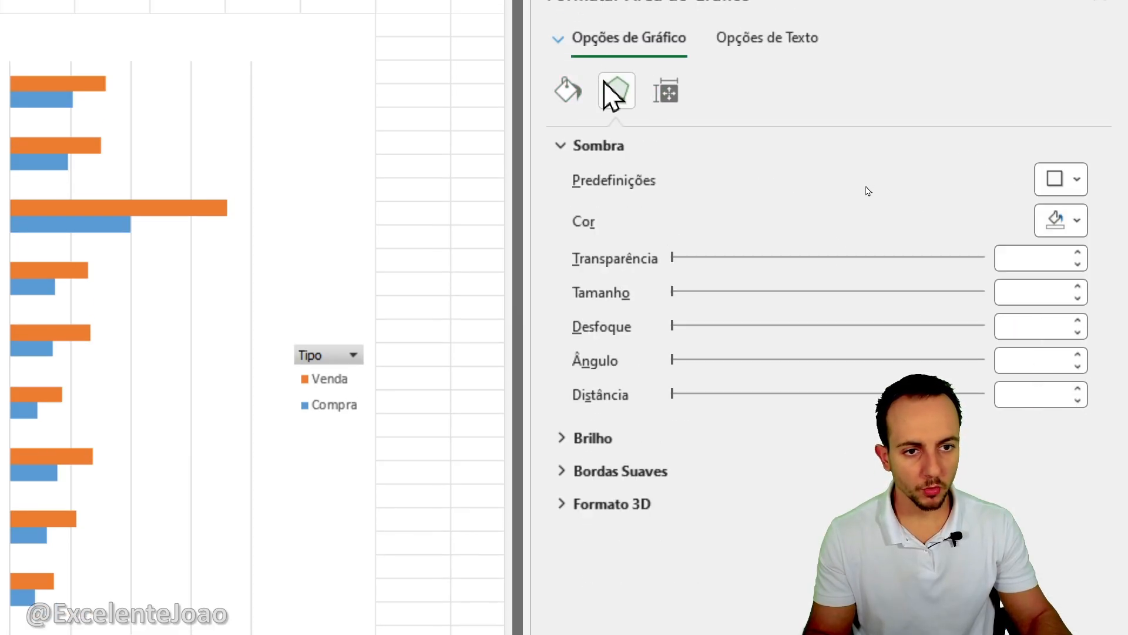
click(1061, 179)
click(957, 371)
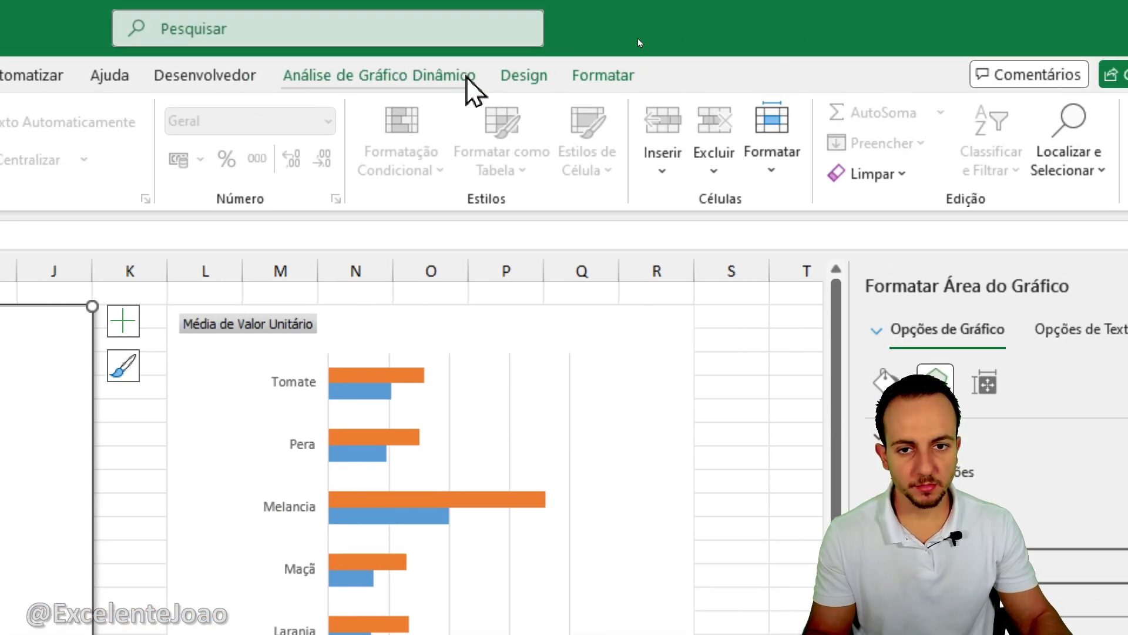
Step: Hide all field buttons on the Soma de Valor Total chart and delete its horizontal value axis
click(464, 81)
click(793, 167)
click(814, 375)
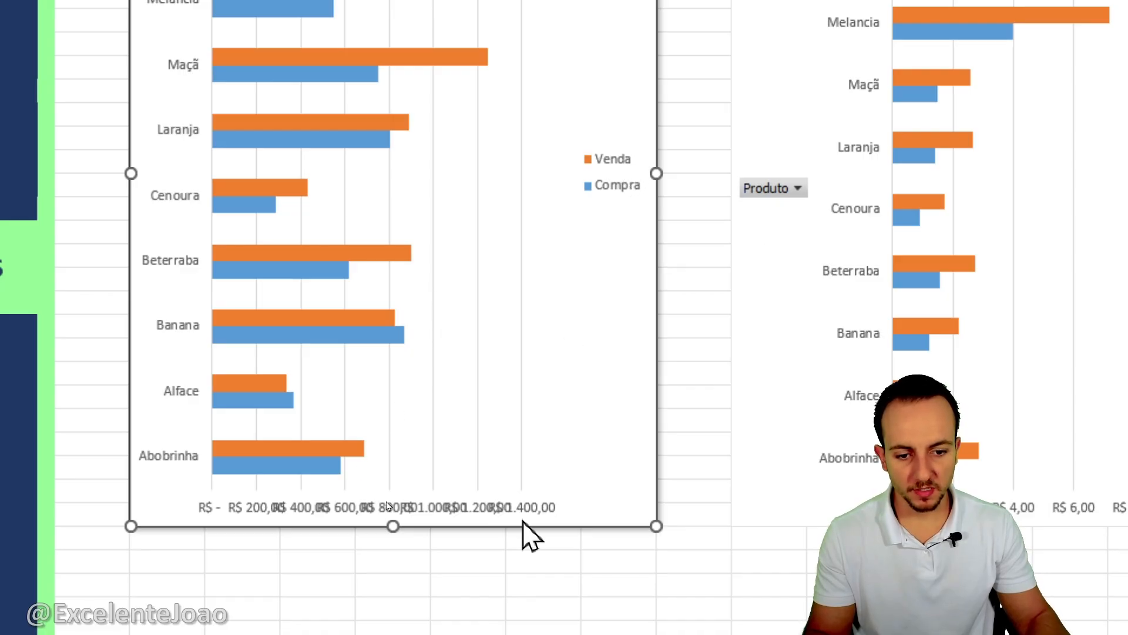
click(536, 510)
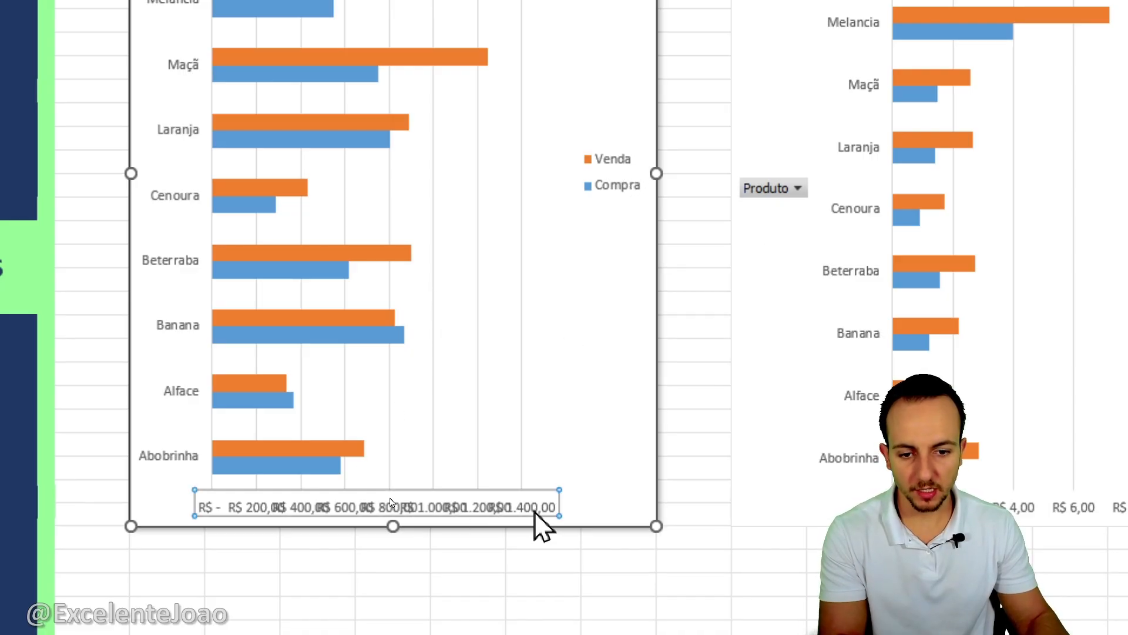
key(Delete)
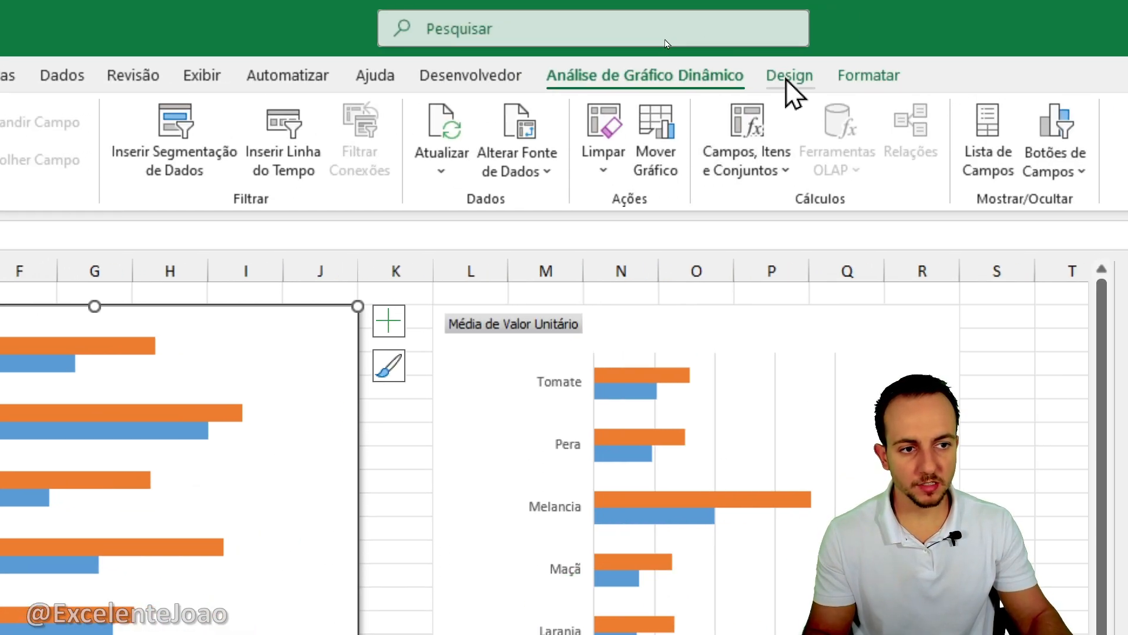
Step: Add a title above the Soma de Valor Total chart and place its legend along the top
click(788, 79)
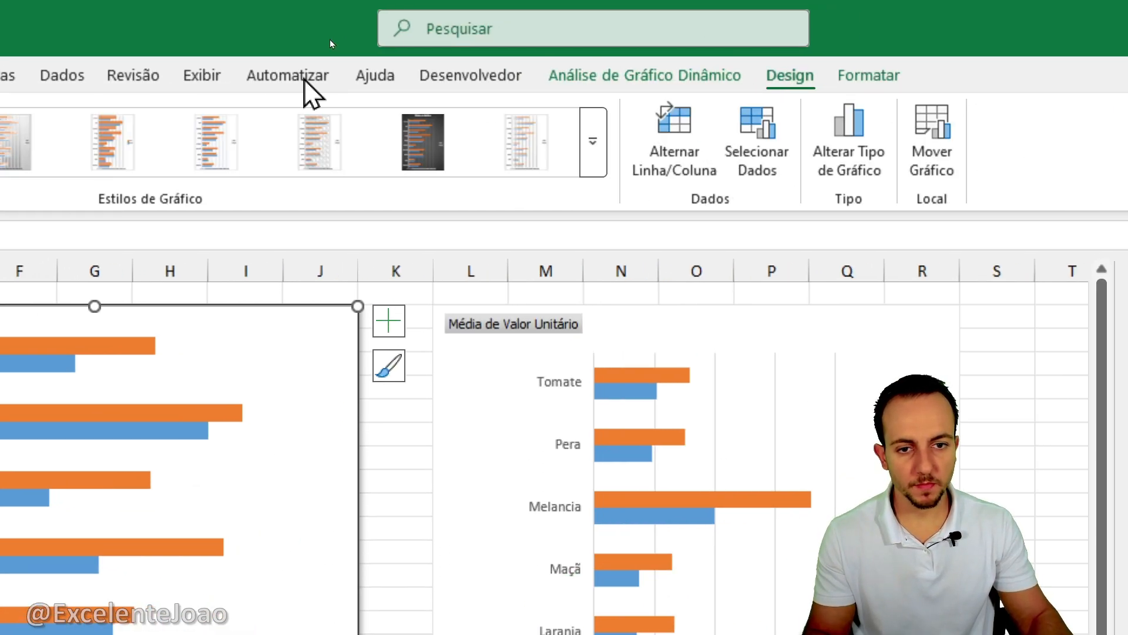
click(51, 161)
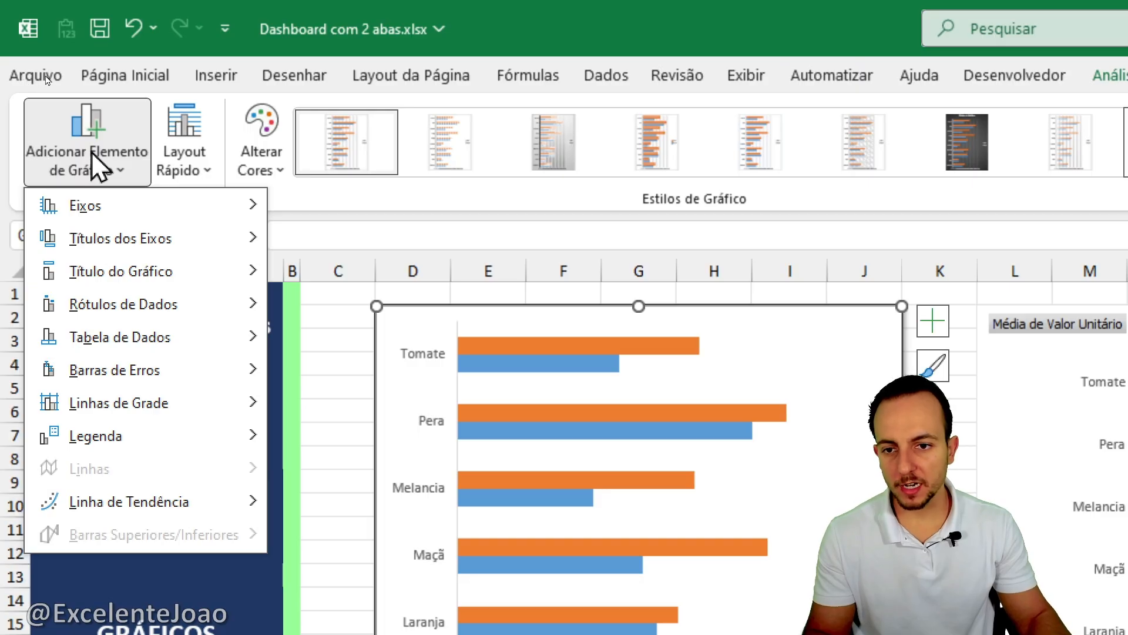
mouse_move(176, 273)
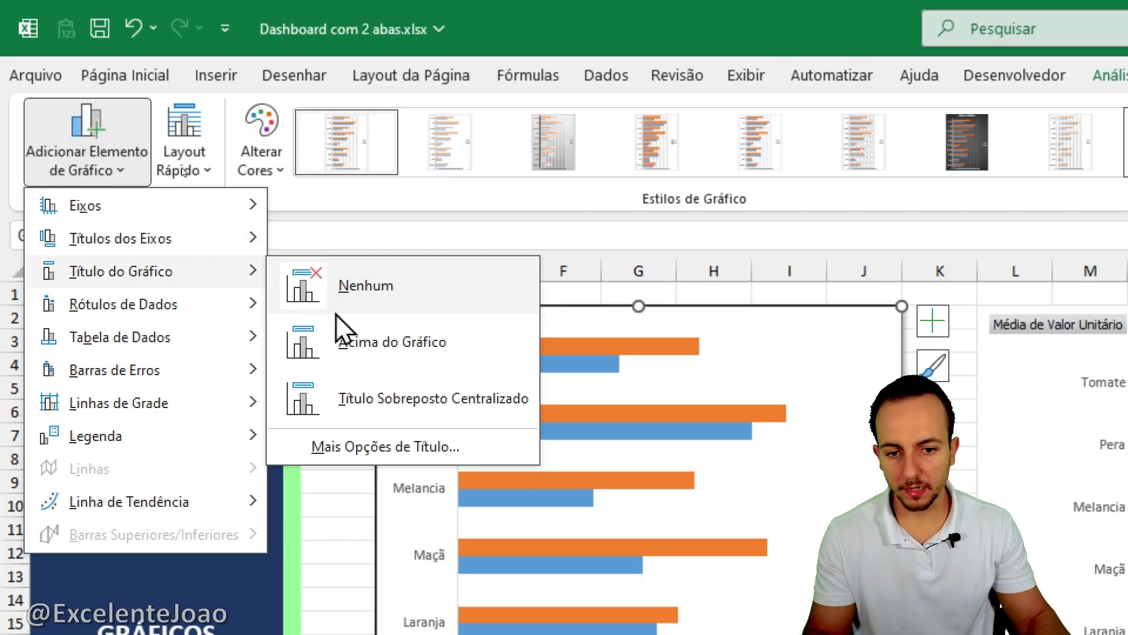
click(378, 347)
click(83, 164)
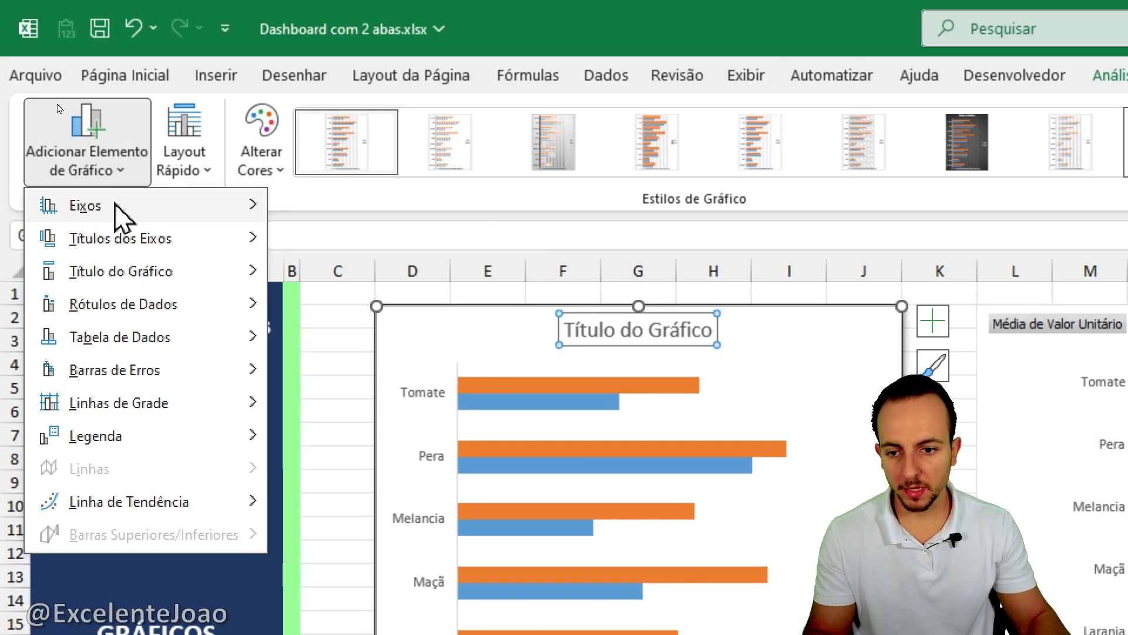
mouse_move(146, 438)
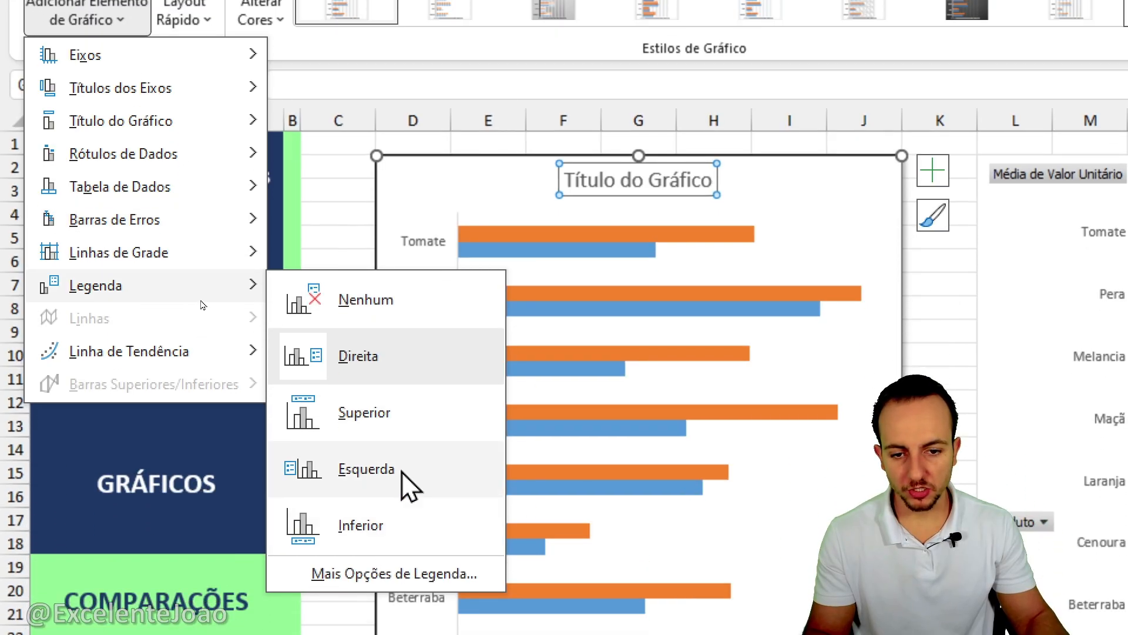
click(410, 416)
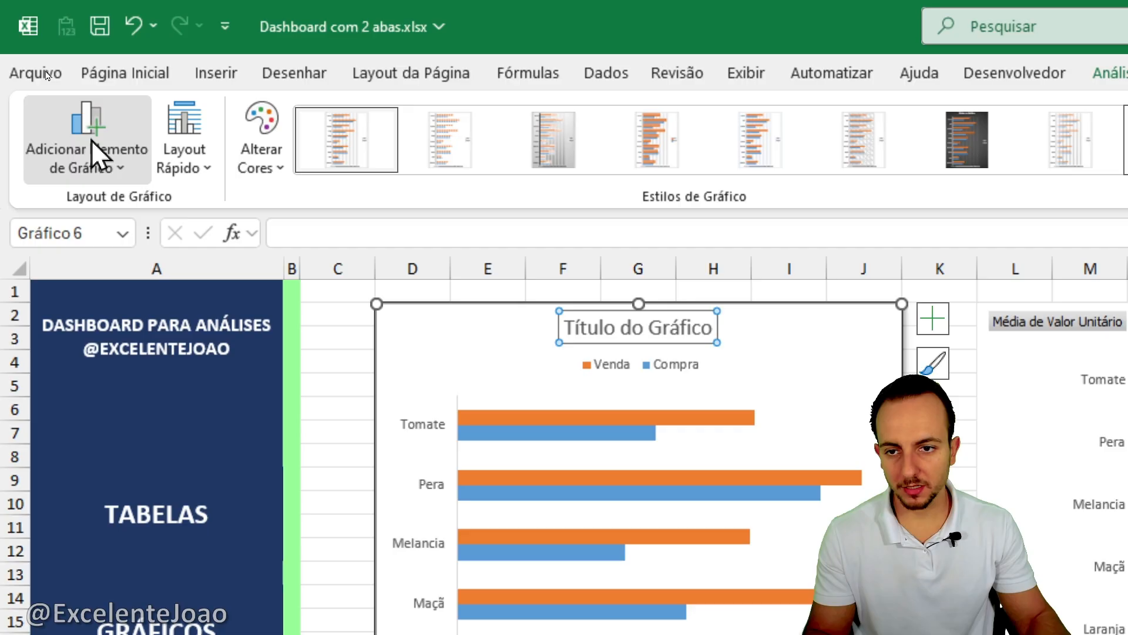
Step: Add Extremidade Externa data labels to both series of the Soma de Valor Total chart
click(88, 139)
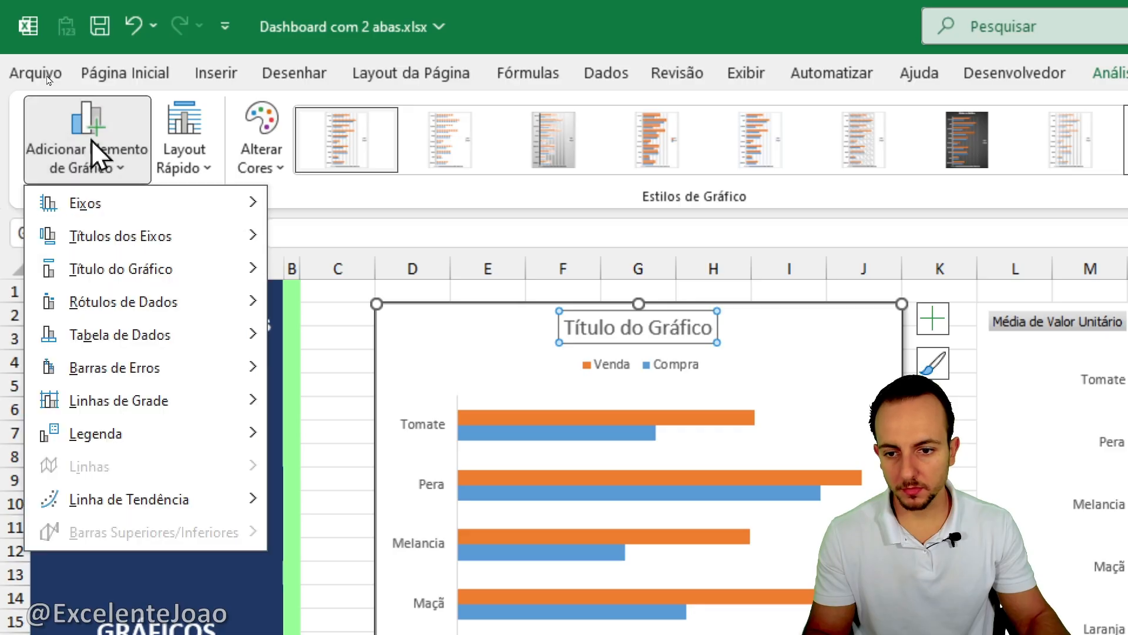
mouse_move(168, 303)
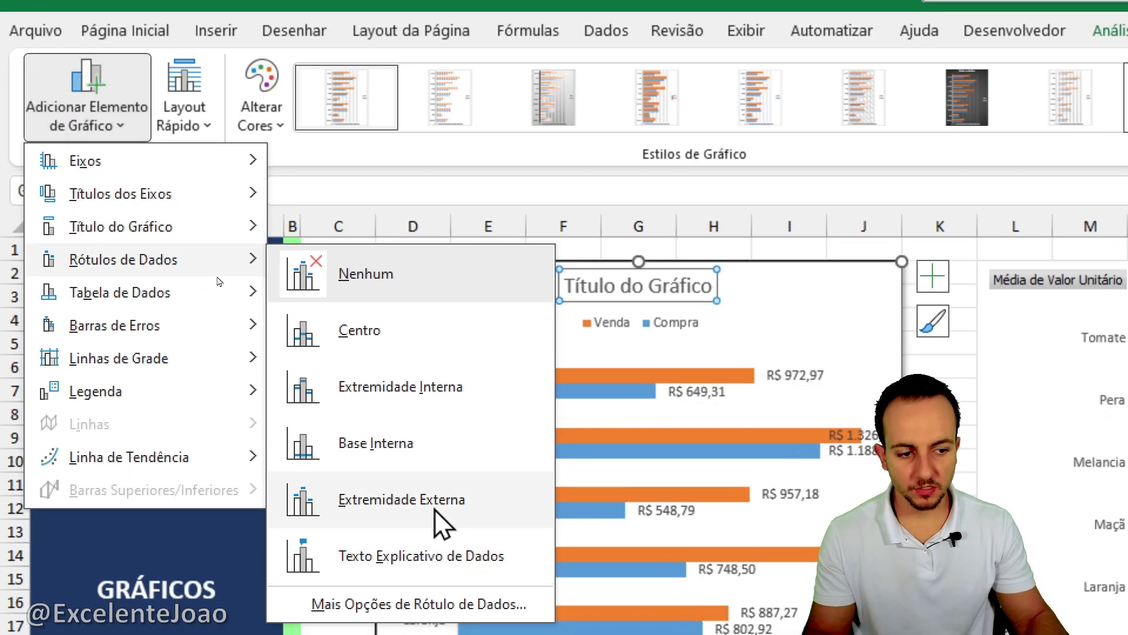
click(442, 522)
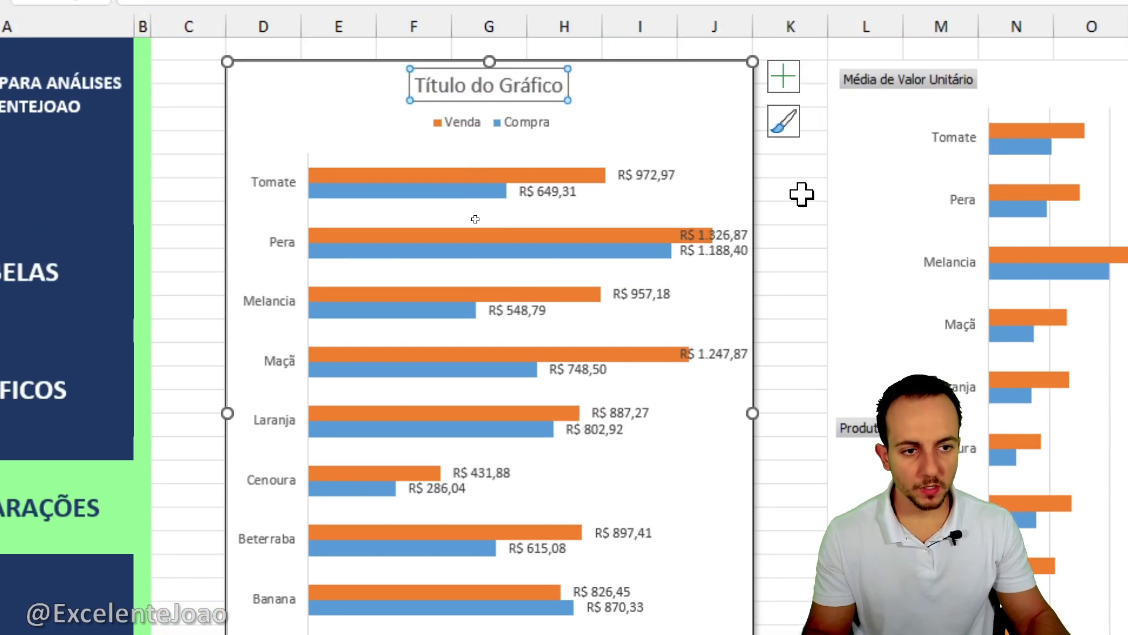
click(947, 0)
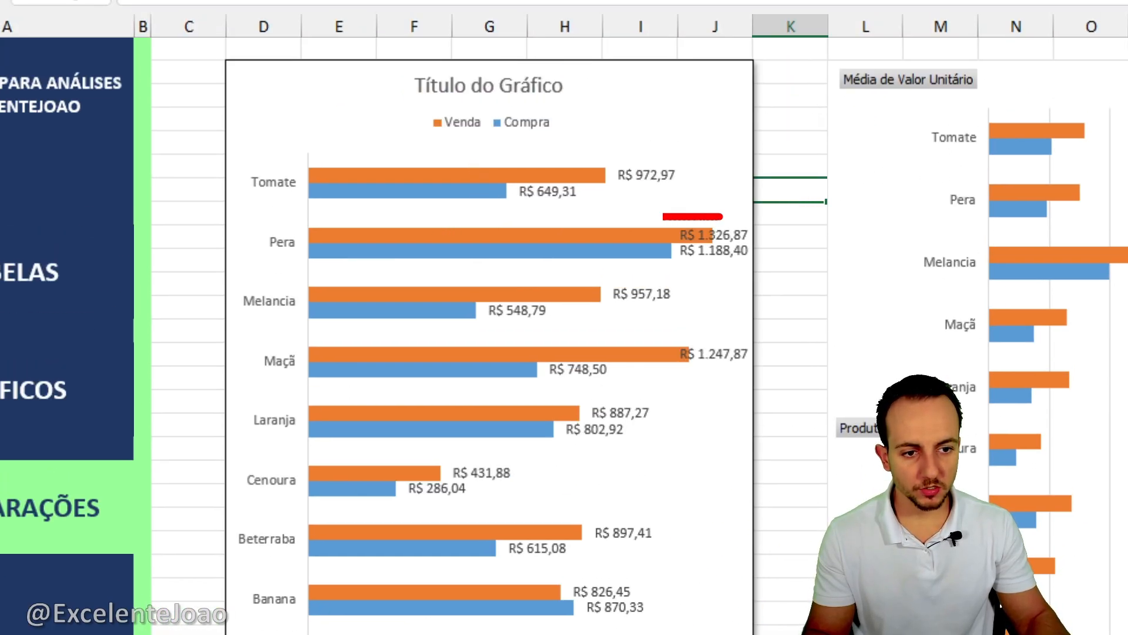
key(Escape)
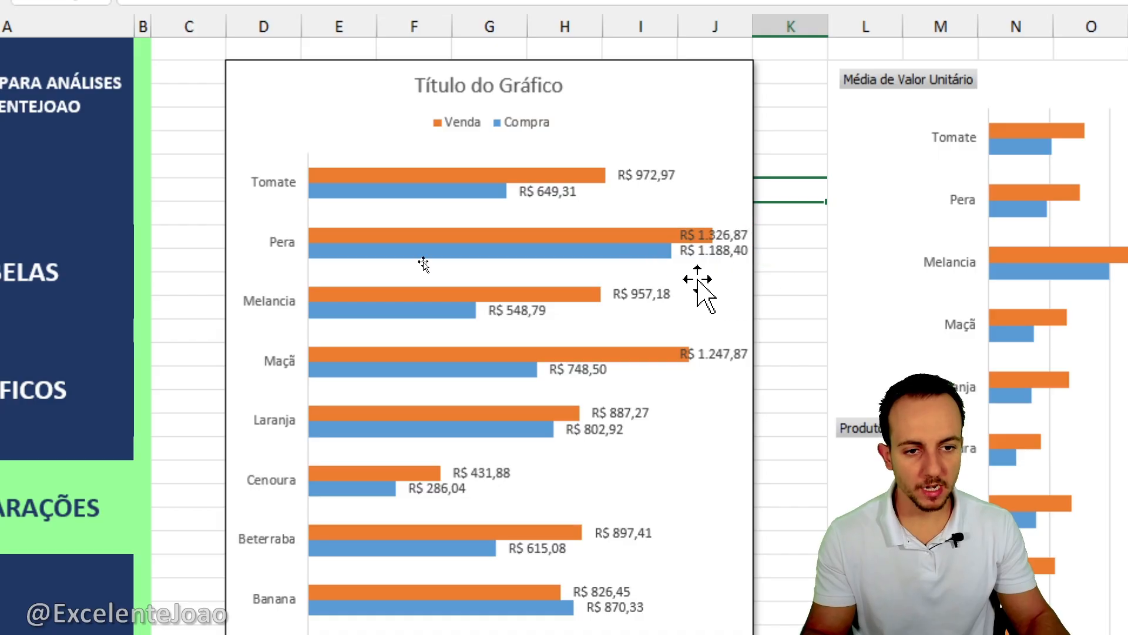
Step: Narrow the Soma de Valor Total chart's plot area from its right side so the longest bars clear their data labels
click(458, 211)
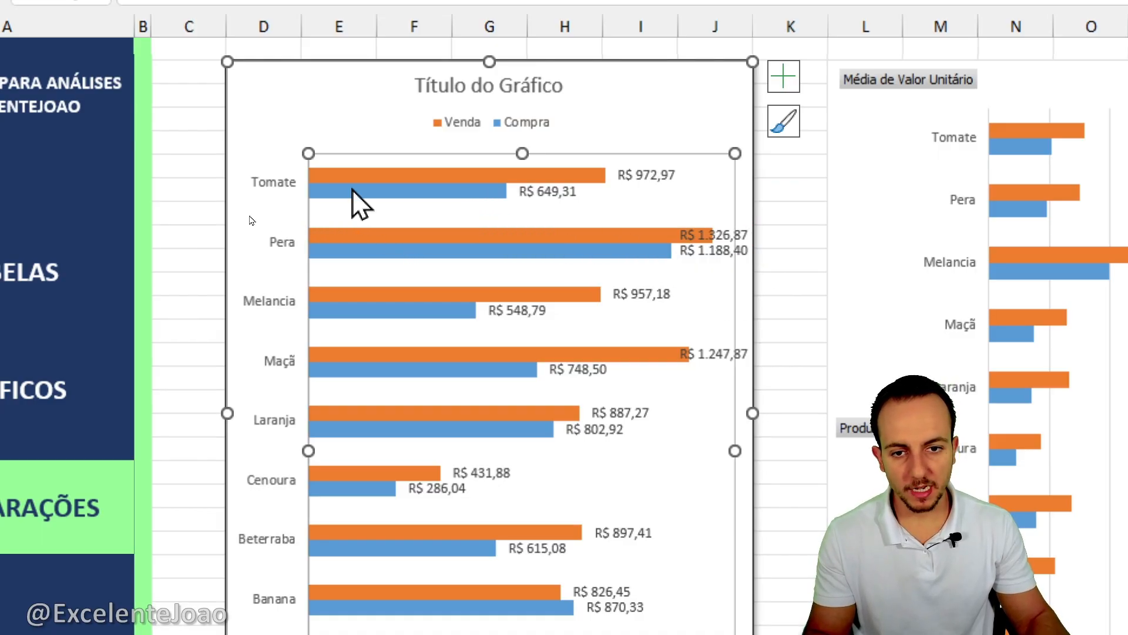
mouse_move(289, 130)
mouse_down()
mouse_move(514, 265)
mouse_move(769, 590)
mouse_up()
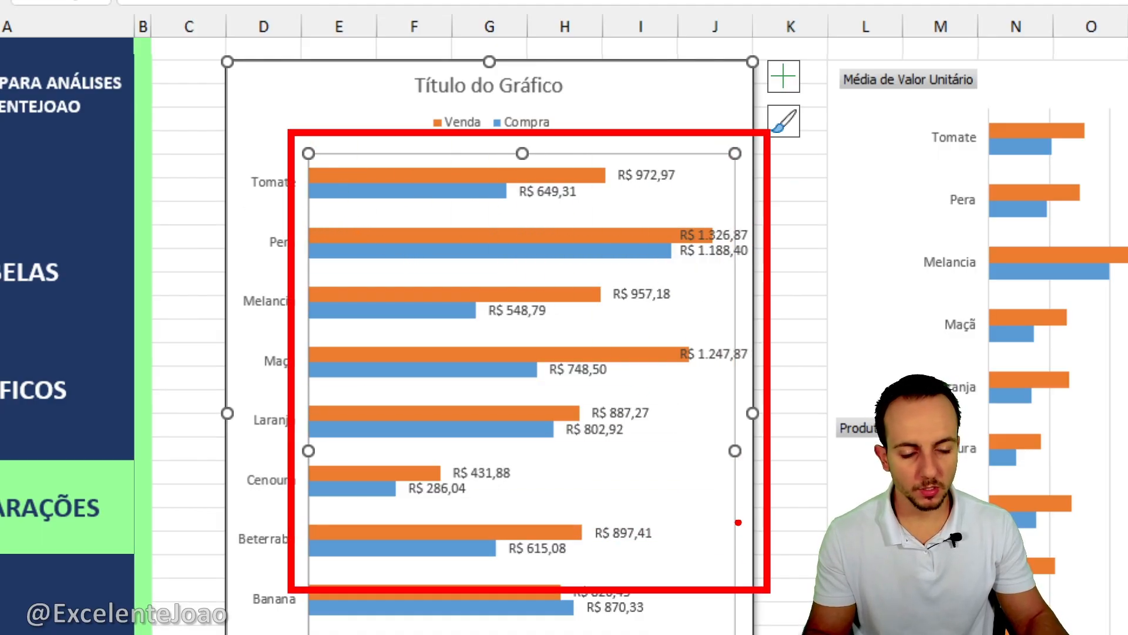
key(Escape)
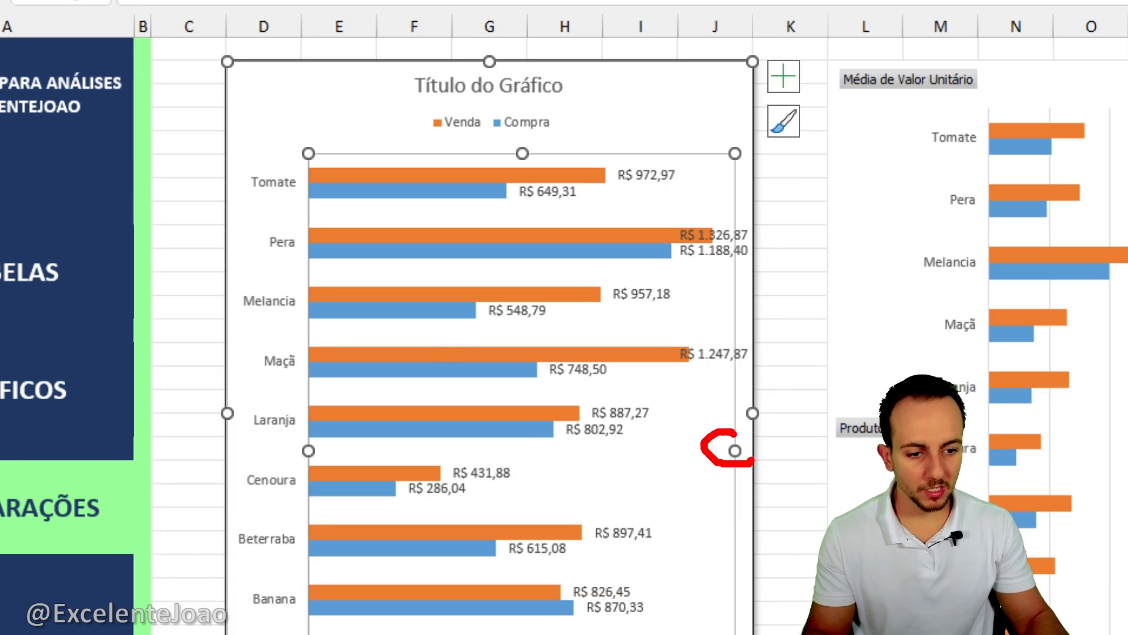
drag(743, 492, 643, 492)
key(Escape)
drag(735, 451, 679, 451)
click(799, 303)
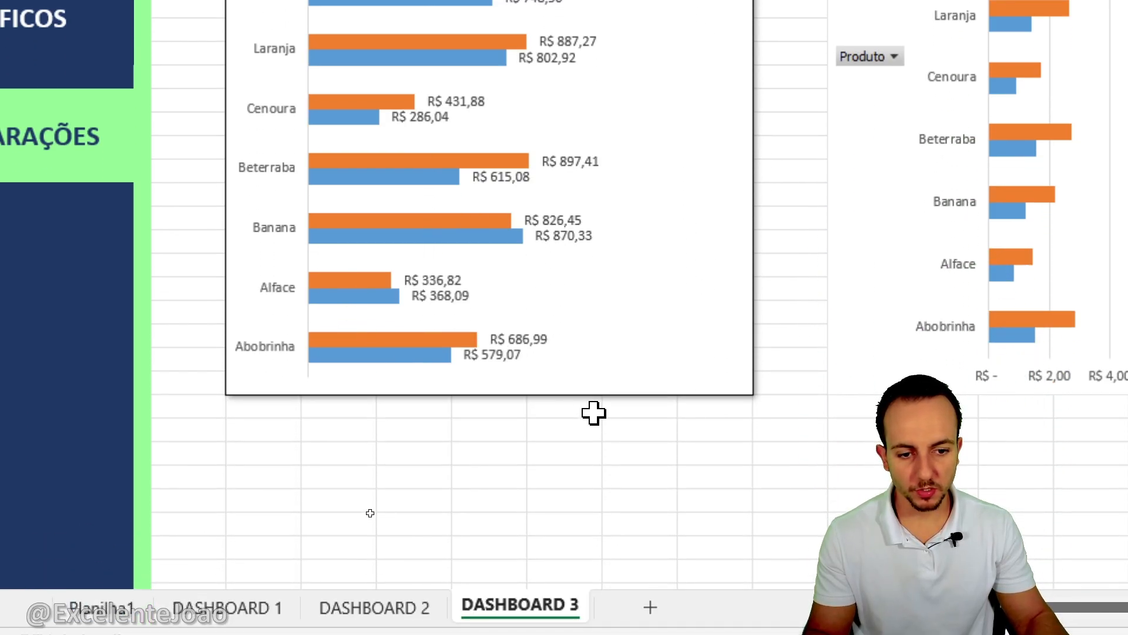
Step: Extend the Soma de Valor Total chart's lower edge to row 33 and compare its size with the GRÁFICOS page
click(578, 541)
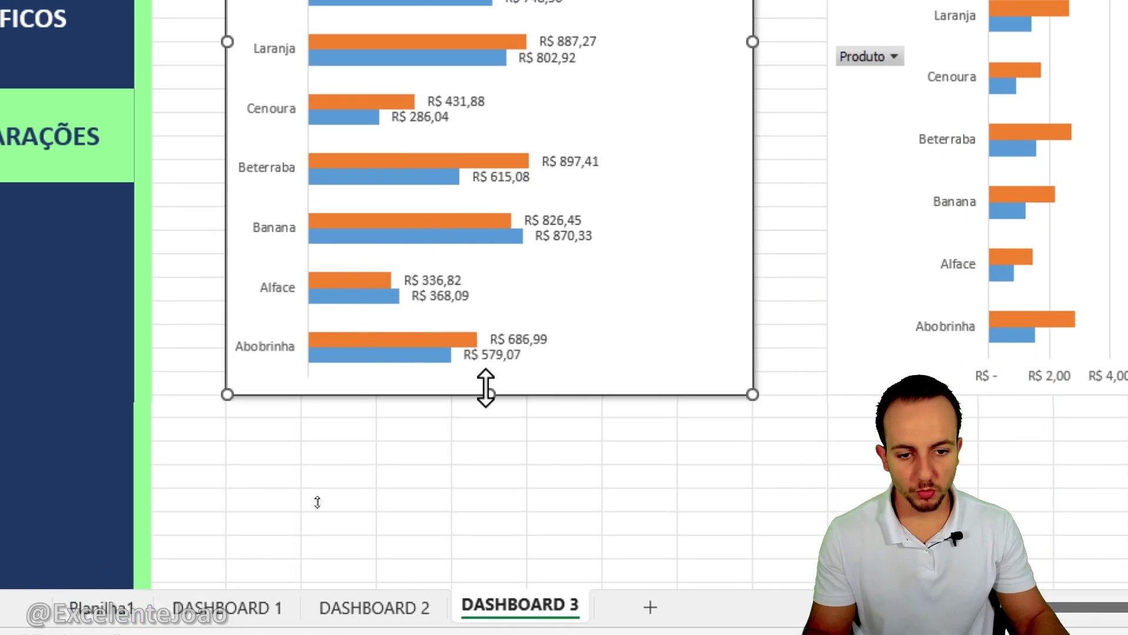
drag(491, 395, 469, 445)
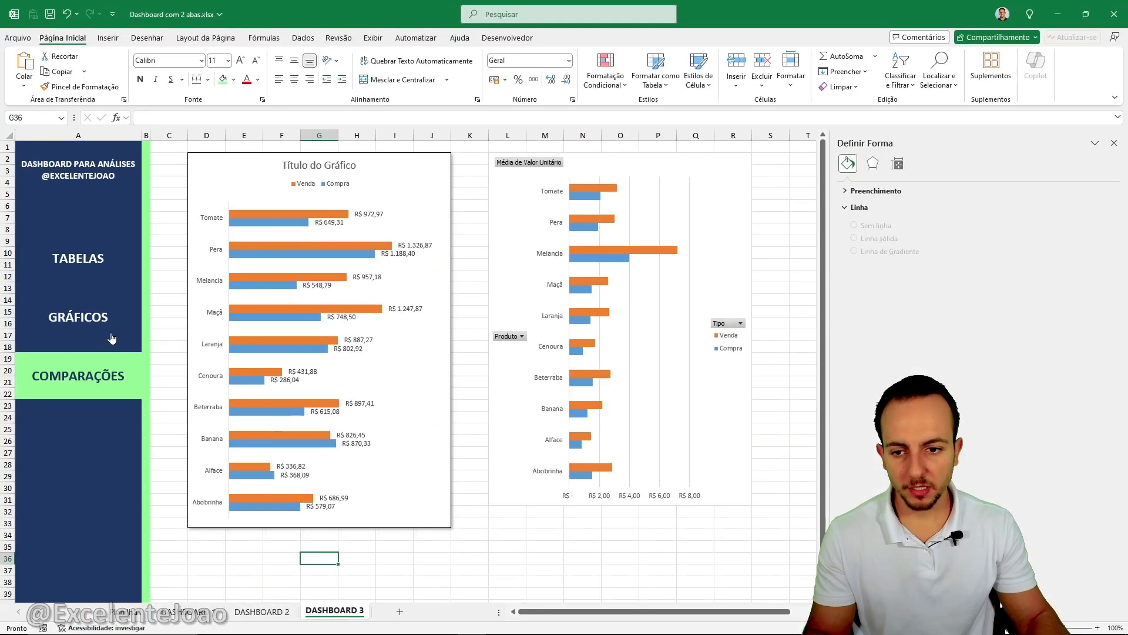
click(111, 337)
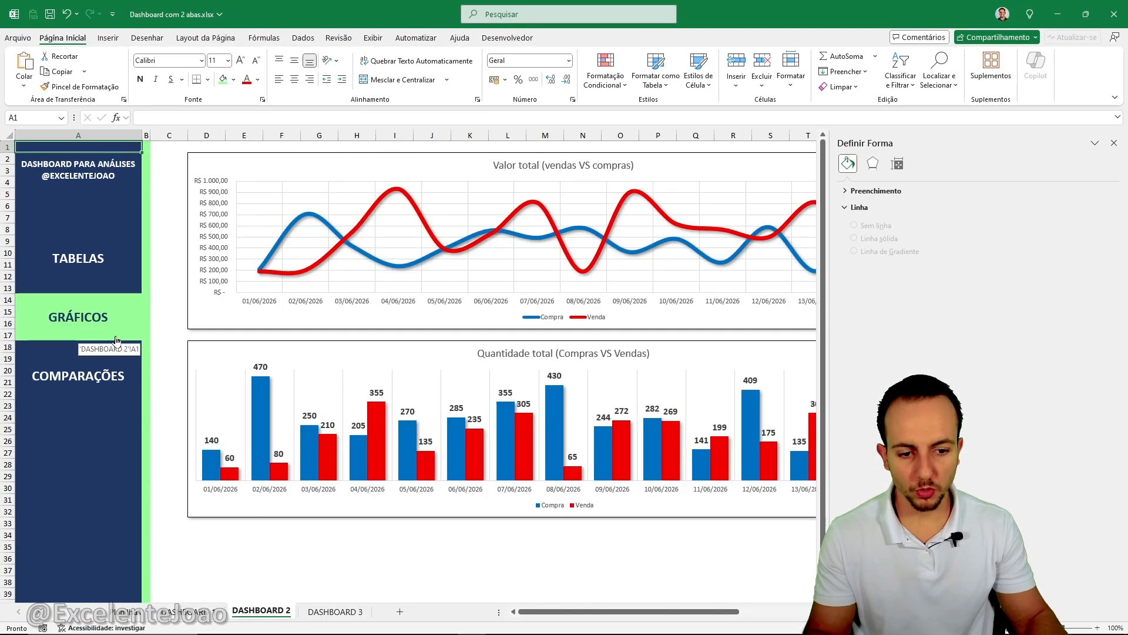
click(113, 386)
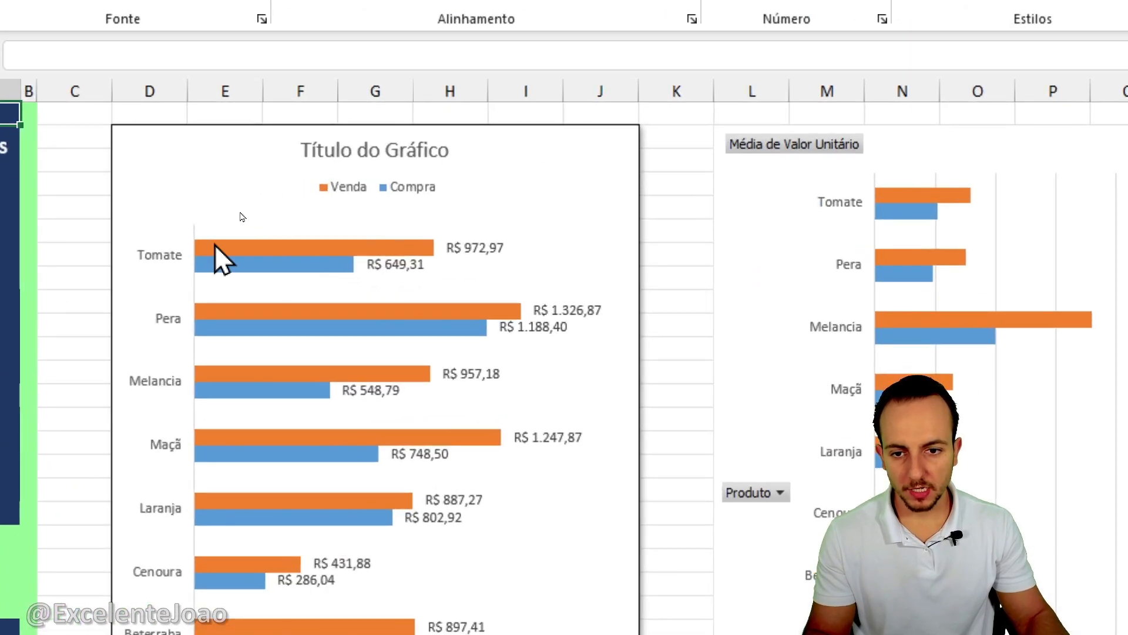
Step: Apply an outer bottom-right preset shadow to the Venda series of the Soma de Valor Total chart
right_click(234, 249)
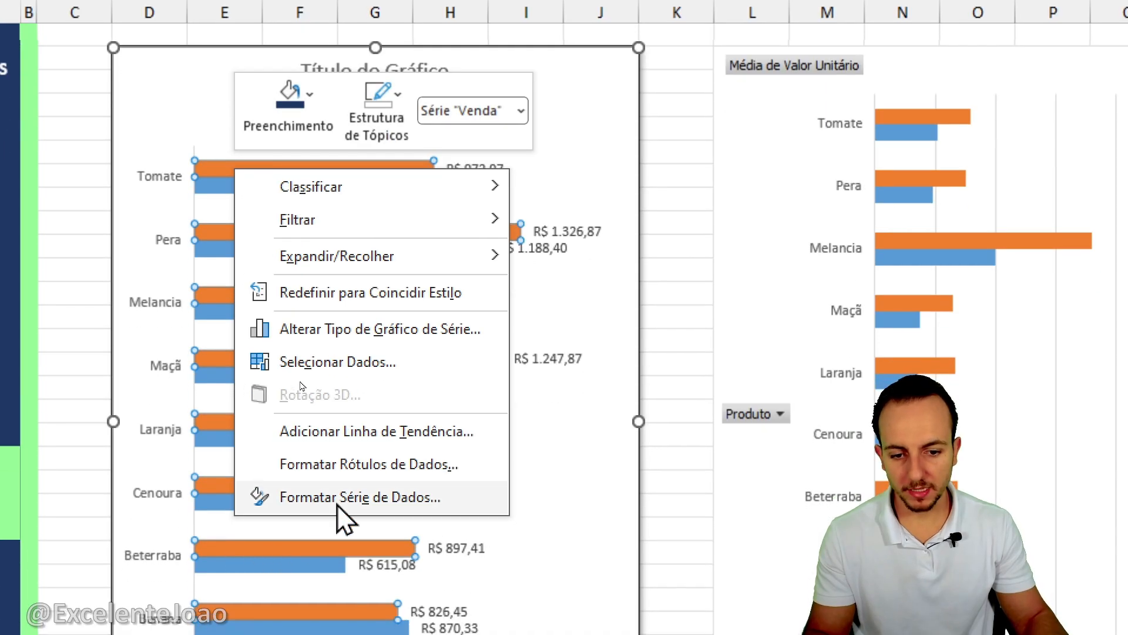
click(337, 581)
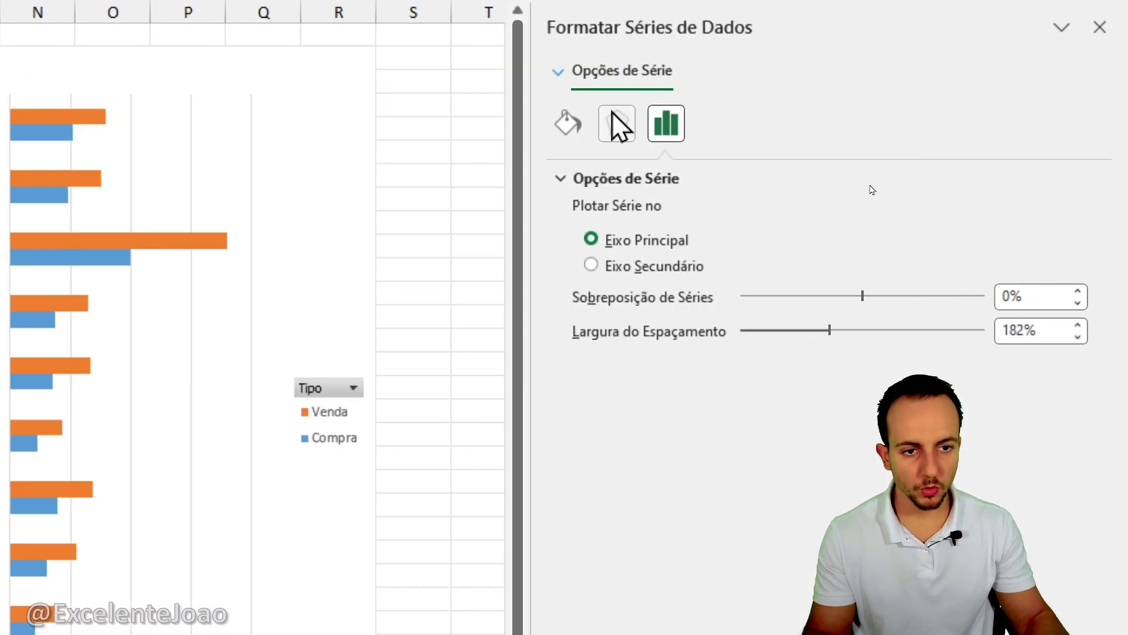
click(617, 124)
click(1061, 212)
click(957, 405)
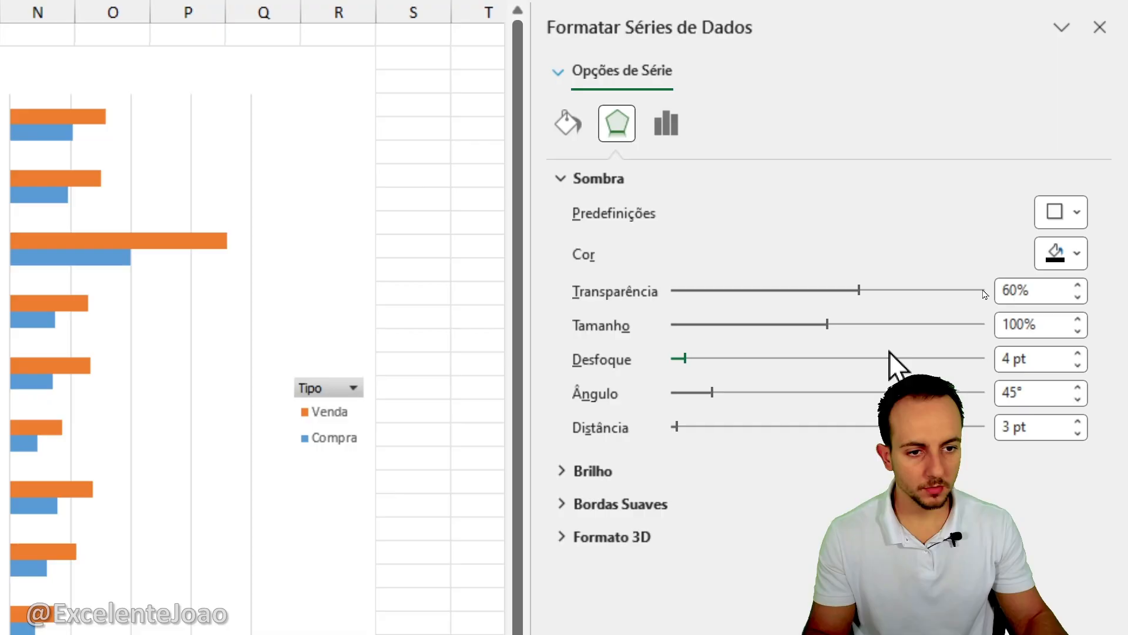
Step: Reduce the gap width between the Soma de Valor Total chart's bar groups to 96%
click(666, 134)
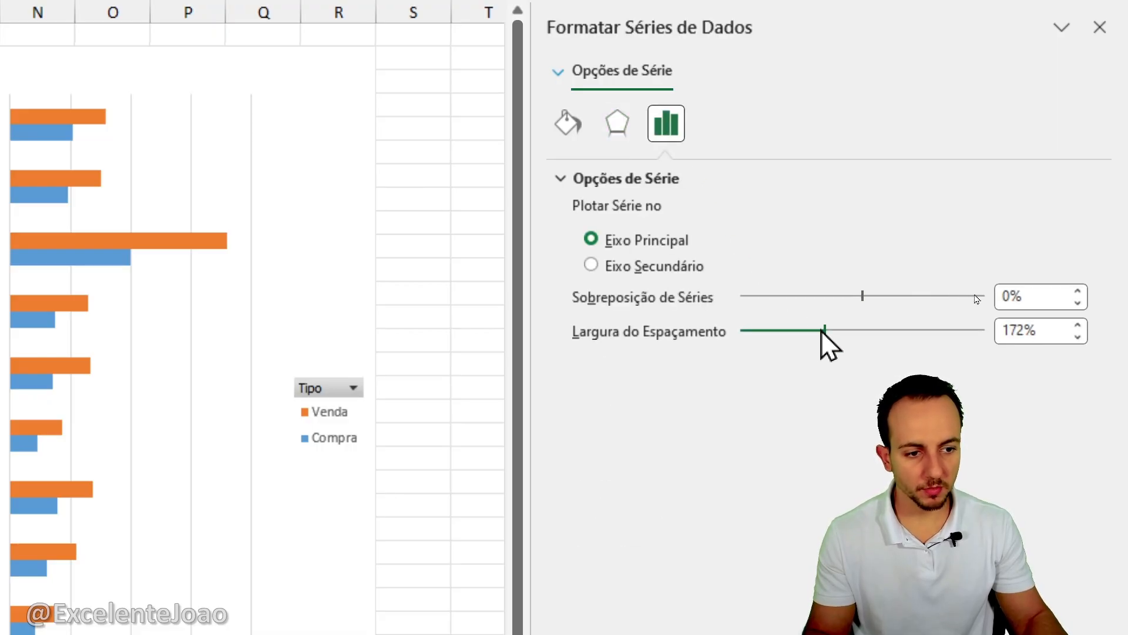
drag(823, 333, 690, 332)
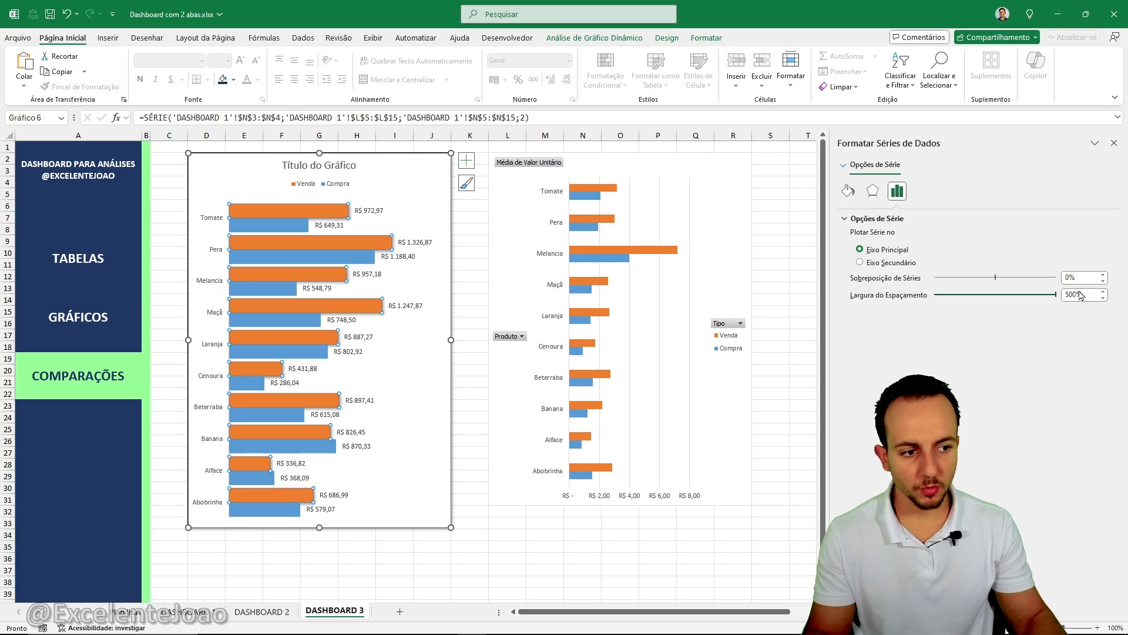
drag(1034, 297, 951, 297)
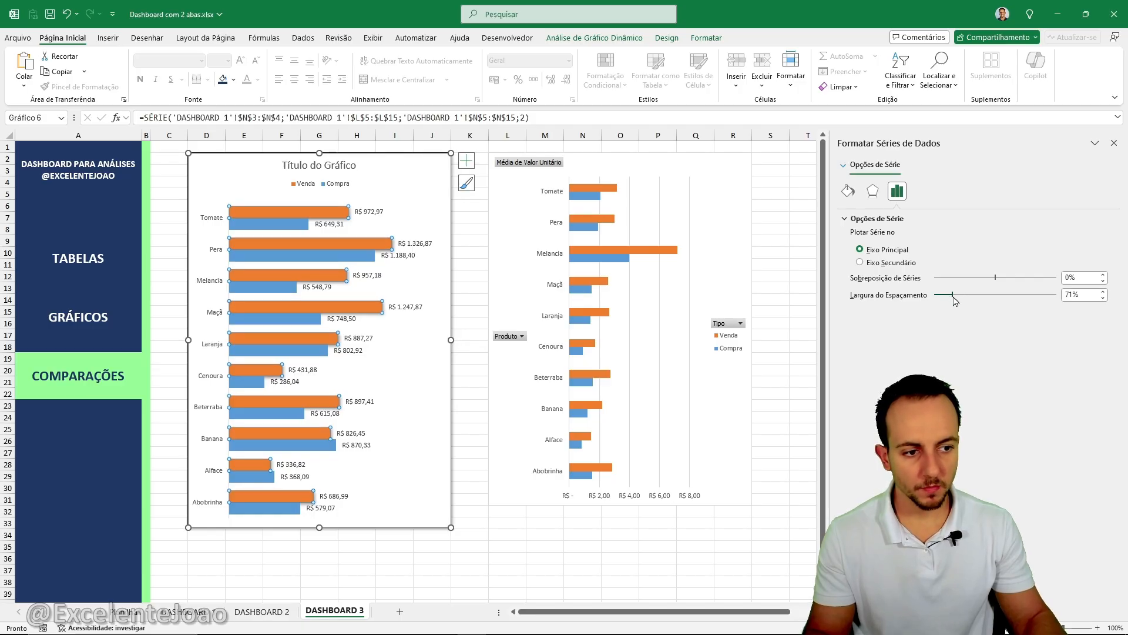
Step: Fill the Venda series bars of the Soma de Valor Total chart with red
click(848, 190)
click(971, 217)
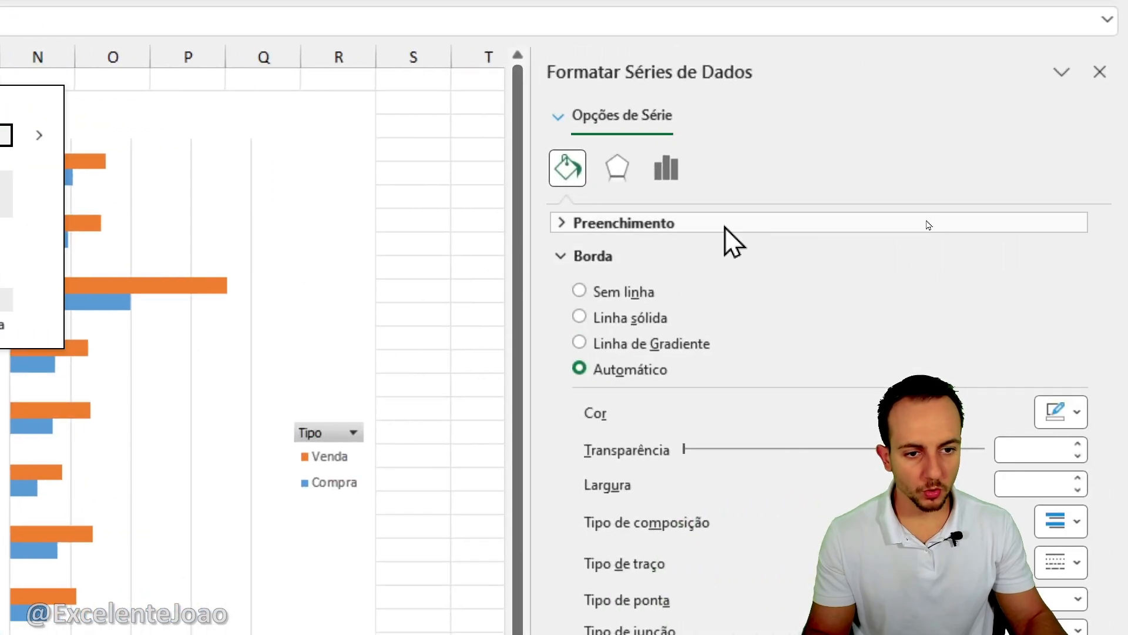
click(898, 223)
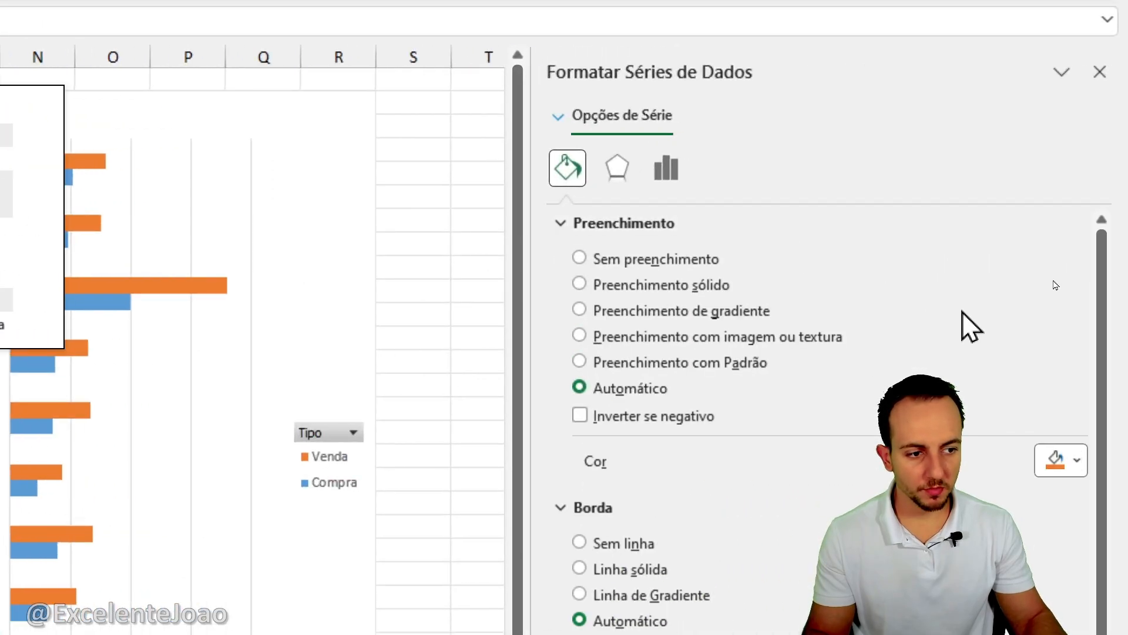
click(1046, 461)
click(841, 494)
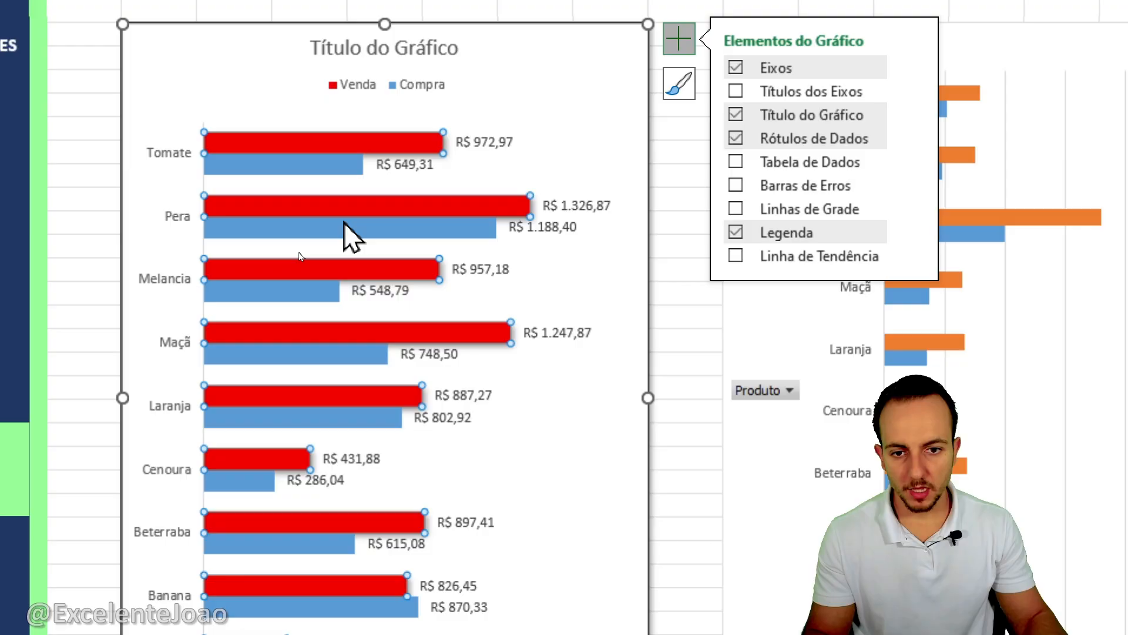
Step: Fill the Compra series bars with a darker blue and apply the same outer bottom-right preset shadow
click(345, 217)
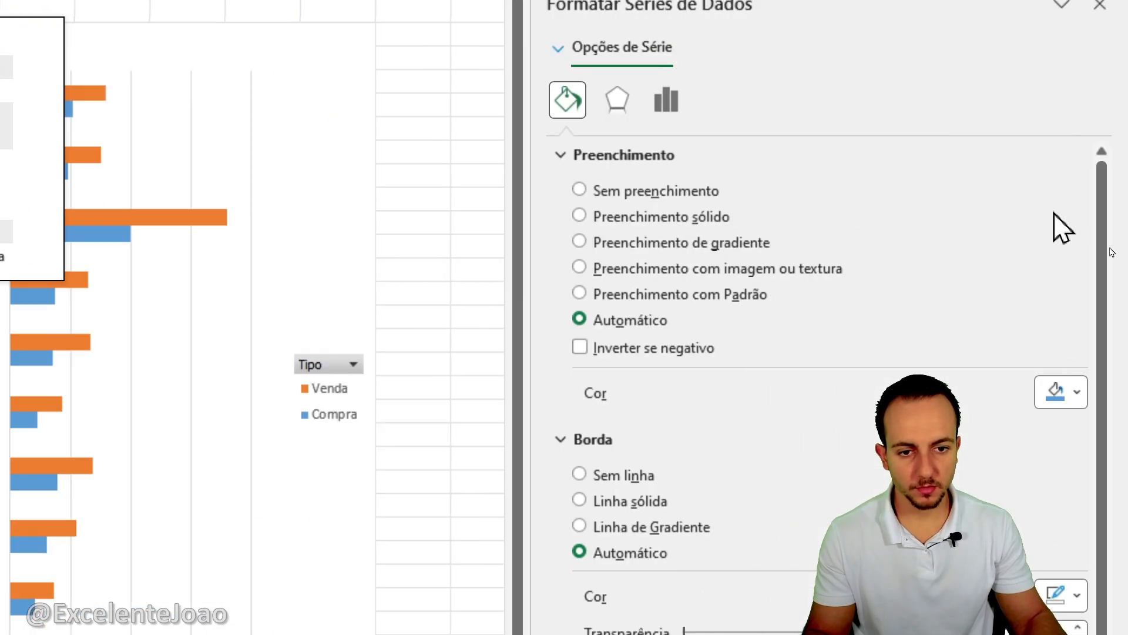
click(1079, 389)
click(1033, 555)
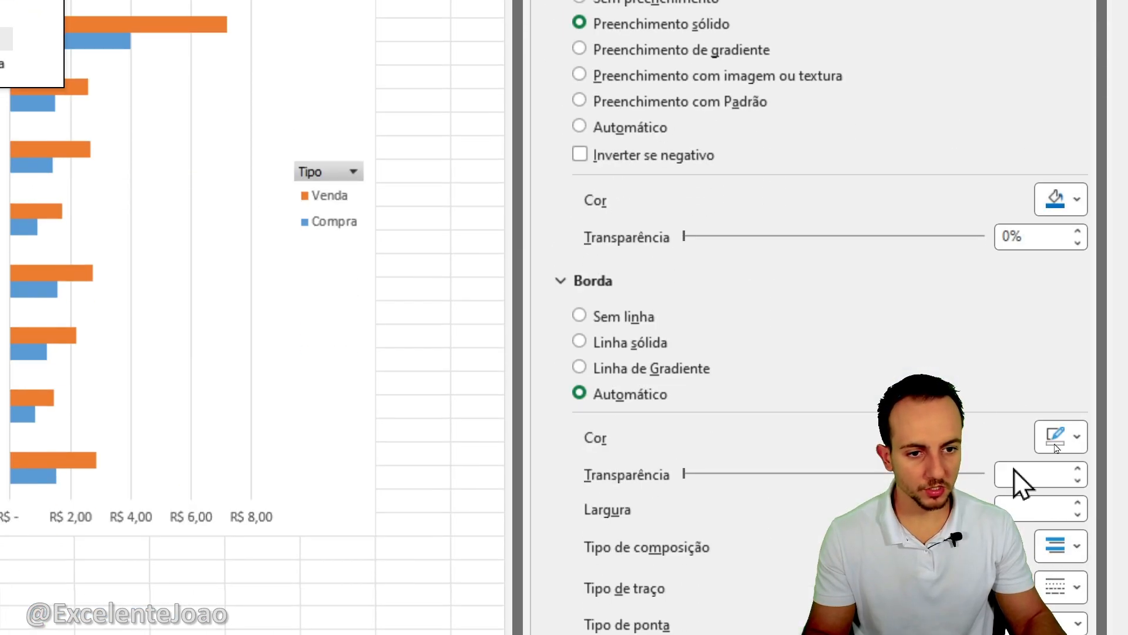
click(617, 120)
click(1075, 210)
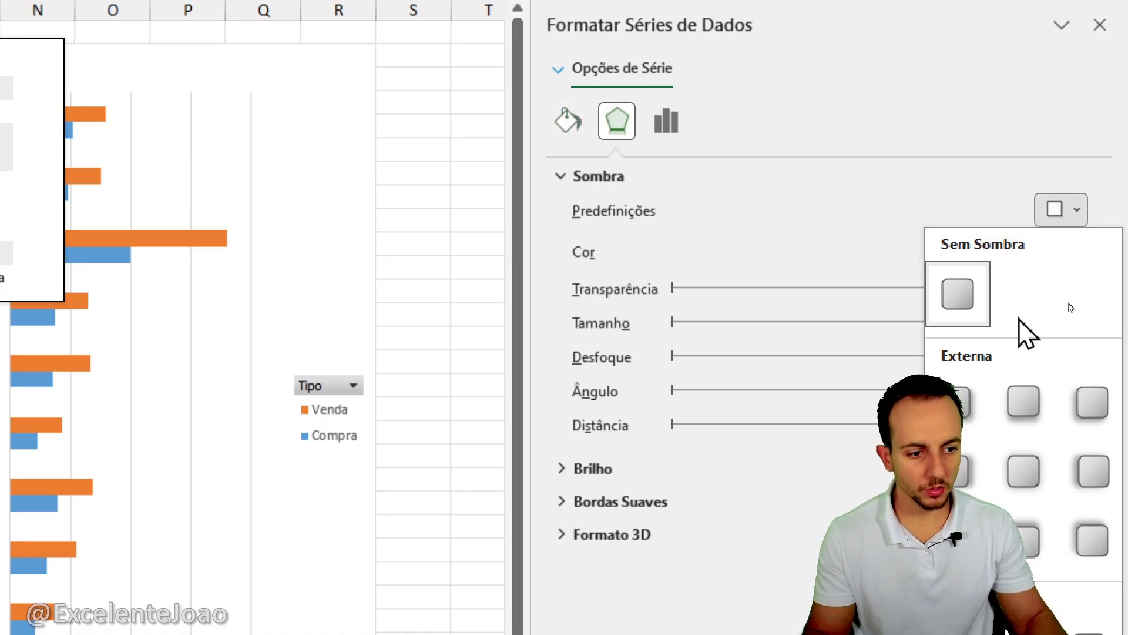
click(964, 404)
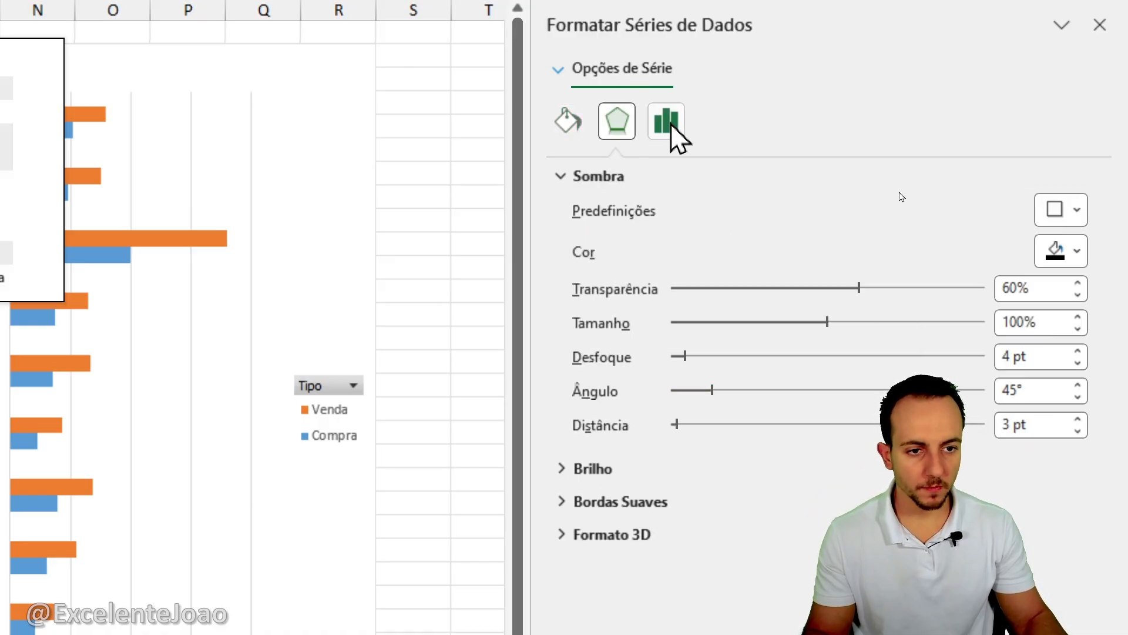
Step: Set the series overlap of the Soma de Valor Total chart to -15% so its bars sit slightly apart
click(671, 122)
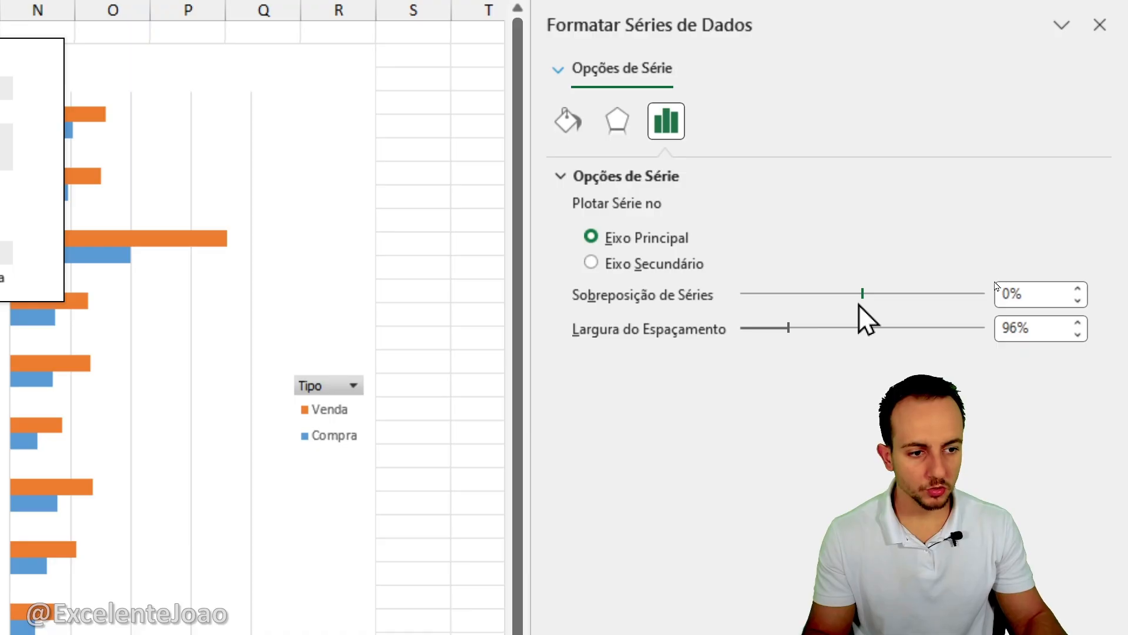
drag(858, 297, 812, 298)
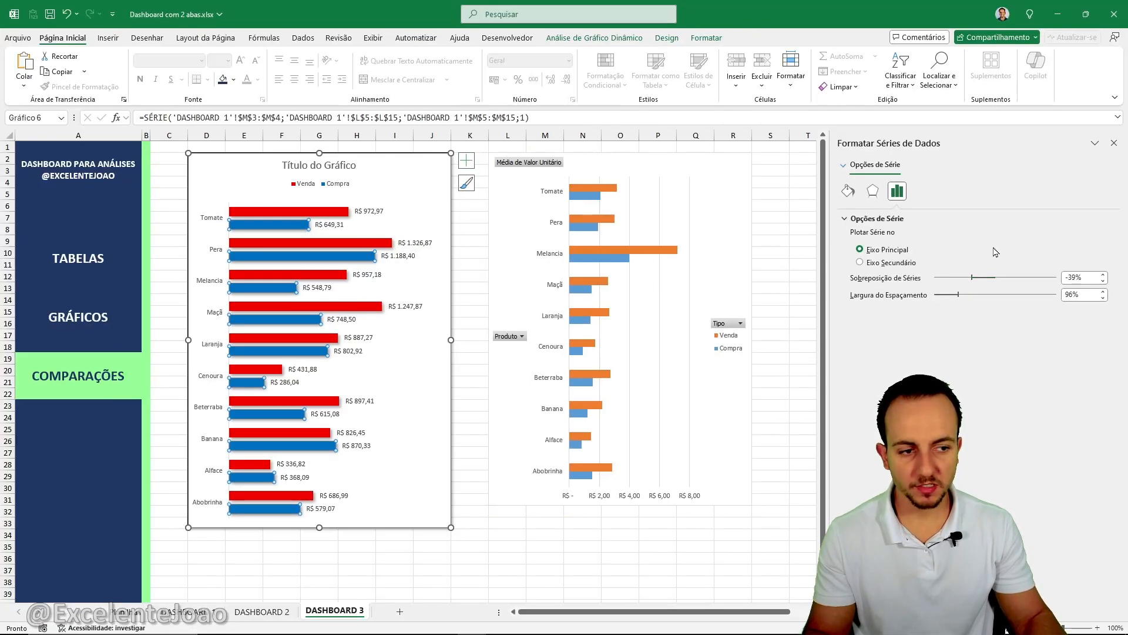
text(-15)
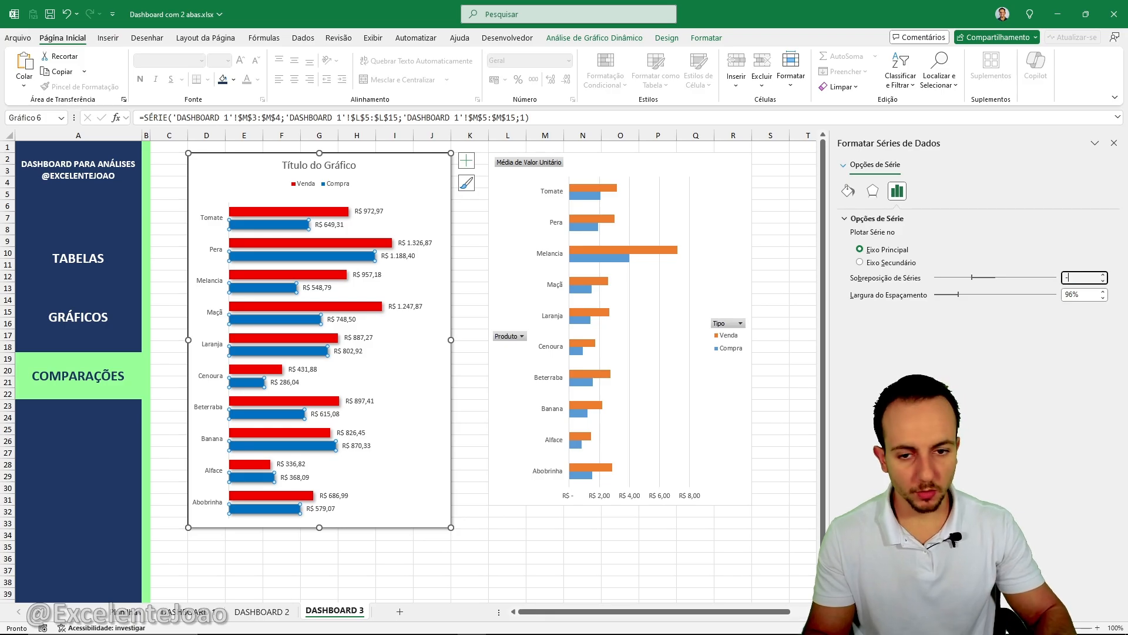
key(Return)
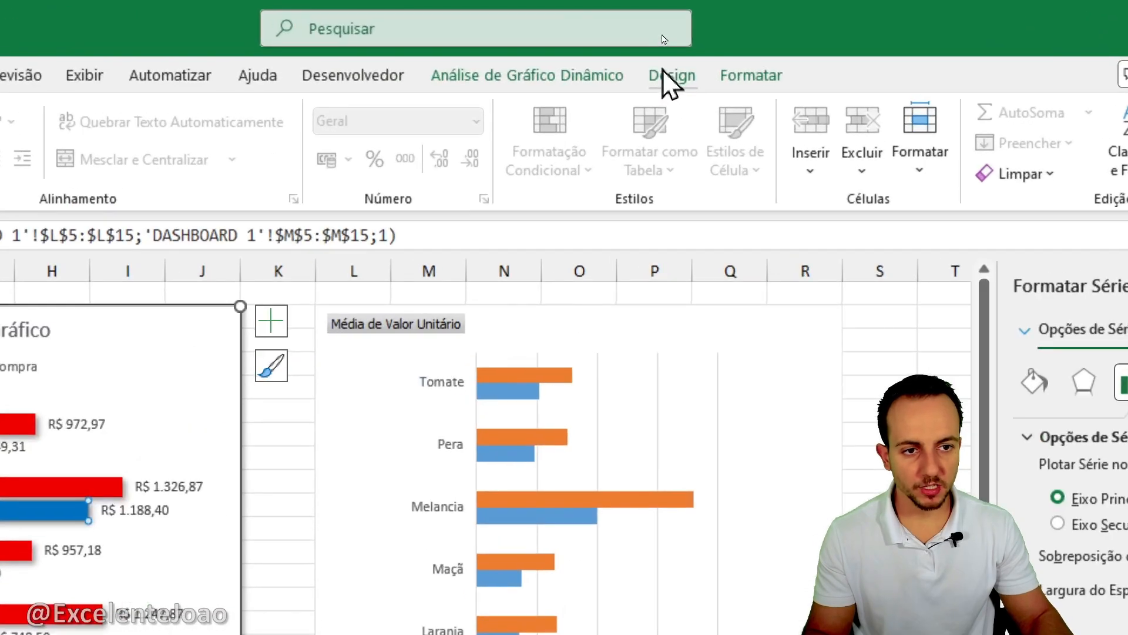
Step: Add primary major horizontal gridlines (Horizontal Principal) to the Soma de Valor Total chart
click(670, 38)
click(88, 141)
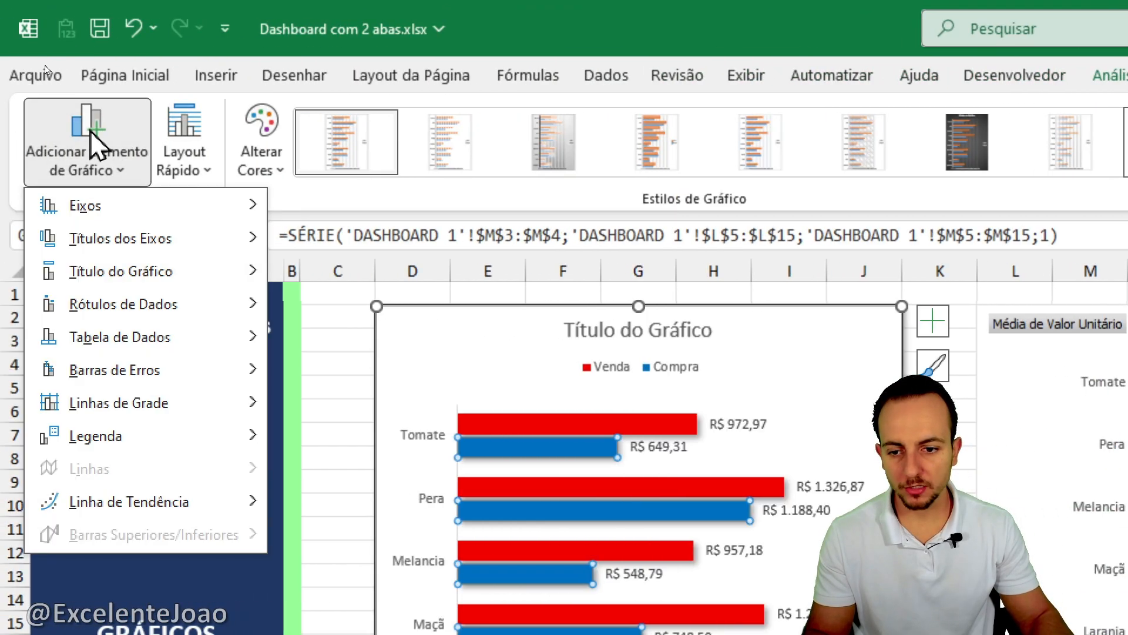
mouse_move(172, 404)
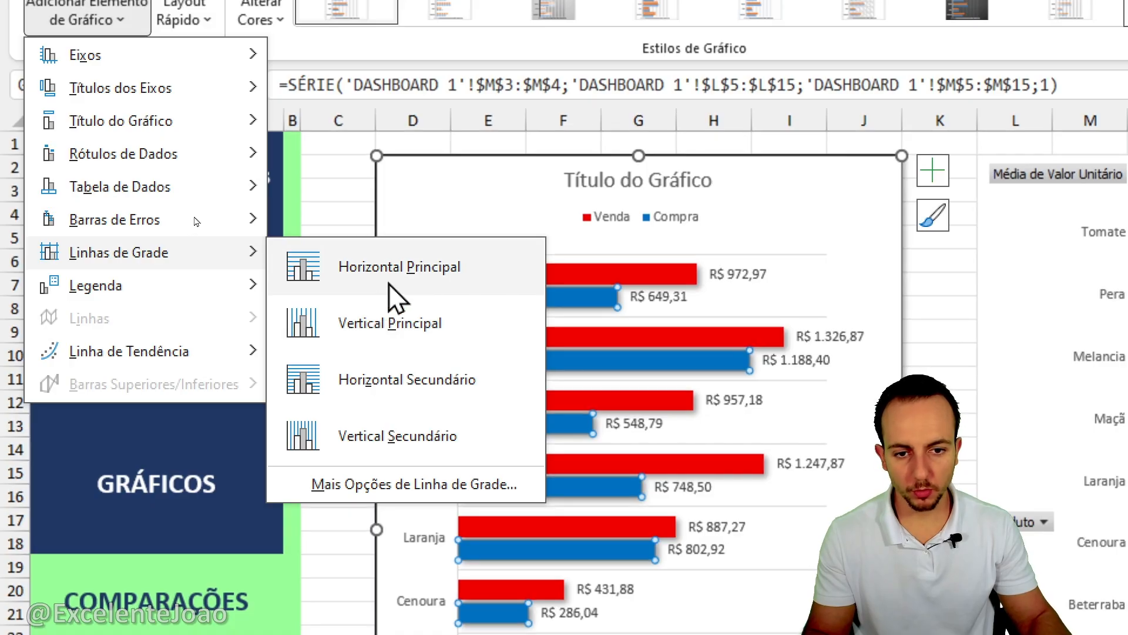
click(389, 283)
click(322, 259)
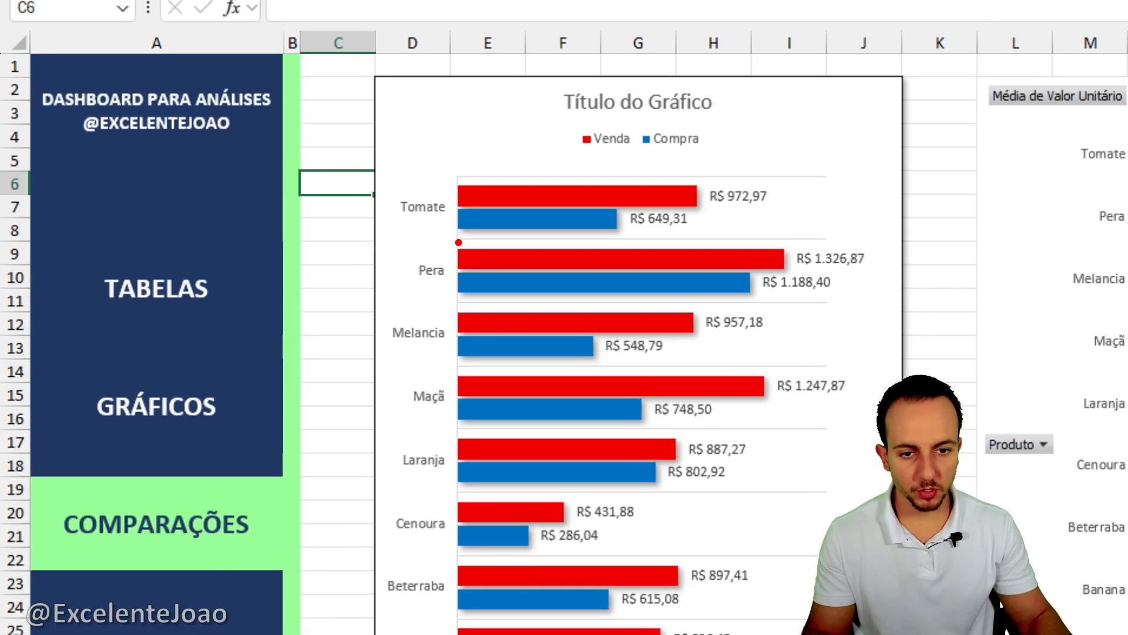
drag(459, 242, 822, 241)
drag(838, 168, 470, 168)
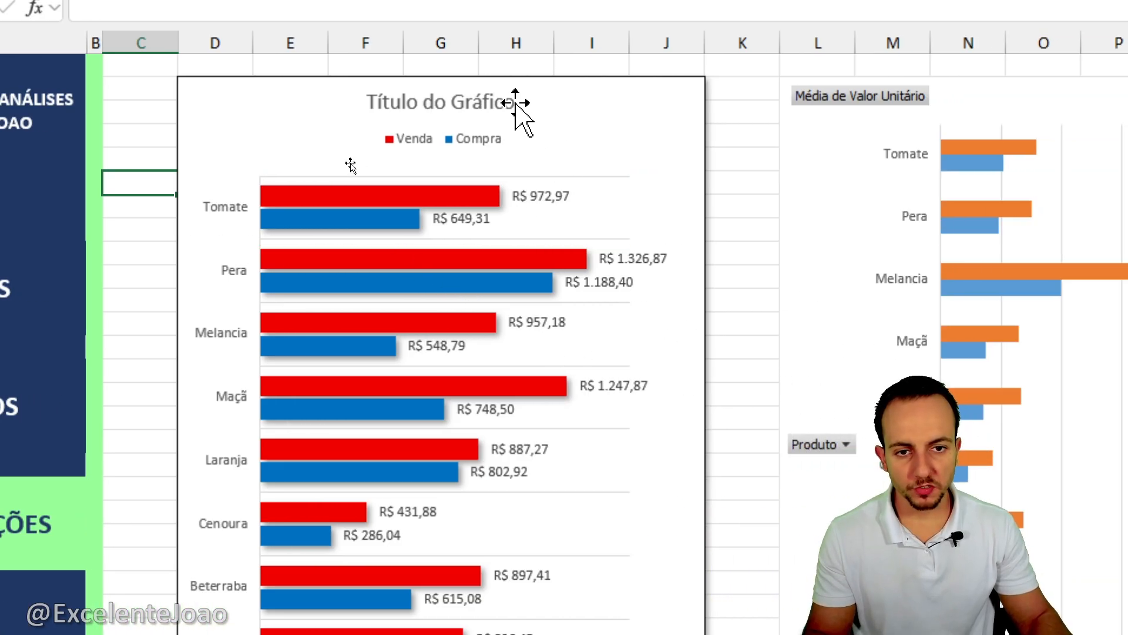
Step: Replace the placeholder title of the Soma de Valor Total chart with "Comparação de produtos (compra e venda)"
click(470, 103)
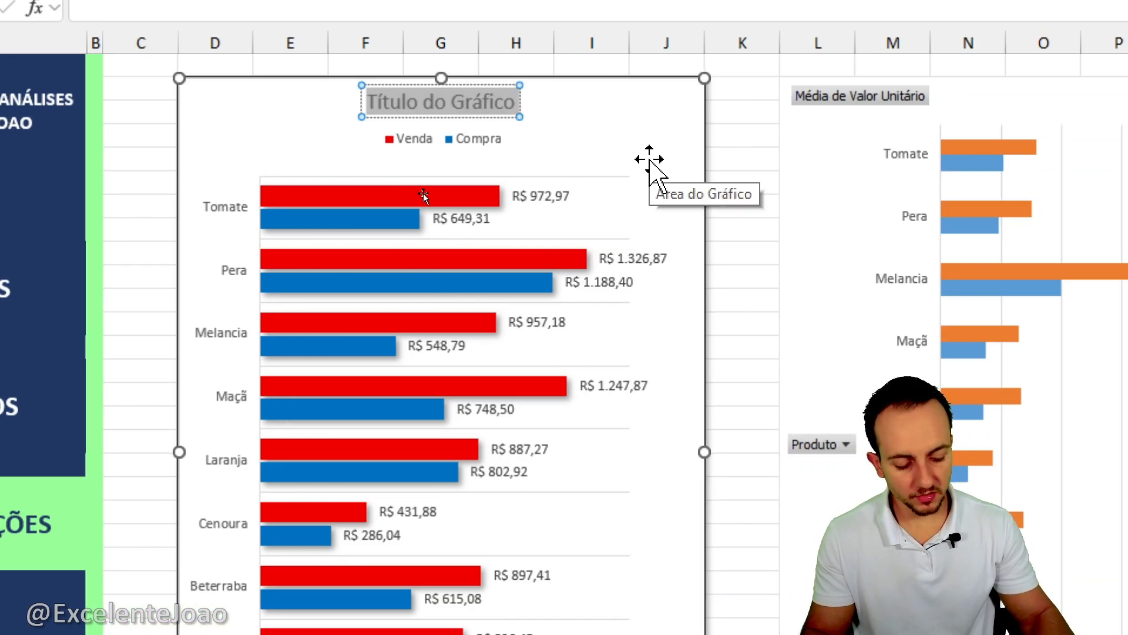
text(Compra~ç)
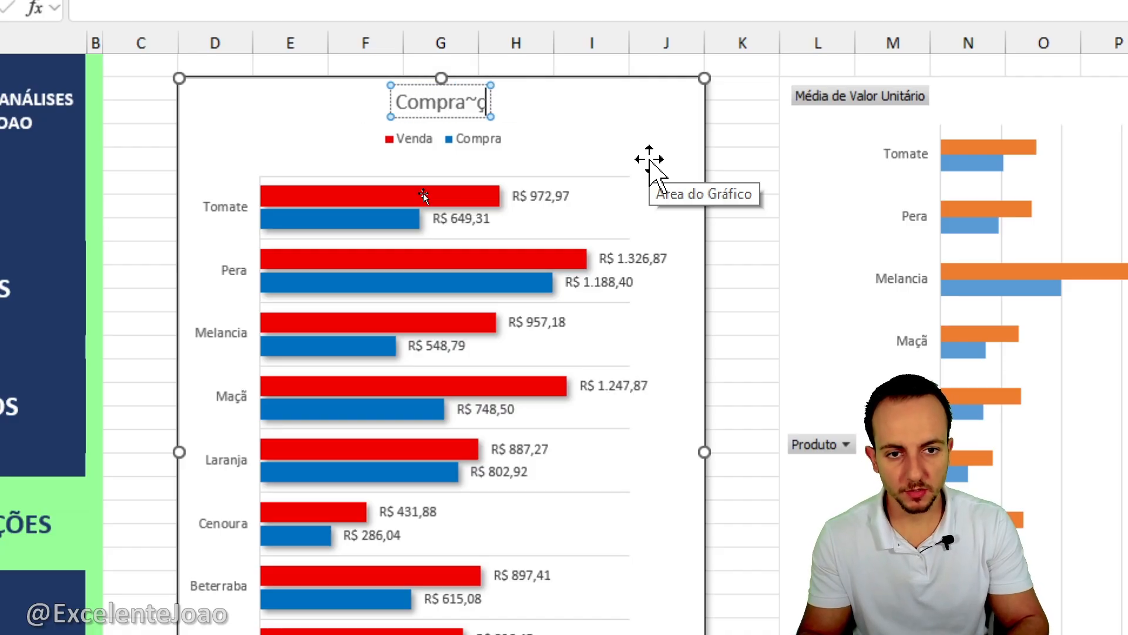
key(BackSpace)
key(BackSpace)
text(aração entr)
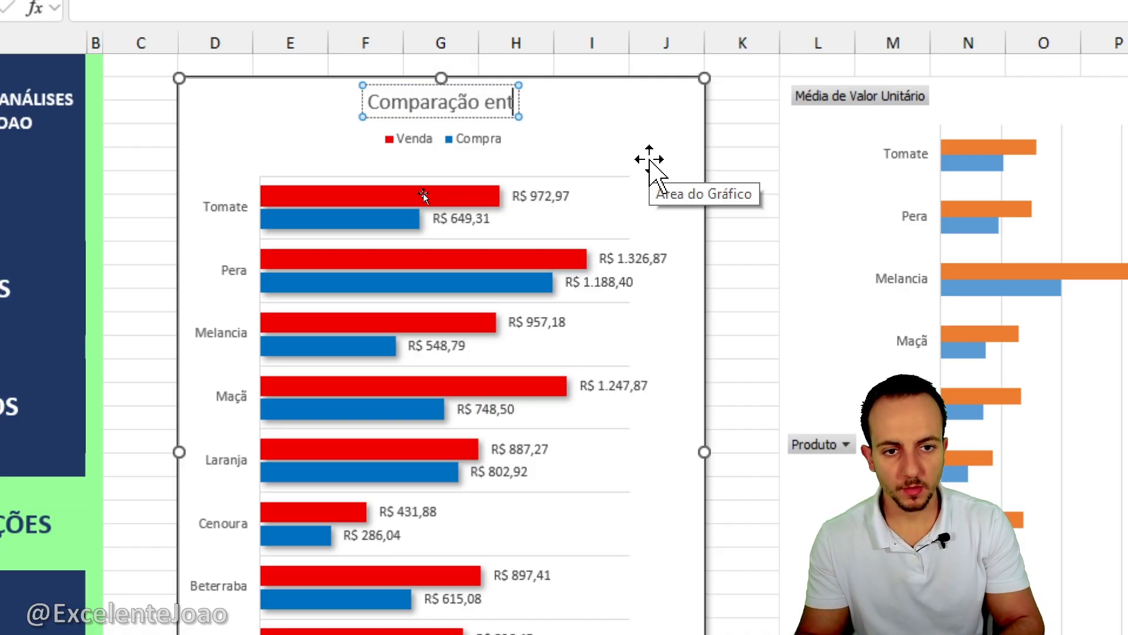
key(BackSpace)
key(BackSpace)
key(BackSpace)
key(BackSpace)
text(de pro)
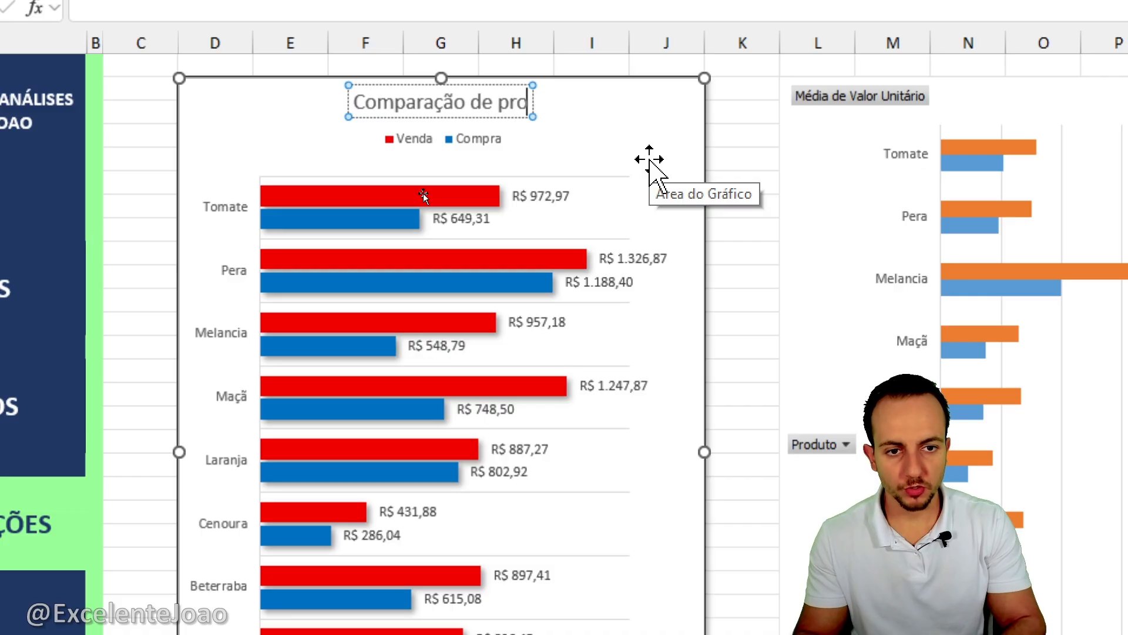
text(dutos (comrap)
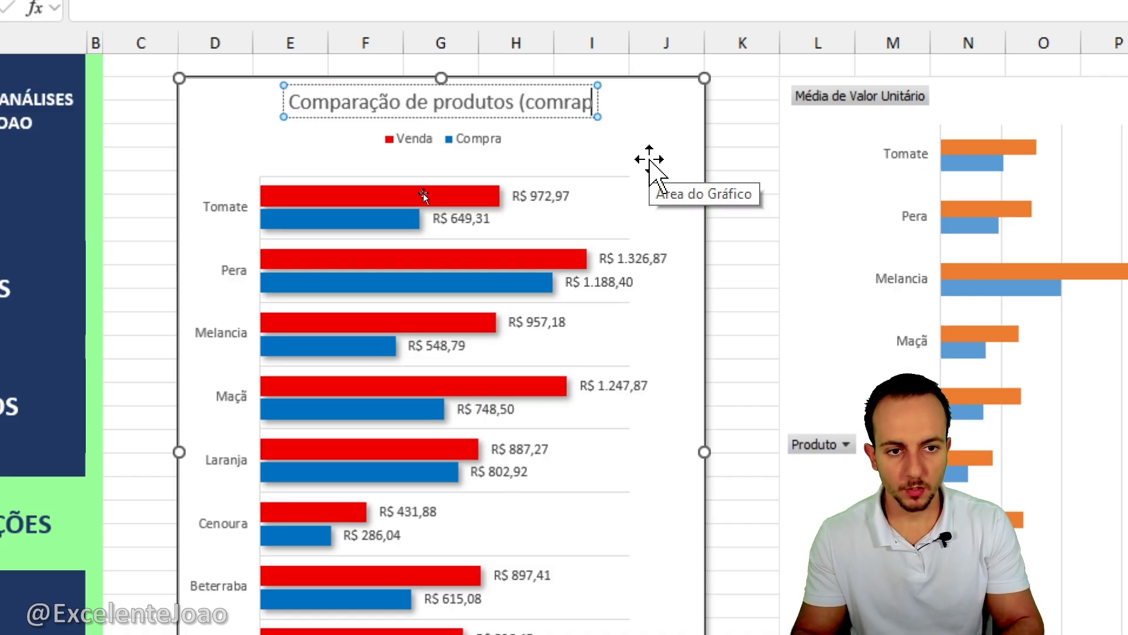
key(BackSpace)
key(BackSpace)
key(BackSpace)
text(pra e venda))
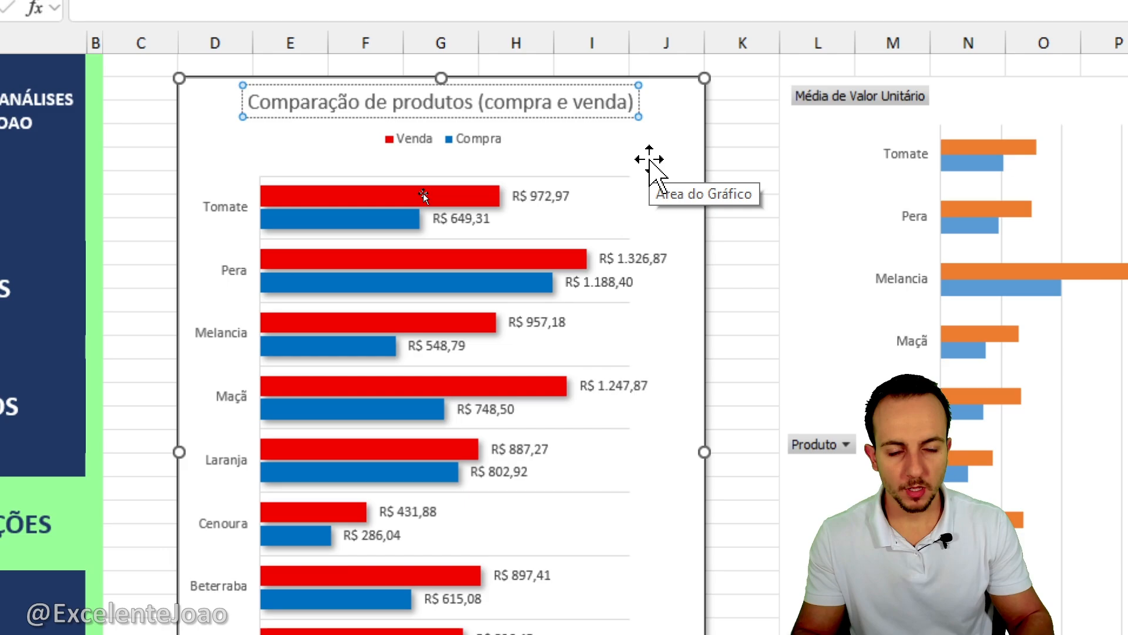
key(Escape)
key(Escape)
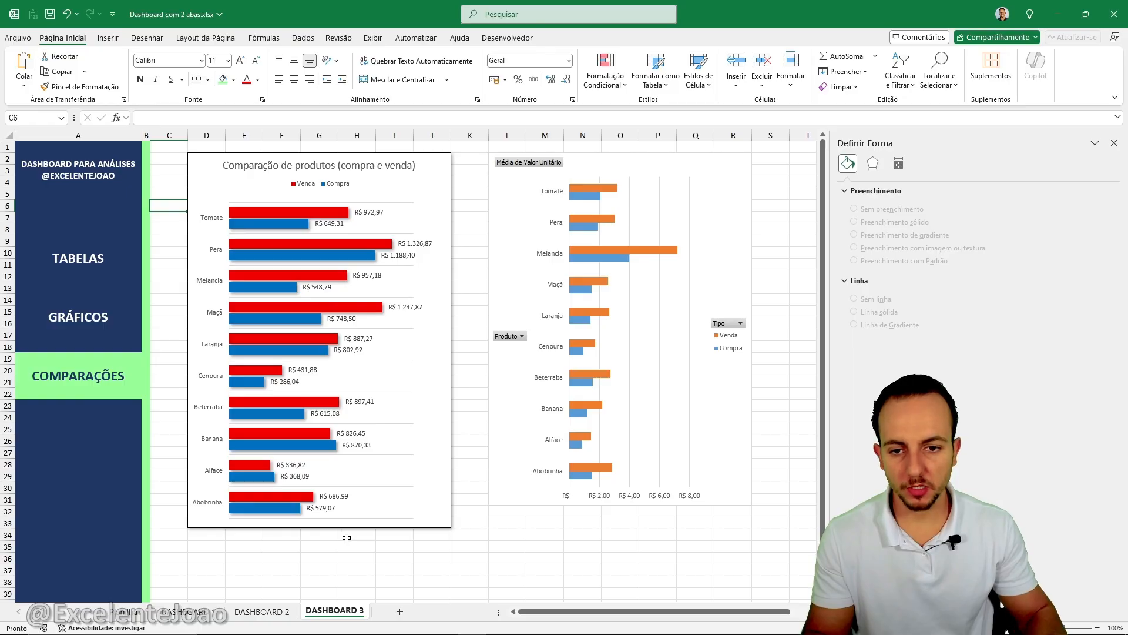
text(0)
key(Tab)
key(Tab)
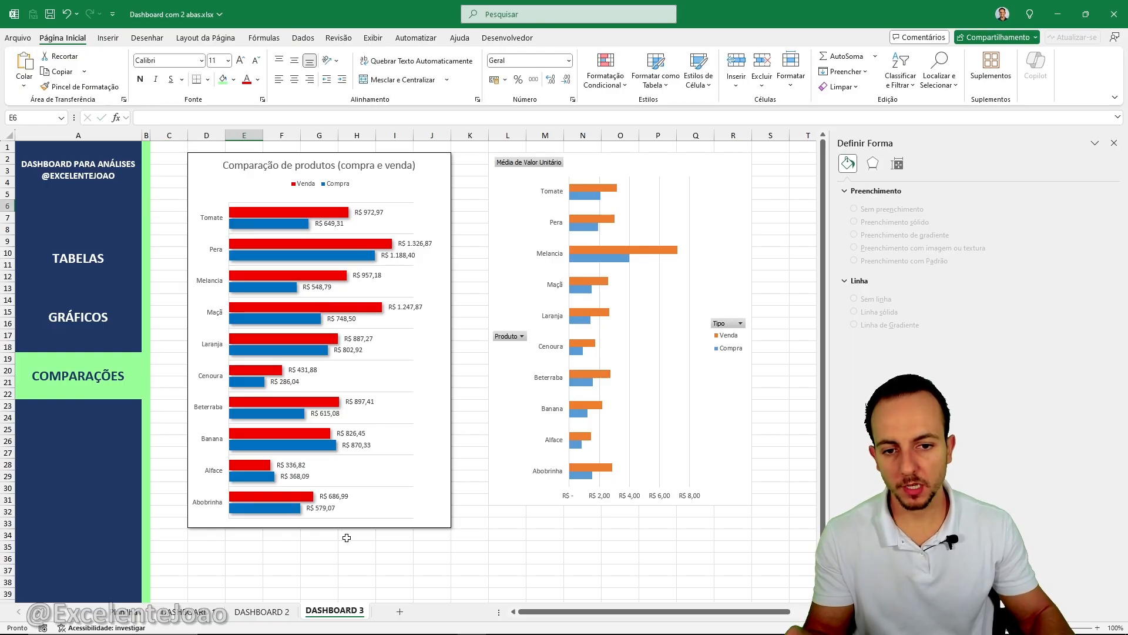
Step: Stretch the Média de Valor Unitário chart downward to match the height of the neighbouring product comparison chart
click(514, 500)
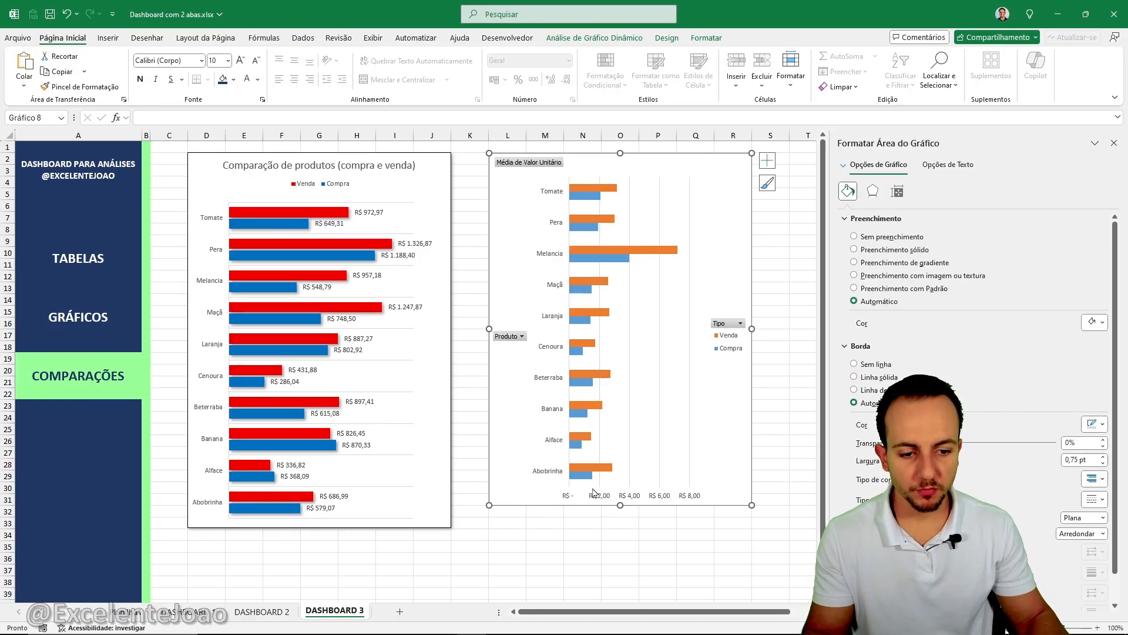
drag(619, 509, 620, 529)
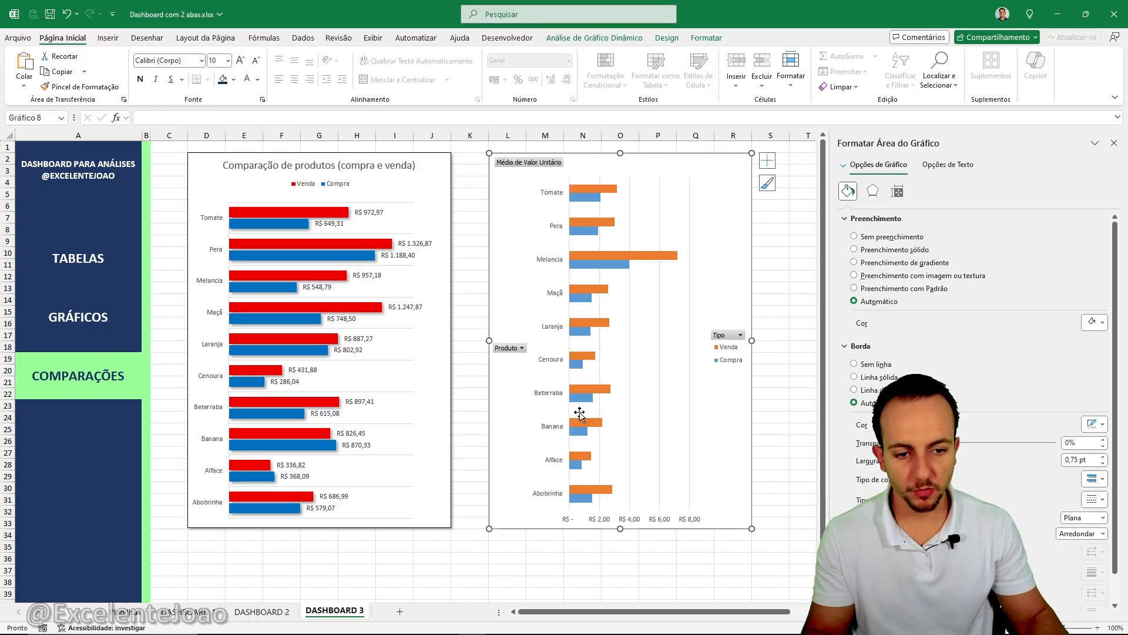
key(Escape)
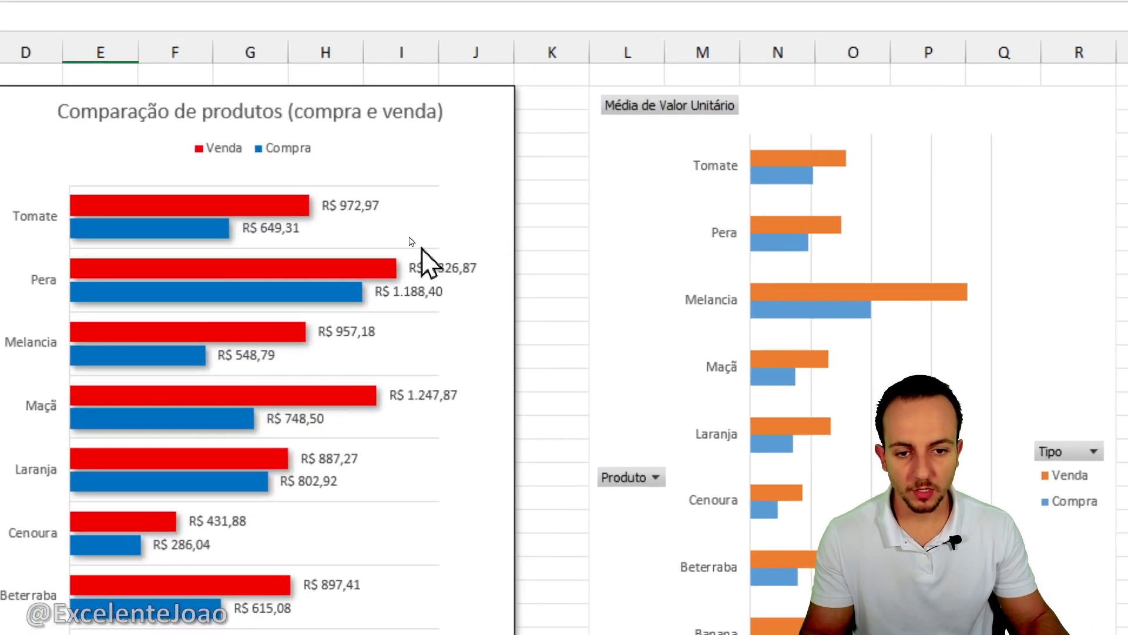
Step: Format the Venda series data labels of the product comparison chart as bold 10.5 pt text
click(415, 243)
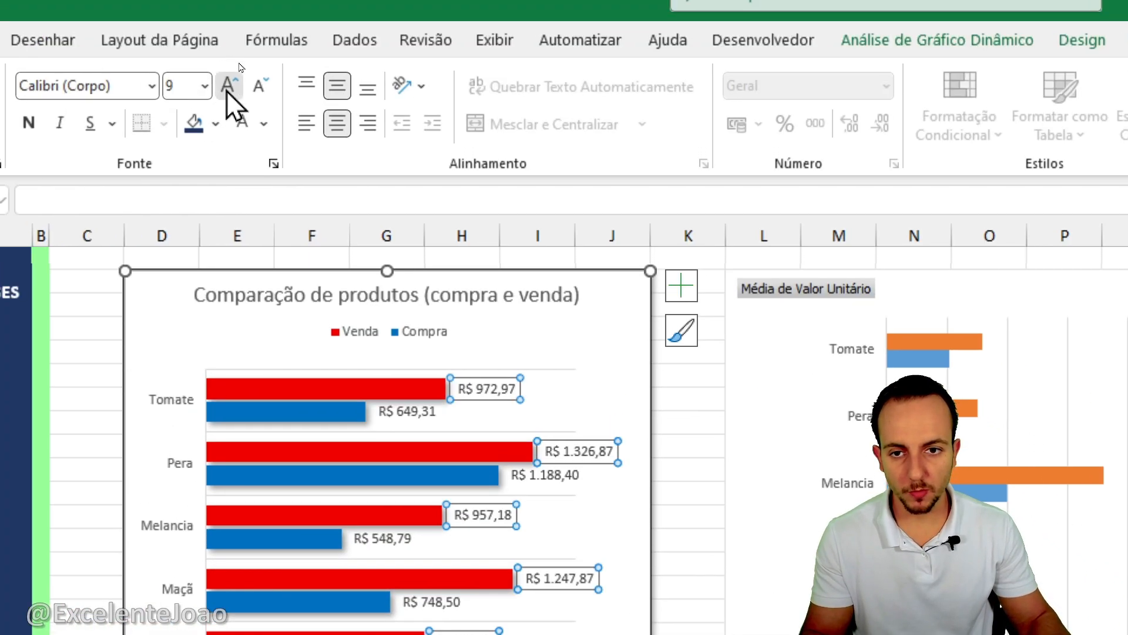
click(227, 90)
click(227, 90)
click(28, 122)
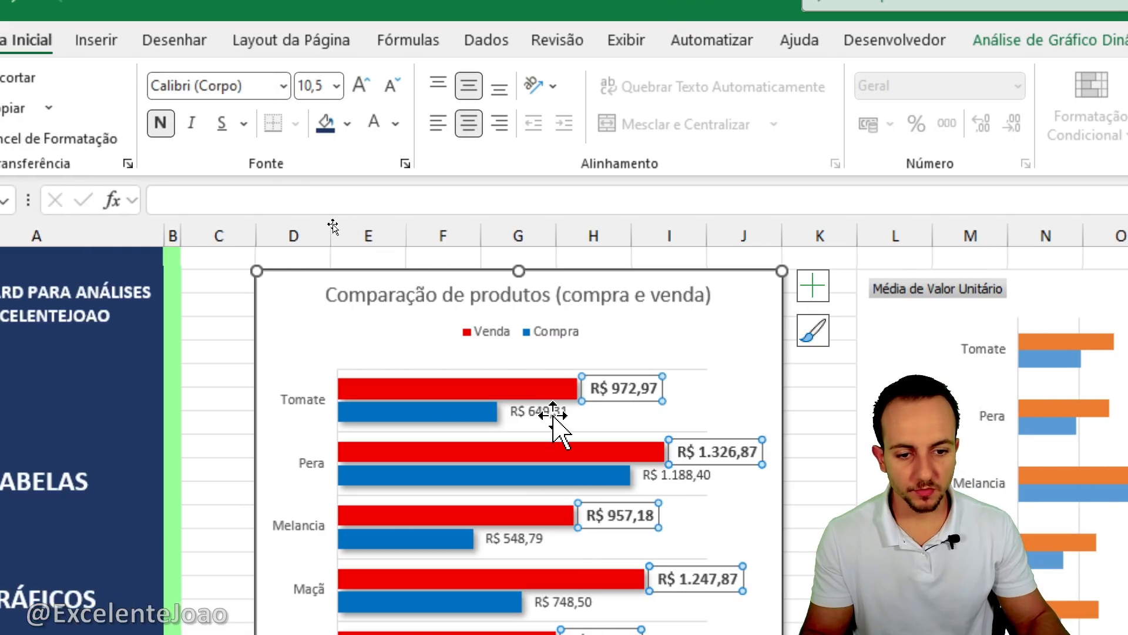
Step: Enlarge the Compra series data labels of the product comparison chart and make them bold
click(554, 414)
click(361, 84)
click(361, 84)
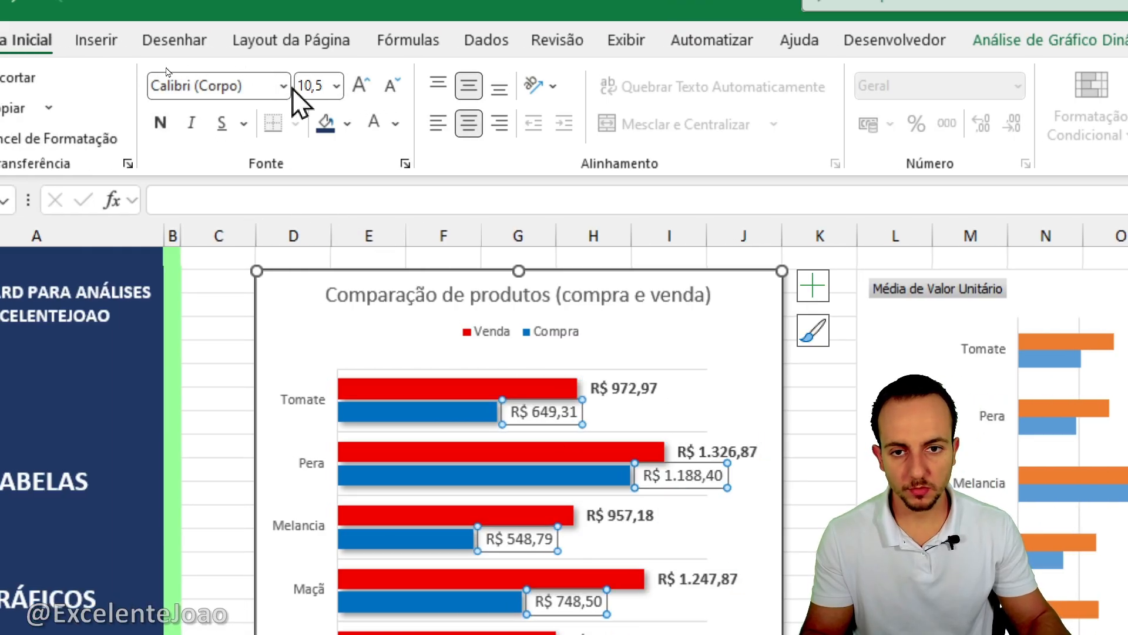
click(160, 122)
click(361, 85)
click(626, 388)
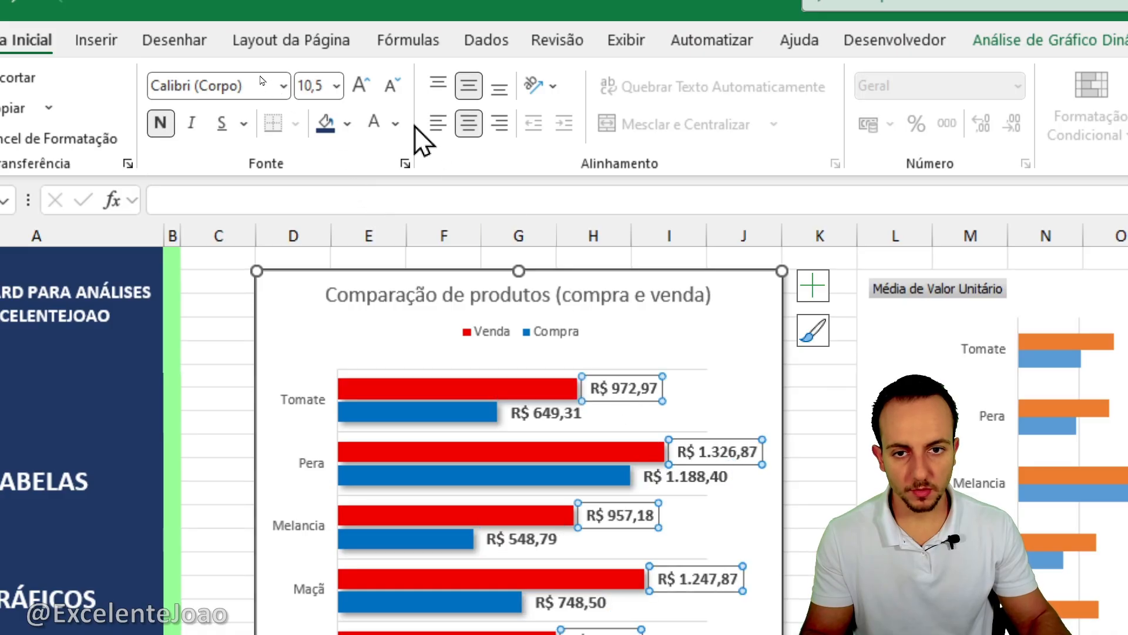
click(818, 403)
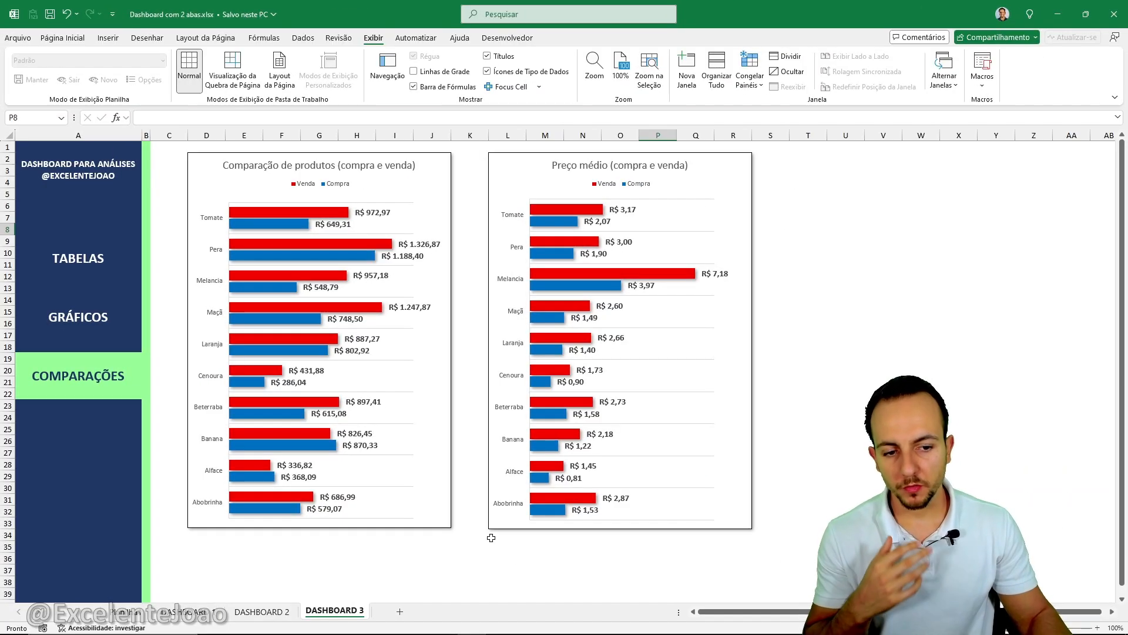
Step: Test the navigation links by switching between the TABELAS, GRÁFICOS and COMPARAÇÕES pages and examine each page's content
click(109, 318)
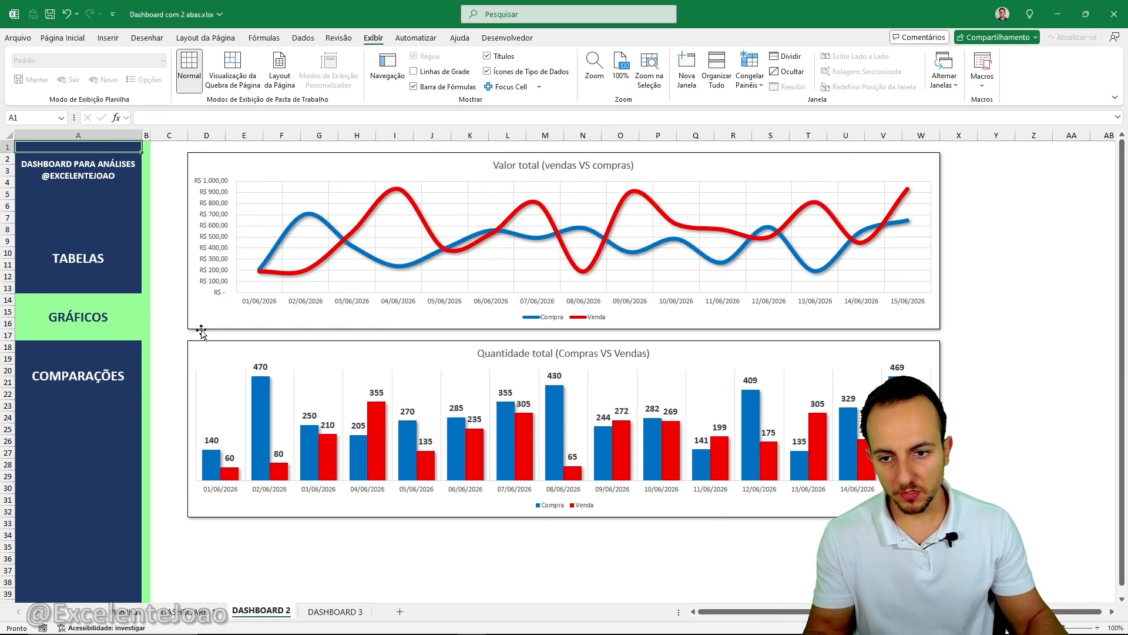
click(104, 283)
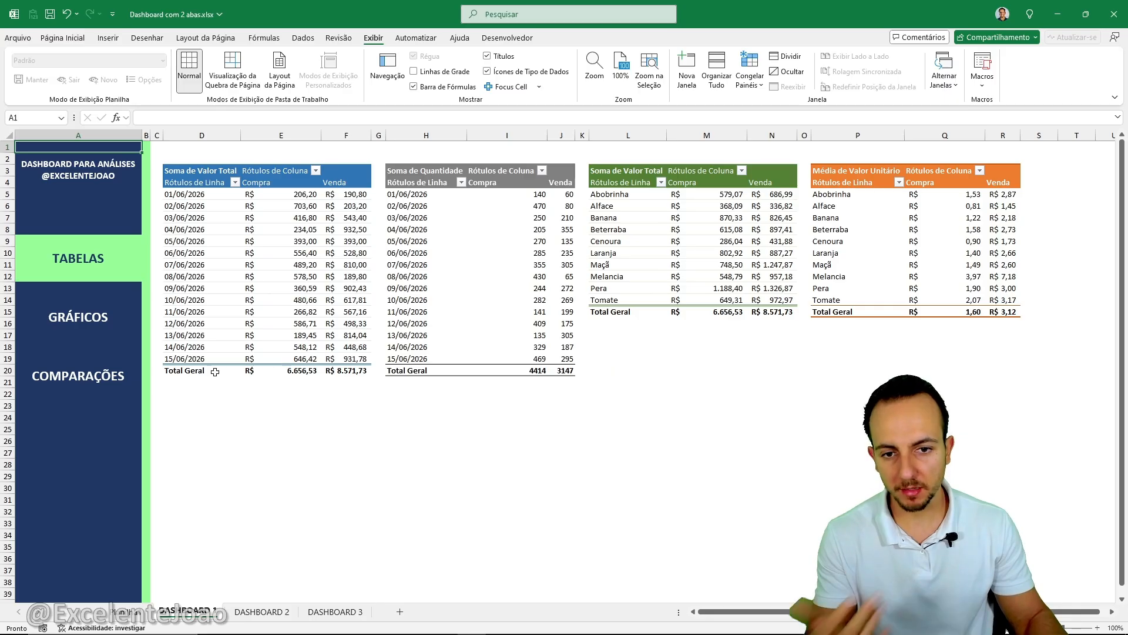
click(95, 375)
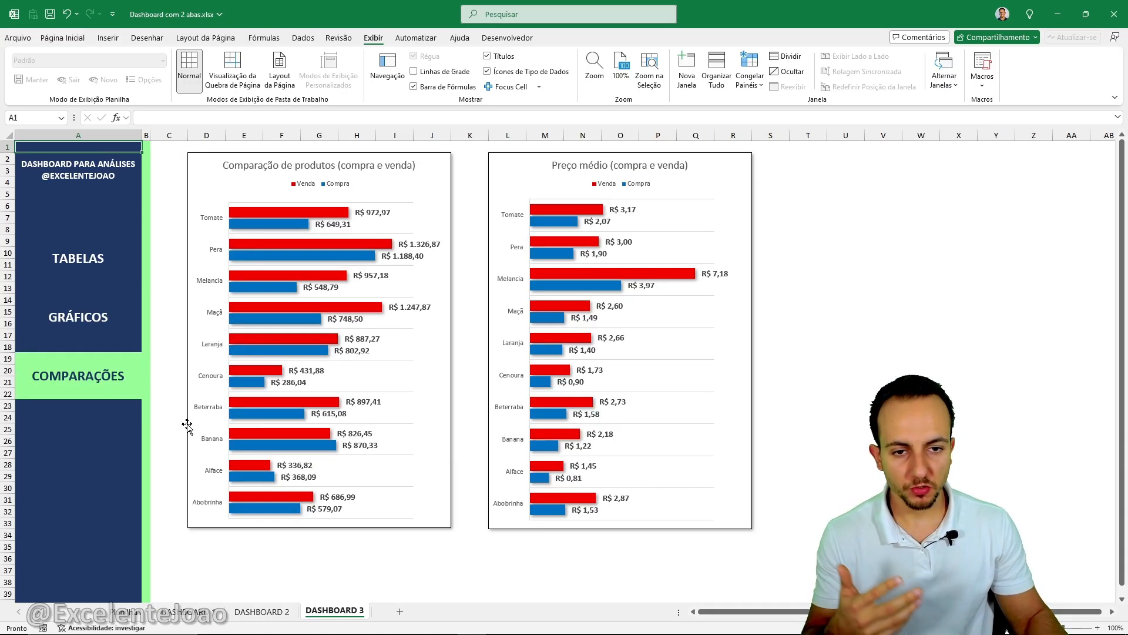
click(87, 319)
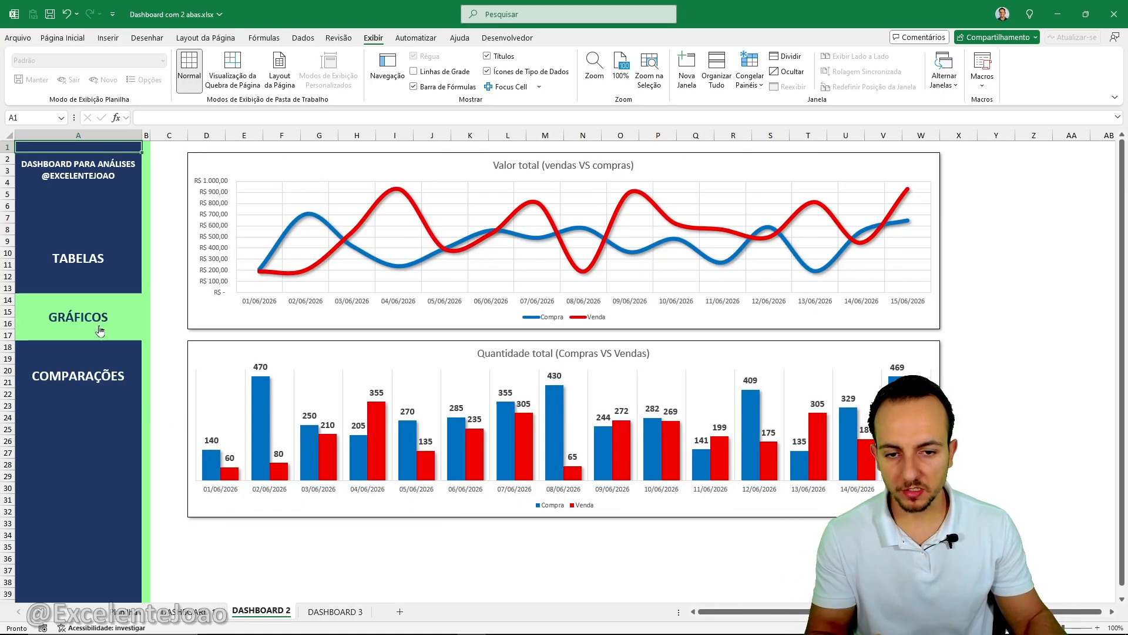
click(110, 269)
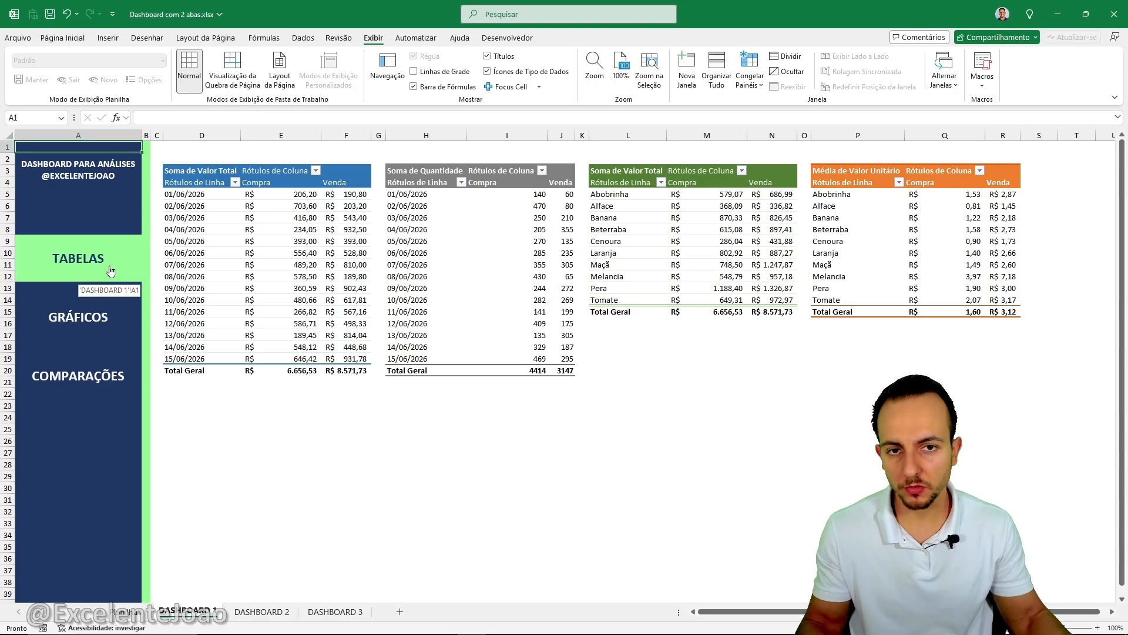
click(103, 320)
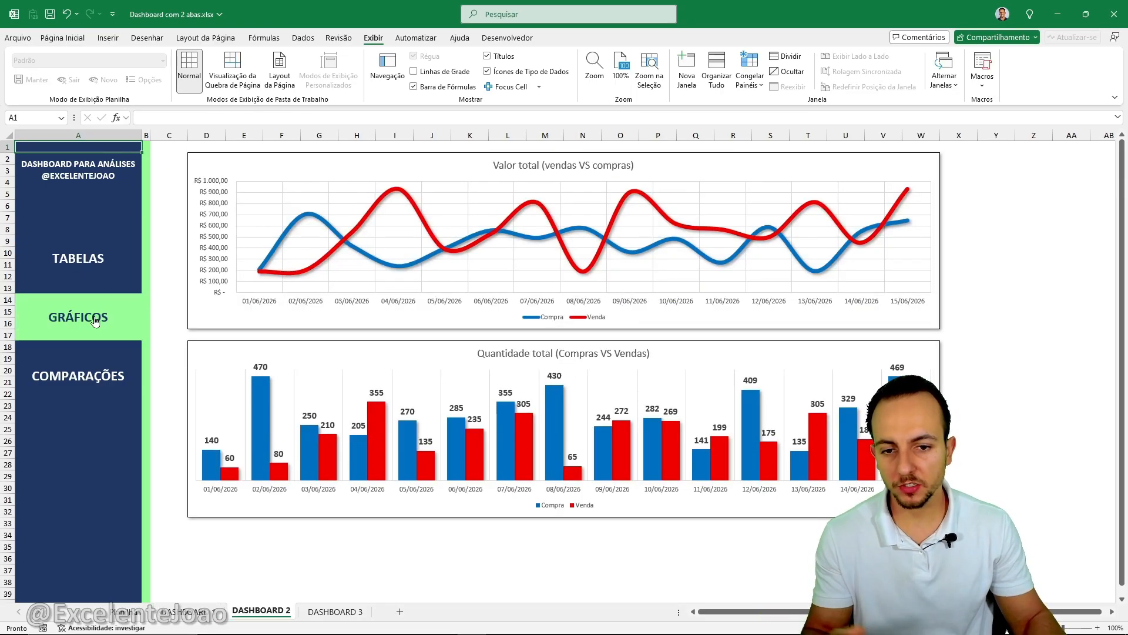
click(119, 370)
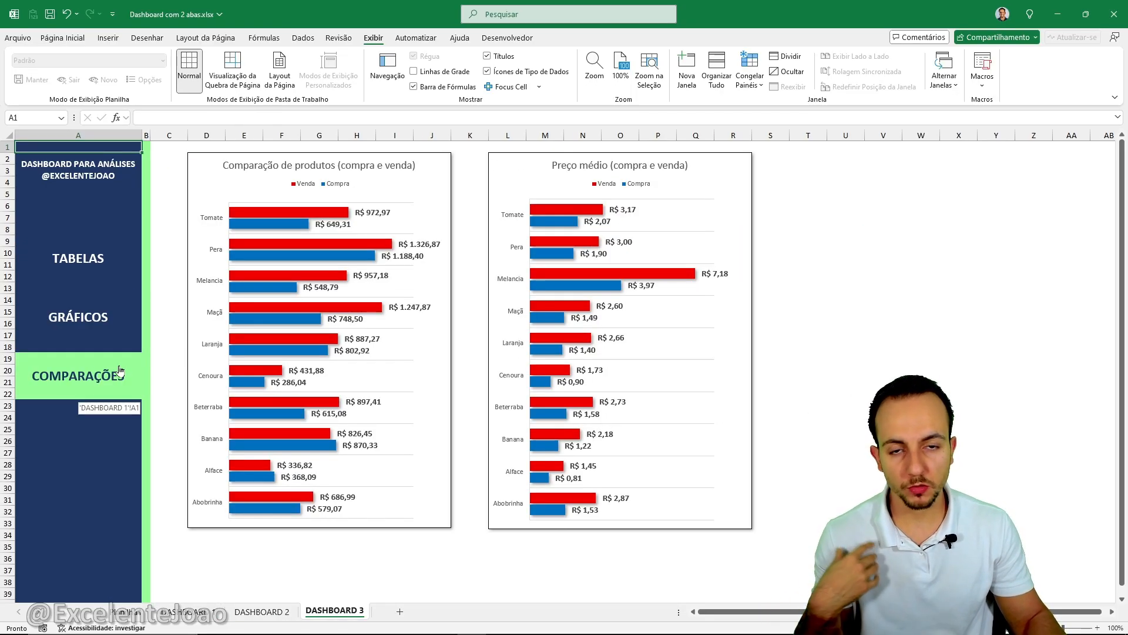
click(94, 335)
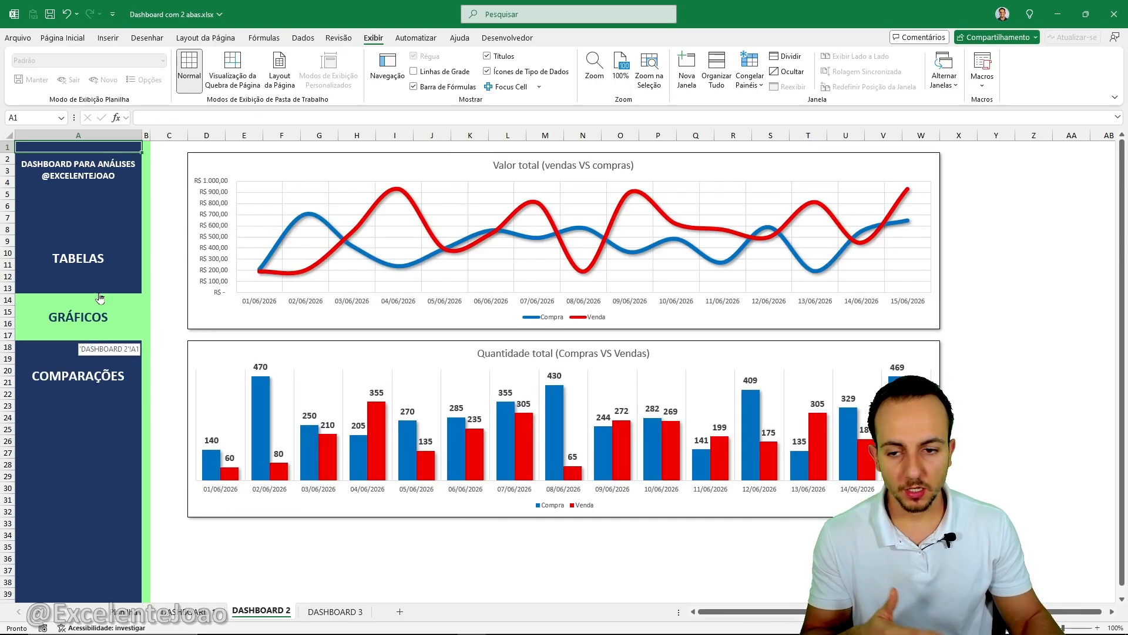
click(103, 272)
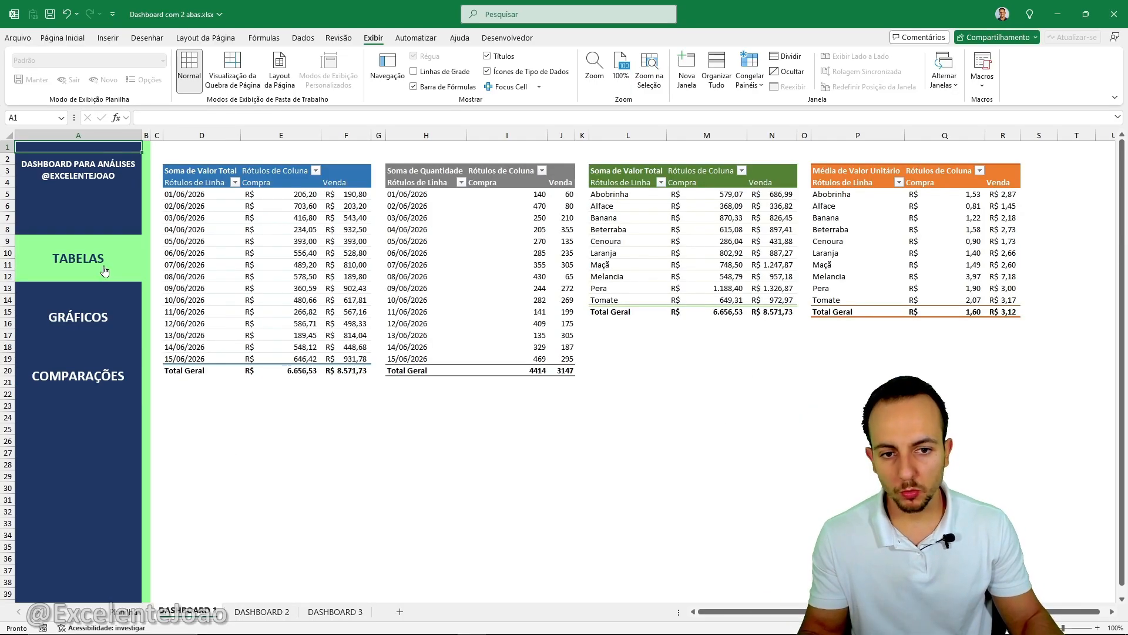
click(103, 321)
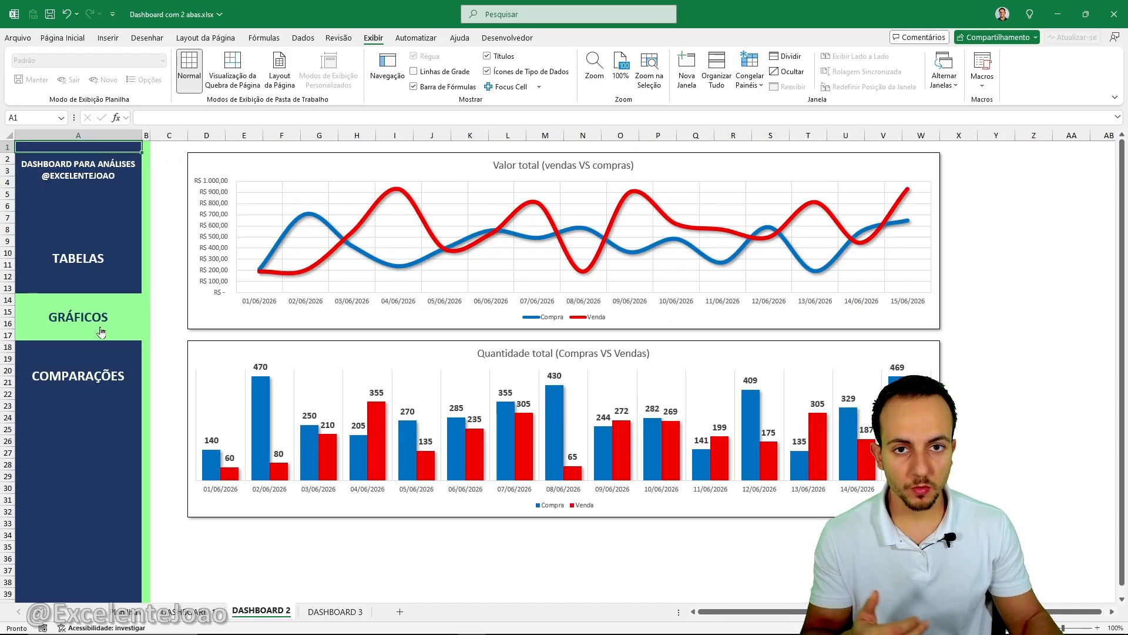
click(100, 378)
click(94, 321)
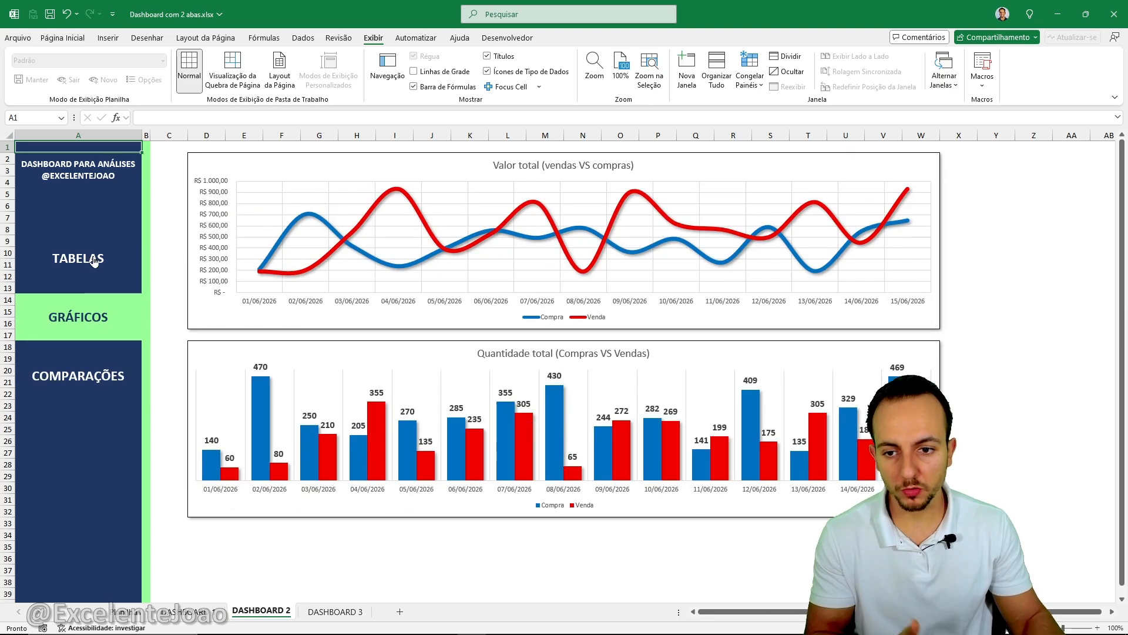
Step: Check the dashboard's navigation links once more by going to the TABELAS page and on to the GRÁFICOS page
click(93, 261)
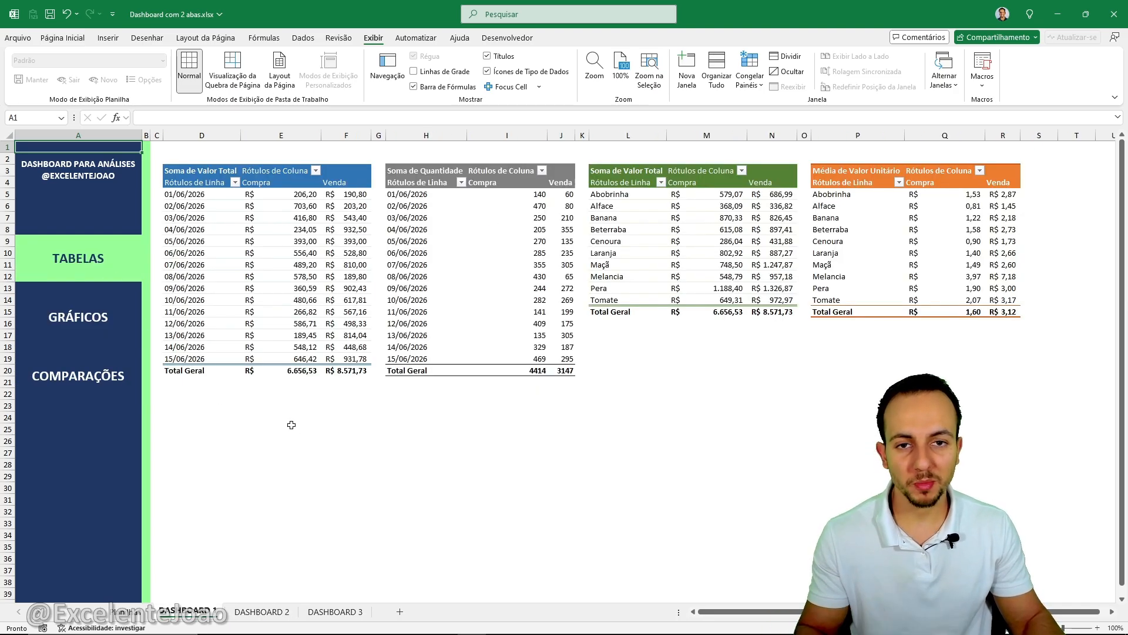
click(88, 317)
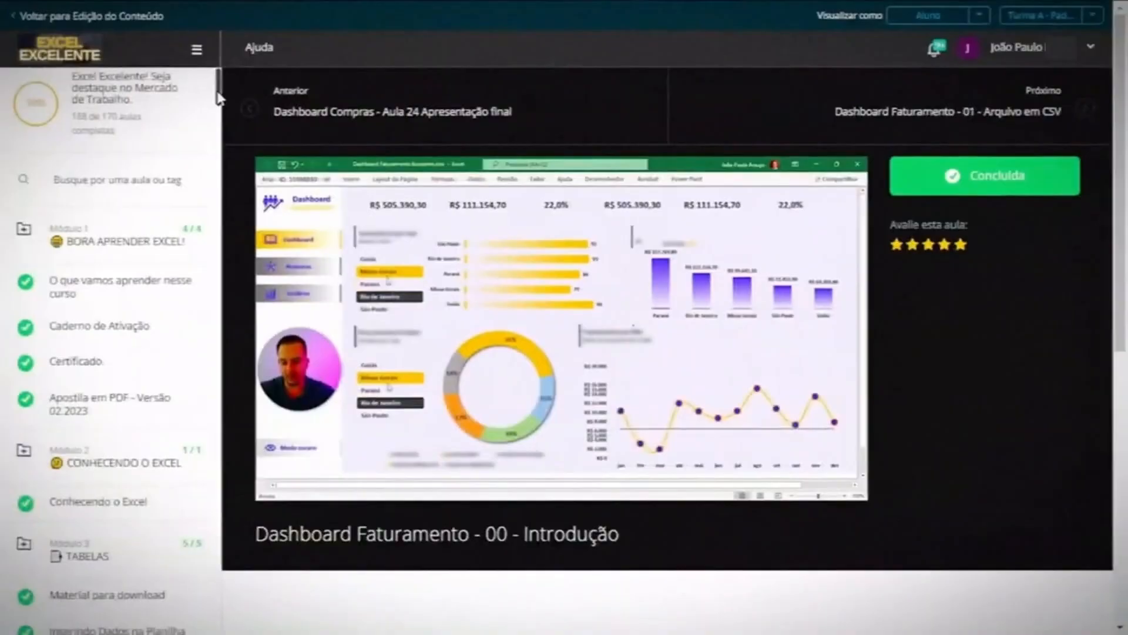
Step: Browse the lesson list on the Excel Excelente course site, viewing the lessons ProcV e Índice Corresp and Criando um Design e Layout 1
drag(221, 79, 217, 391)
click(112, 173)
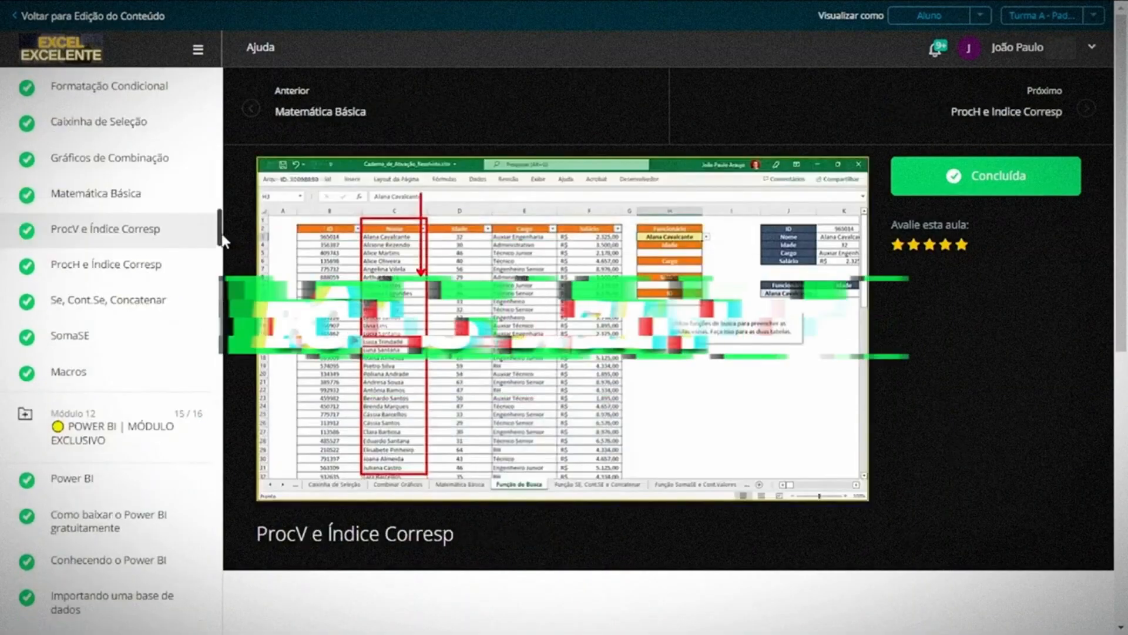
drag(226, 231, 218, 256)
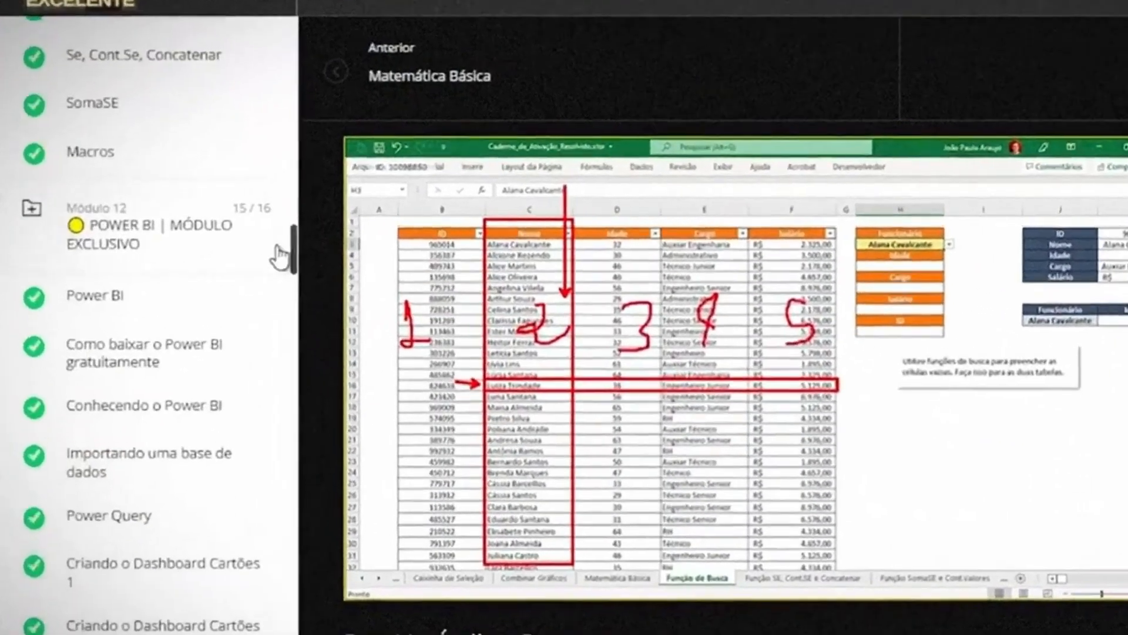
click(220, 326)
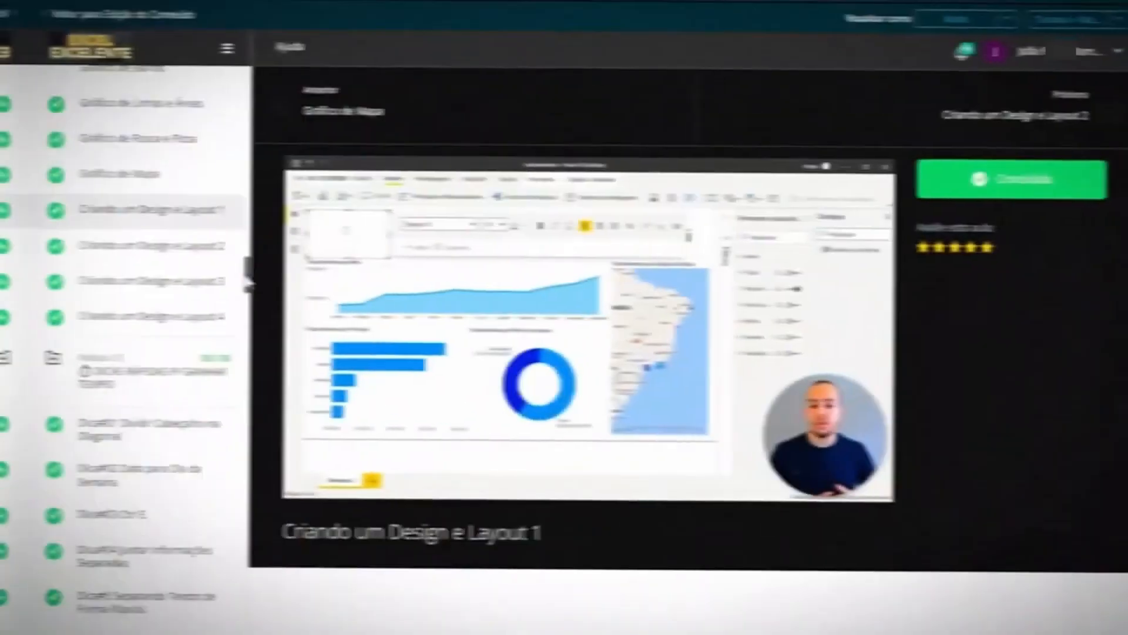
drag(219, 270, 218, 507)
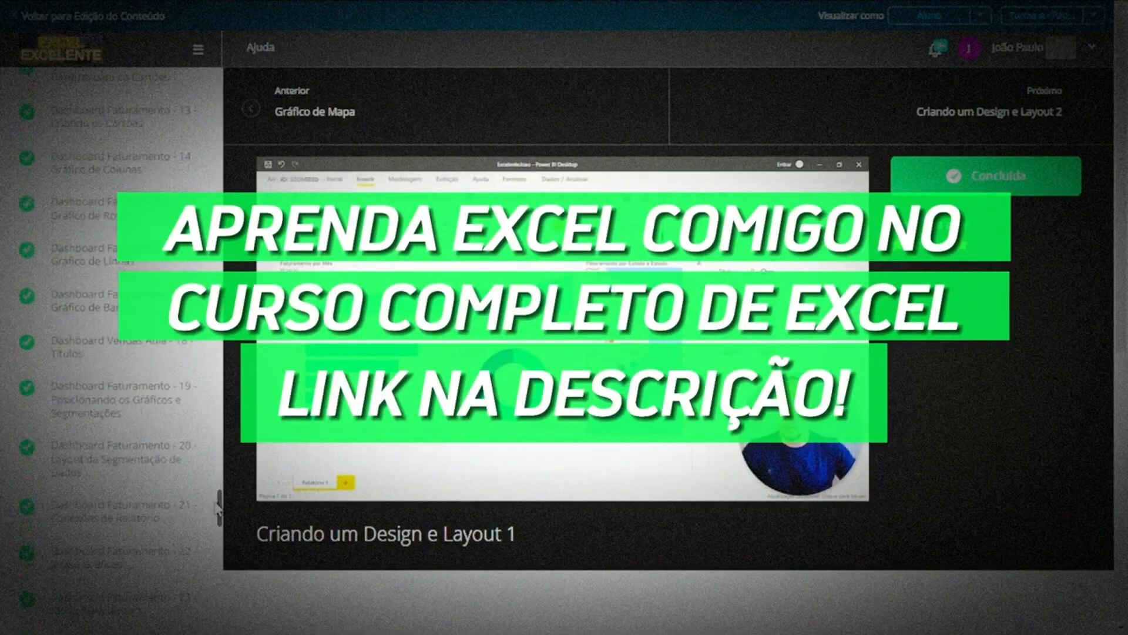